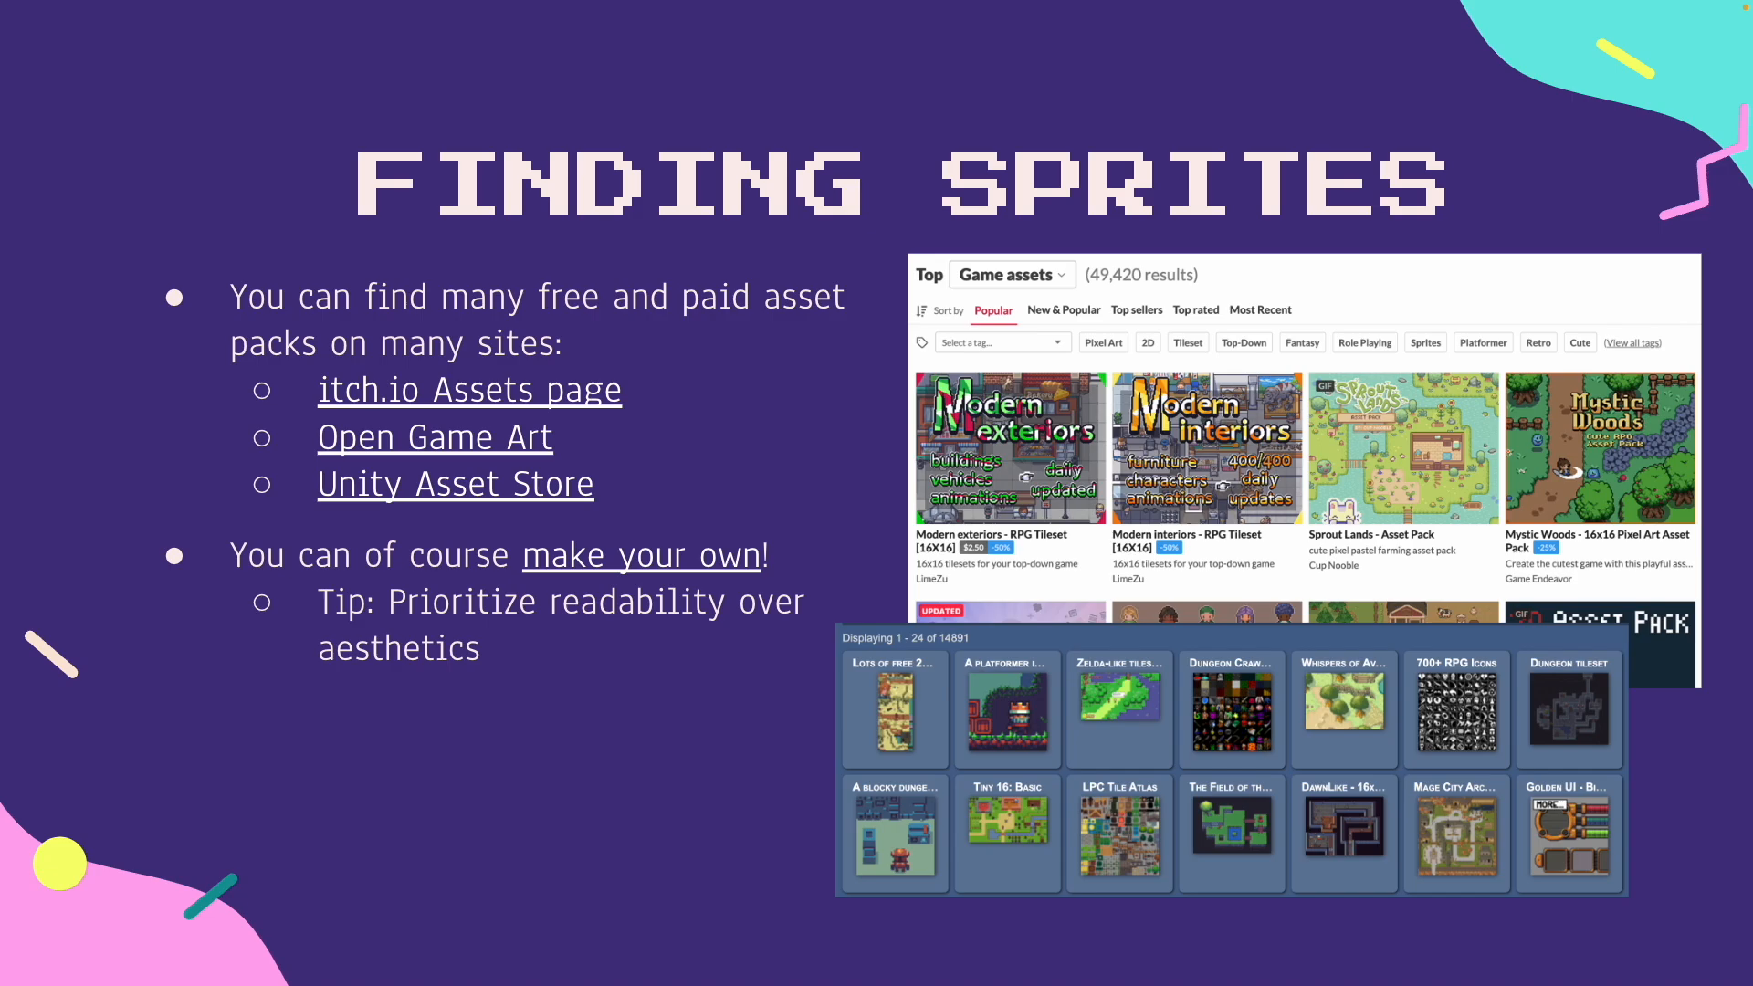
pyautogui.press('Right')
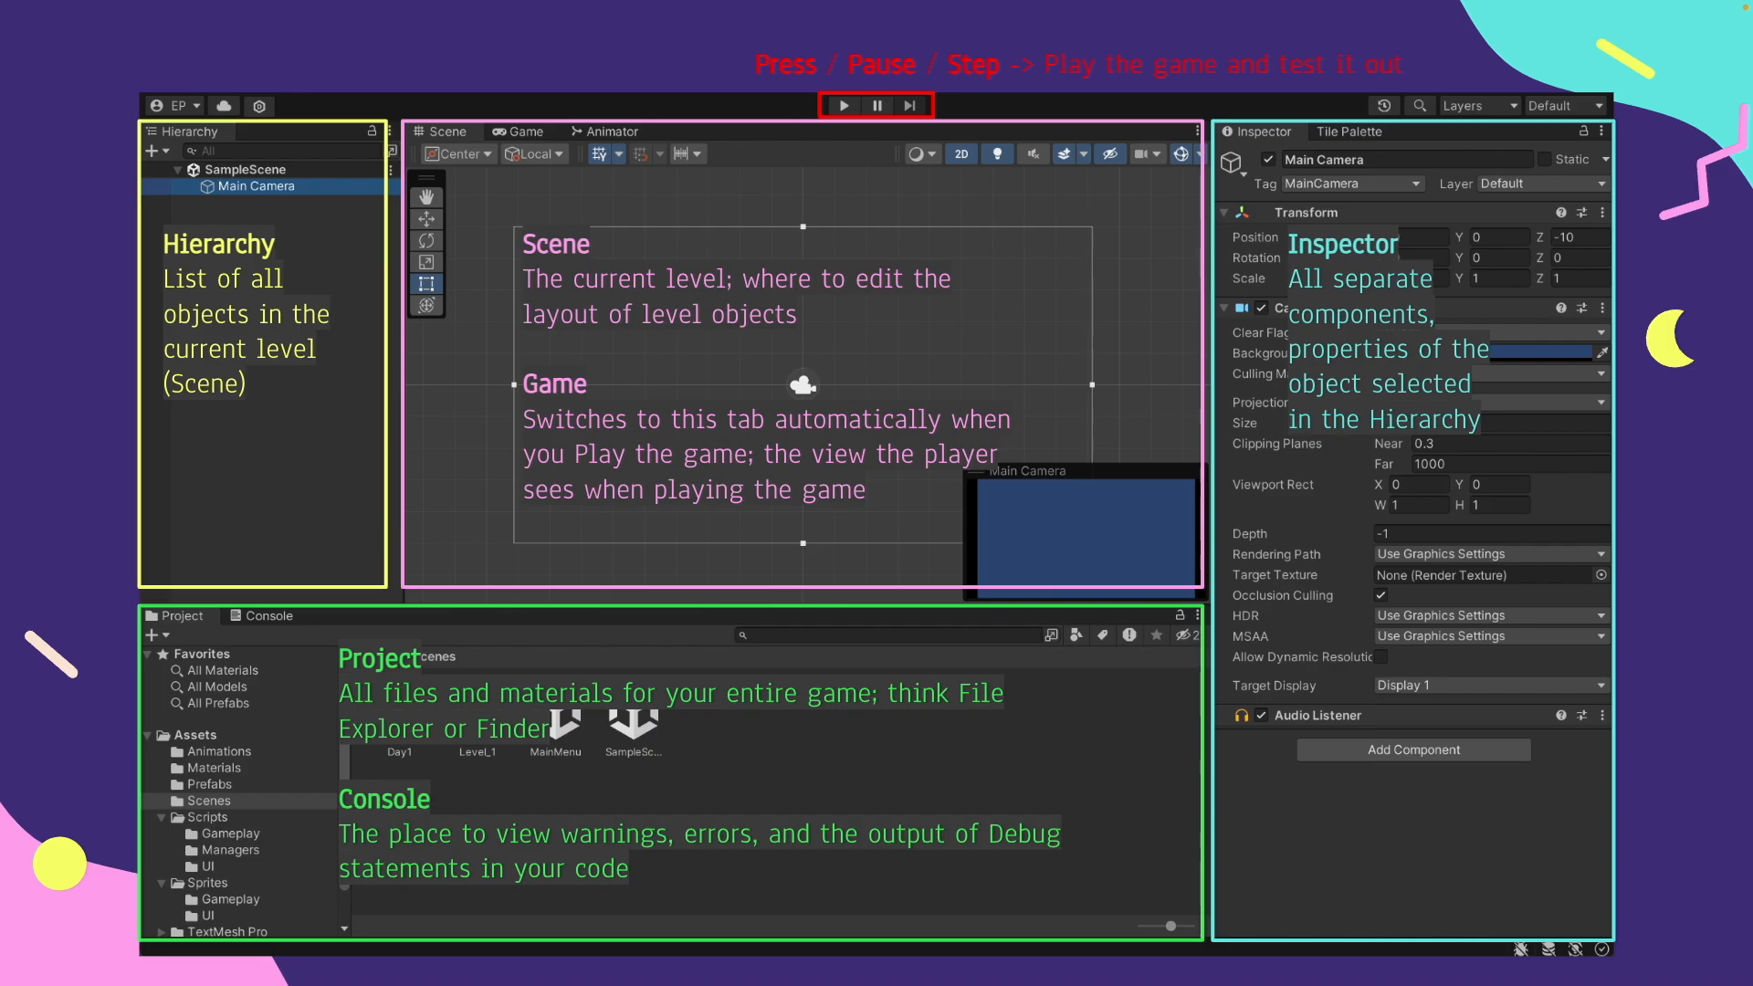
pyautogui.press('Right')
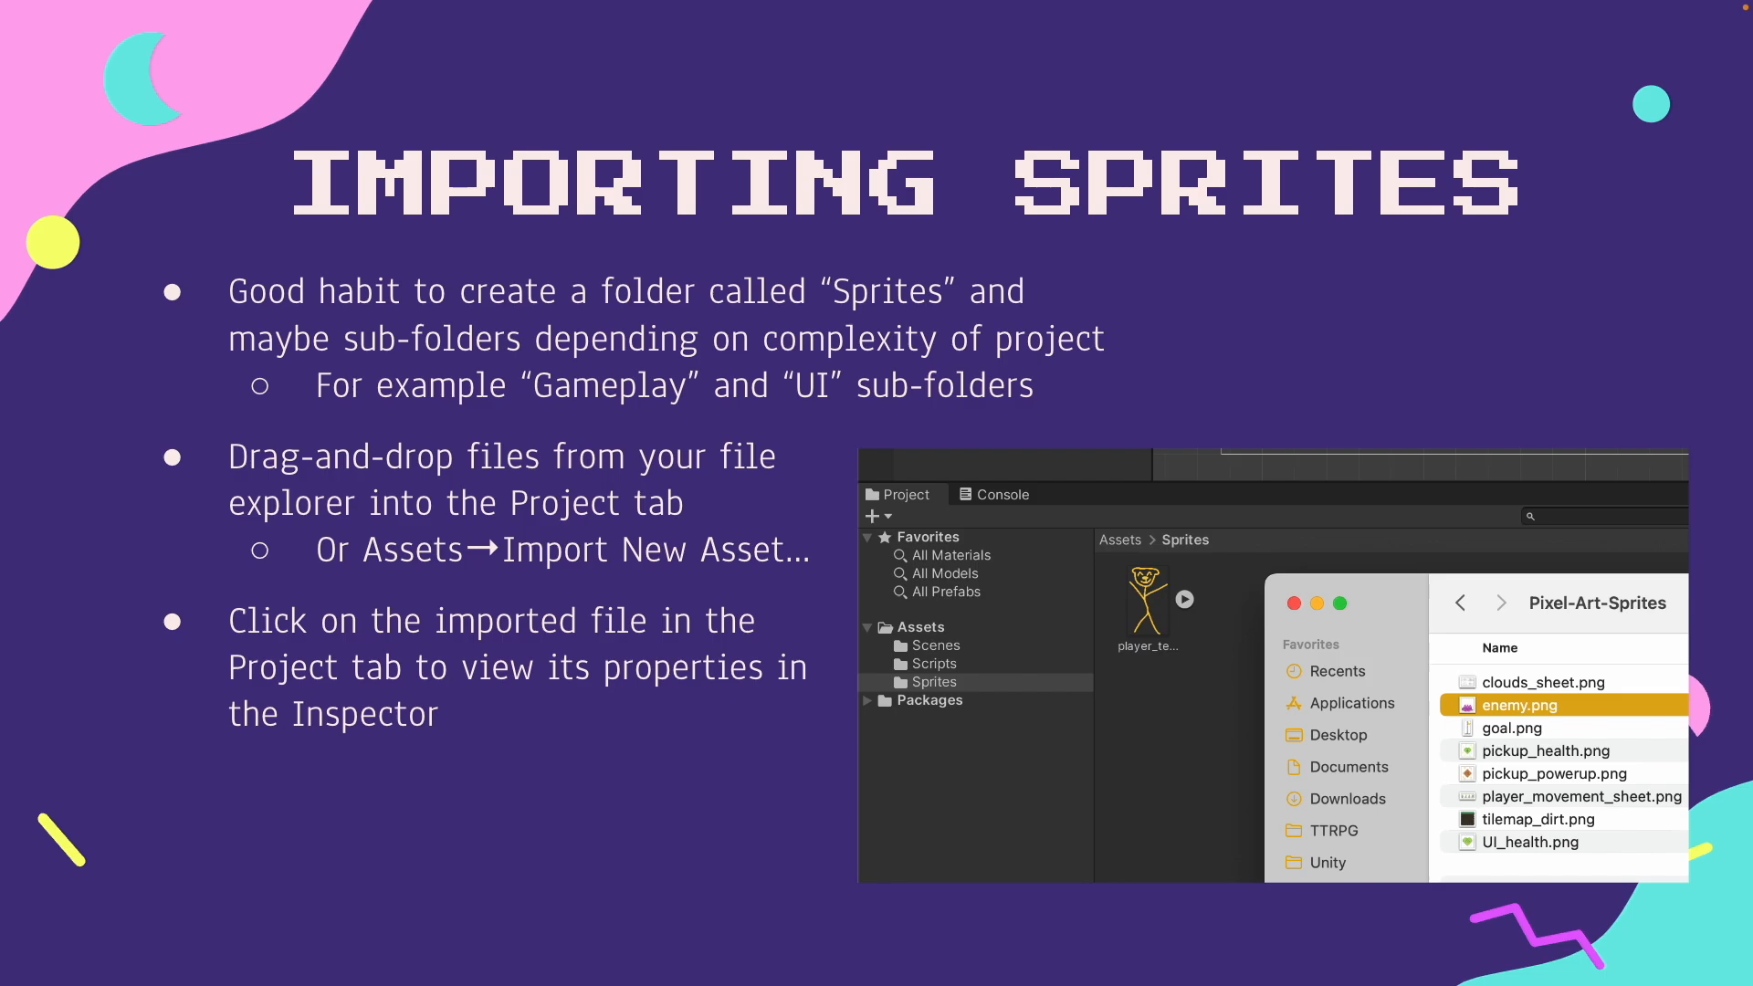
# Switch to Finder, move its window clear of the Unity project assets, and open the Pixel-Art-Sprites folder in Downloads
pyautogui.hotkey('ctrl', 'Right')
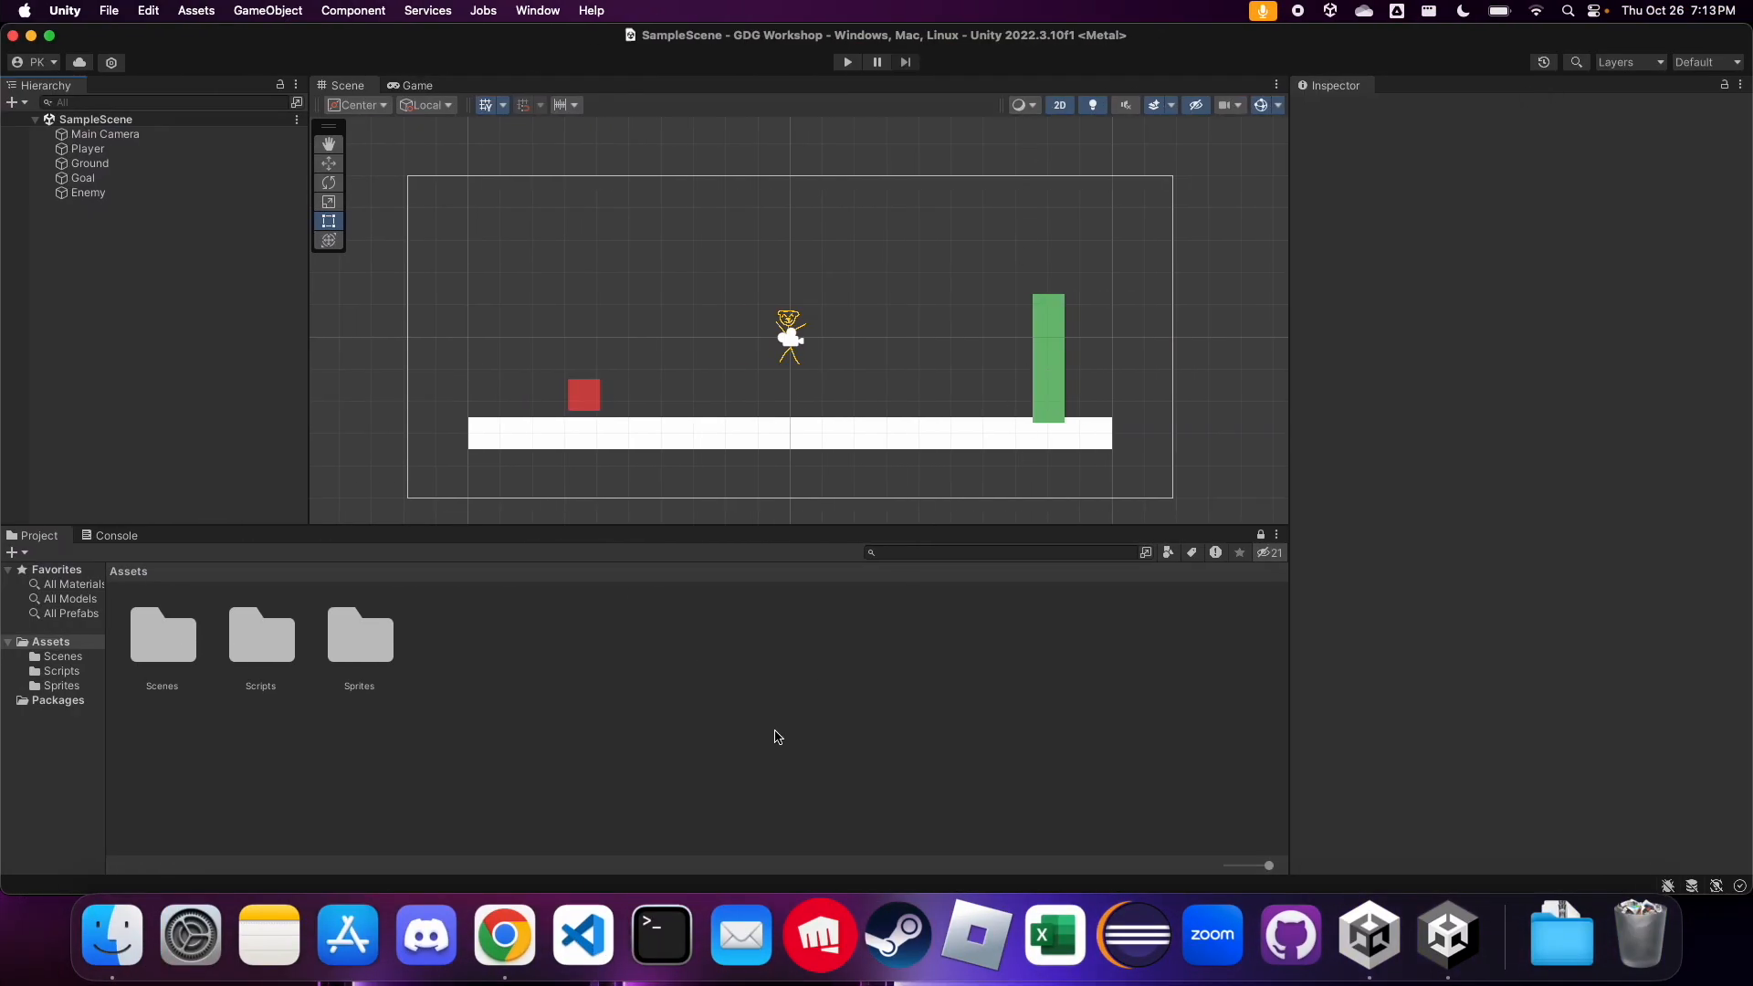
pyautogui.click(113, 949)
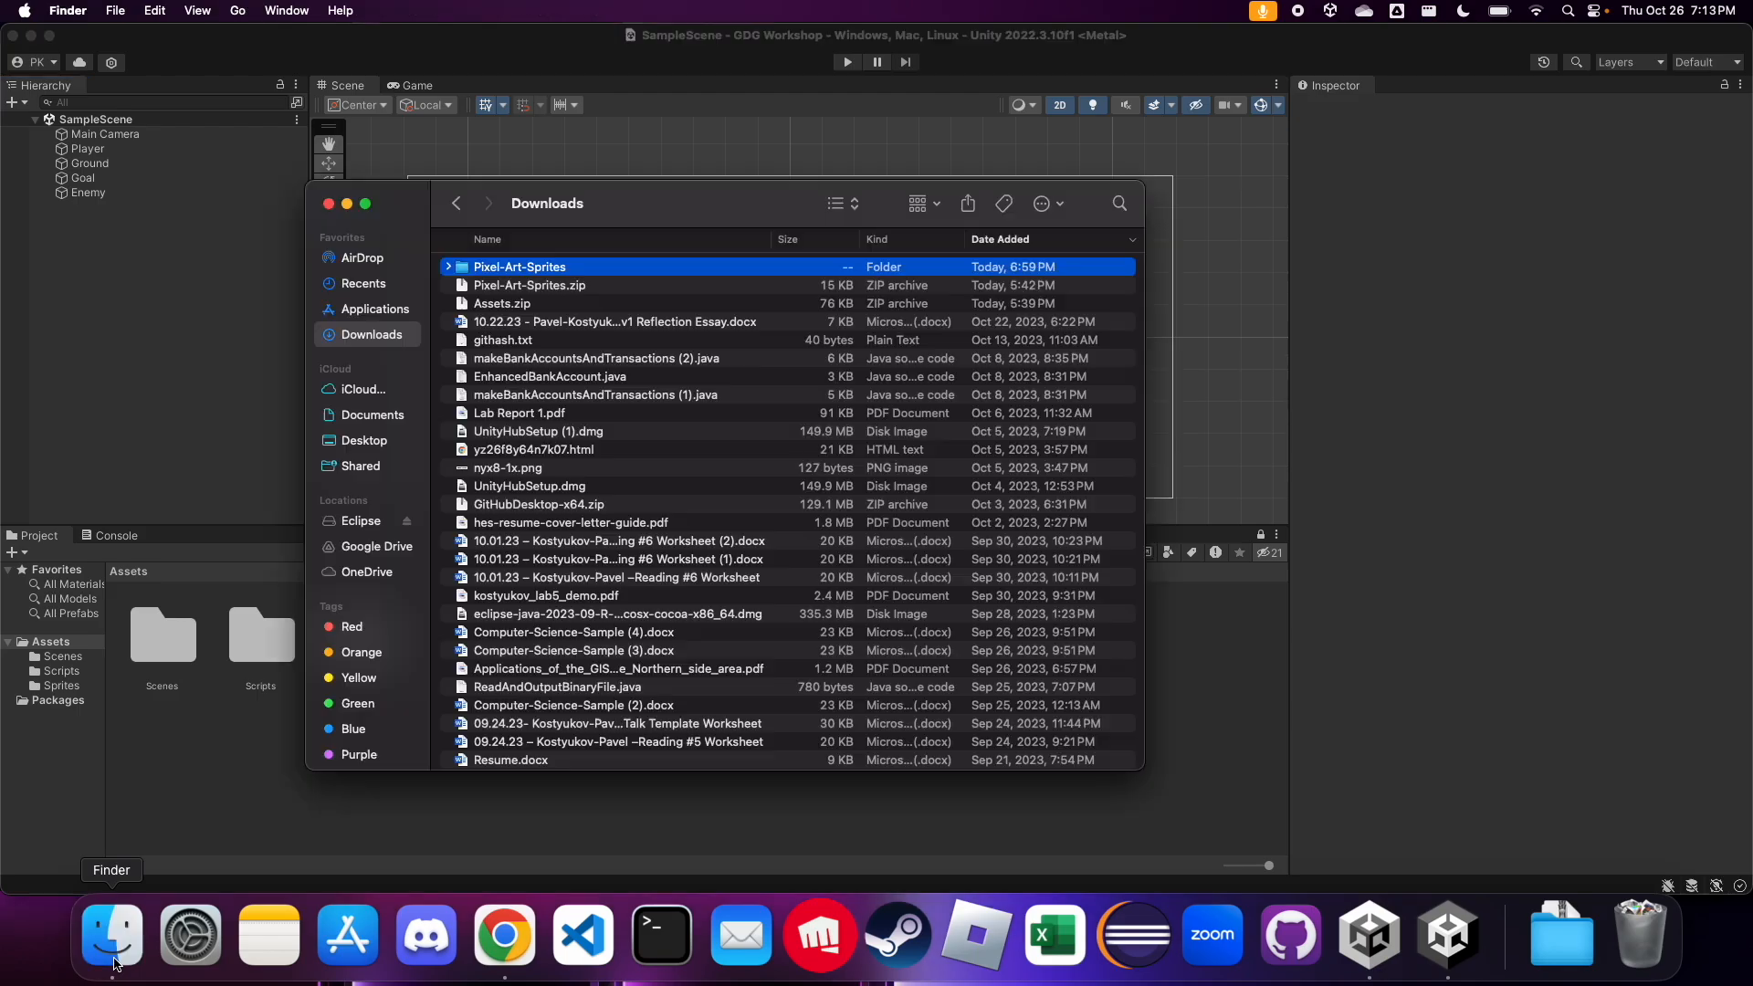
pyautogui.moveTo(637, 212); pyautogui.dragTo(1290, 260)
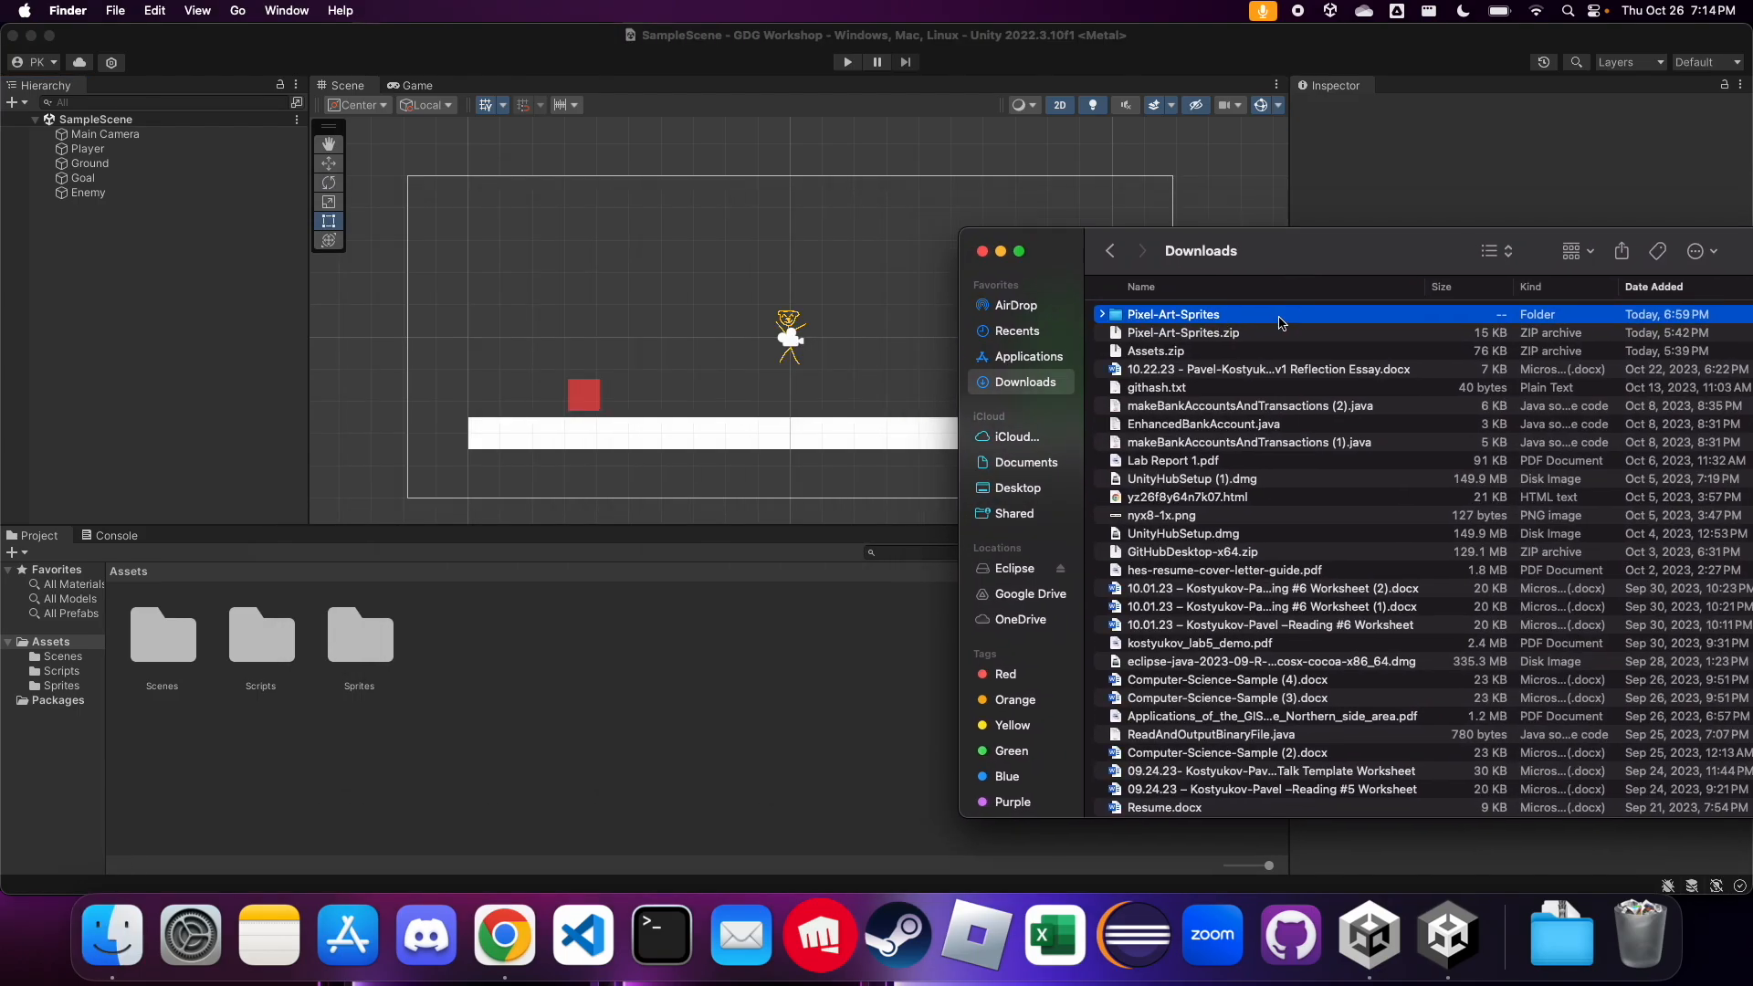
pyautogui.moveTo(1292, 272); pyautogui.dragTo(1269, 377)
pyautogui.doubleClick(1269, 376)
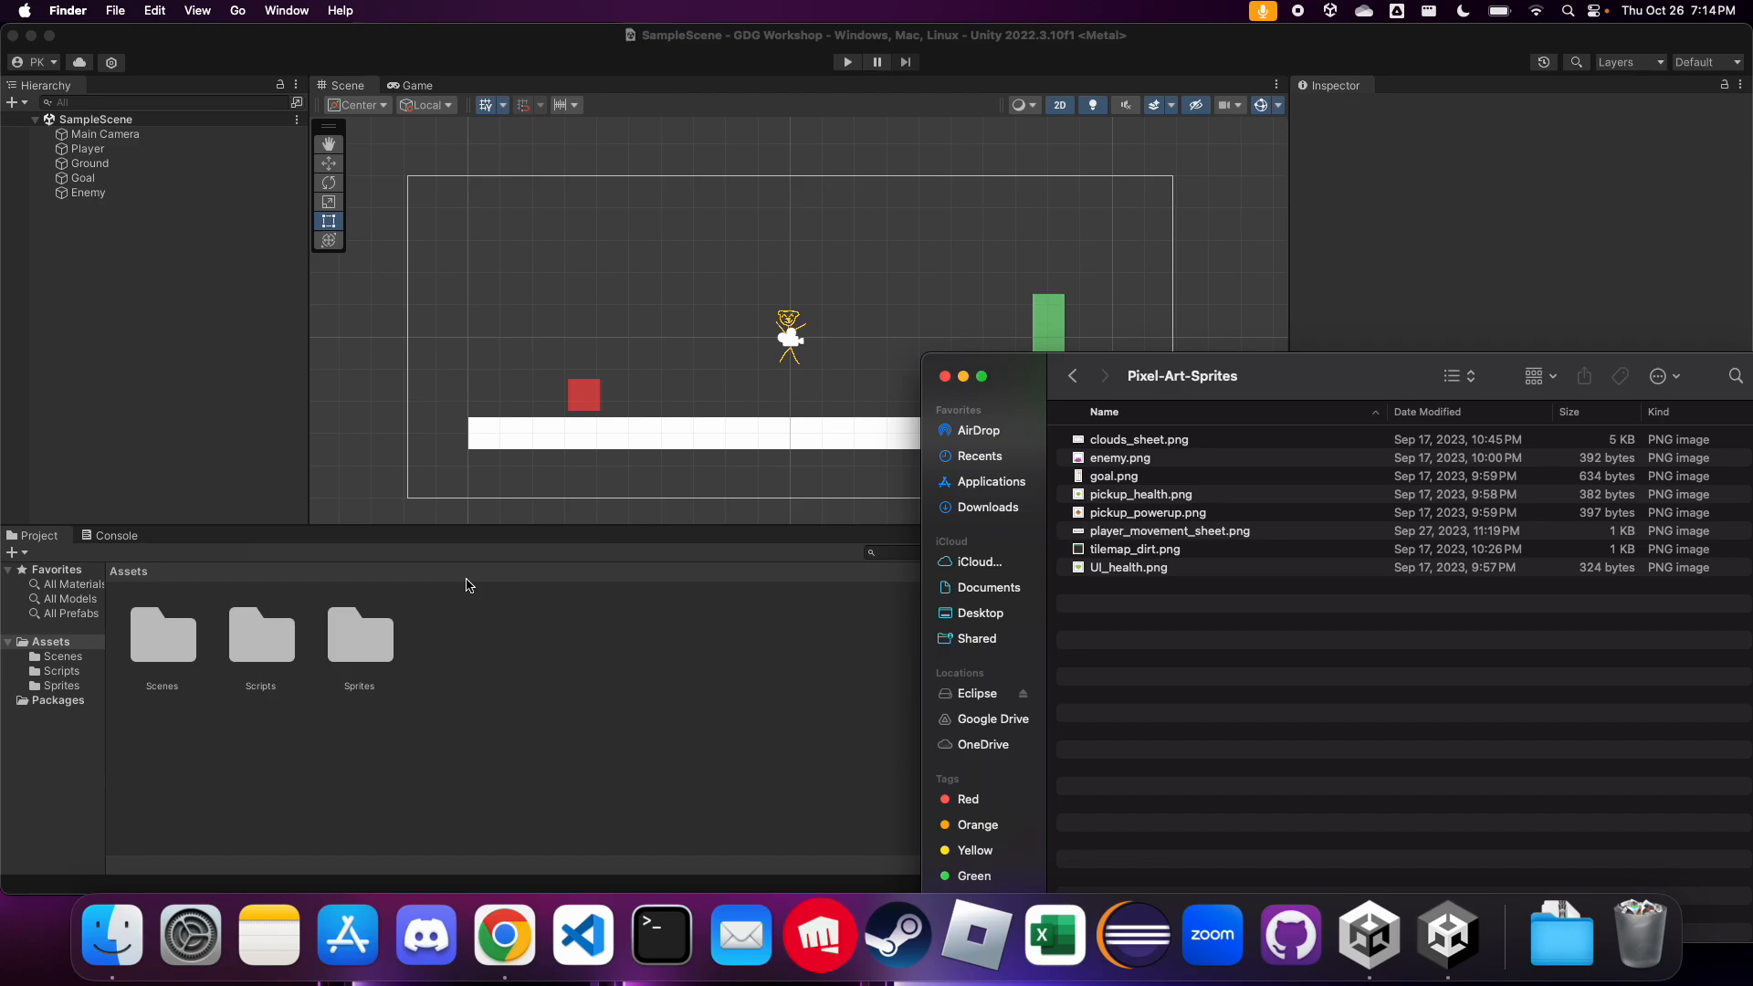
# Import all PNG files from the Pixel-Art-Sprites folder into the Unity project's Assets/Sprites folder
pyautogui.doubleClick(372, 652)
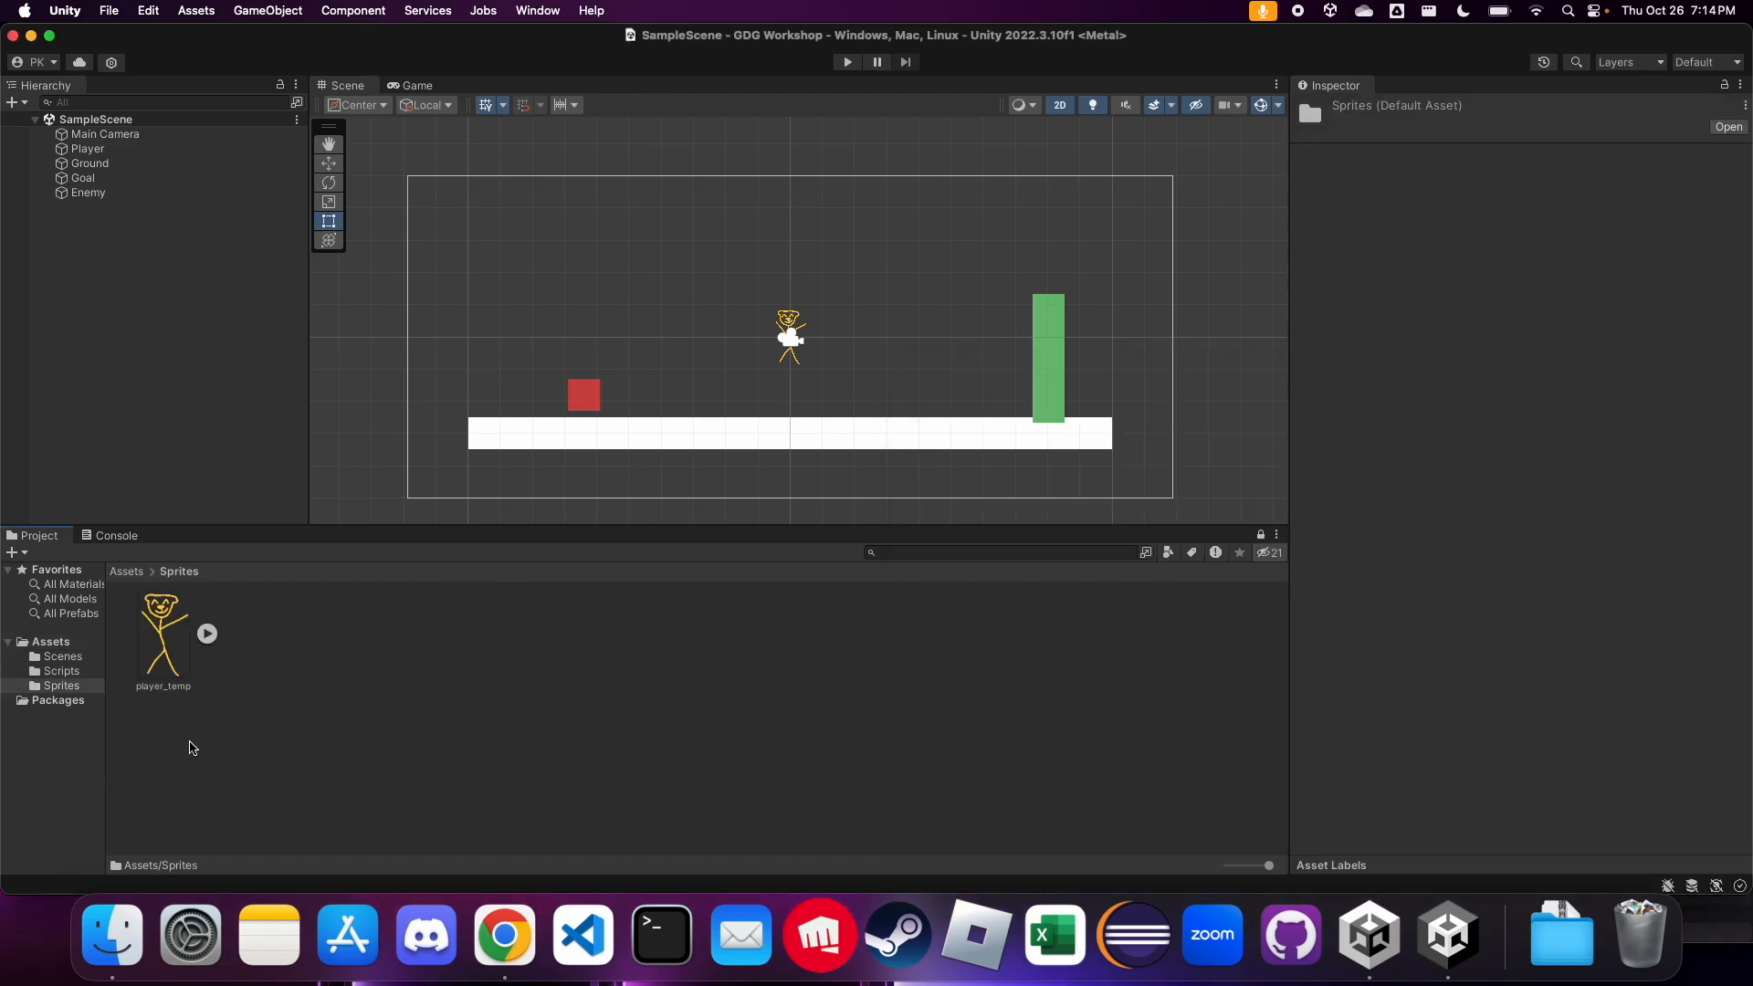
pyautogui.click(119, 927)
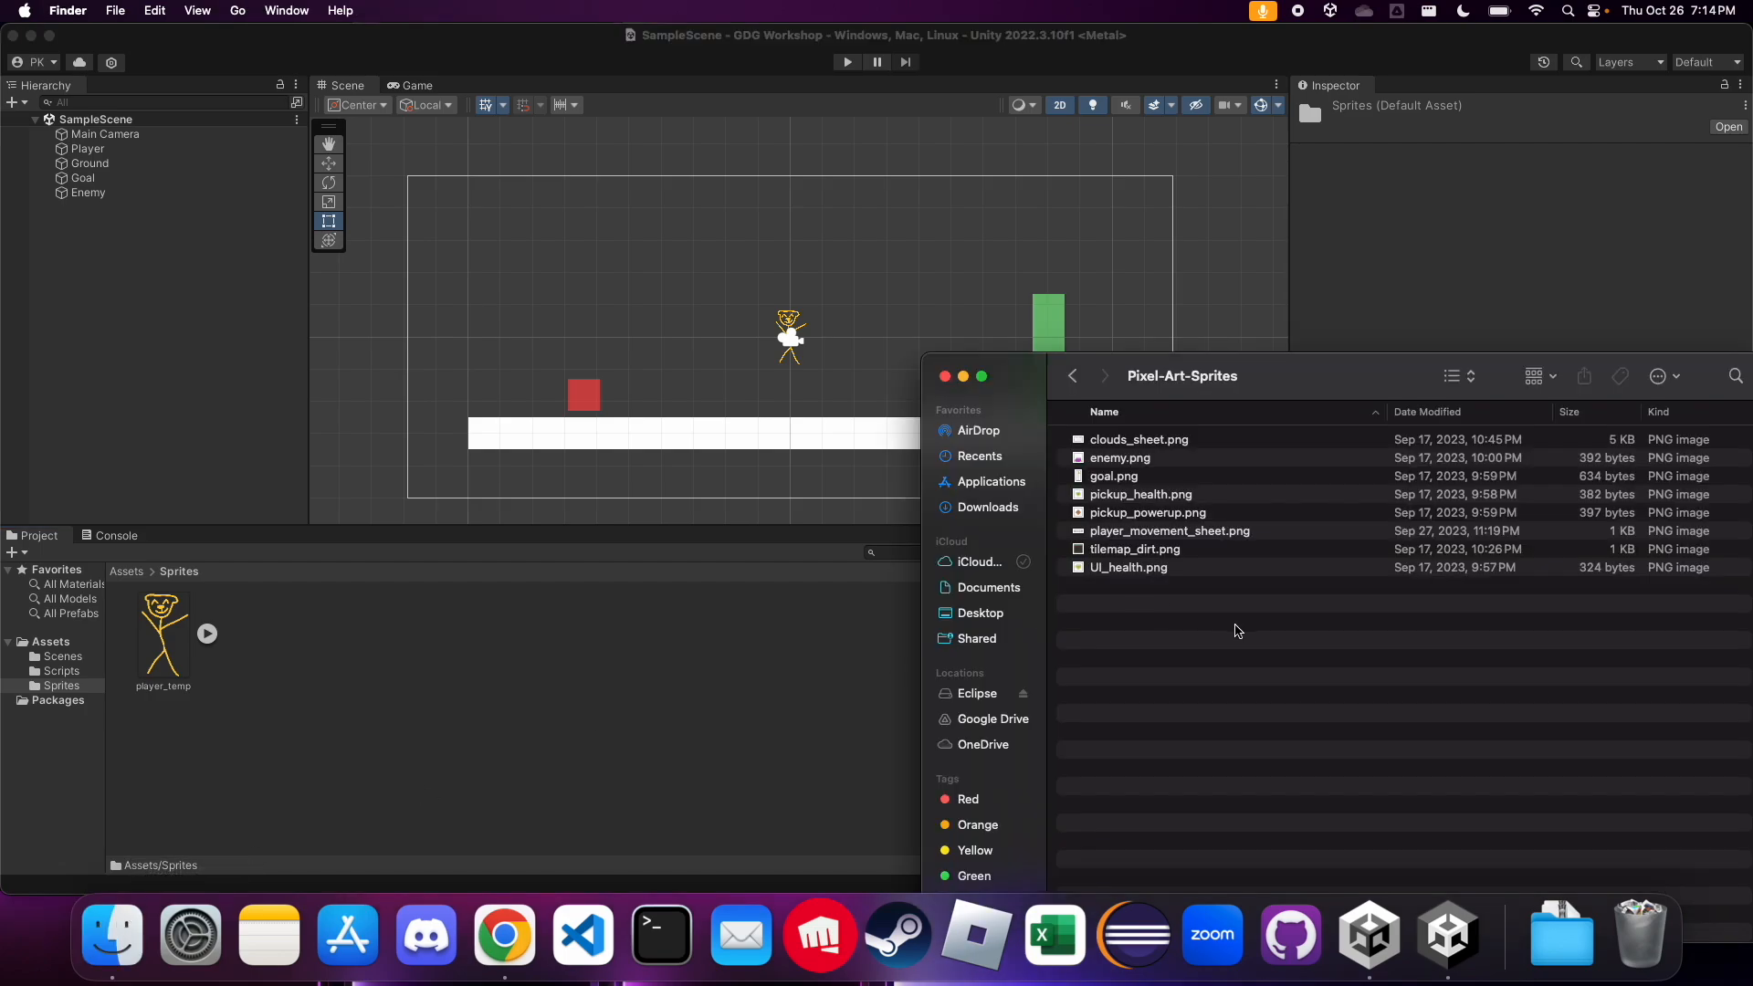
pyautogui.press('super+a')
pyautogui.moveTo(1215, 539); pyautogui.dragTo(735, 703)
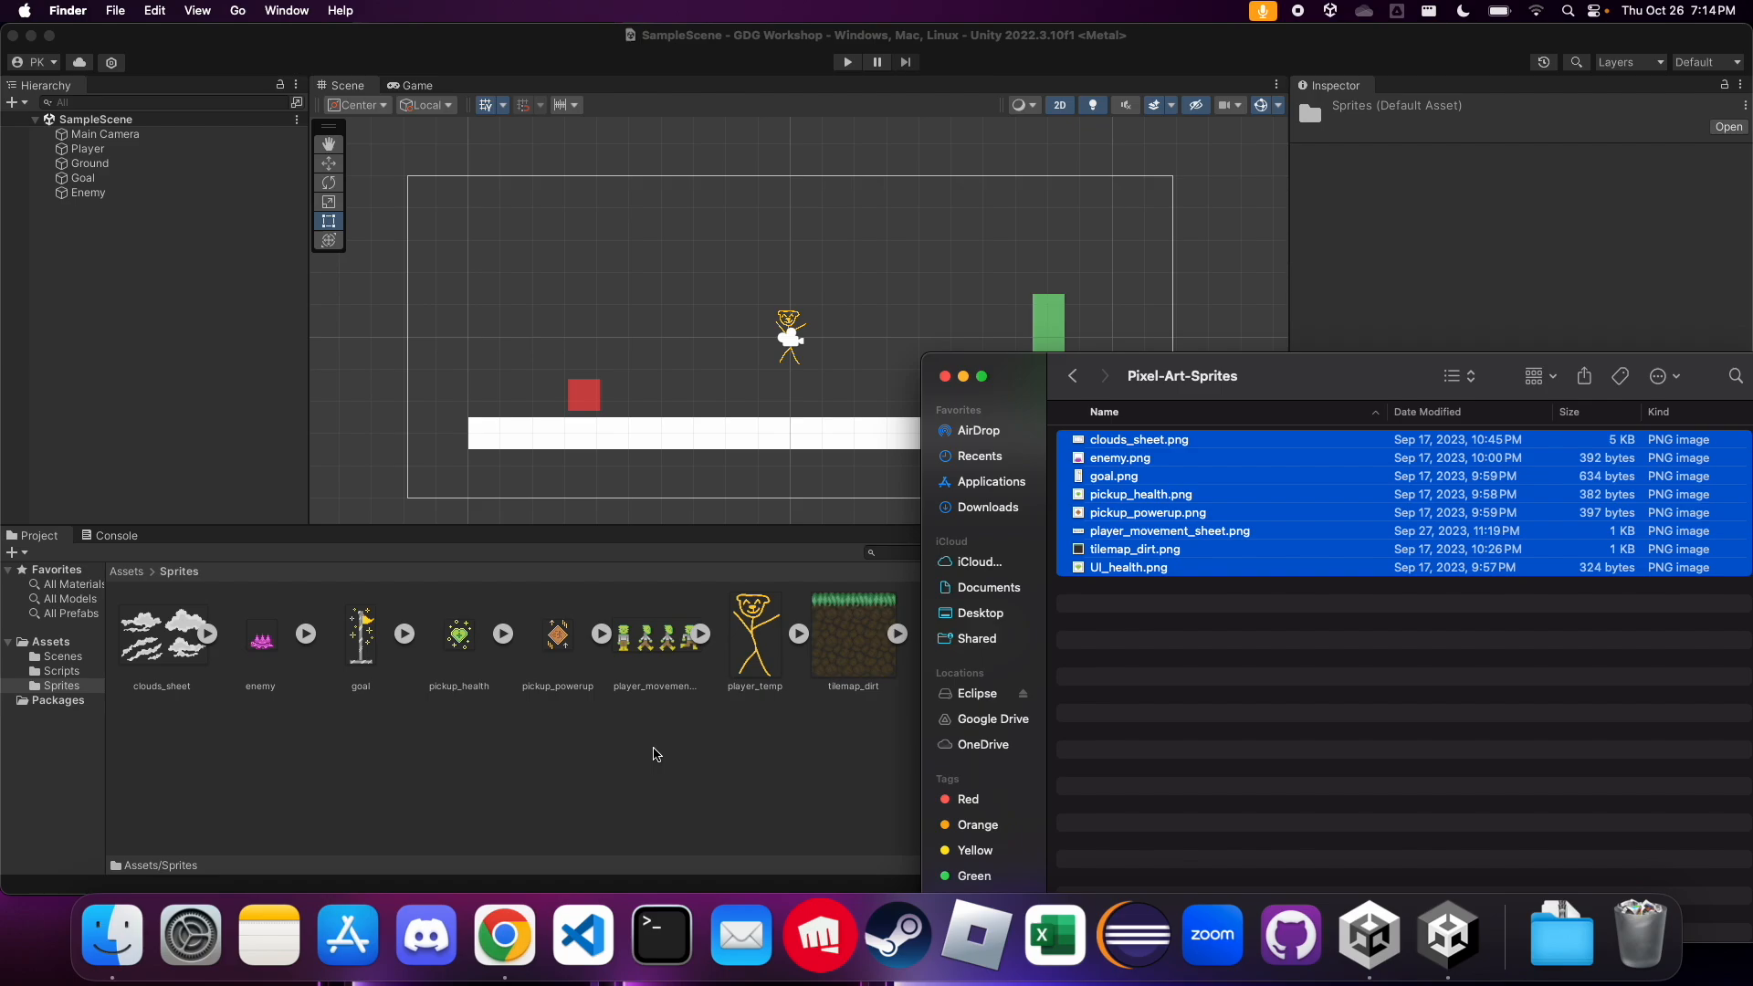
pyautogui.click(649, 729)
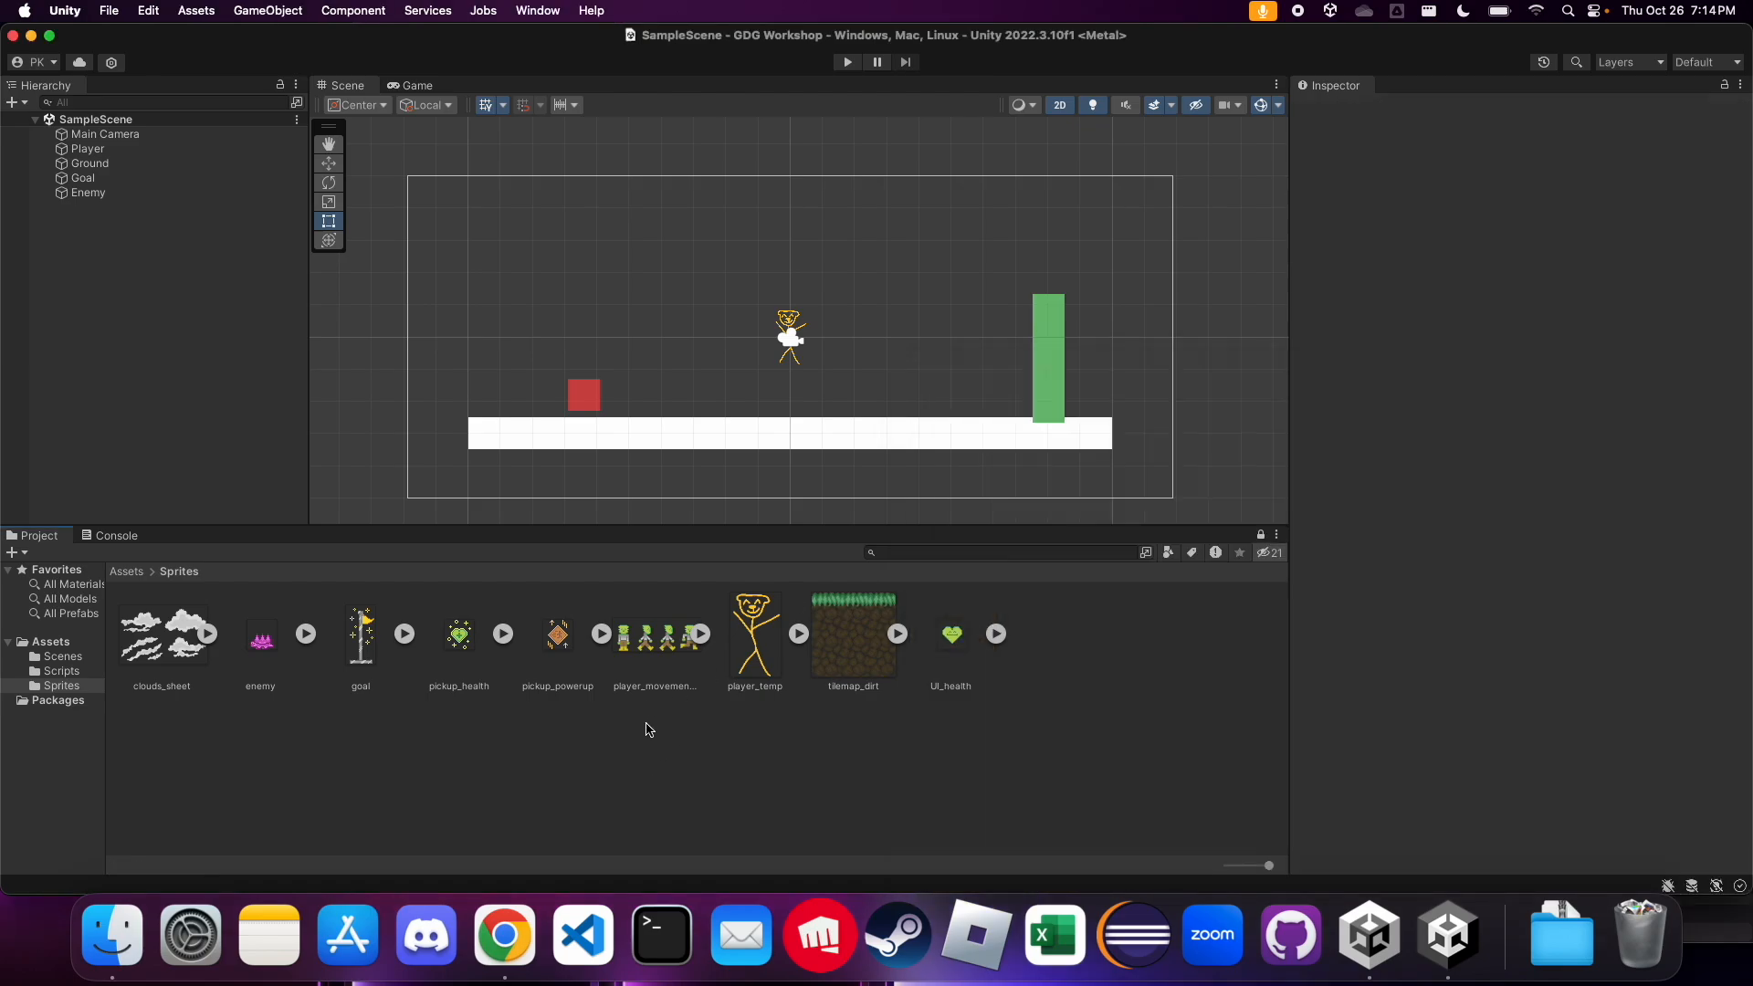
# Create a subfolder named Gameplay inside the Sprites folder
pyautogui.rightClick(589, 801)
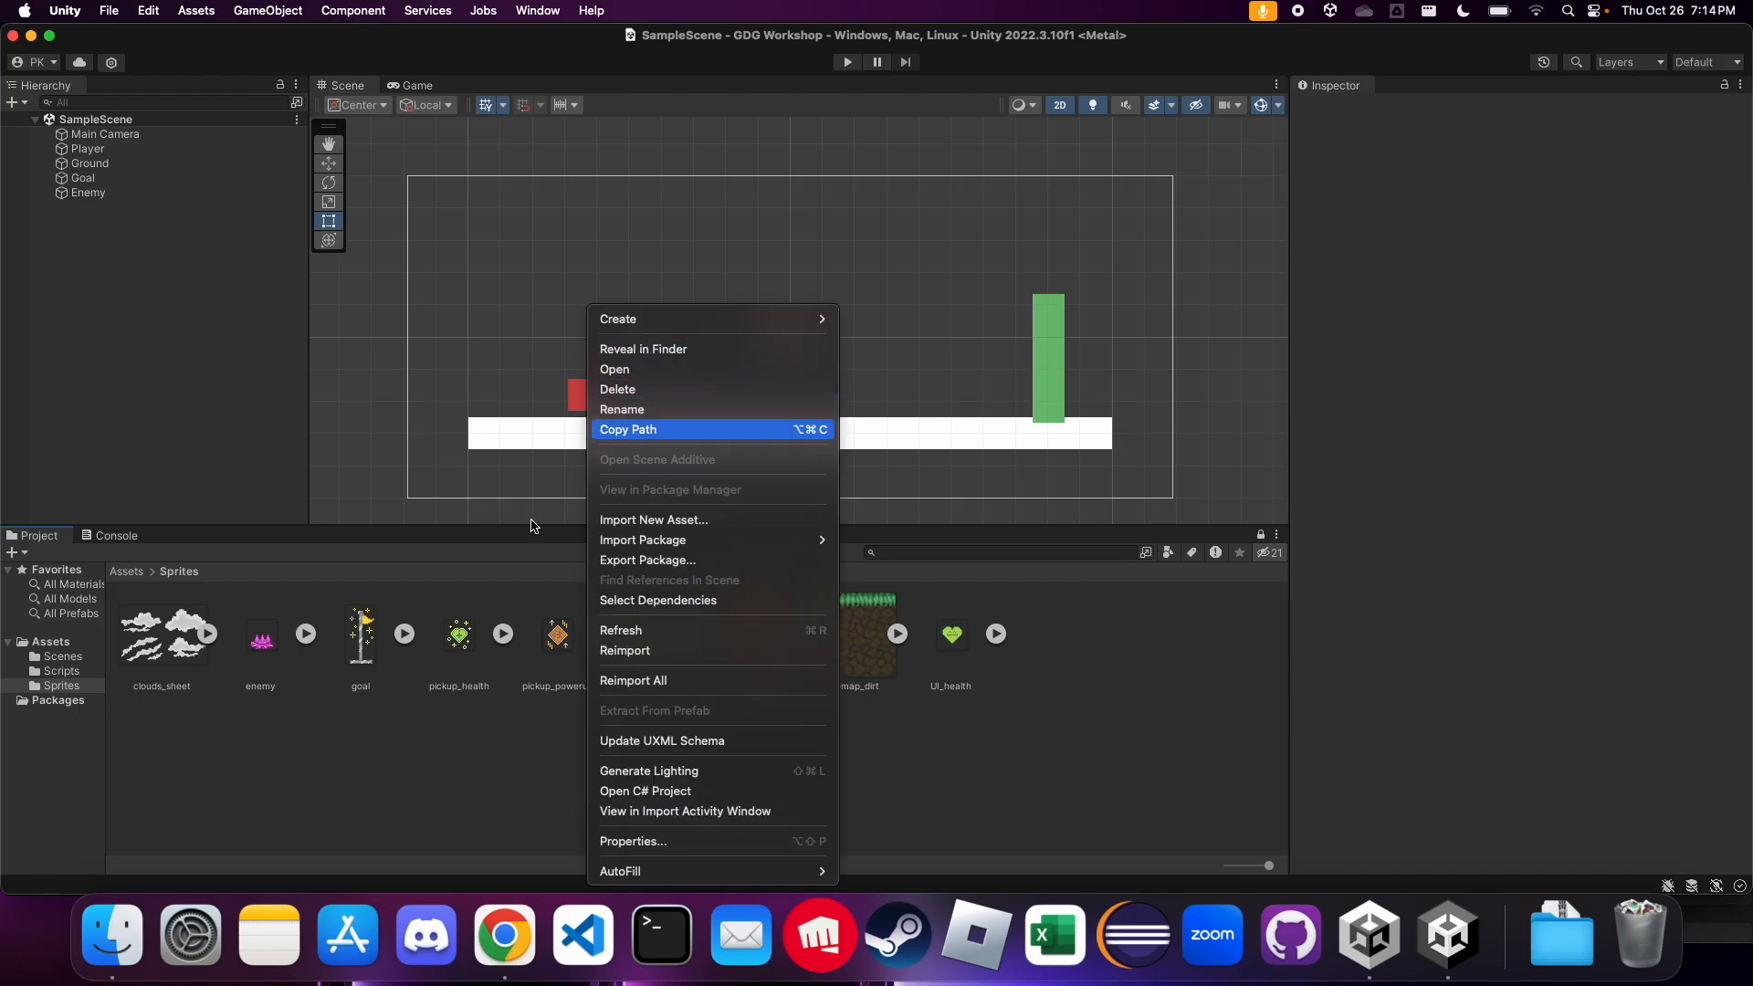
pyautogui.moveTo(786, 319)
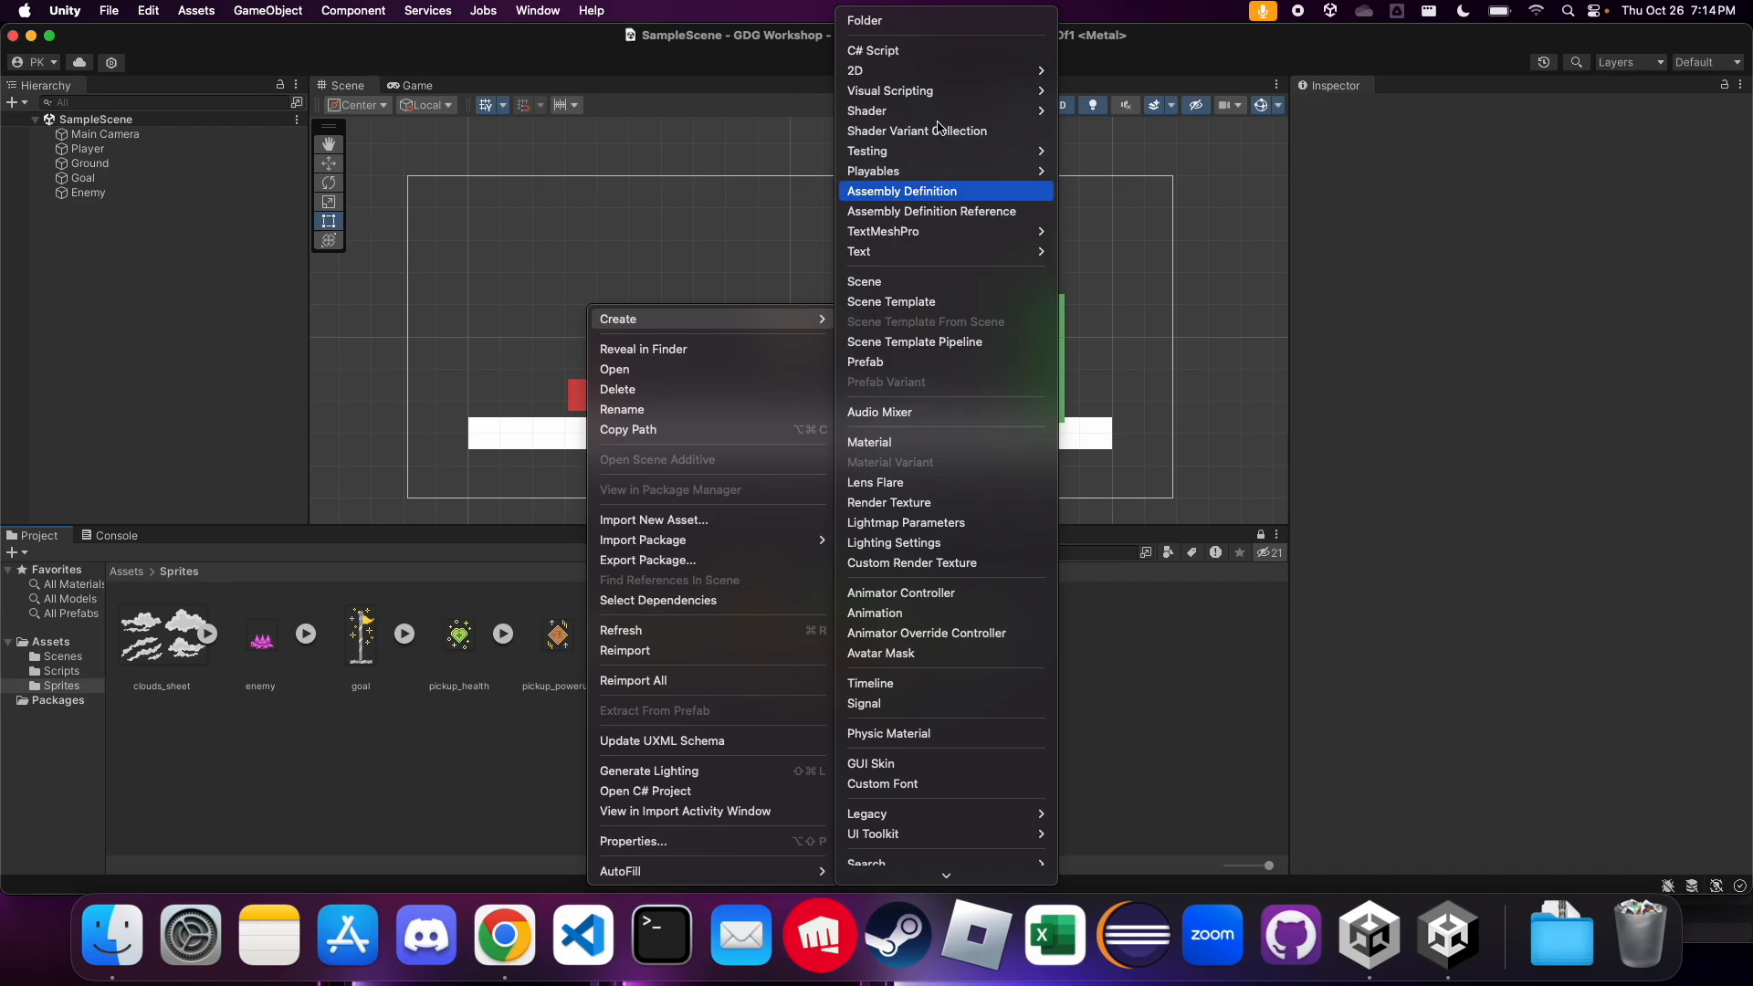
pyautogui.click(895, 21)
pyautogui.write('Game')
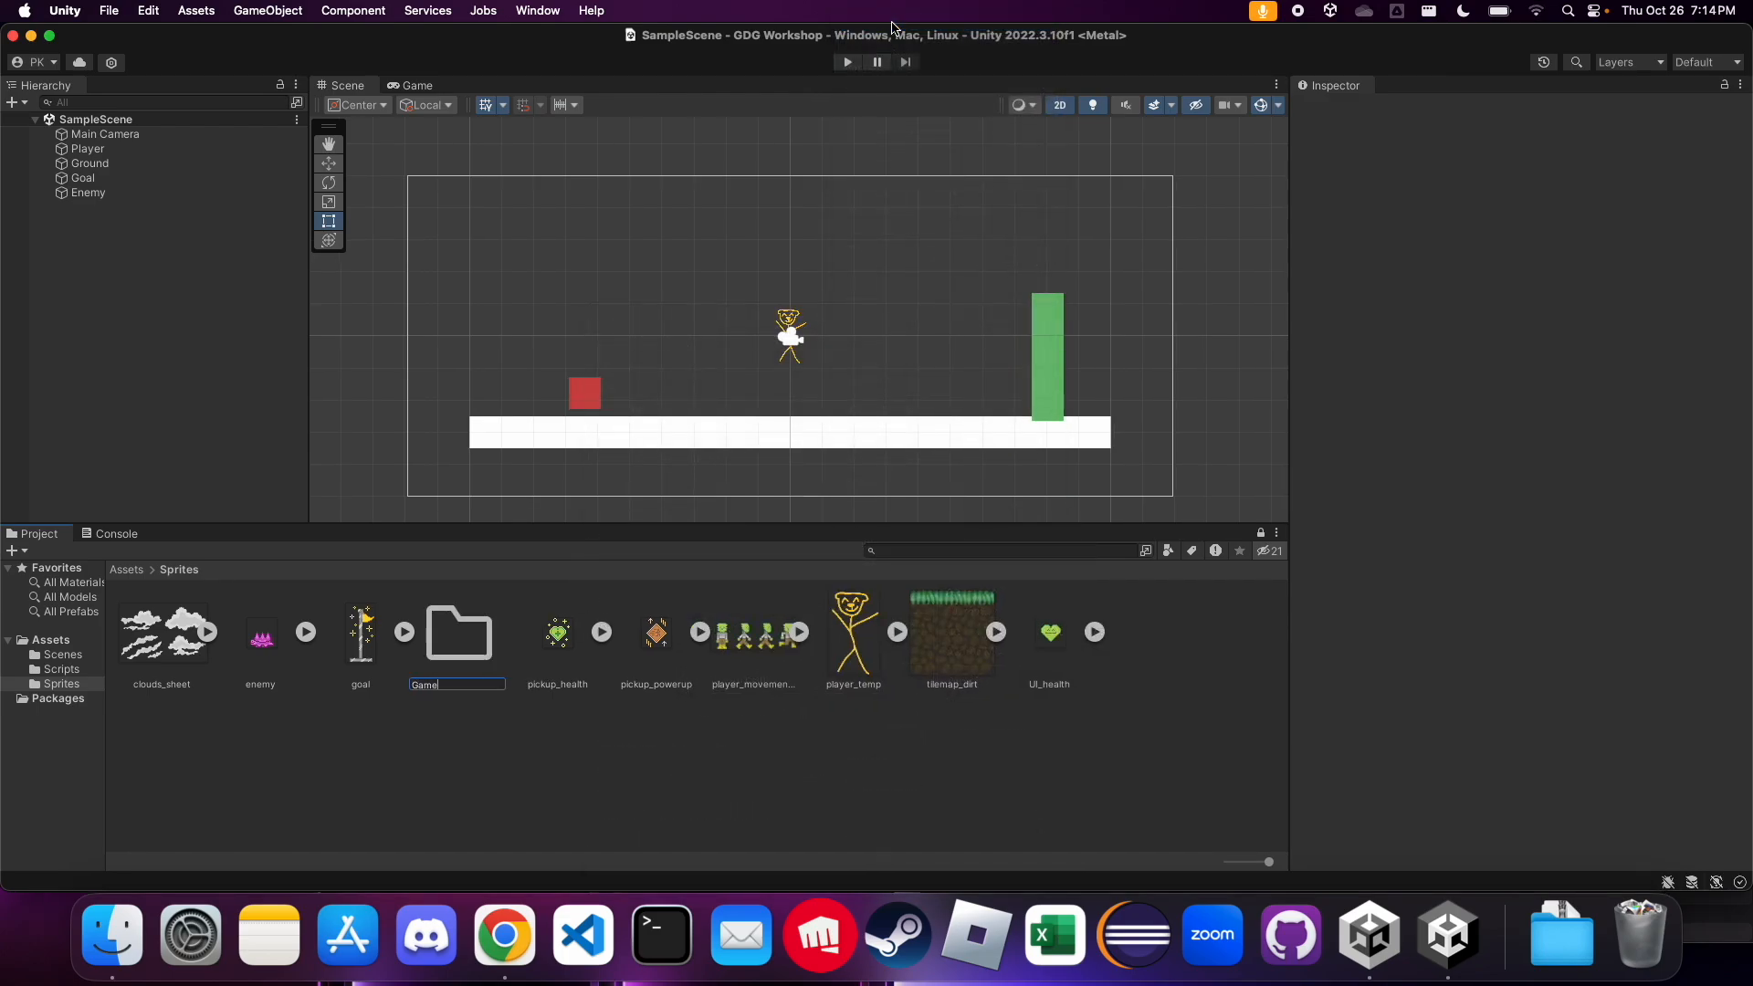
pyautogui.write('play')
pyautogui.press('Return')
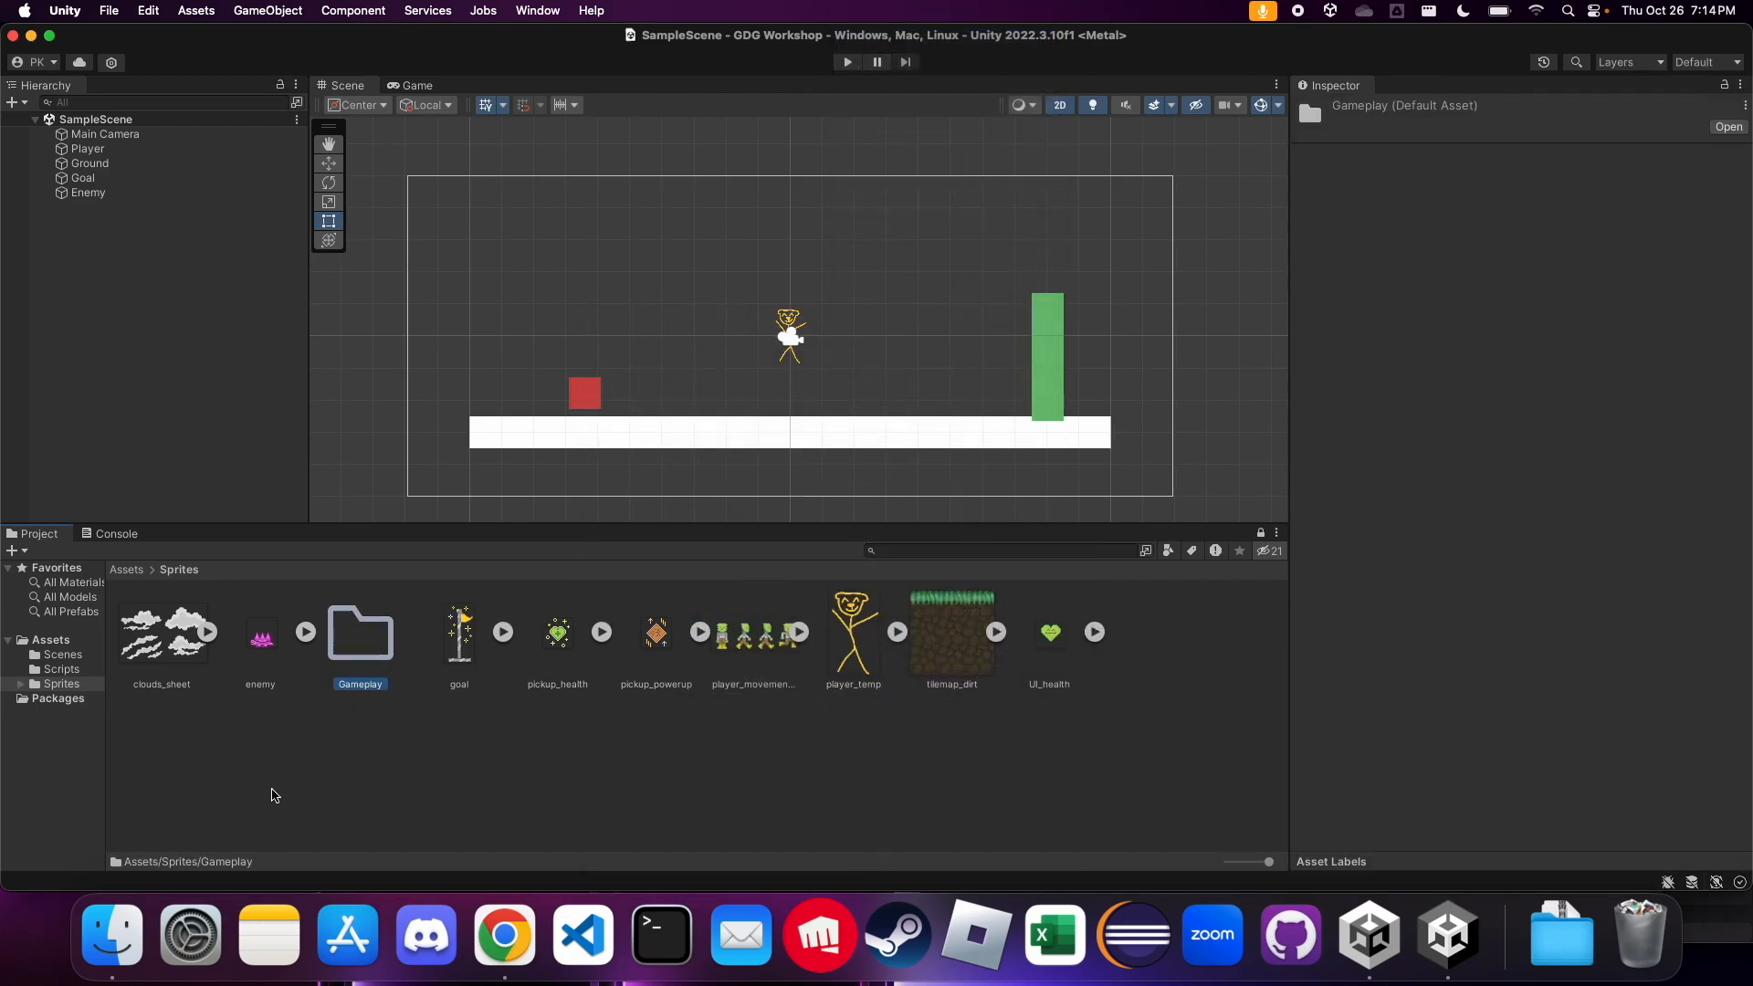
# Create a second subfolder named UI inside the Sprites folder
pyautogui.rightClick(274, 789)
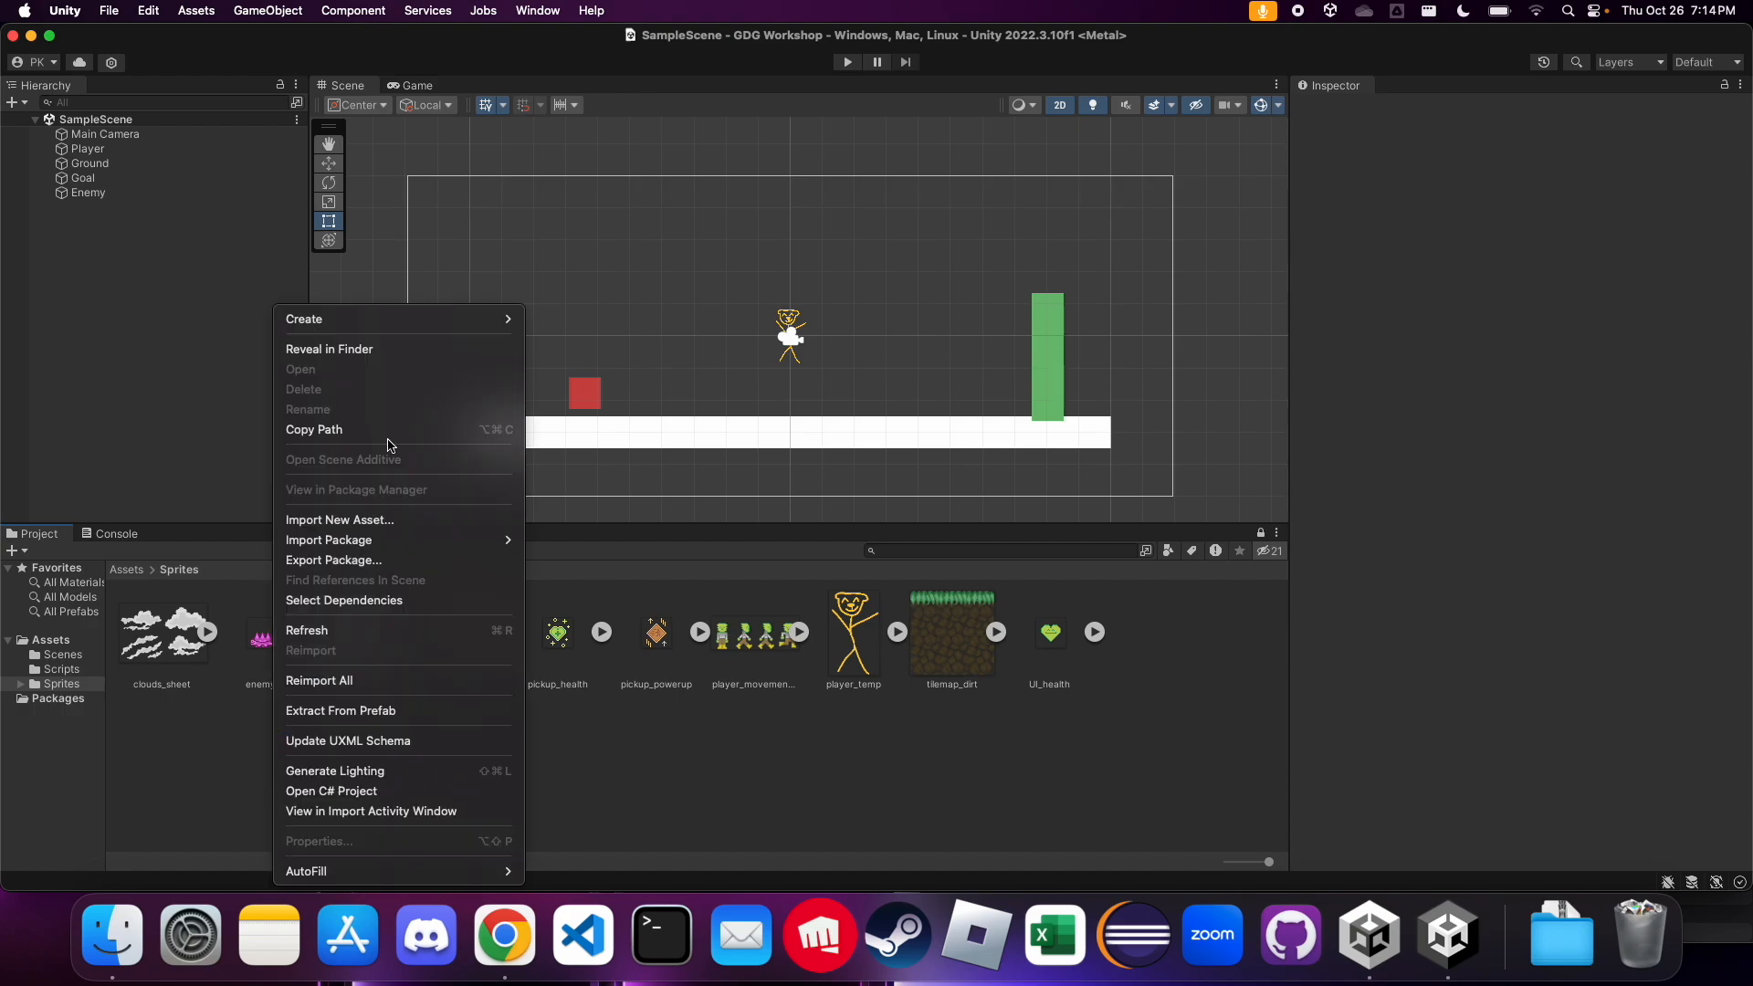
pyautogui.moveTo(470, 320)
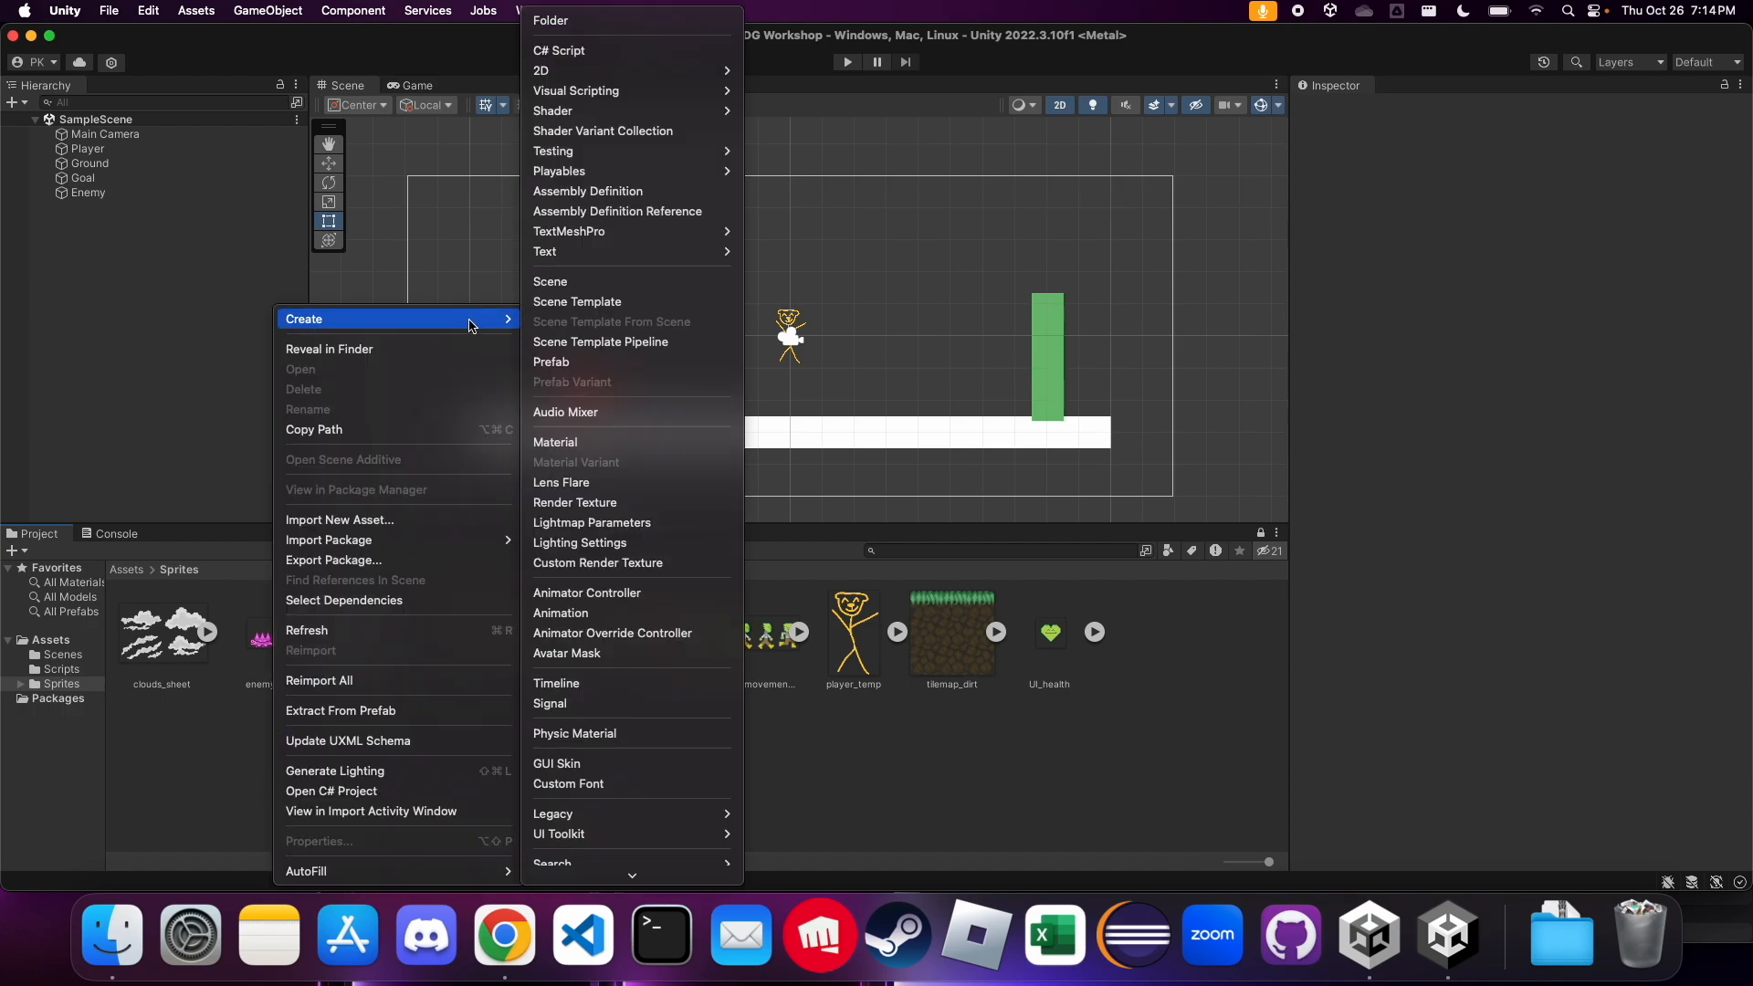
pyautogui.click(552, 20)
pyautogui.write('UI')
pyautogui.press('Return')
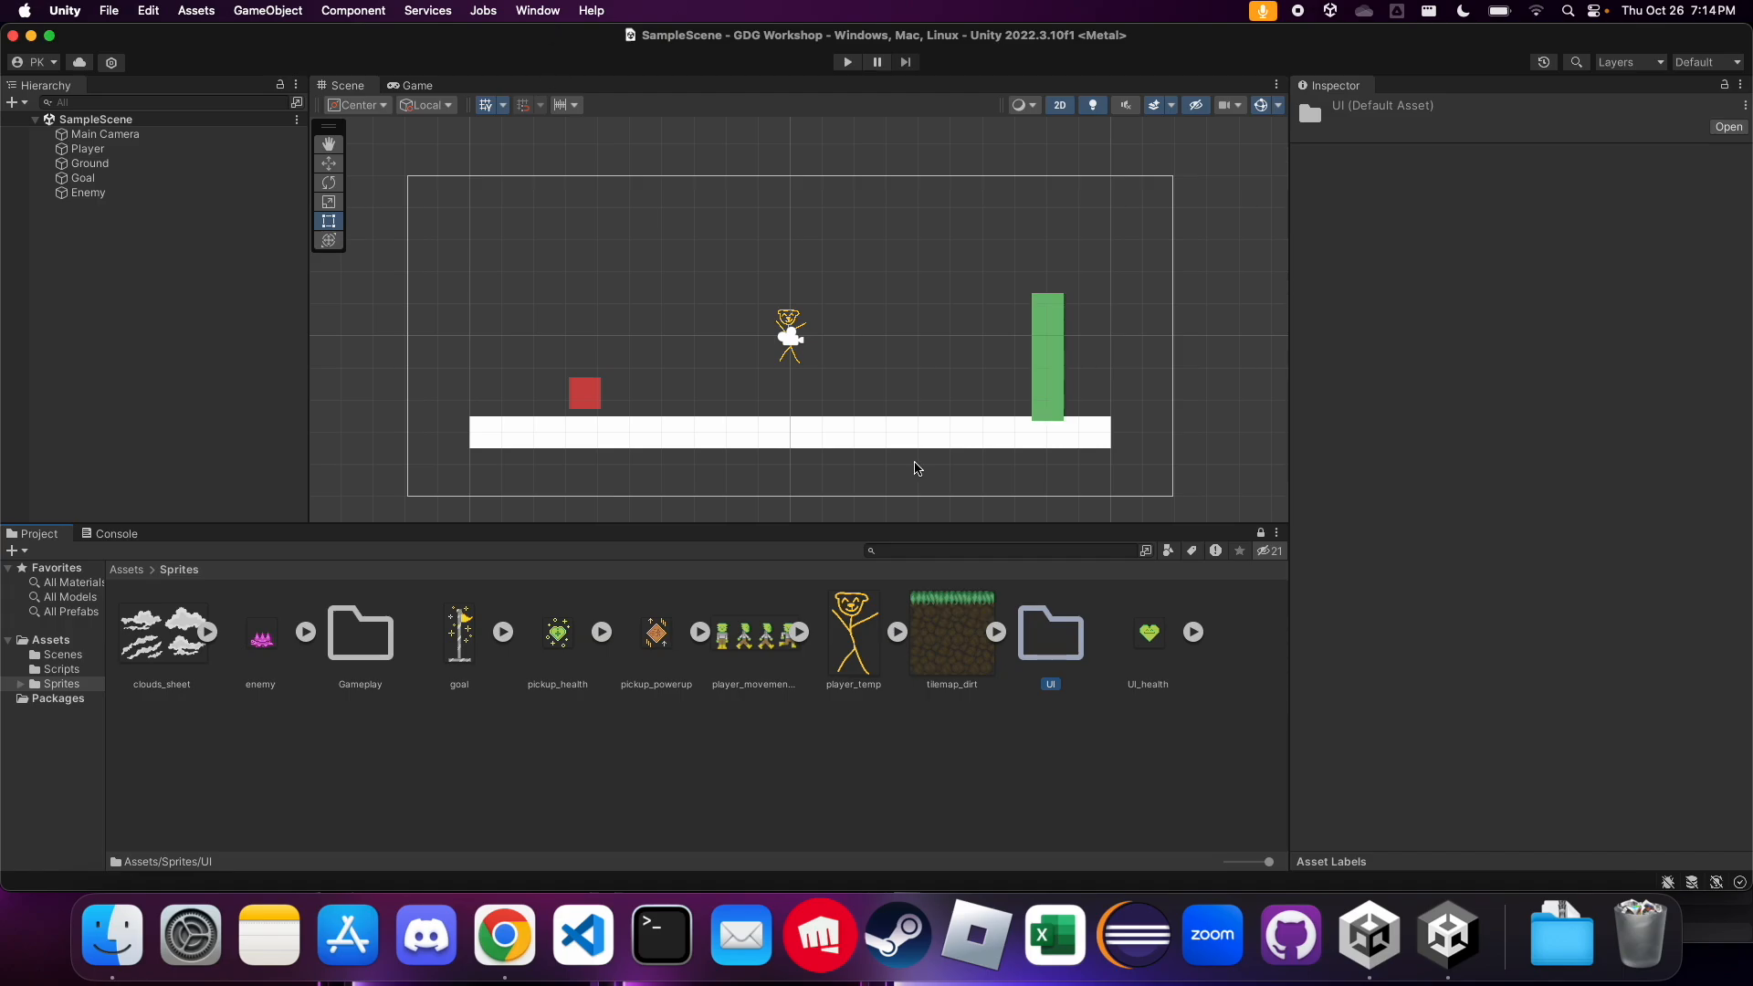
# Move the UI_health sprite into the UI folder
pyautogui.click(1059, 741)
pyautogui.click(1141, 635)
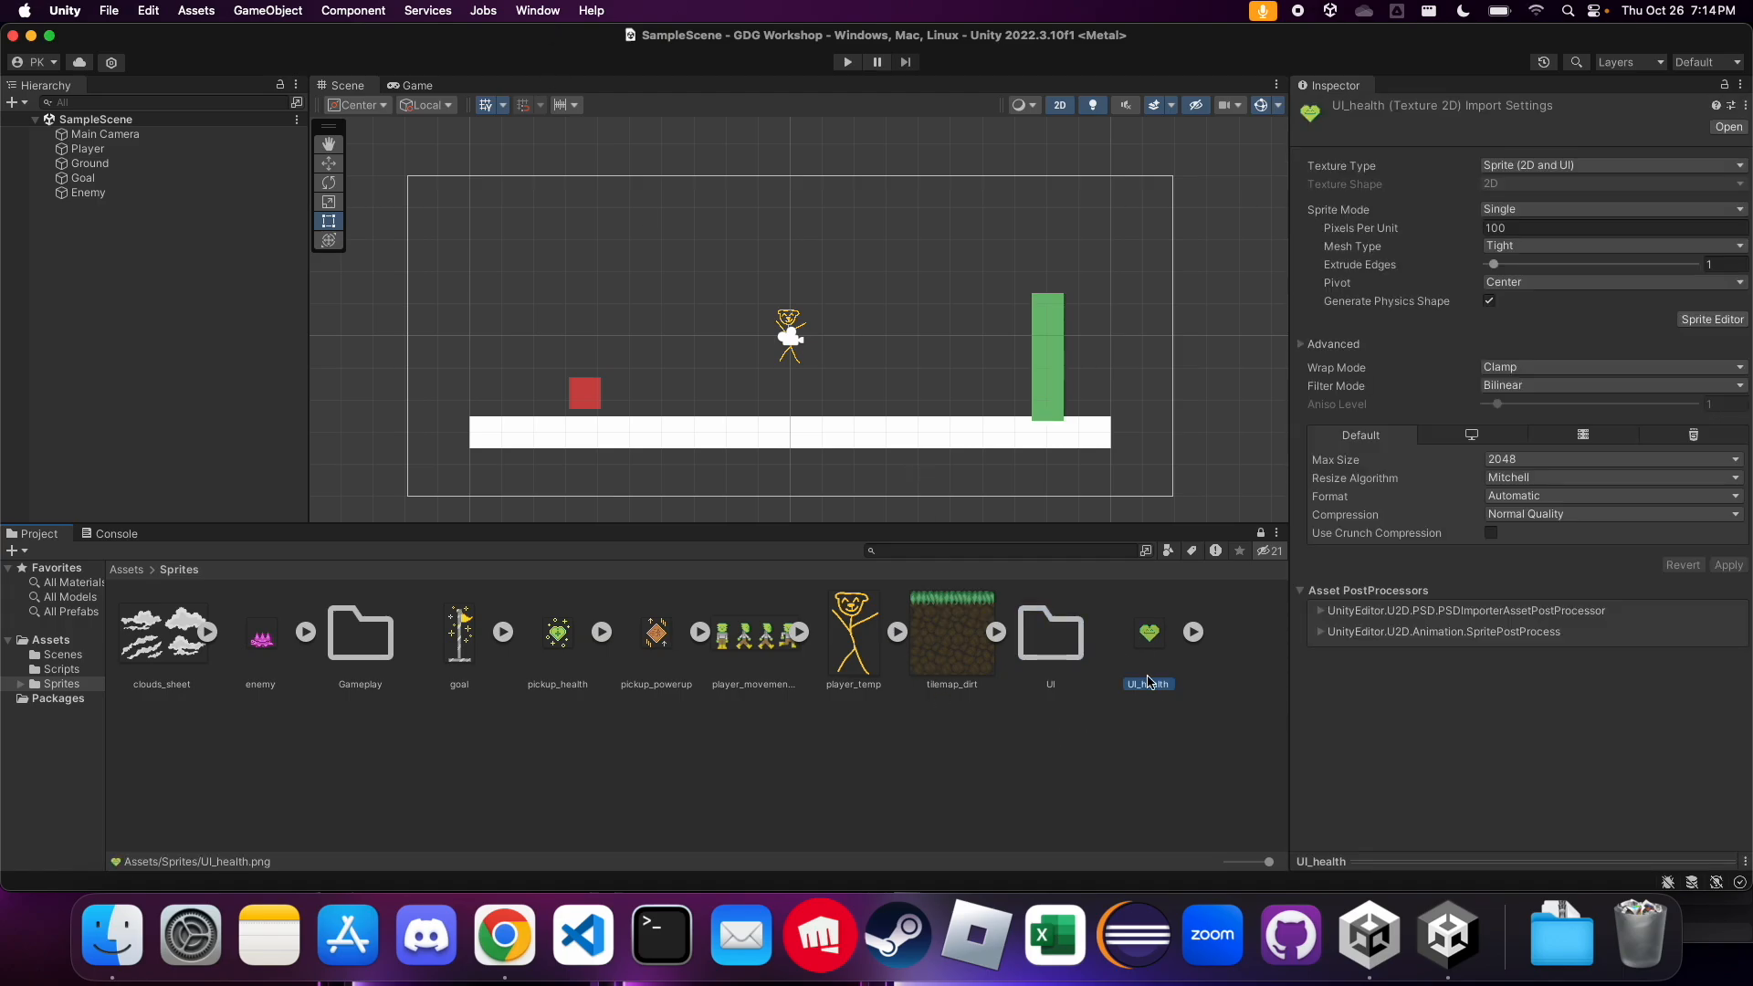
pyautogui.moveTo(1148, 645); pyautogui.dragTo(1073, 651)
# Move the clouds, enemy, goal, both pickup, player movement and tilemap_dirt sprites into the Gameplay folder, leaving out player_temp, and open that folder
pyautogui.click(957, 672)
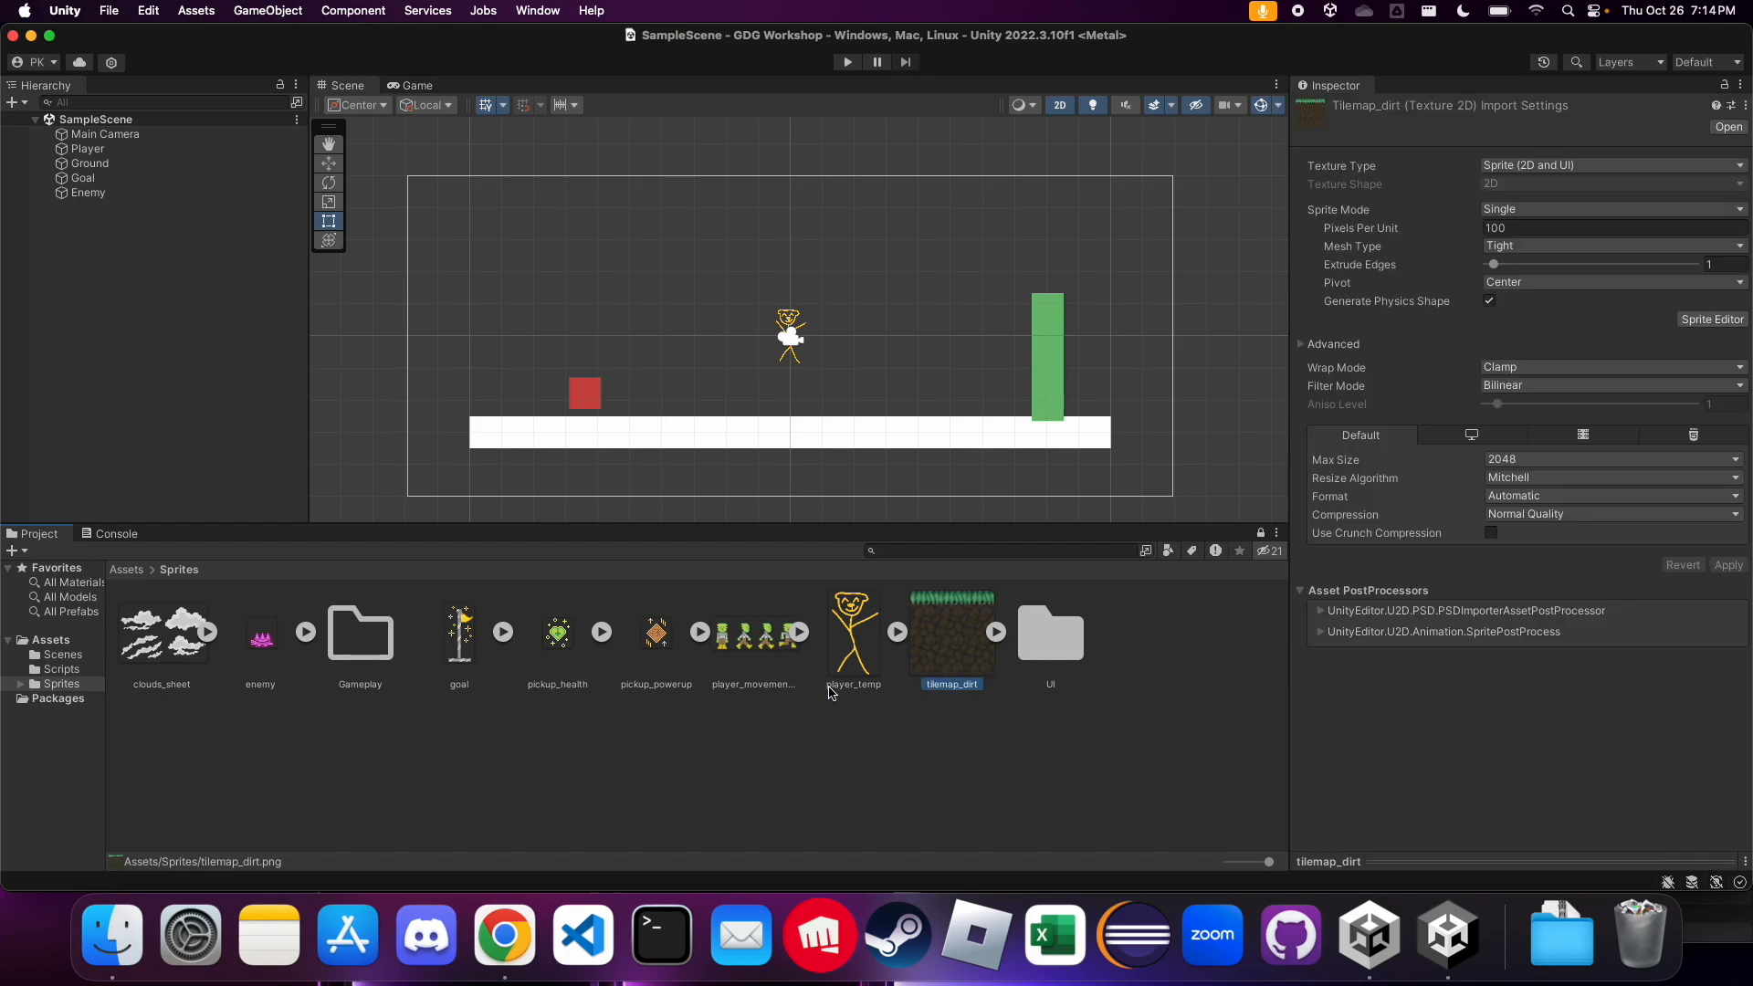
pyautogui.click(751, 751)
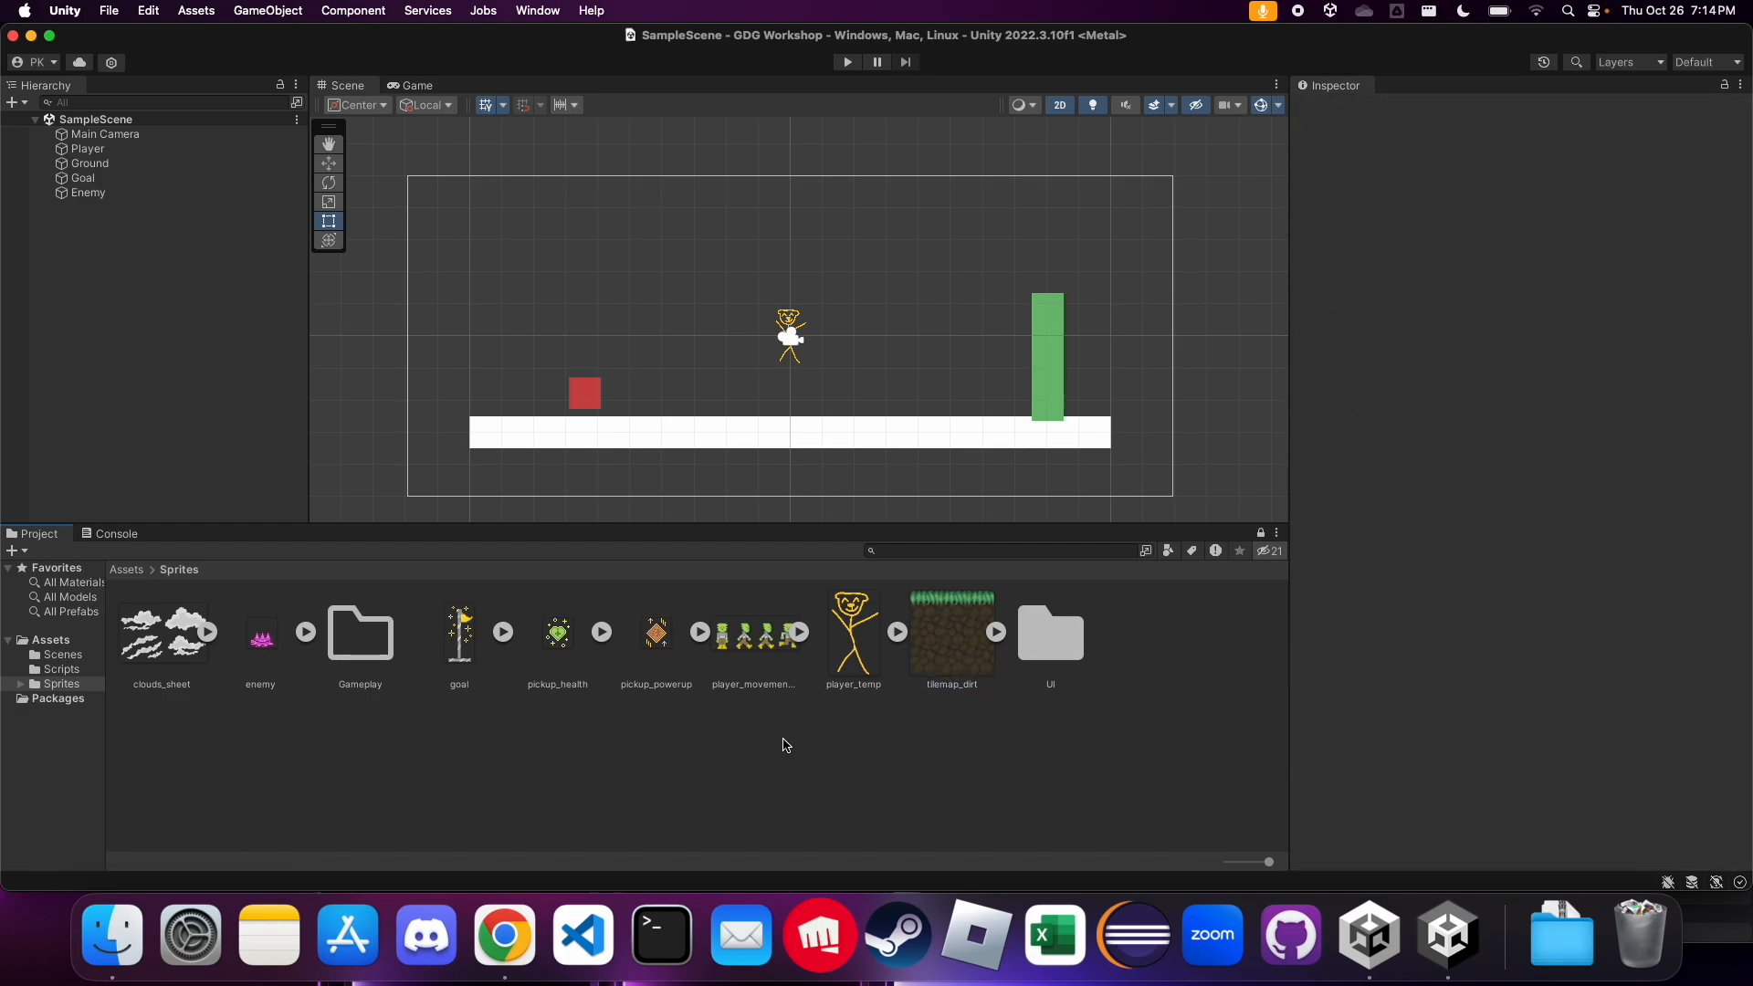
pyautogui.keyDown('super'); pyautogui.click(262, 641); pyautogui.keyUp('super')
pyautogui.keyDown('super'); pyautogui.click(456, 644); pyautogui.keyUp('super')
pyautogui.keyDown('super'); pyautogui.click(527, 659); pyautogui.keyUp('super')
pyautogui.keyDown('super'); pyautogui.click(661, 660); pyautogui.keyUp('super')
pyautogui.keyDown('super'); pyautogui.click(724, 640); pyautogui.keyUp('super')
pyautogui.keyDown('super'); pyautogui.click(952, 655); pyautogui.keyUp('super')
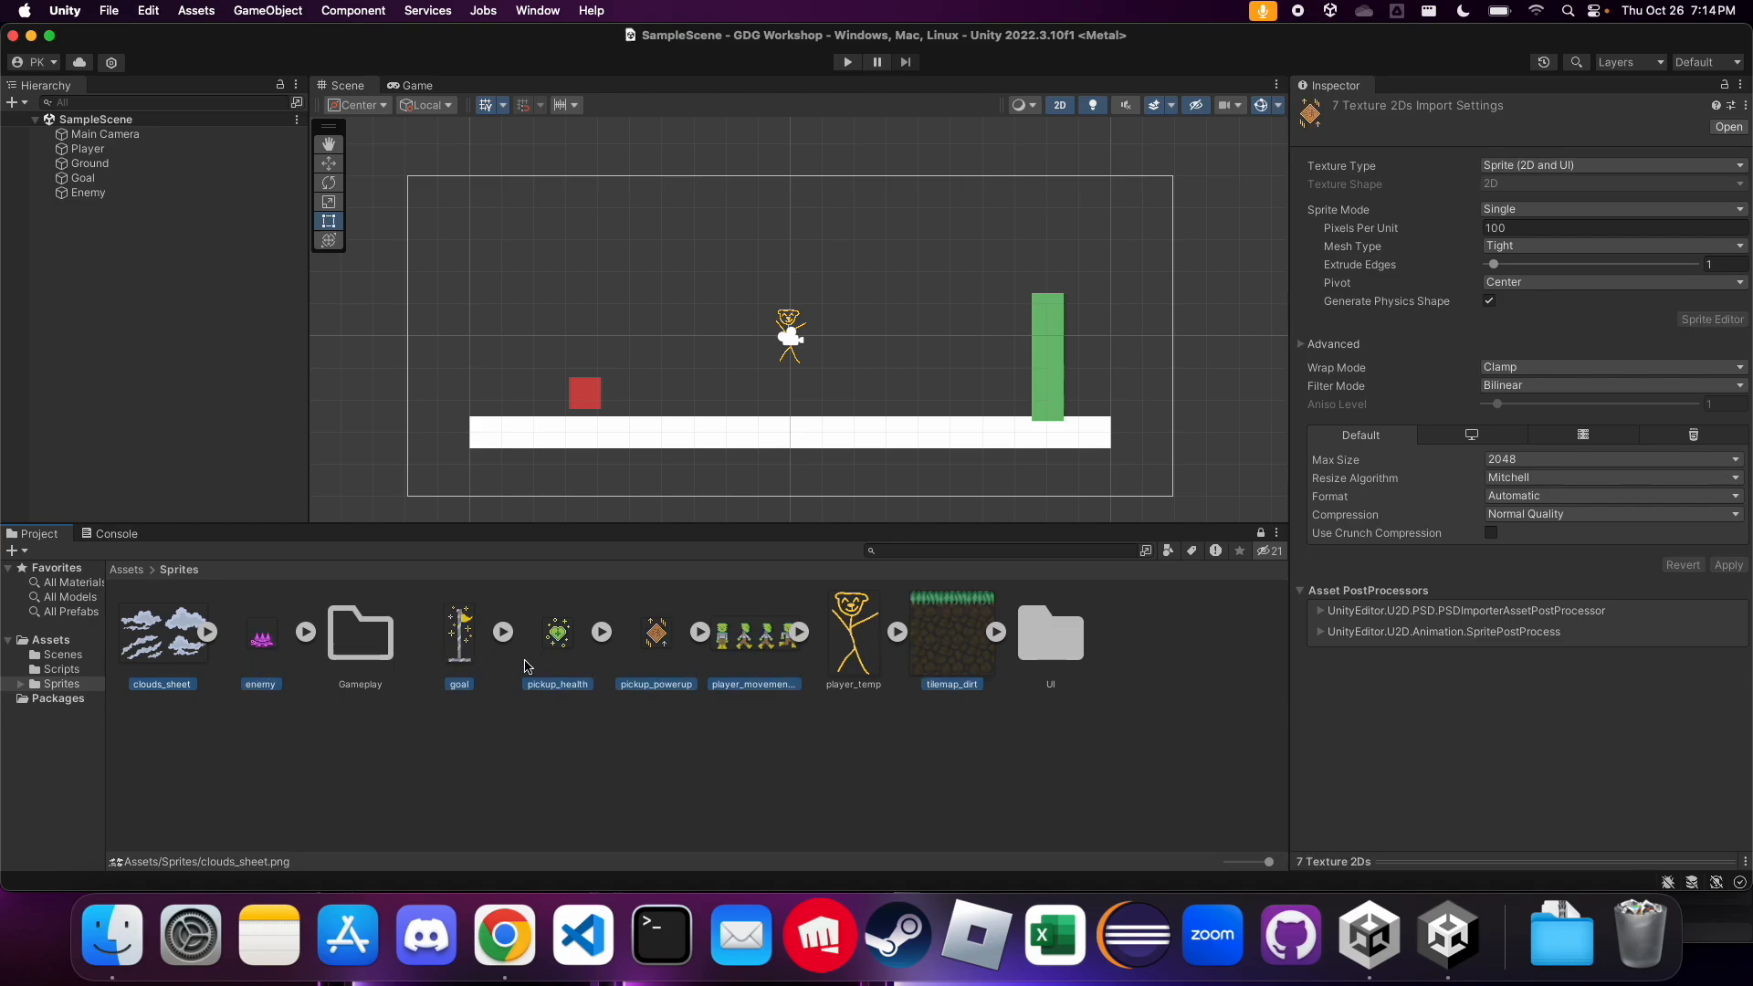
pyautogui.moveTo(556, 656); pyautogui.dragTo(364, 652)
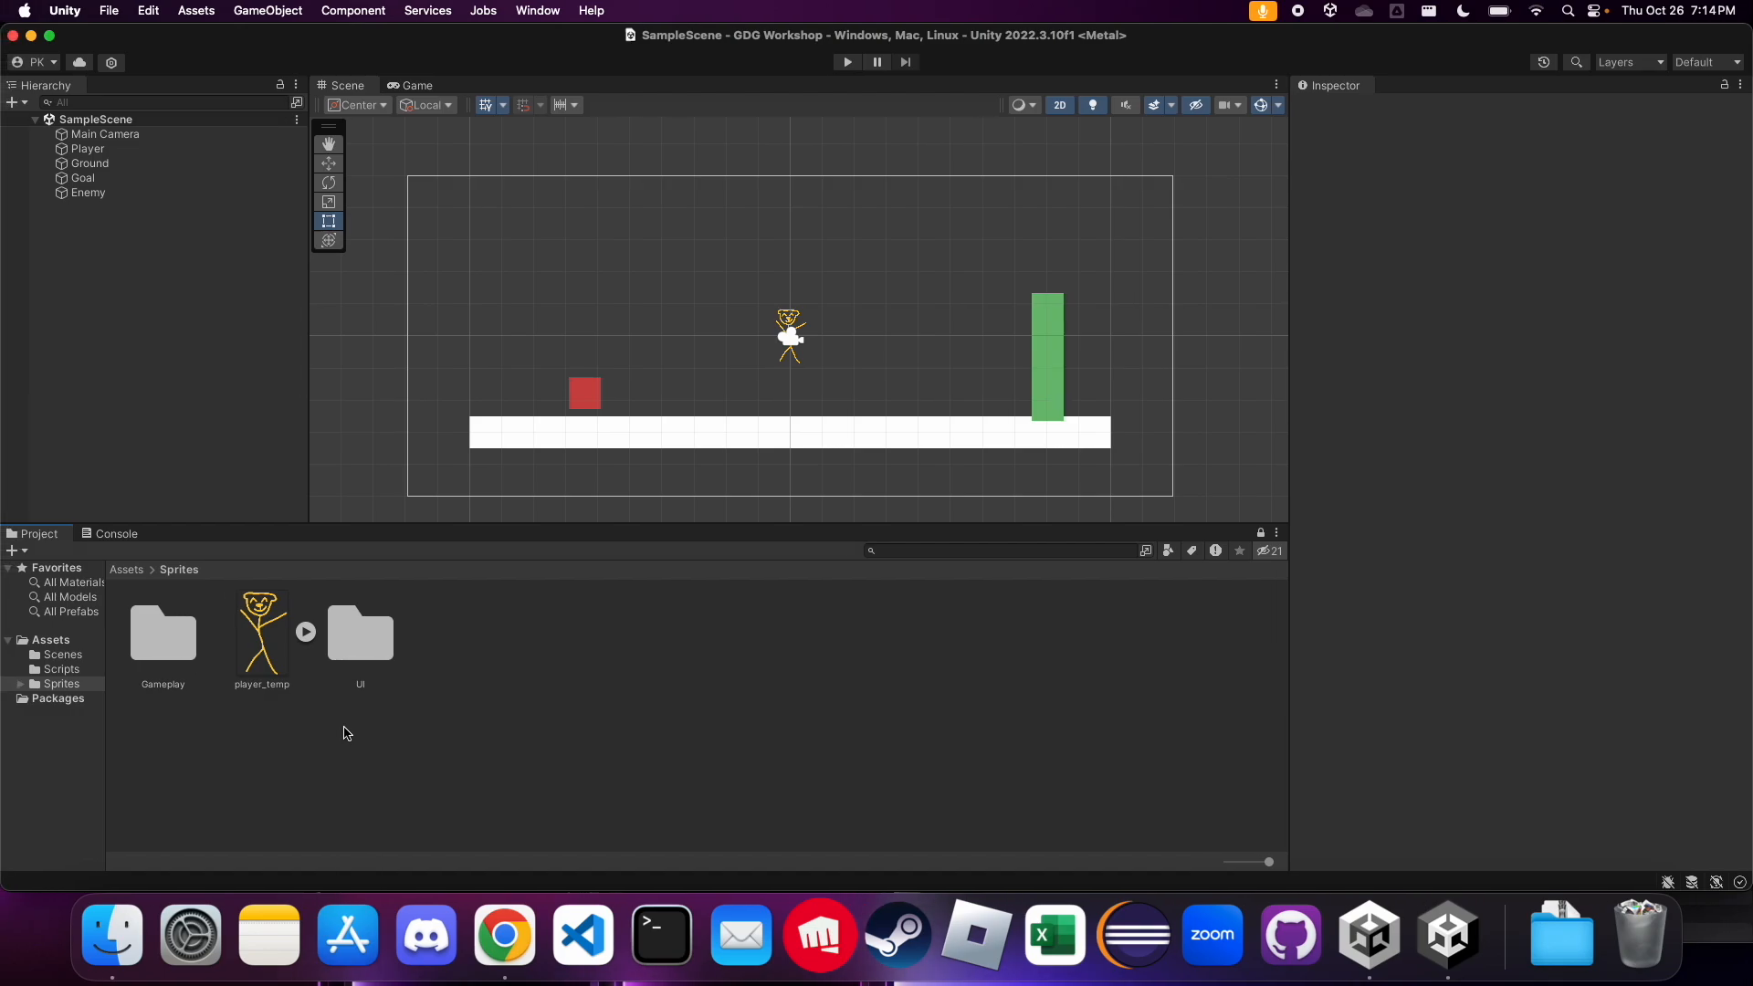
pyautogui.doubleClick(170, 643)
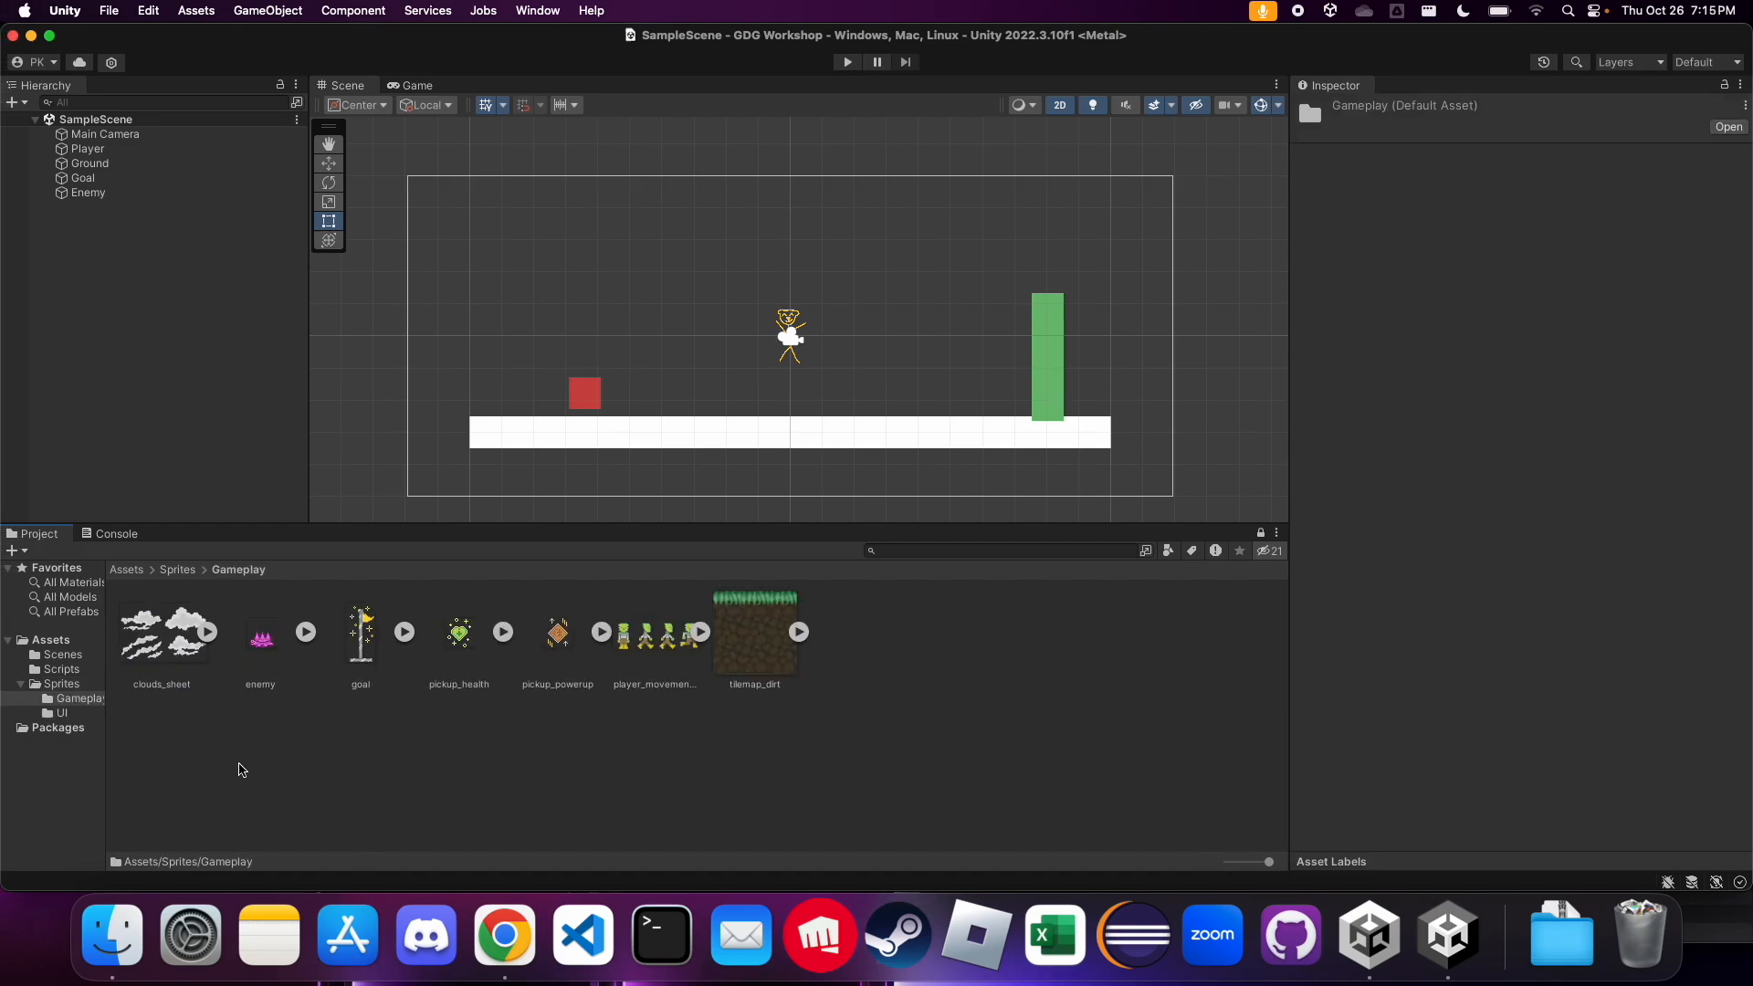
pyautogui.hotkey('ctrl', 'Left')
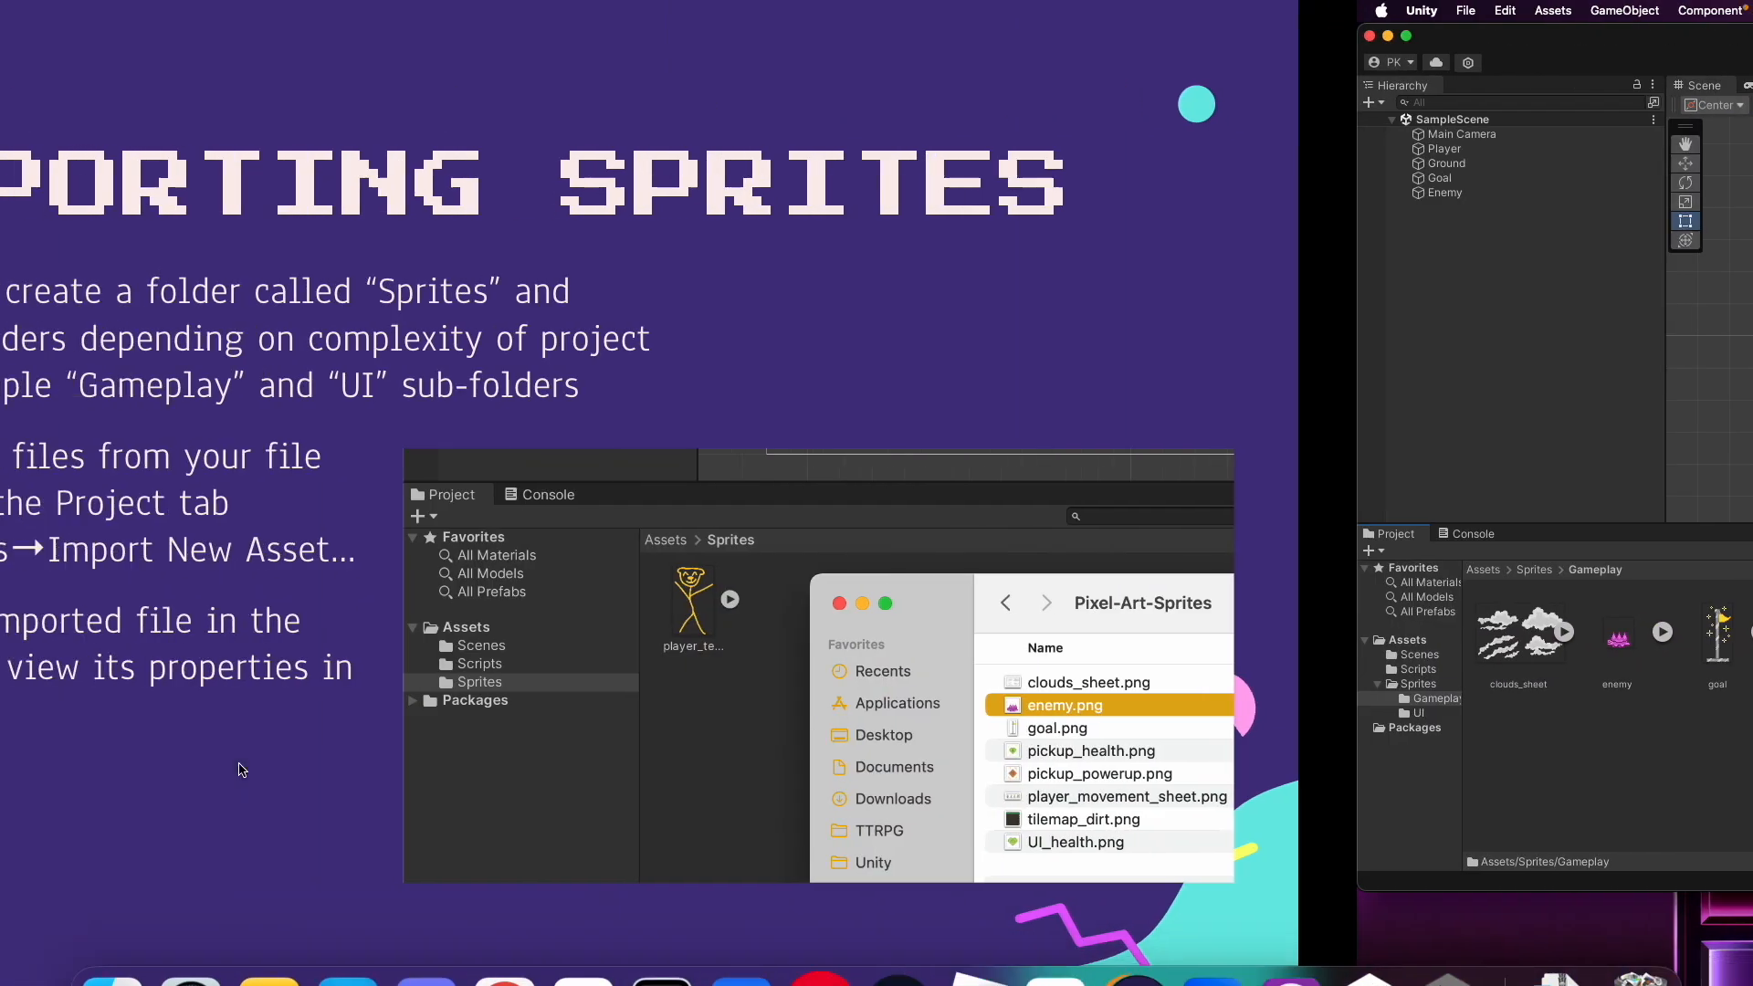
pyautogui.press('Right')
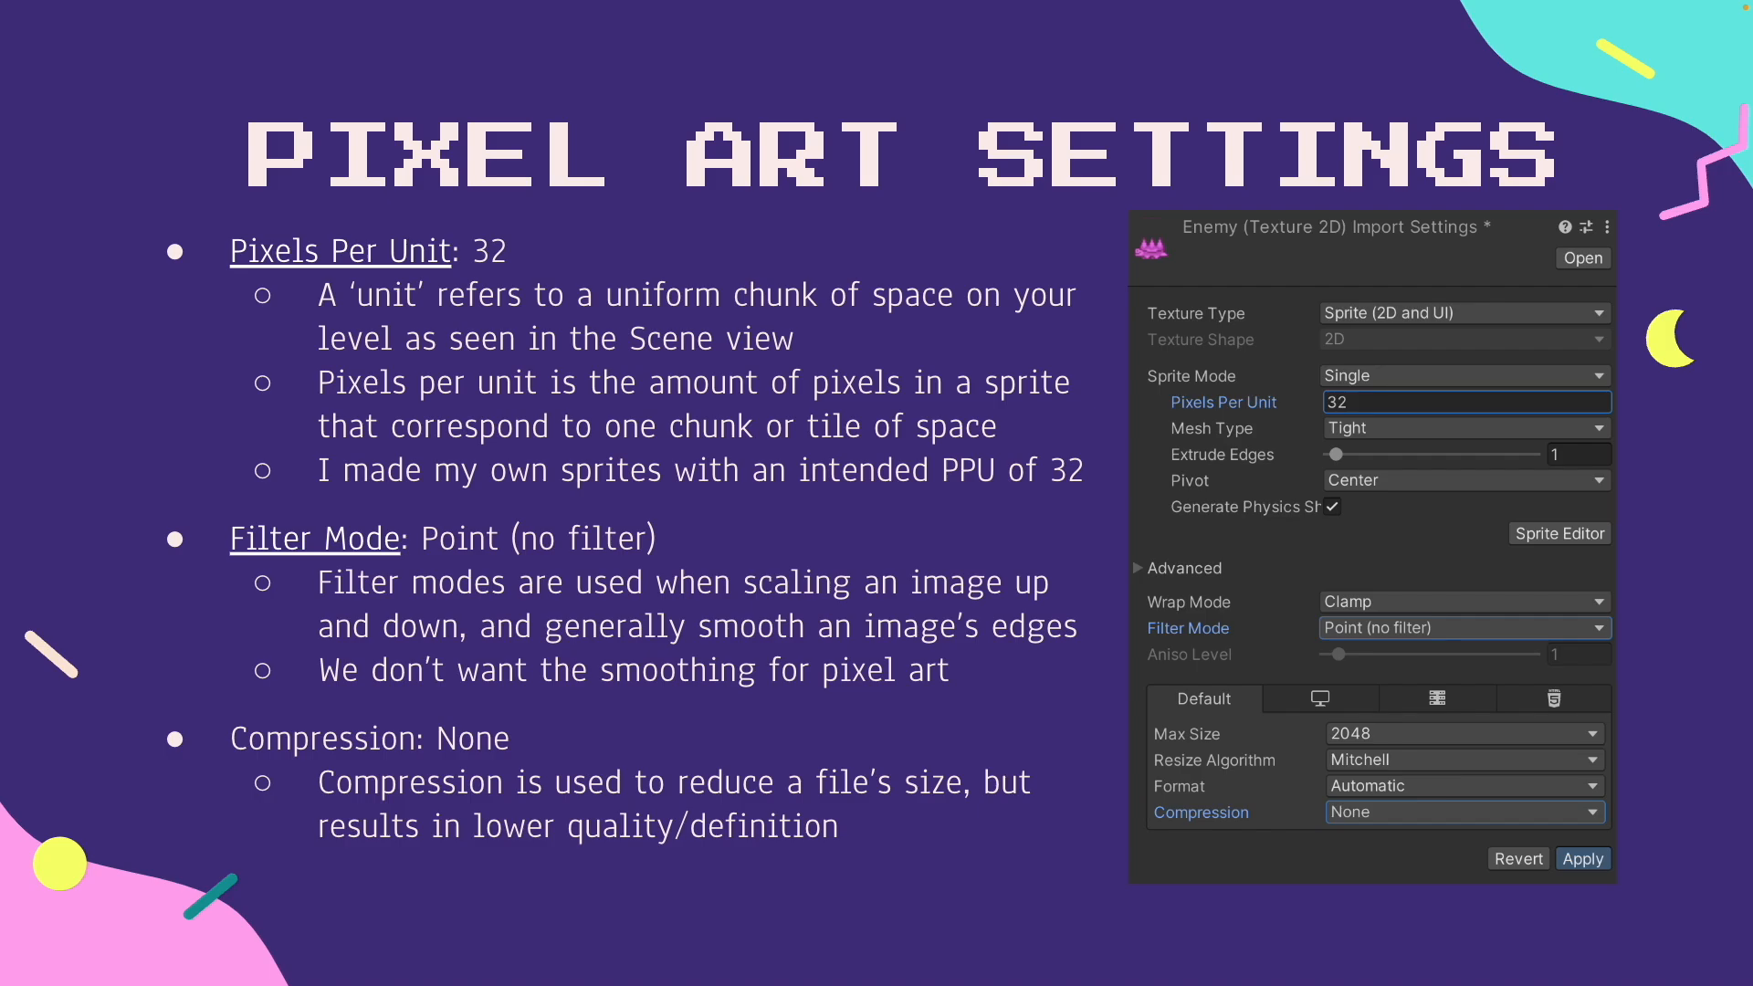
# Switch back to Unity and maximize the Scene view to examine the level's unit grid
pyautogui.hotkey('ctrl', 'Right')
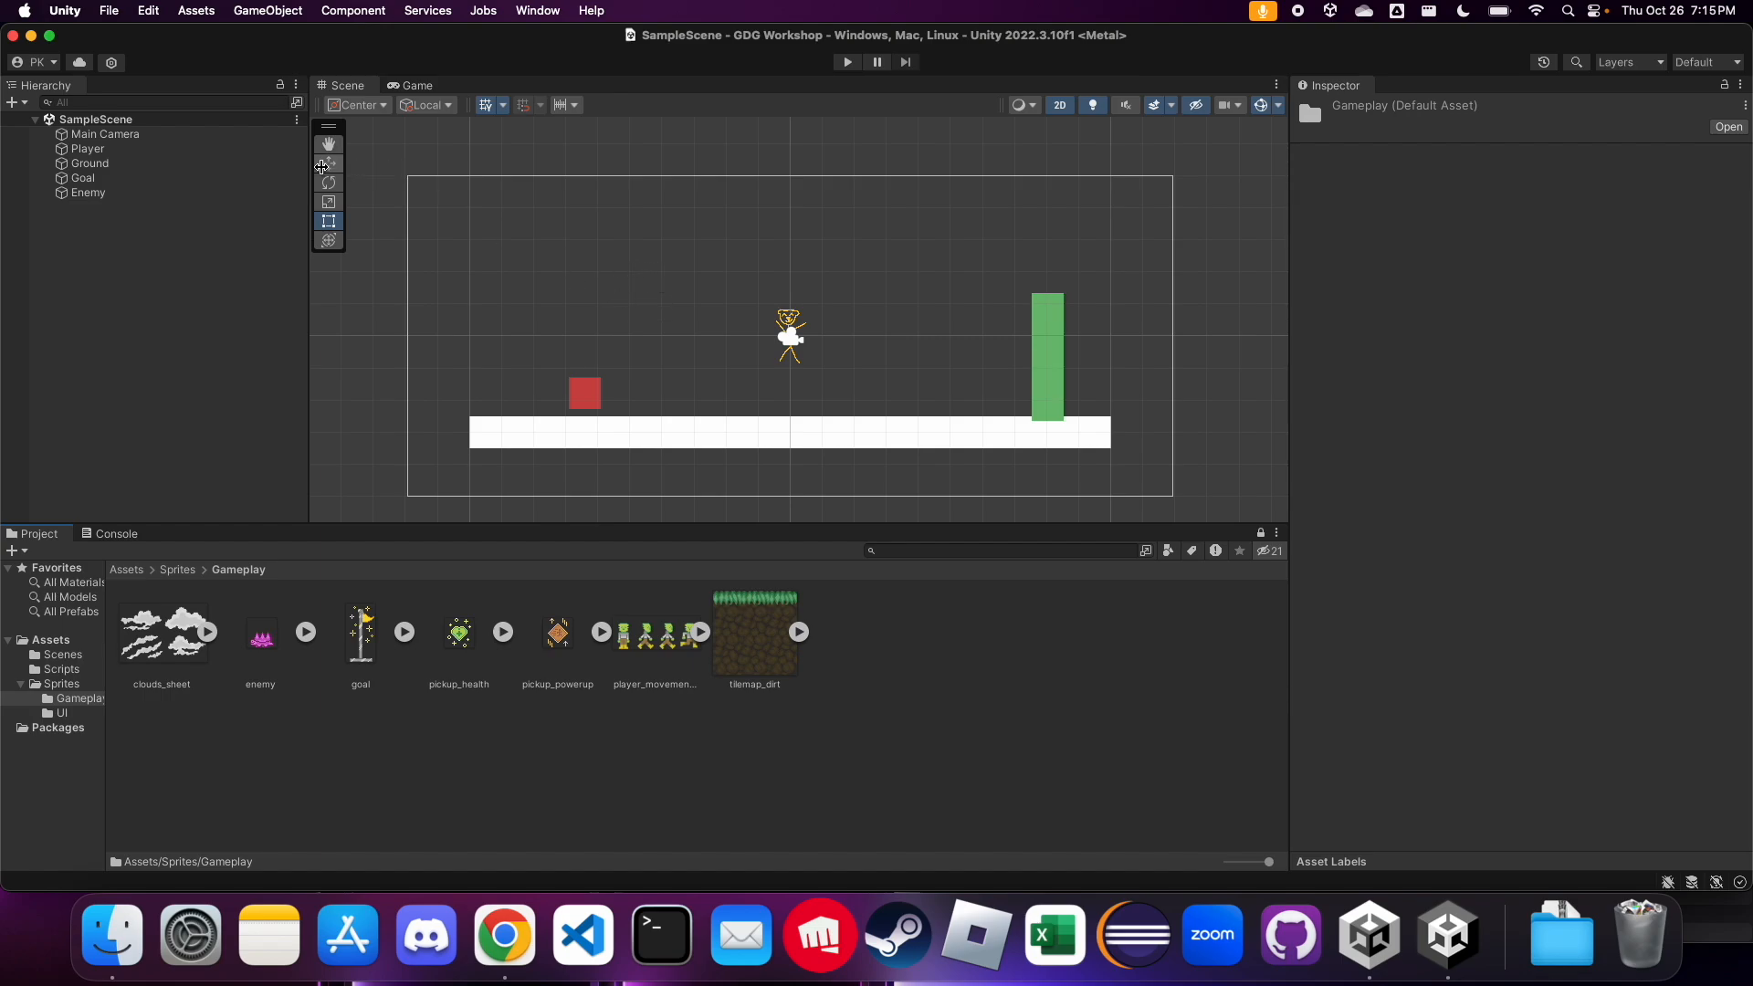
pyautogui.hotkey('shift', 'space')
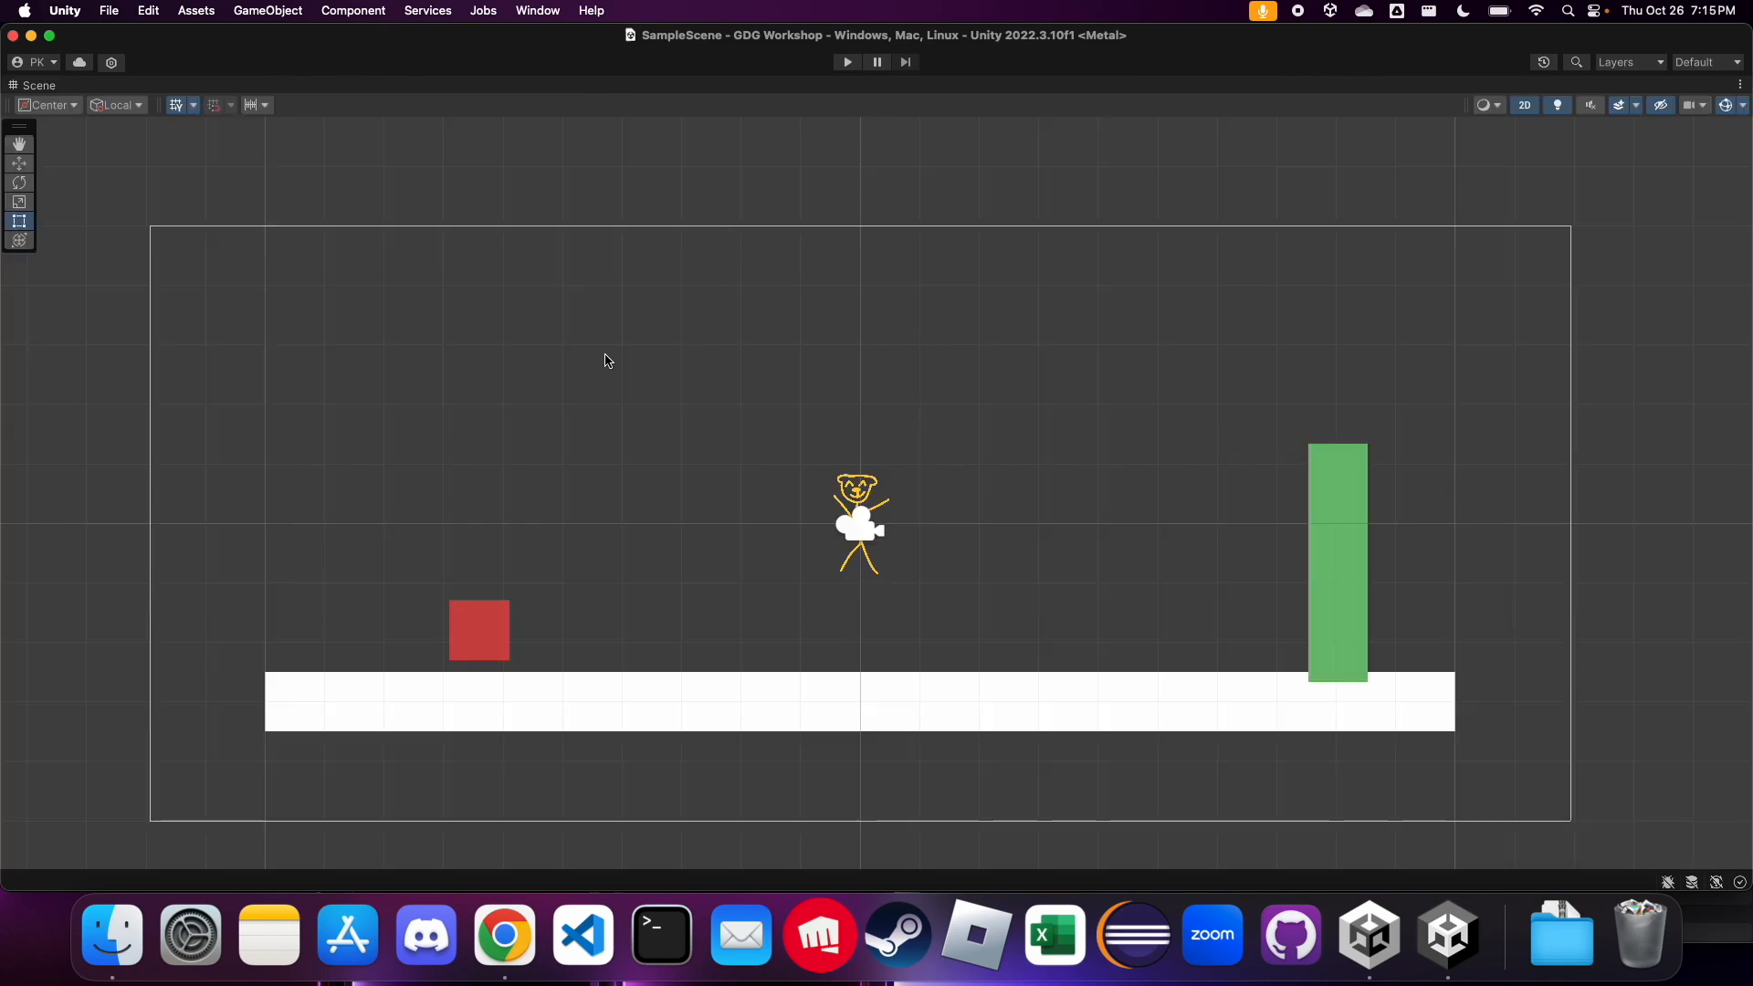
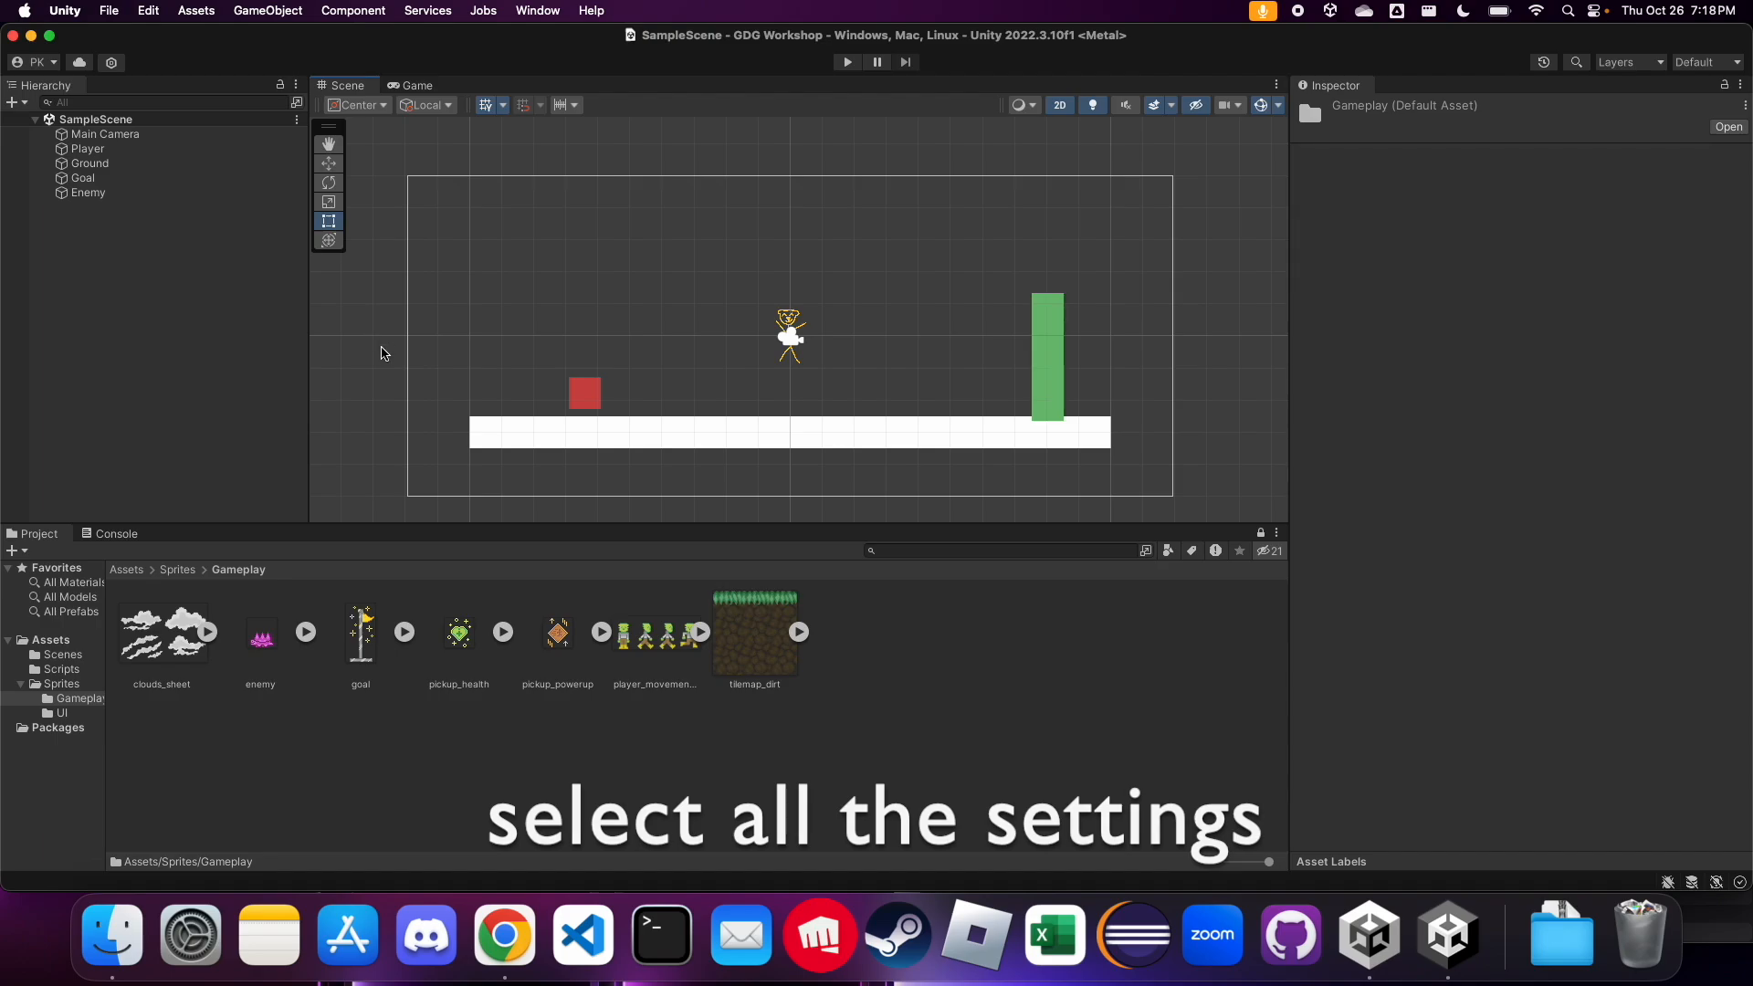
# Select all seven sprites in the Gameplay folder and set their Pixels Per Unit to 32
pyautogui.click(895, 767)
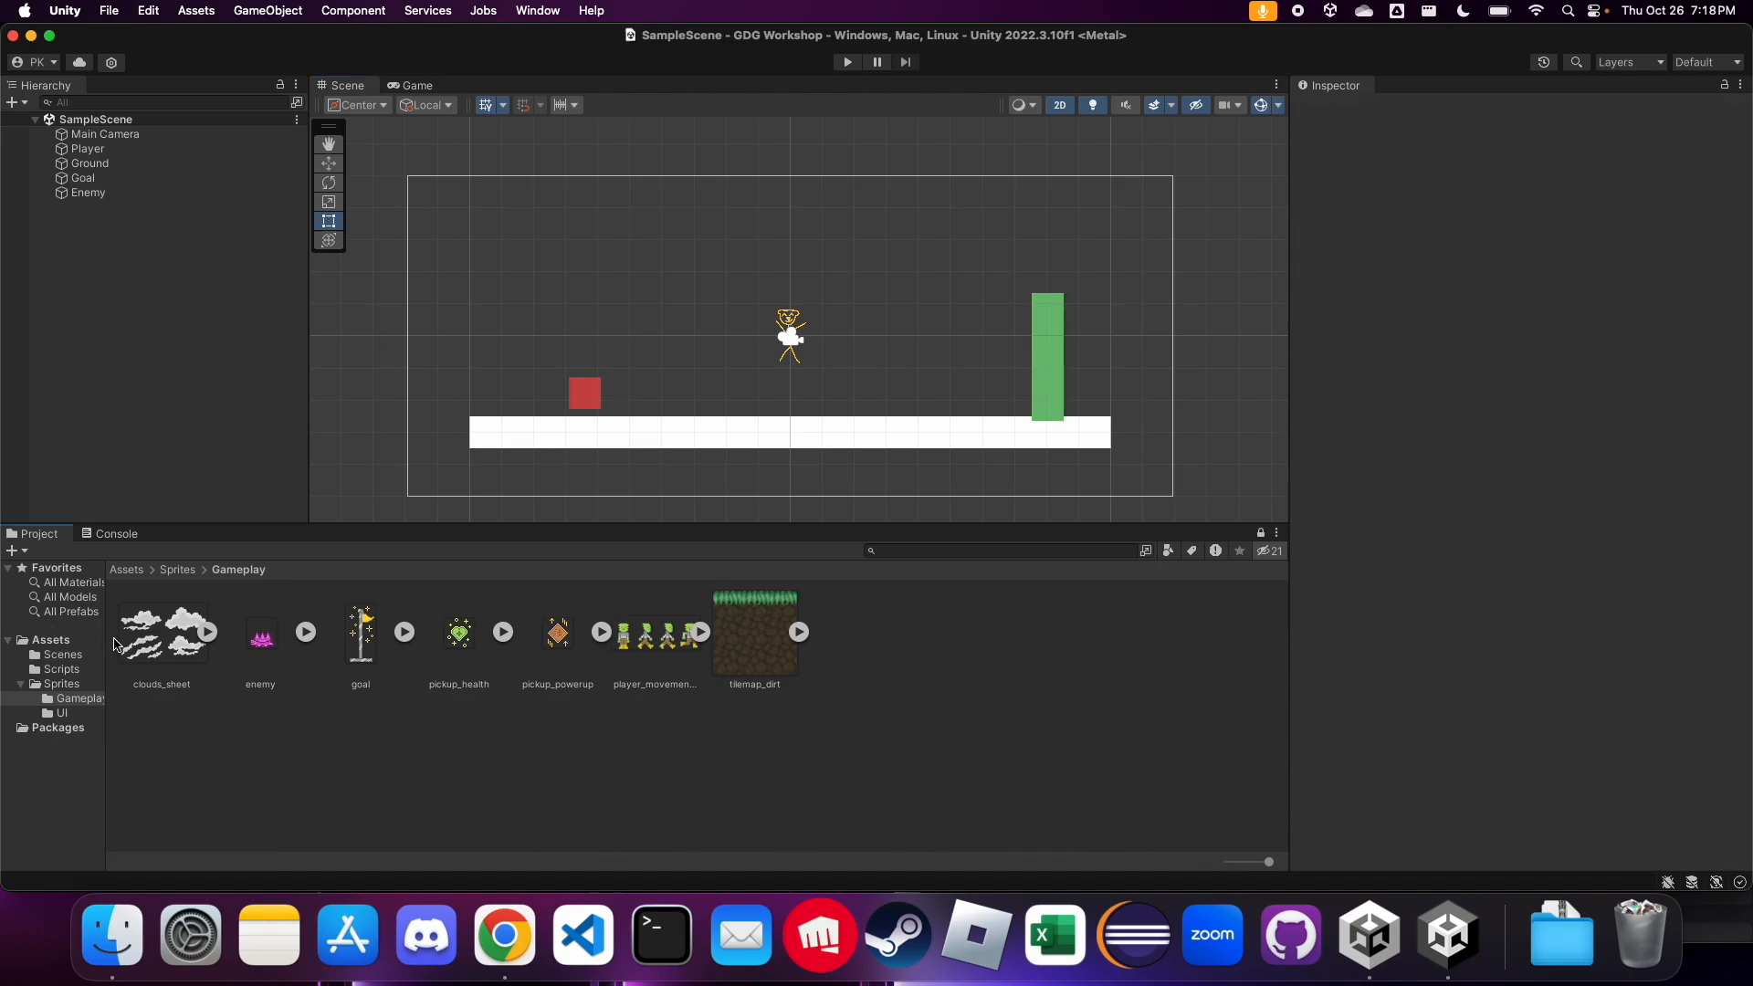
pyautogui.click(203, 654)
pyautogui.keyDown('super'); pyautogui.click(267, 654); pyautogui.keyUp('super')
pyautogui.keyDown('super'); pyautogui.click(359, 659); pyautogui.keyUp('super')
pyautogui.keyDown('super'); pyautogui.click(460, 660); pyautogui.keyUp('super')
pyautogui.keyDown('super'); pyautogui.click(551, 654); pyautogui.keyUp('super')
pyautogui.keyDown('super'); pyautogui.click(630, 658); pyautogui.keyUp('super')
pyautogui.keyDown('super'); pyautogui.click(744, 664); pyautogui.keyUp('super')
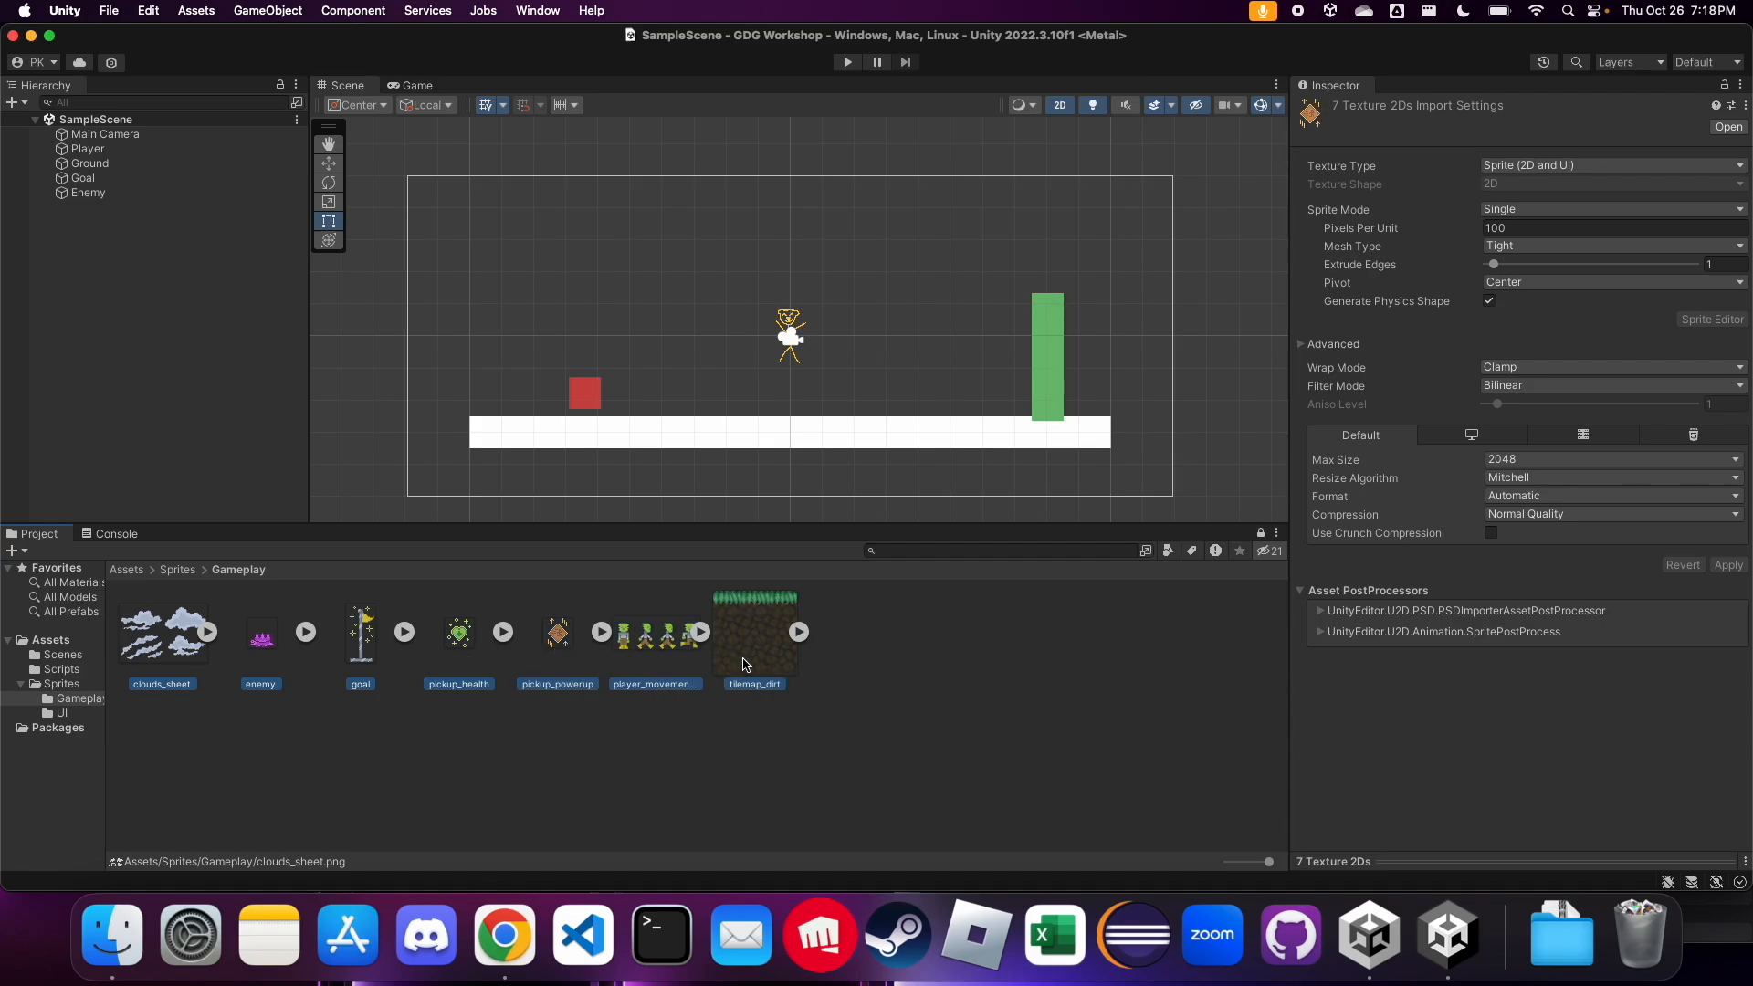
pyautogui.click(1528, 231)
pyautogui.write('32')
# Set the selected sprites' Filter Mode to Point (no filter) and Compression to None, and apply the import settings
pyautogui.click(1523, 387)
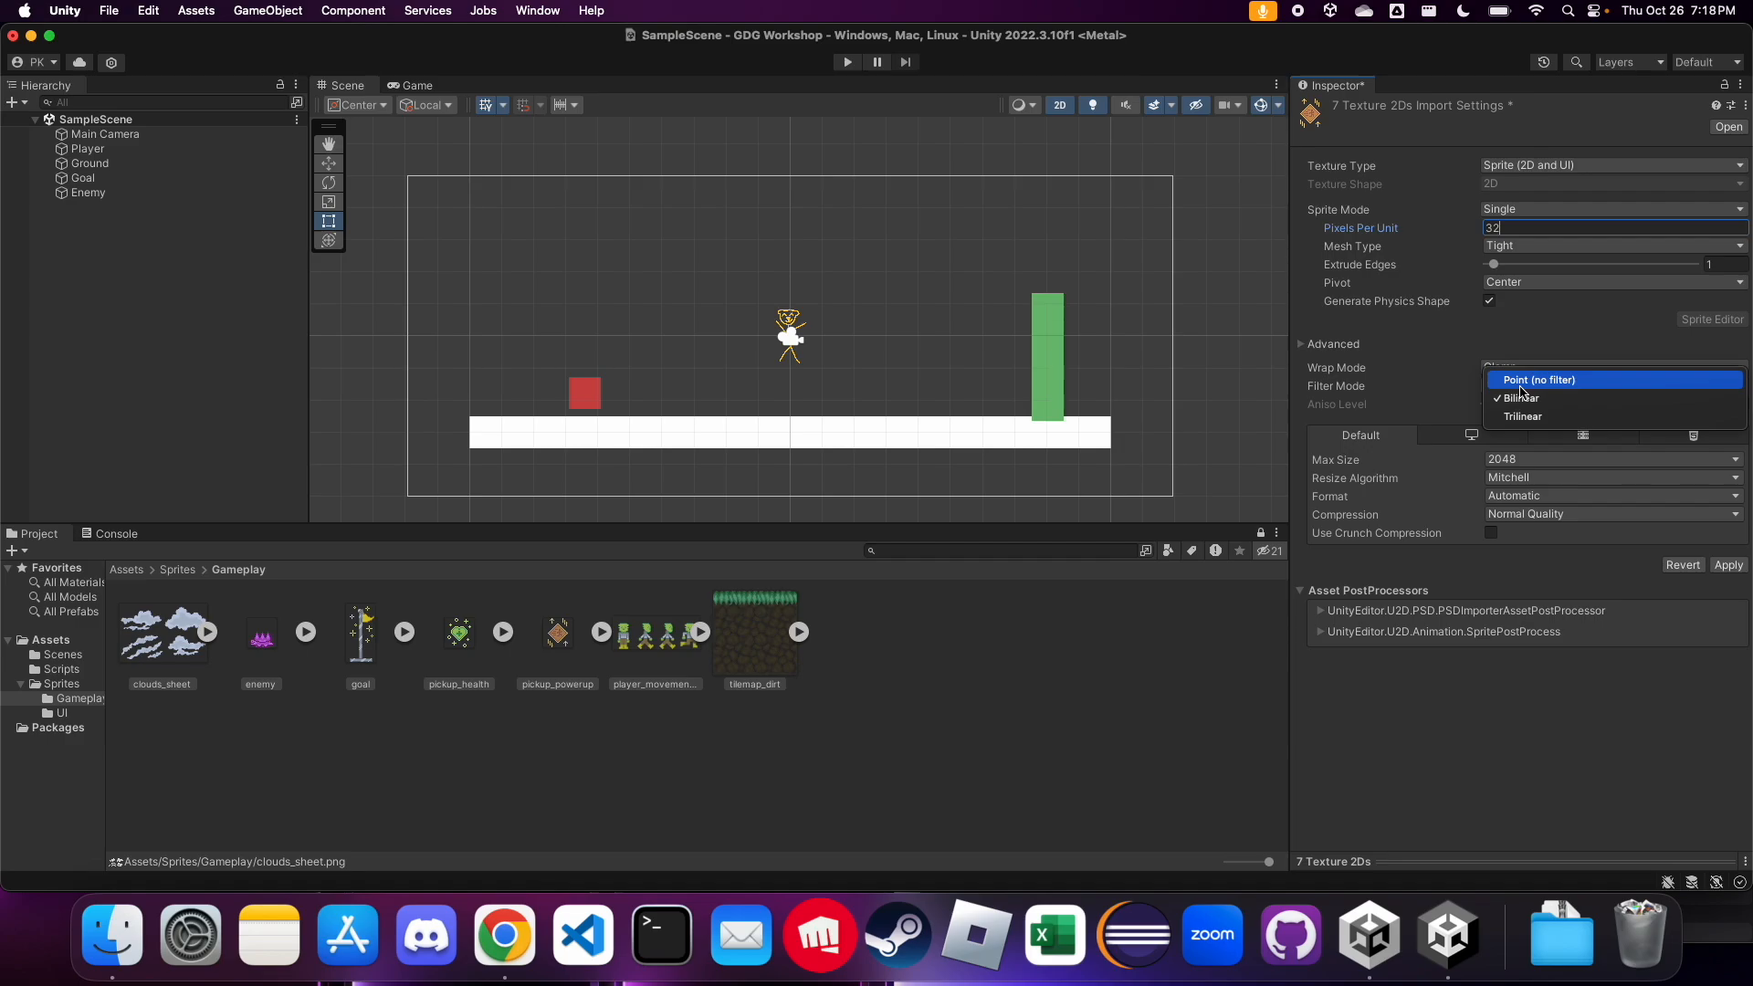
pyautogui.click(1522, 382)
pyautogui.click(1534, 515)
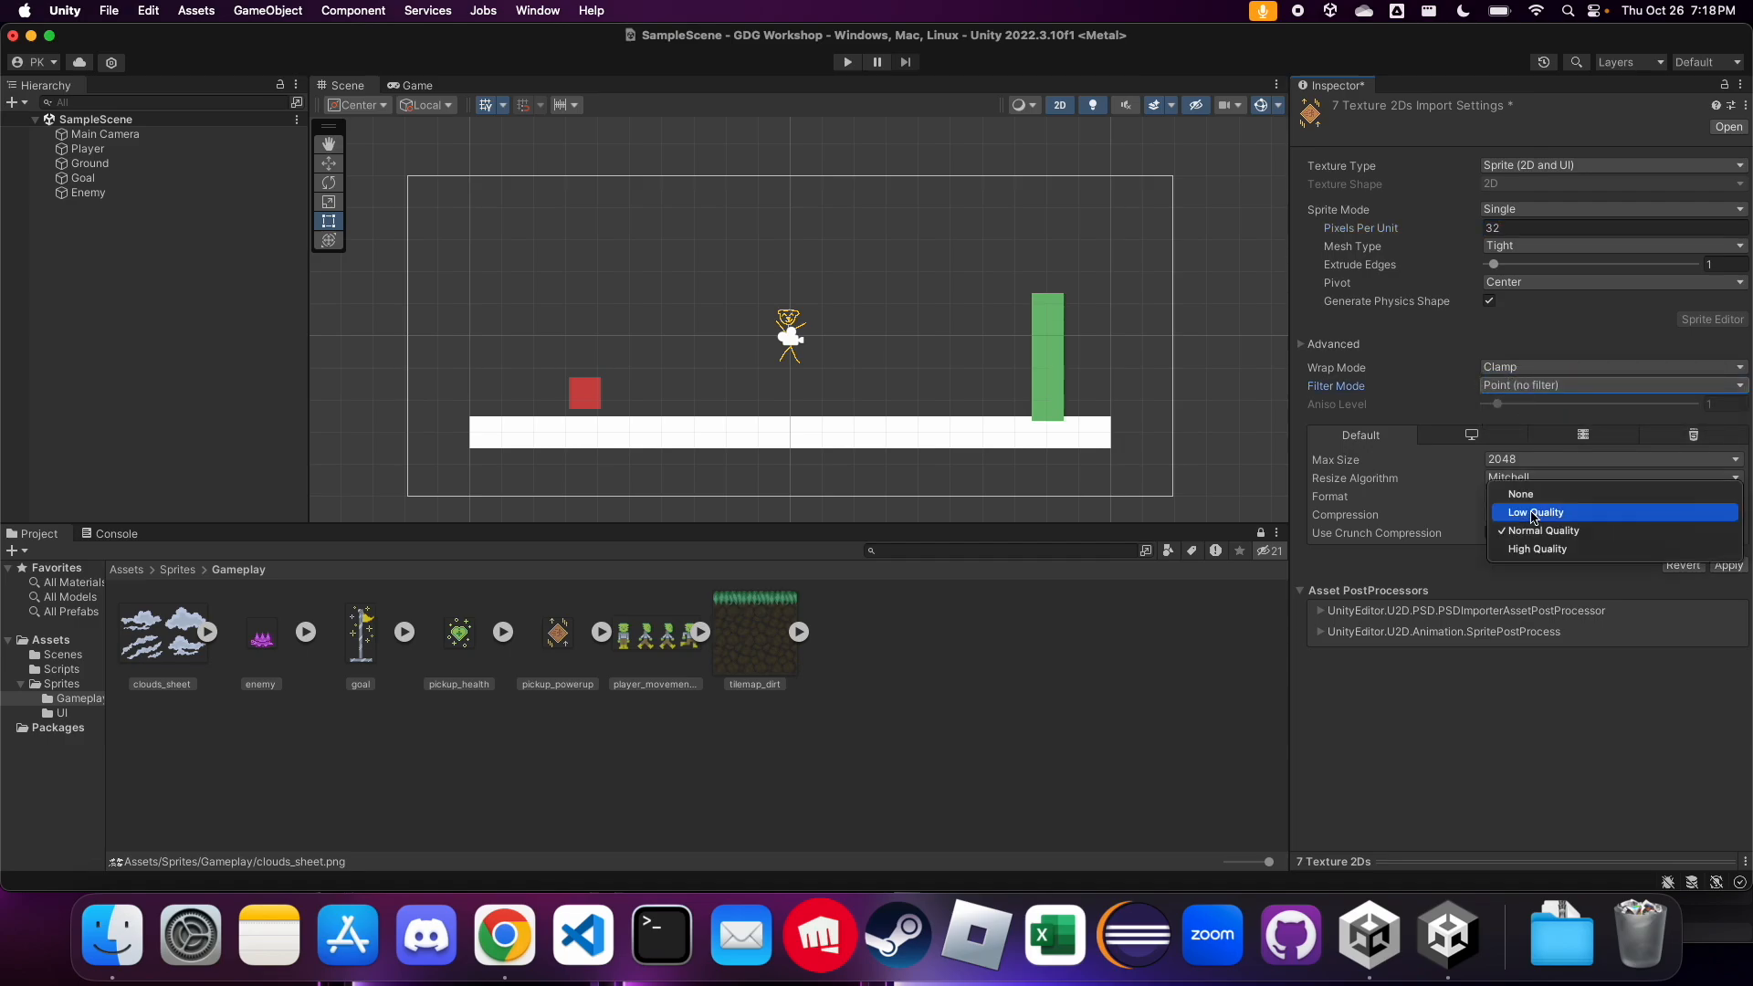
pyautogui.click(1521, 494)
pyautogui.click(1737, 549)
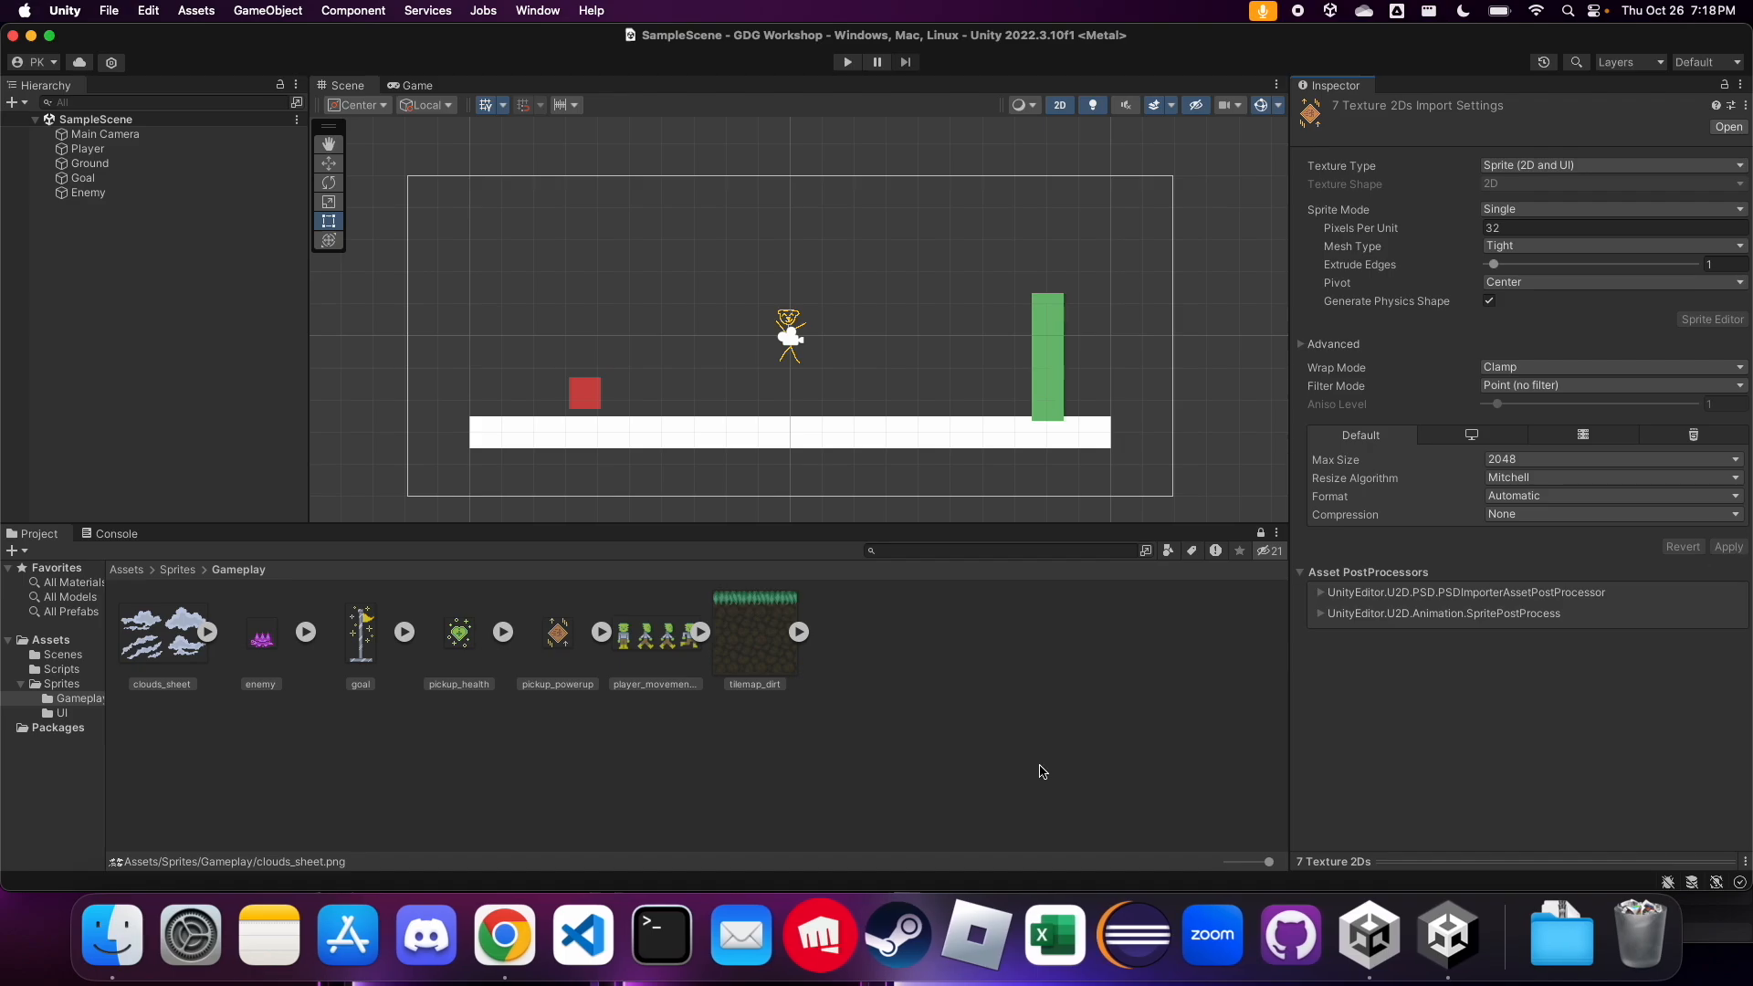
# Check the import settings of each Gameplay sprite one by one, from clouds_sheet to tilemap_dirt
pyautogui.click(193, 678)
pyautogui.click(268, 662)
pyautogui.click(345, 663)
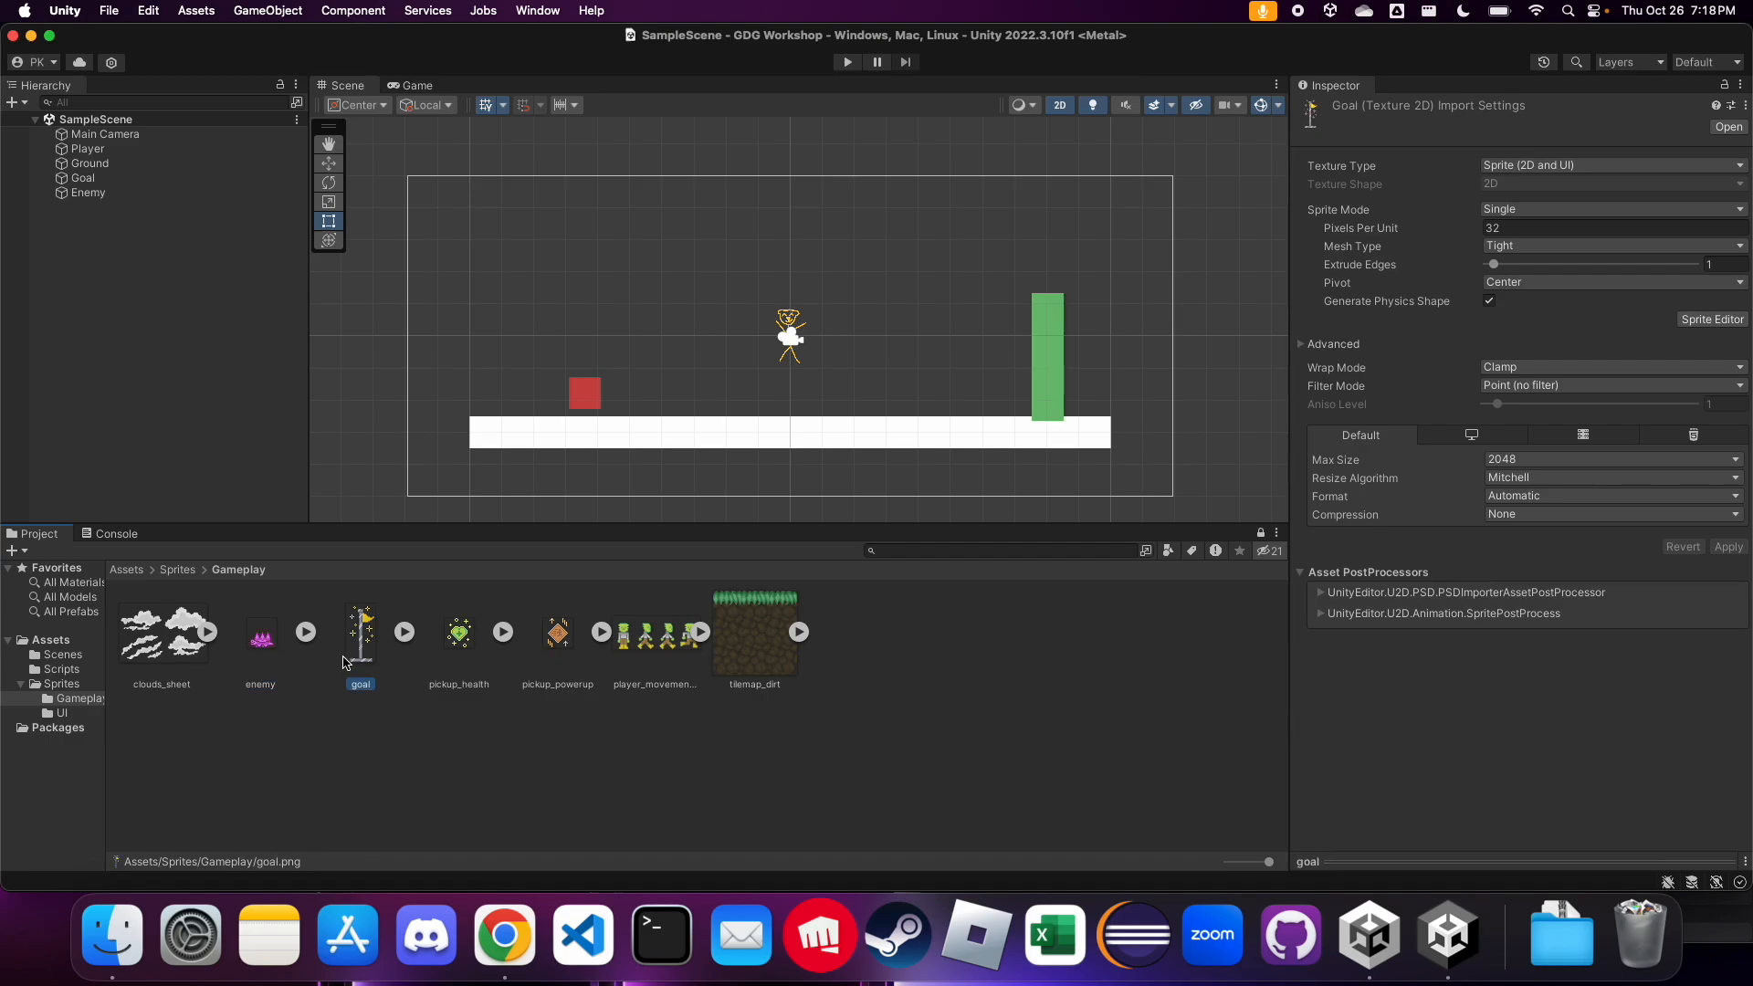
pyautogui.click(461, 660)
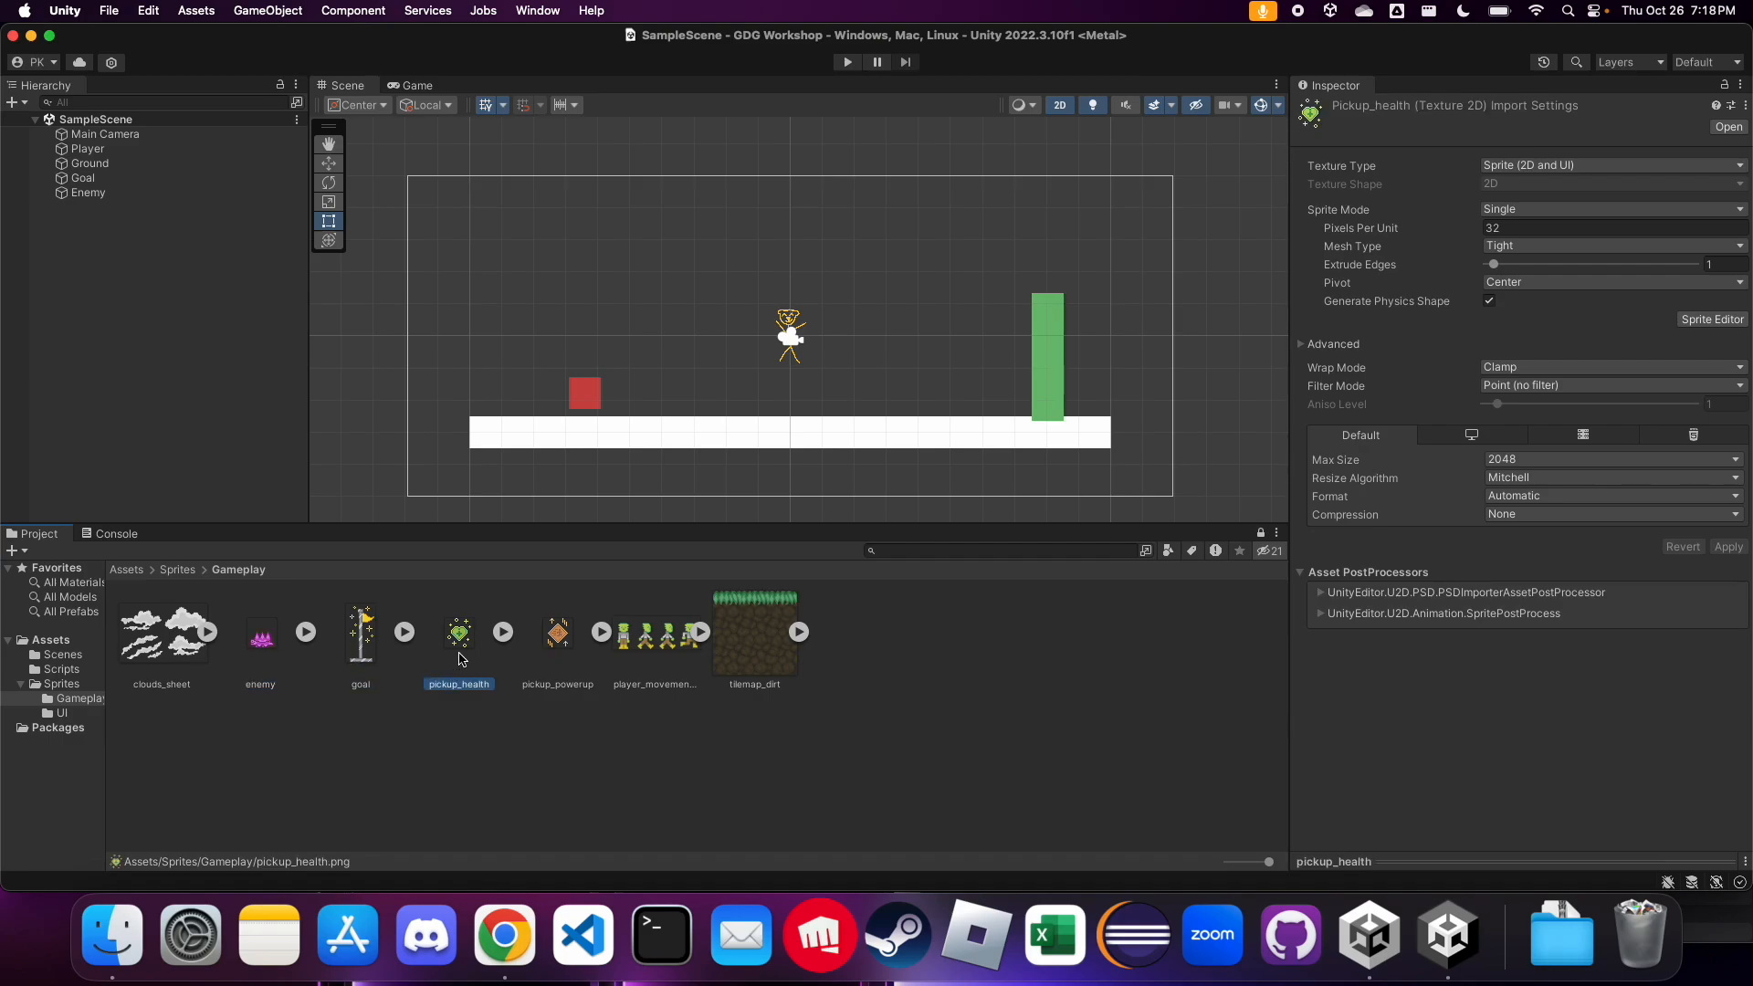
pyautogui.click(551, 650)
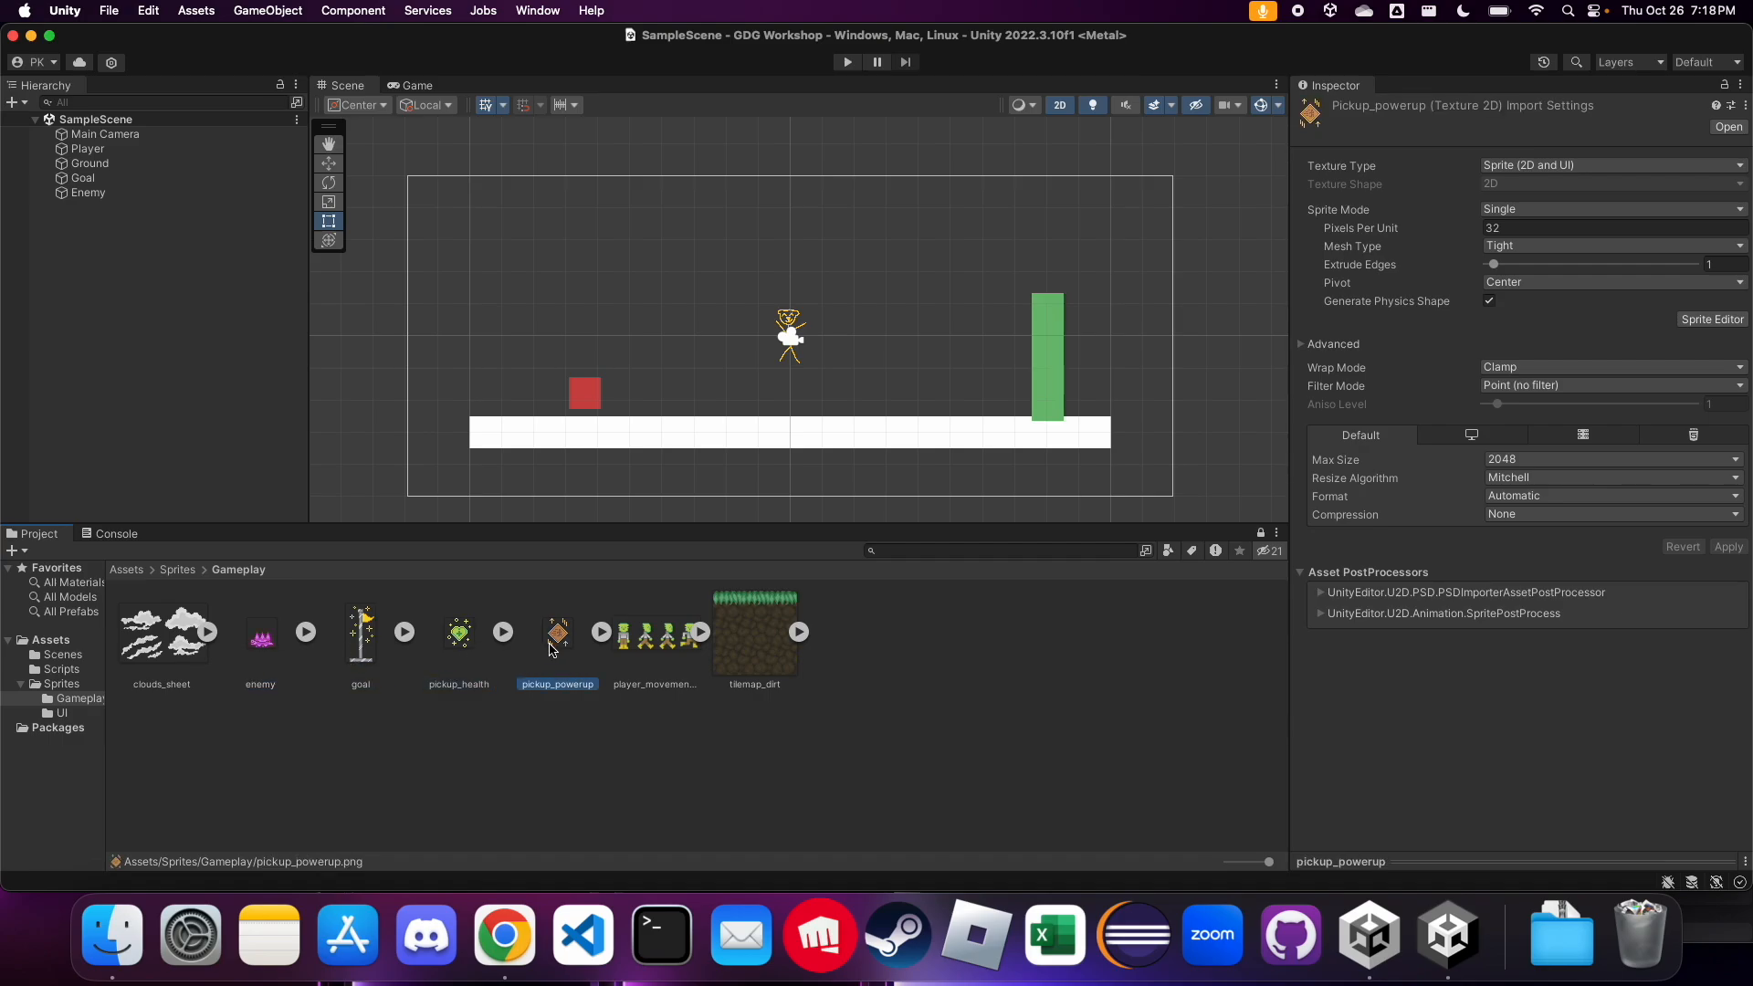
pyautogui.click(687, 667)
pyautogui.click(737, 664)
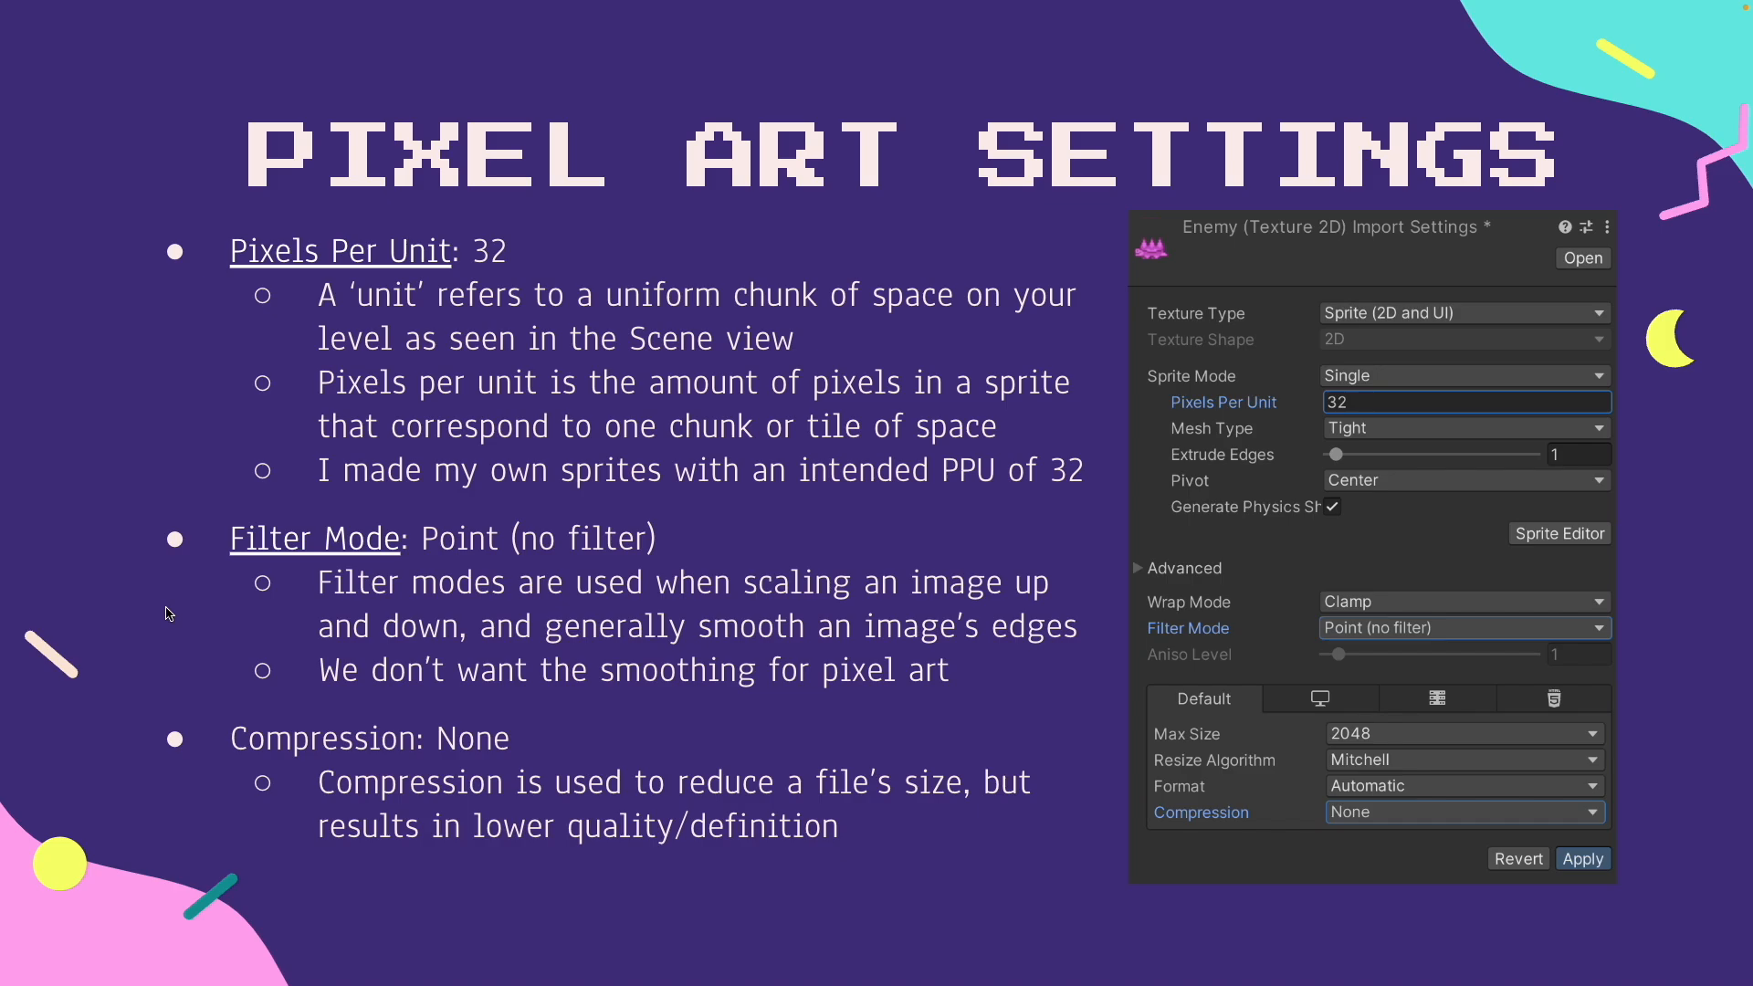
# Review the Goal Sprite instructions in the slides, check the goal sprite's import settings, and return to Unity
pyautogui.press('Right')
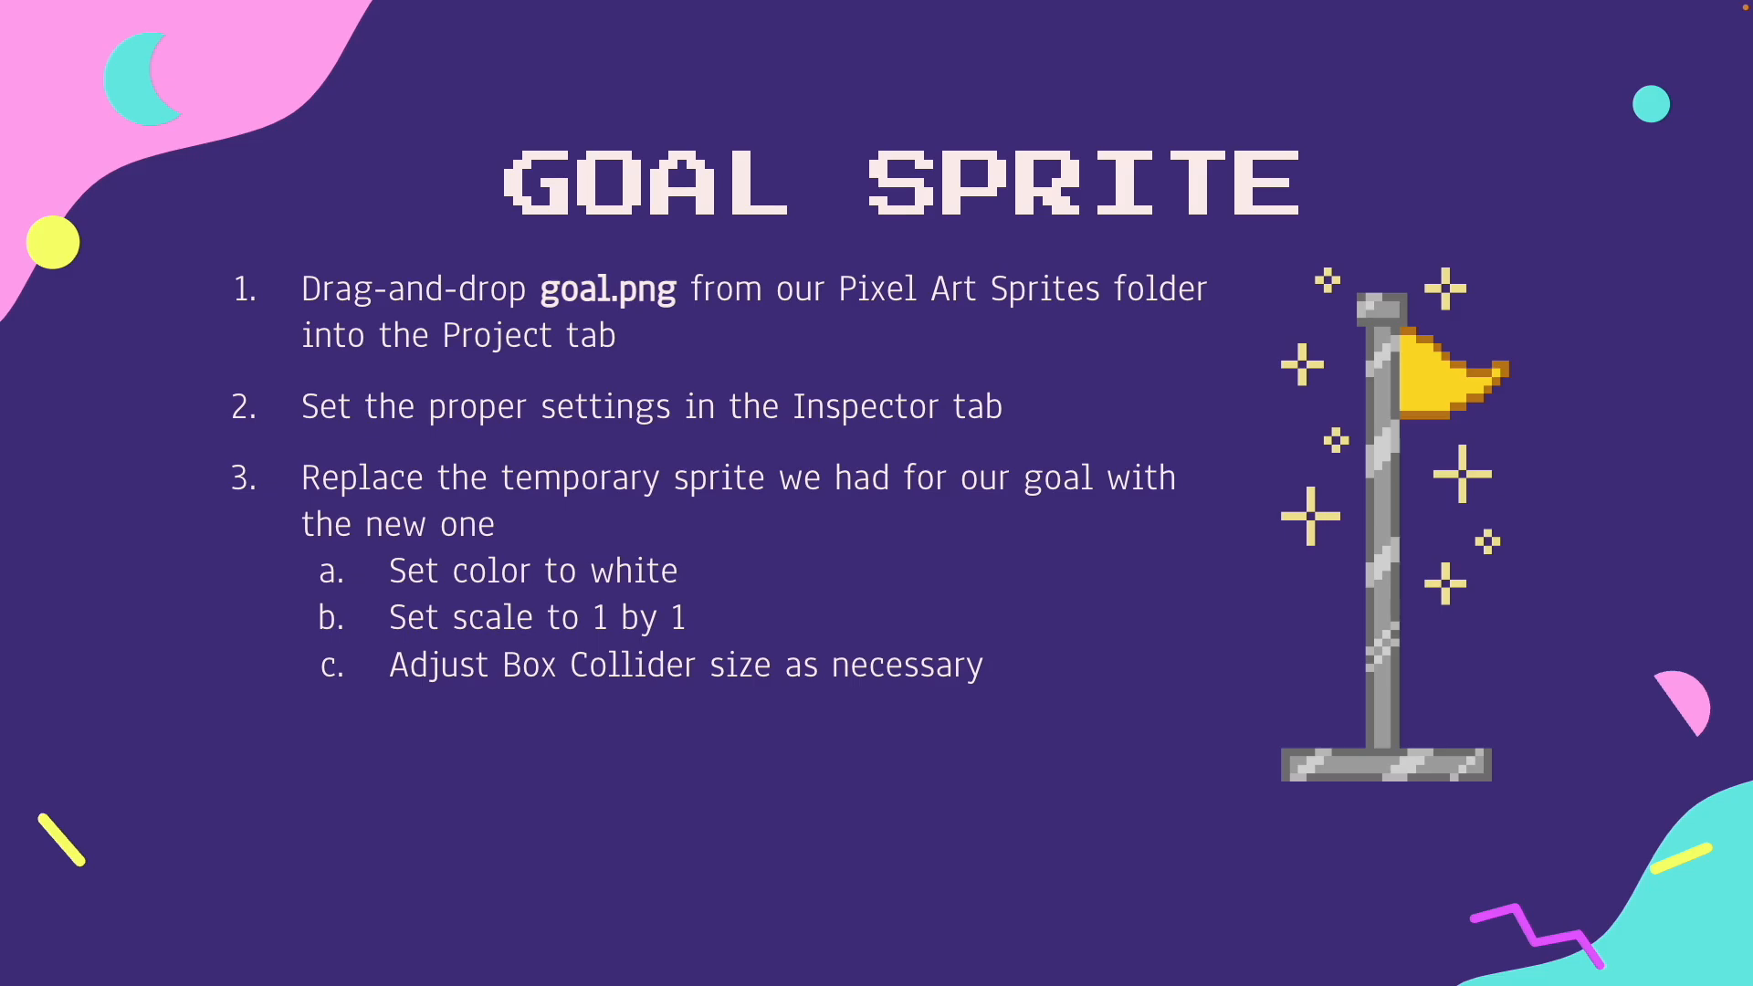
pyautogui.hotkey('ctrl', 'Right')
pyautogui.click(364, 658)
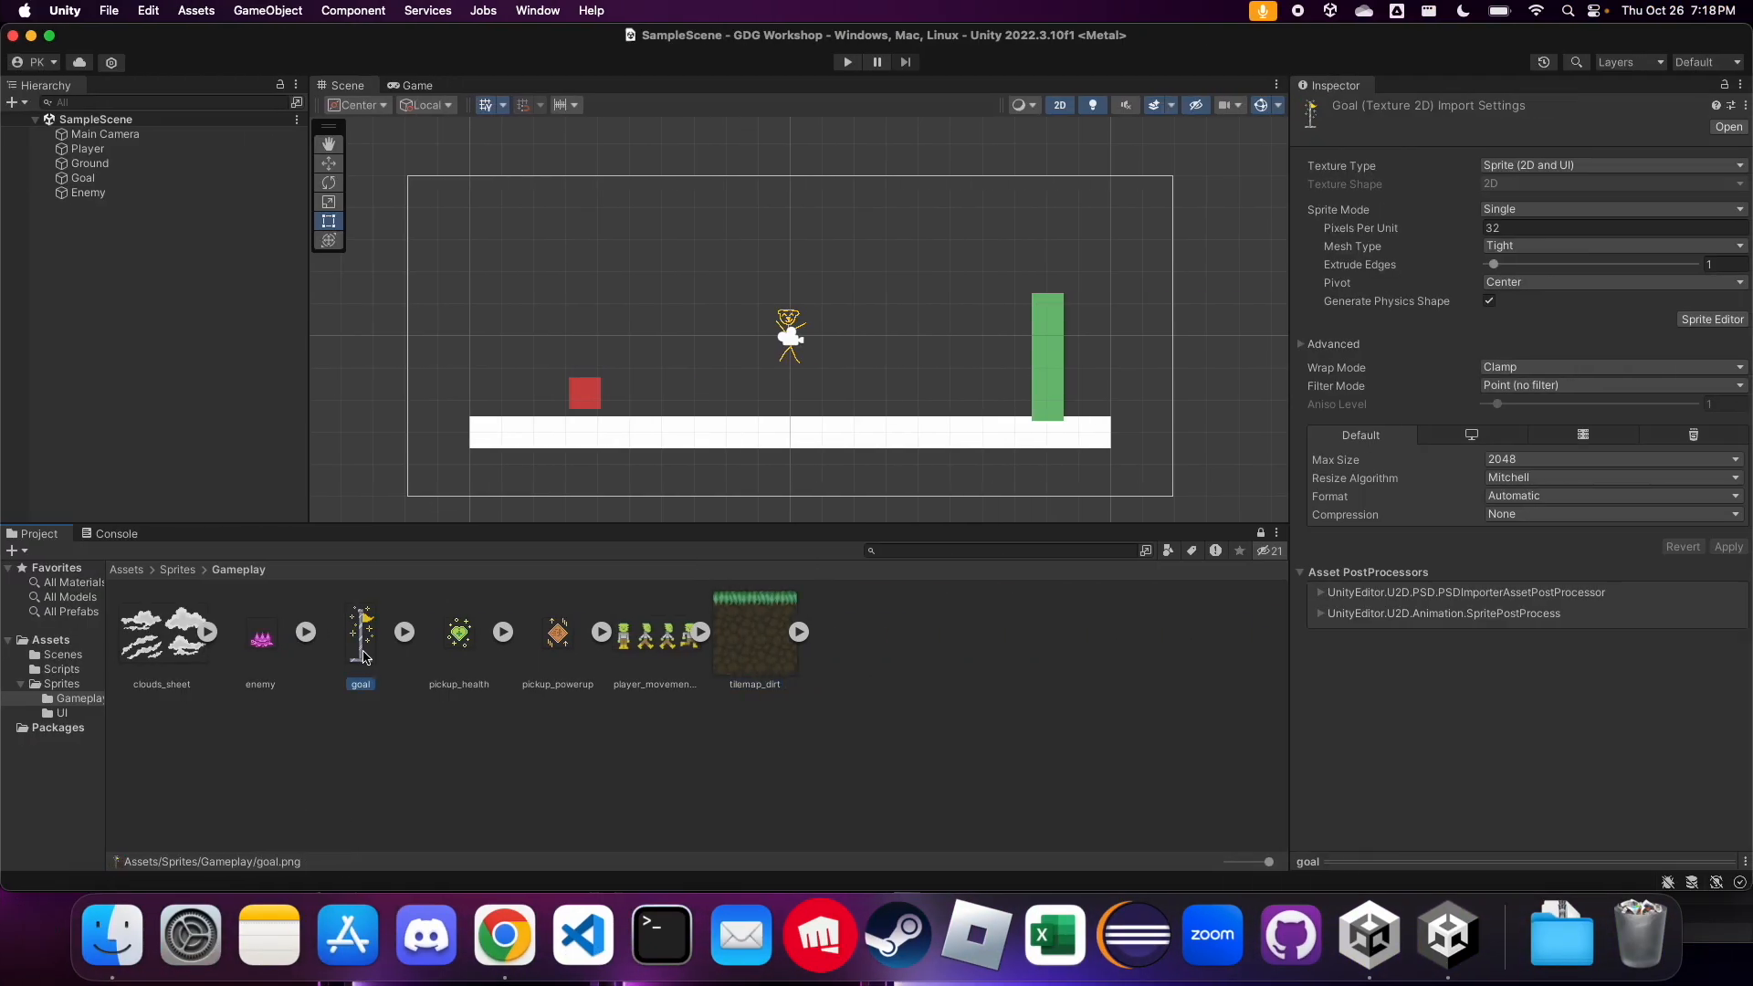
pyautogui.hotkey('ctrl', 'Left')
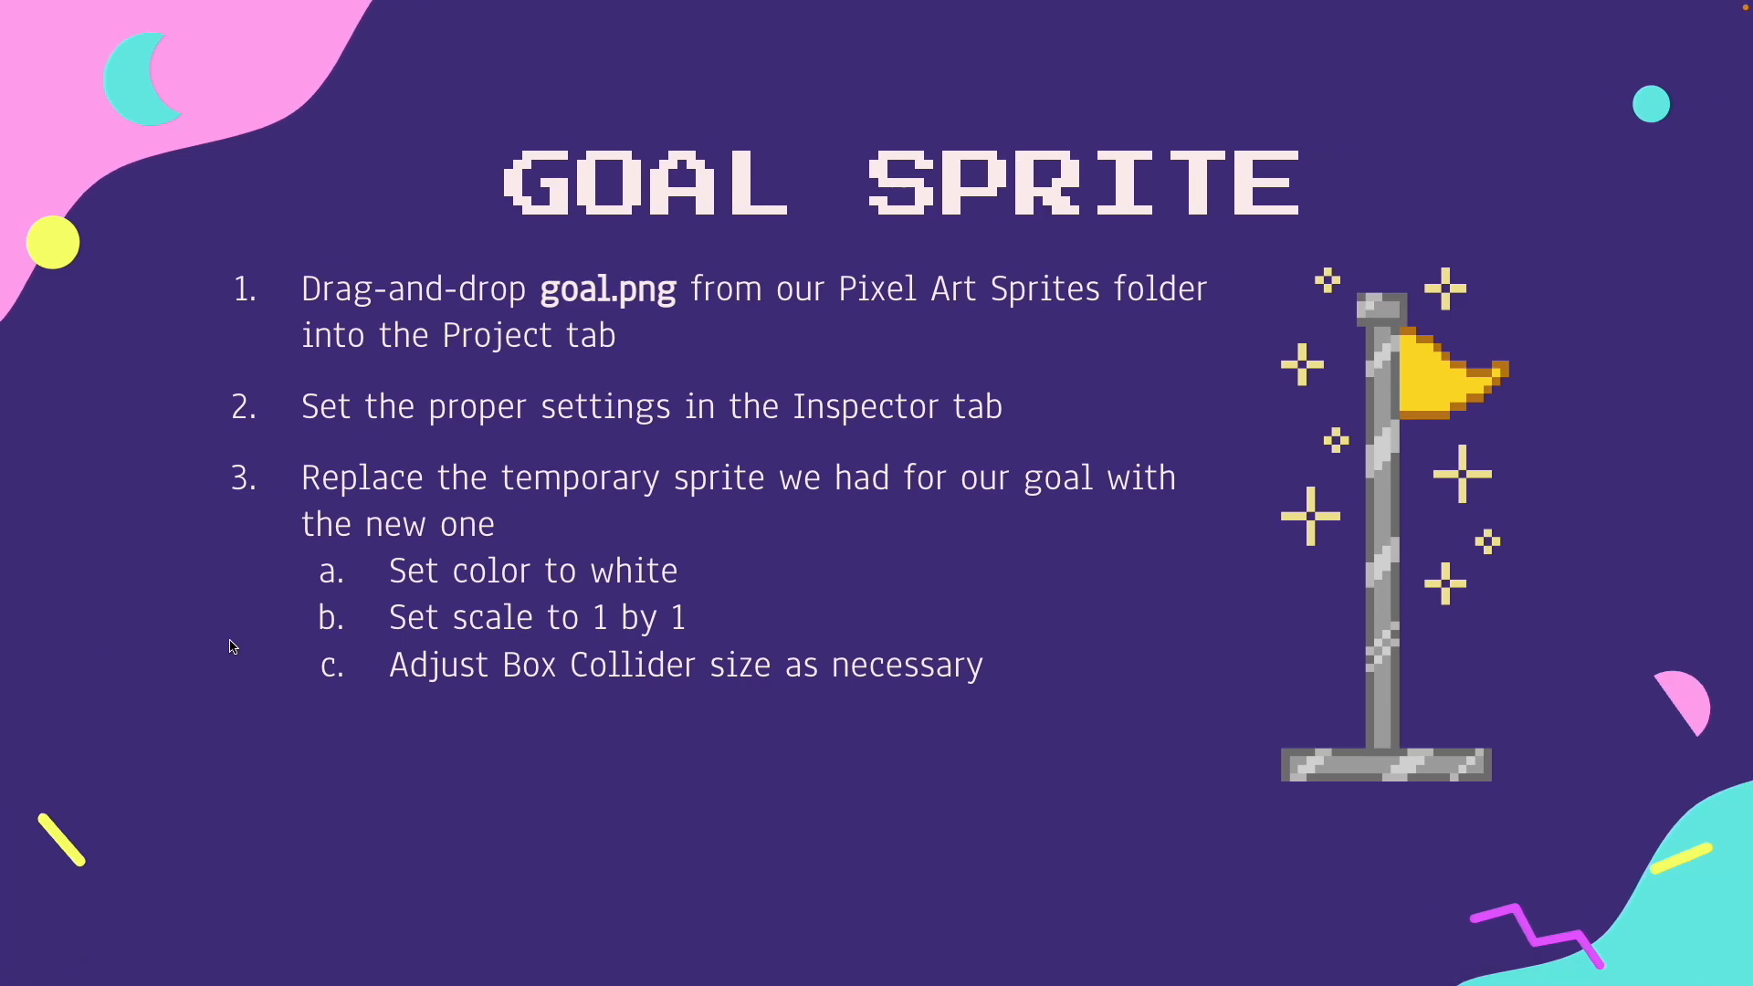
pyautogui.hotkey('ctrl', 'Right')
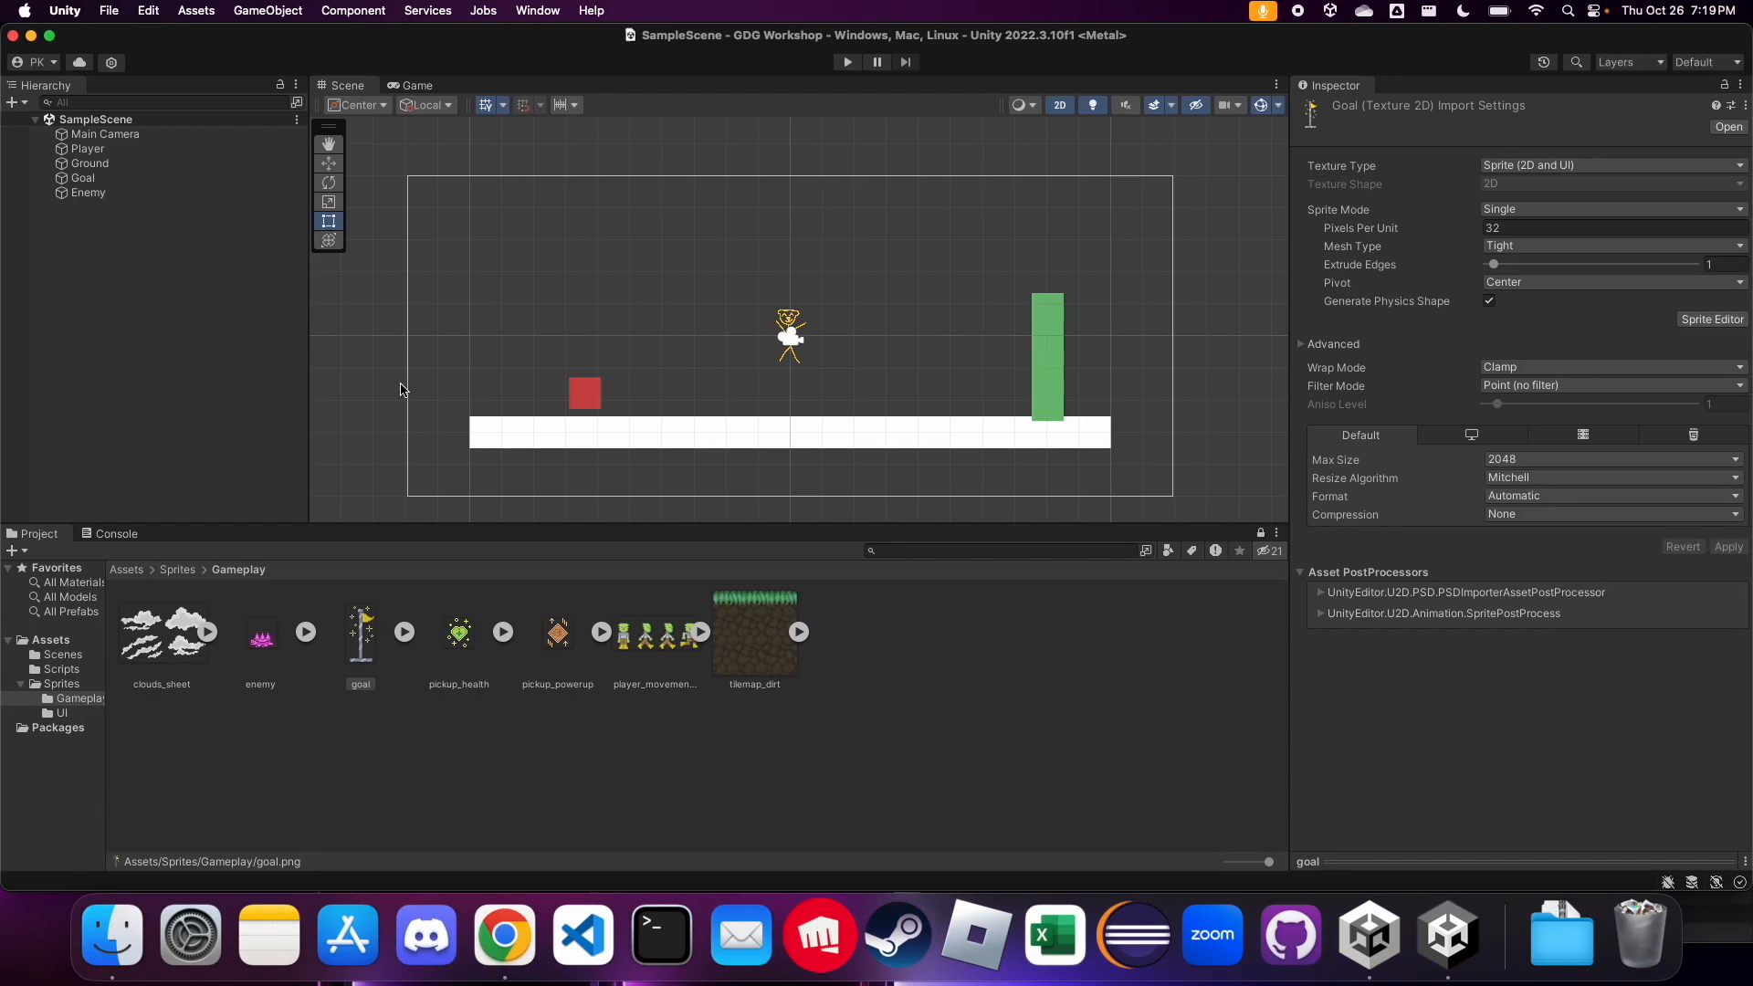
# Replace the Goal object's Square sprite with the goal sprite from the Gameplay folder
pyautogui.click(108, 179)
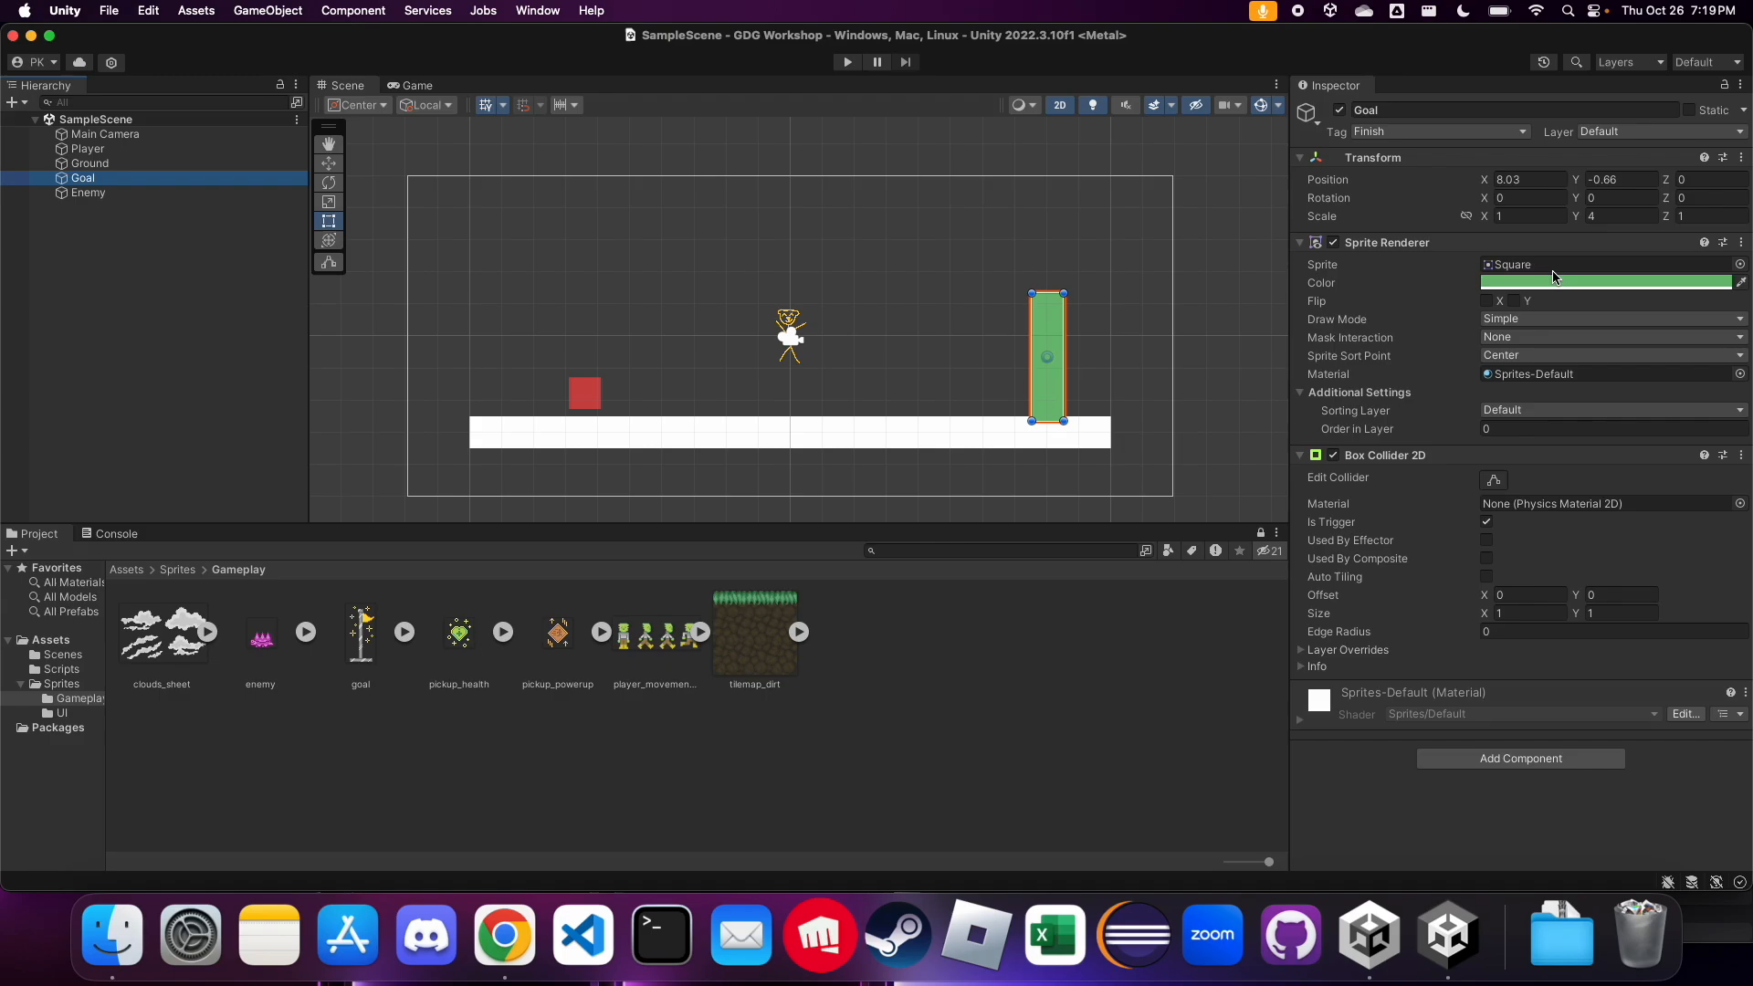
pyautogui.click(1582, 279)
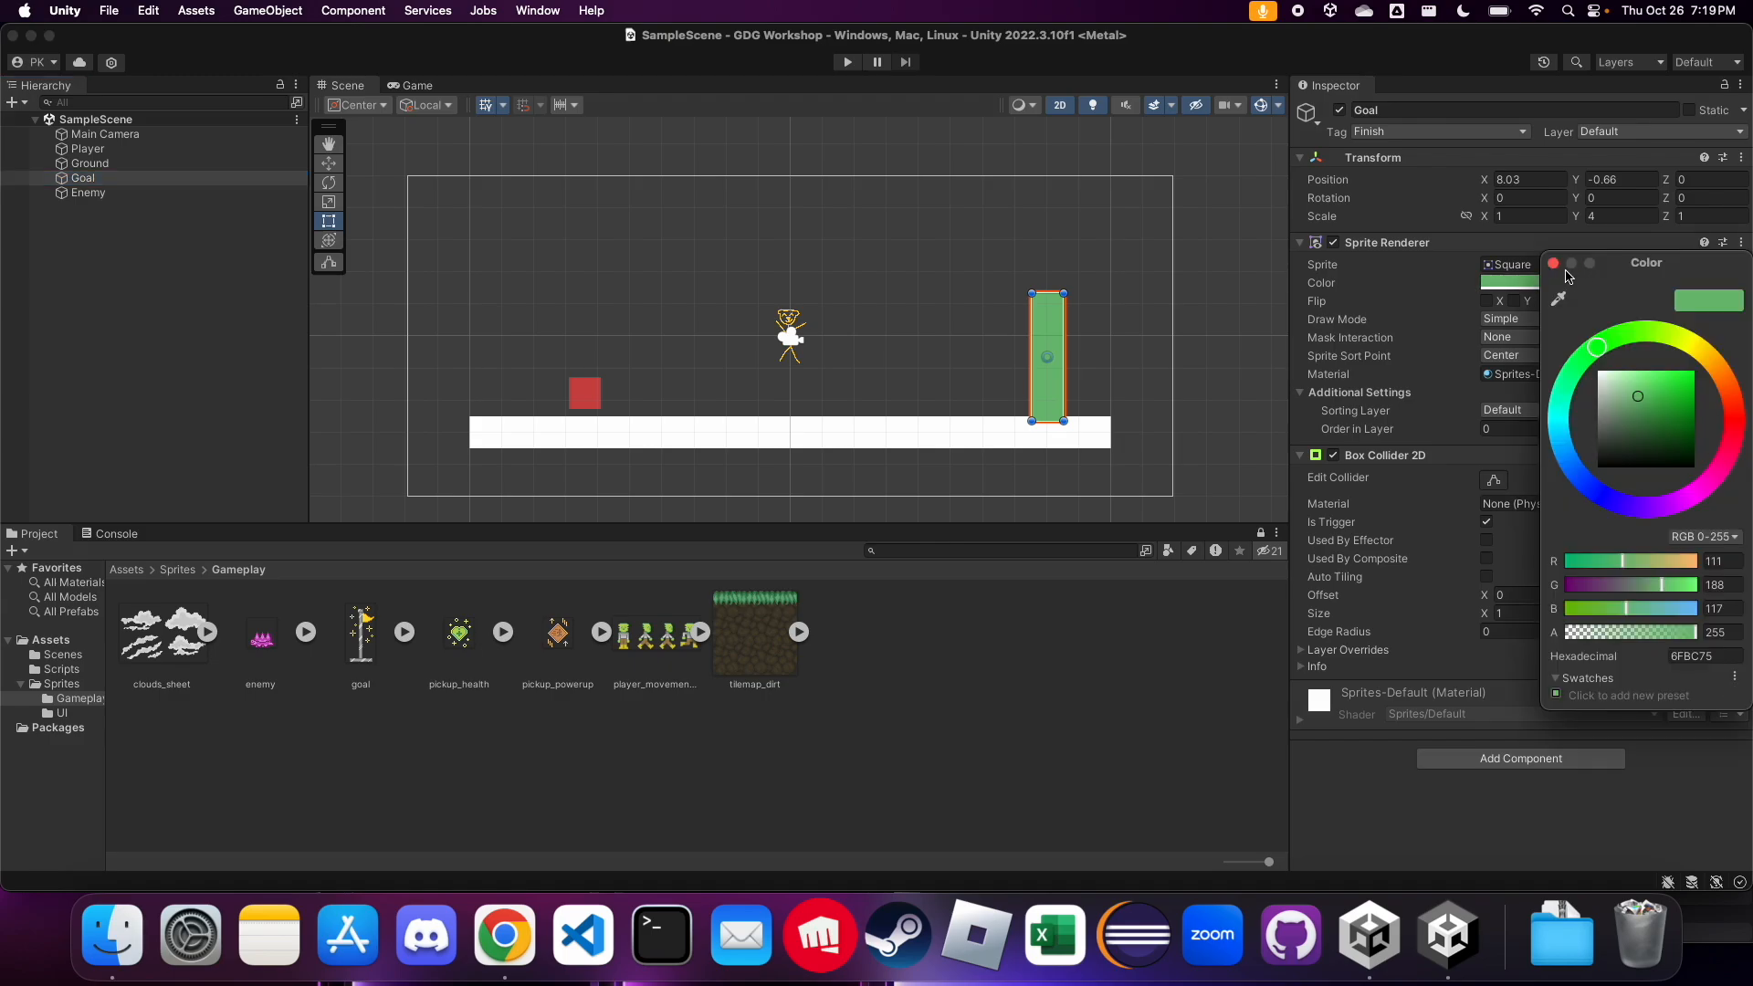
pyautogui.press('Escape')
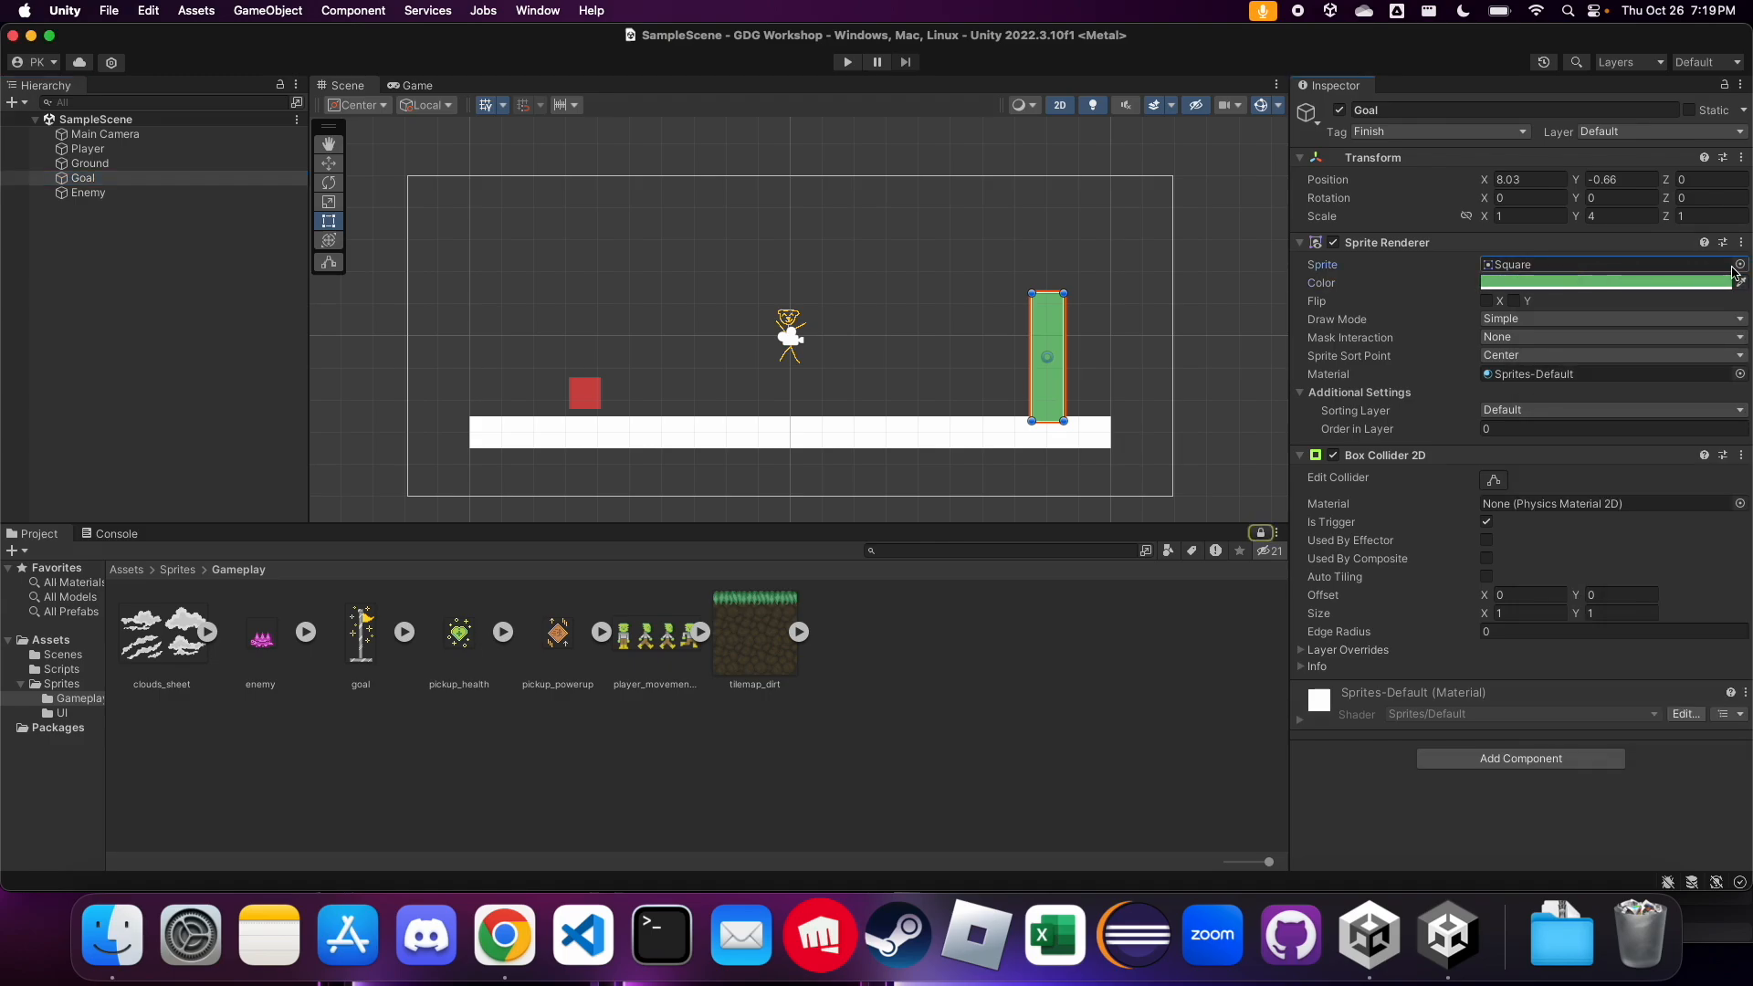
pyautogui.click(1741, 265)
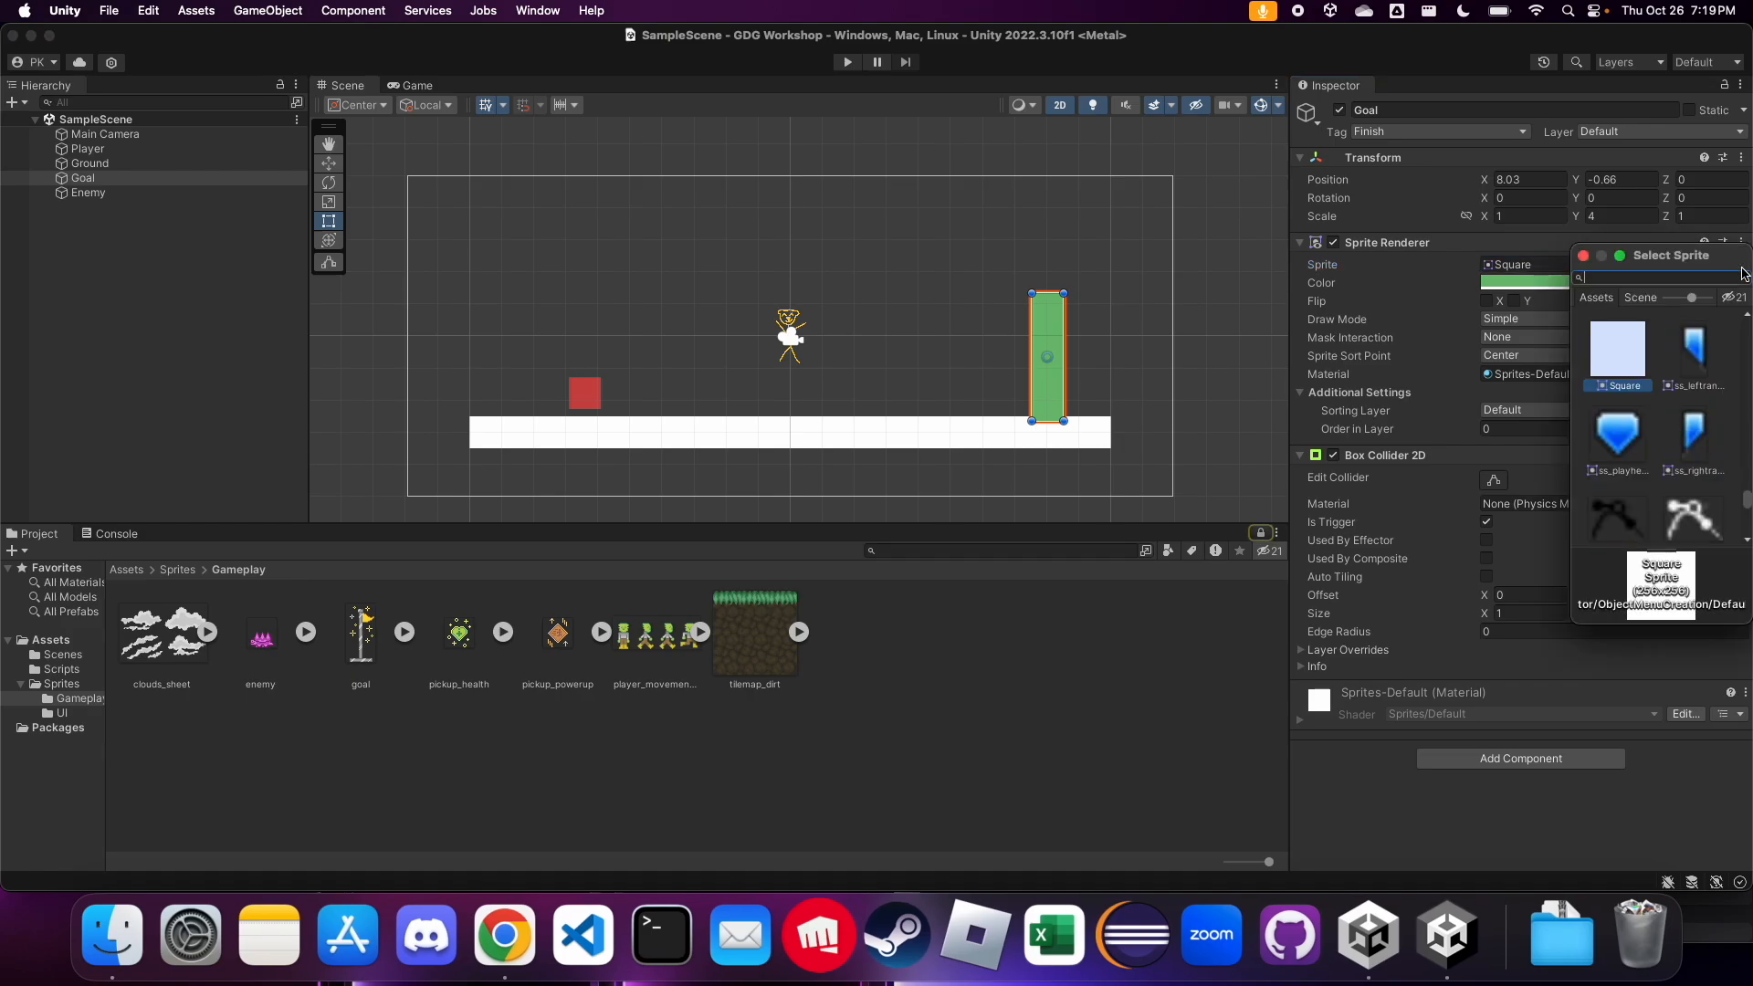
pyautogui.click(1584, 257)
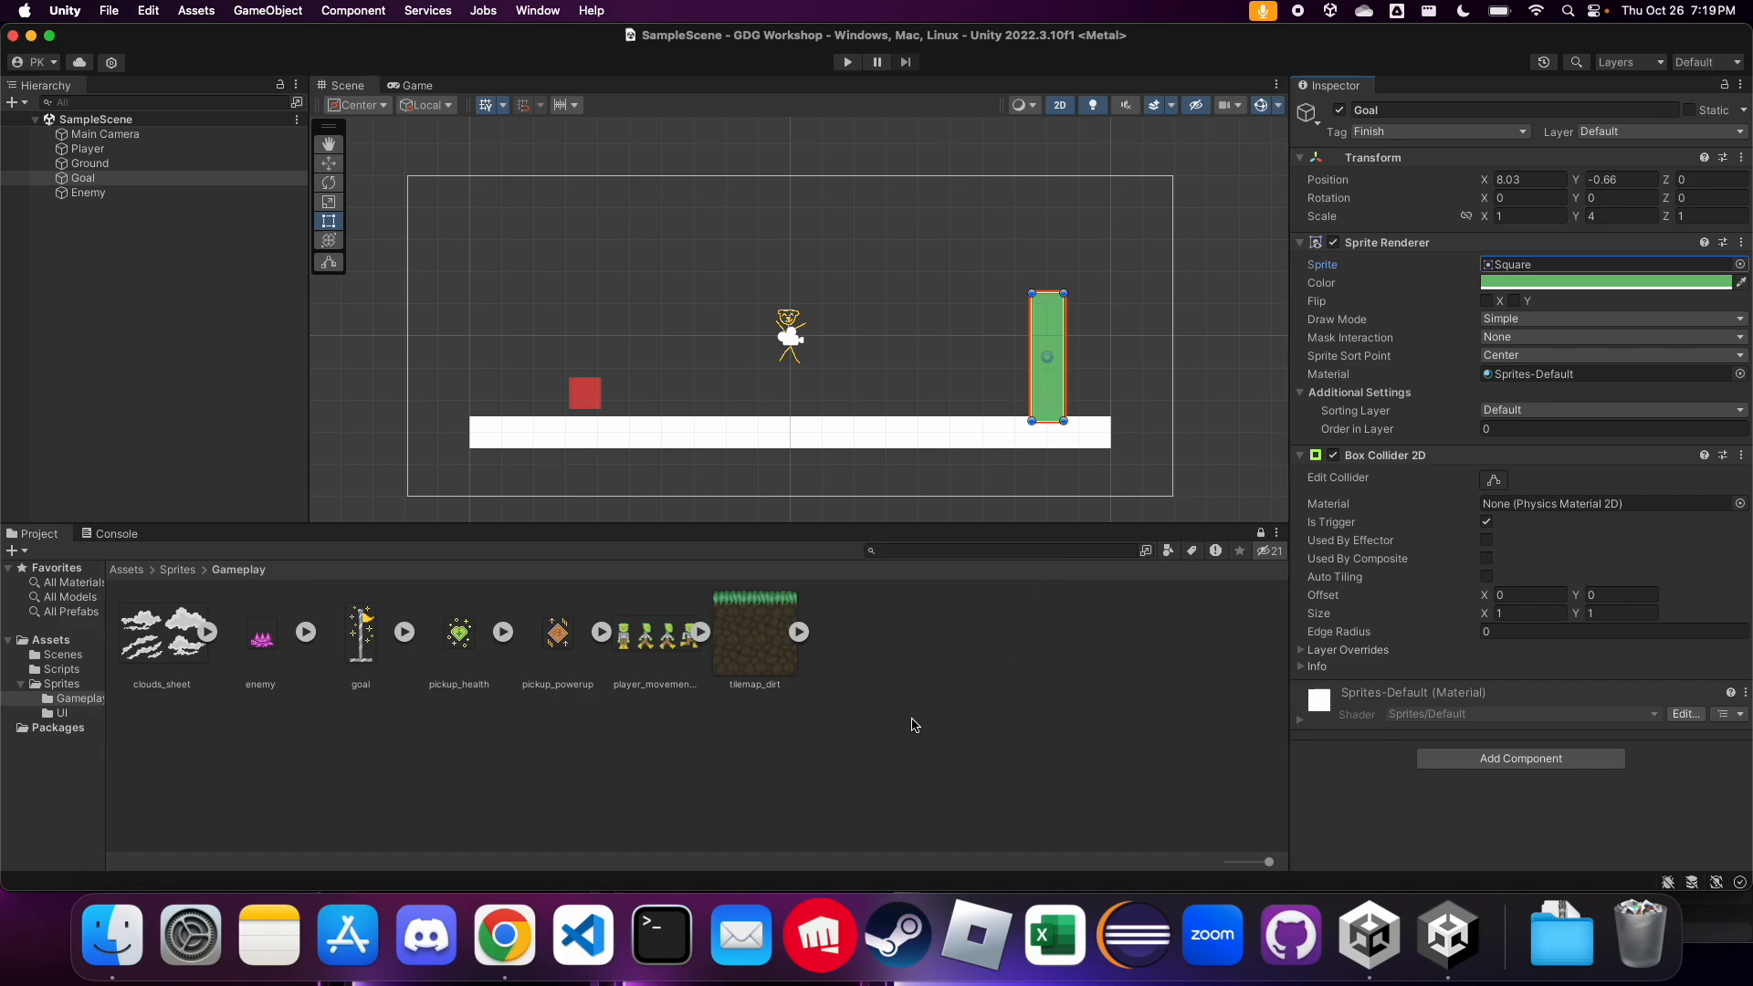
pyautogui.moveTo(363, 648); pyautogui.dragTo(1500, 268)
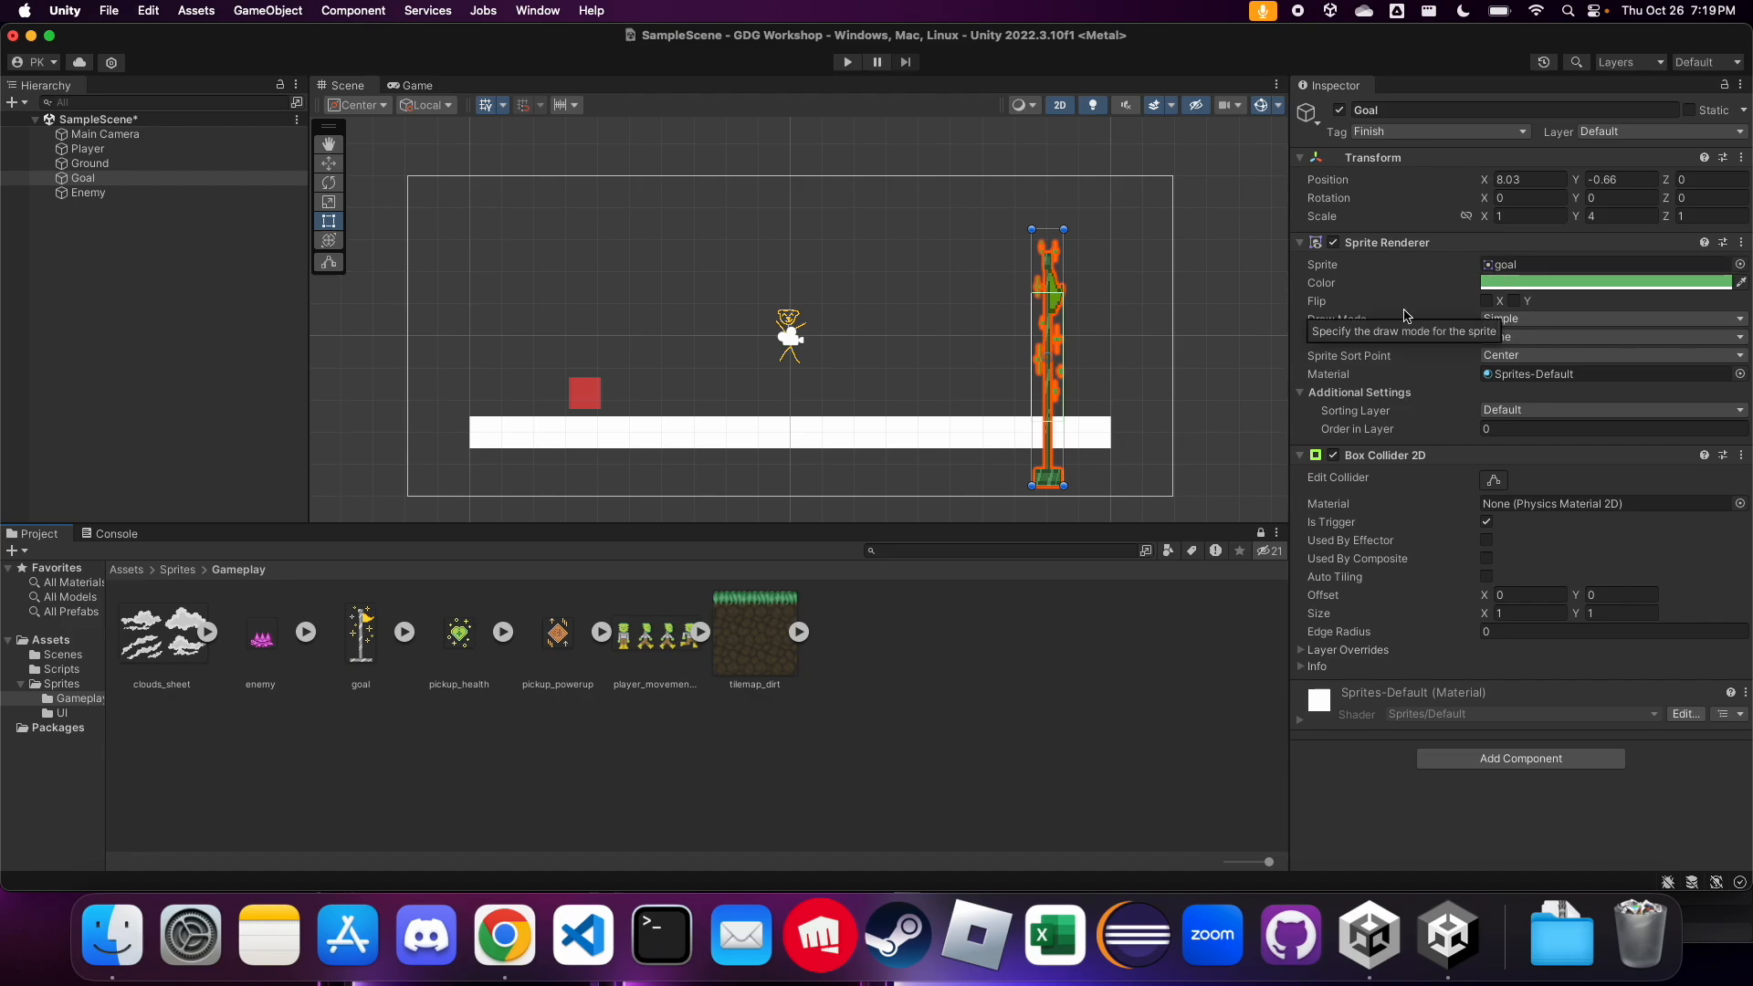
# Set the Goal object's Y scale to 1 and its Sprite Renderer color to white (FFFFFF)
pyautogui.click(1623, 218)
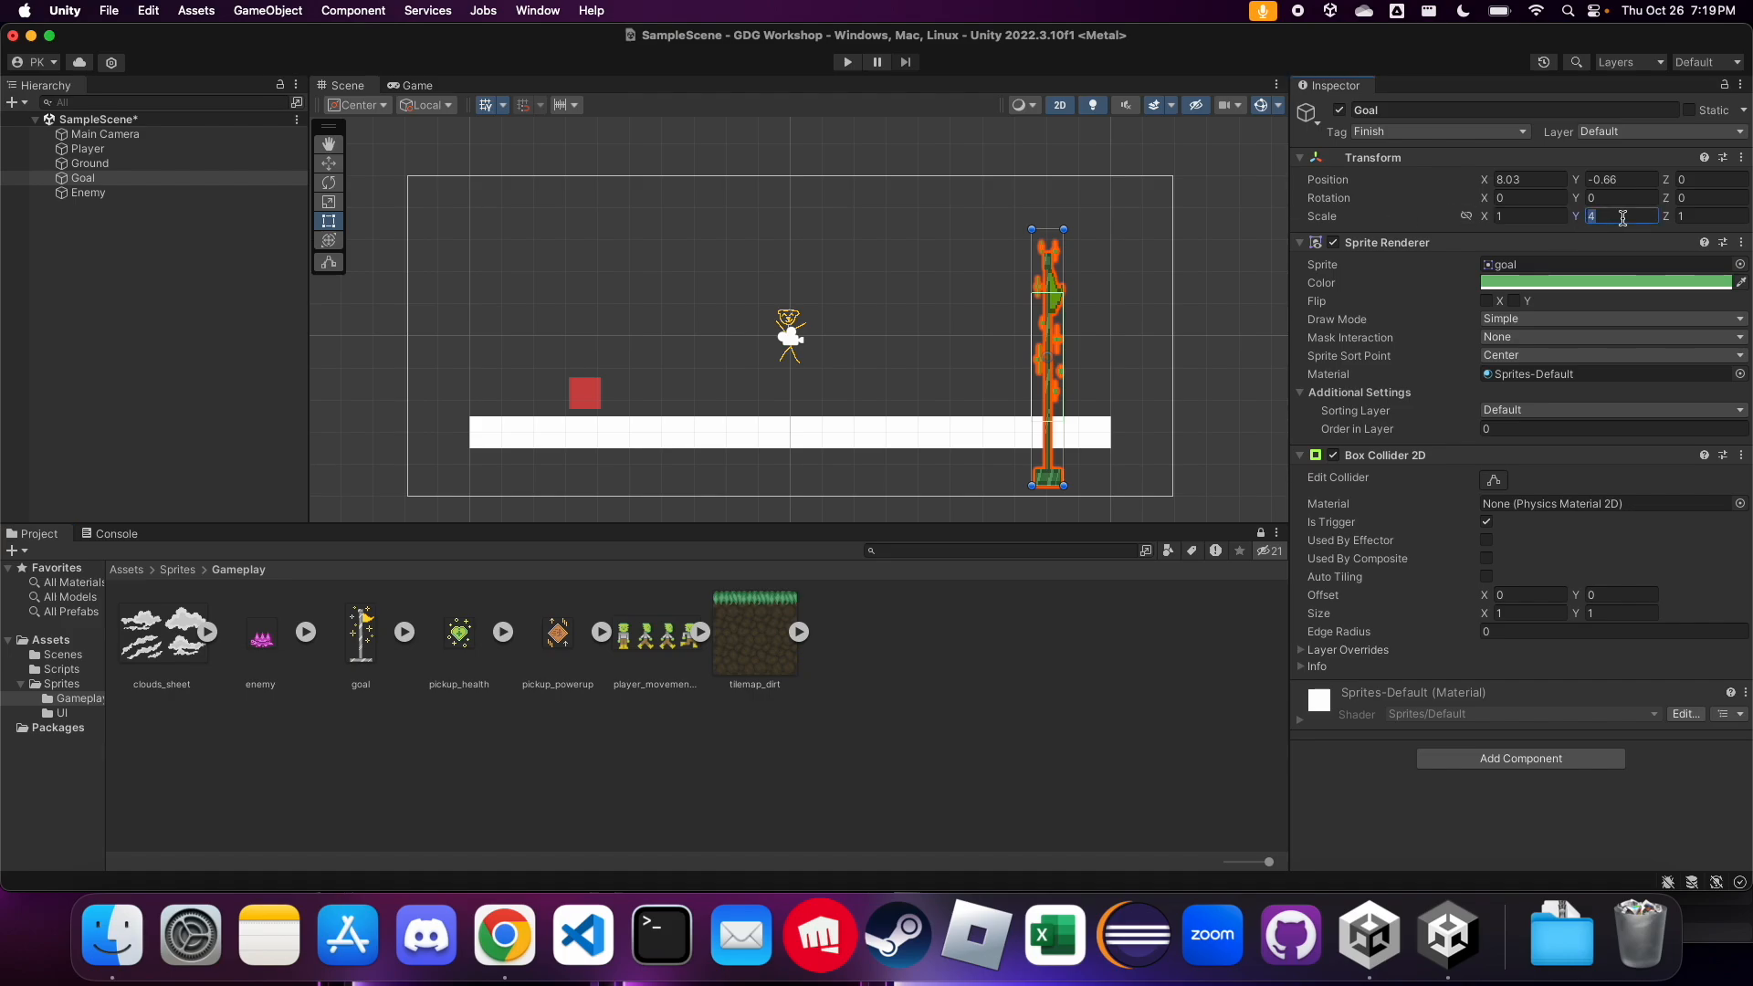
pyautogui.write('1')
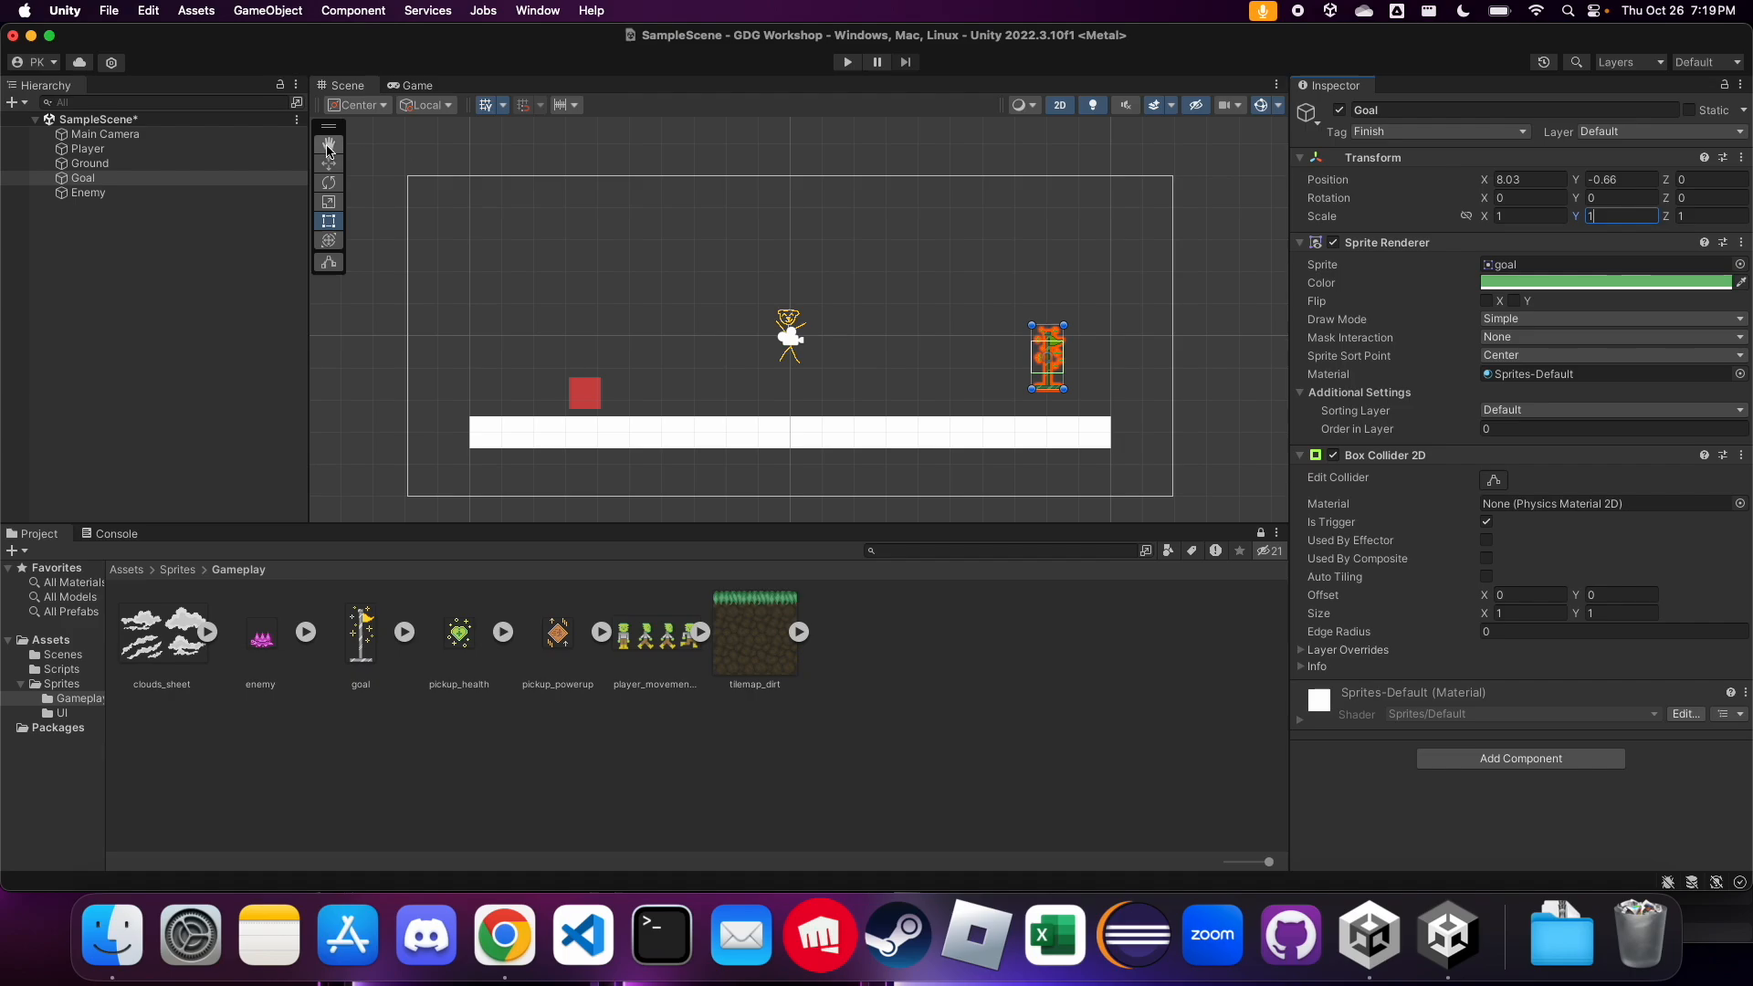
pyautogui.scroll(10, 1068, 388)
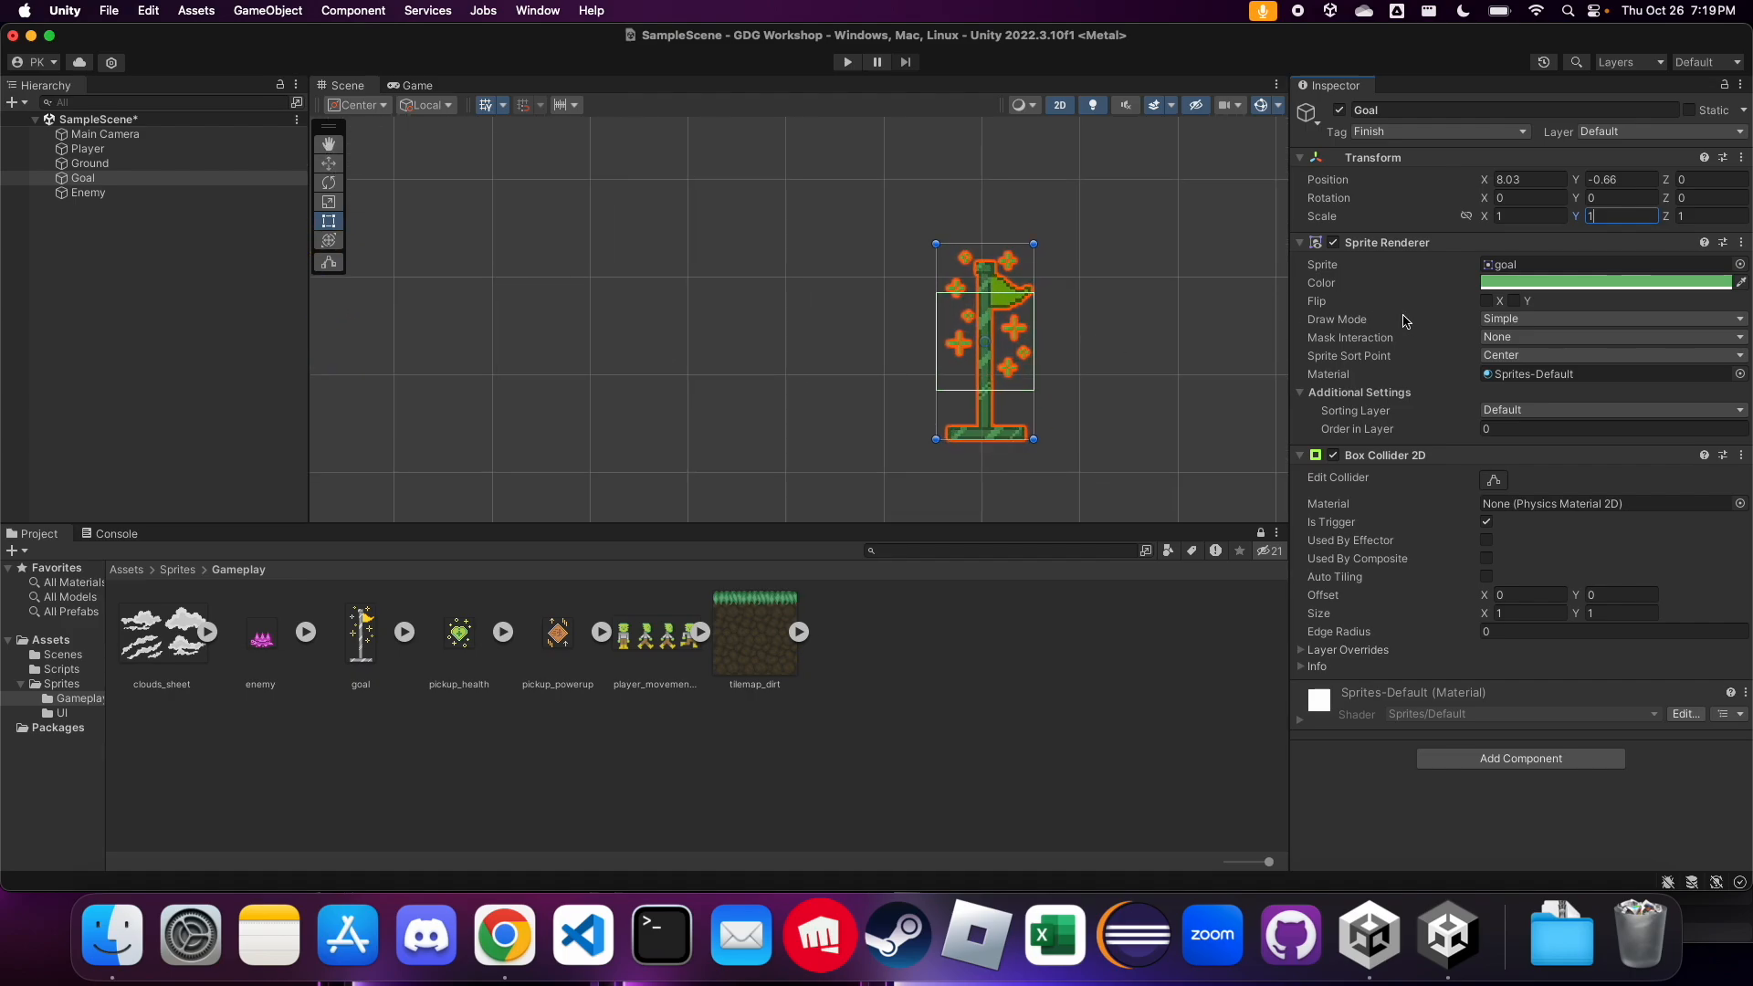
pyautogui.click(1502, 294)
pyautogui.moveTo(1575, 397); pyautogui.dragTo(1508, 367)
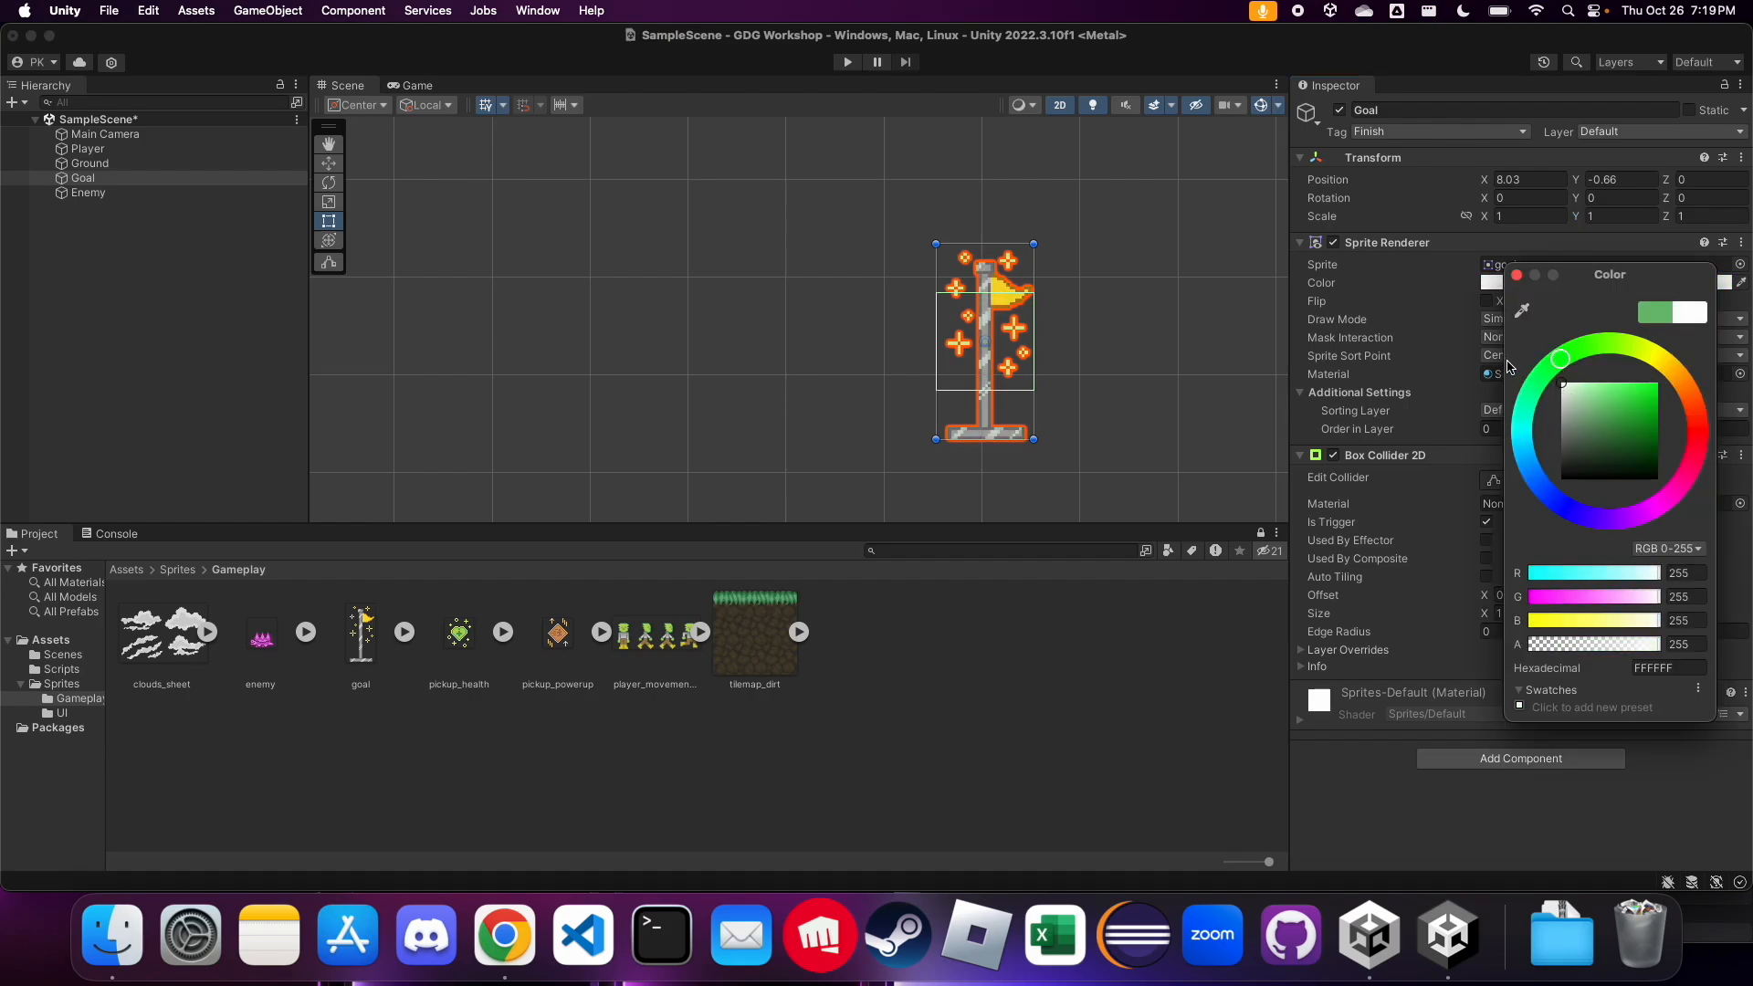
pyautogui.moveTo(1619, 418); pyautogui.dragTo(1614, 399)
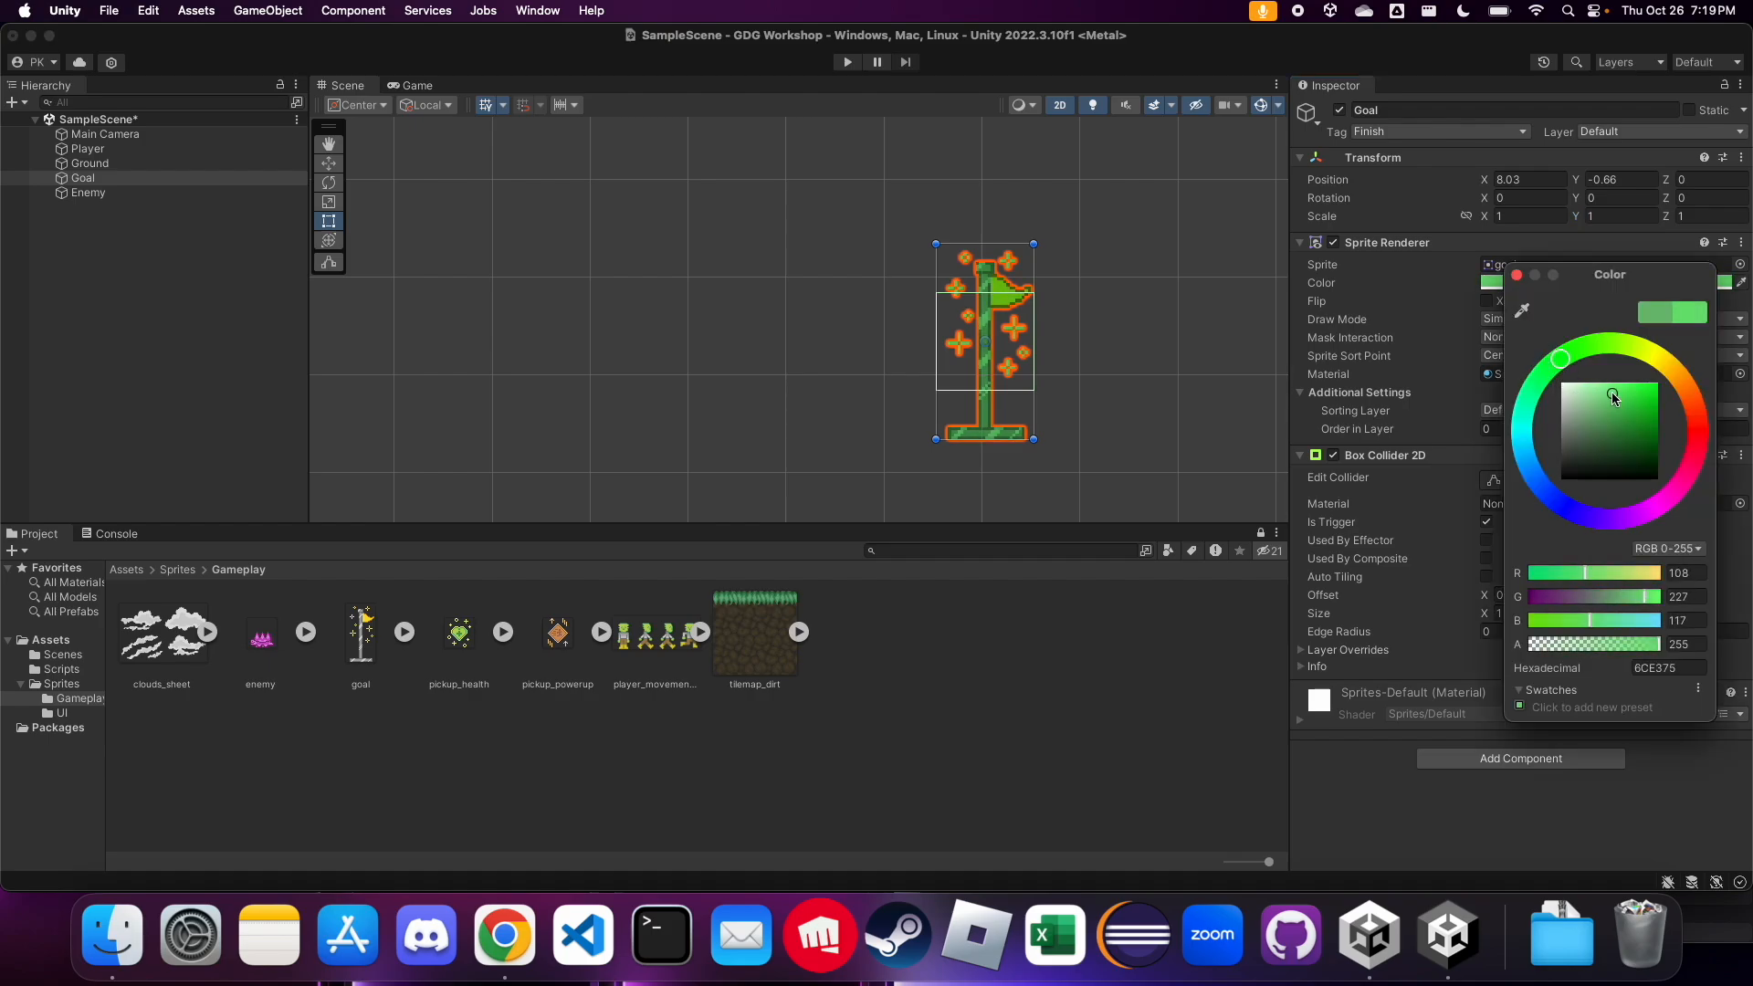
pyautogui.moveTo(1590, 400); pyautogui.dragTo(1550, 384)
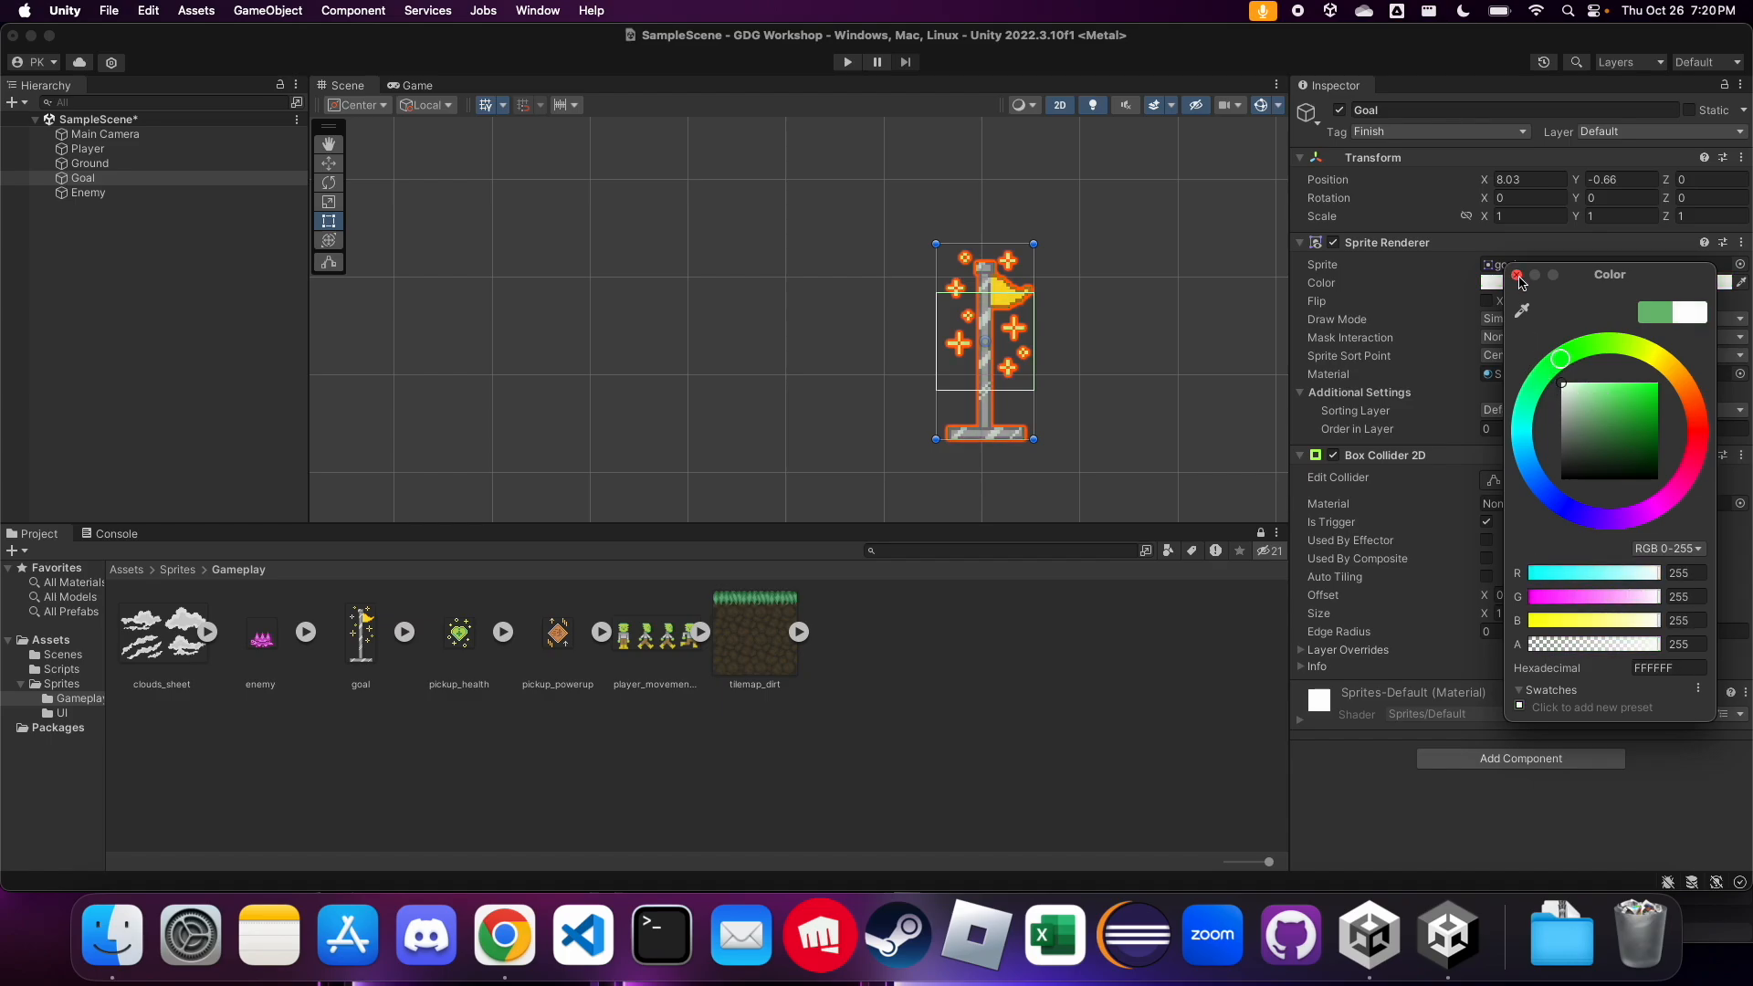
pyautogui.click(1517, 275)
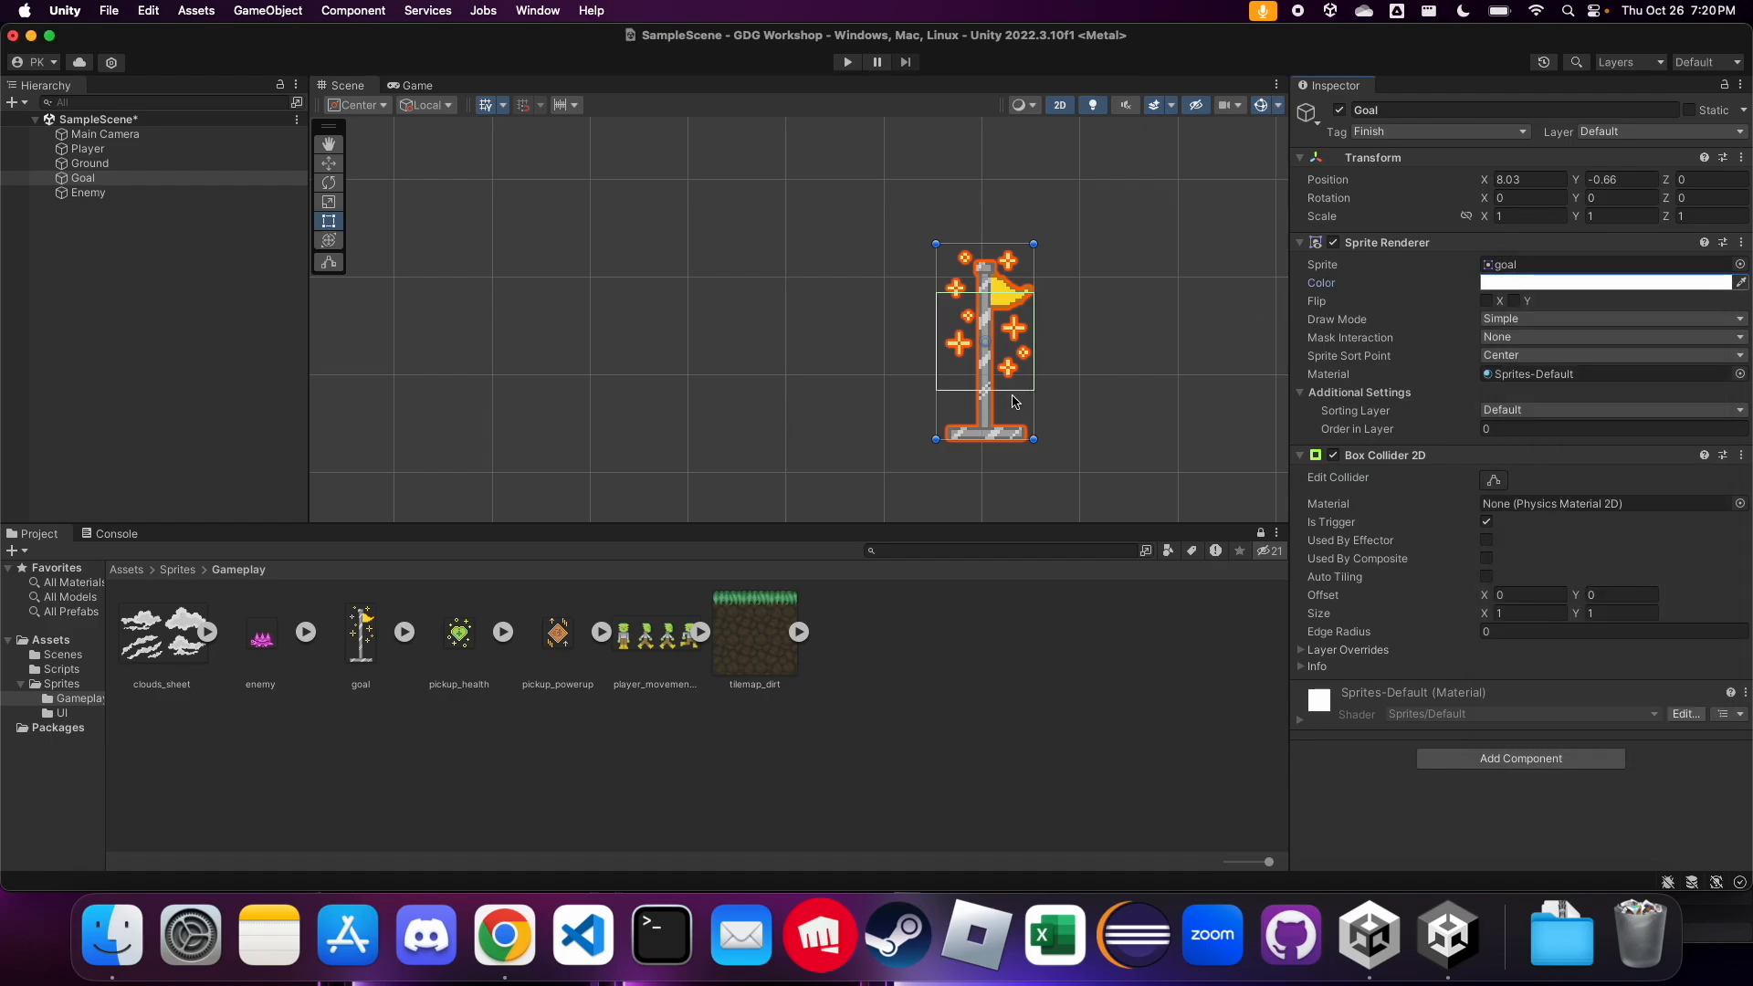
# Start editing the Goal's Box Collider 2D and set its Y size to 2
pyautogui.scroll(-5, 1015, 402)
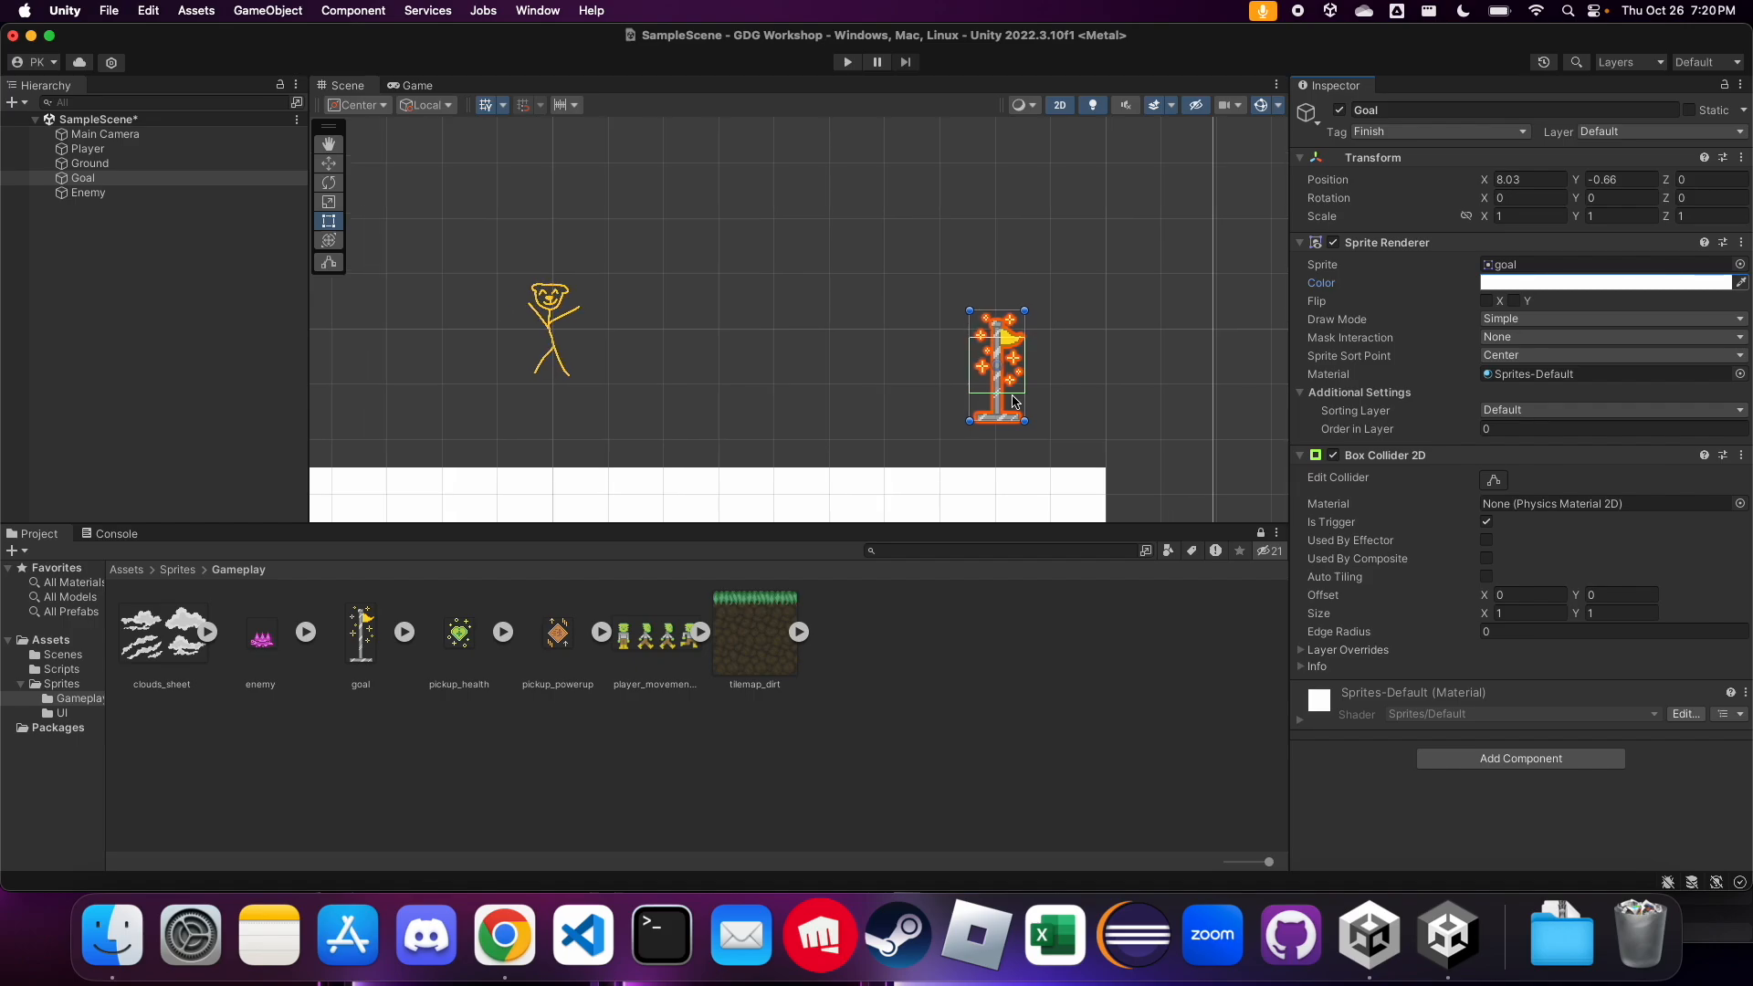
pyautogui.scroll(2, 1016, 402)
pyautogui.click(1086, 422)
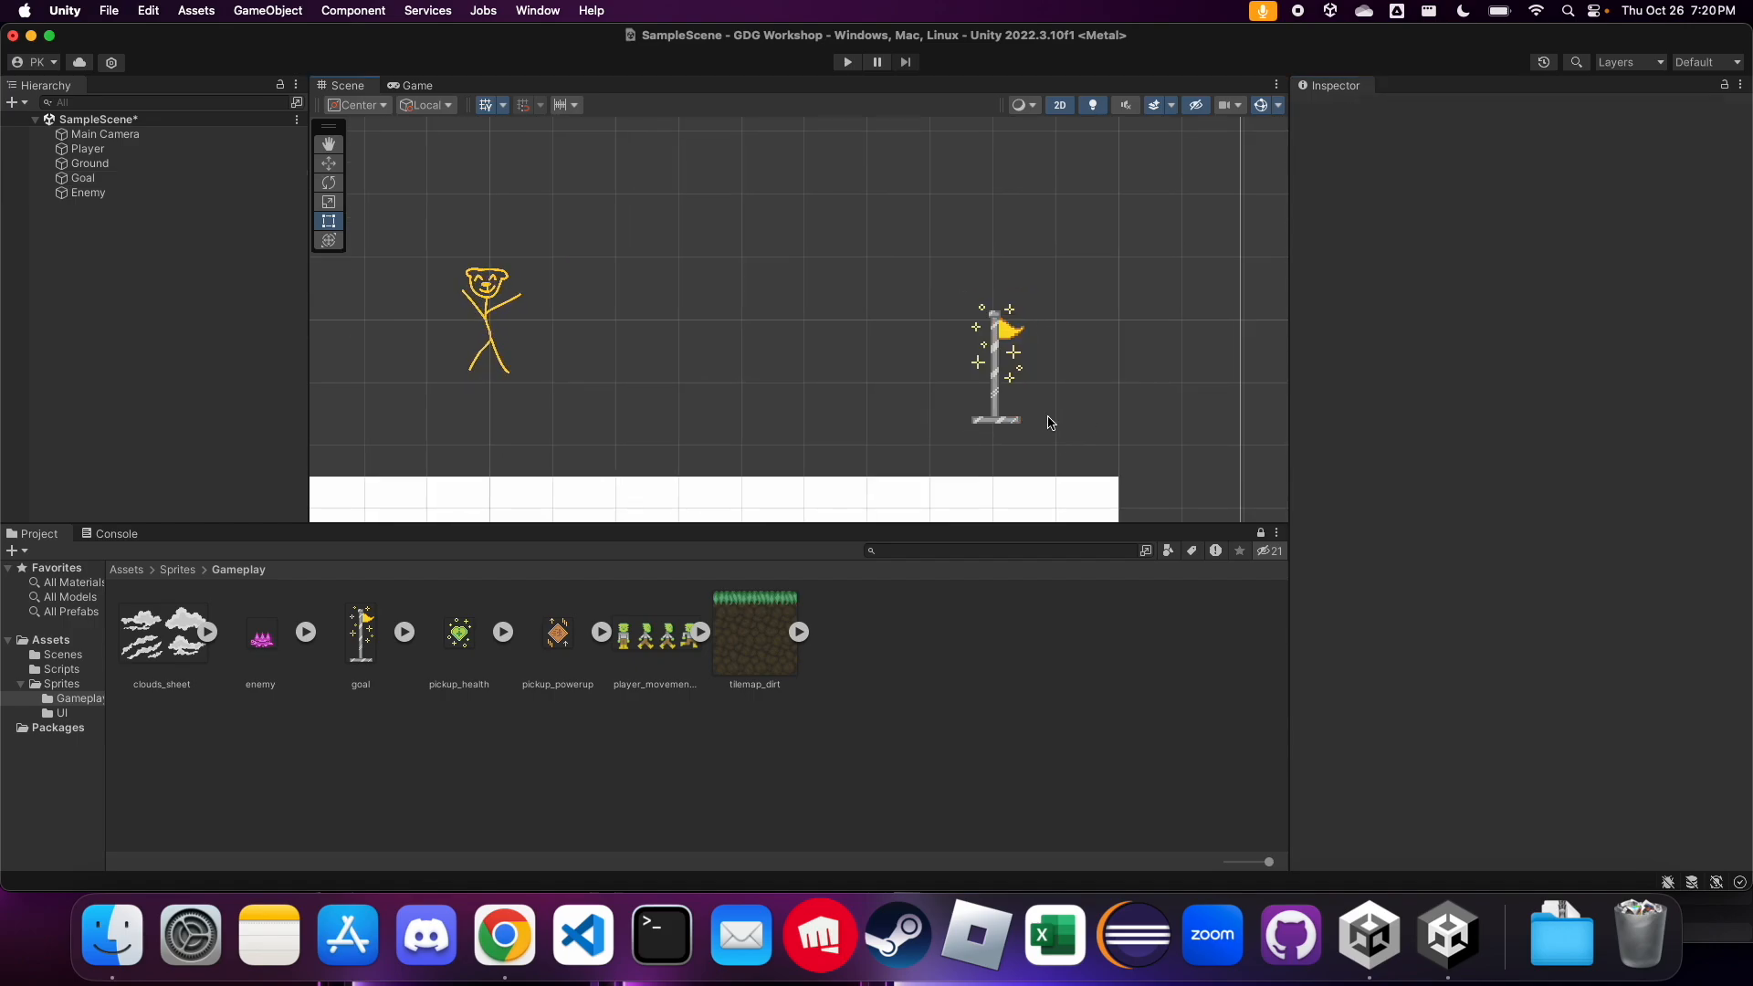
pyautogui.click(121, 182)
pyautogui.click(1500, 484)
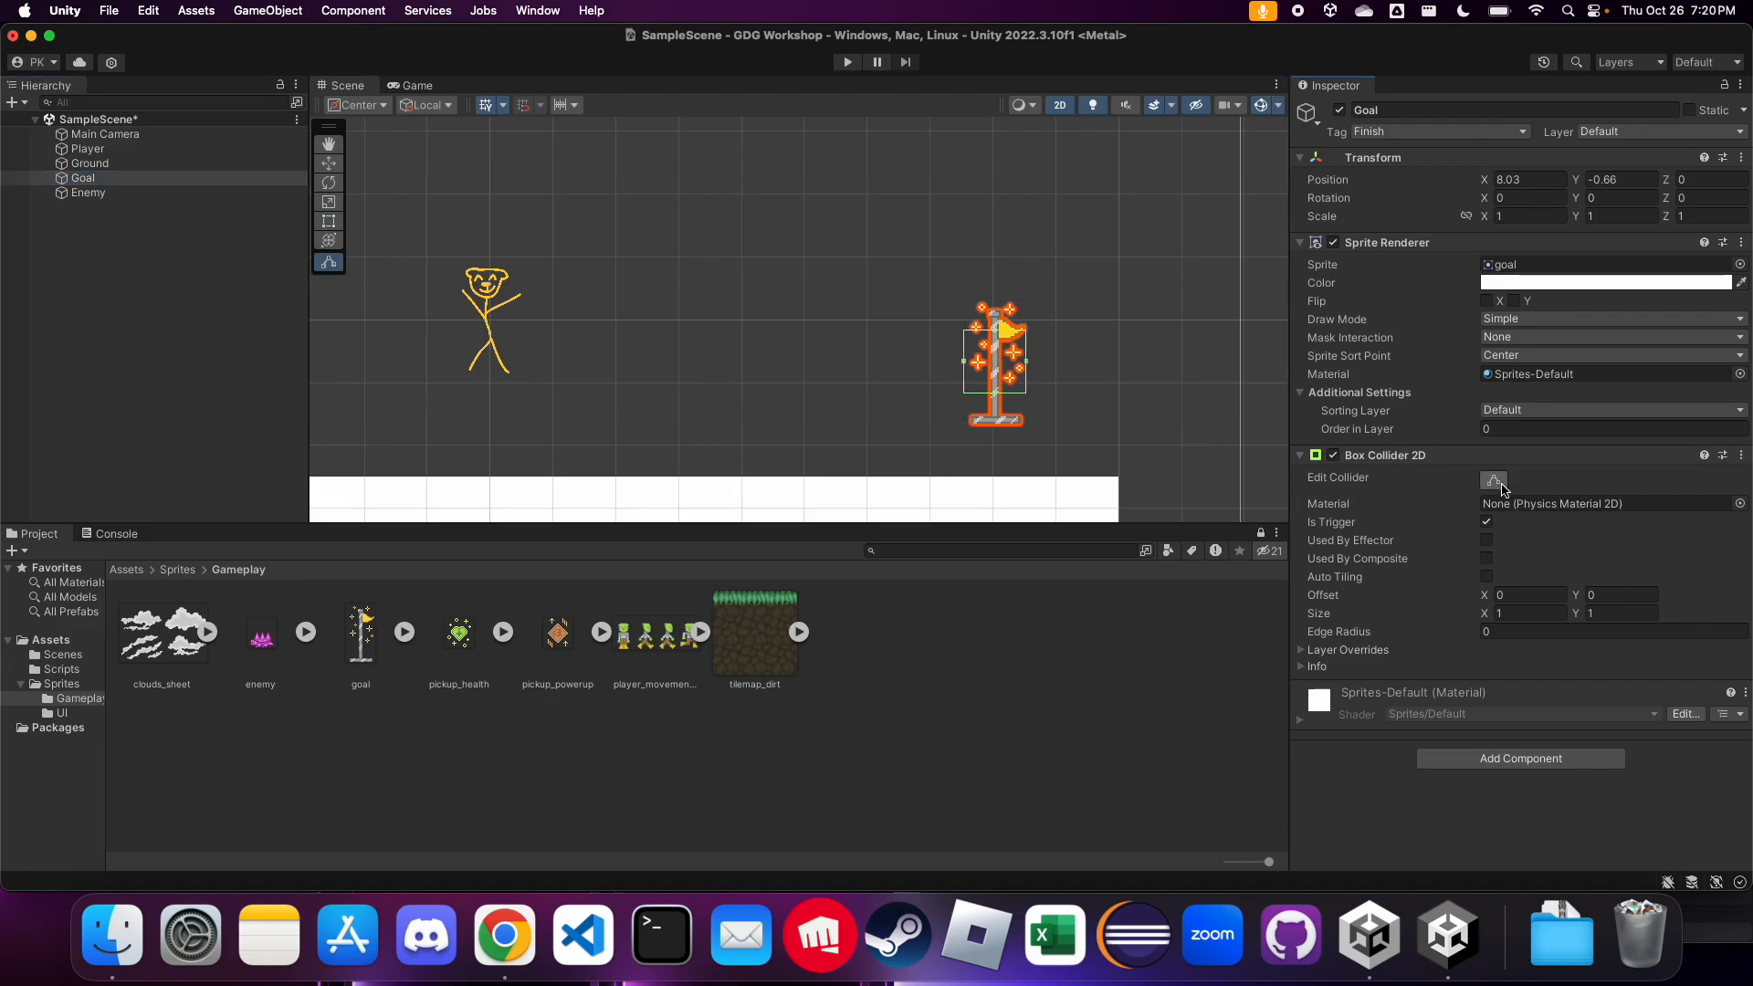
pyautogui.scroll(3, 1105, 447)
pyautogui.scroll(2, 1102, 444)
pyautogui.click(1516, 620)
pyautogui.click(1608, 611)
pyautogui.write('2')
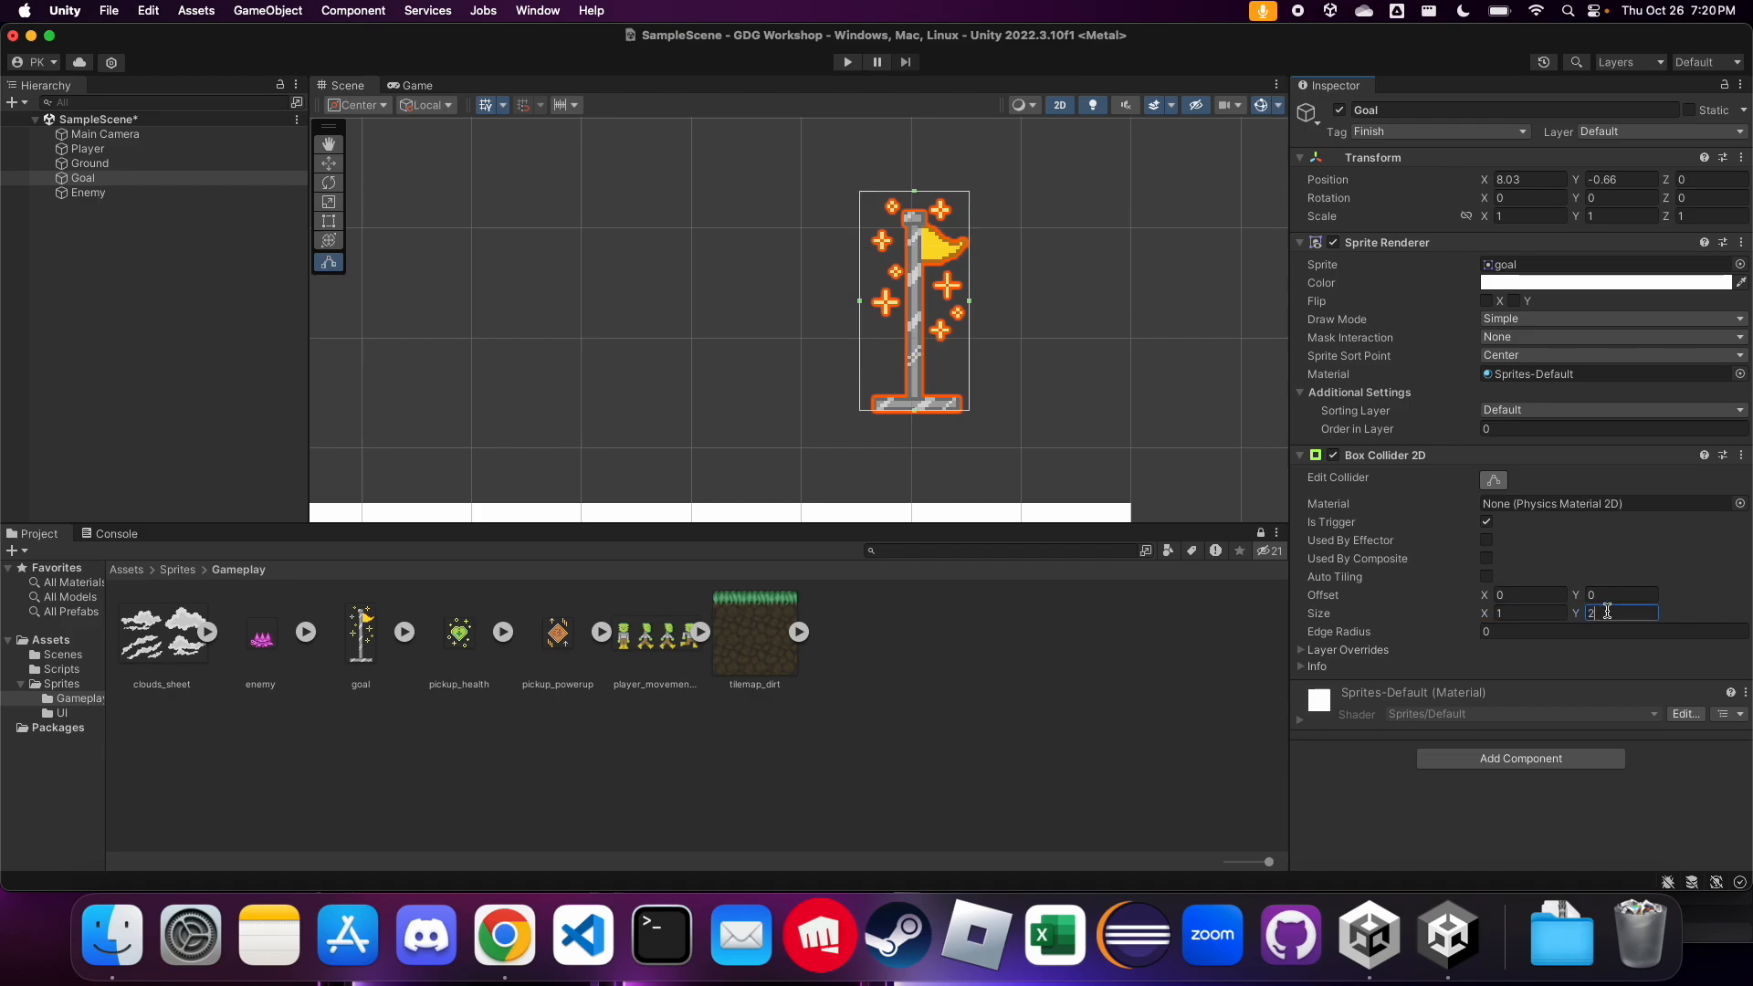
# Tighten the Goal's collider around the flagpole to about 0.64 wide and 1.83 high, and deselect the object
pyautogui.moveTo(861, 302); pyautogui.dragTo(953, 306)
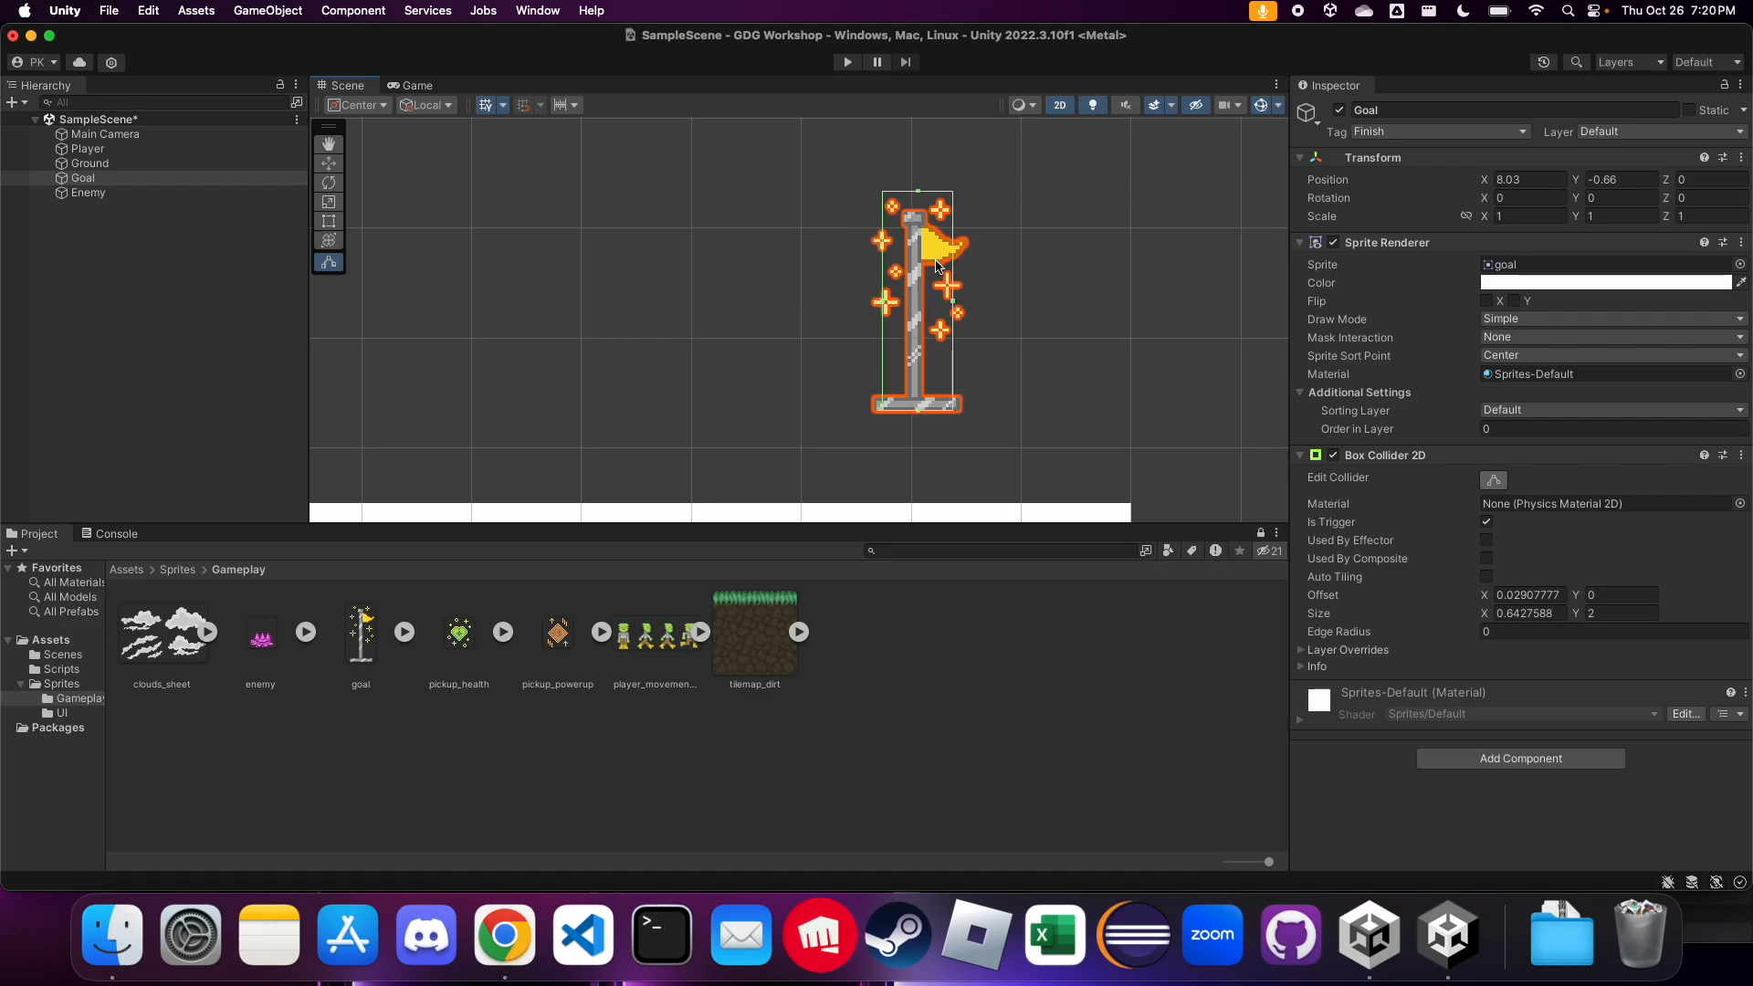
pyautogui.moveTo(918, 193); pyautogui.dragTo(920, 219)
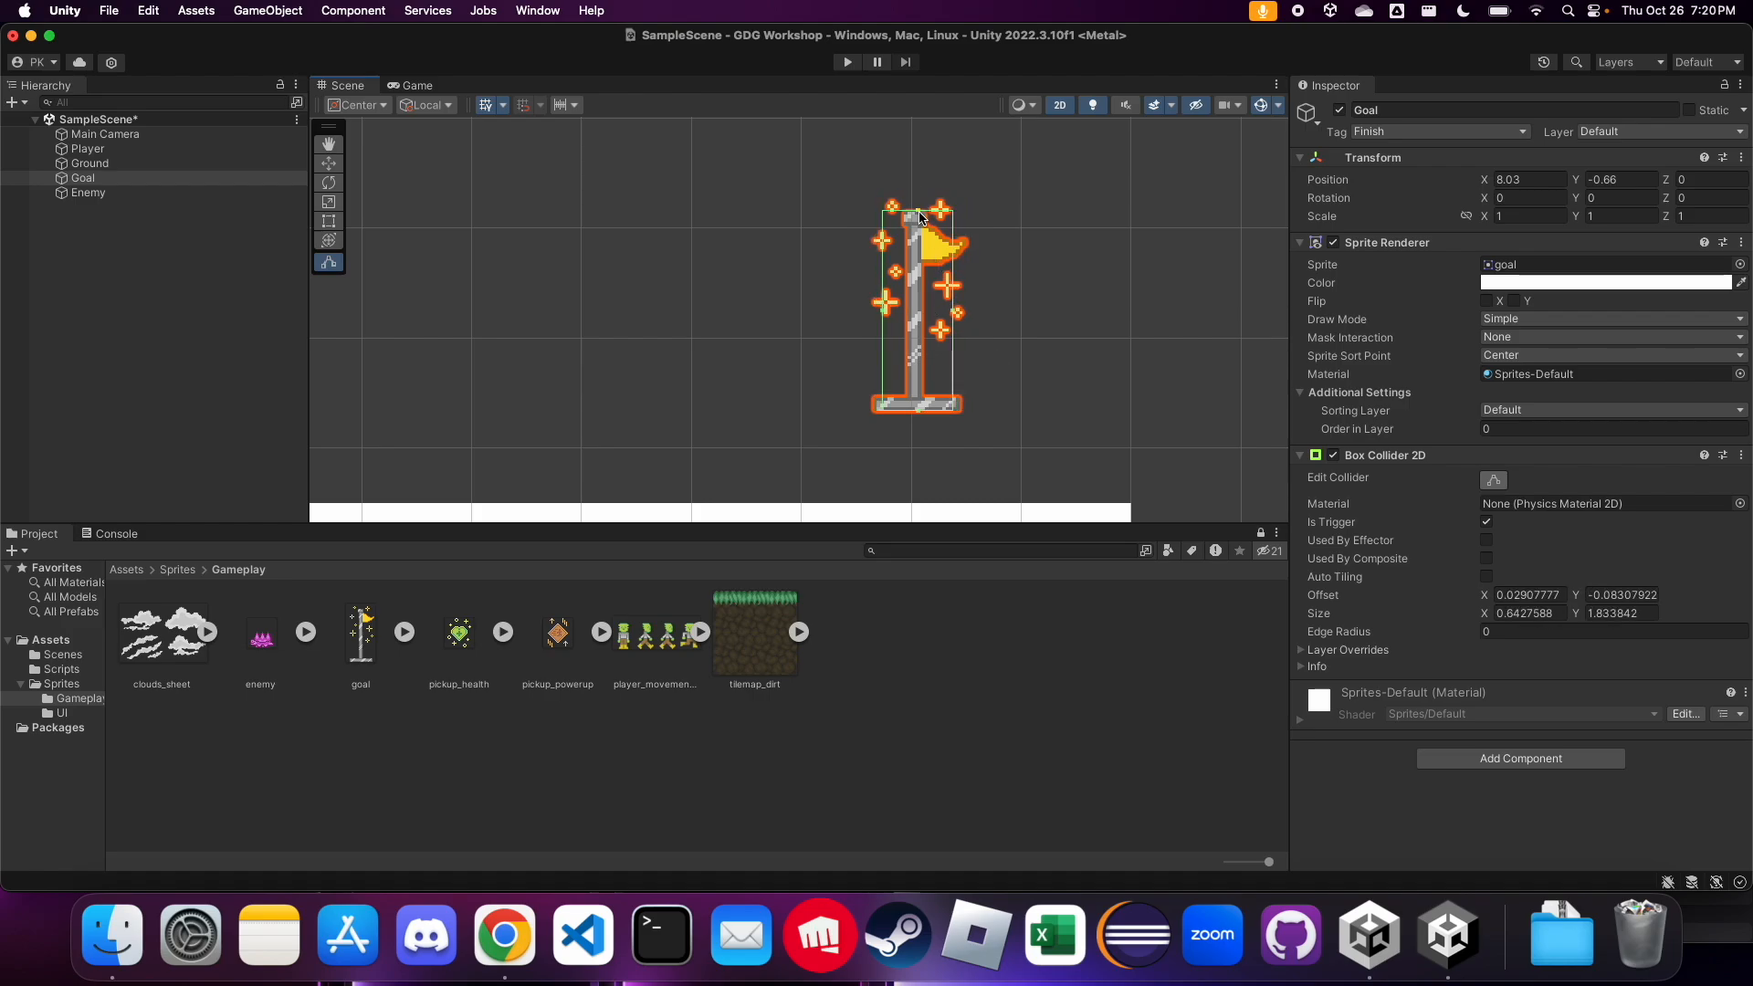
pyautogui.click(767, 239)
pyautogui.scroll(-6, 767, 240)
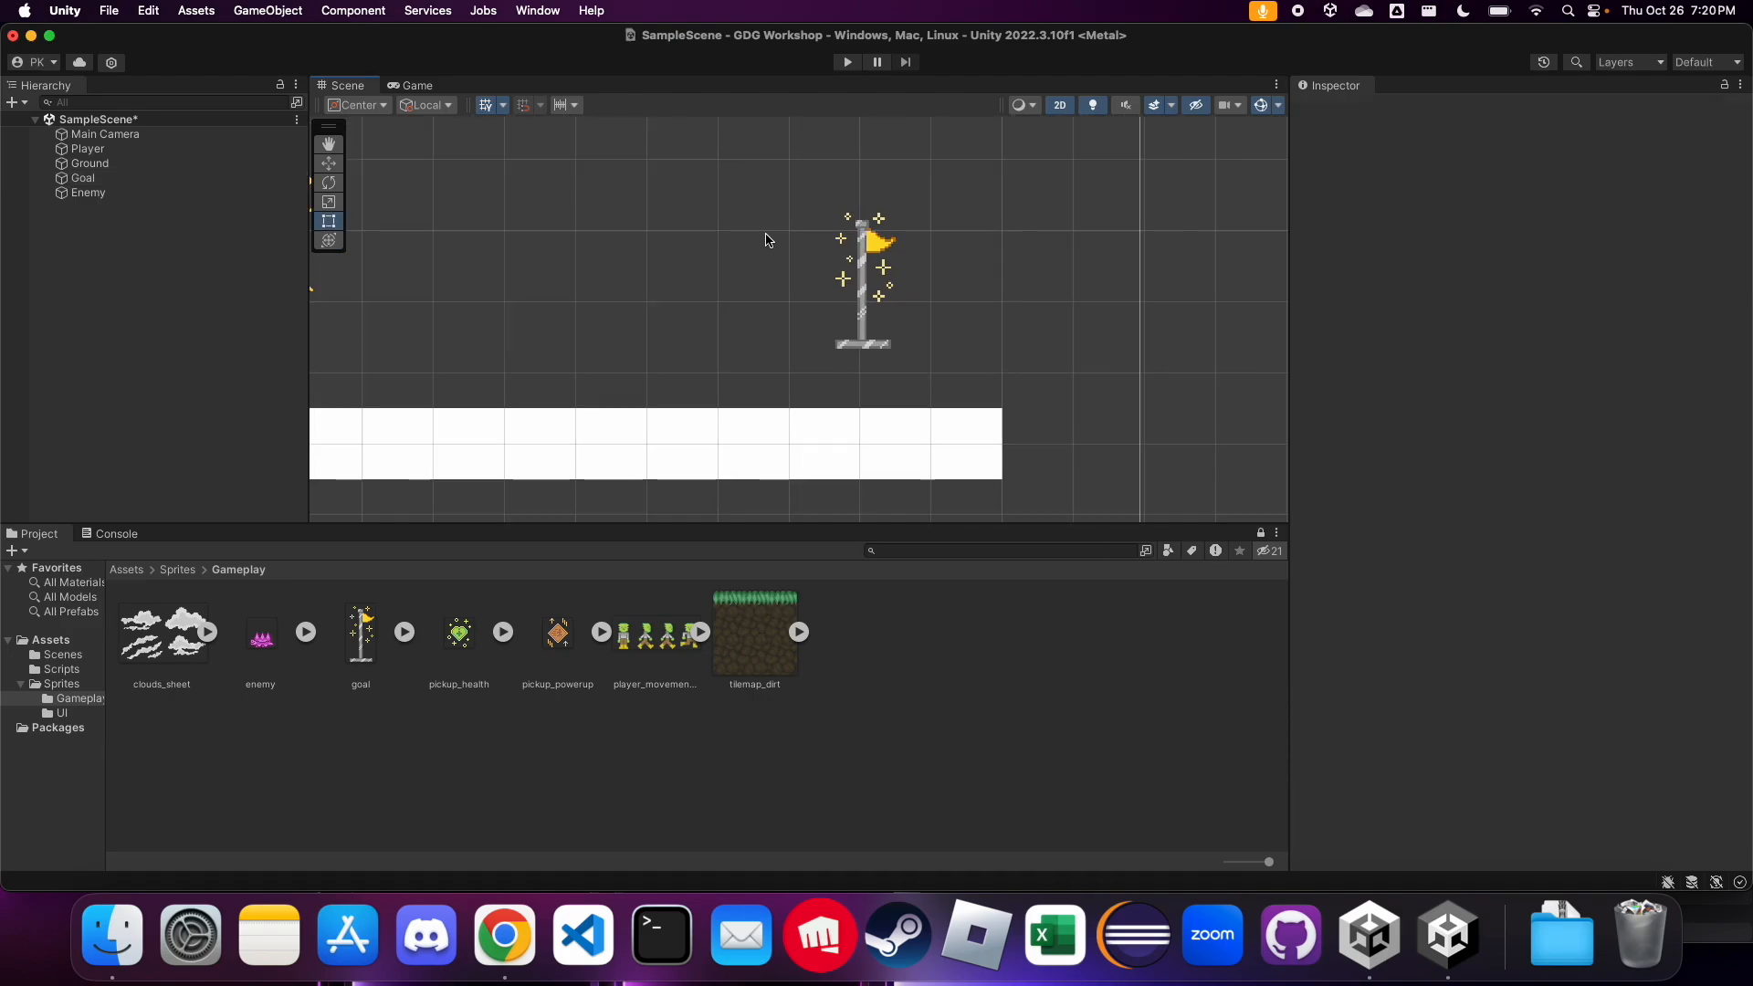
pyautogui.scroll(2, 1115, 360)
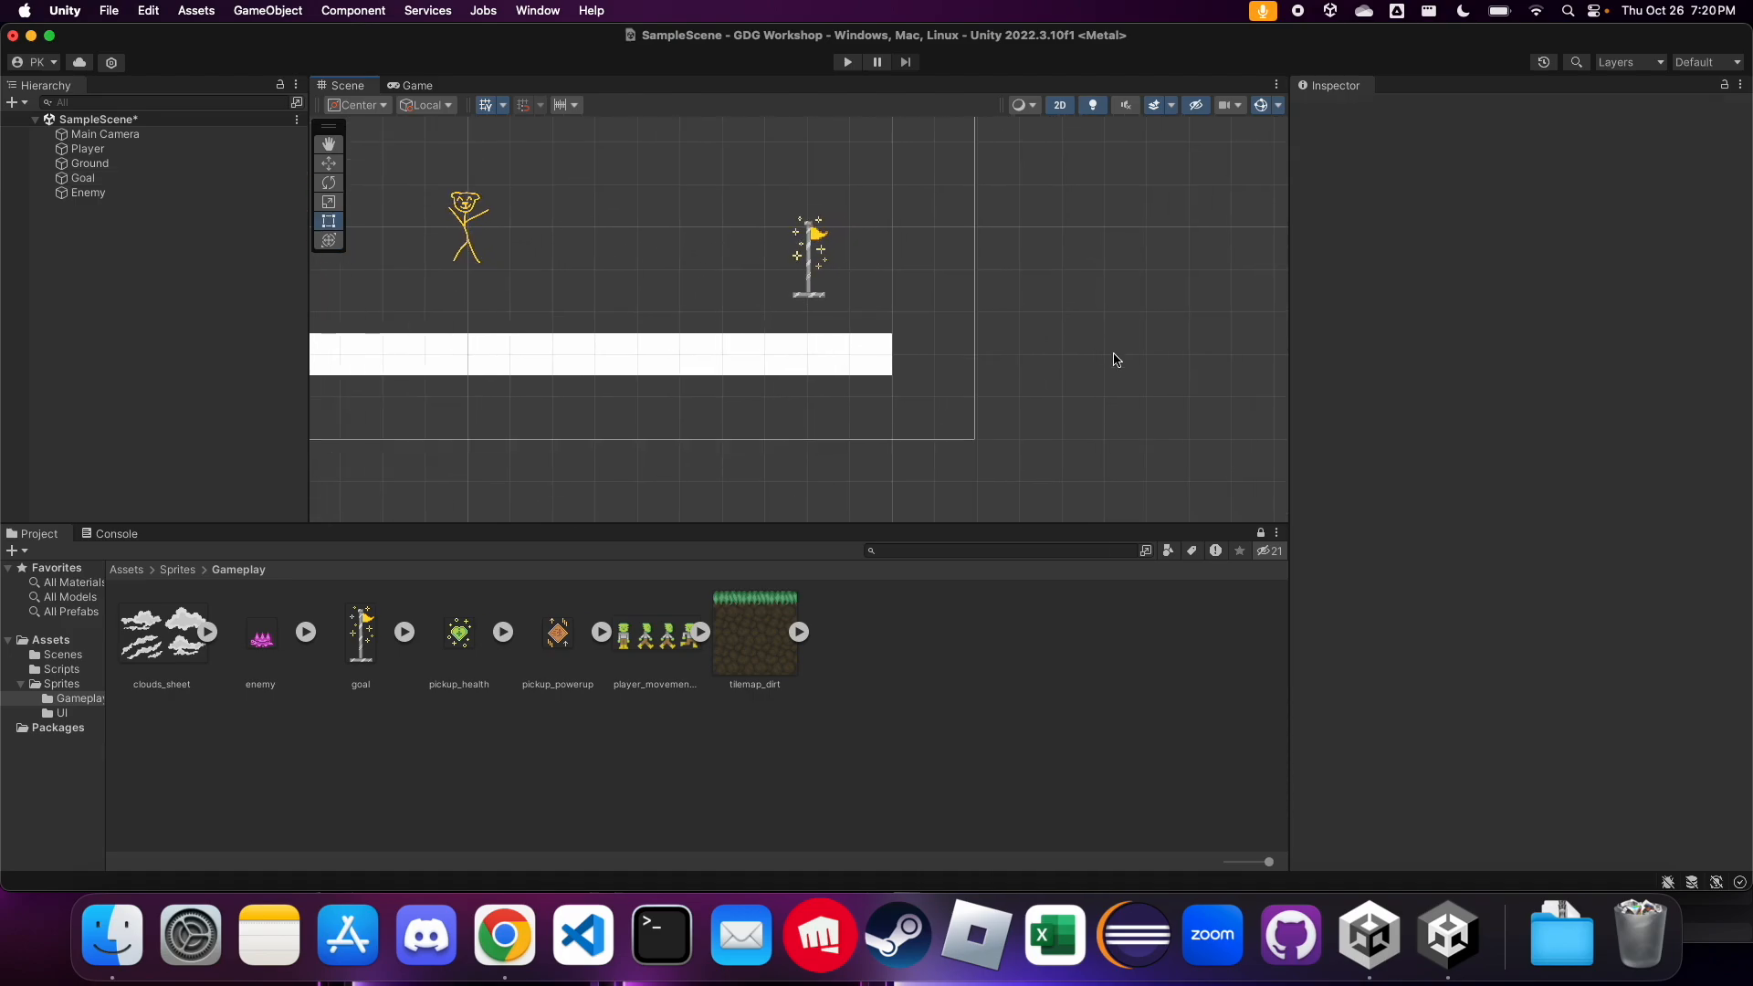
pyautogui.scroll(-2, 1115, 359)
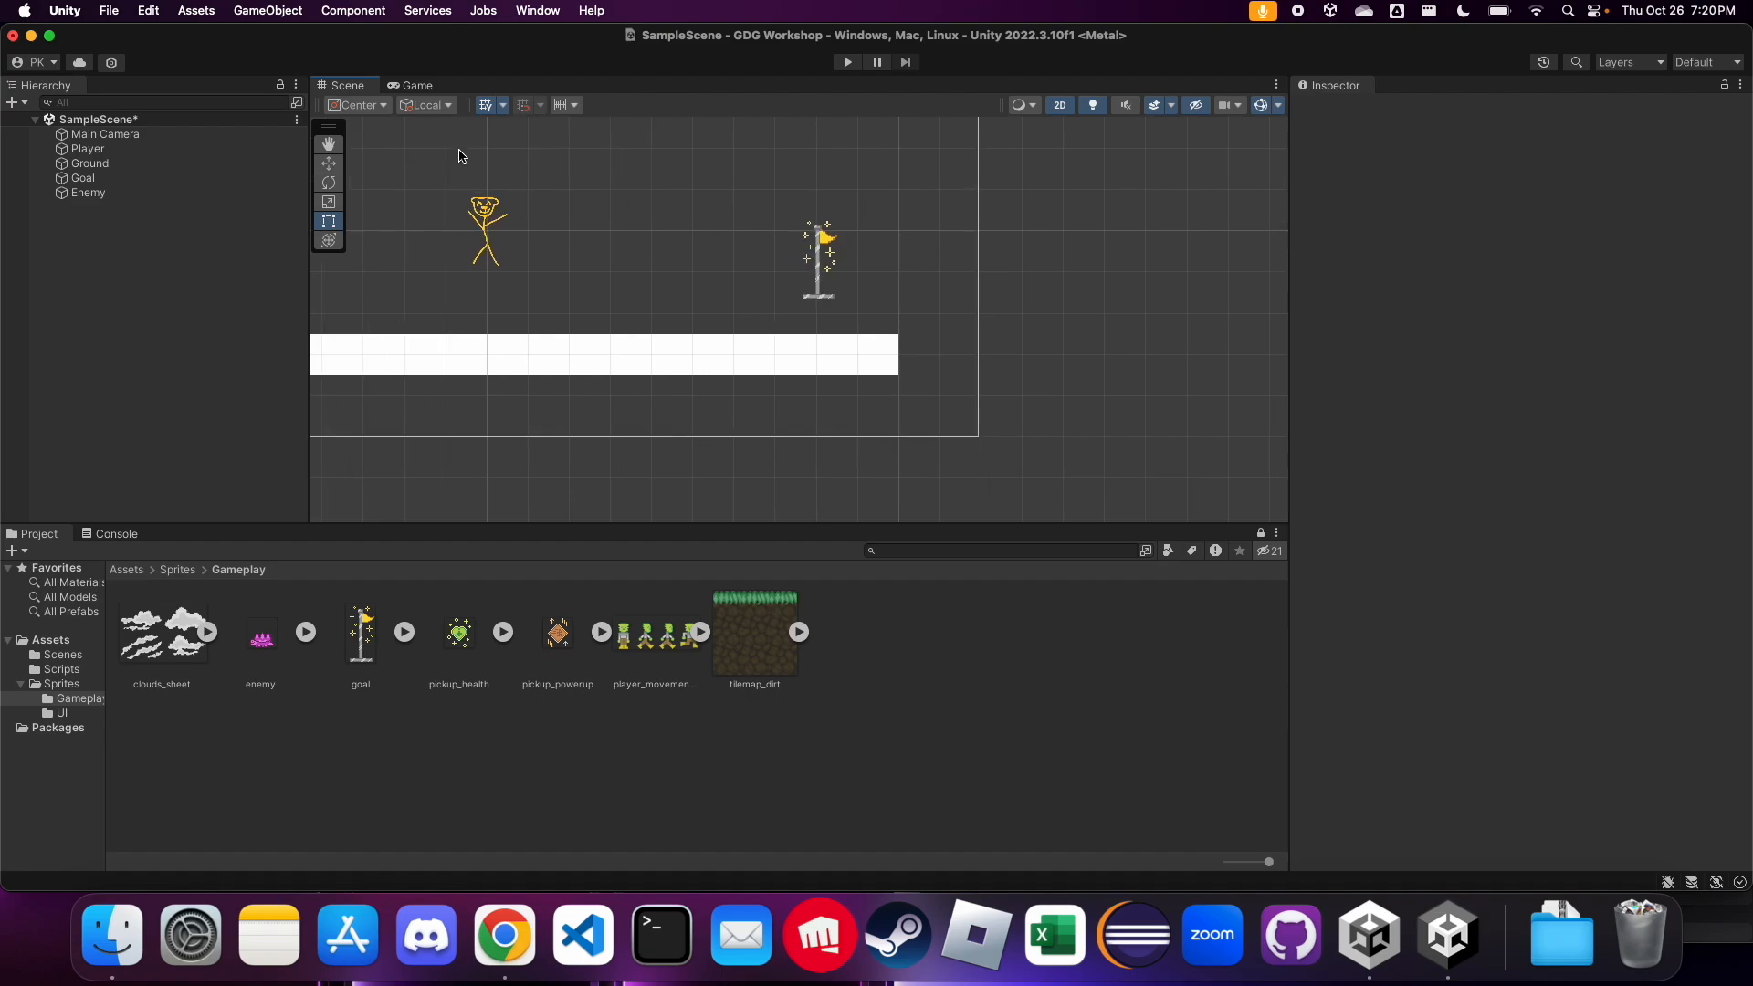
# Move the Goal object down to rest on the ground at about X 7.97, Y -1.5, and frame the Player in the scene
pyautogui.click(118, 178)
pyautogui.press('f')
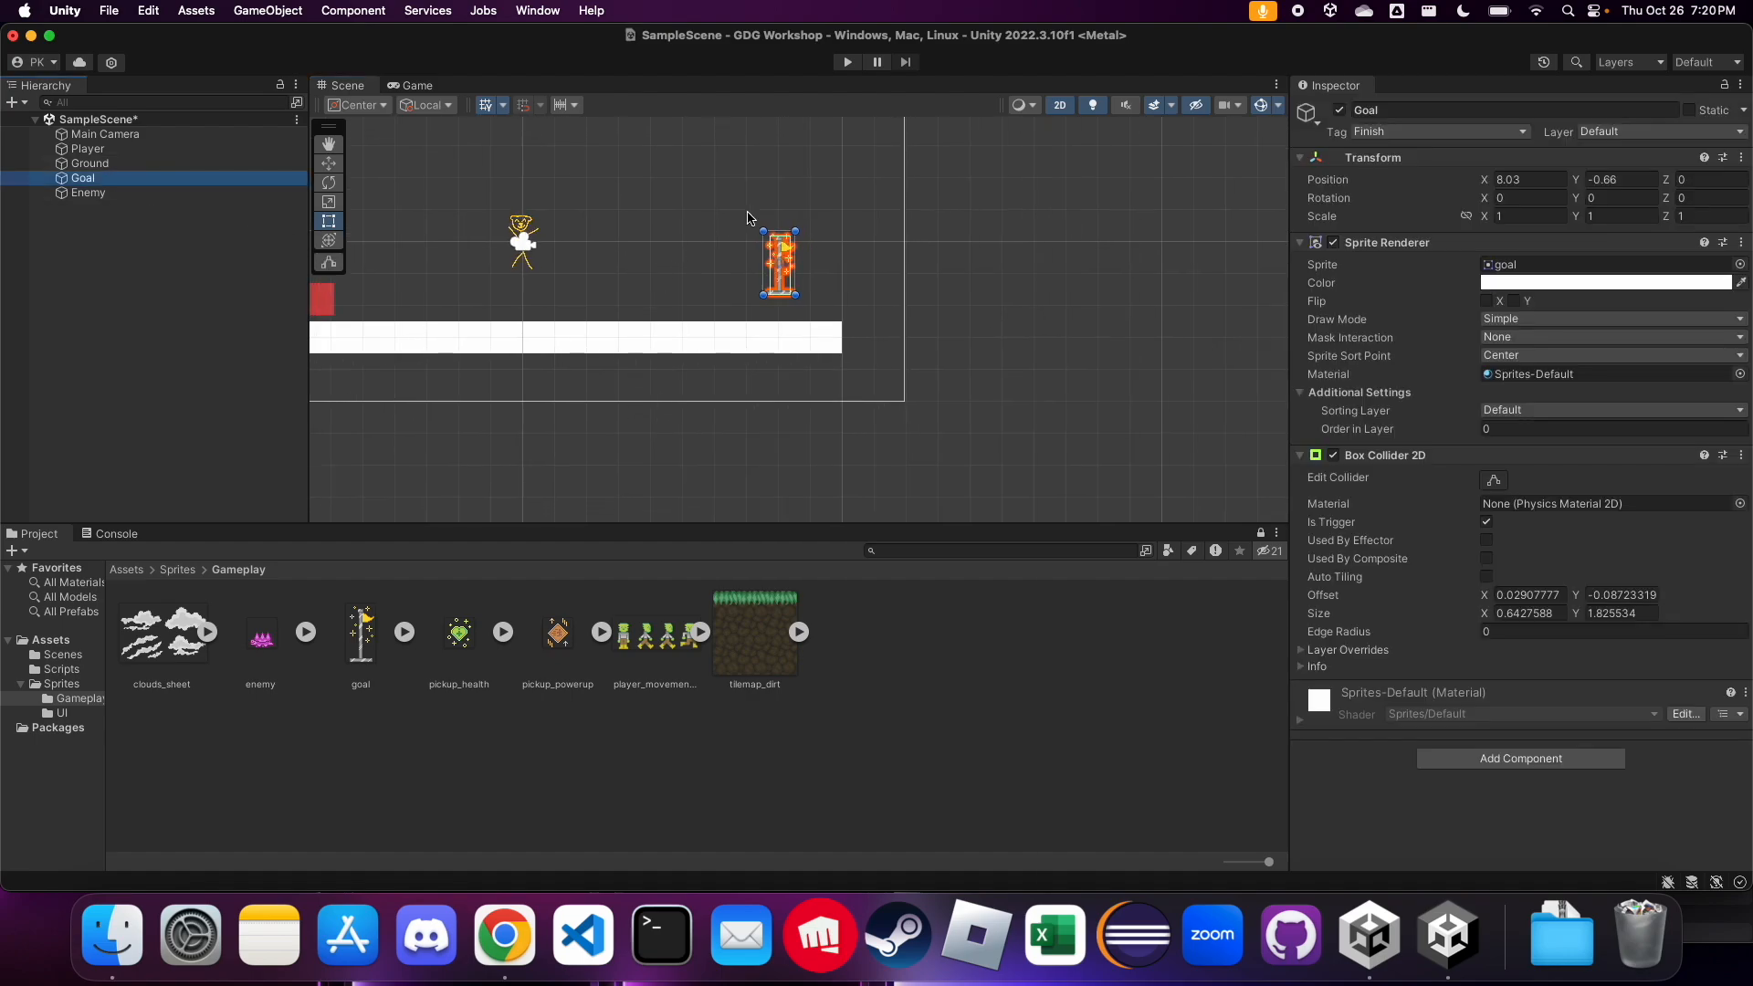
pyautogui.click(329, 163)
pyautogui.moveTo(836, 347); pyautogui.dragTo(834, 419)
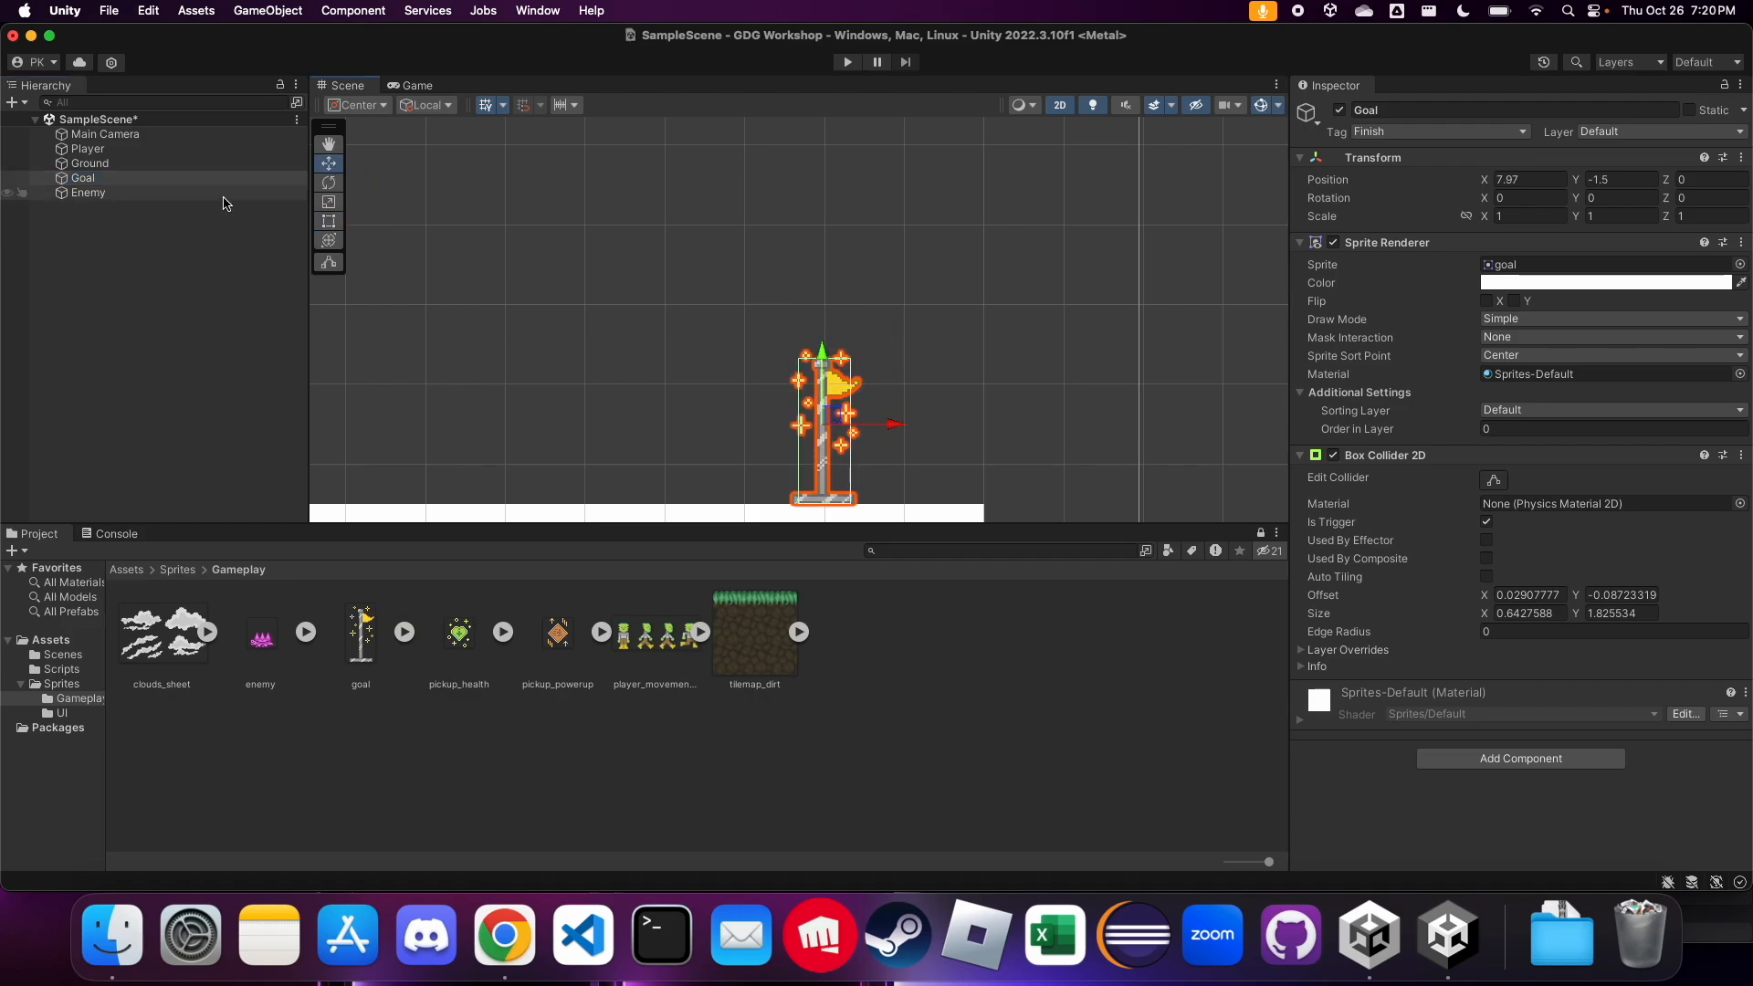
pyautogui.click(137, 149)
pyautogui.press('f')
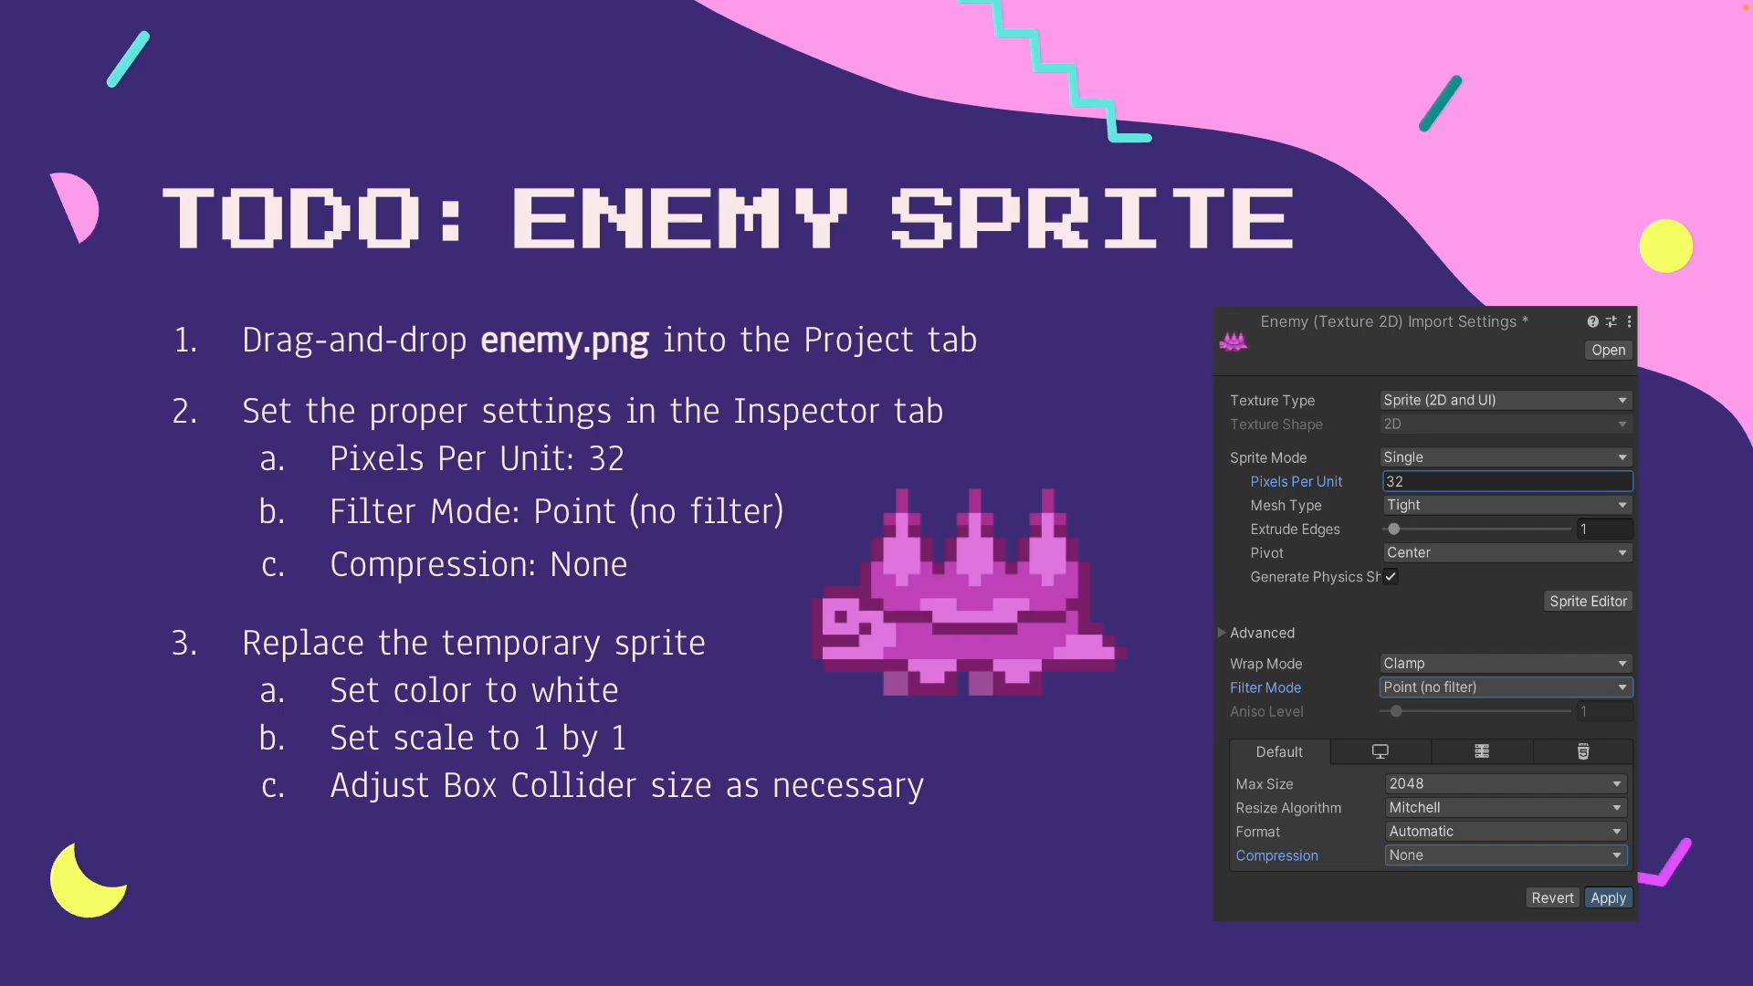
# Switch from the slides back to Unity and replace the Enemy object's sprite with the enemy sprite from the Gameplay folder
pyautogui.hotkey('ctrl', 'Left')
pyautogui.hotkey('ctrl', 'Right')
pyautogui.hotkey('ctrl', 'Right')
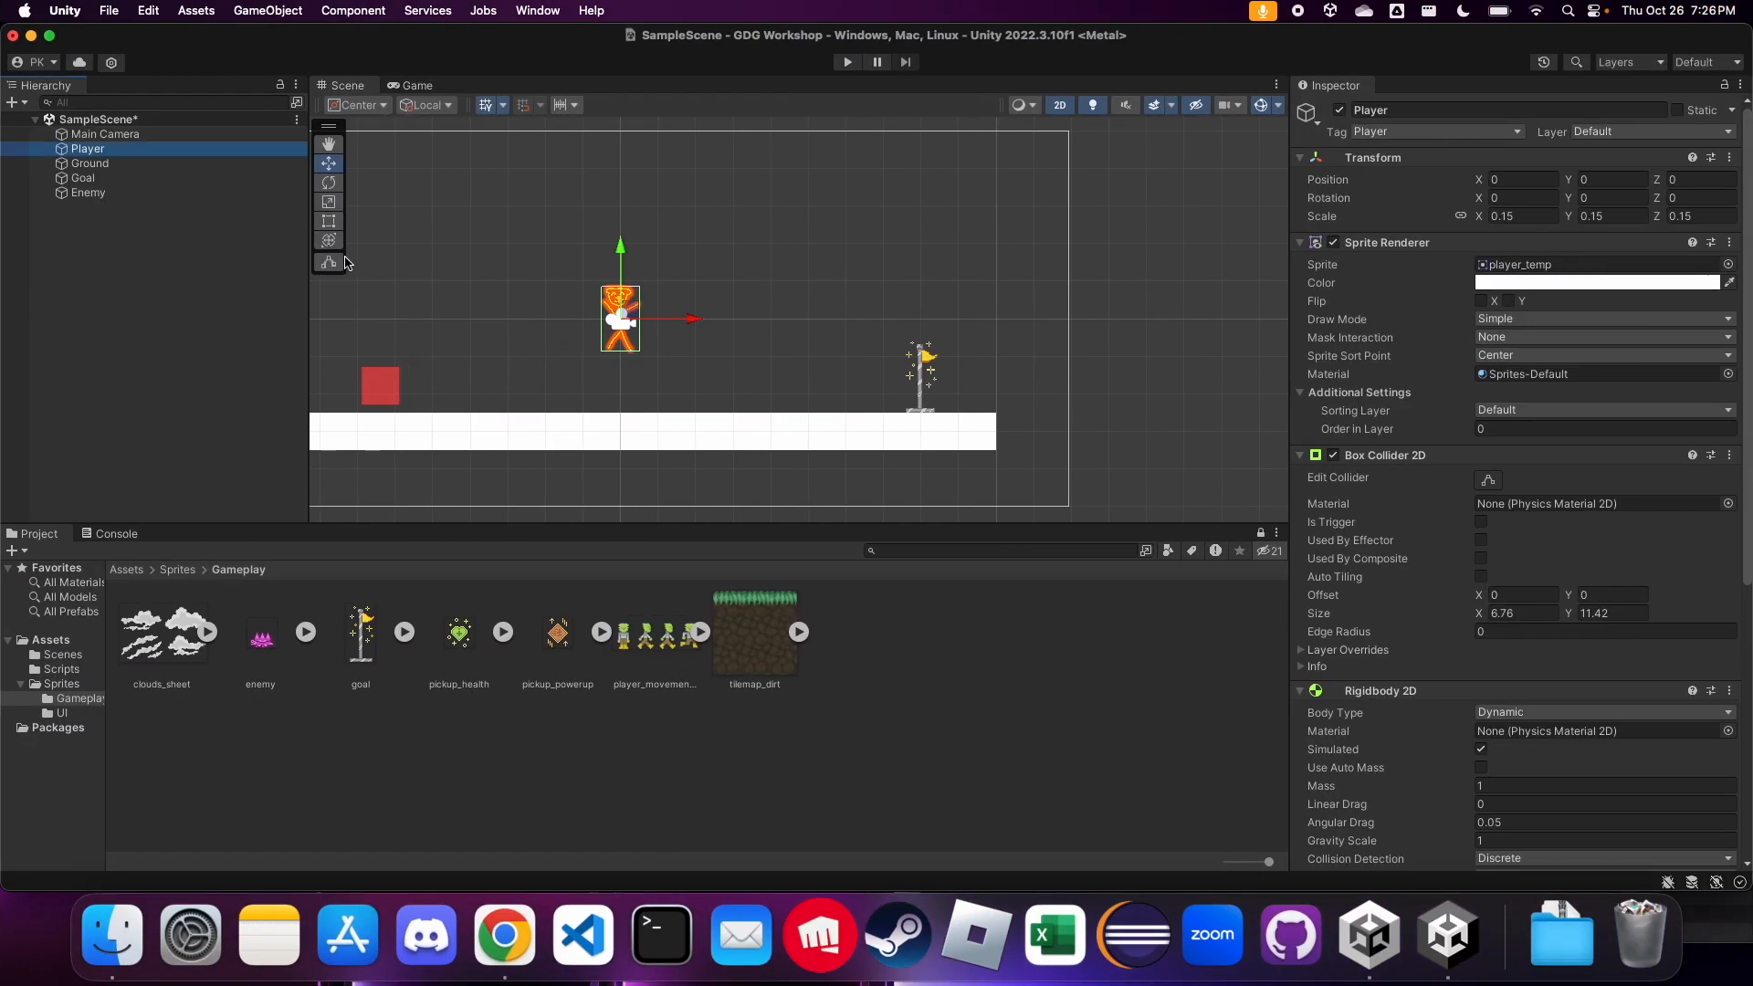
pyautogui.click(88, 193)
pyautogui.click(269, 645)
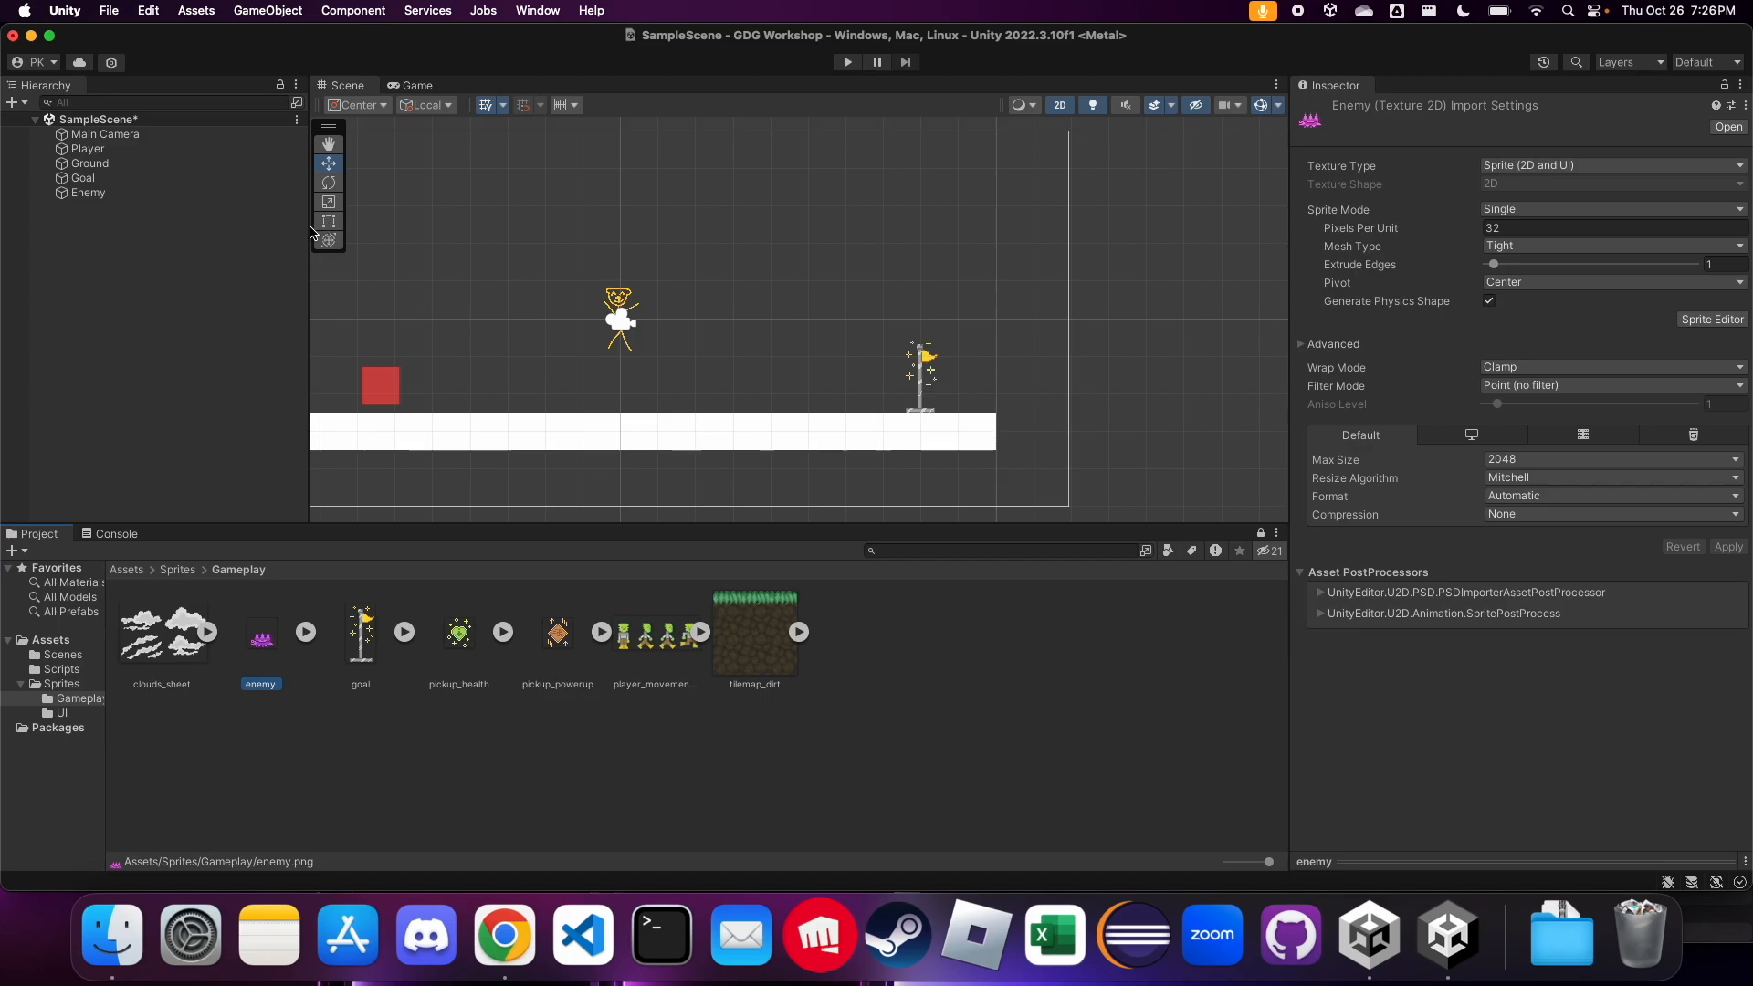
pyautogui.click(107, 200)
pyautogui.moveTo(265, 646); pyautogui.dragTo(1542, 275)
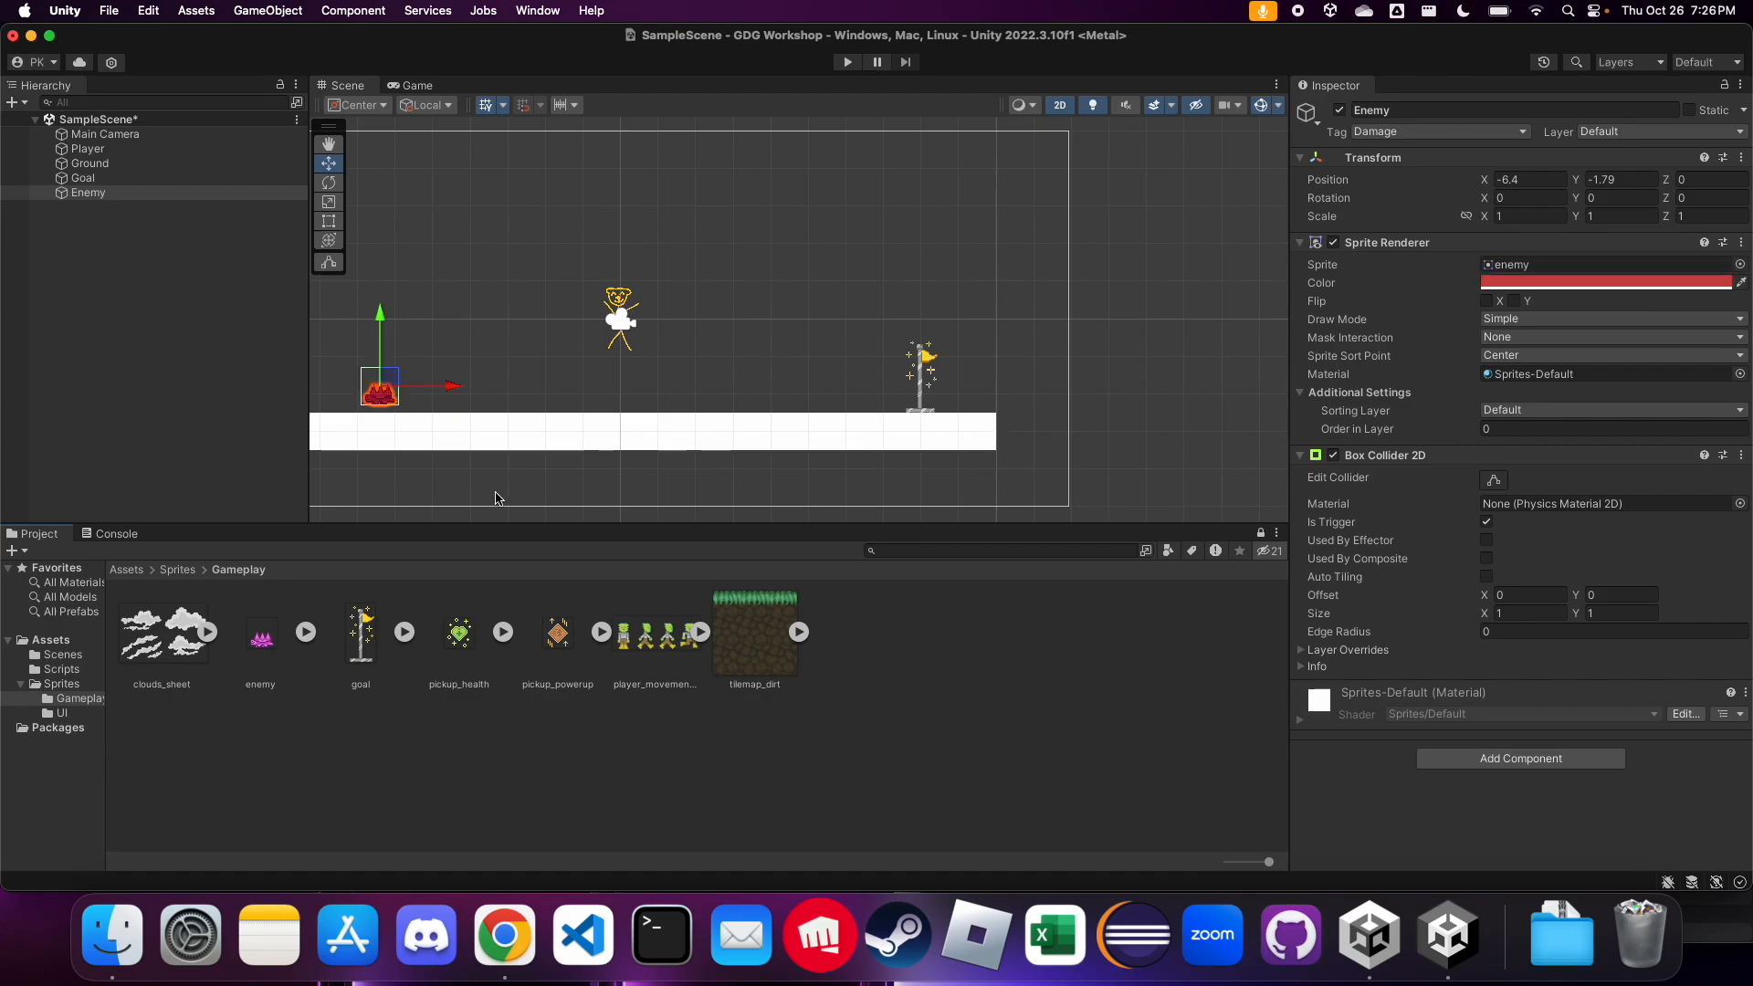
# Set the Enemy's Sprite Renderer color to white (FFFFFF), deselect it, and inspect the sprite up close in the scene
pyautogui.scroll(5, 342, 413)
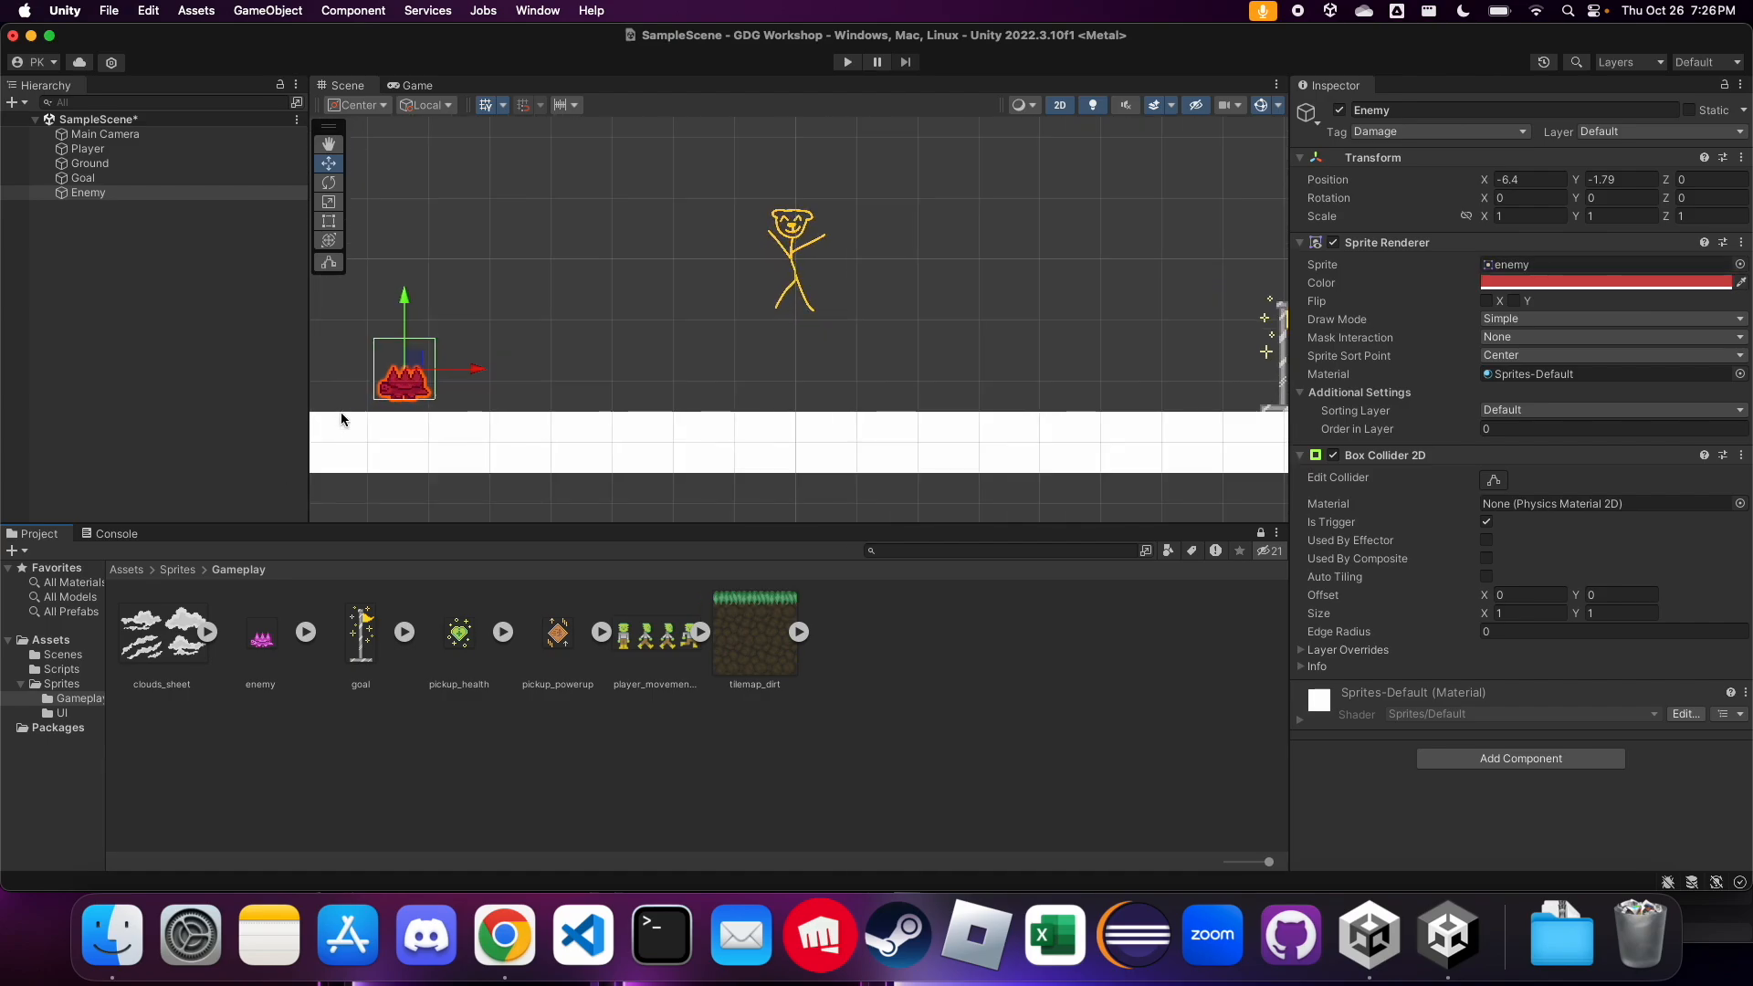
pyautogui.click(1489, 284)
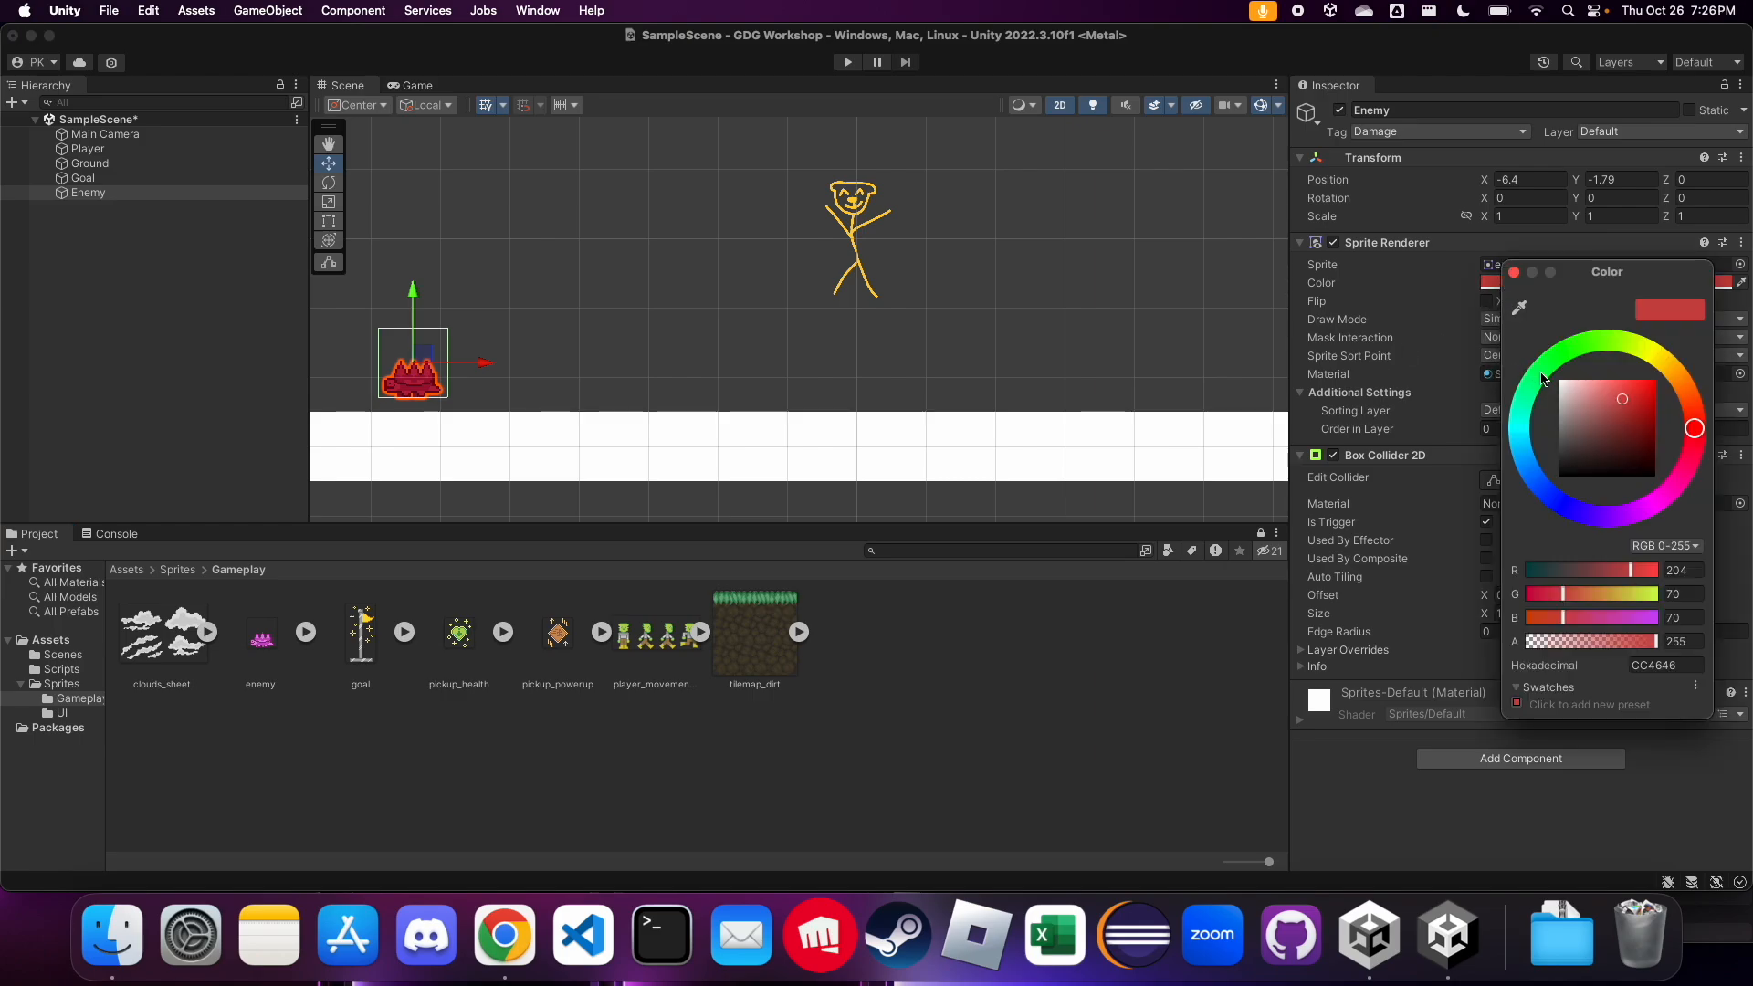
pyautogui.click(1564, 383)
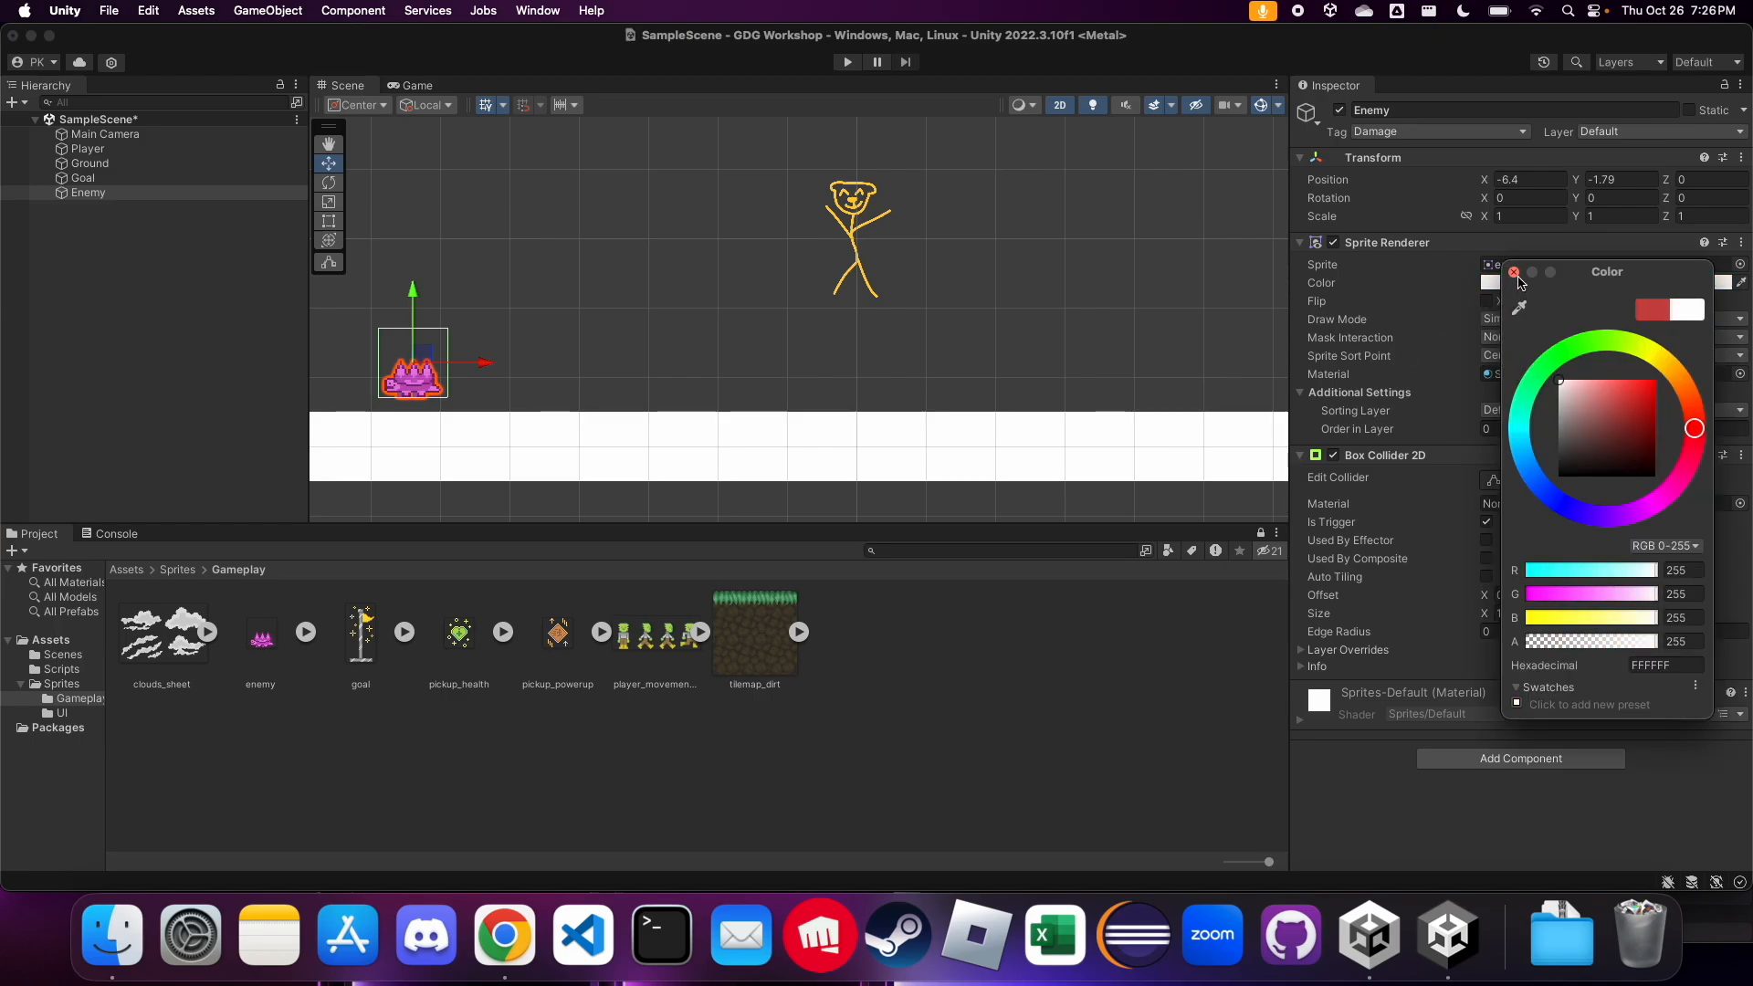
pyautogui.click(1514, 272)
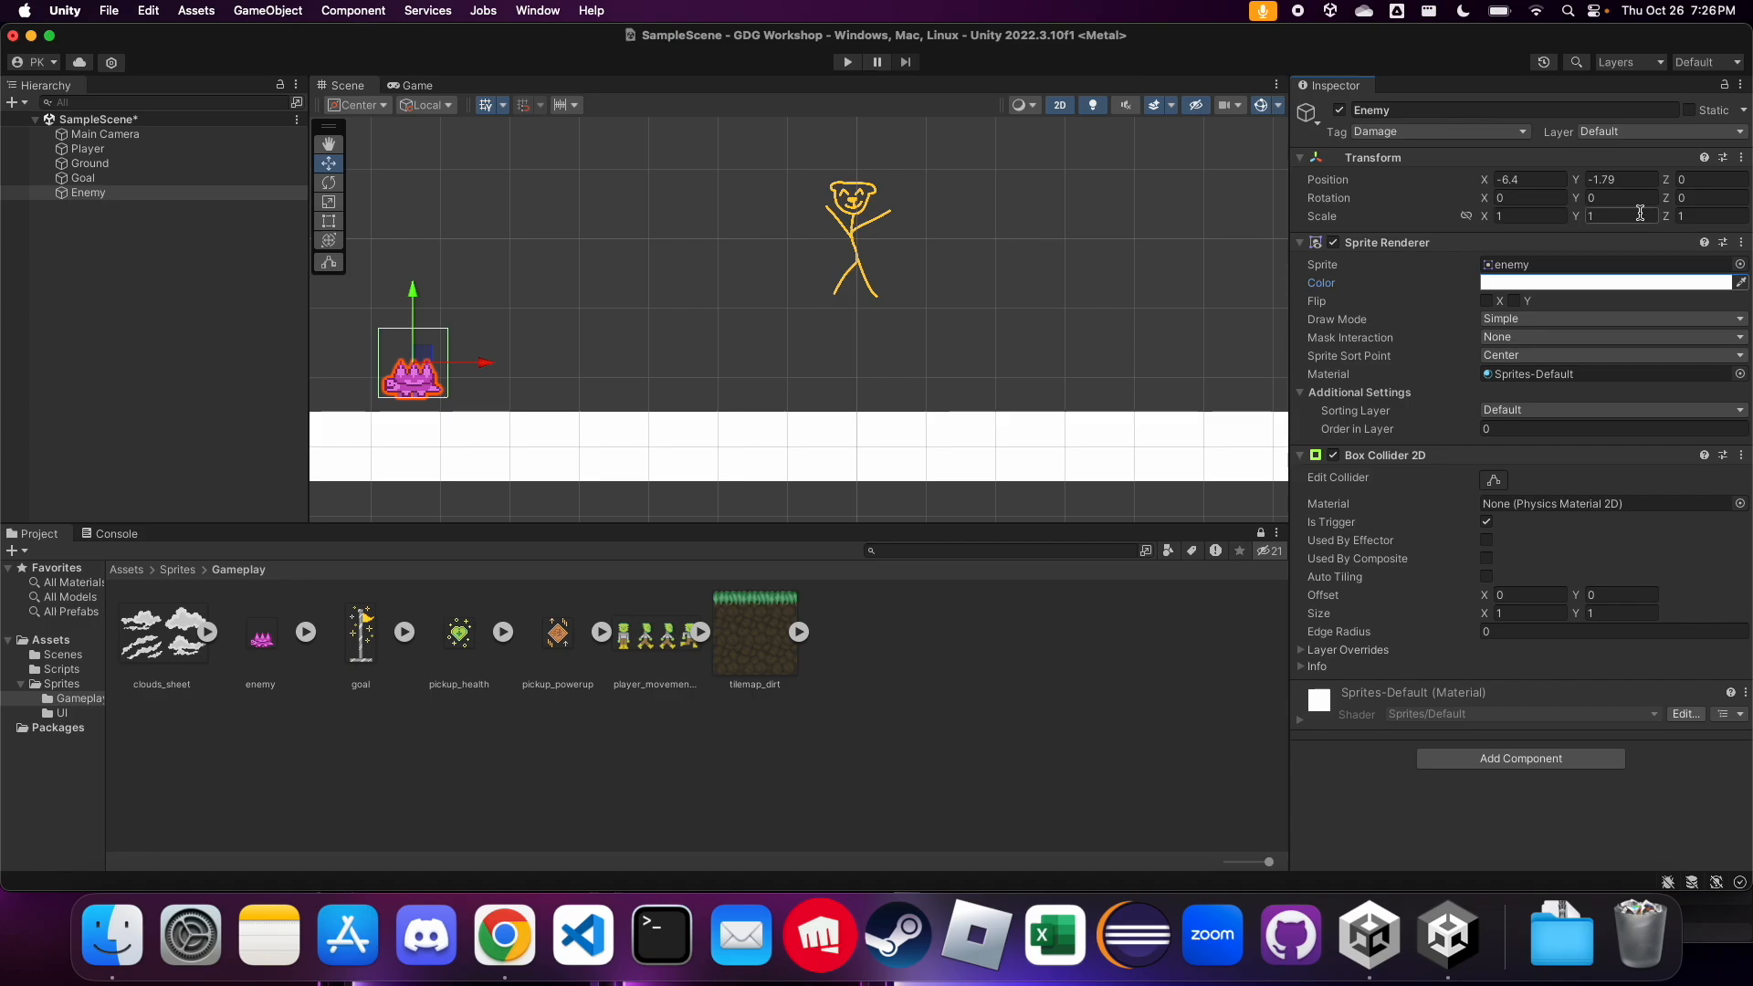
pyautogui.click(720, 363)
pyautogui.scroll(-3, 473, 403)
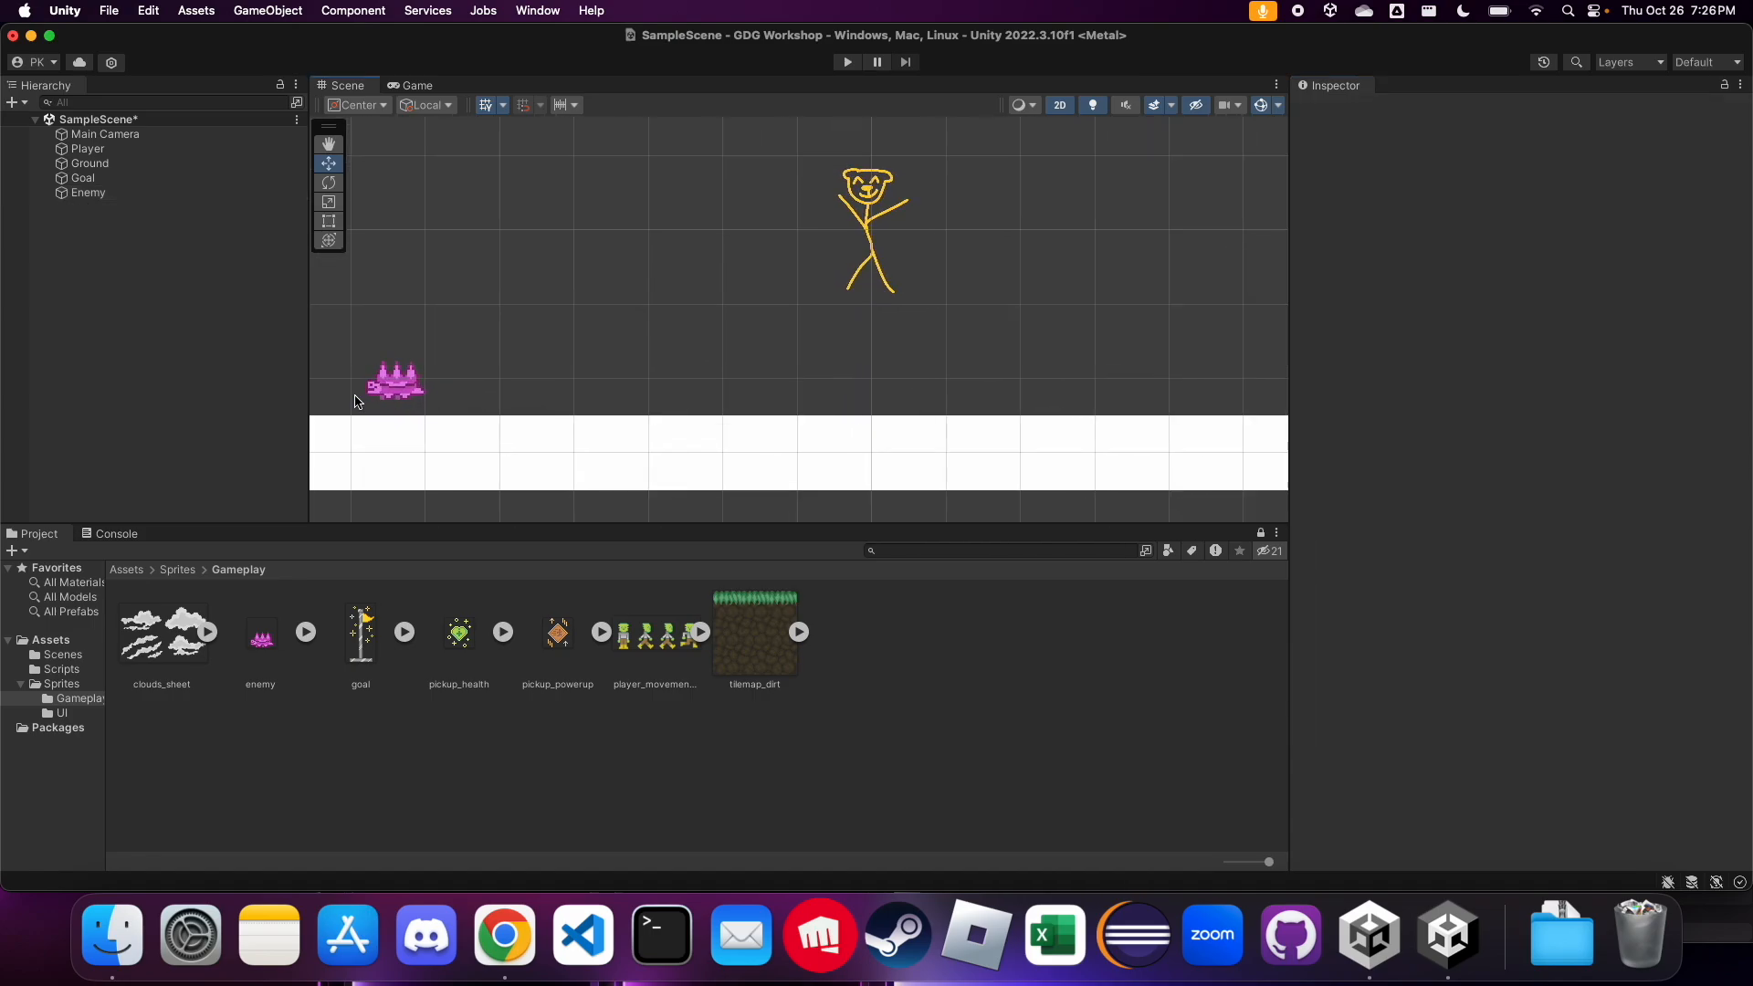
pyautogui.scroll(5, 357, 400)
pyautogui.scroll(2, 356, 402)
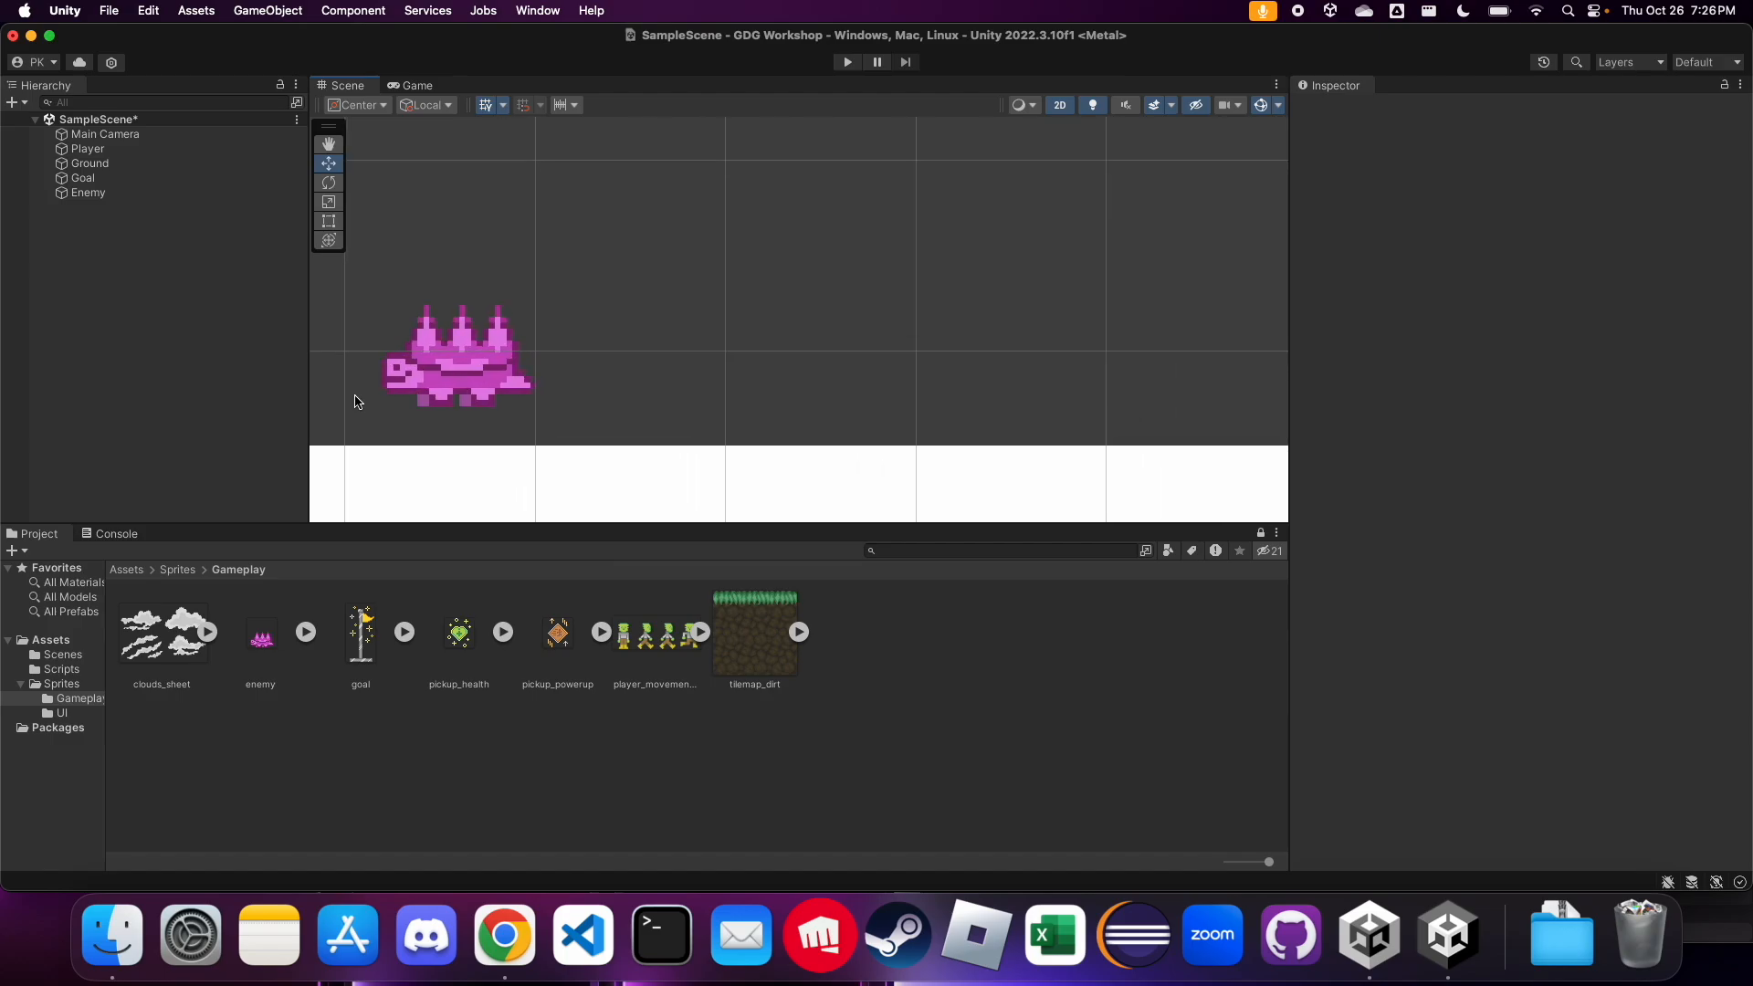
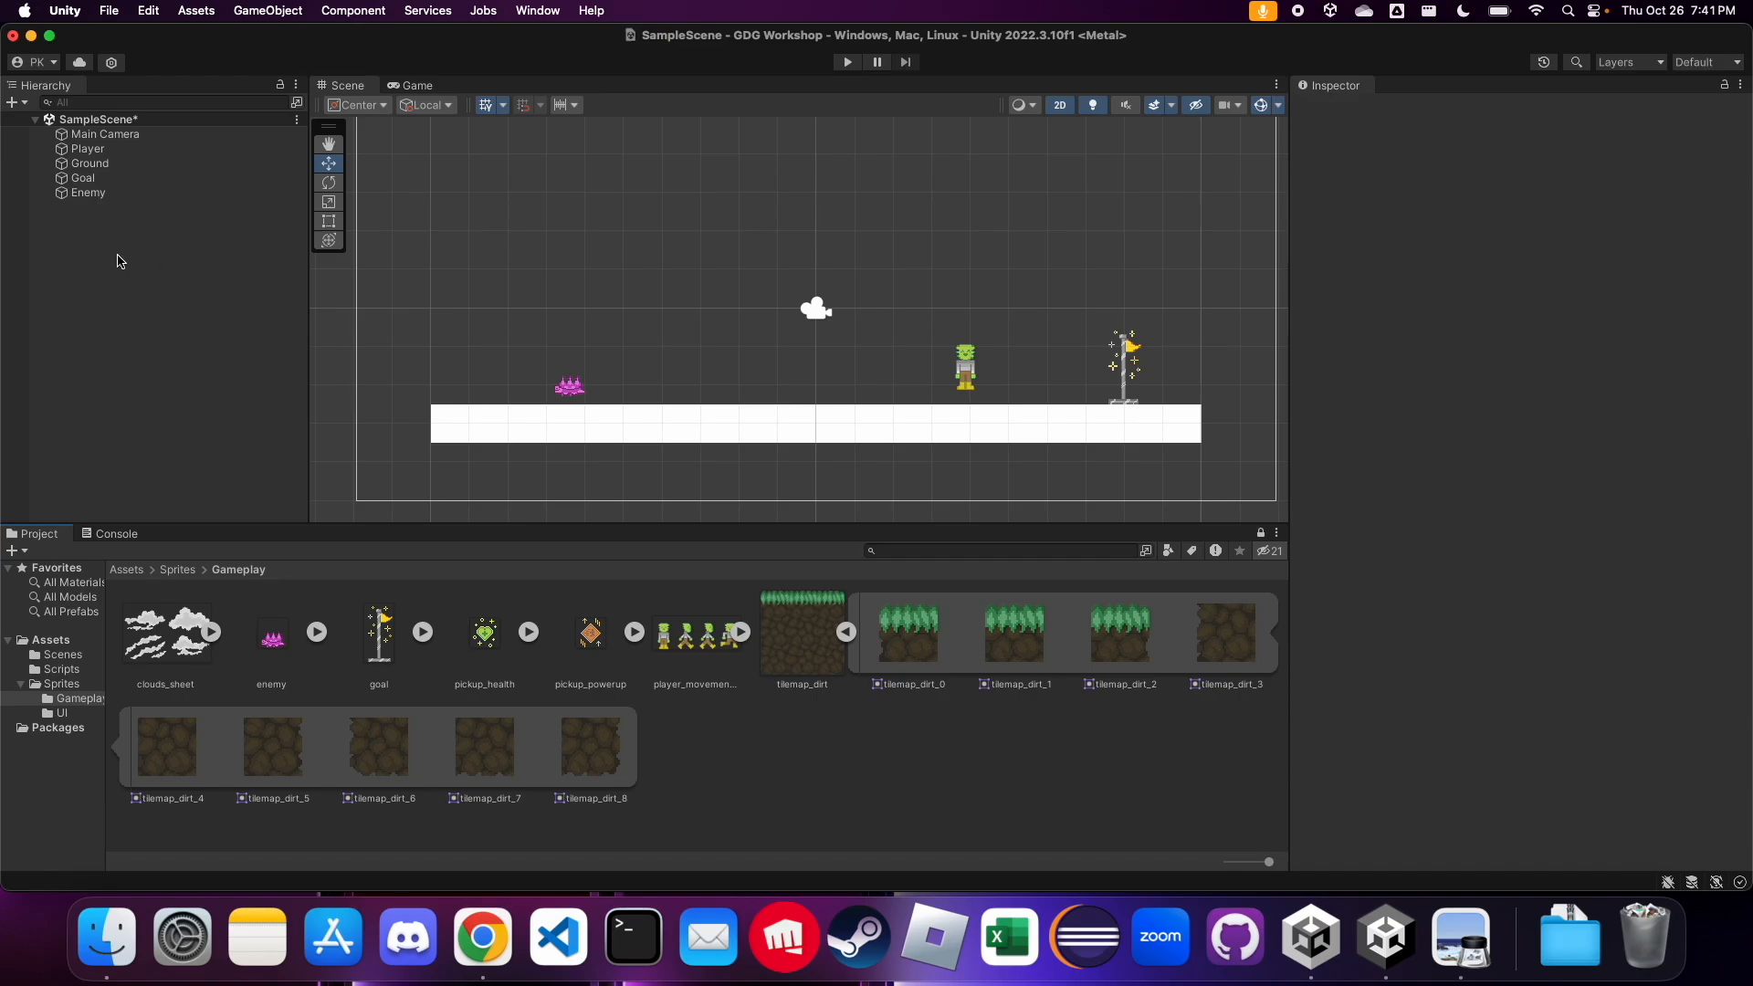
# Add a rectangular 2D tilemap object to the SampleScene hierarchy
pyautogui.click(121, 300)
pyautogui.rightClick(101, 271)
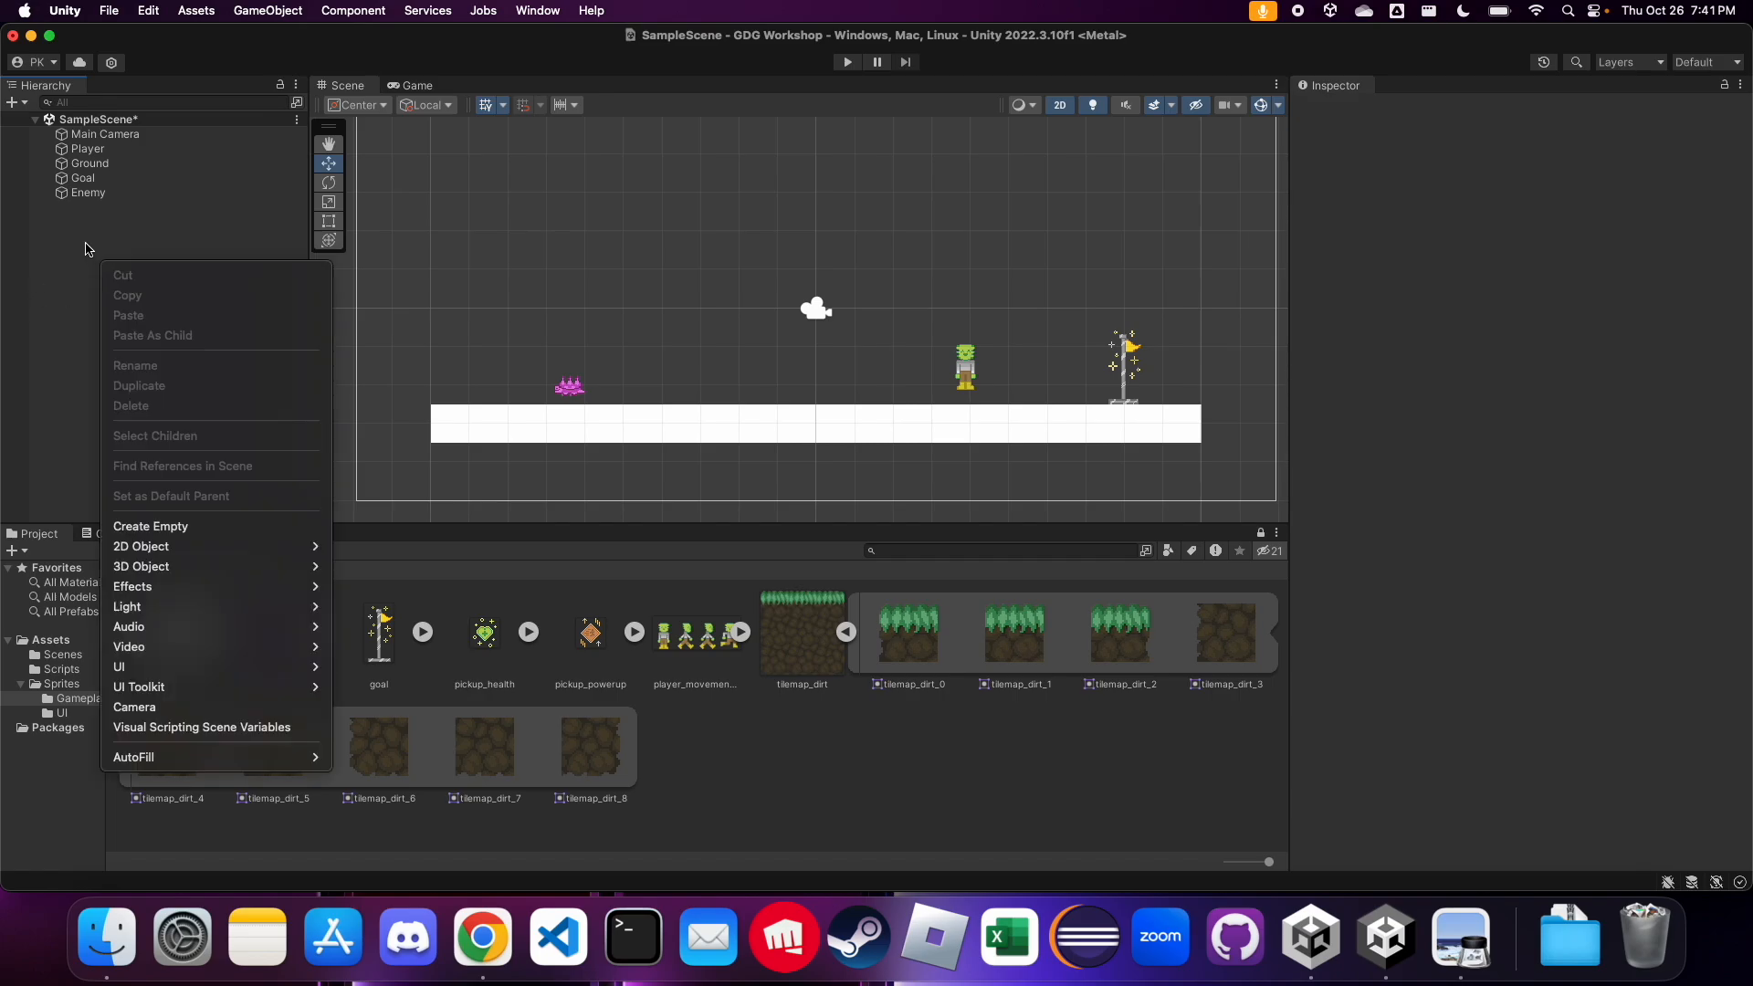
pyautogui.click(87, 256)
pyautogui.click(16, 104)
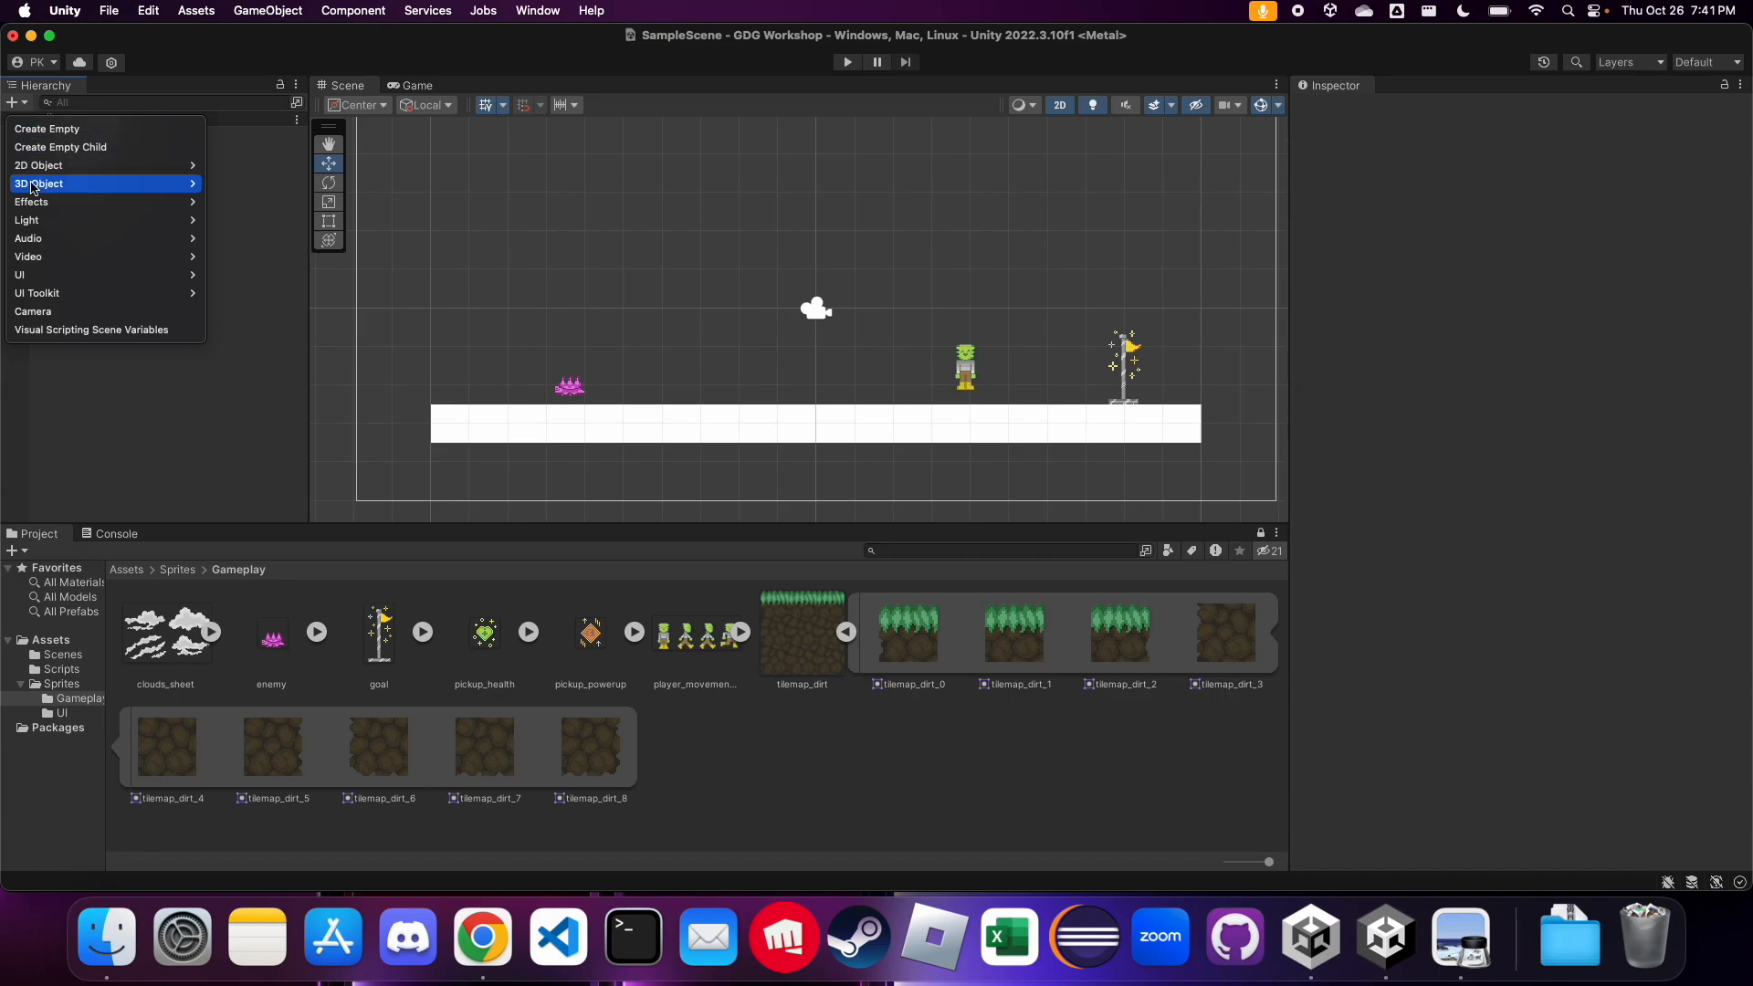
pyautogui.moveTo(81, 170)
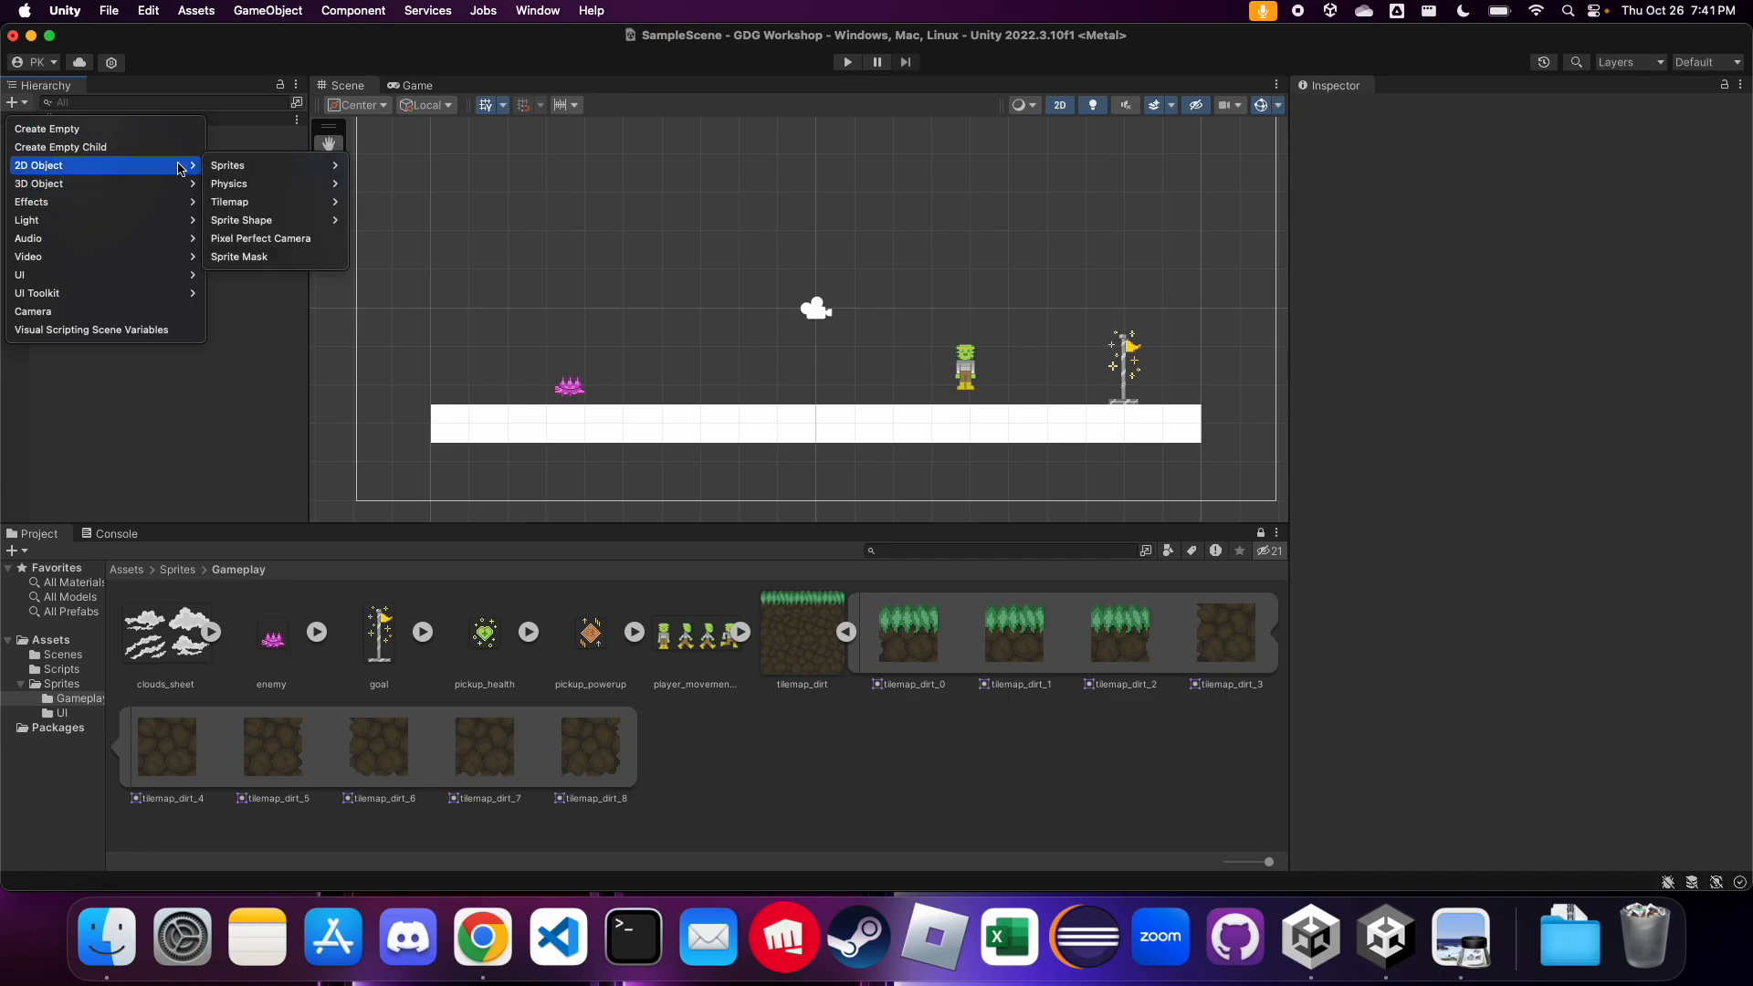
pyautogui.moveTo(260, 209)
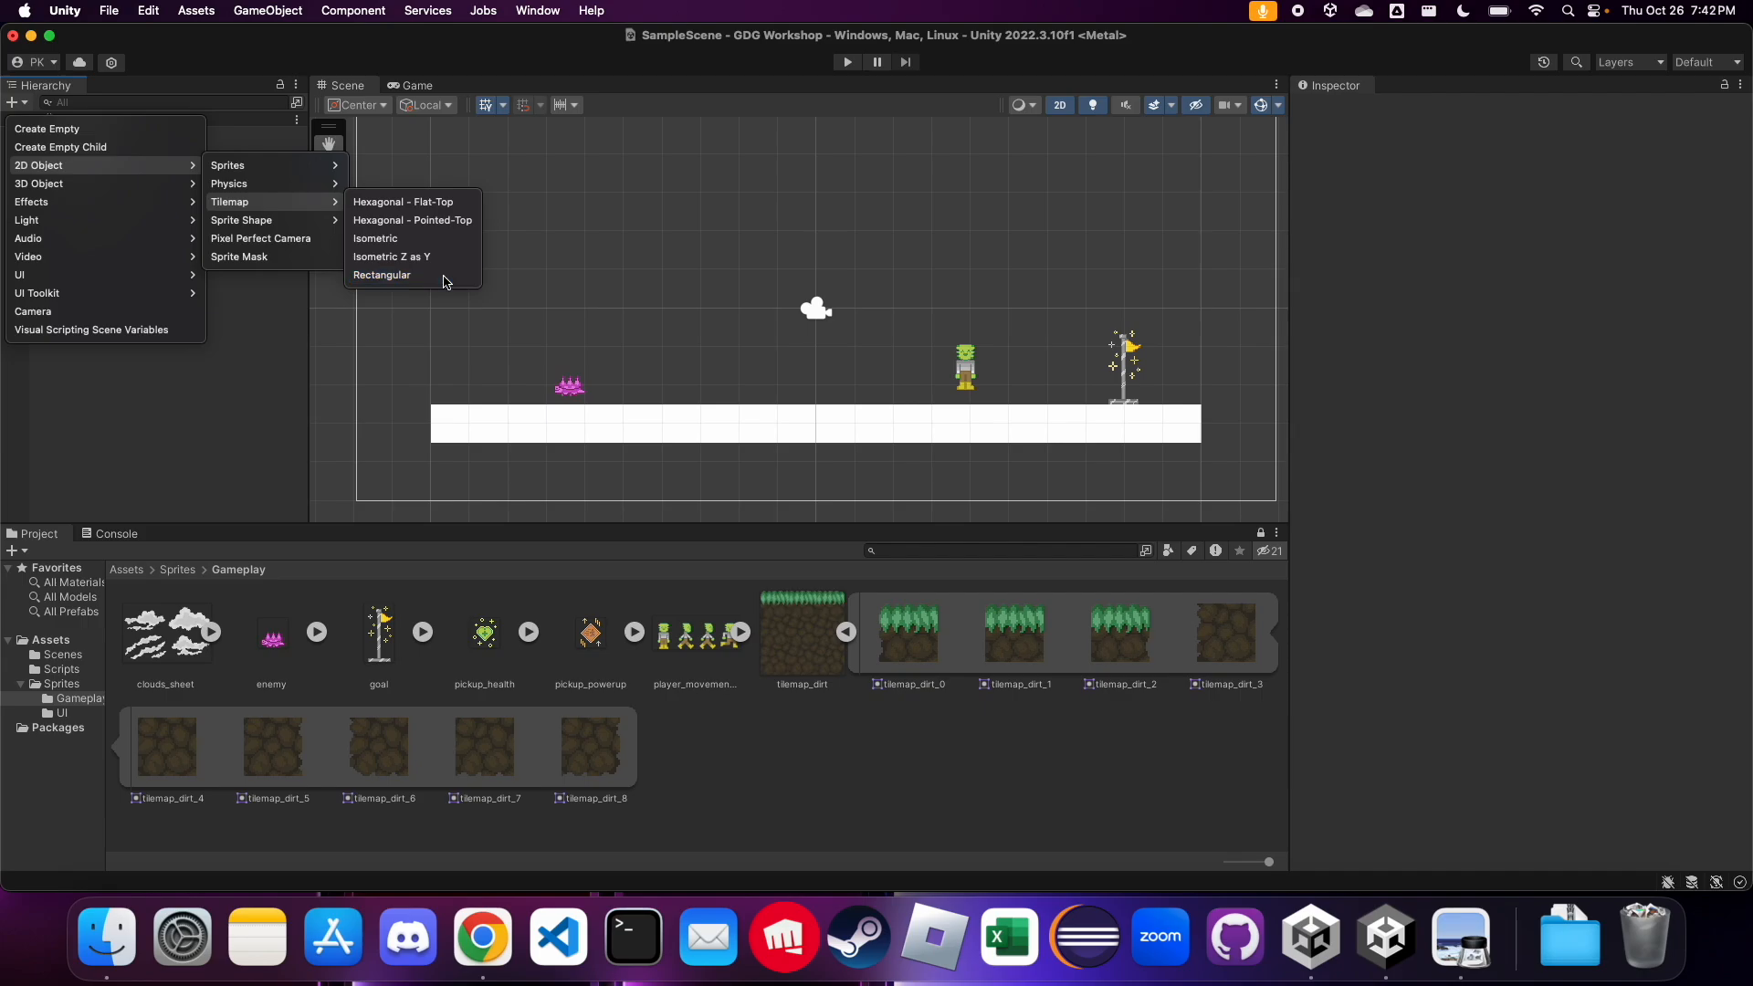
pyautogui.click(447, 275)
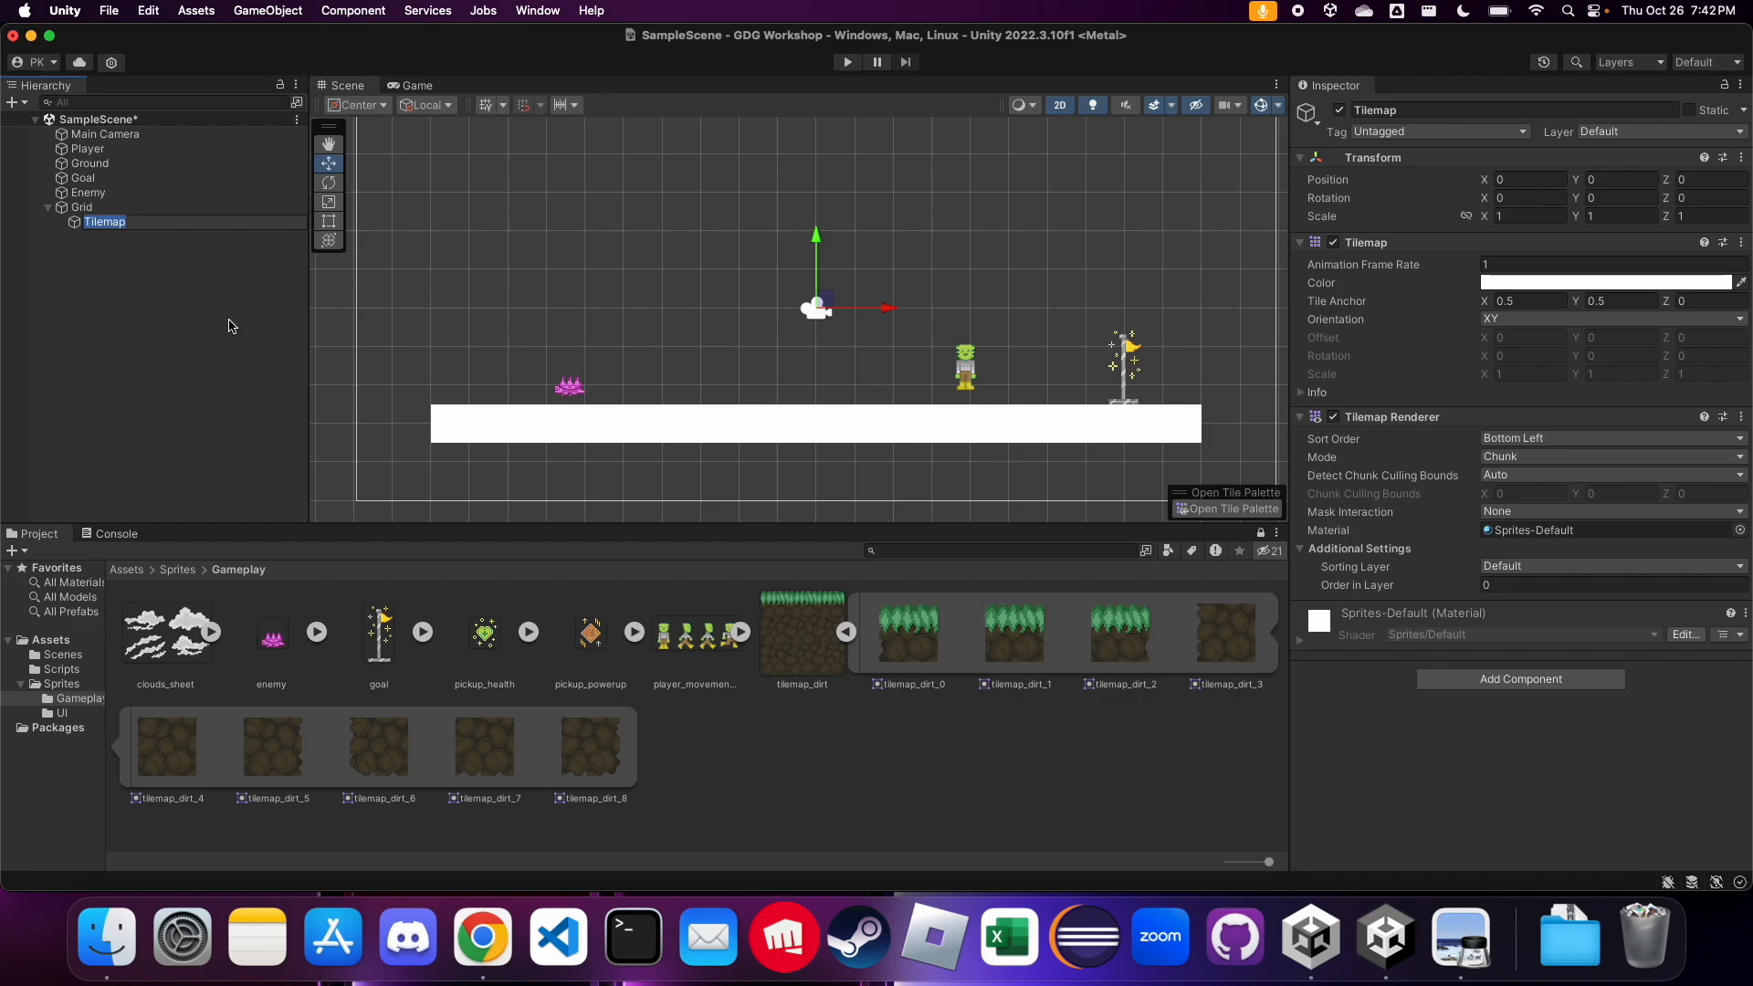
# Name the new tilemap object under the Grid "Ground"
pyautogui.write('Gruond')
pyautogui.press('BackSpace')
pyautogui.press('BackSpace')
pyautogui.press('BackSpace')
pyautogui.press('BackSpace')
pyautogui.write('ound')
pyautogui.press('Return')
# Try an X cell size of 2 on the Grid object and set it back to 1
pyautogui.click(112, 216)
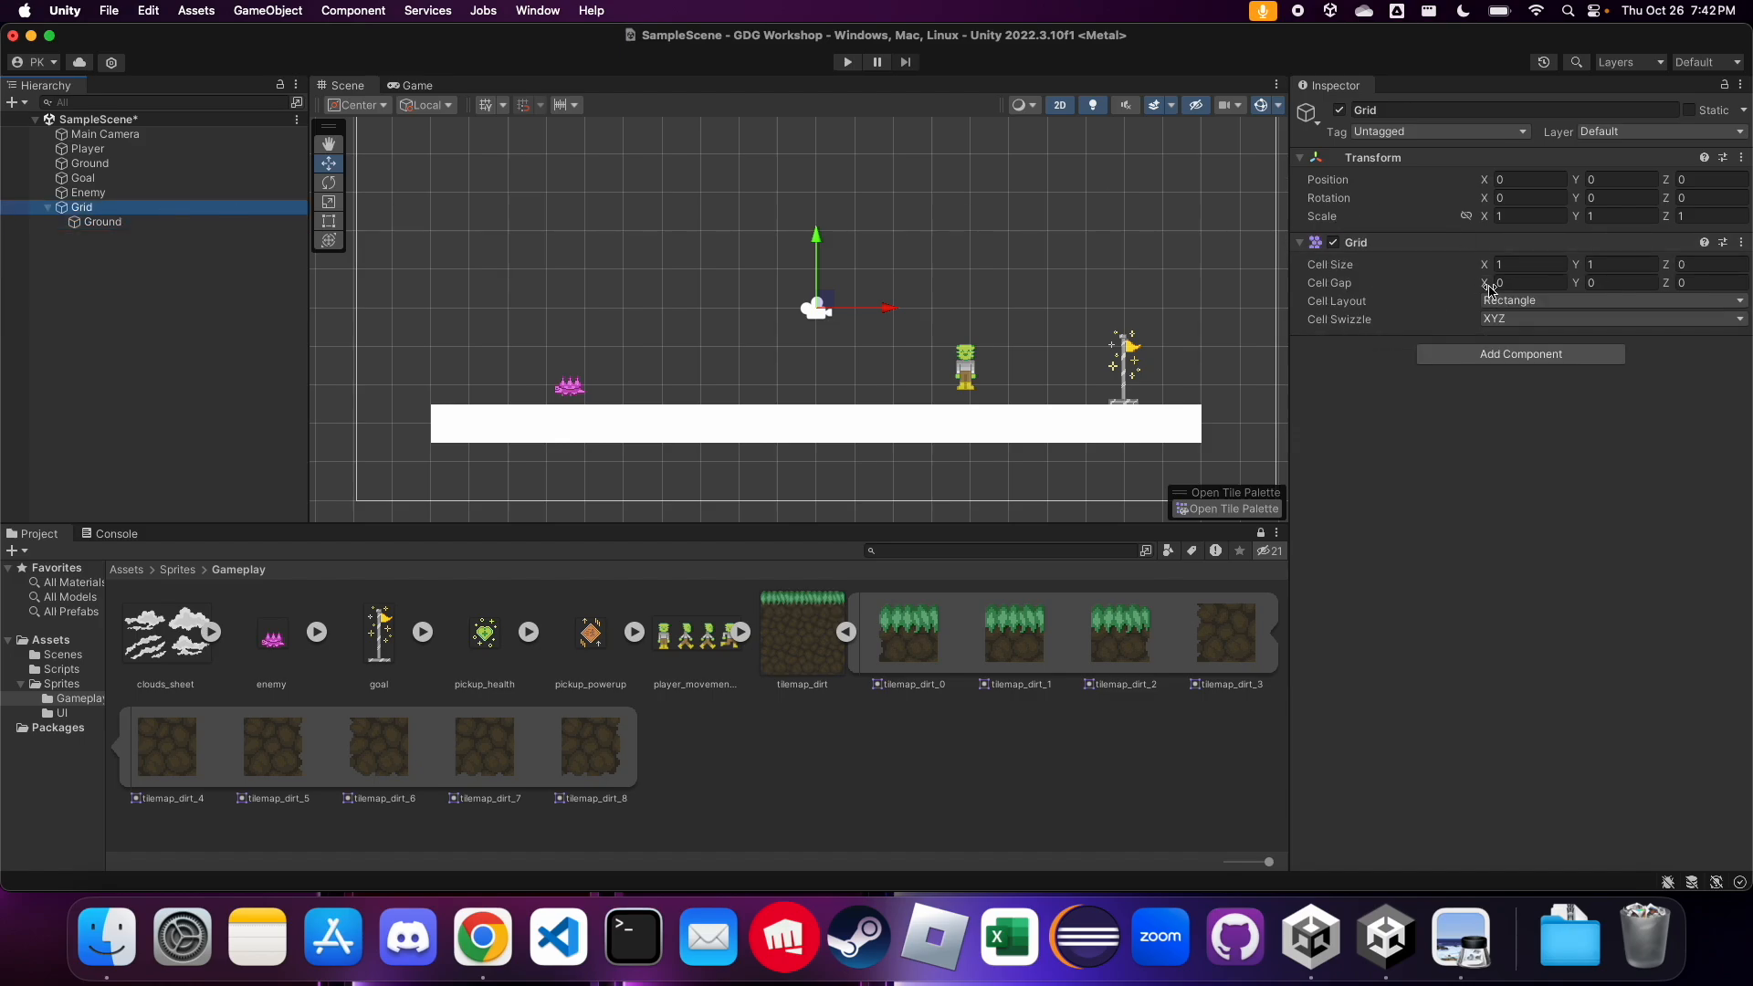
pyautogui.click(1617, 264)
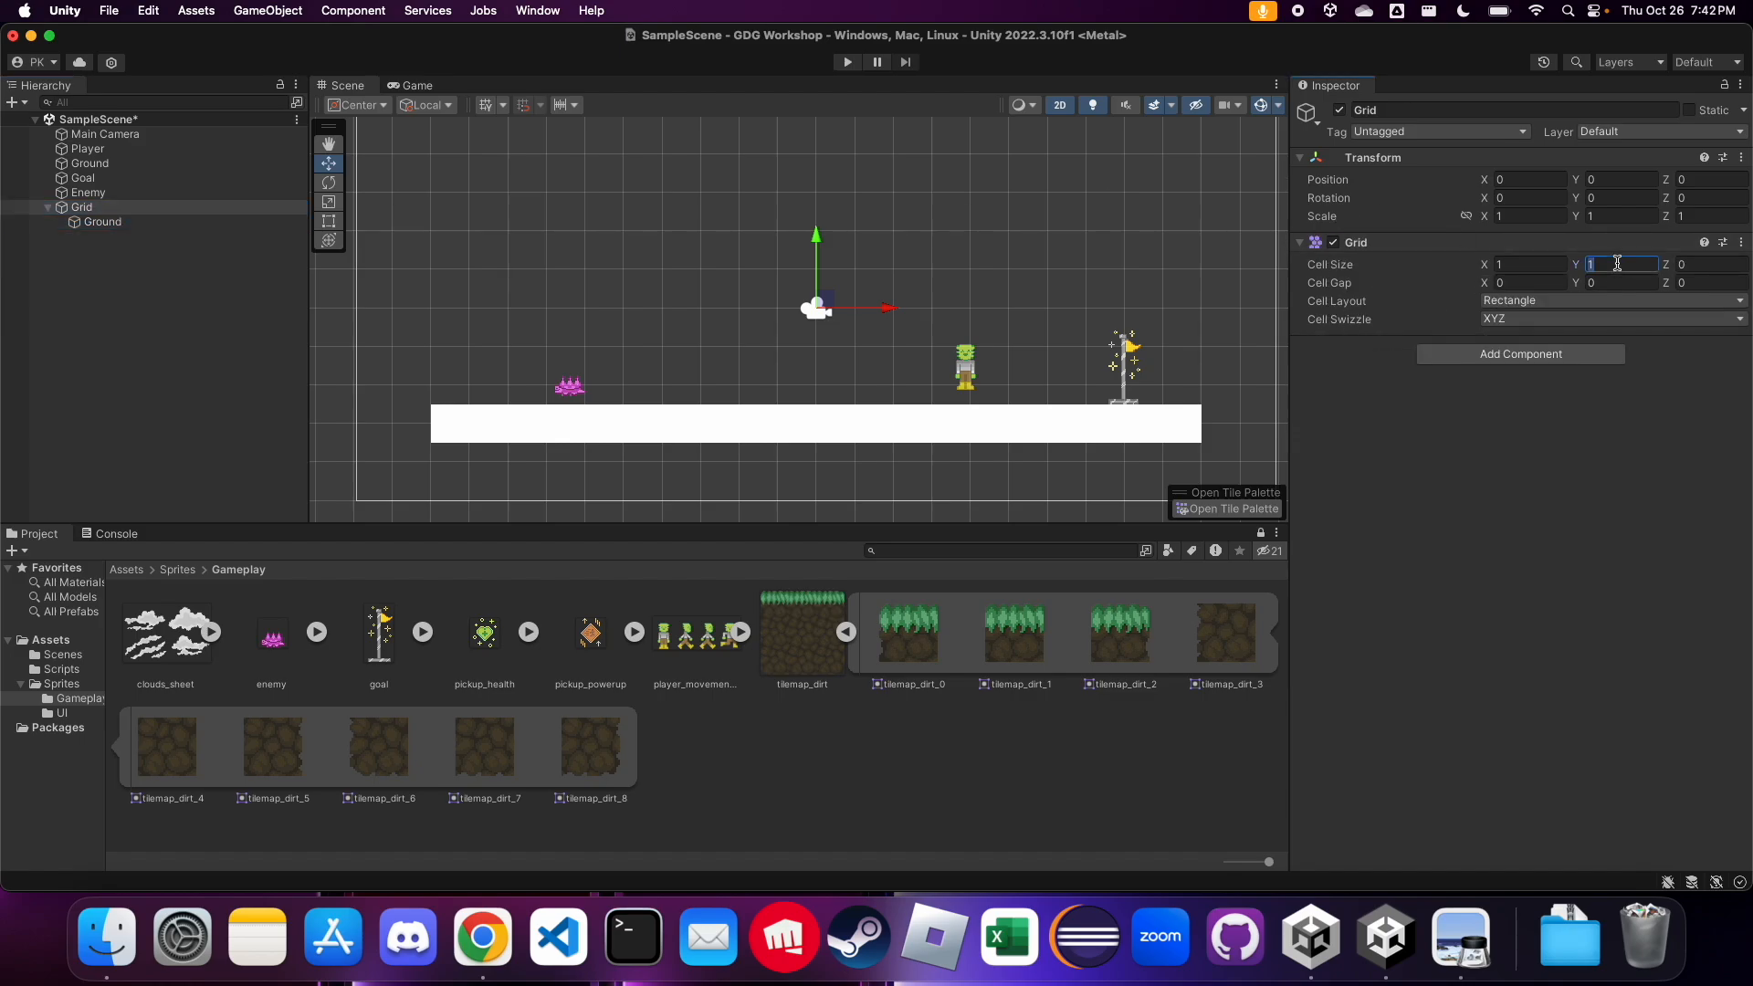
pyautogui.click(1553, 260)
pyautogui.write('2')
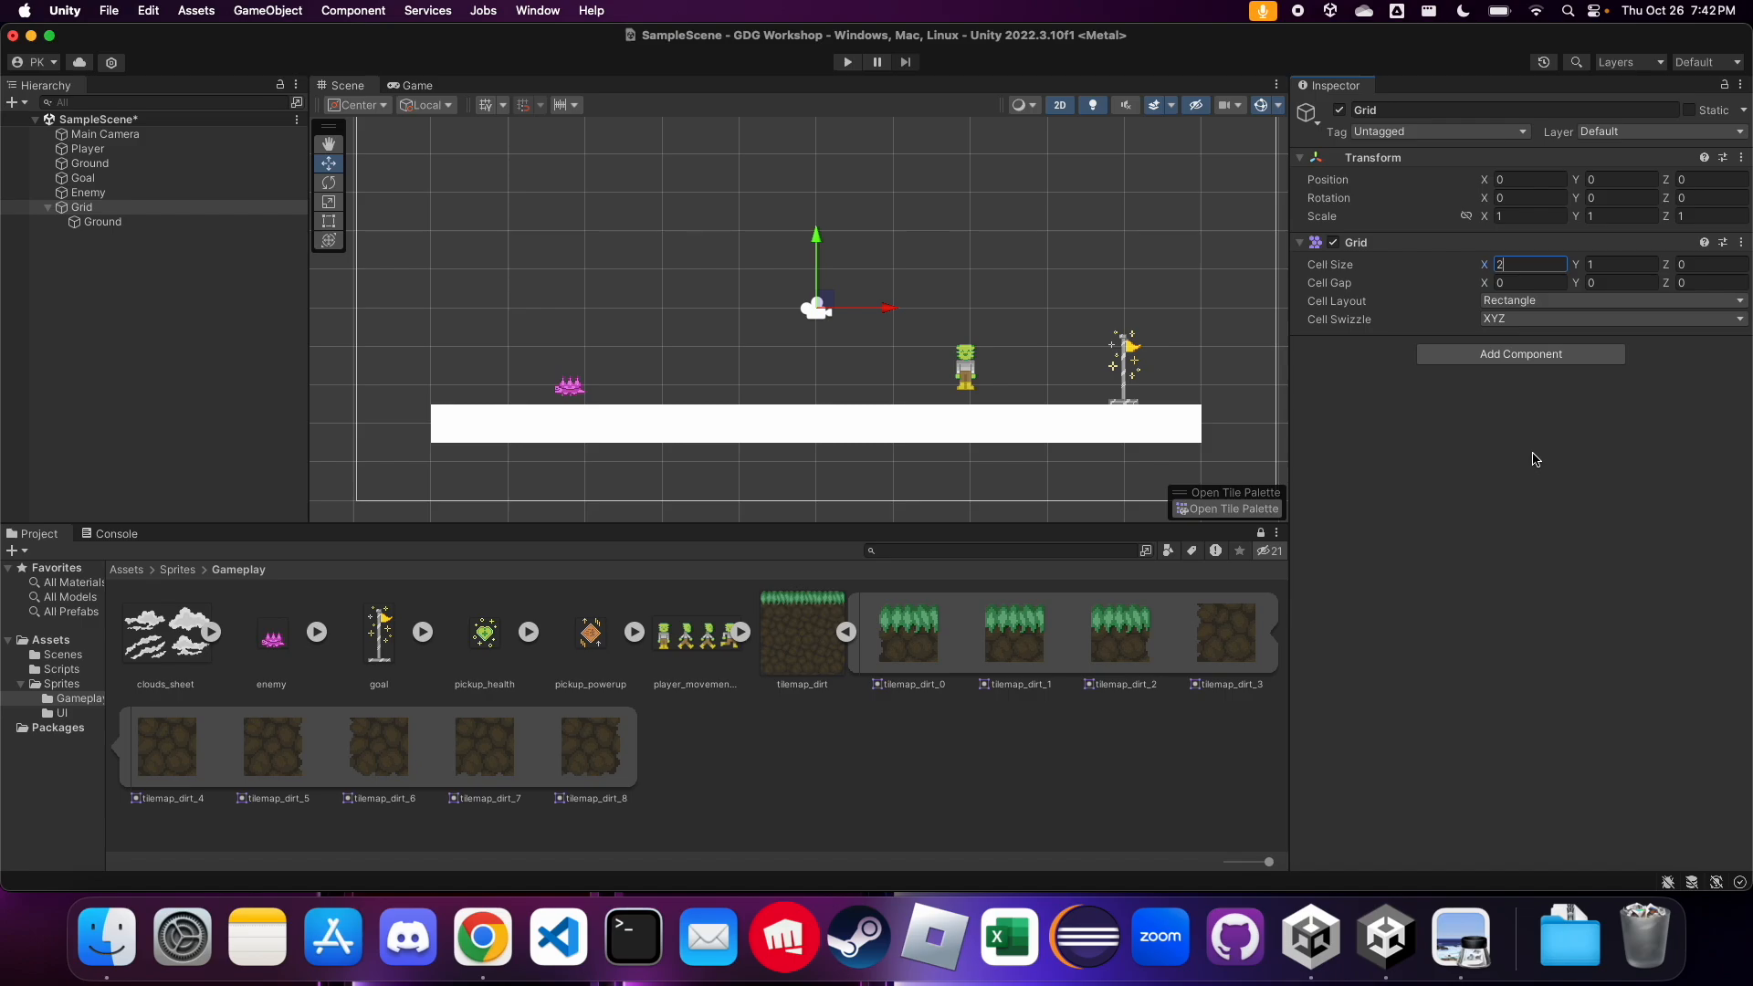
pyautogui.press('BackSpace')
pyautogui.write('1')
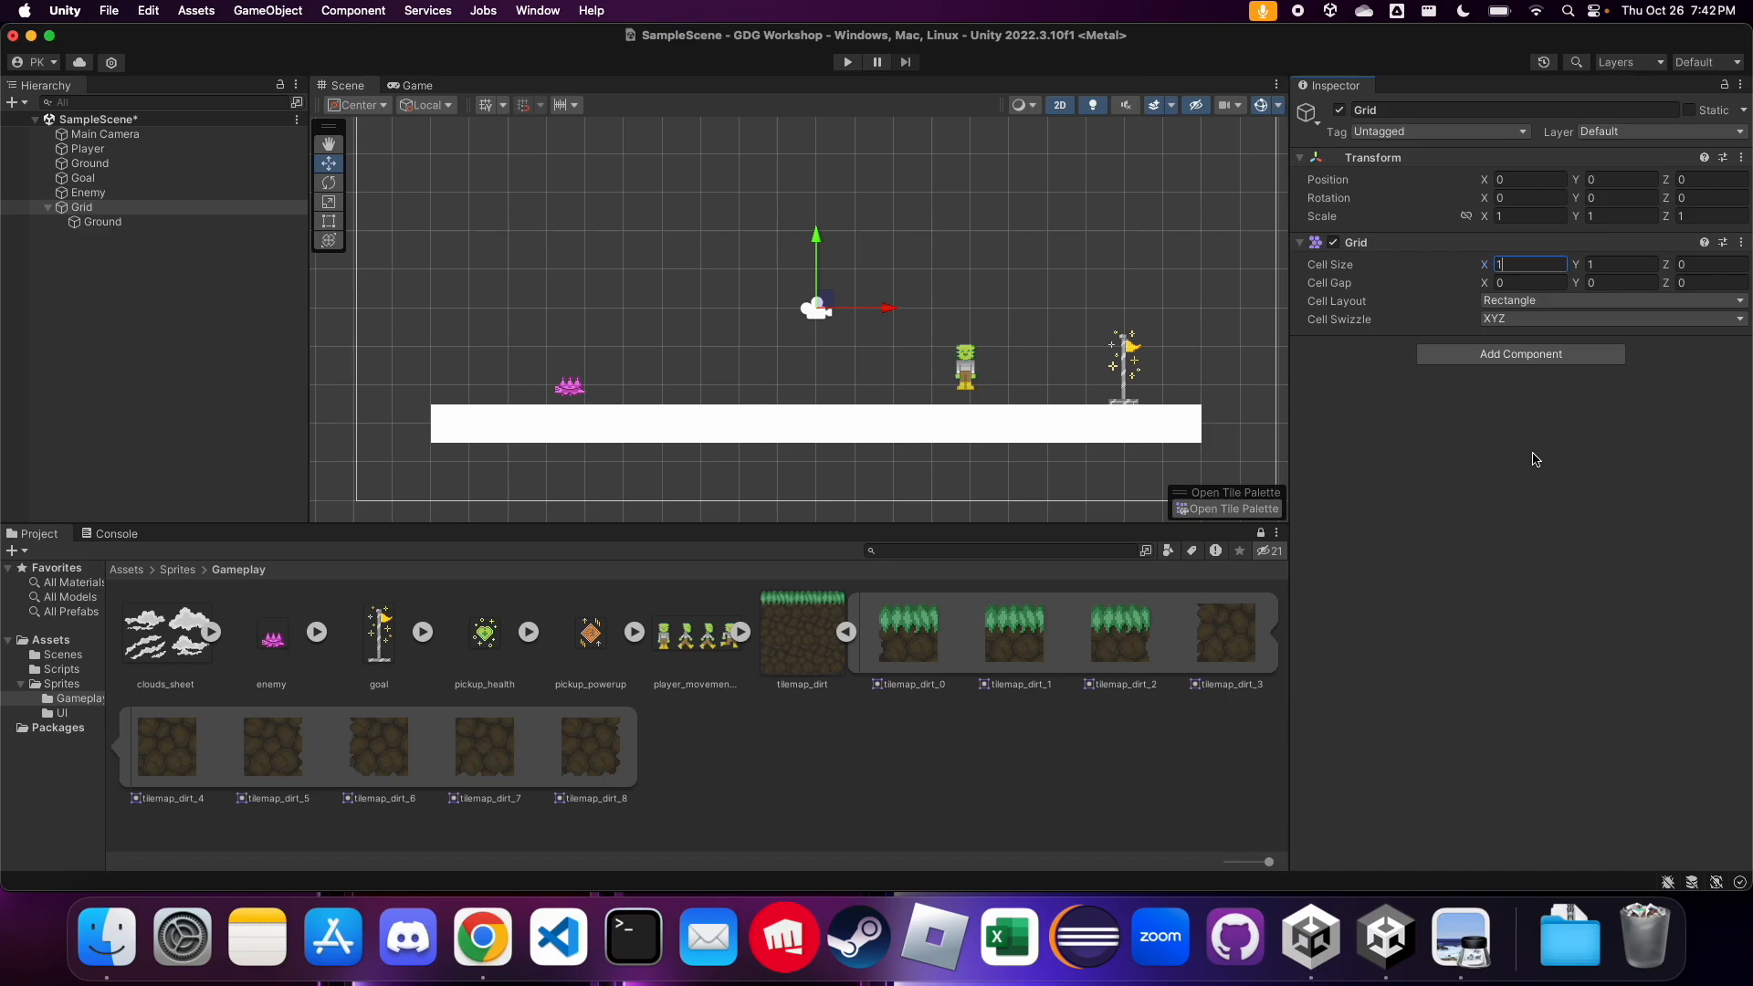
pyautogui.press('Return')
# Select the Ground tilemap, return from the slides to Unity, and open the Tile Palette window docked beside the Inspector
pyautogui.click(103, 222)
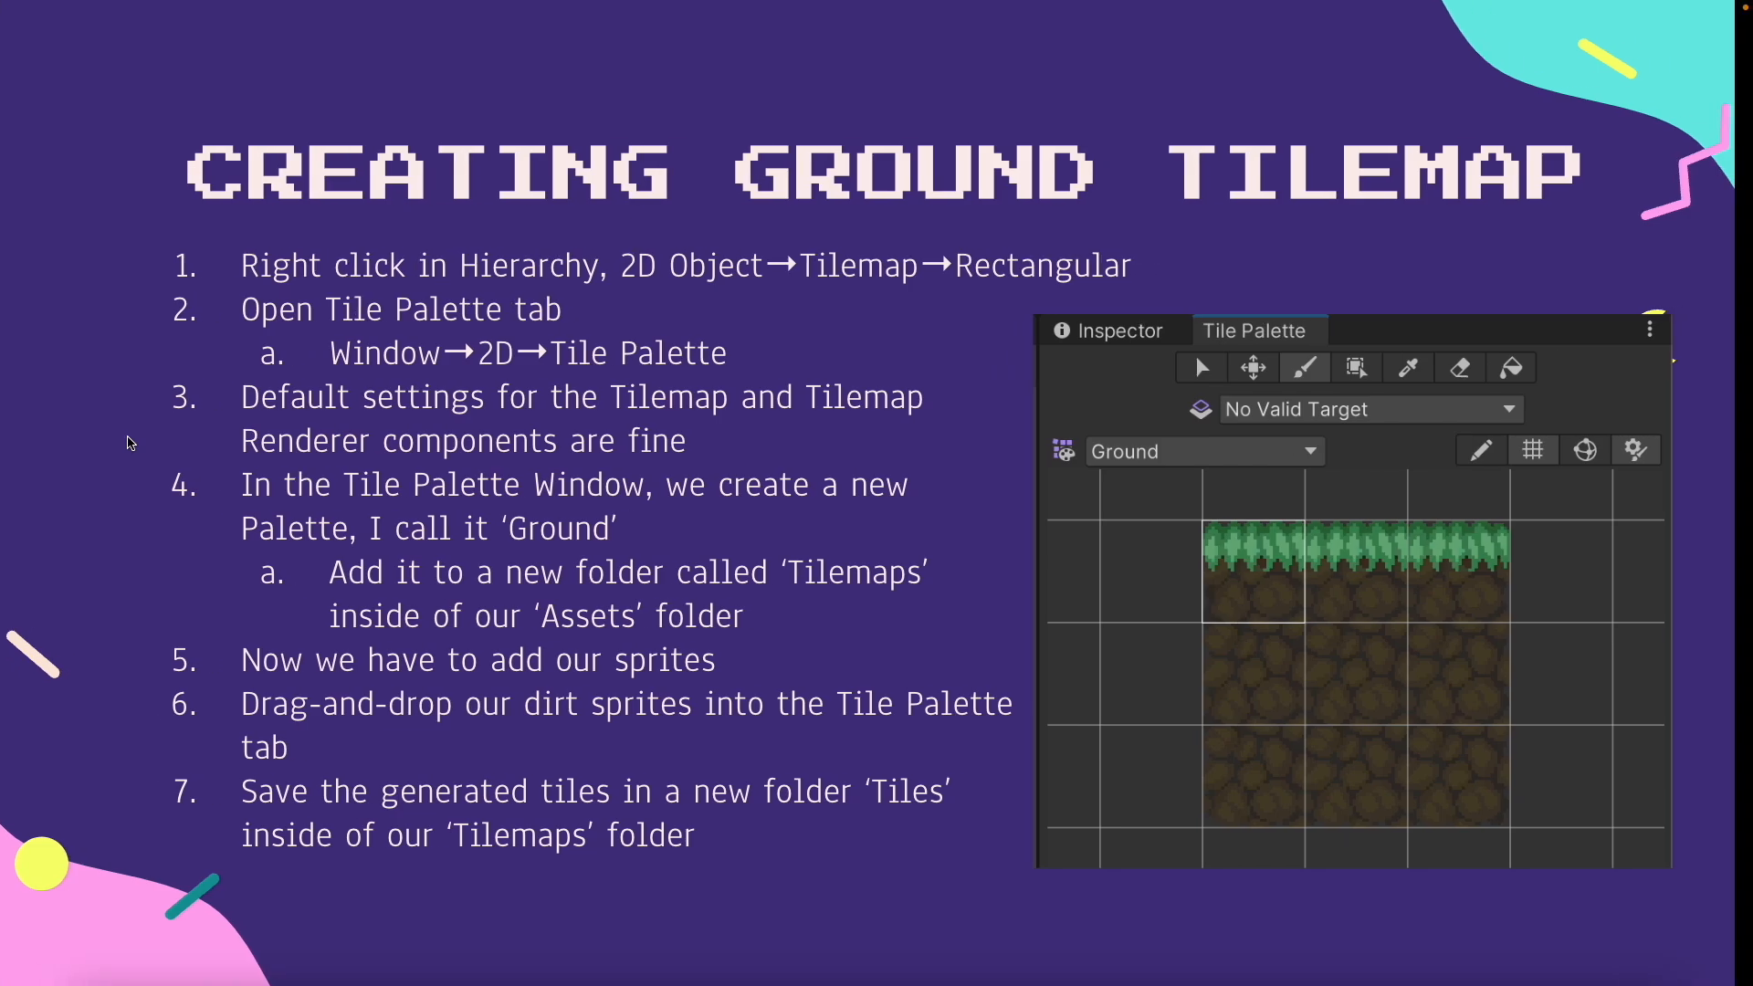
pyautogui.hotkey('ctrl', 'Right')
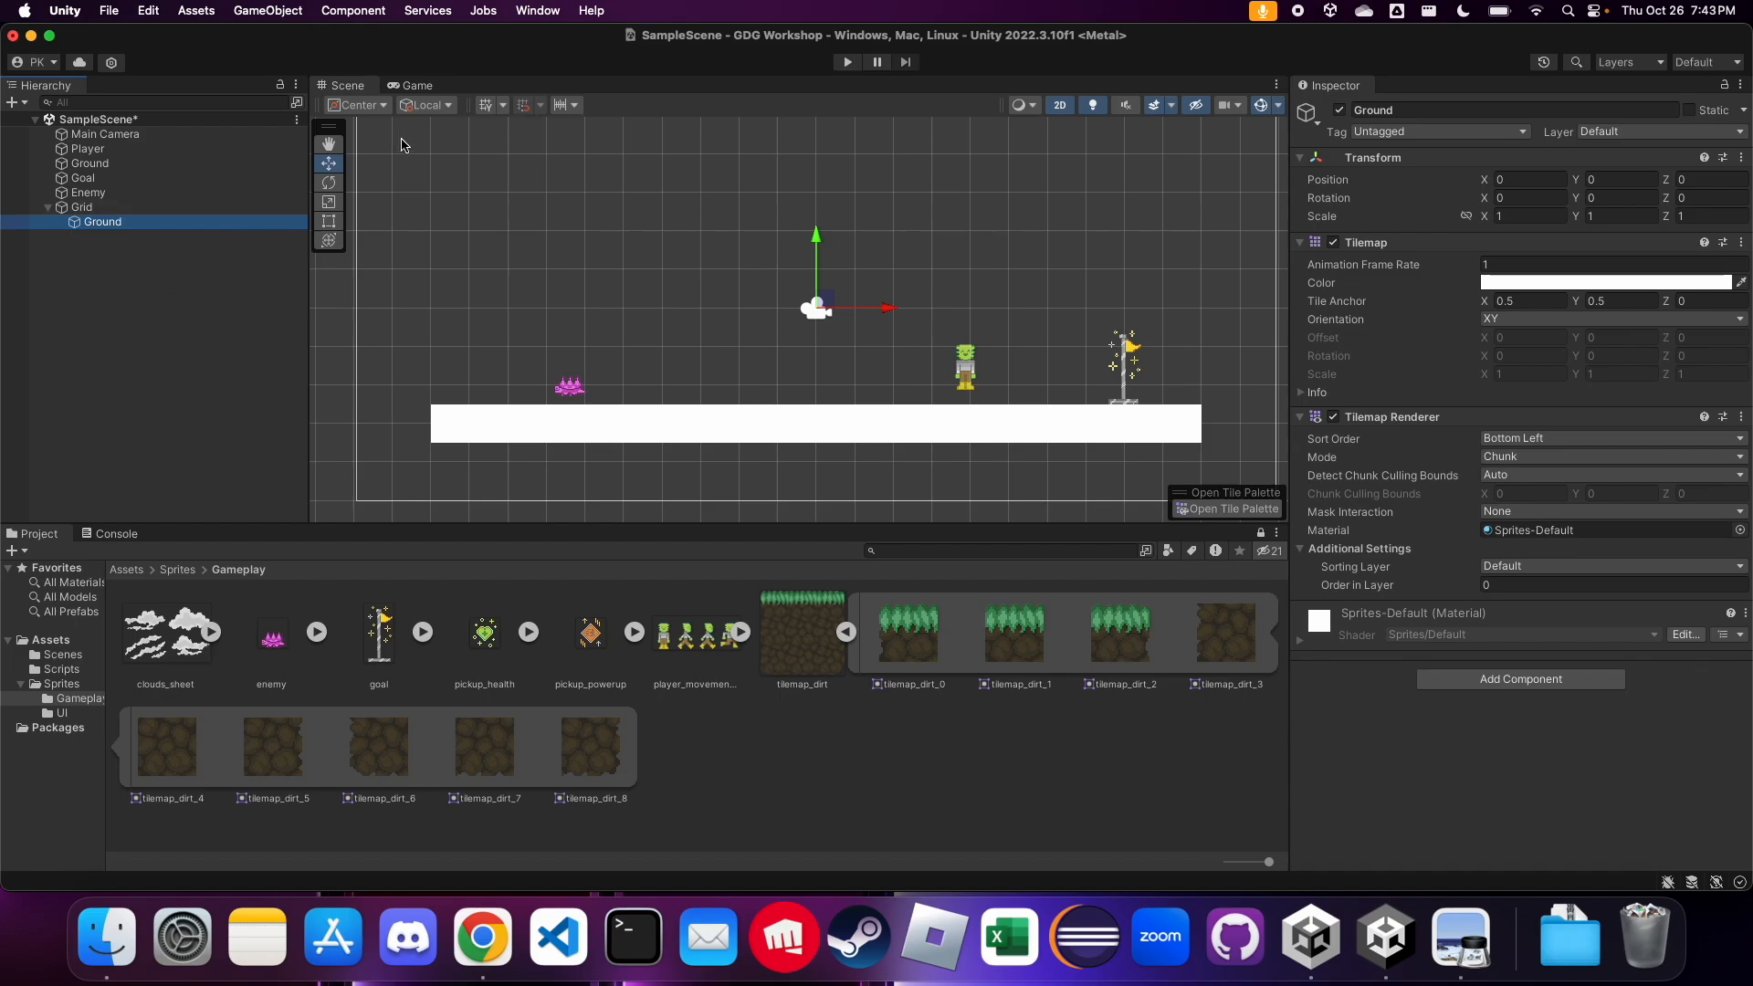
pyautogui.click(542, 12)
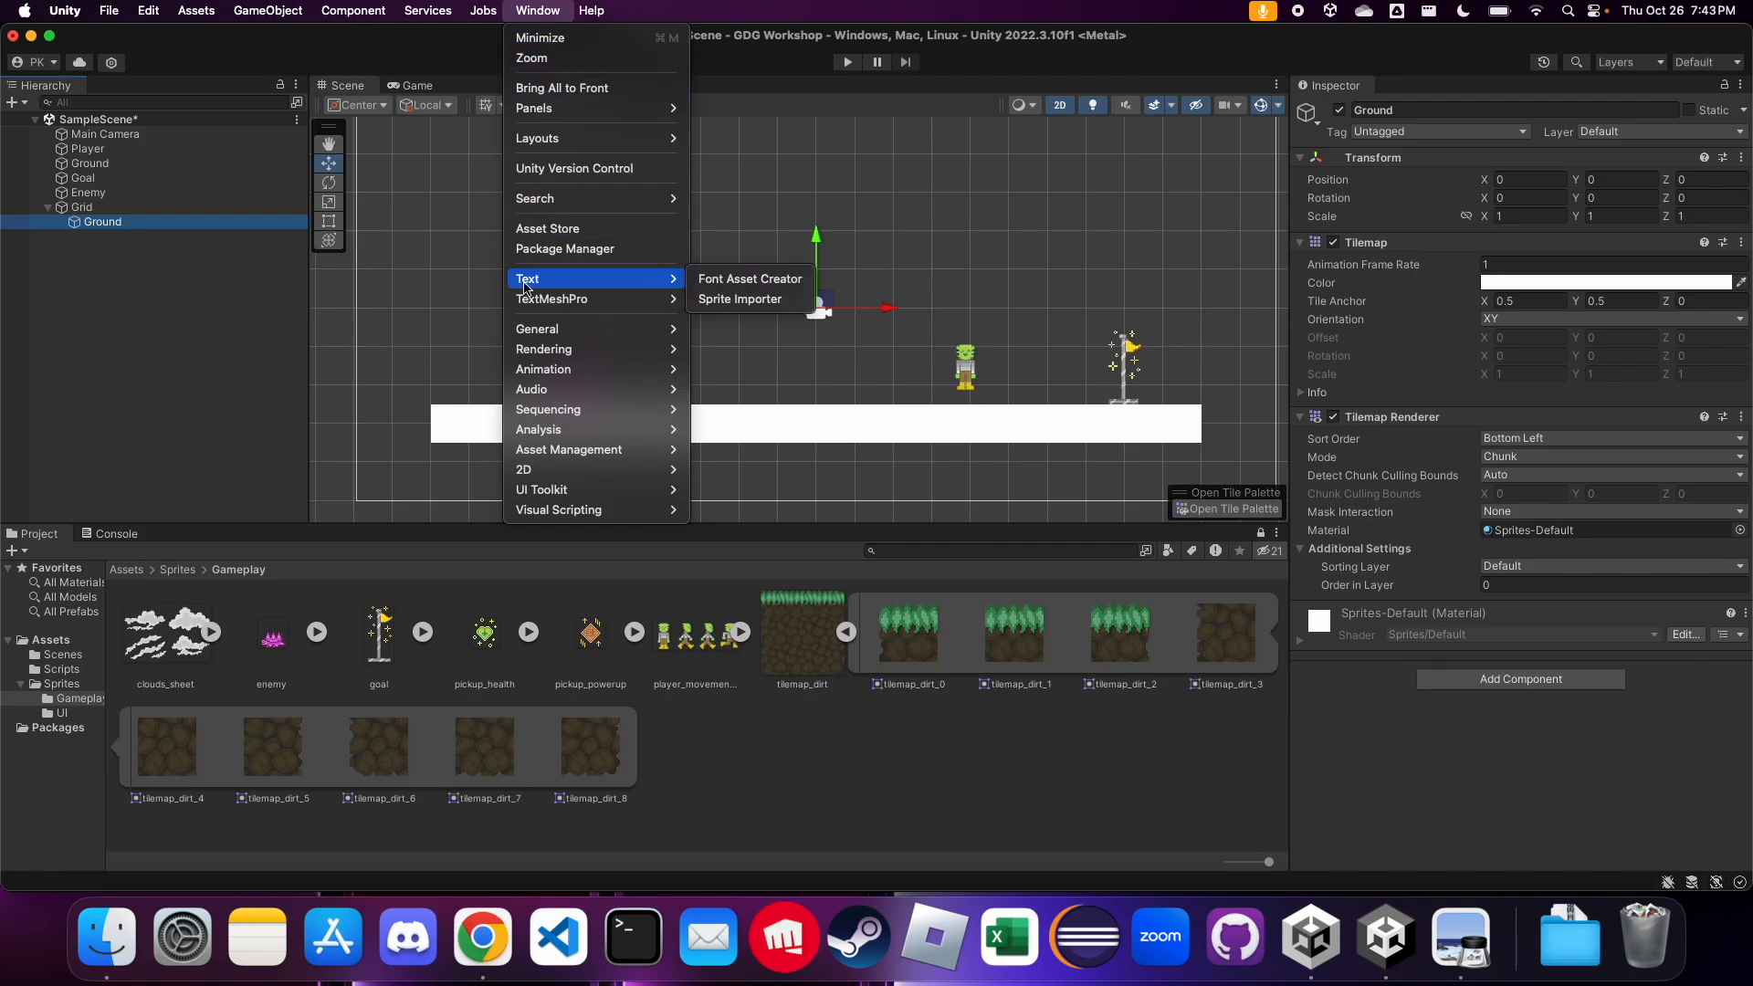
pyautogui.moveTo(561, 475)
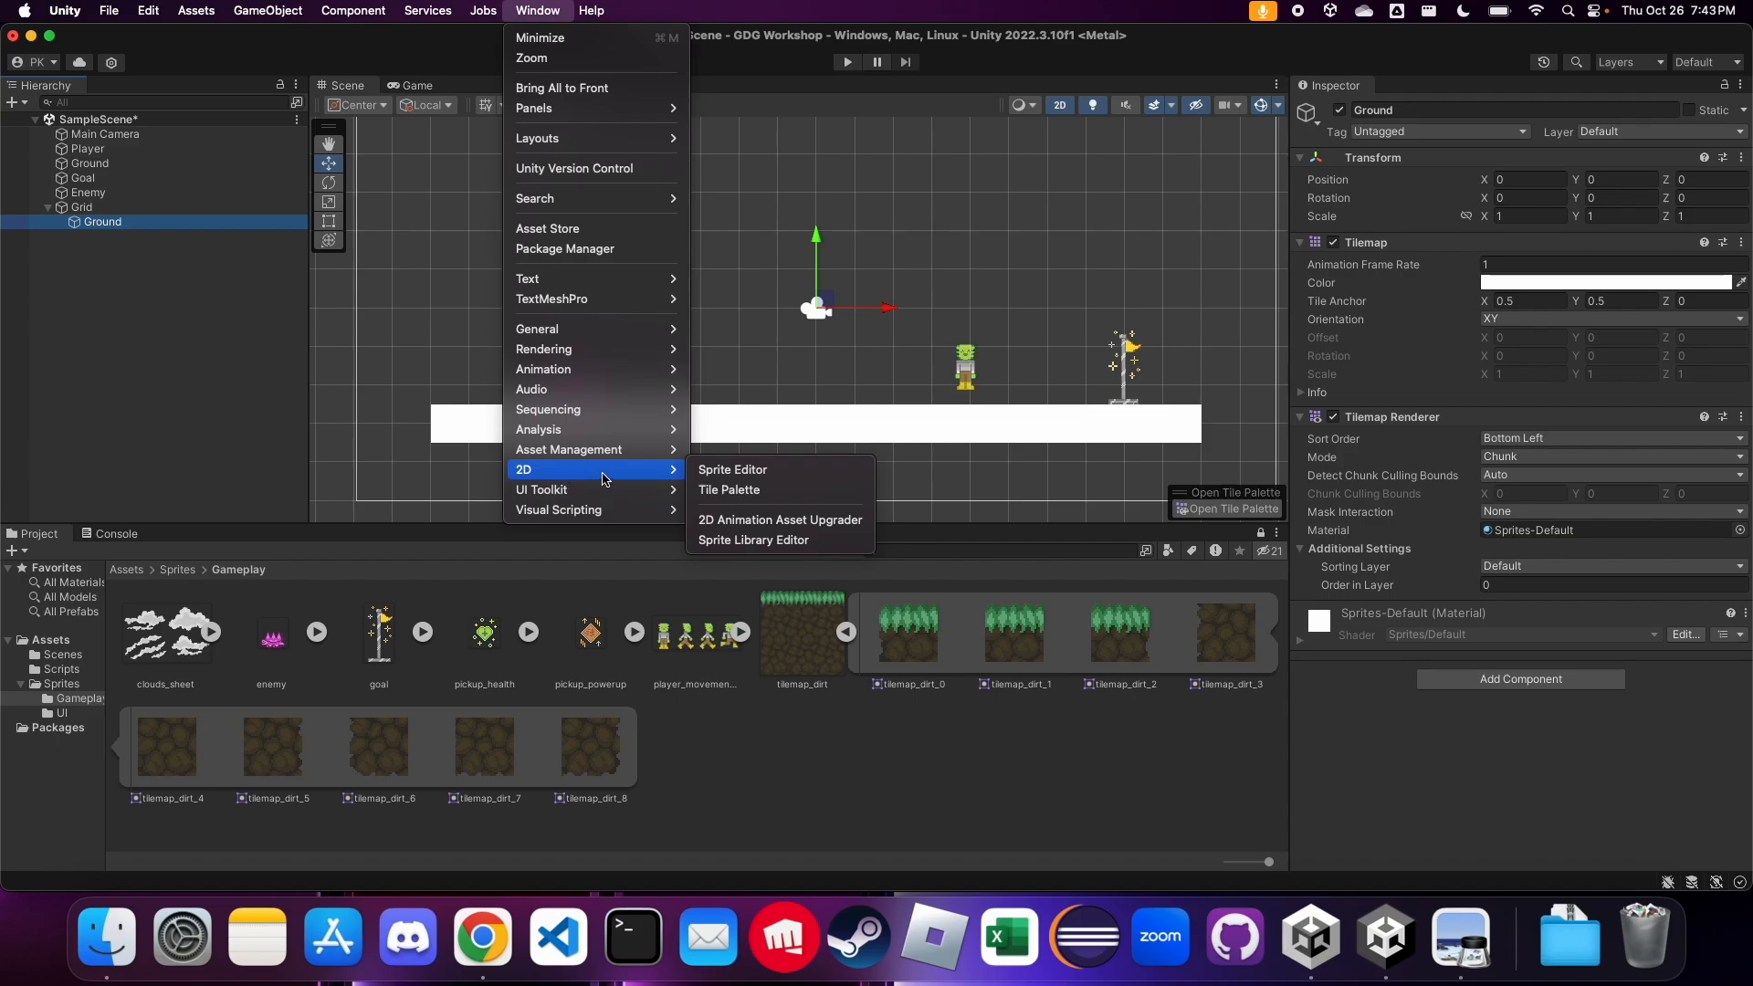
pyautogui.click(699, 491)
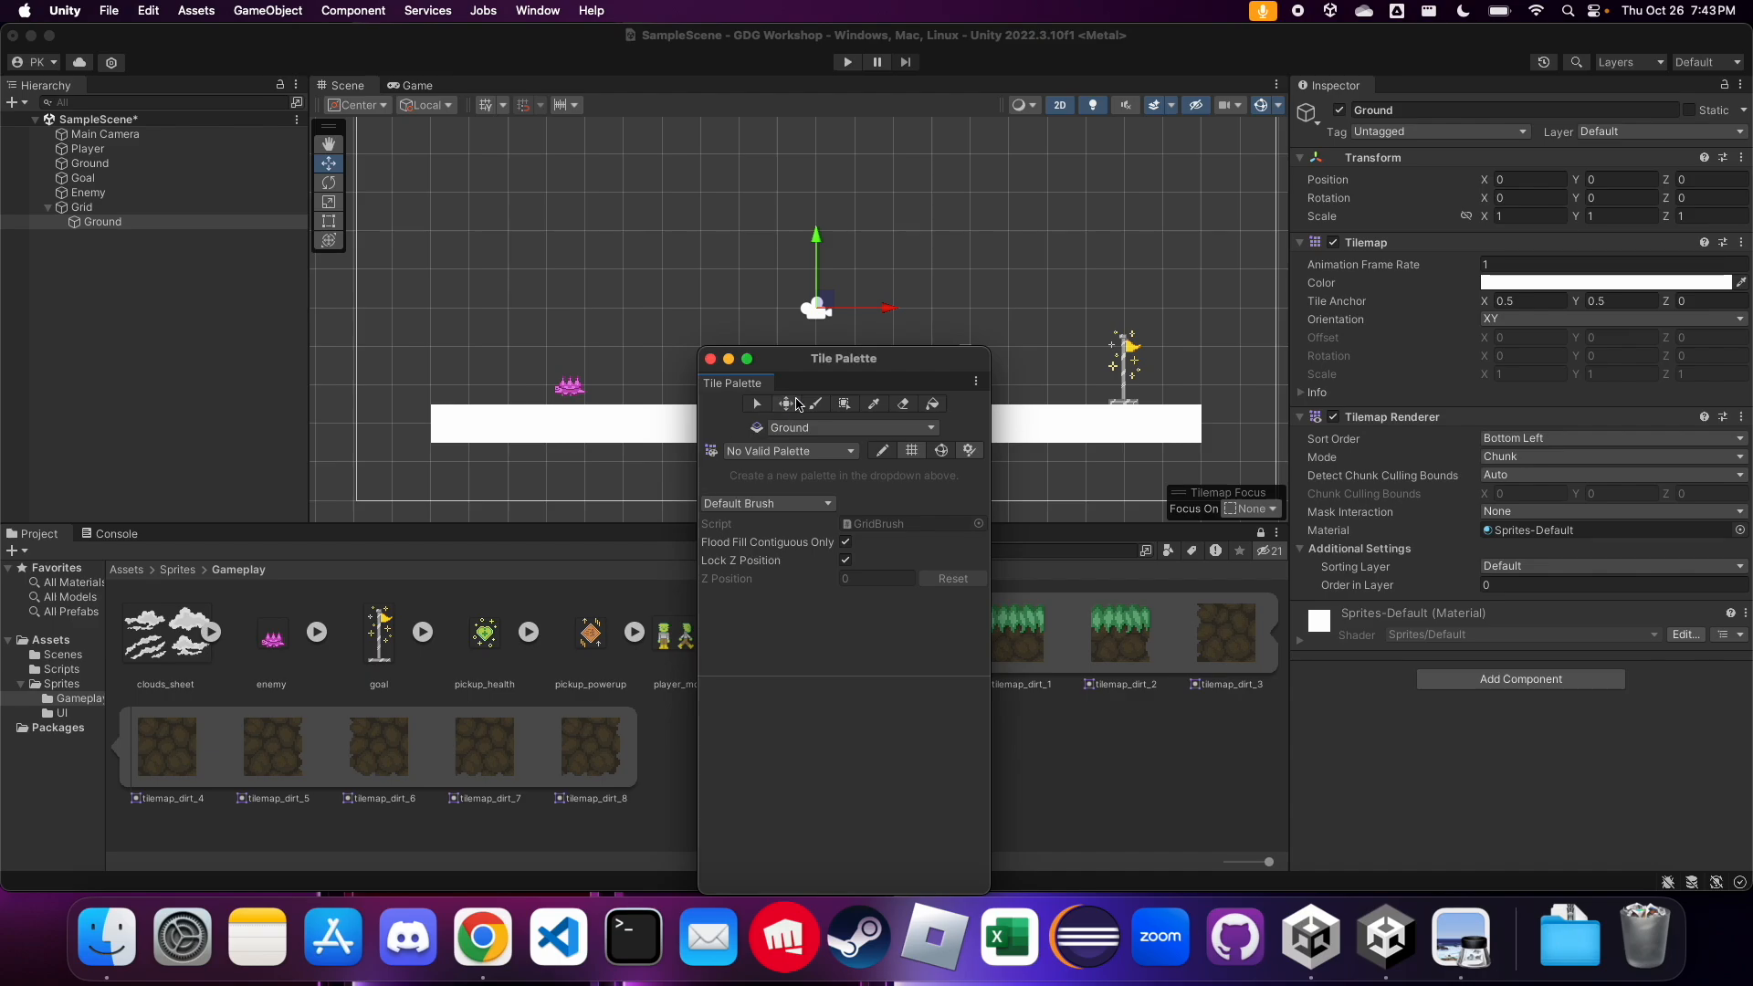
pyautogui.moveTo(791, 367); pyautogui.dragTo(827, 255)
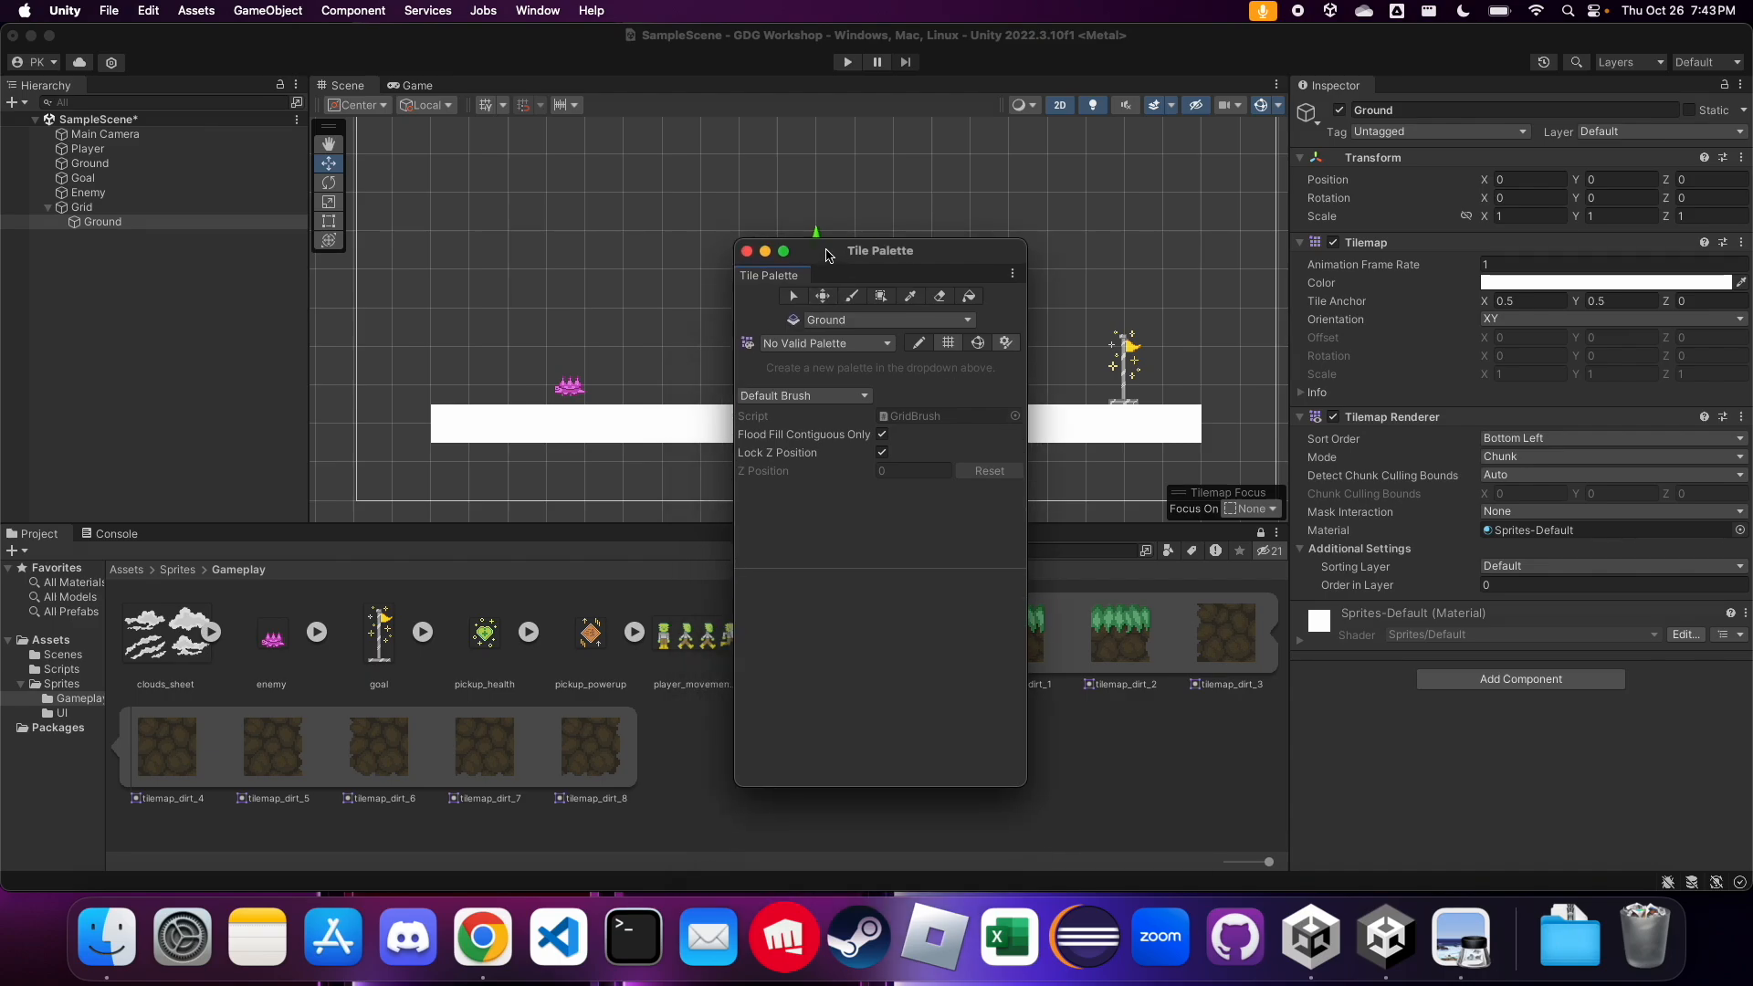
pyautogui.moveTo(791, 278); pyautogui.dragTo(1397, 97)
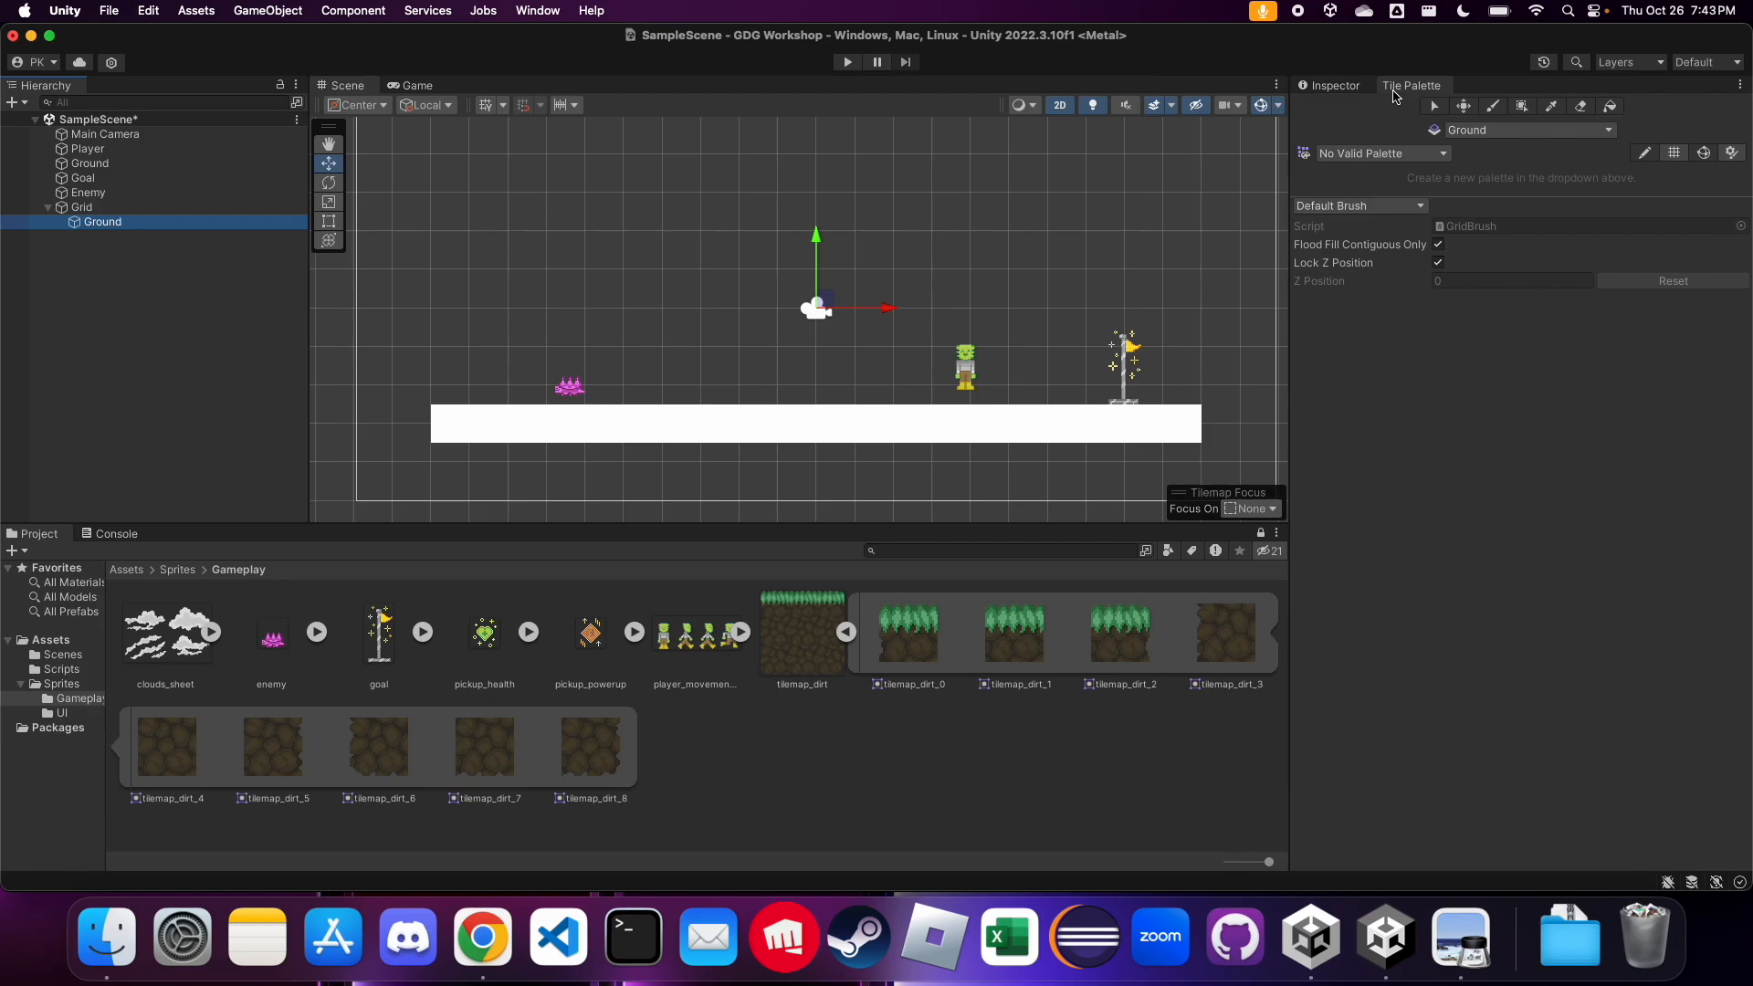
pyautogui.click(1324, 86)
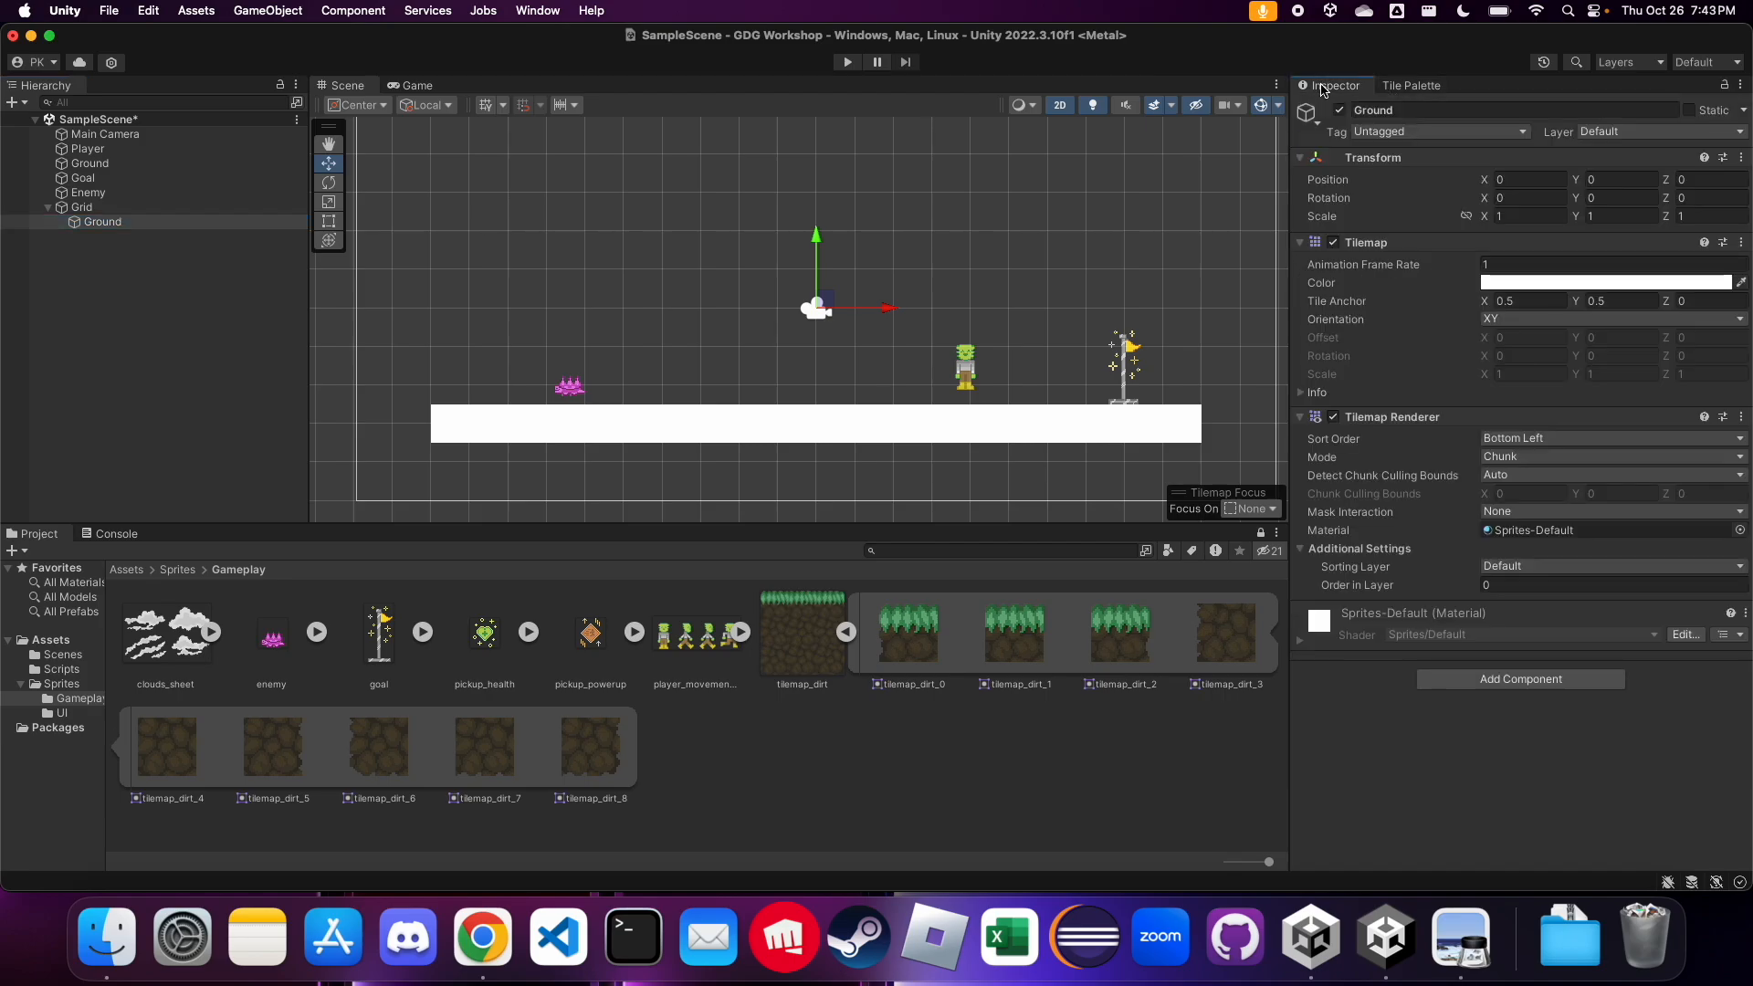
pyautogui.click(1401, 89)
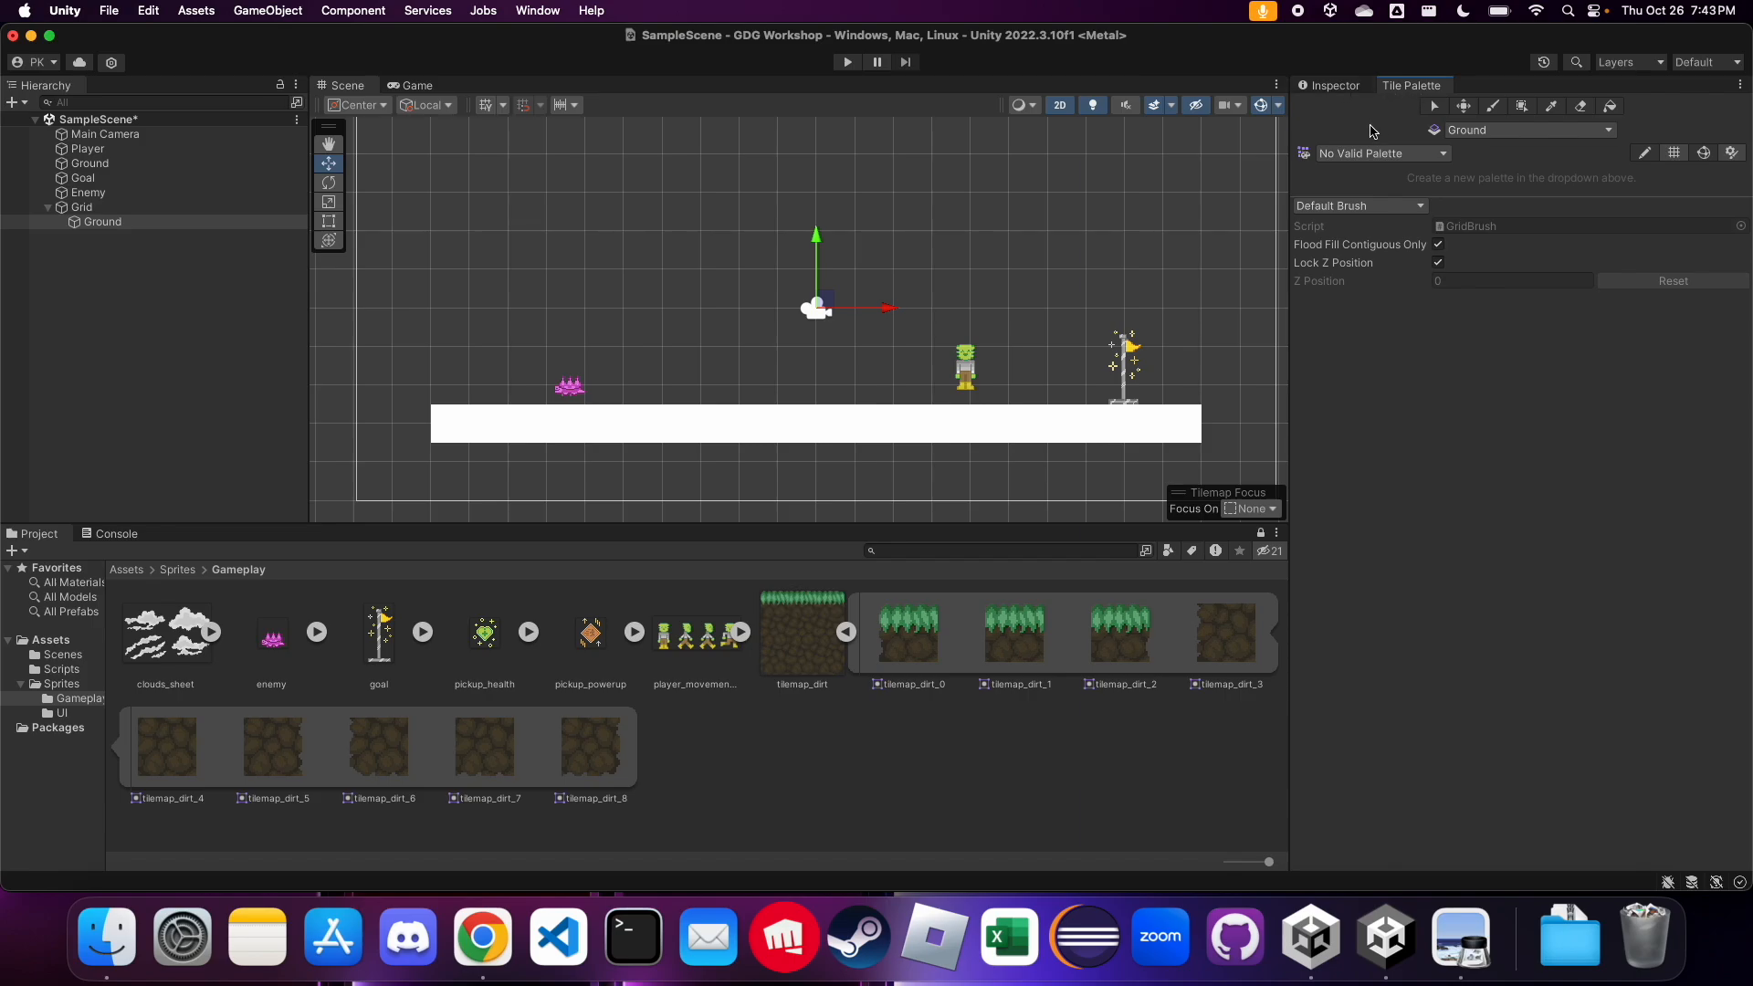
# Create a new tile palette named Ground with the Ground tilemap selected
pyautogui.click(116, 224)
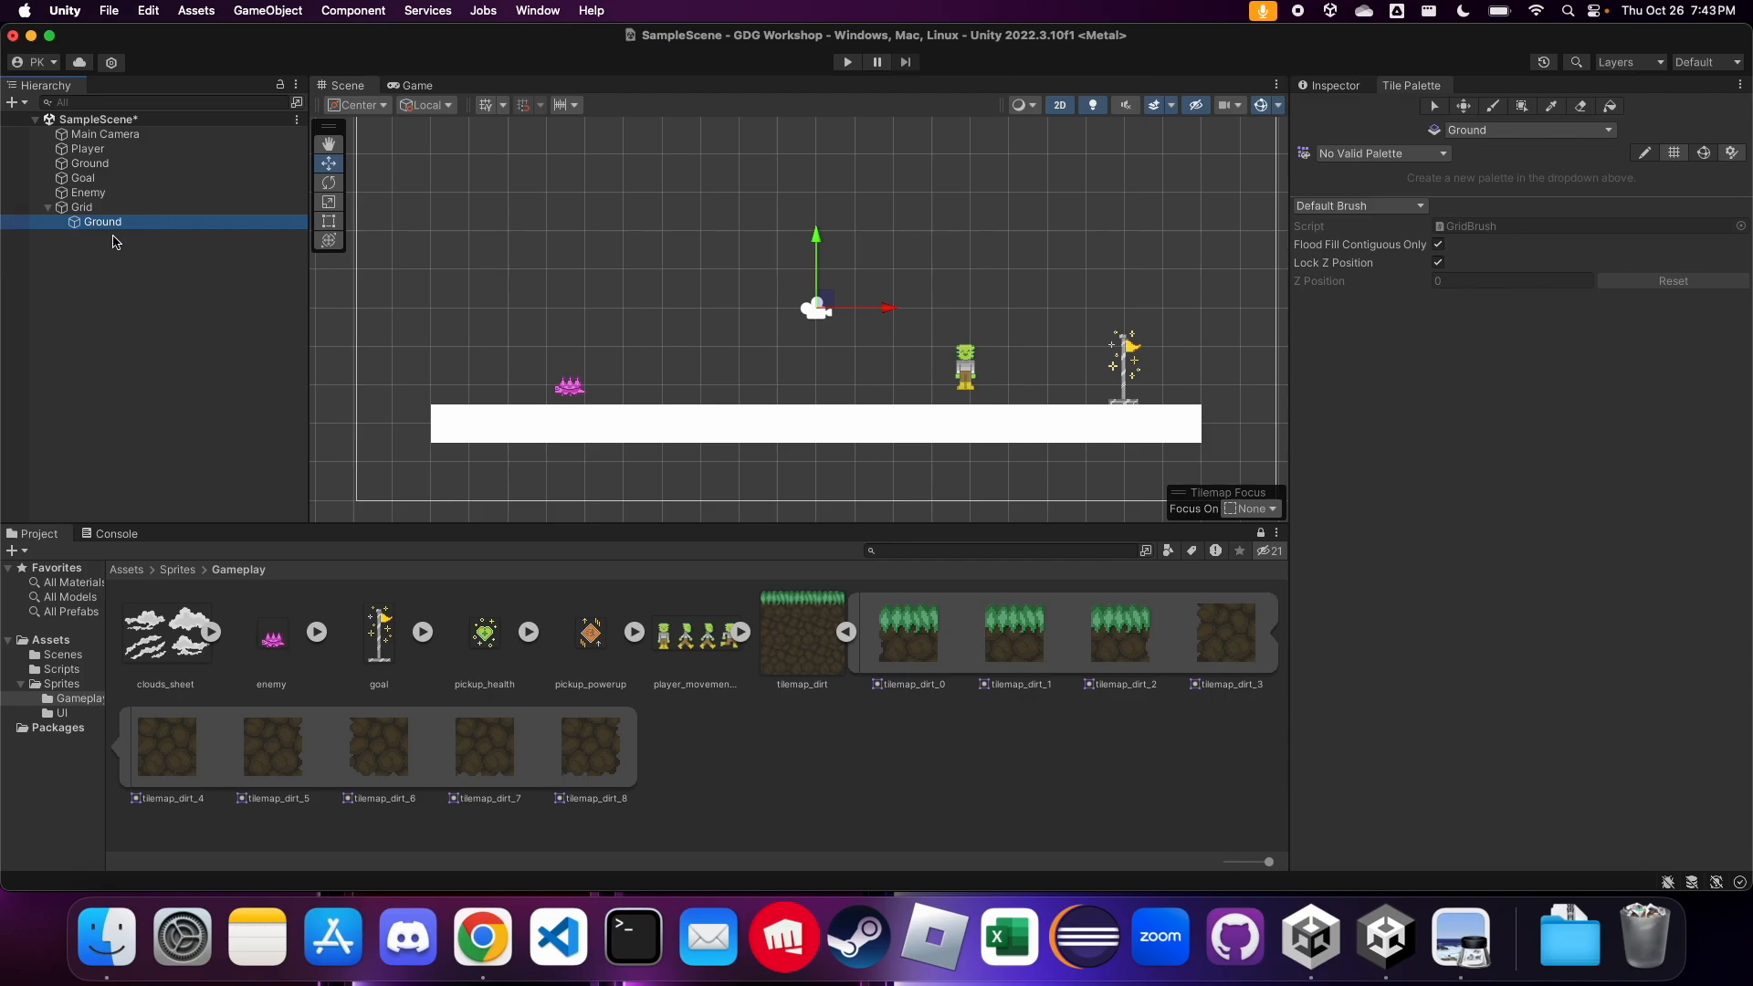
pyautogui.click(1505, 137)
pyautogui.click(1491, 146)
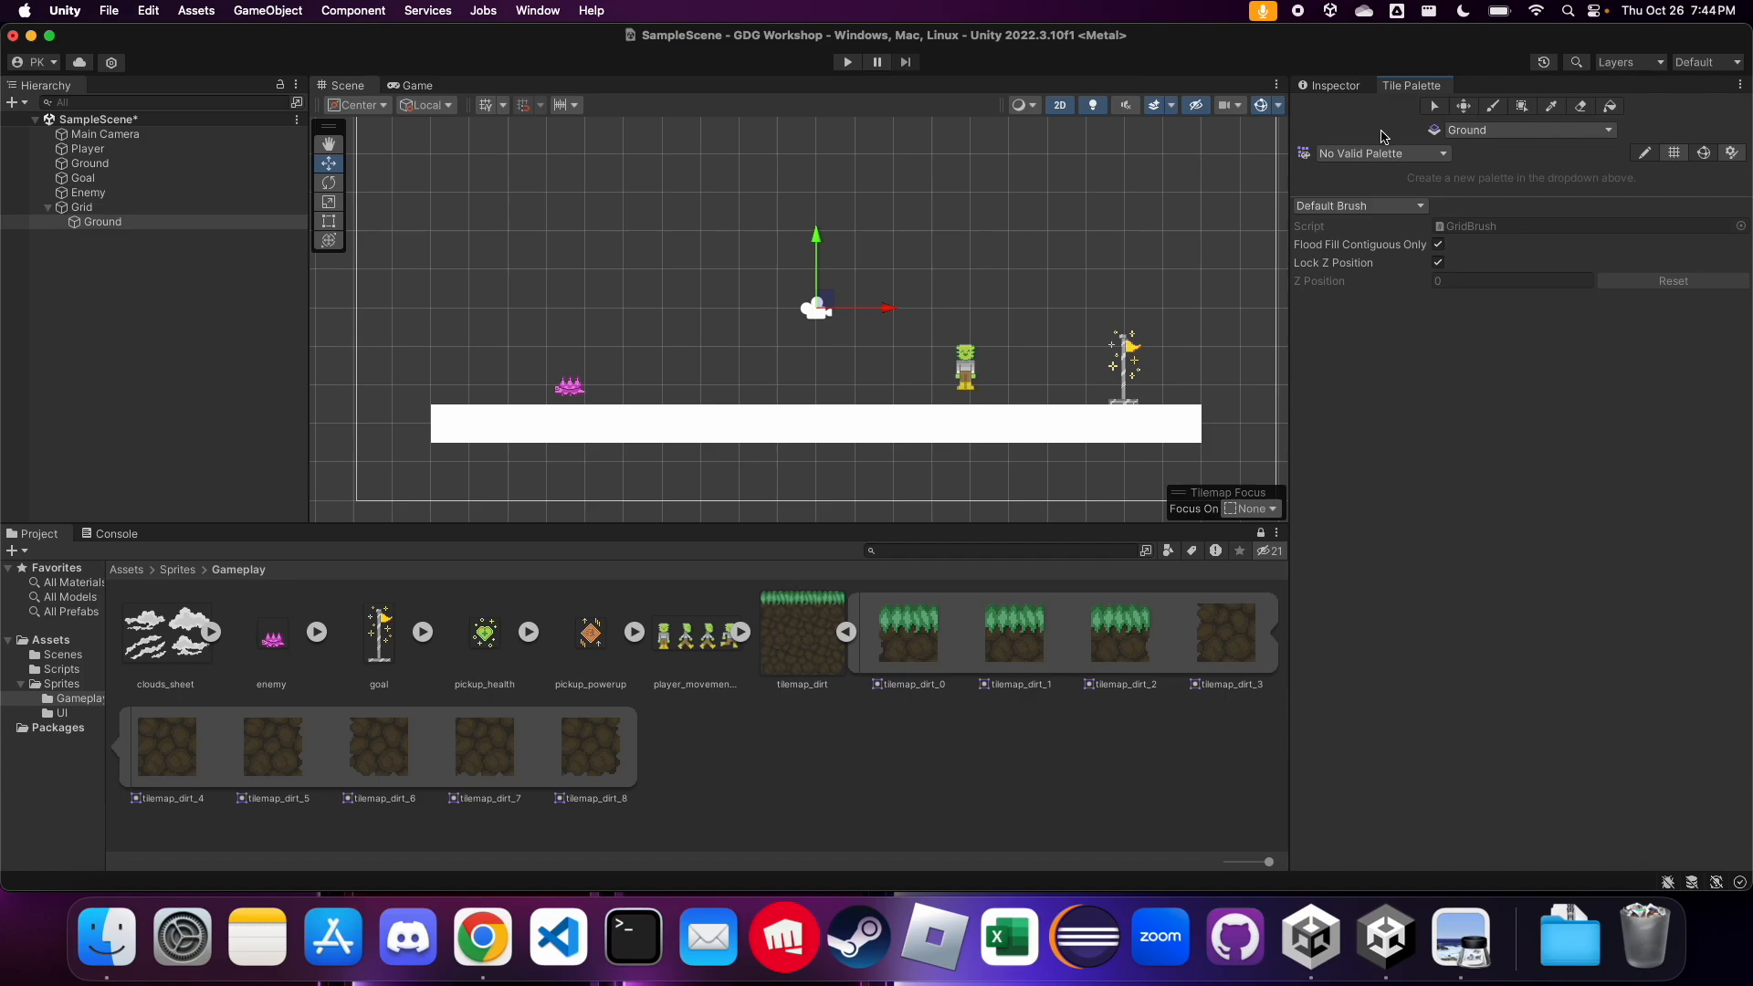
pyautogui.click(1442, 155)
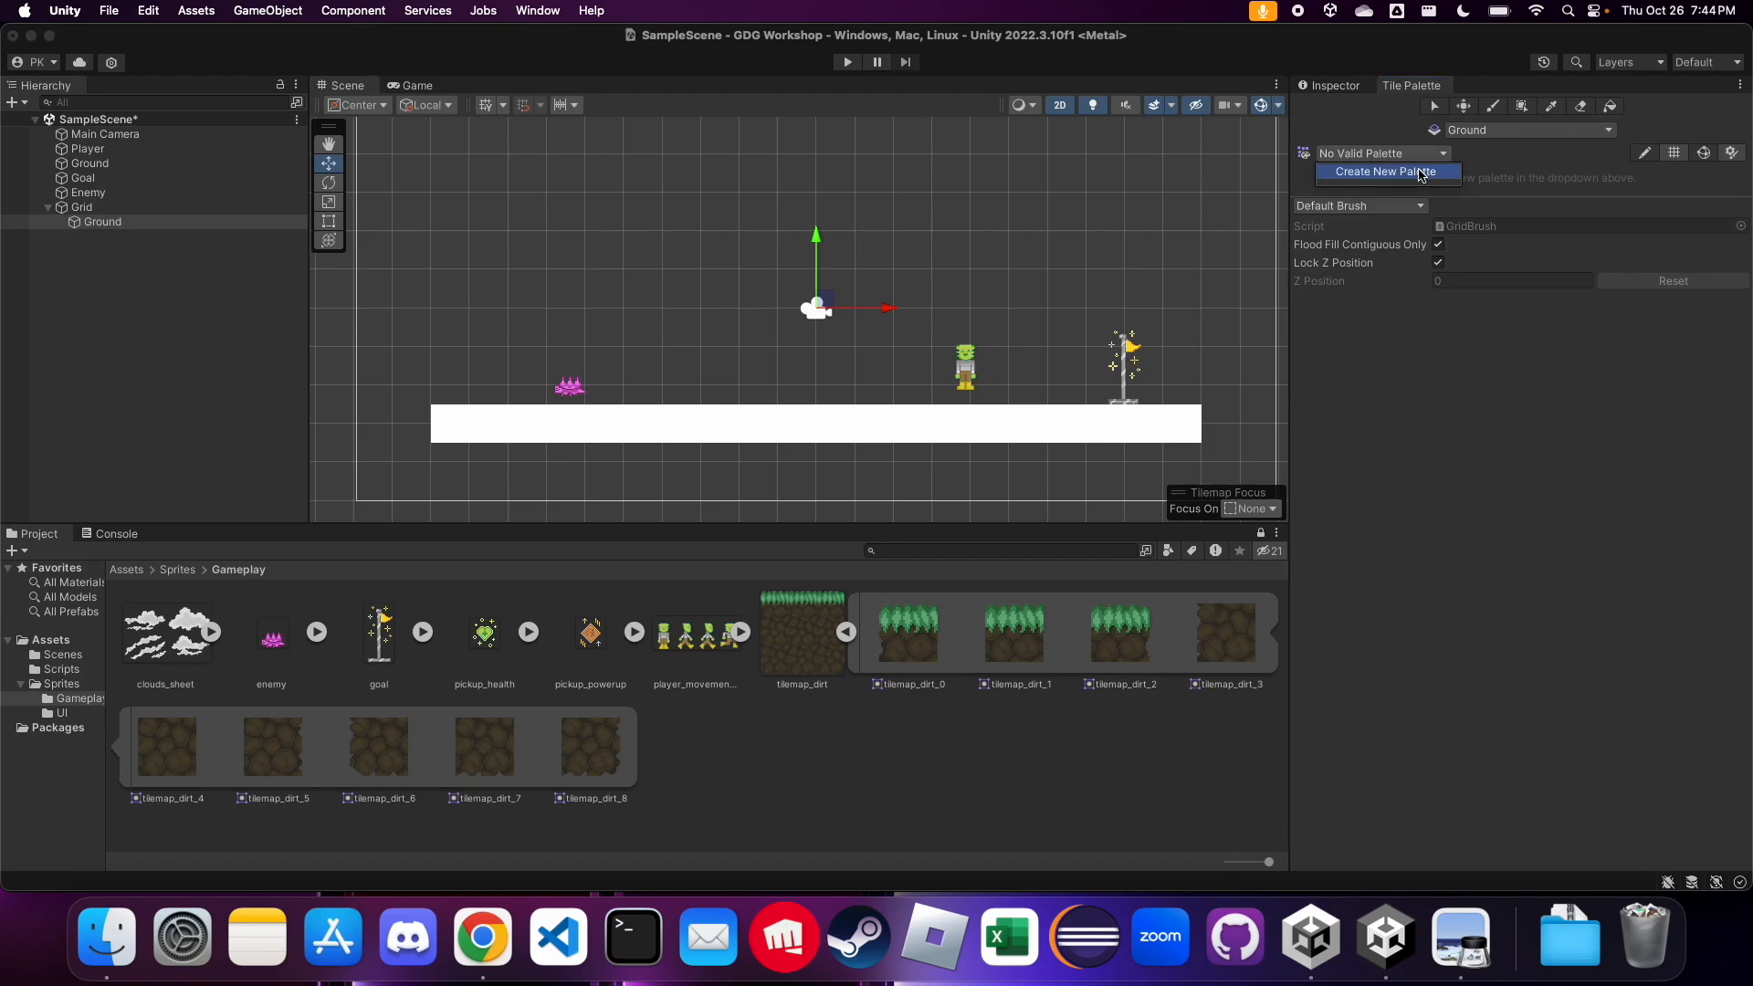
pyautogui.click(1410, 177)
pyautogui.click(1482, 193)
pyautogui.write('Ground')
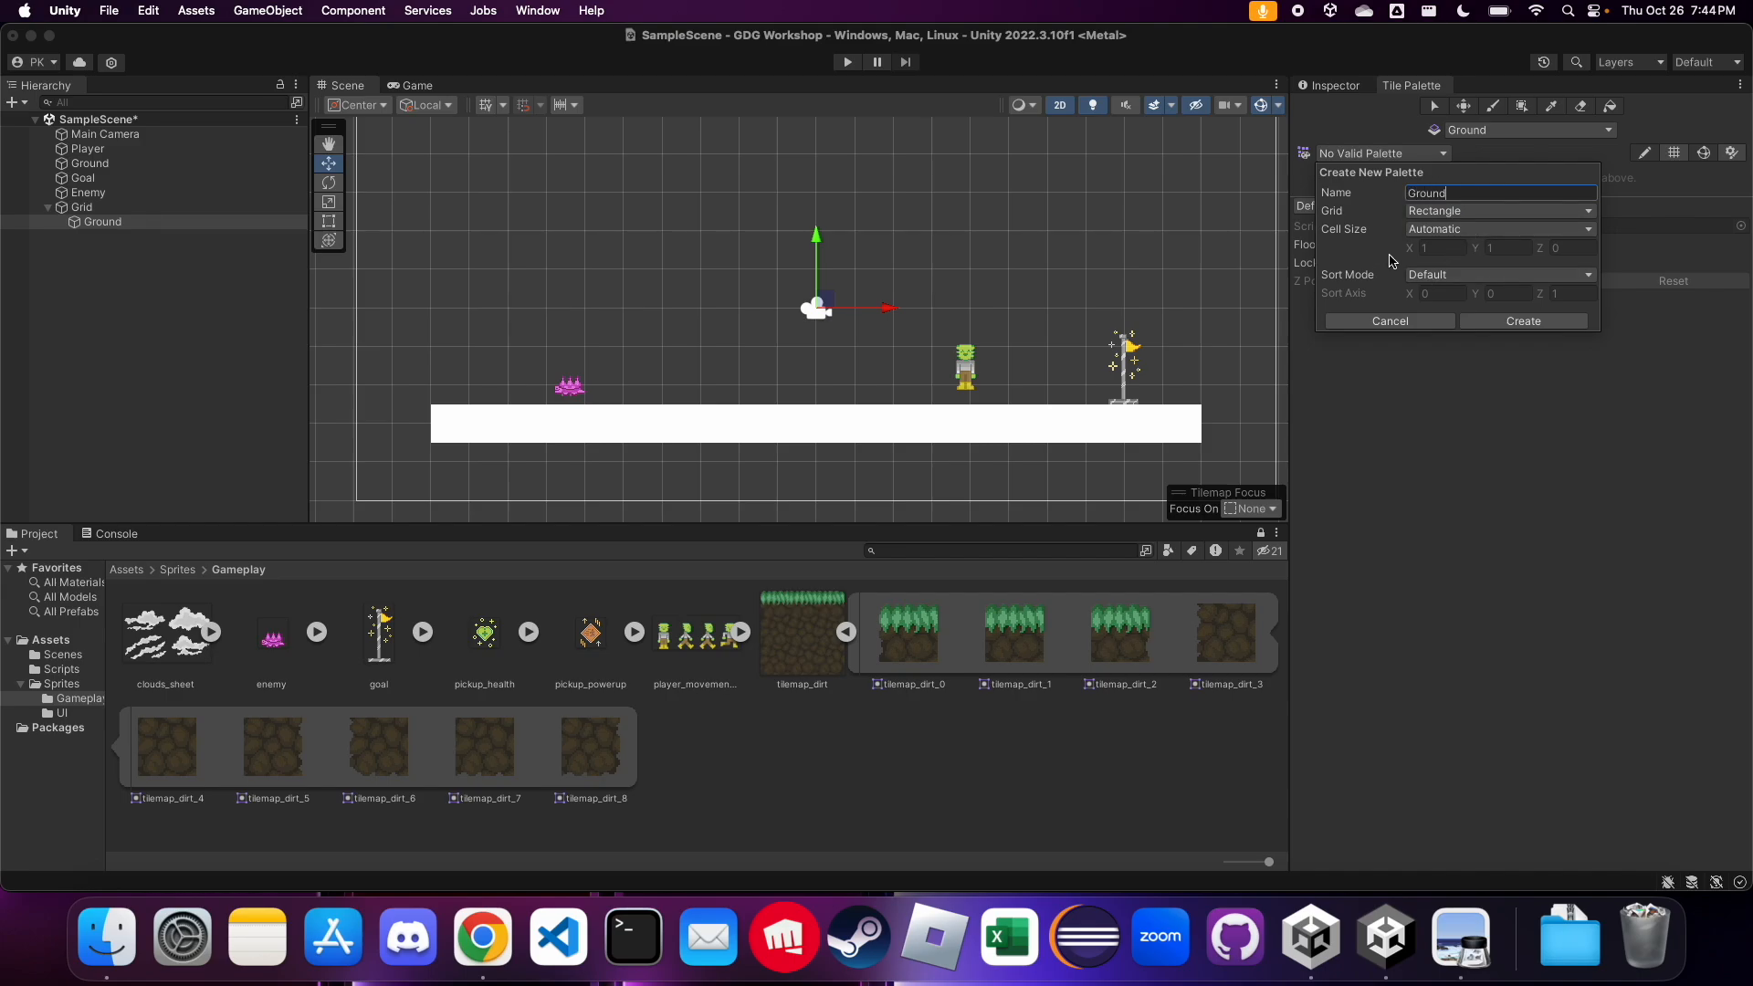
pyautogui.click(1533, 322)
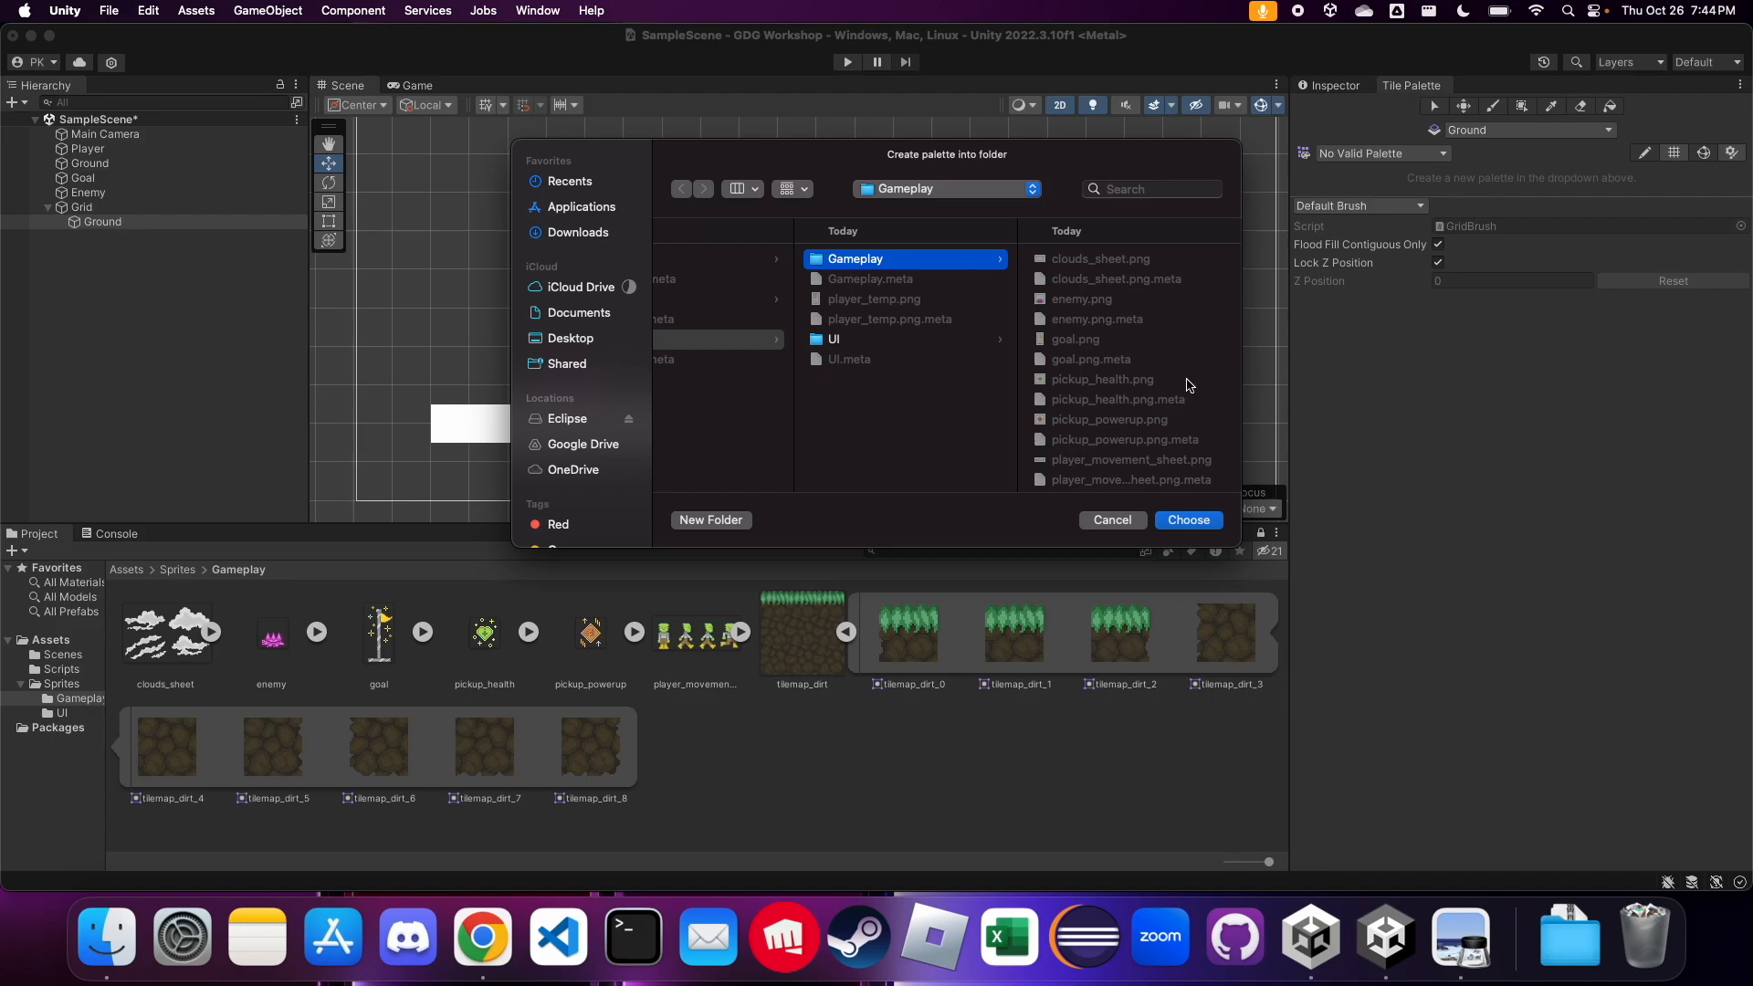
# Save the Ground palette in a new folder named Tilemaps inside the project's Assets folder
pyautogui.hscroll(-3, 901, 402)
pyautogui.hscroll(-3, 899, 400)
pyautogui.click(781, 283)
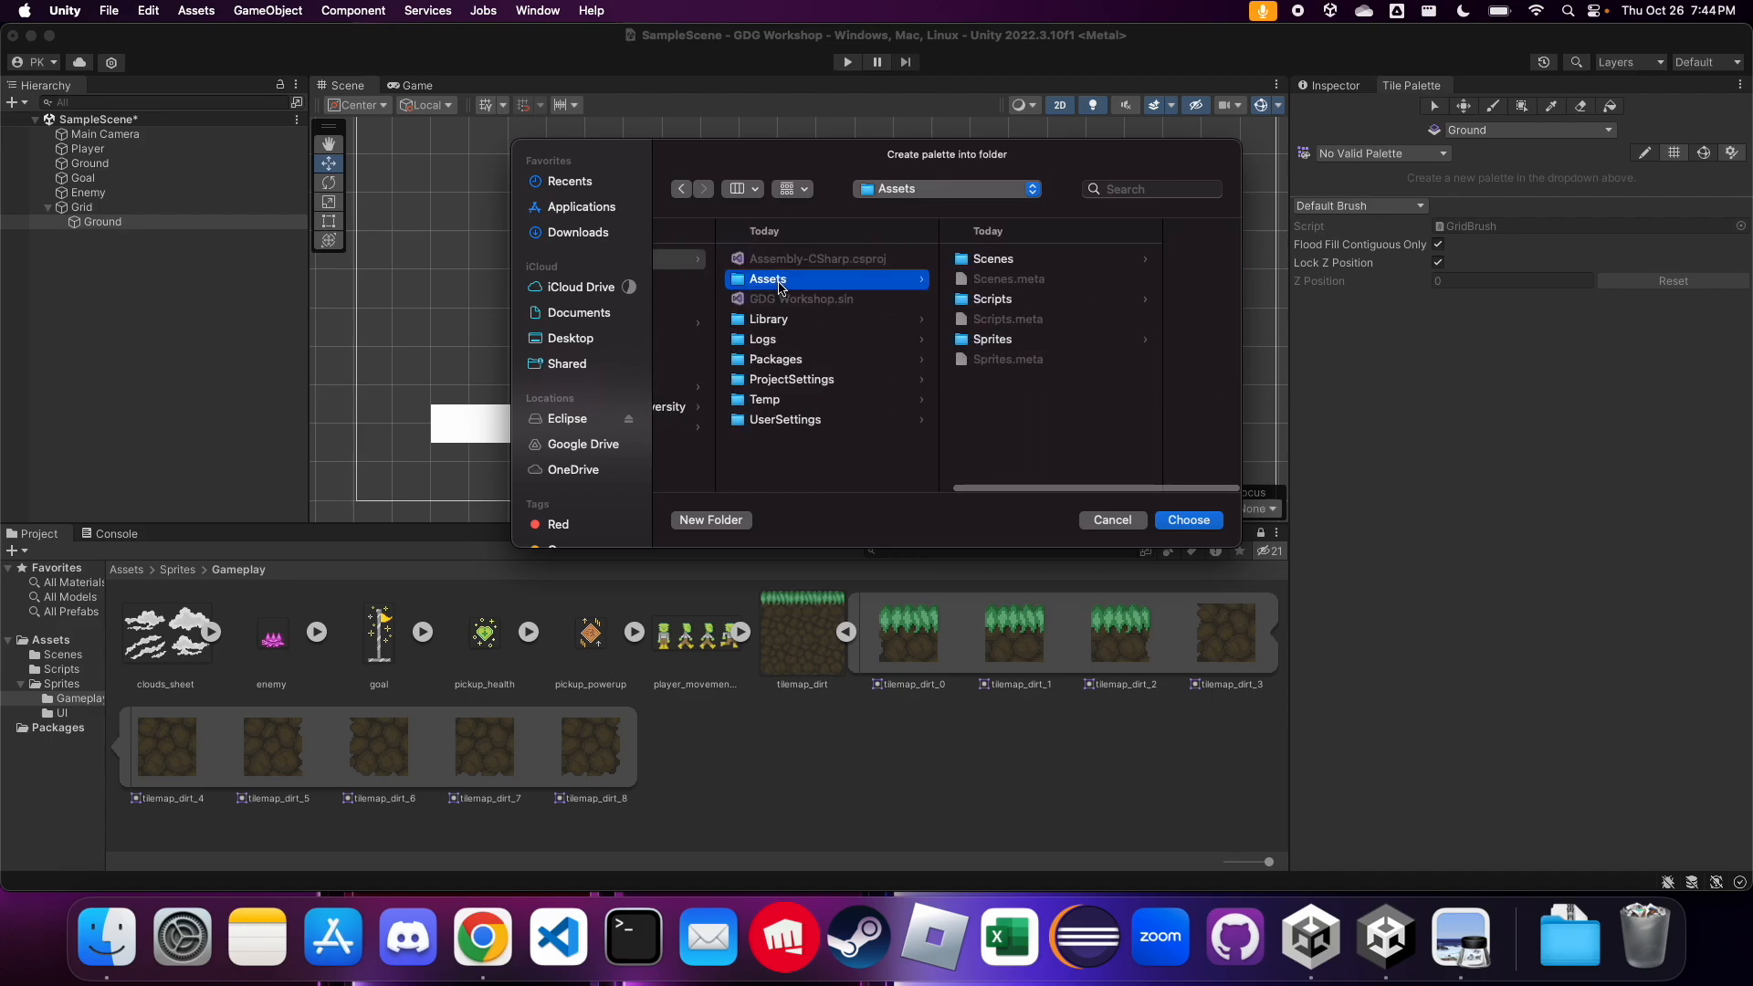
pyautogui.click(720, 520)
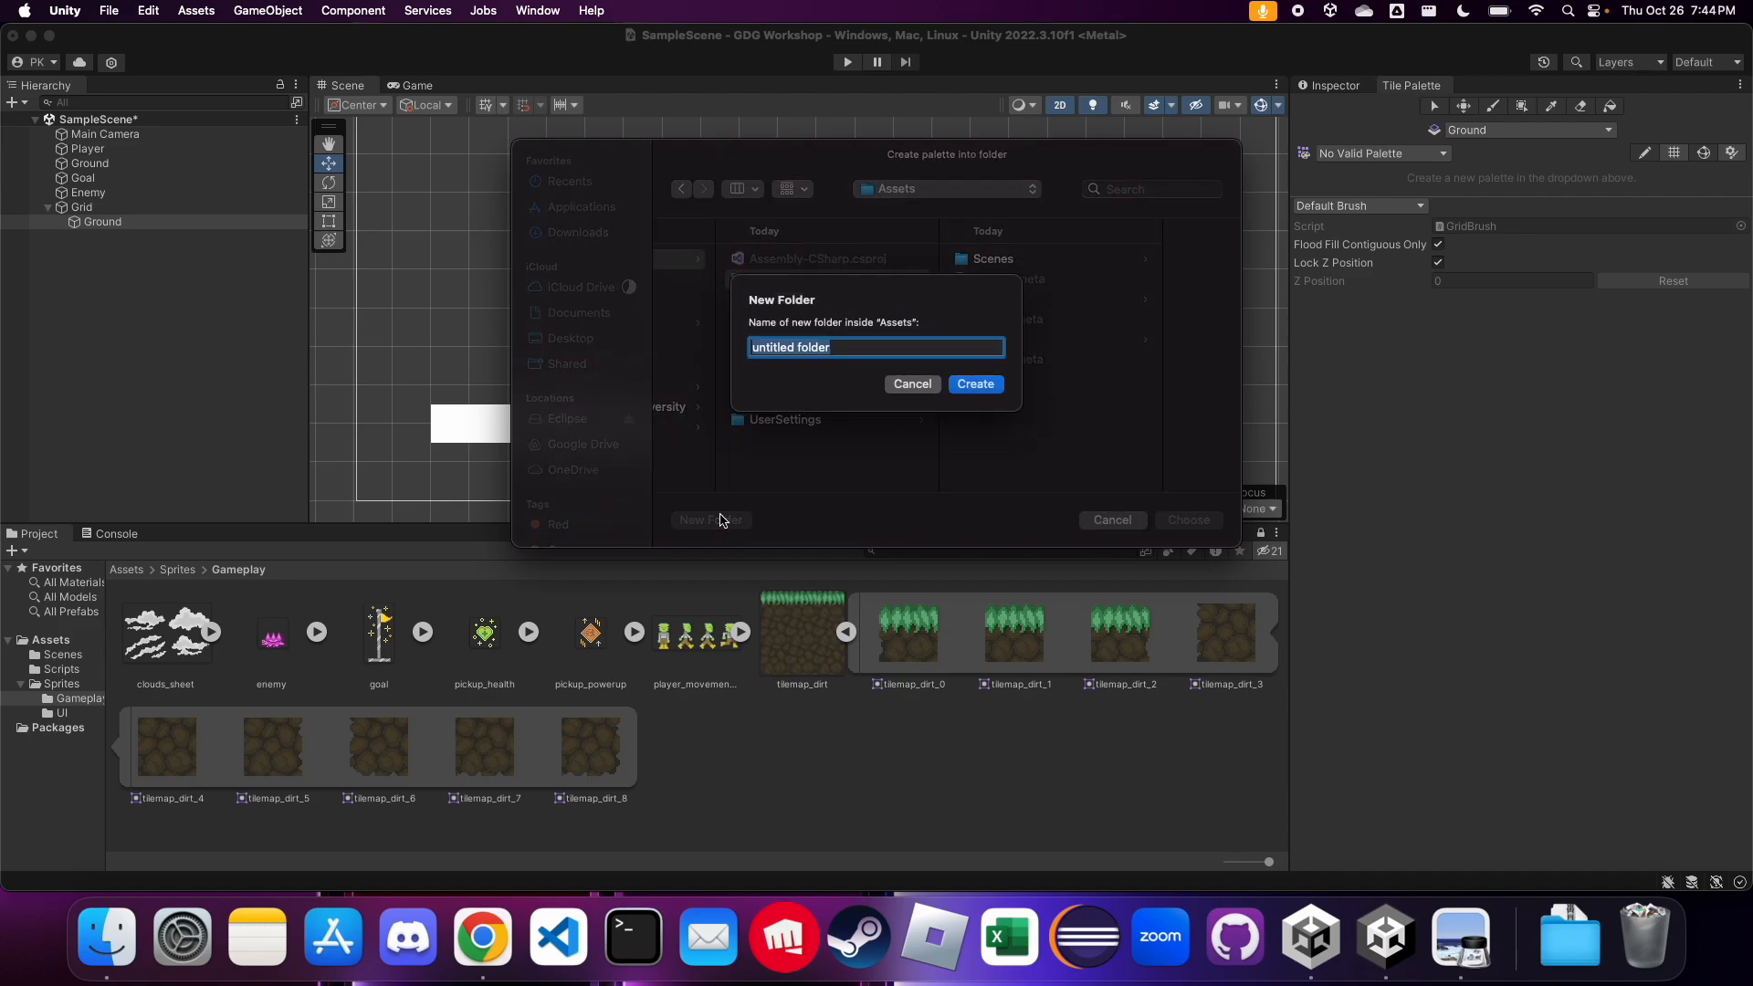
pyautogui.write('Tilemaps')
pyautogui.press('Return')
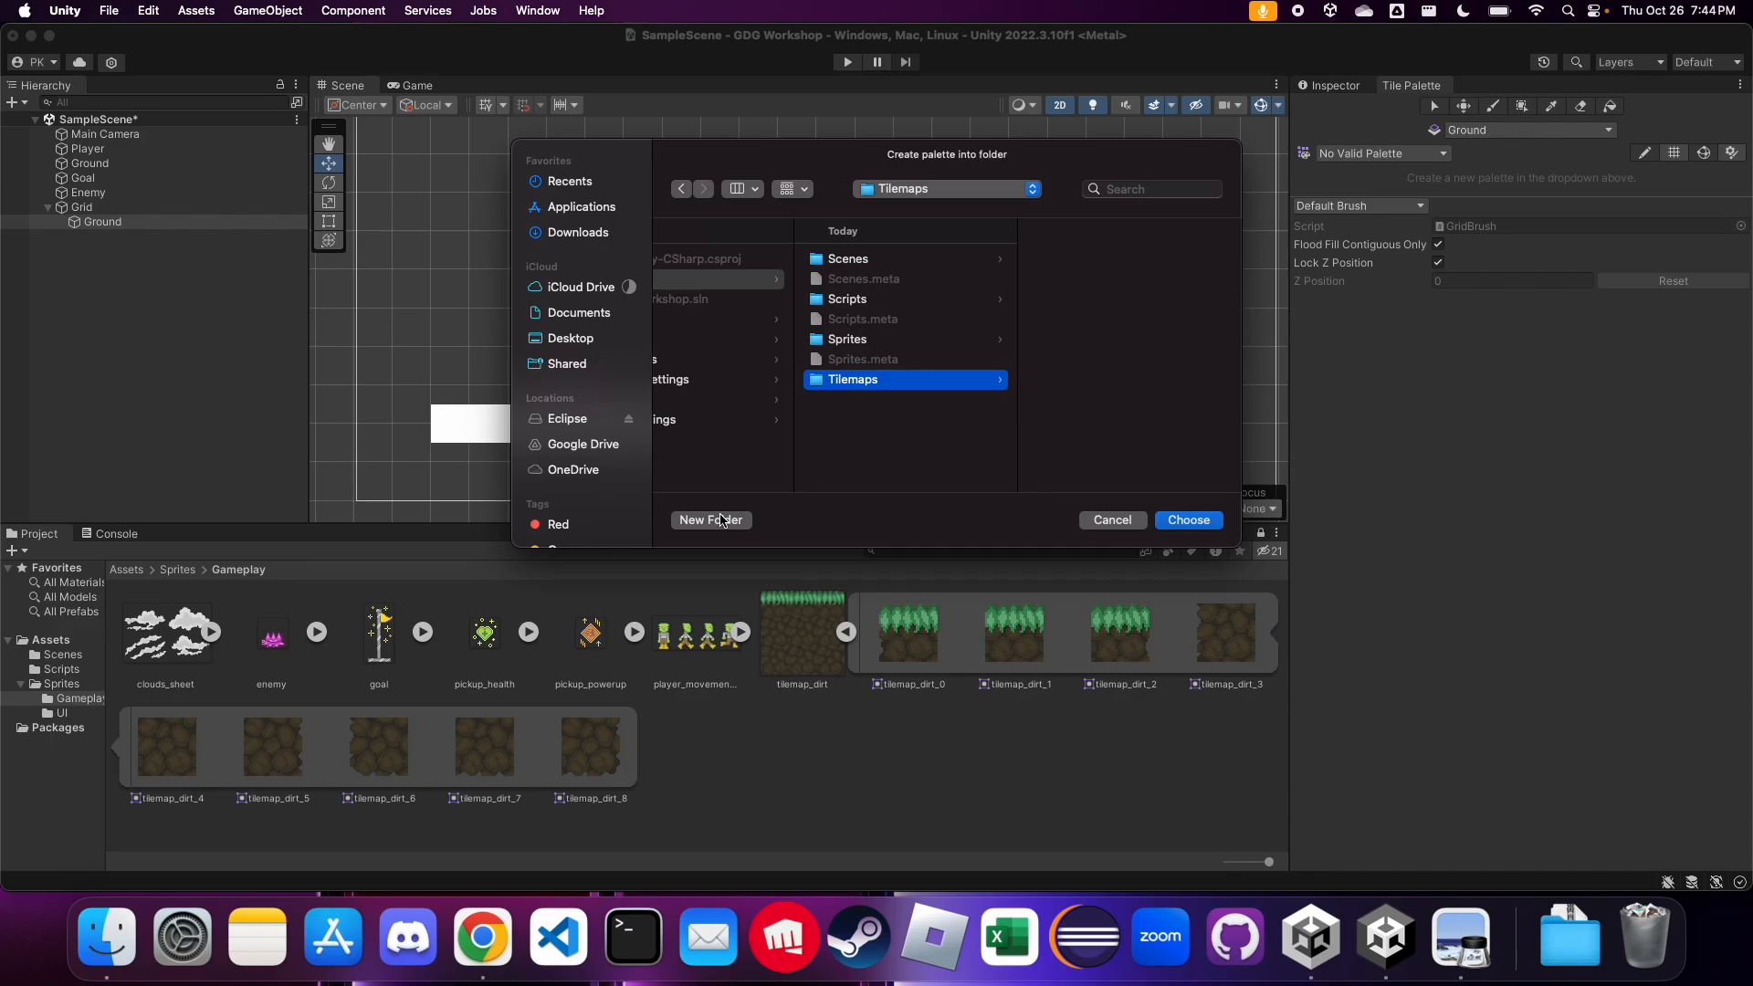
pyautogui.click(1180, 523)
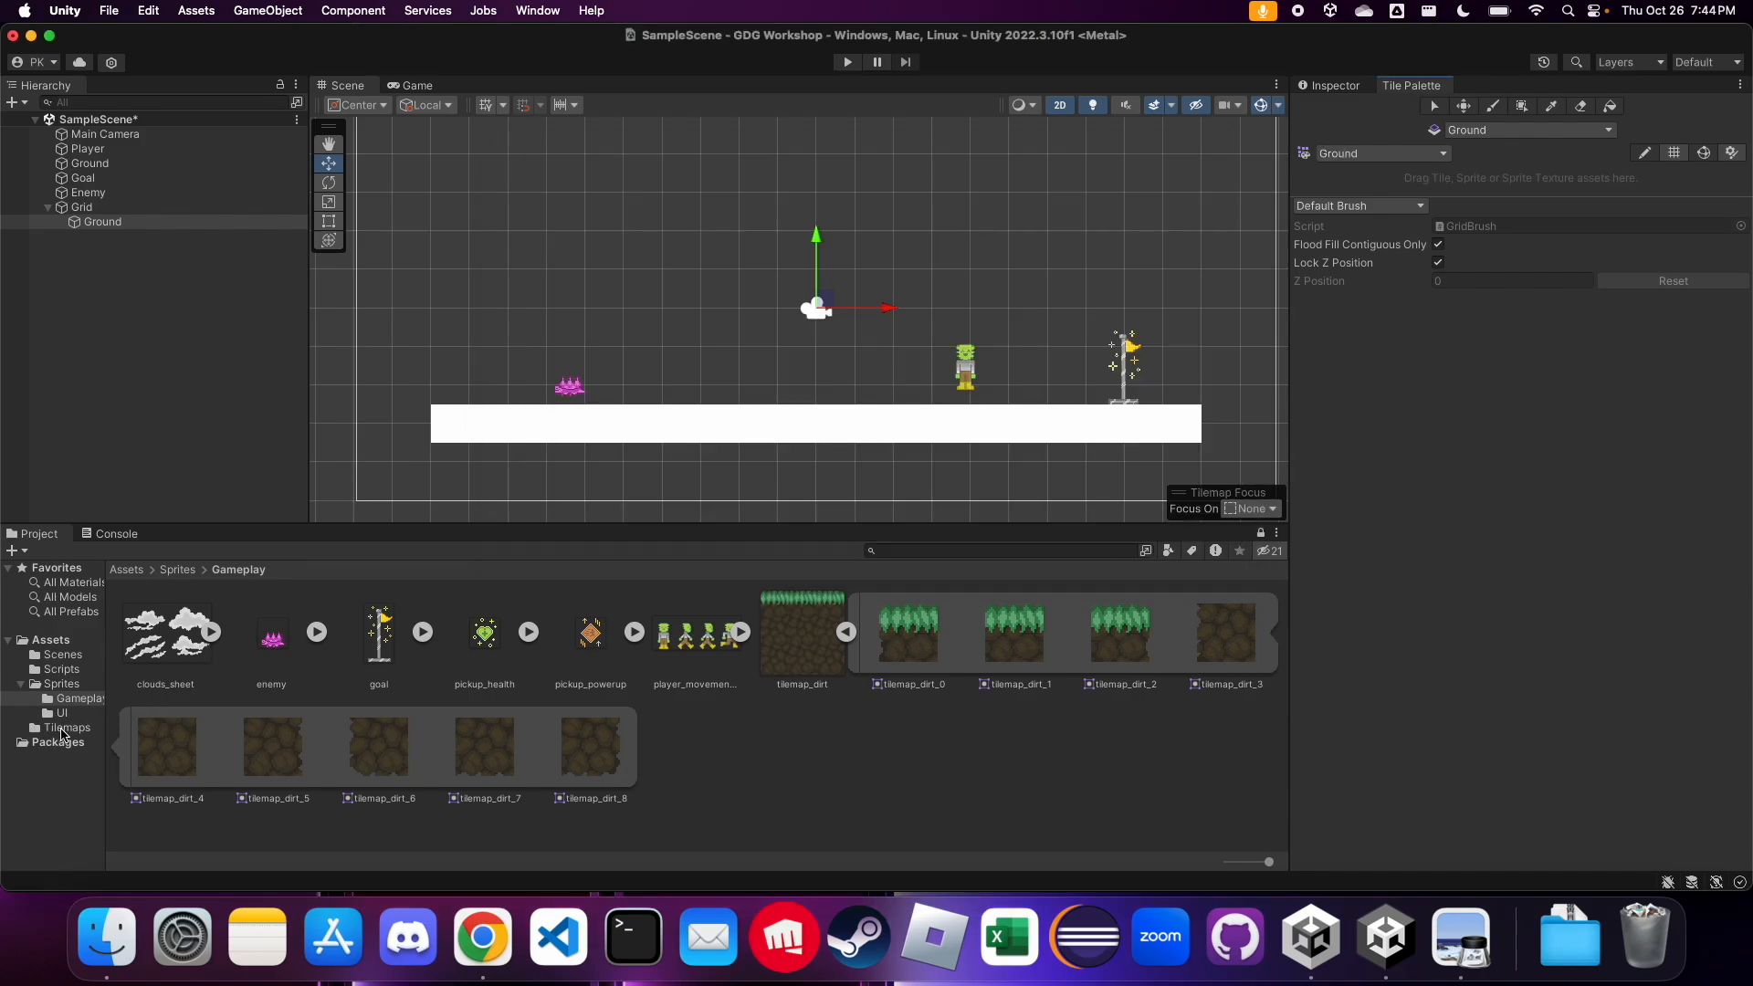
# Check the Tilemaps folder and add the whole tilemap_dirt sprite sheet from the Sprites/Gameplay folder to the Ground tile palette
pyautogui.click(66, 728)
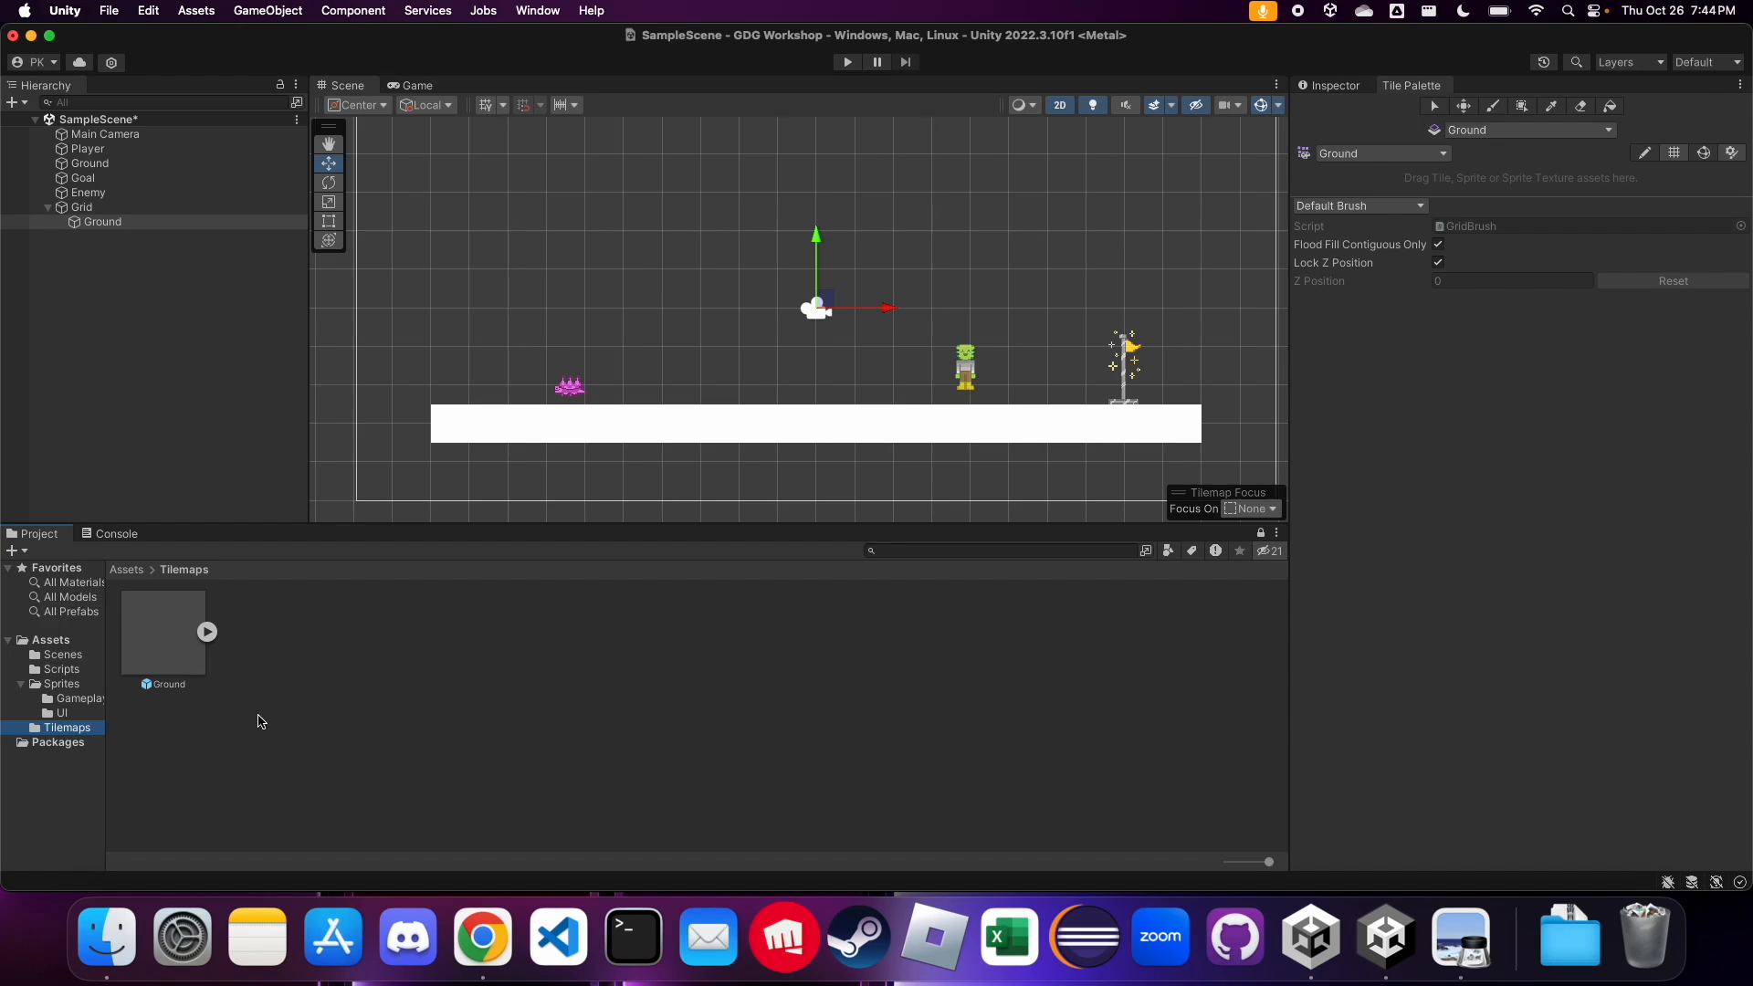
pyautogui.click(134, 227)
pyautogui.click(62, 685)
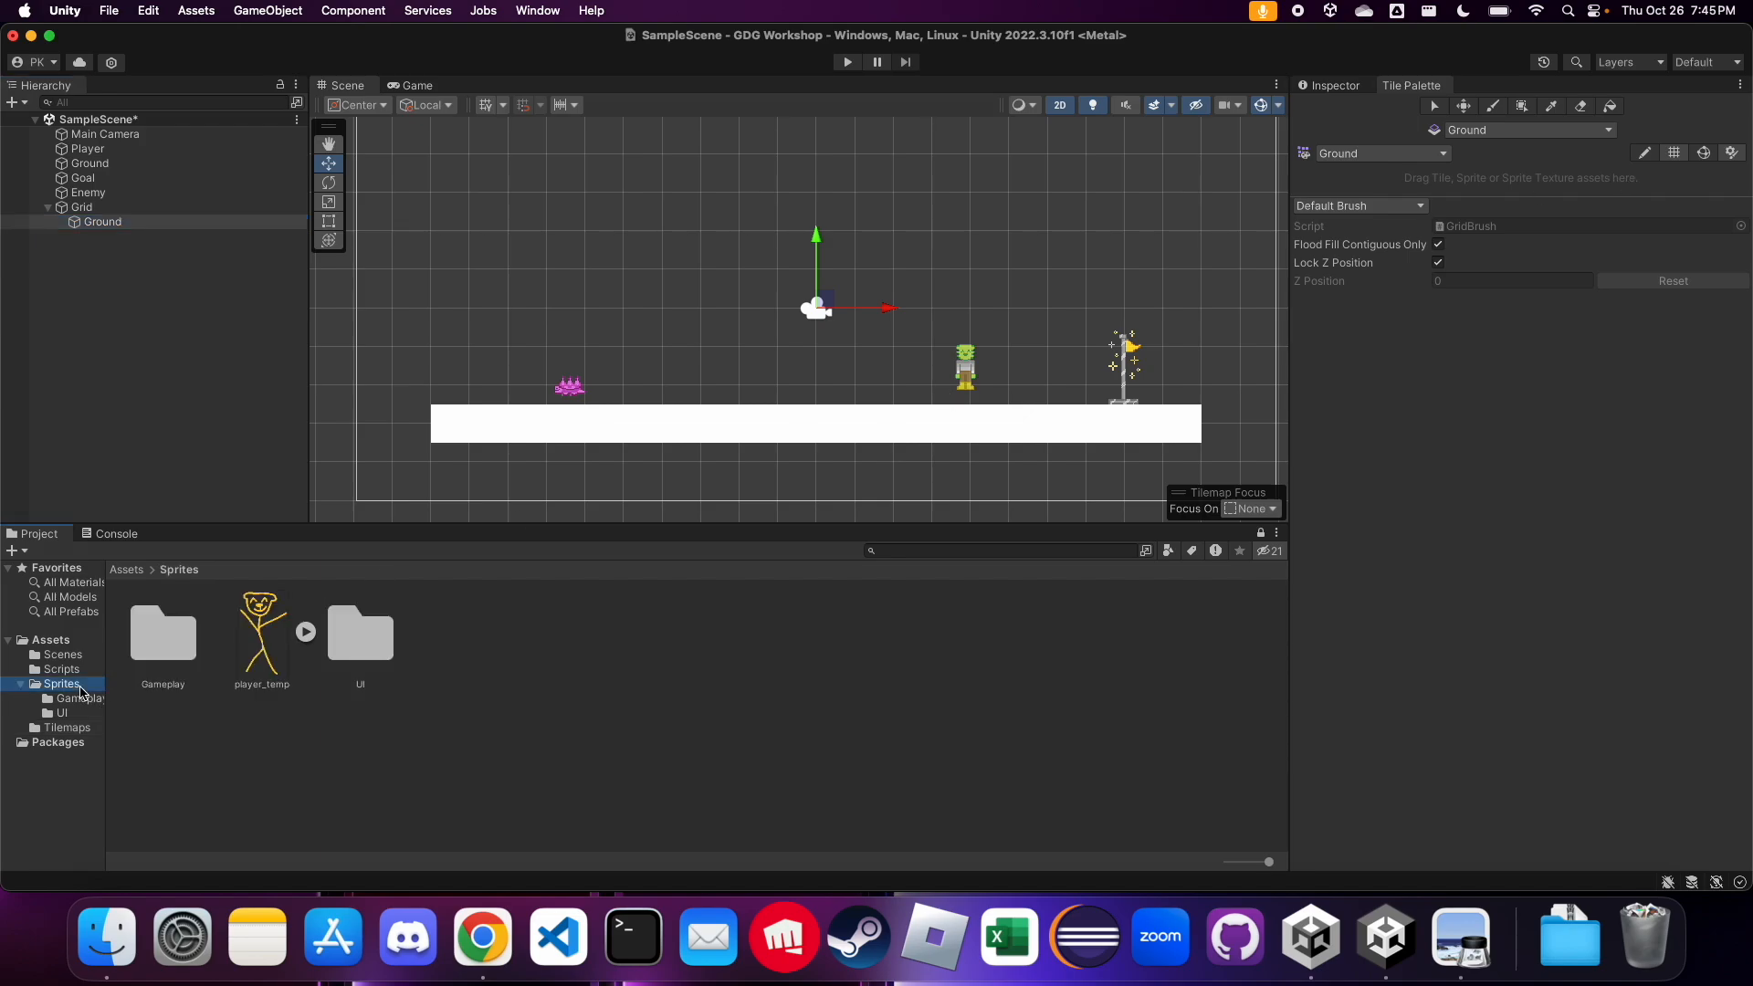
pyautogui.doubleClick(169, 645)
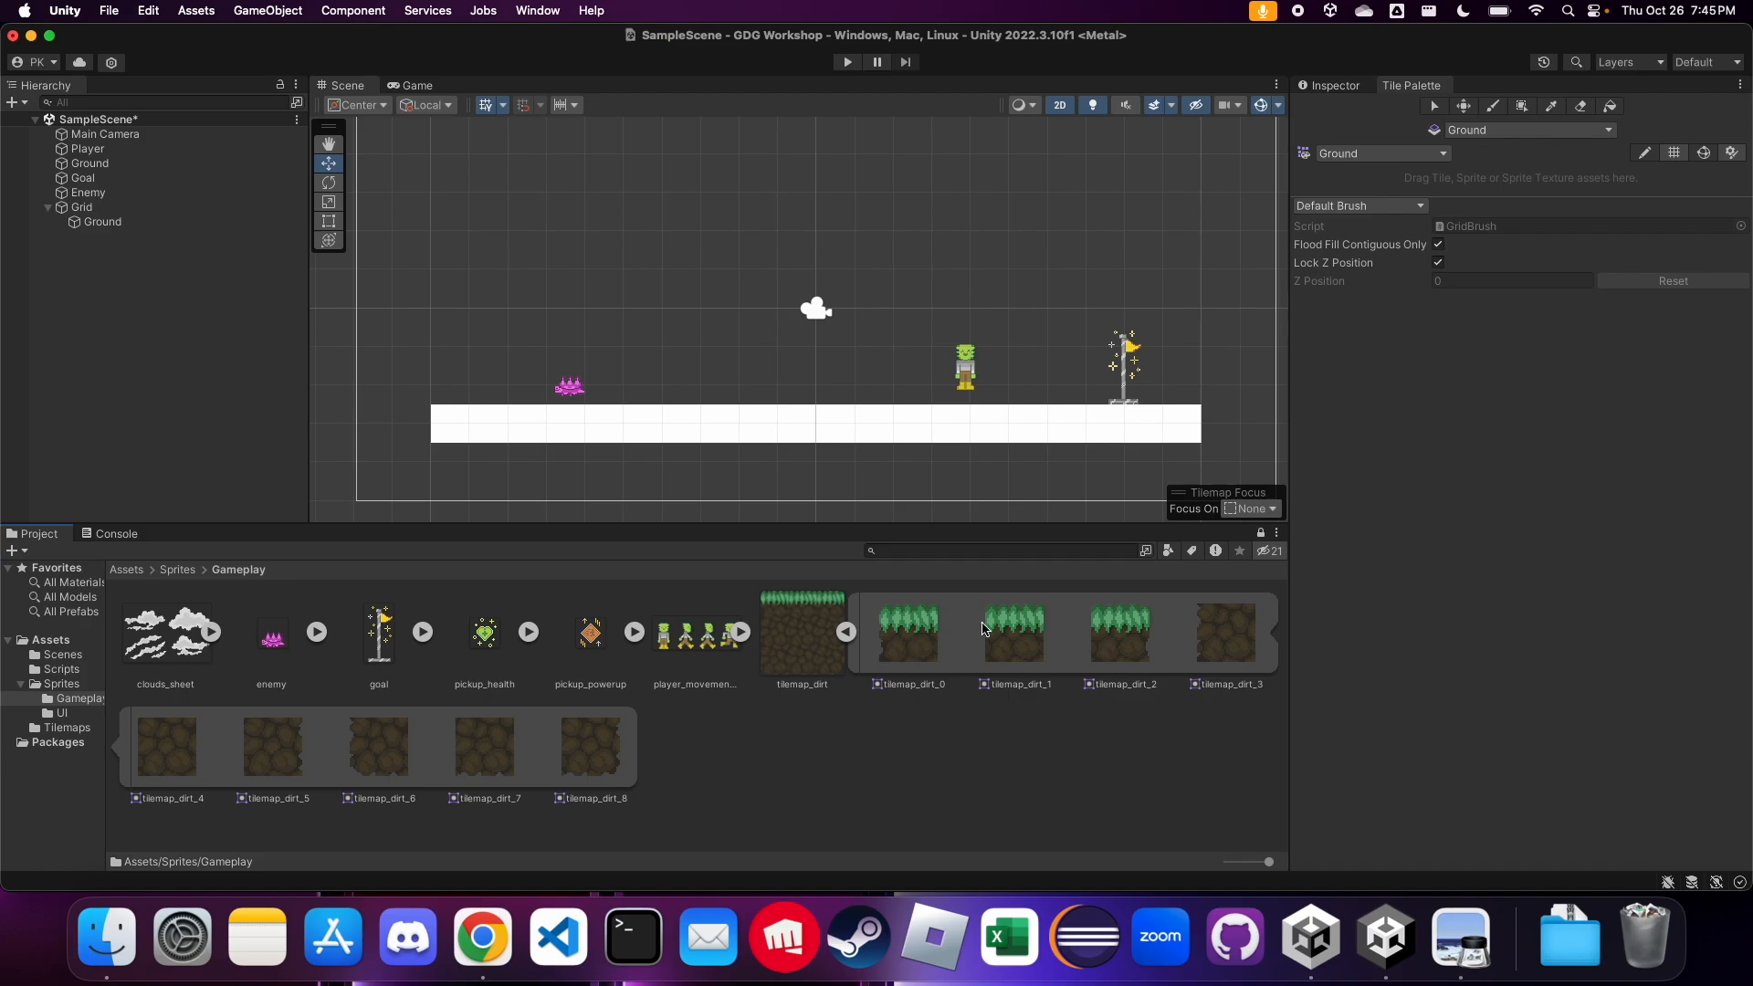
pyautogui.click(847, 633)
pyautogui.click(753, 638)
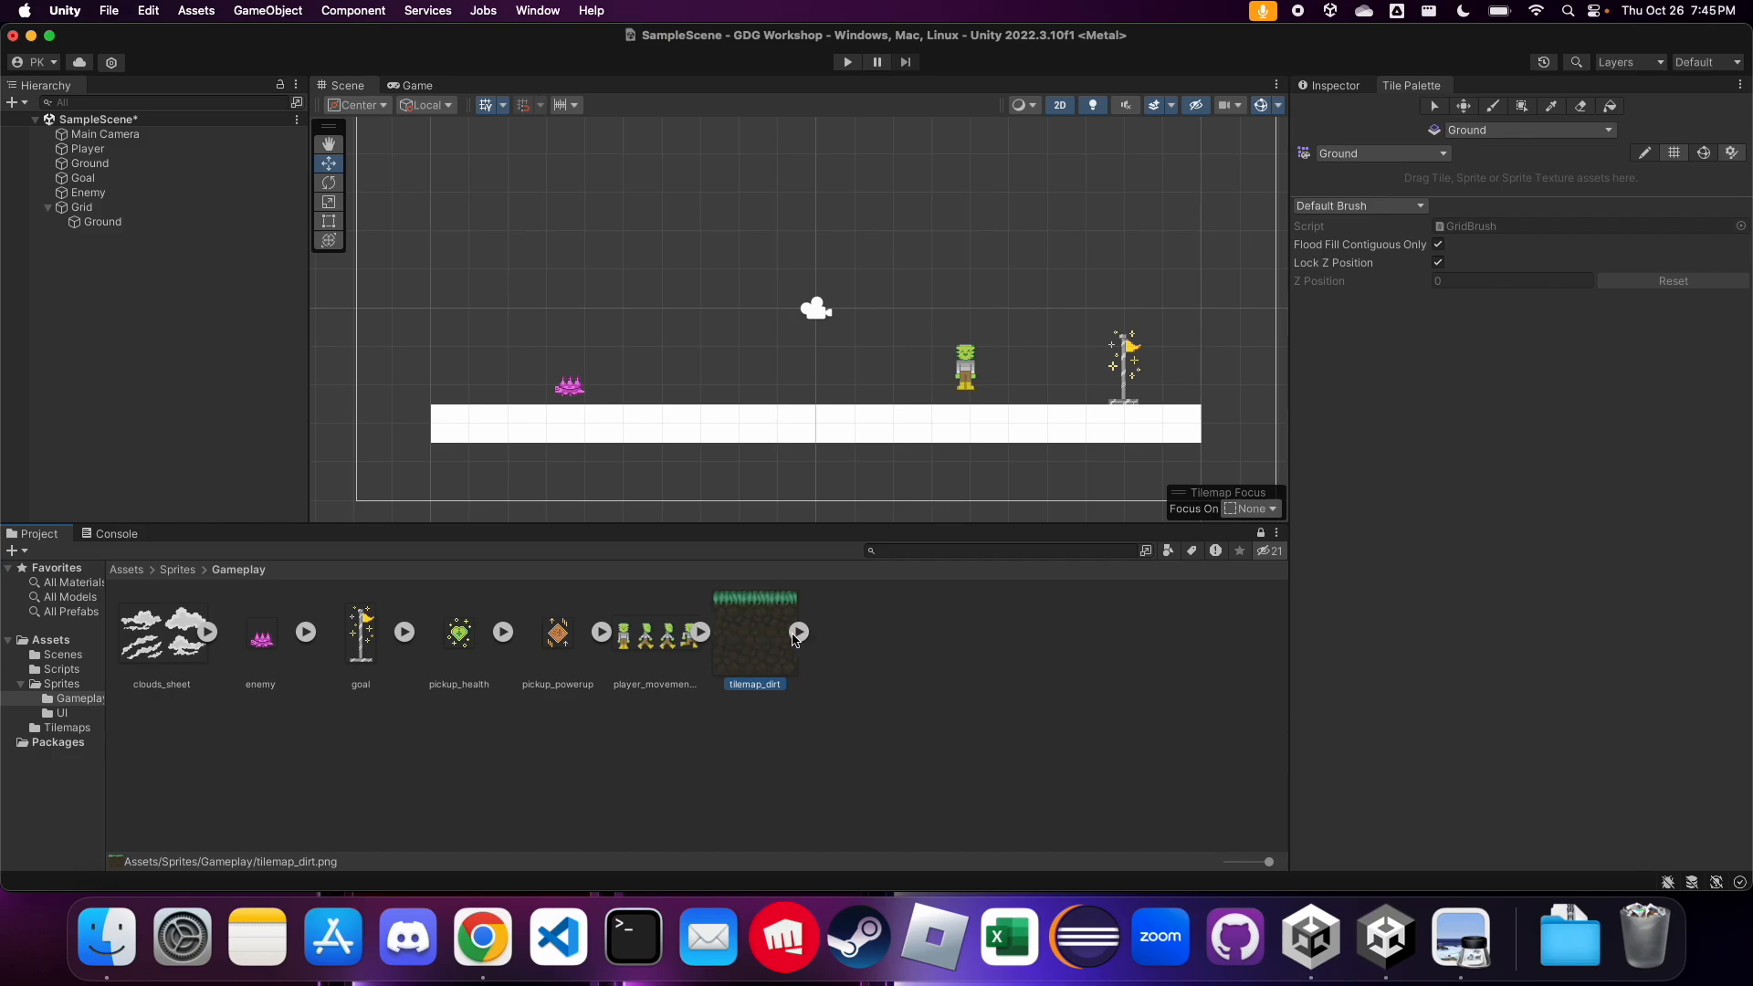
pyautogui.moveTo(764, 650); pyautogui.dragTo(1476, 193)
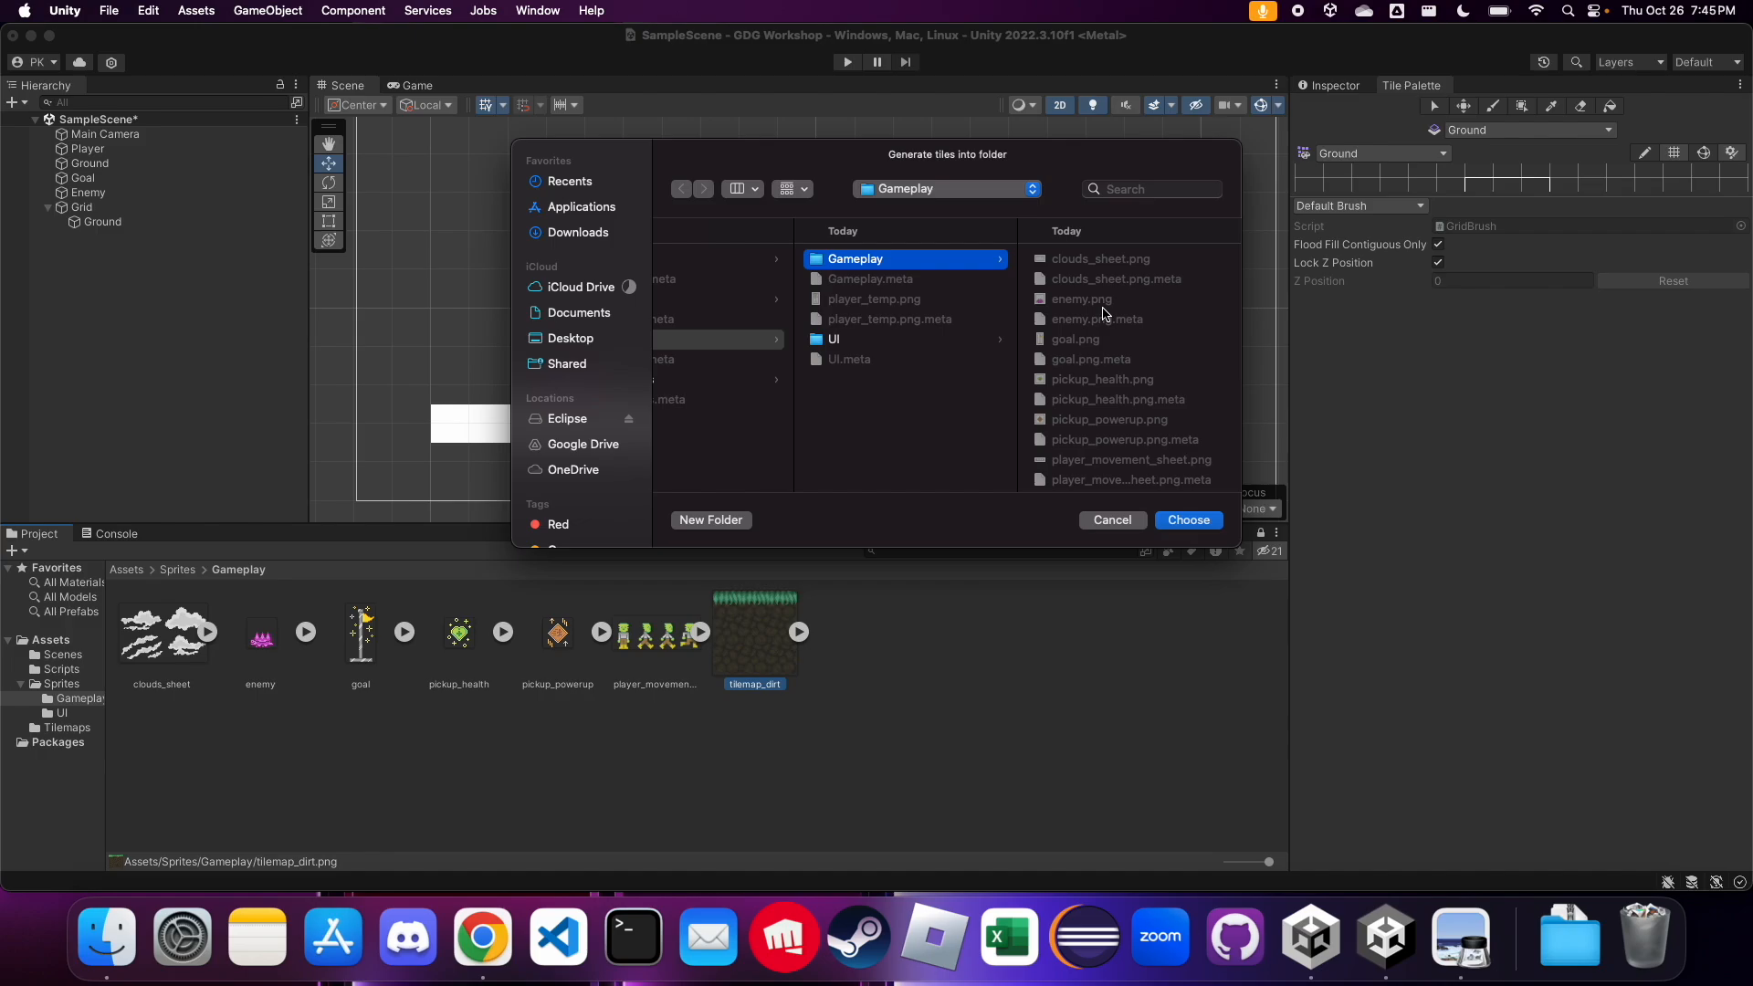
# Generate the dirt tiles into a new folder named Tiles inside the Tilemaps folder
pyautogui.hscroll(-5, 812, 368)
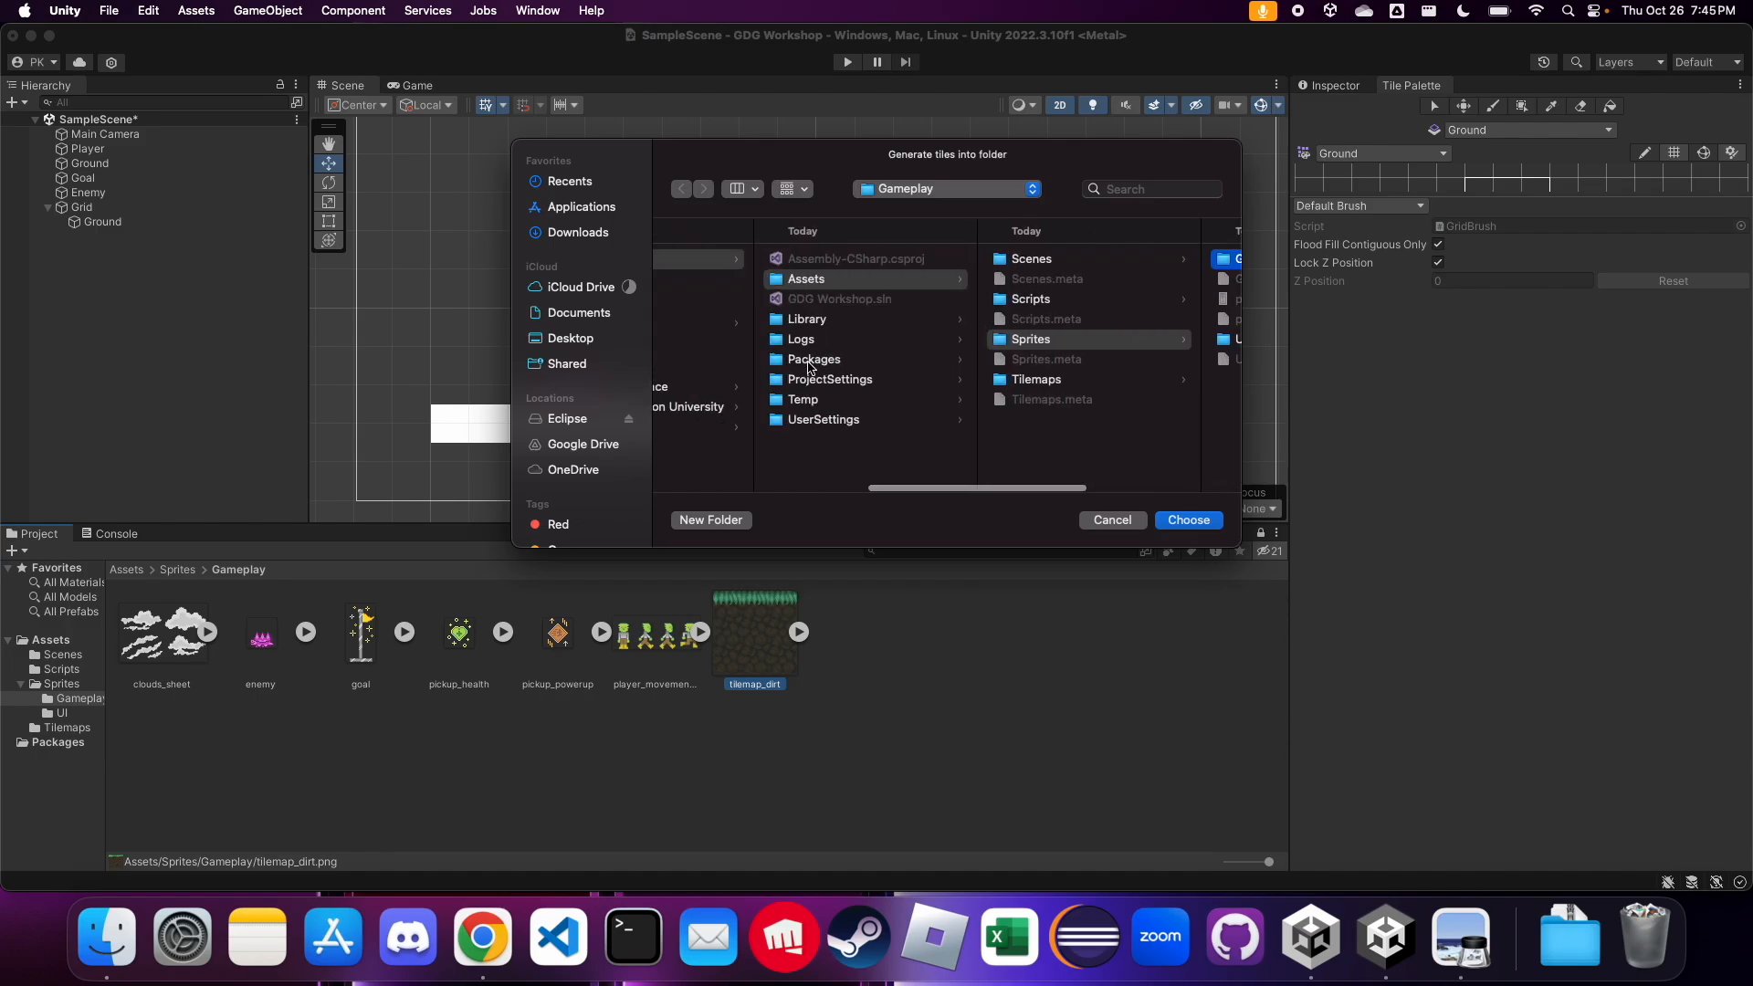
pyautogui.hscroll(1, 812, 368)
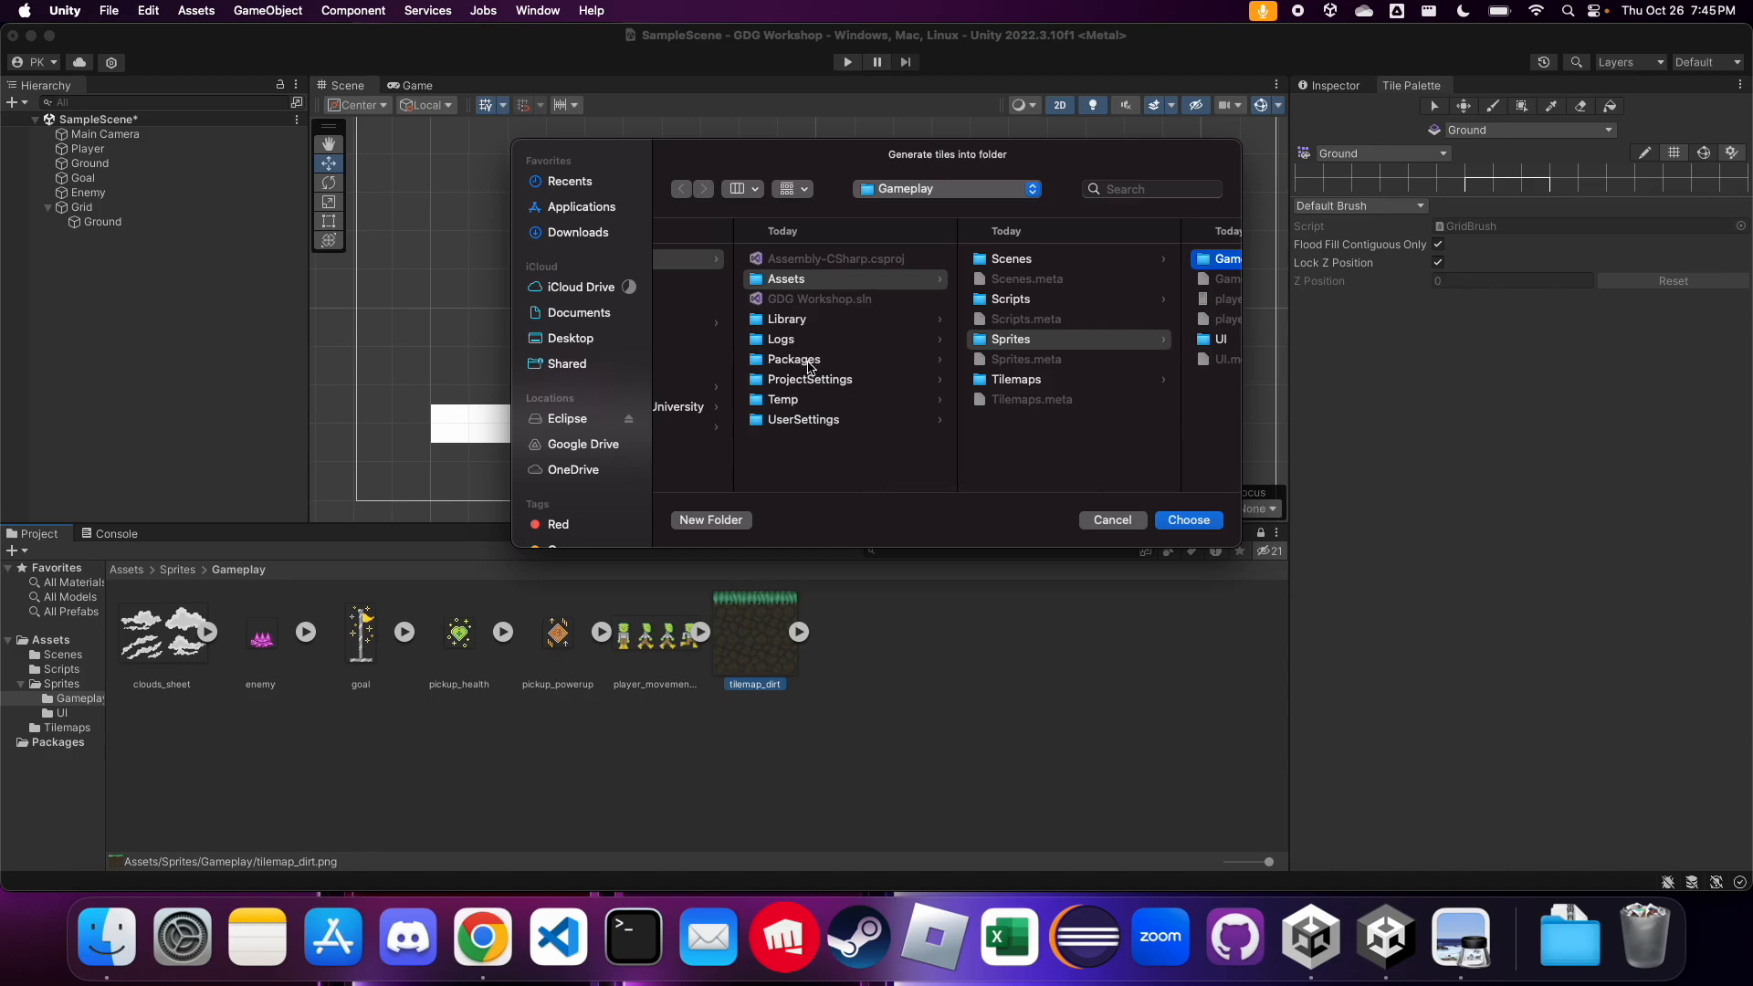
pyautogui.click(1029, 380)
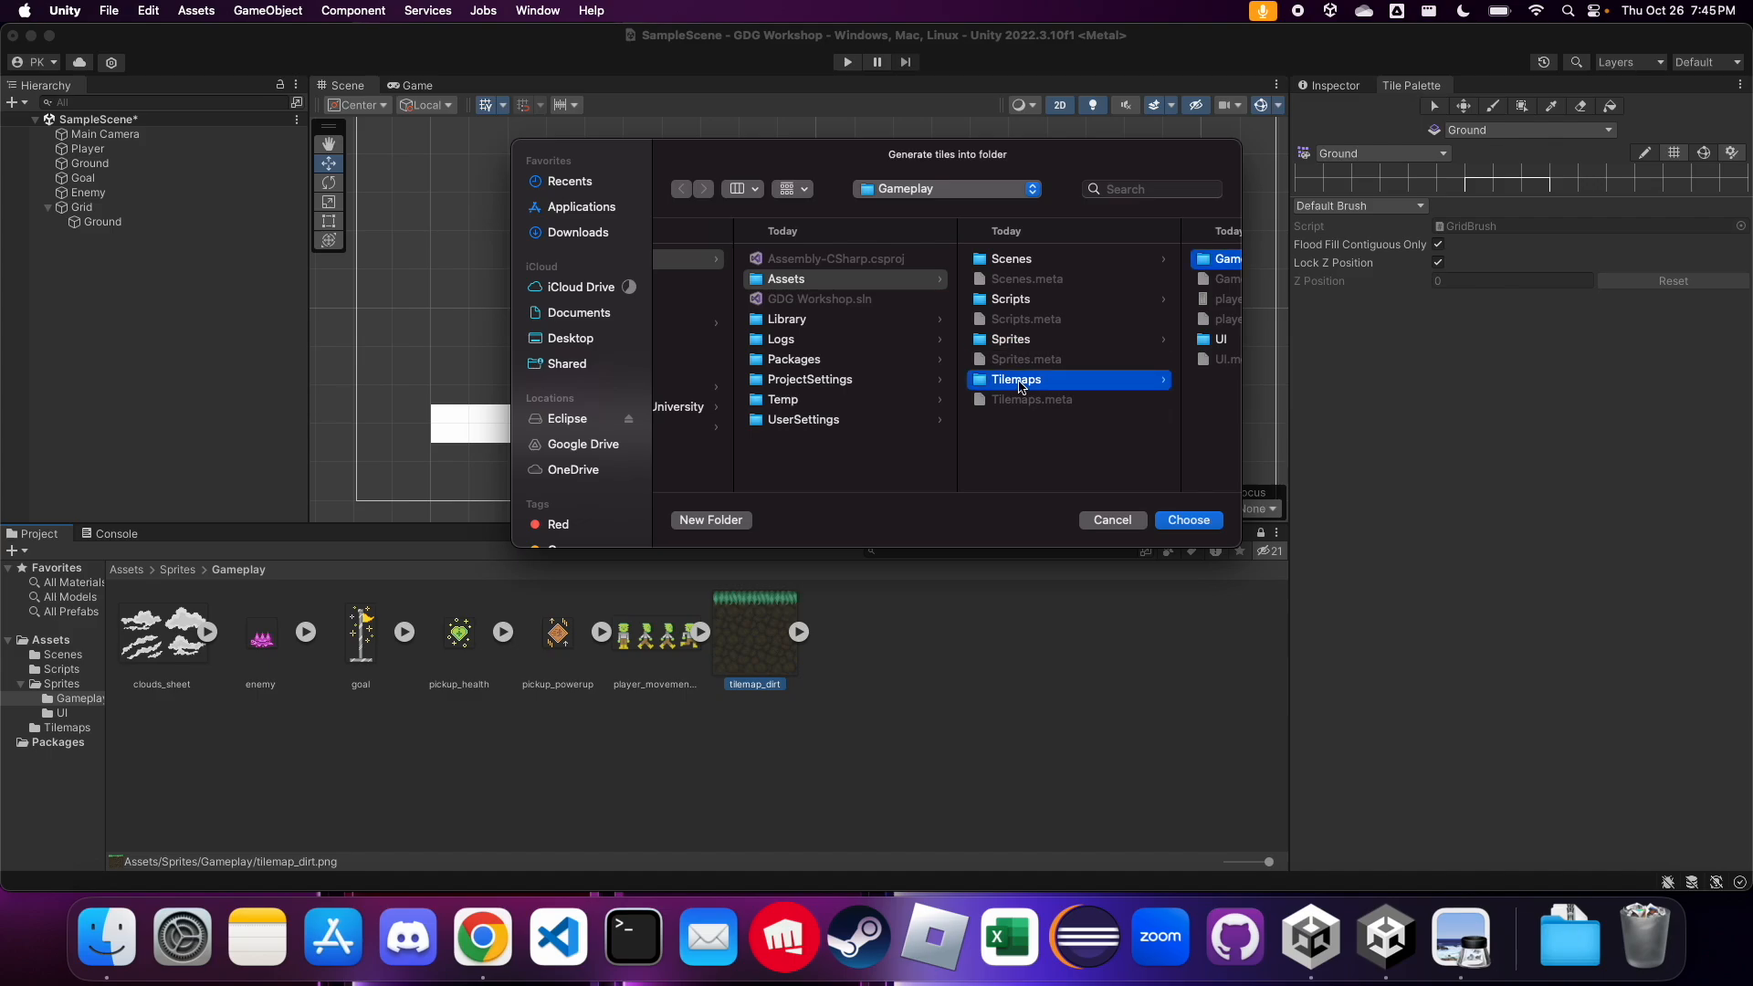
pyautogui.click(712, 520)
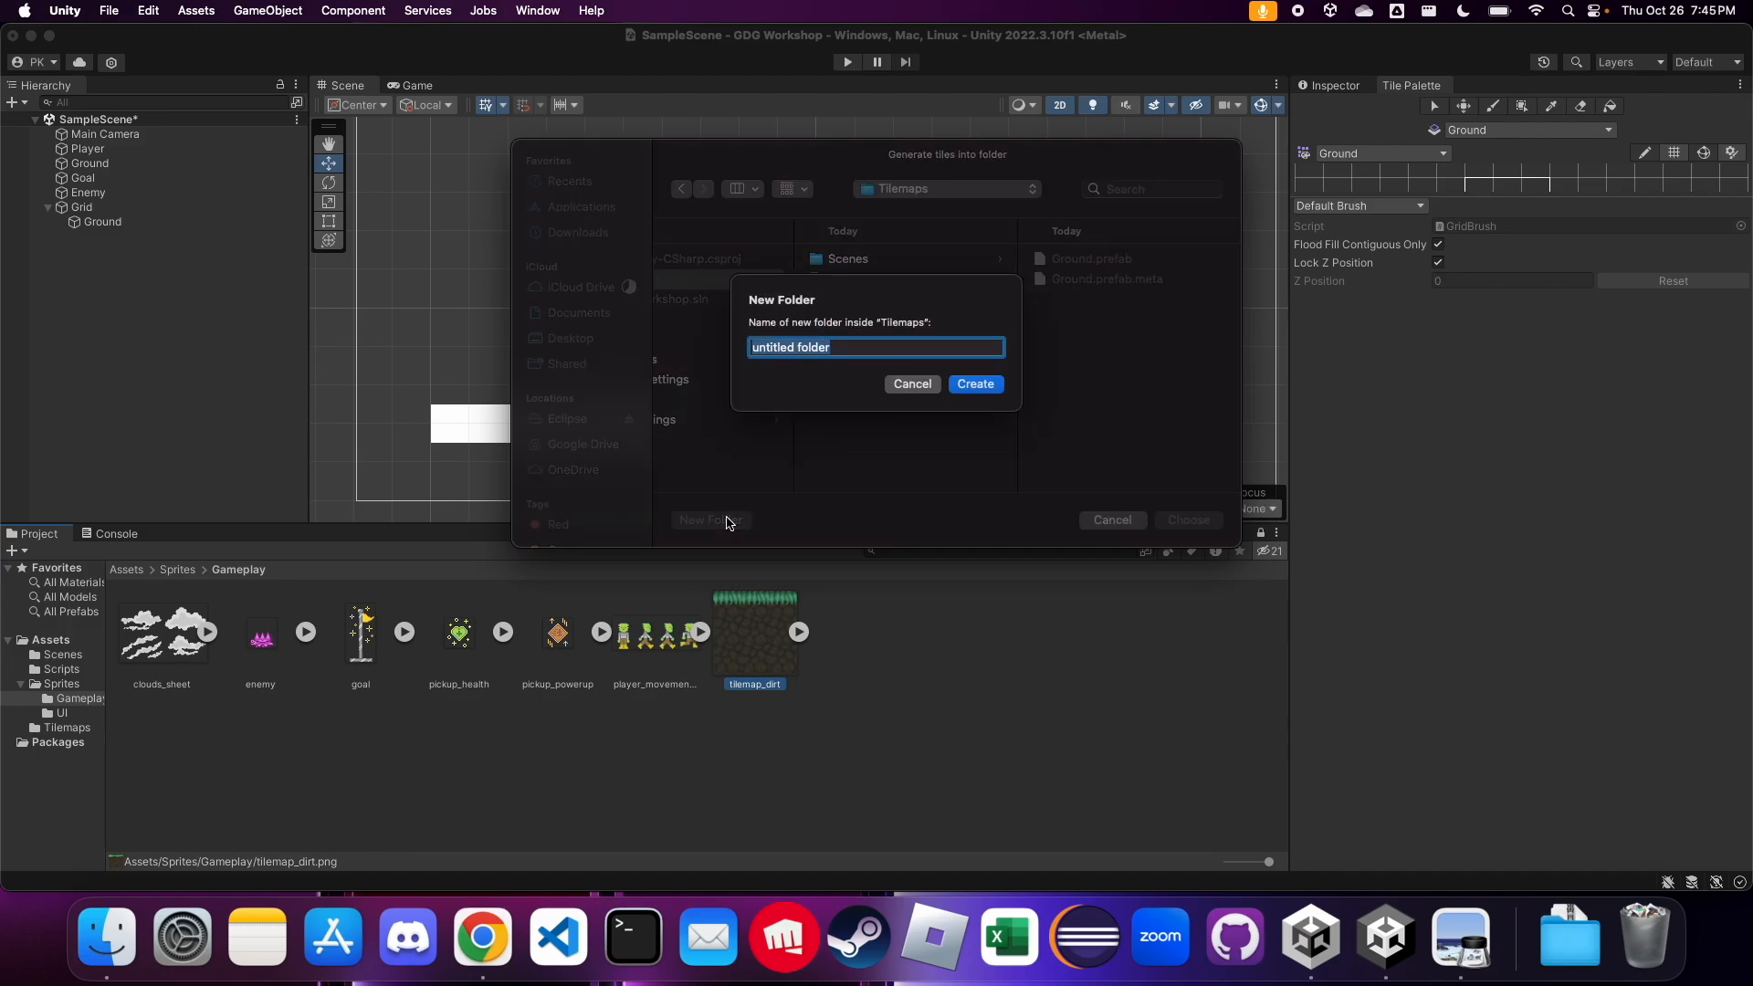
pyautogui.write('Tiles')
pyautogui.press('Return')
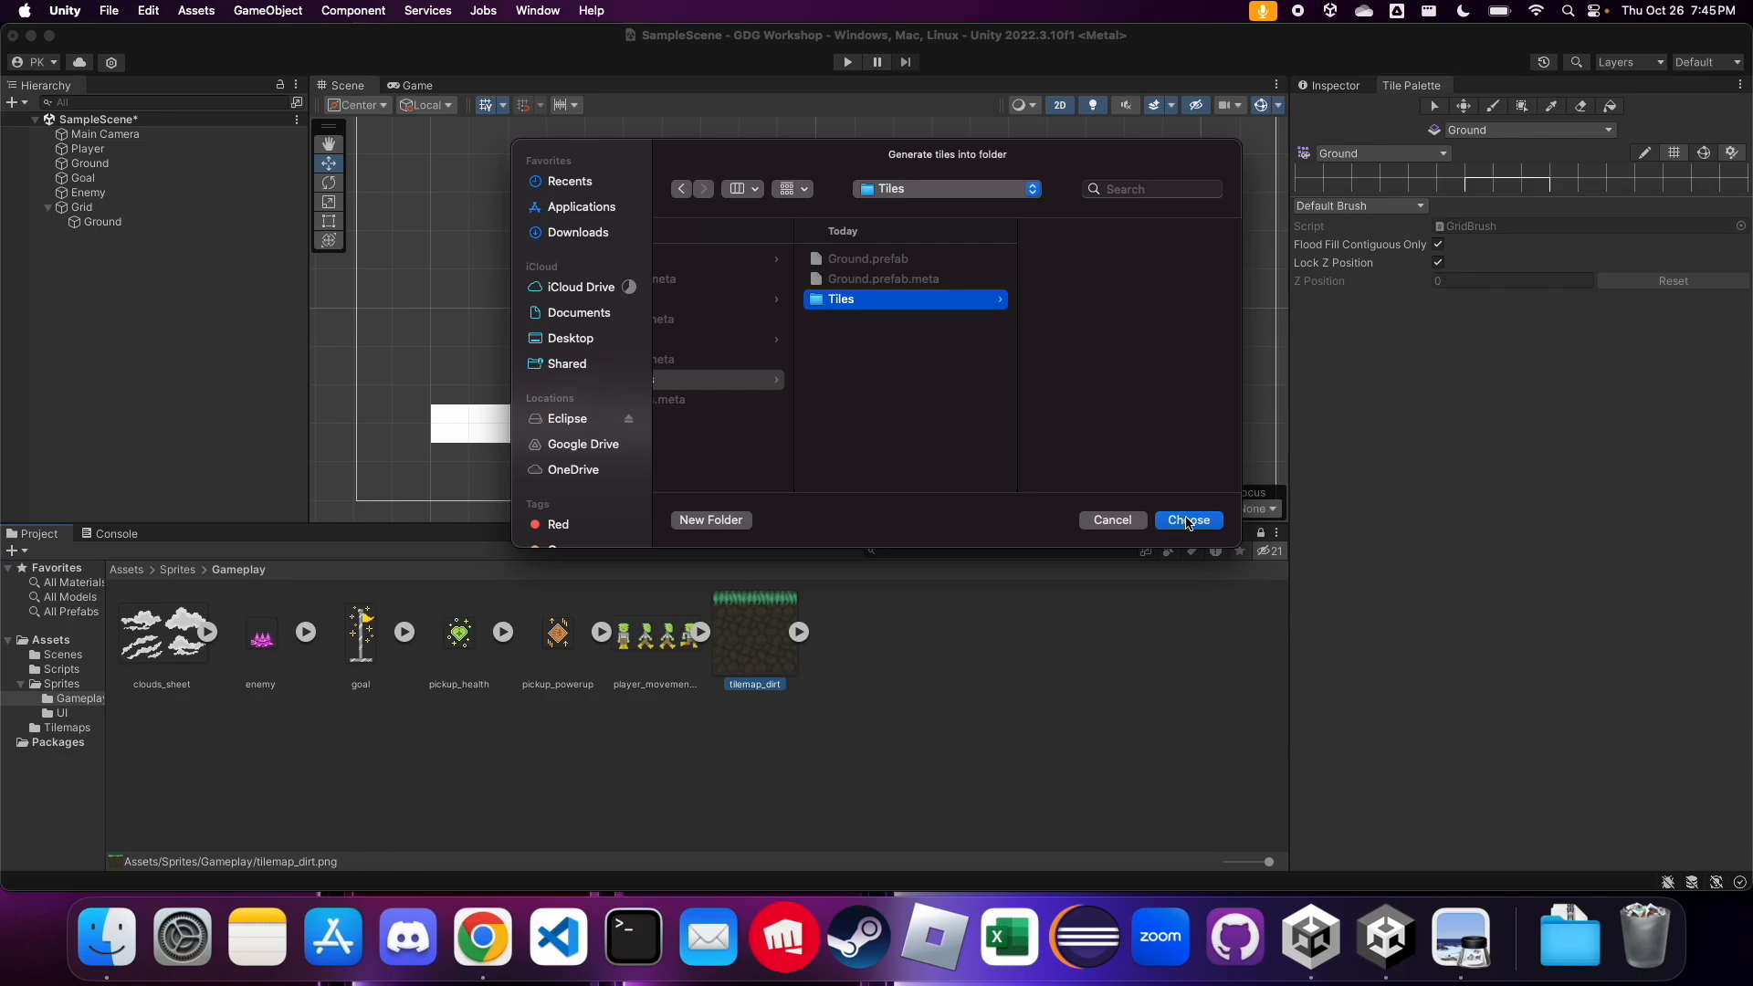
pyautogui.click(1189, 521)
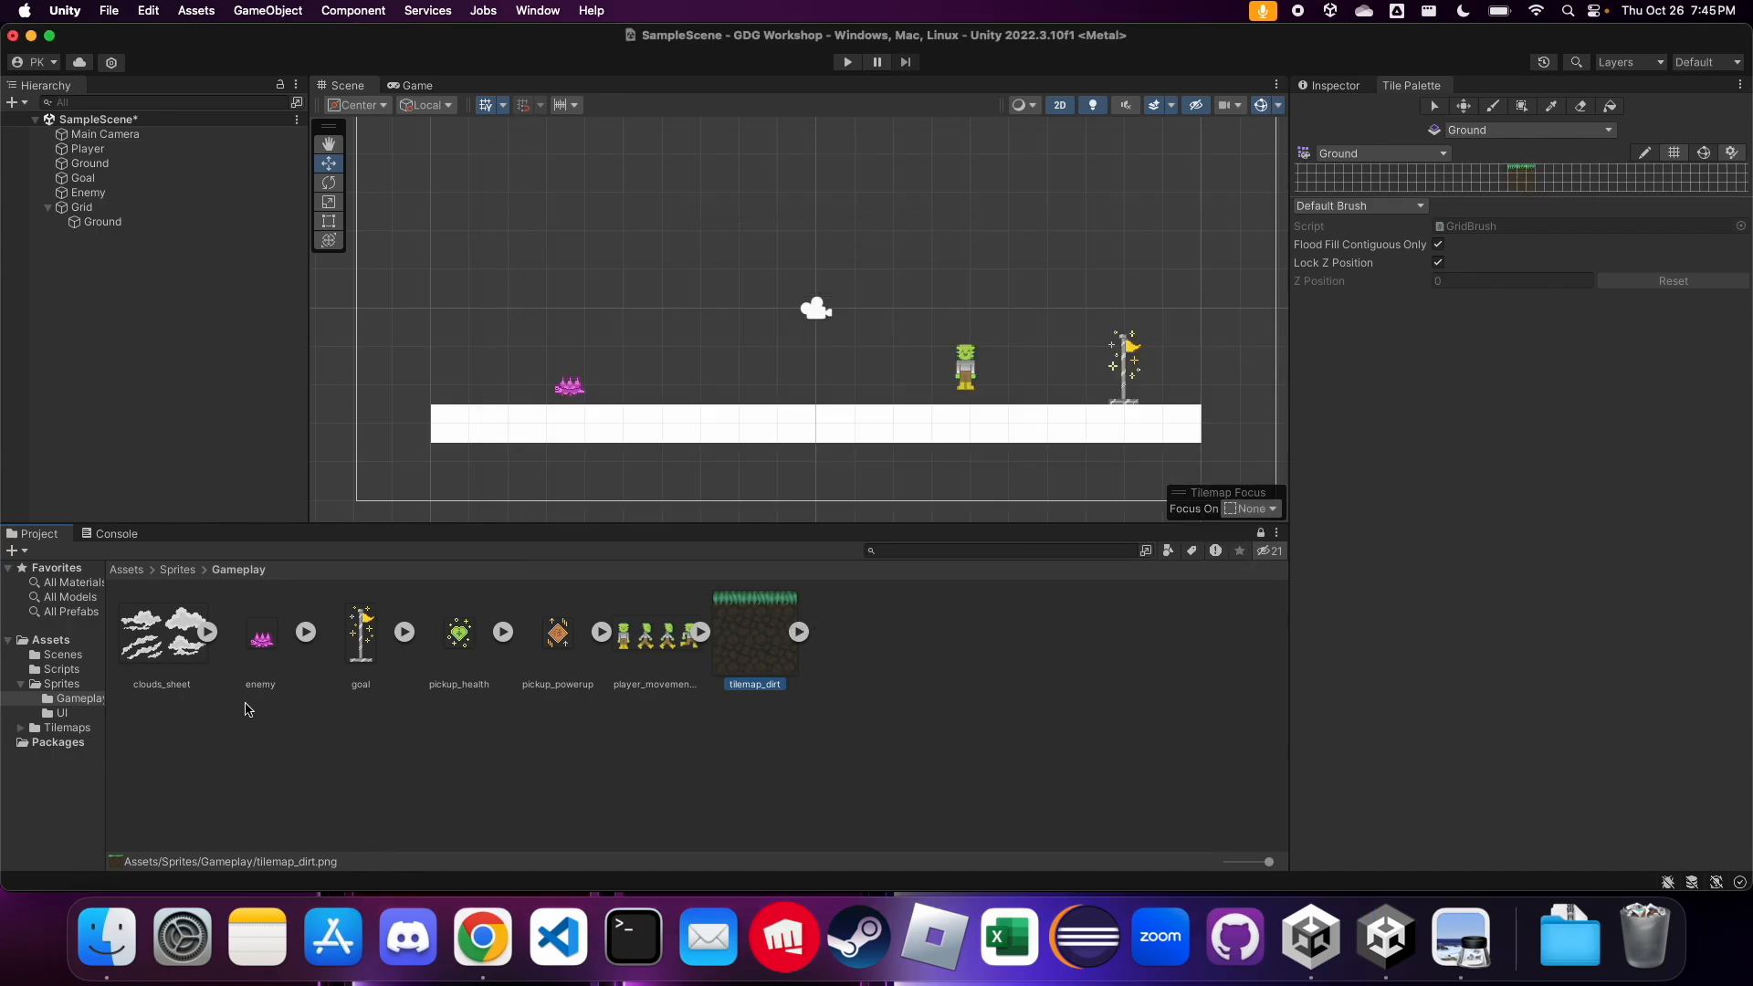
# Check the generated tiles in the Tiles folder and, with the Ground tilemap selected, enlarge the palette view around its dirt tiles
pyautogui.click(84, 728)
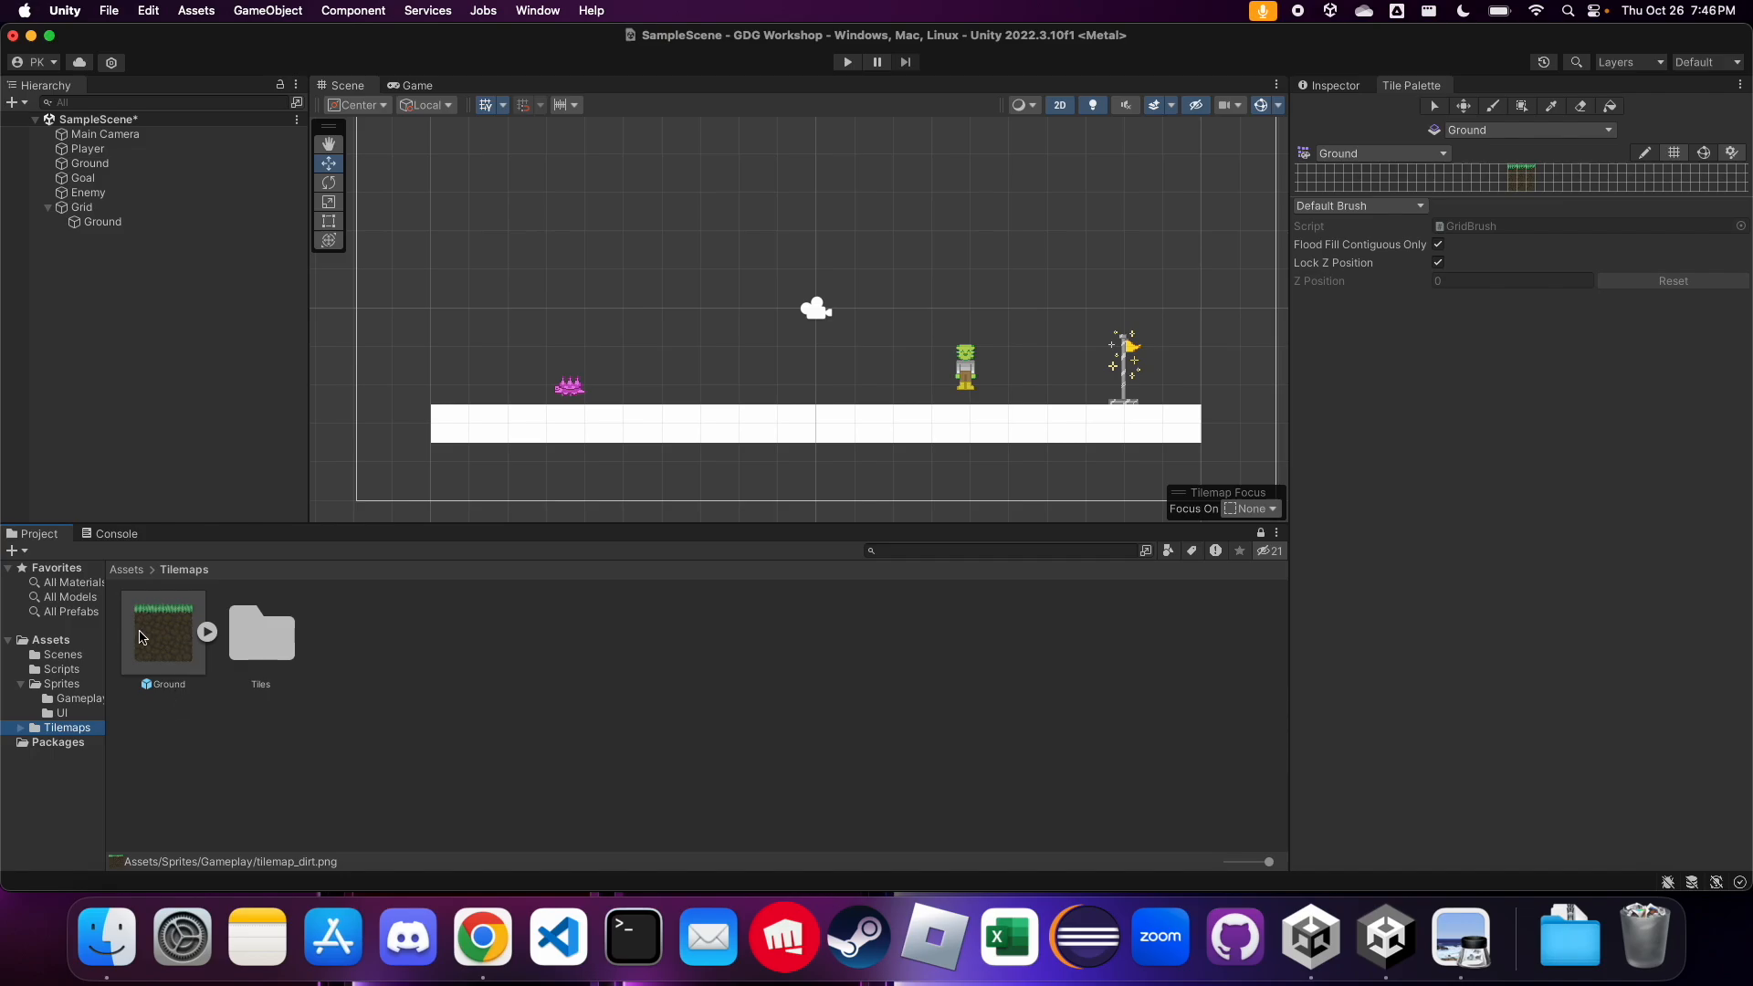
pyautogui.doubleClick(261, 651)
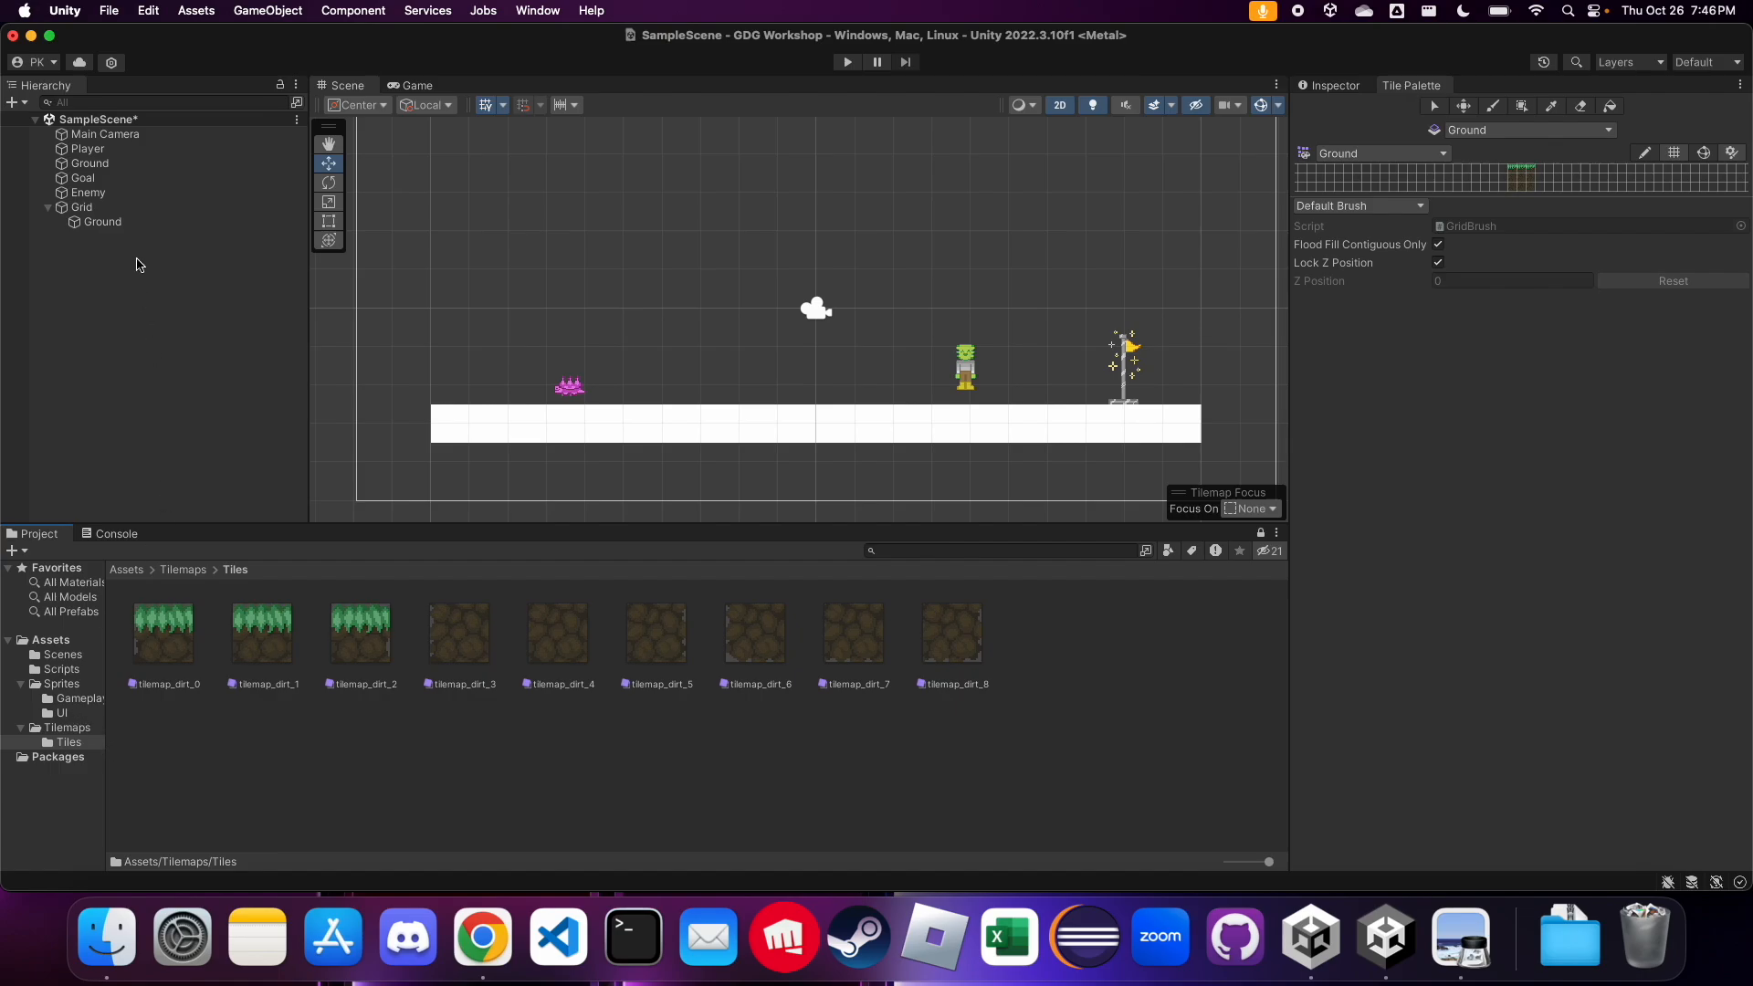
pyautogui.click(103, 223)
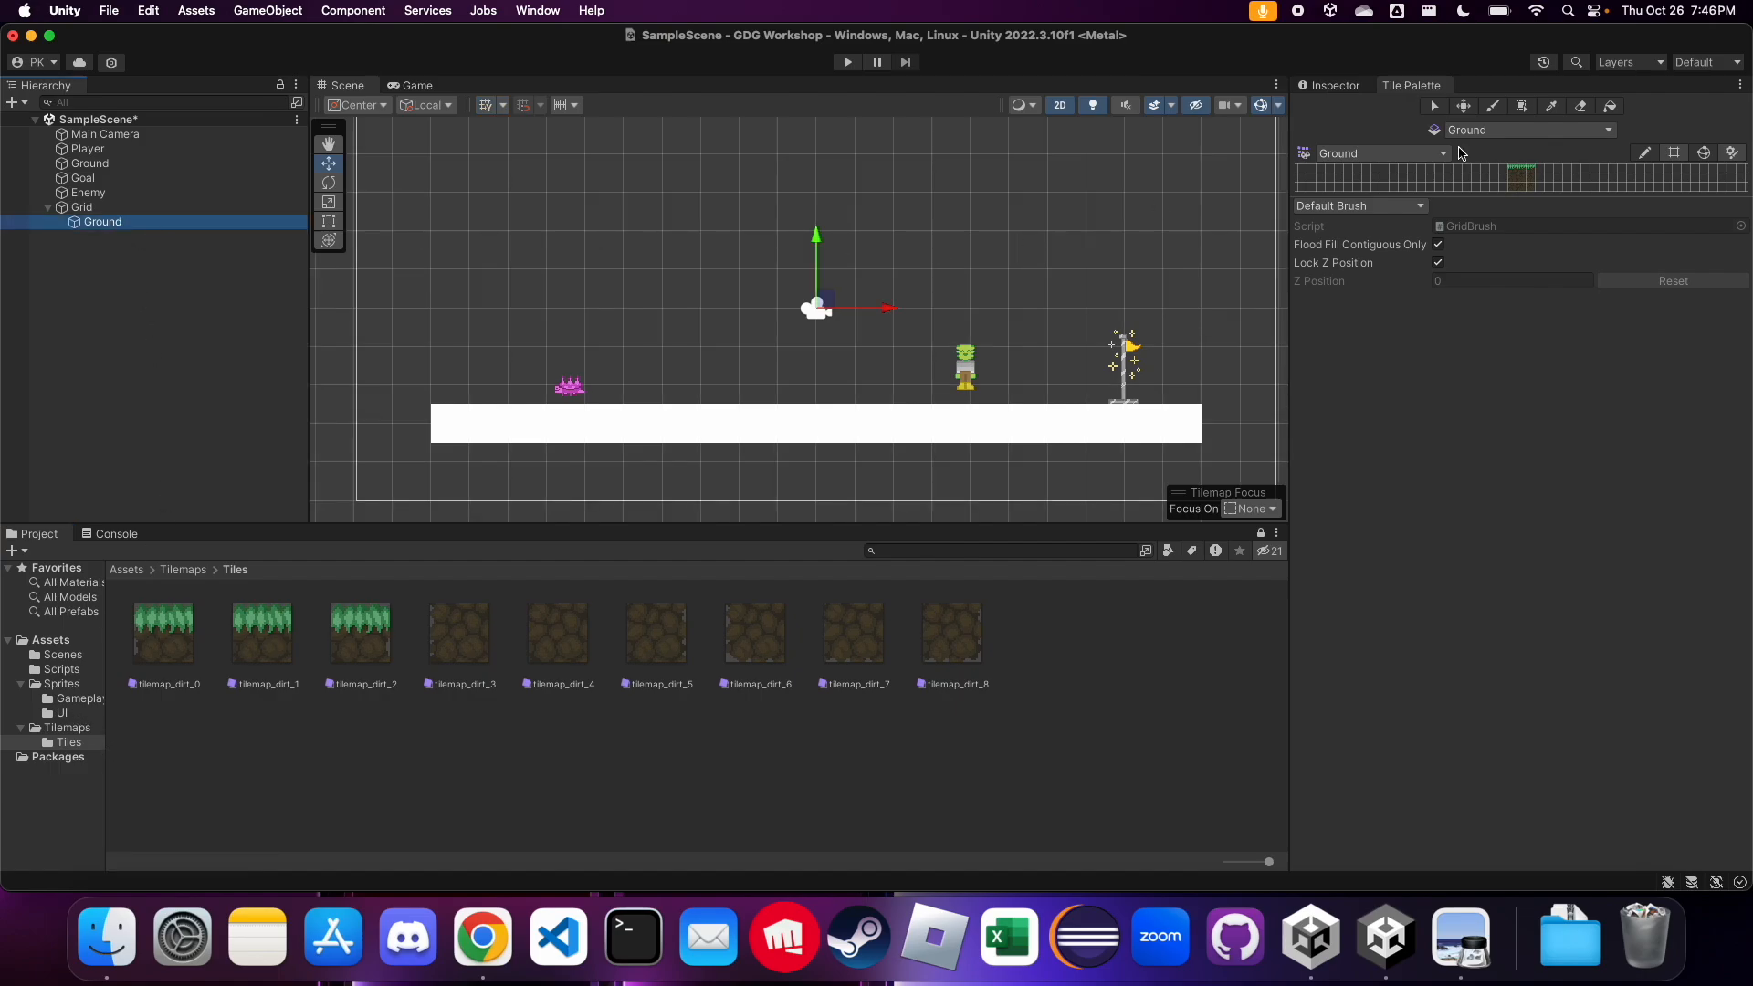
pyautogui.moveTo(1521, 203); pyautogui.dragTo(1516, 514)
pyautogui.scroll(-3, 1409, 380)
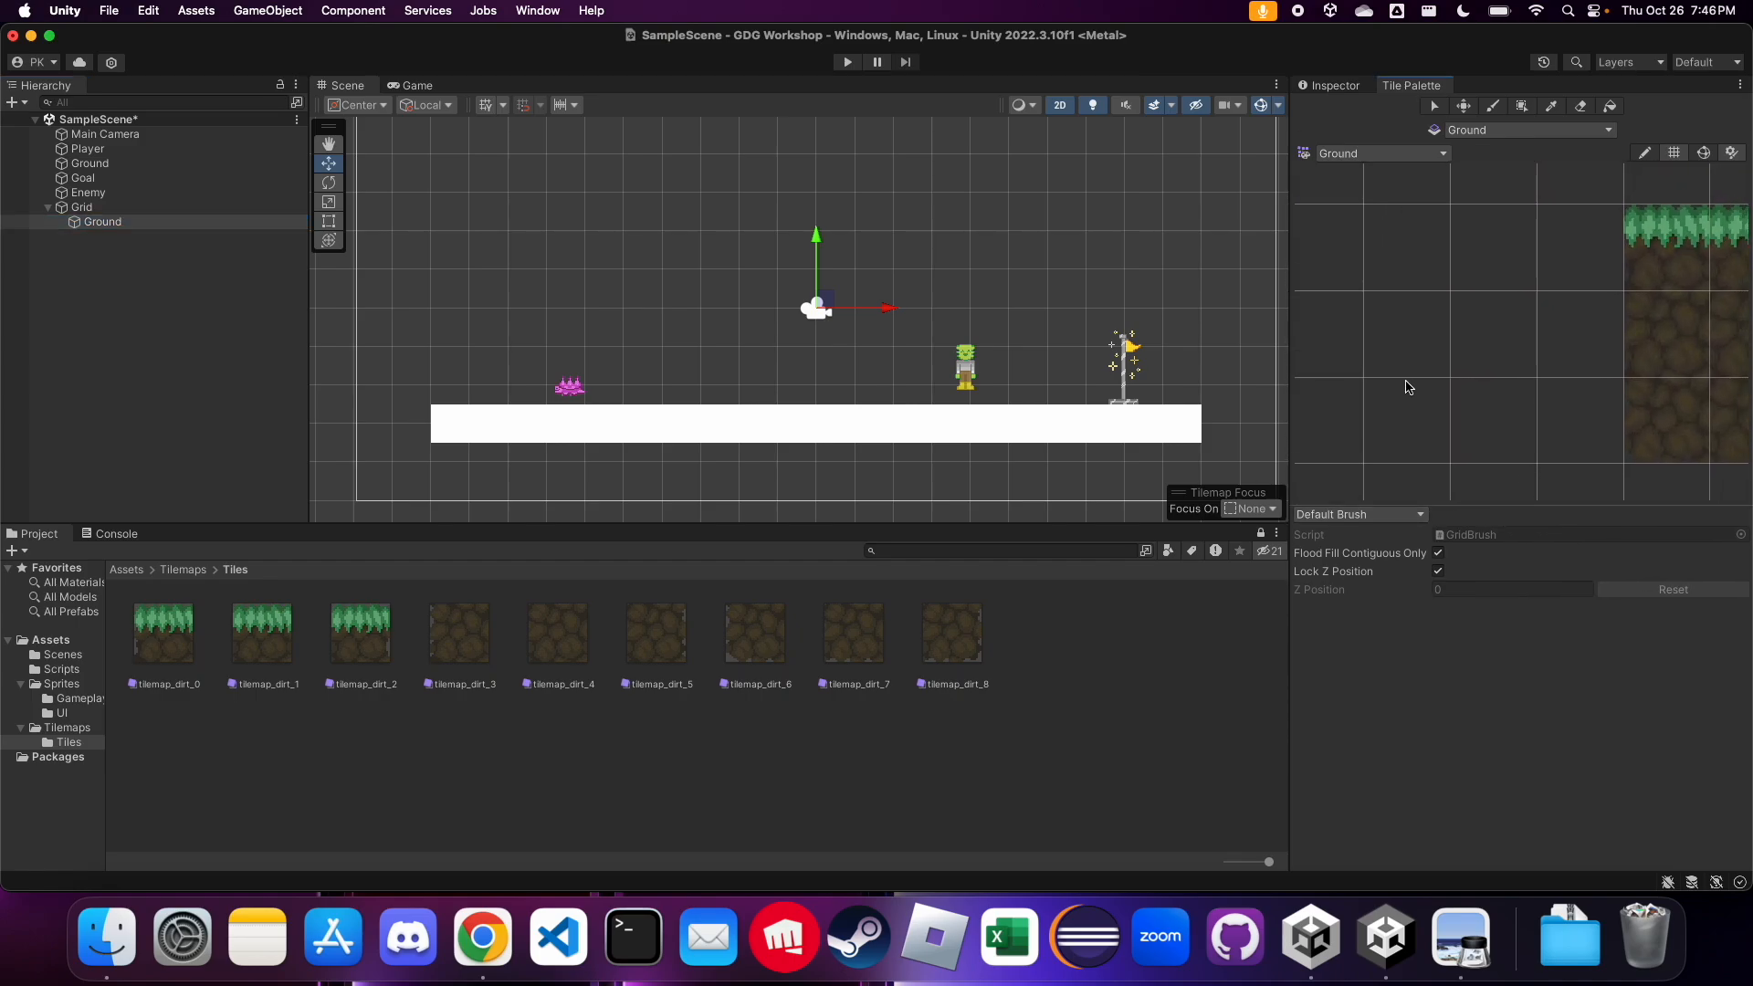
pyautogui.scroll(-5, 1375, 344)
pyautogui.scroll(5, 1607, 341)
pyautogui.scroll(1, 1508, 353)
pyautogui.scroll(2, 1511, 359)
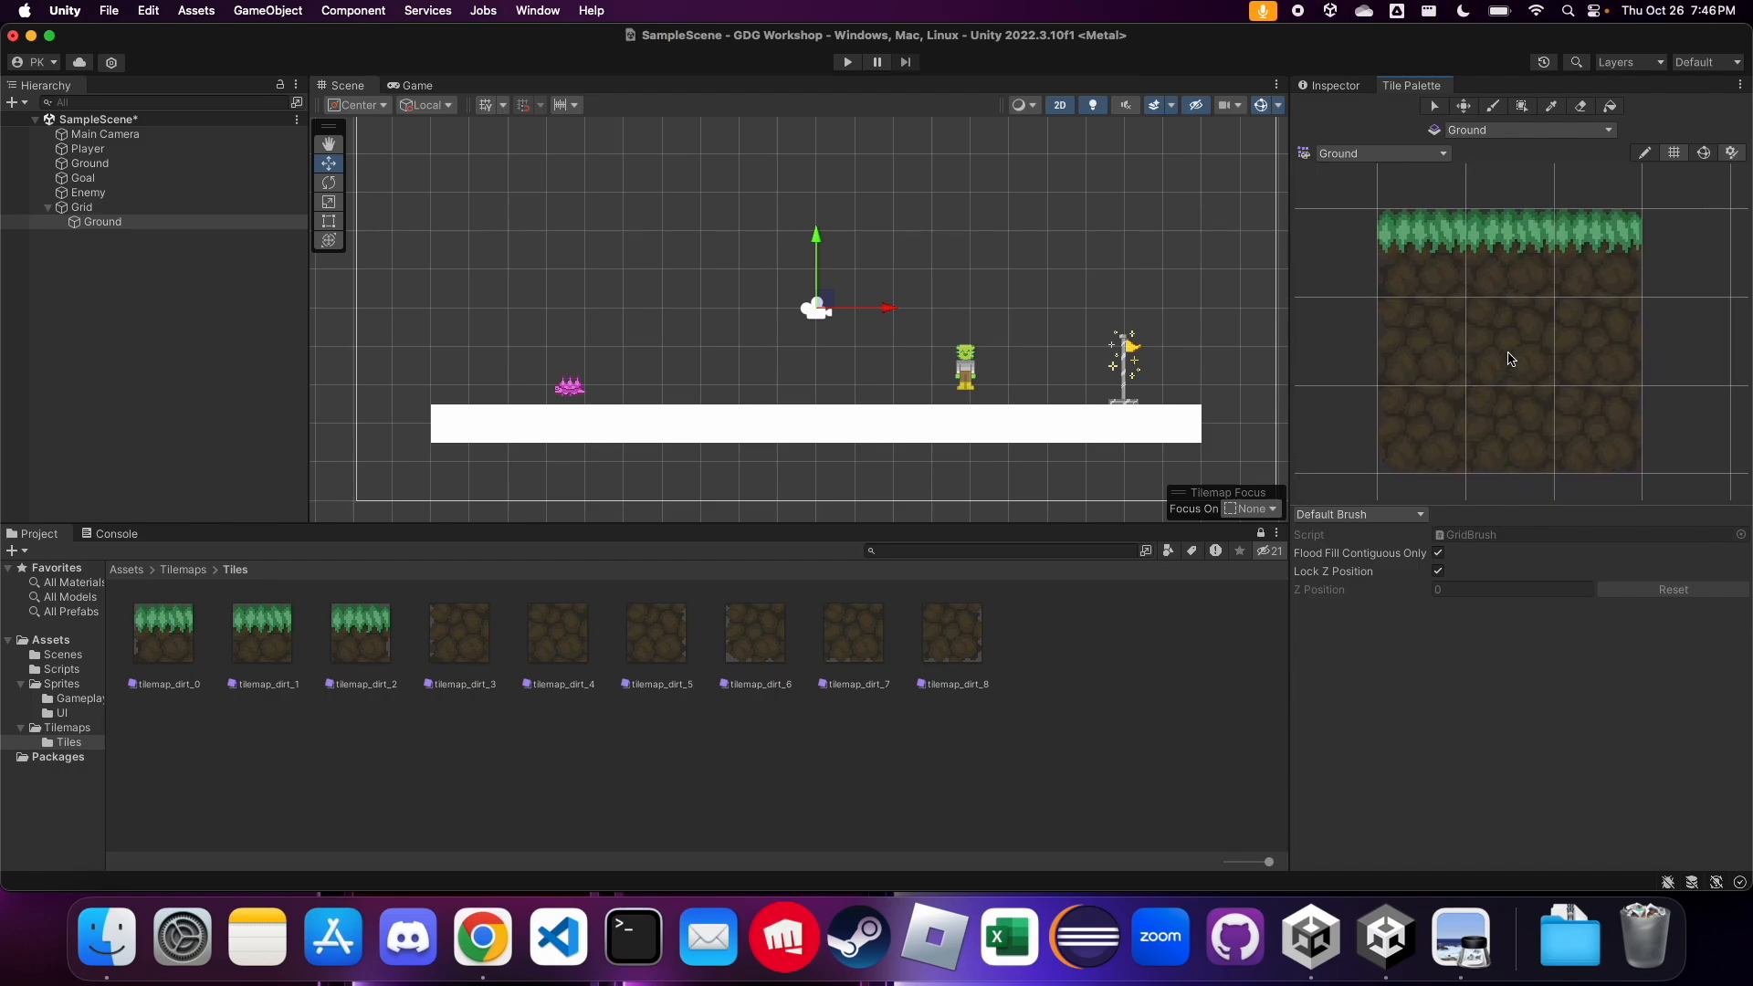
# Check that Ground is the active tilemap and palette, and pick the palette's top-middle grass tile for painting
pyautogui.click(1511, 134)
pyautogui.click(1510, 150)
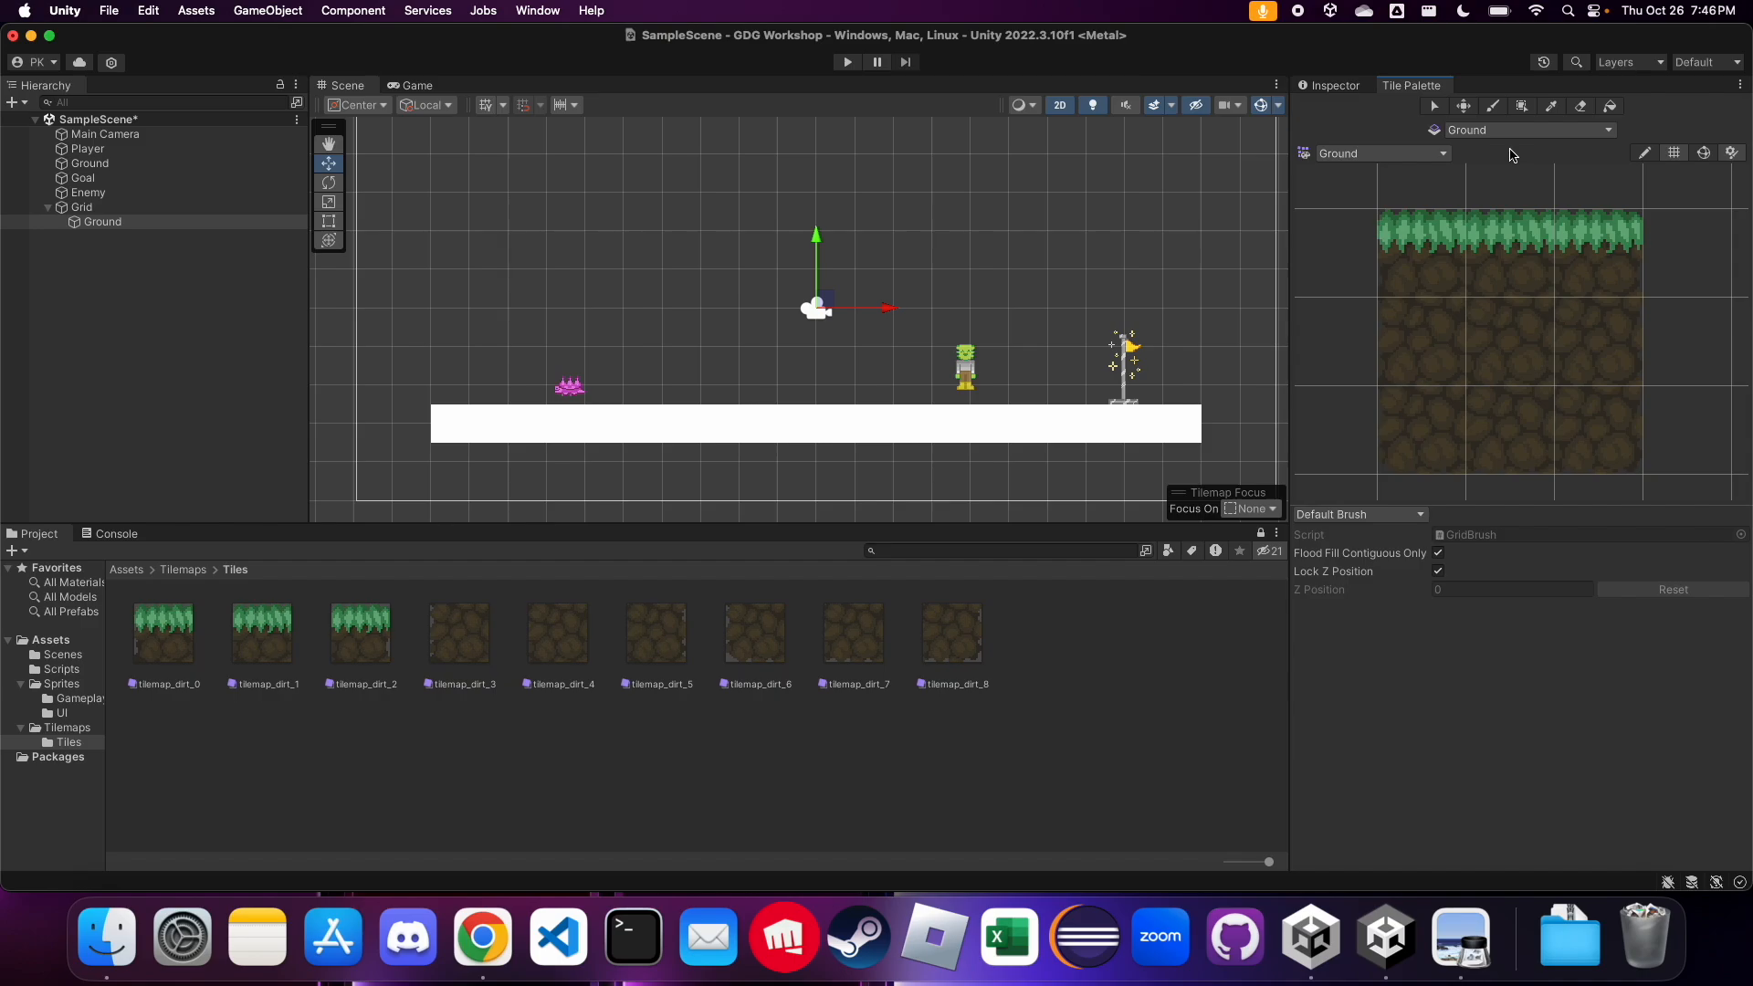
pyautogui.click(1429, 154)
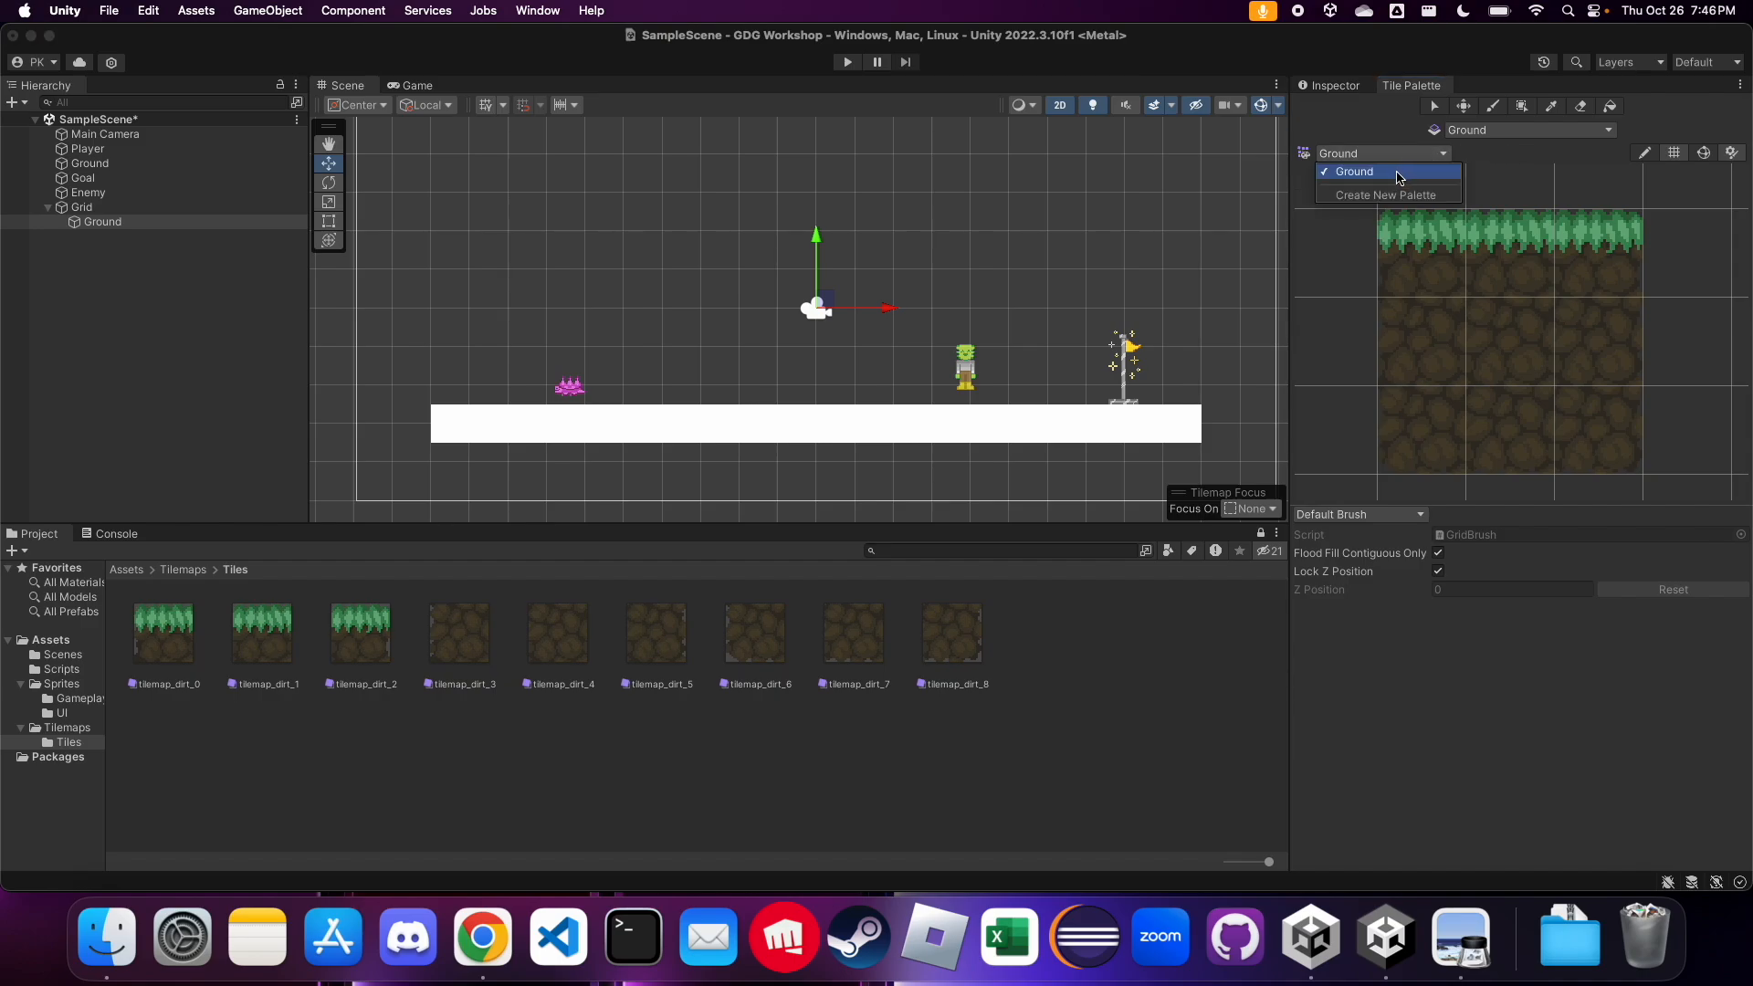
pyautogui.click(1399, 174)
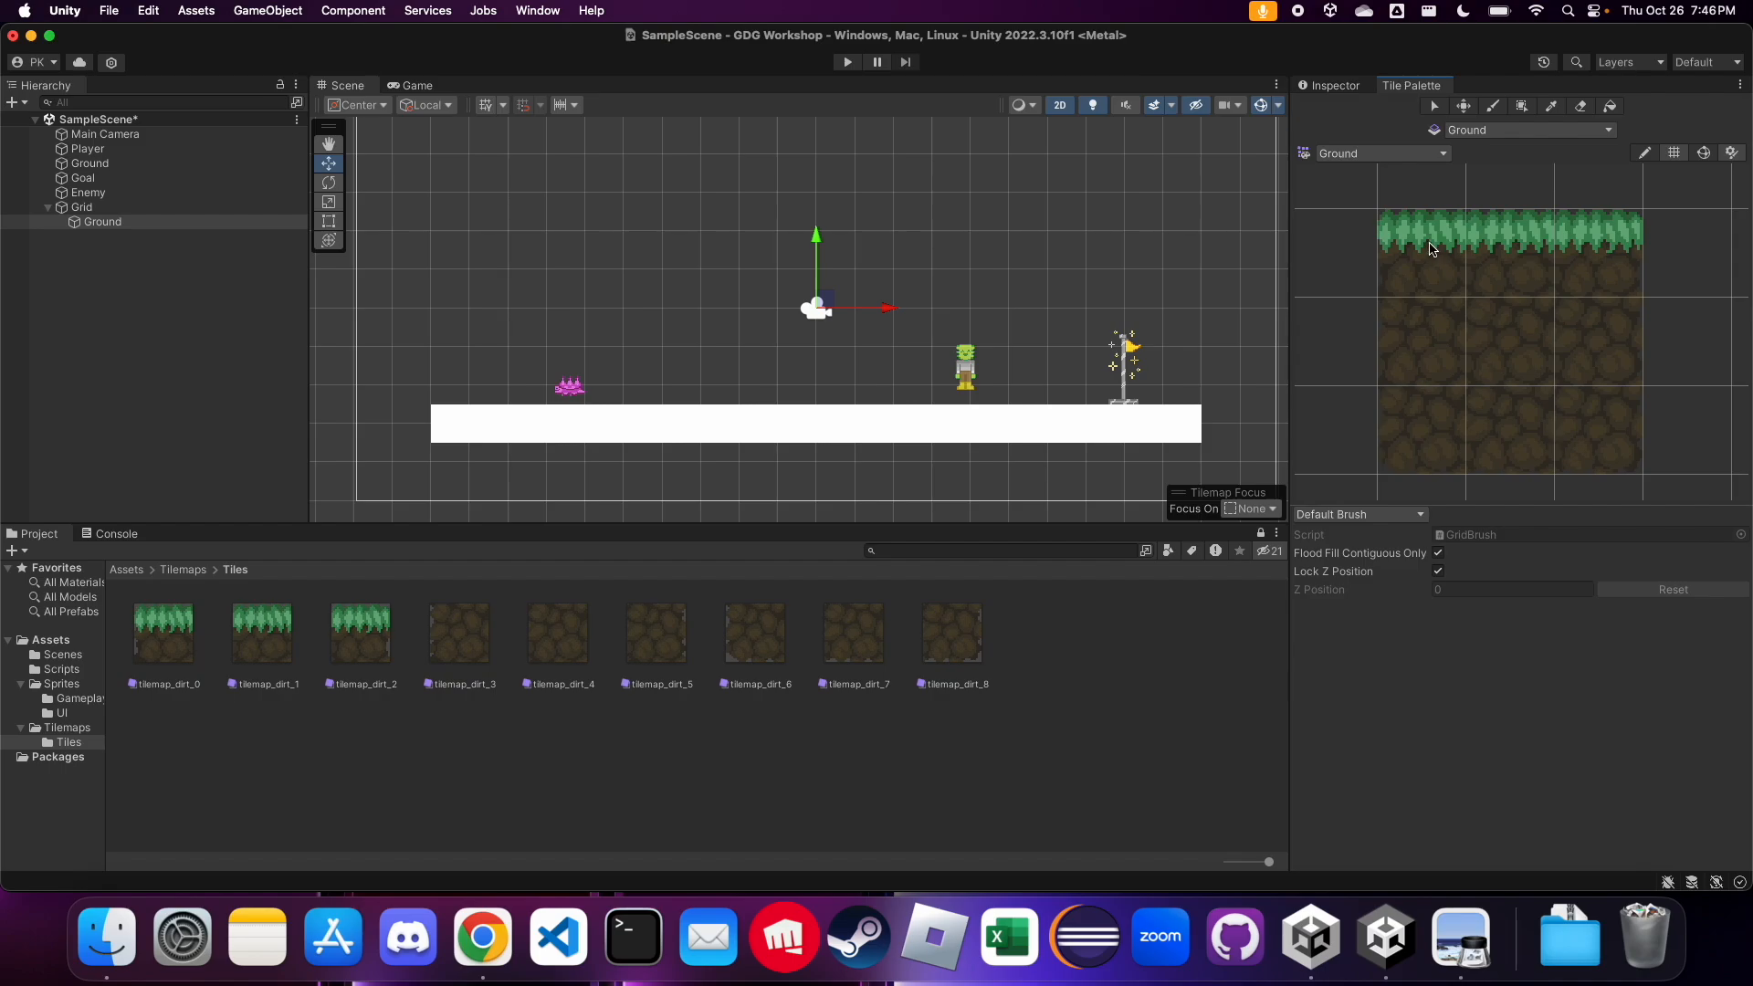
pyautogui.click(1451, 266)
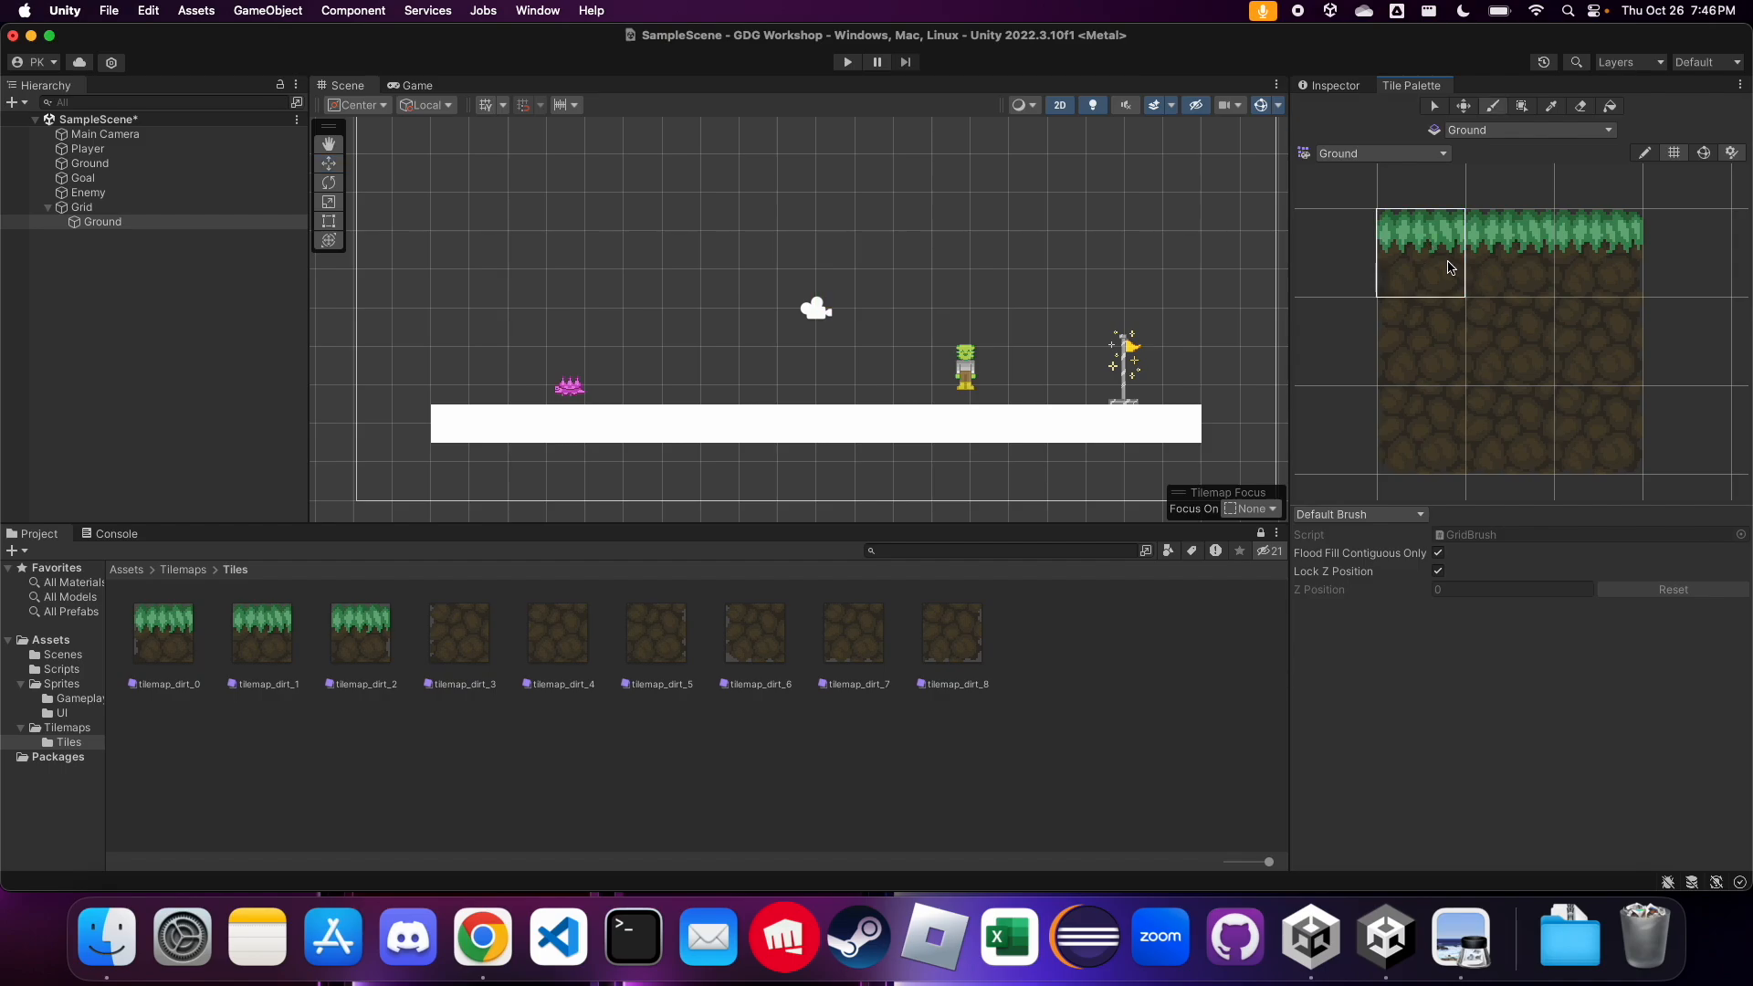
pyautogui.click(1516, 275)
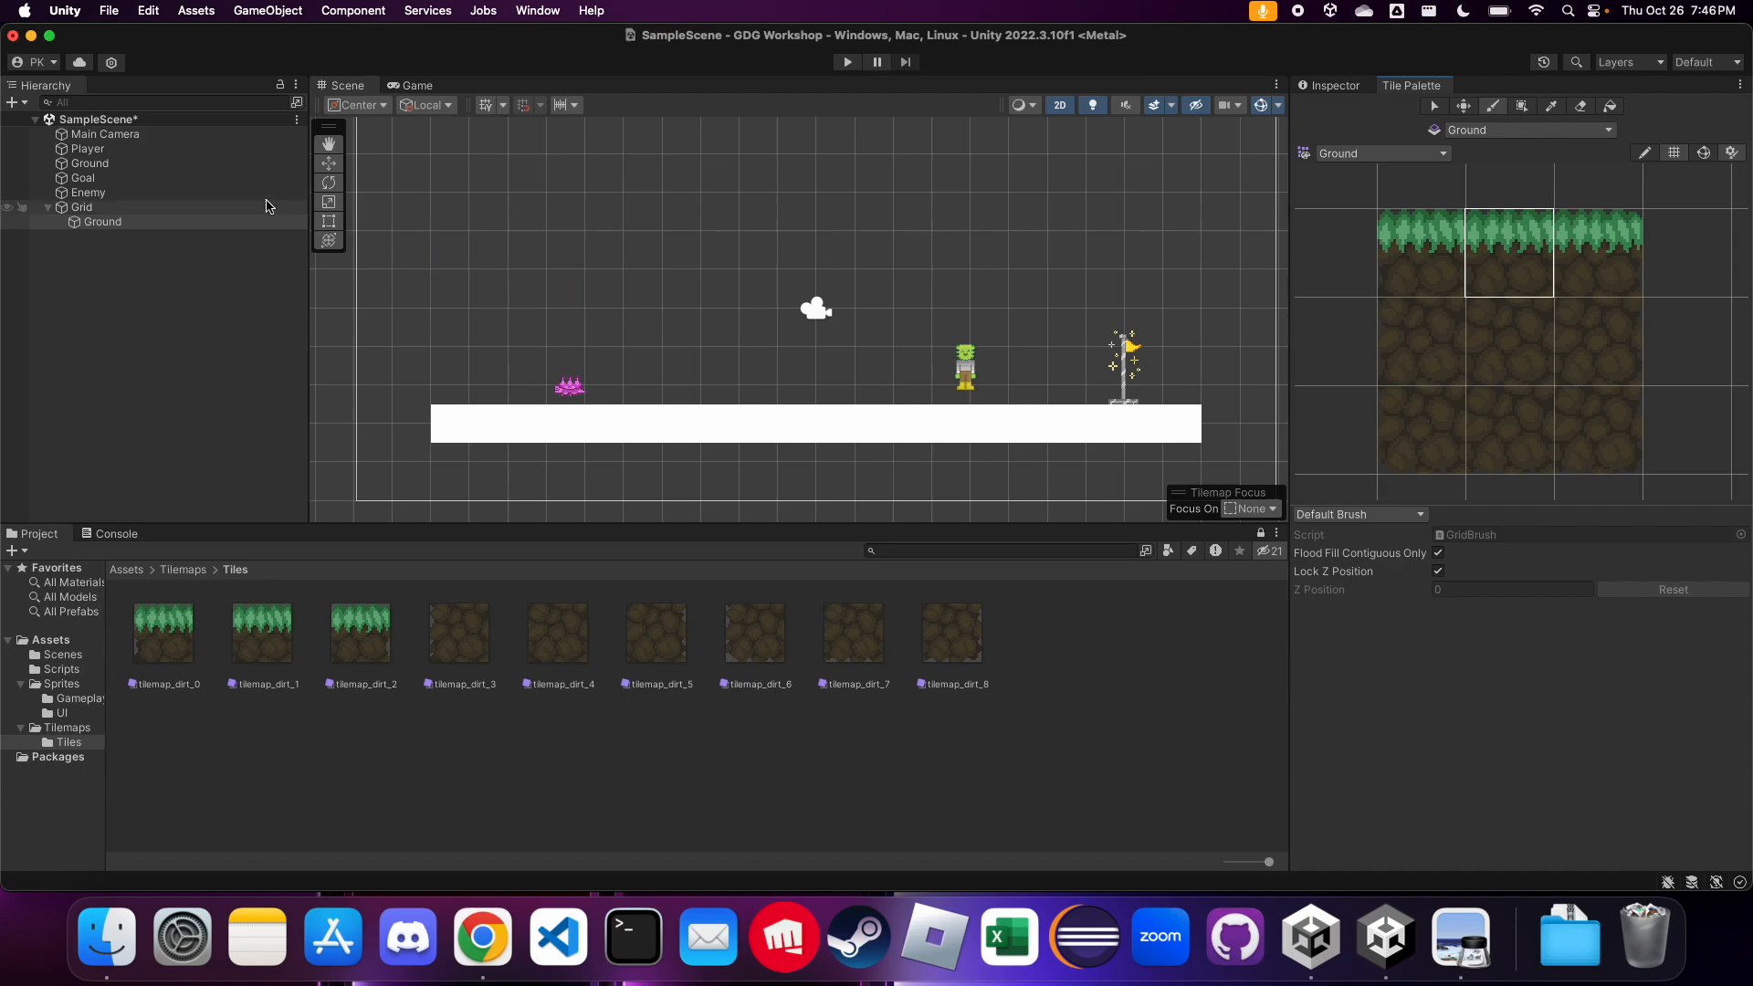
# Delete the old white Ground object from the scene, keeping the Ground tilemap under Grid
pyautogui.click(131, 165)
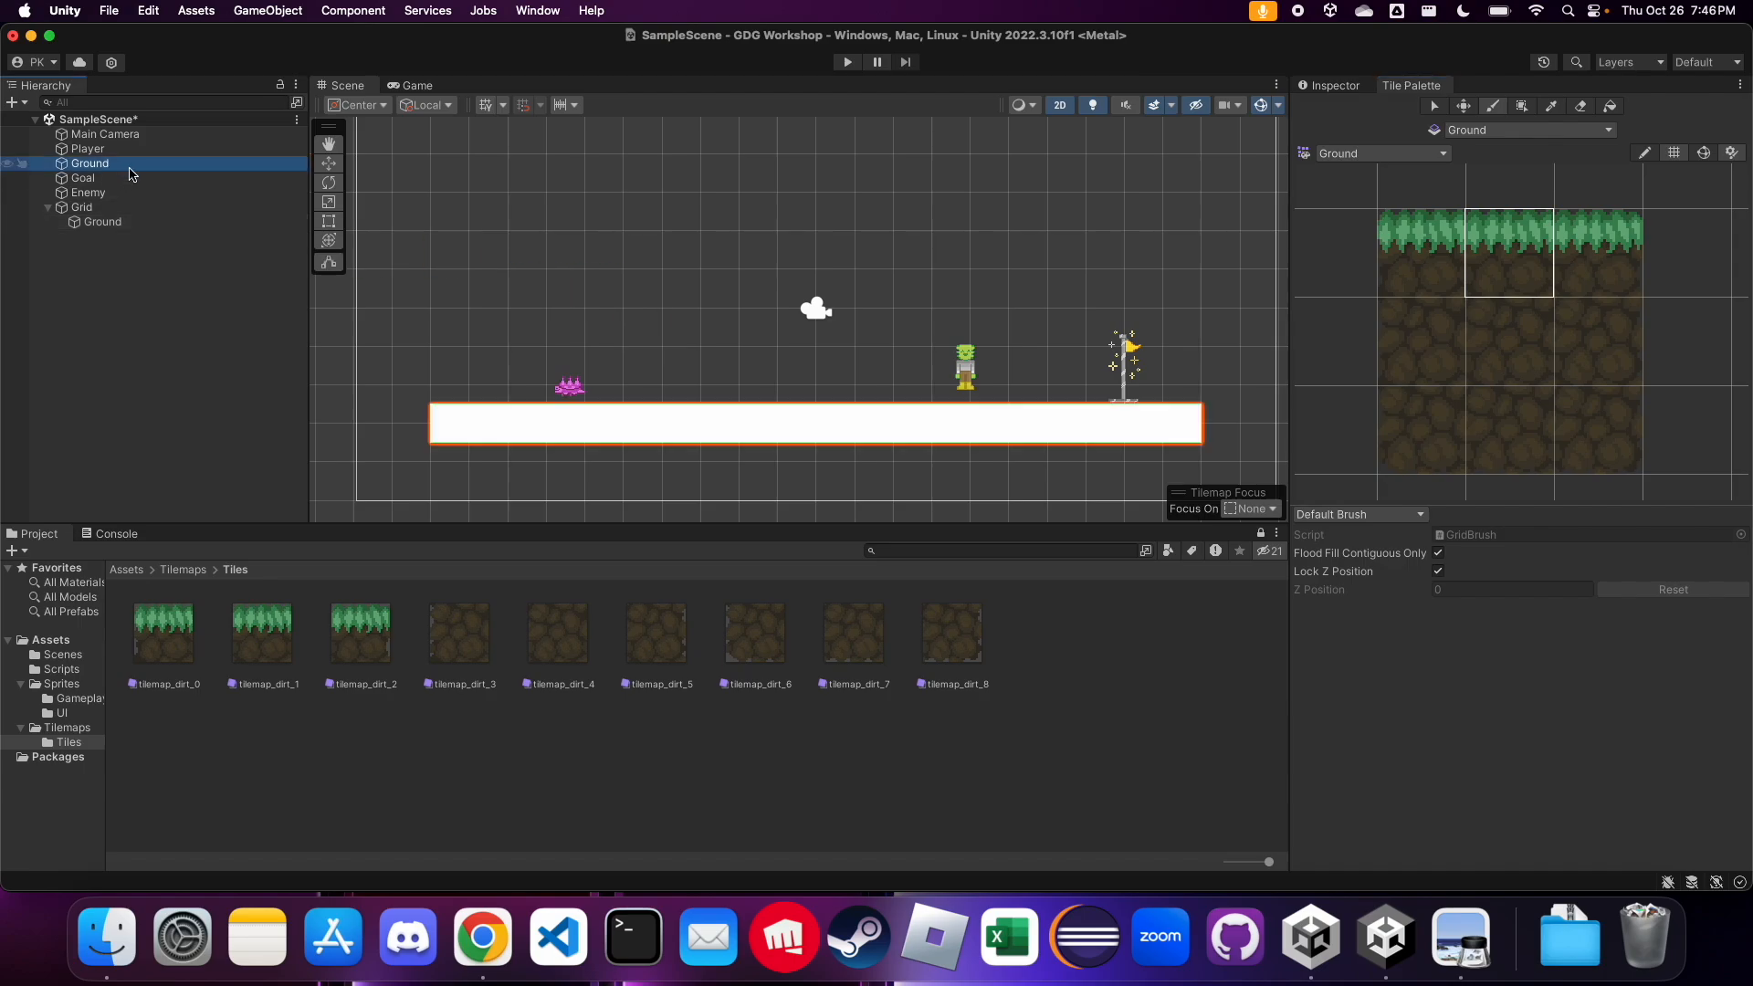
pyautogui.rightClick(132, 174)
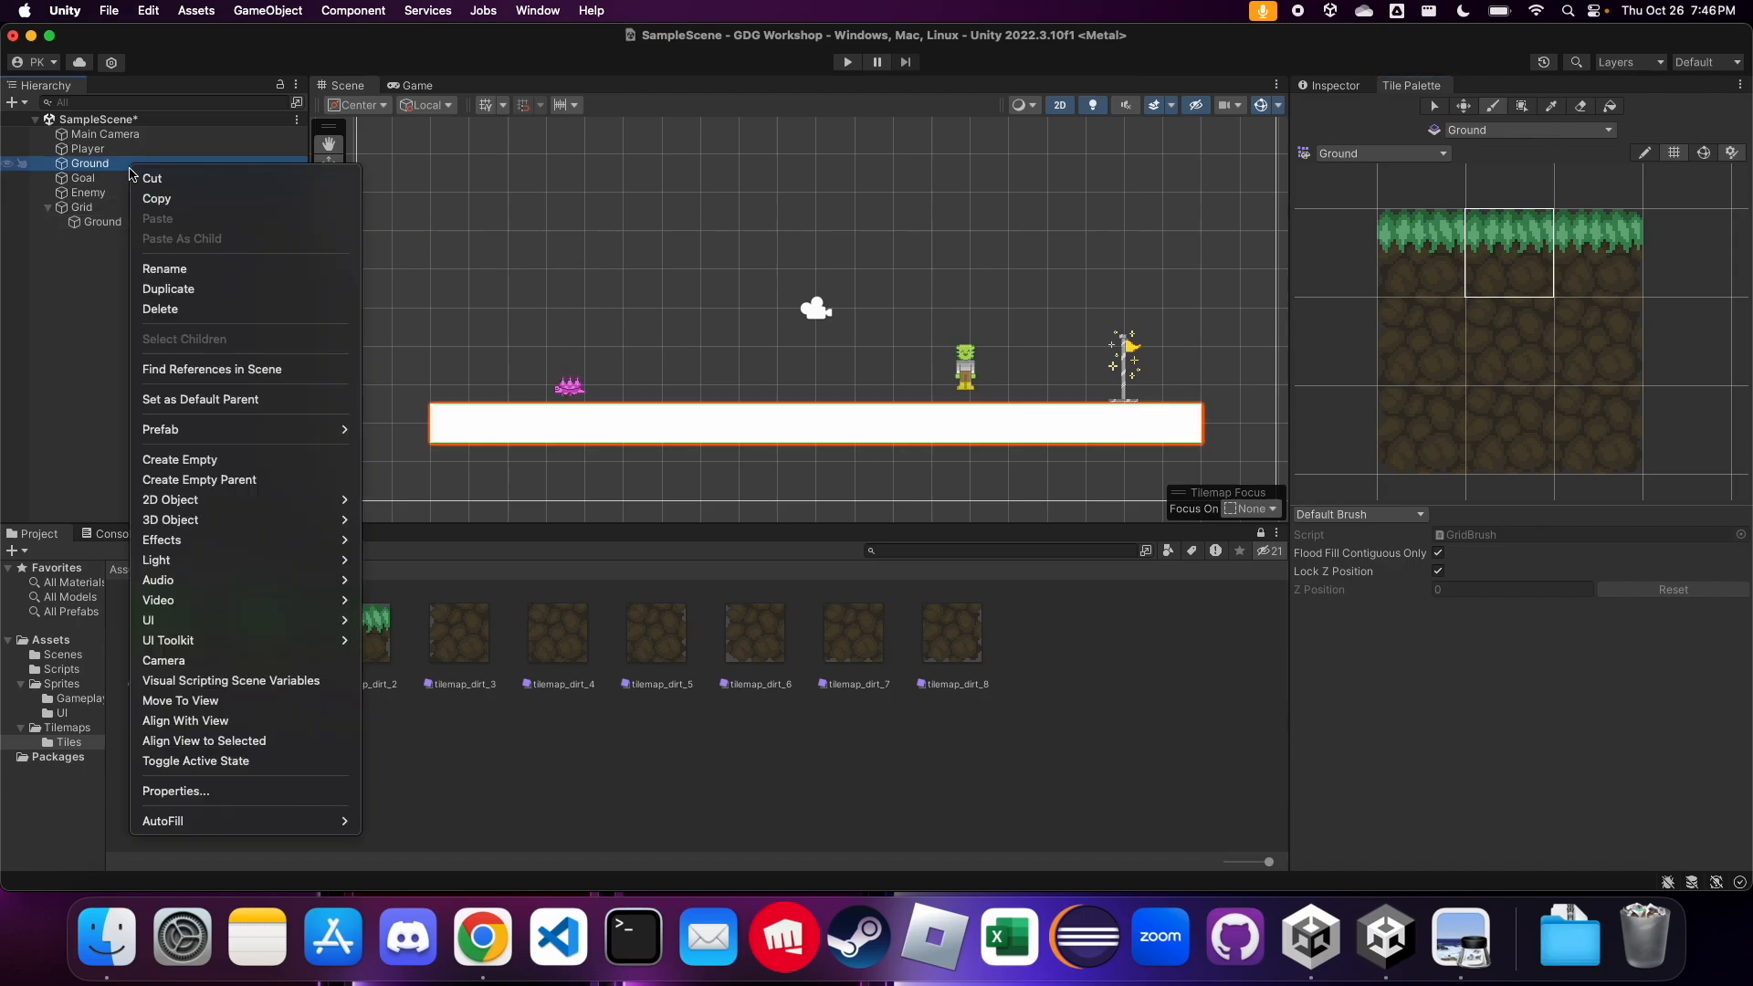
pyautogui.click(160, 309)
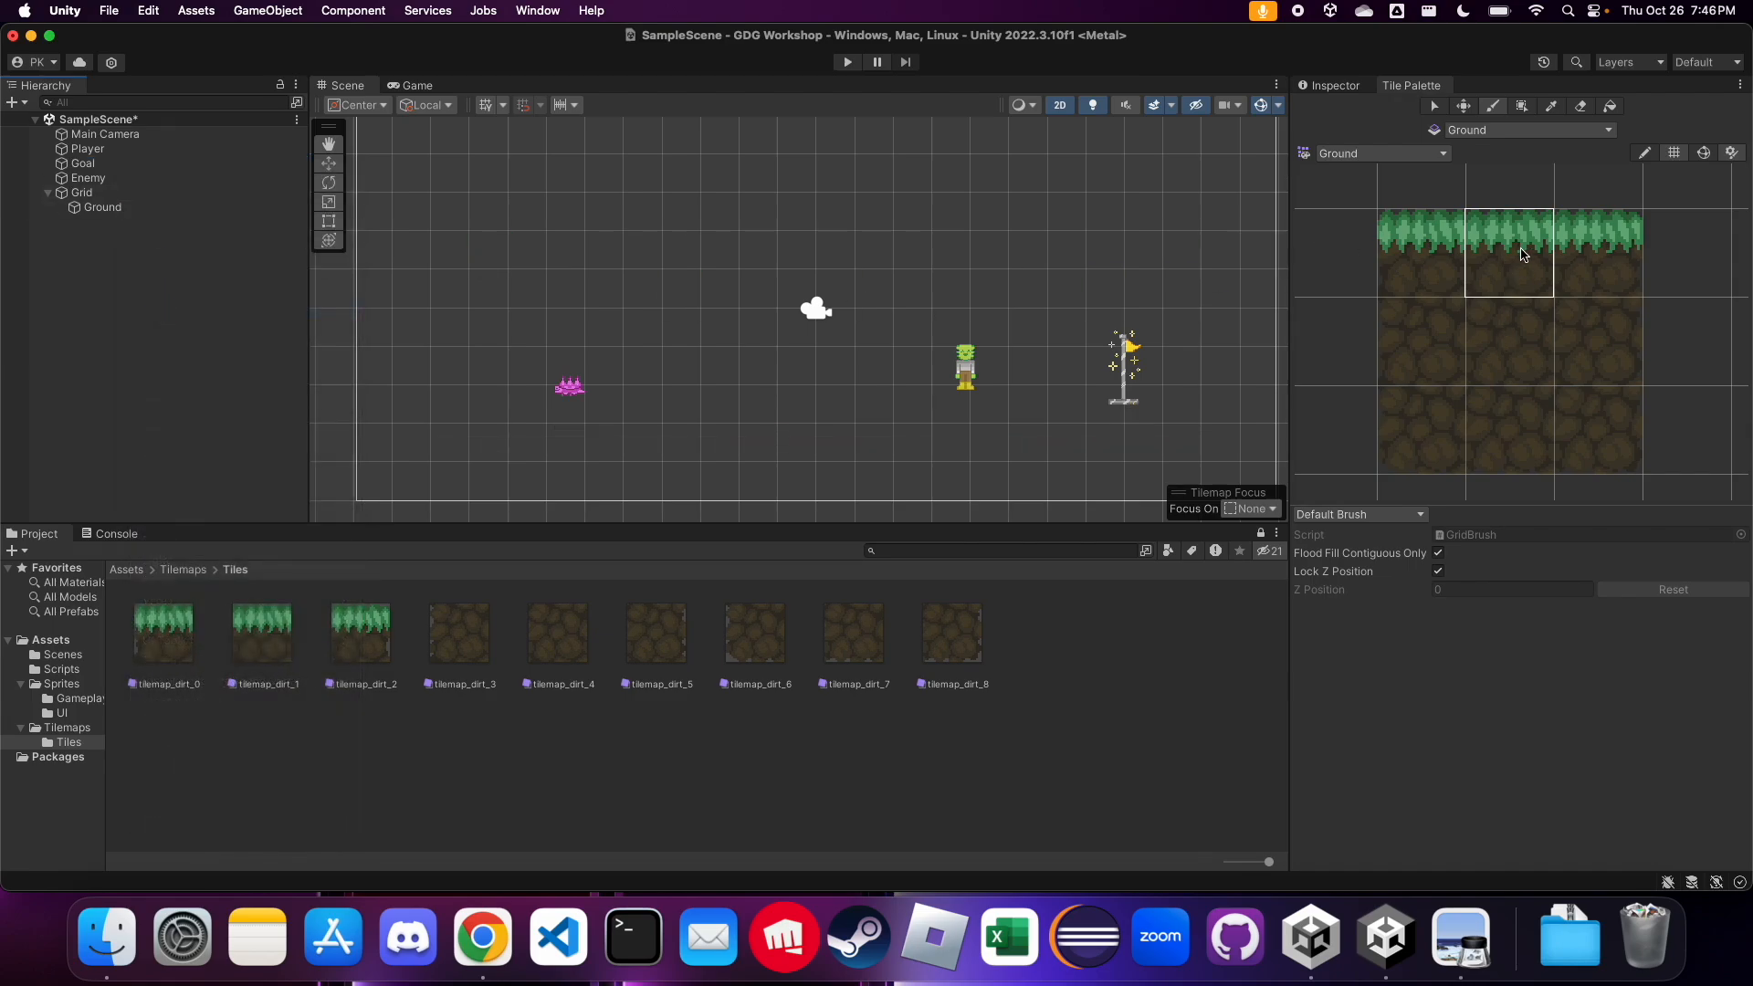
# Paint a horizontal row of grass tiles about 22 tiles long beneath the enemy, player and goal
pyautogui.scroll(-2, 603, 399)
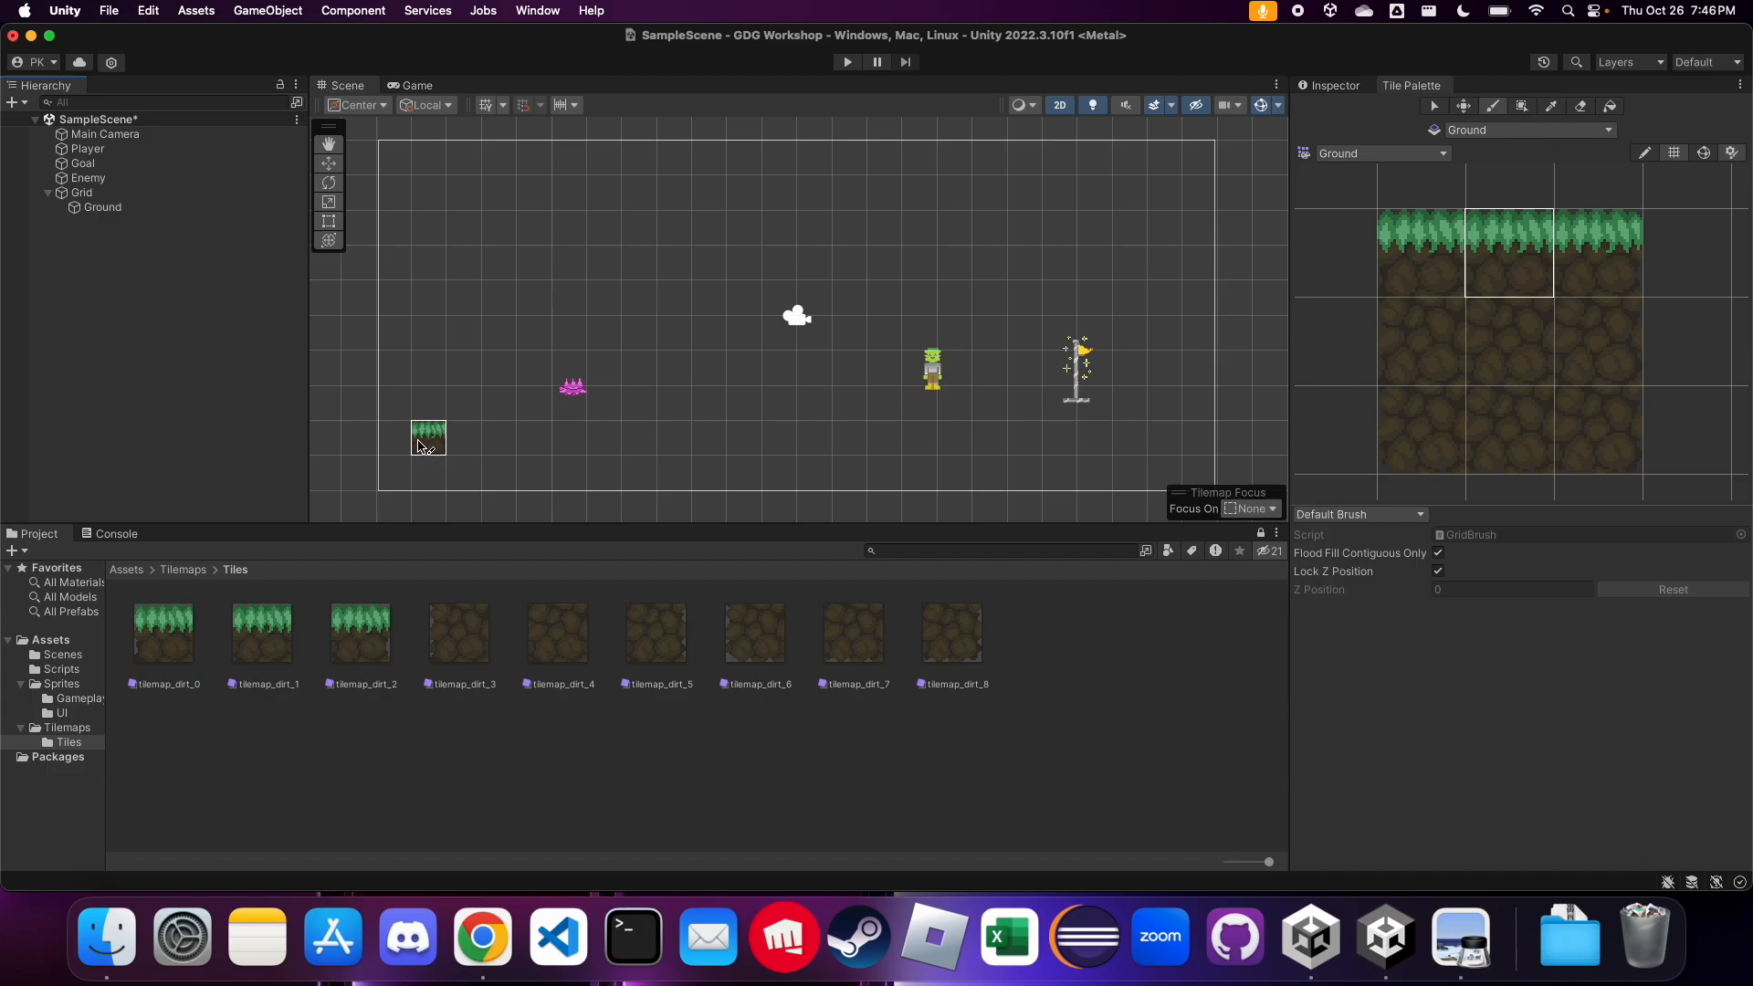
pyautogui.moveTo(422, 448); pyautogui.dragTo(1169, 447)
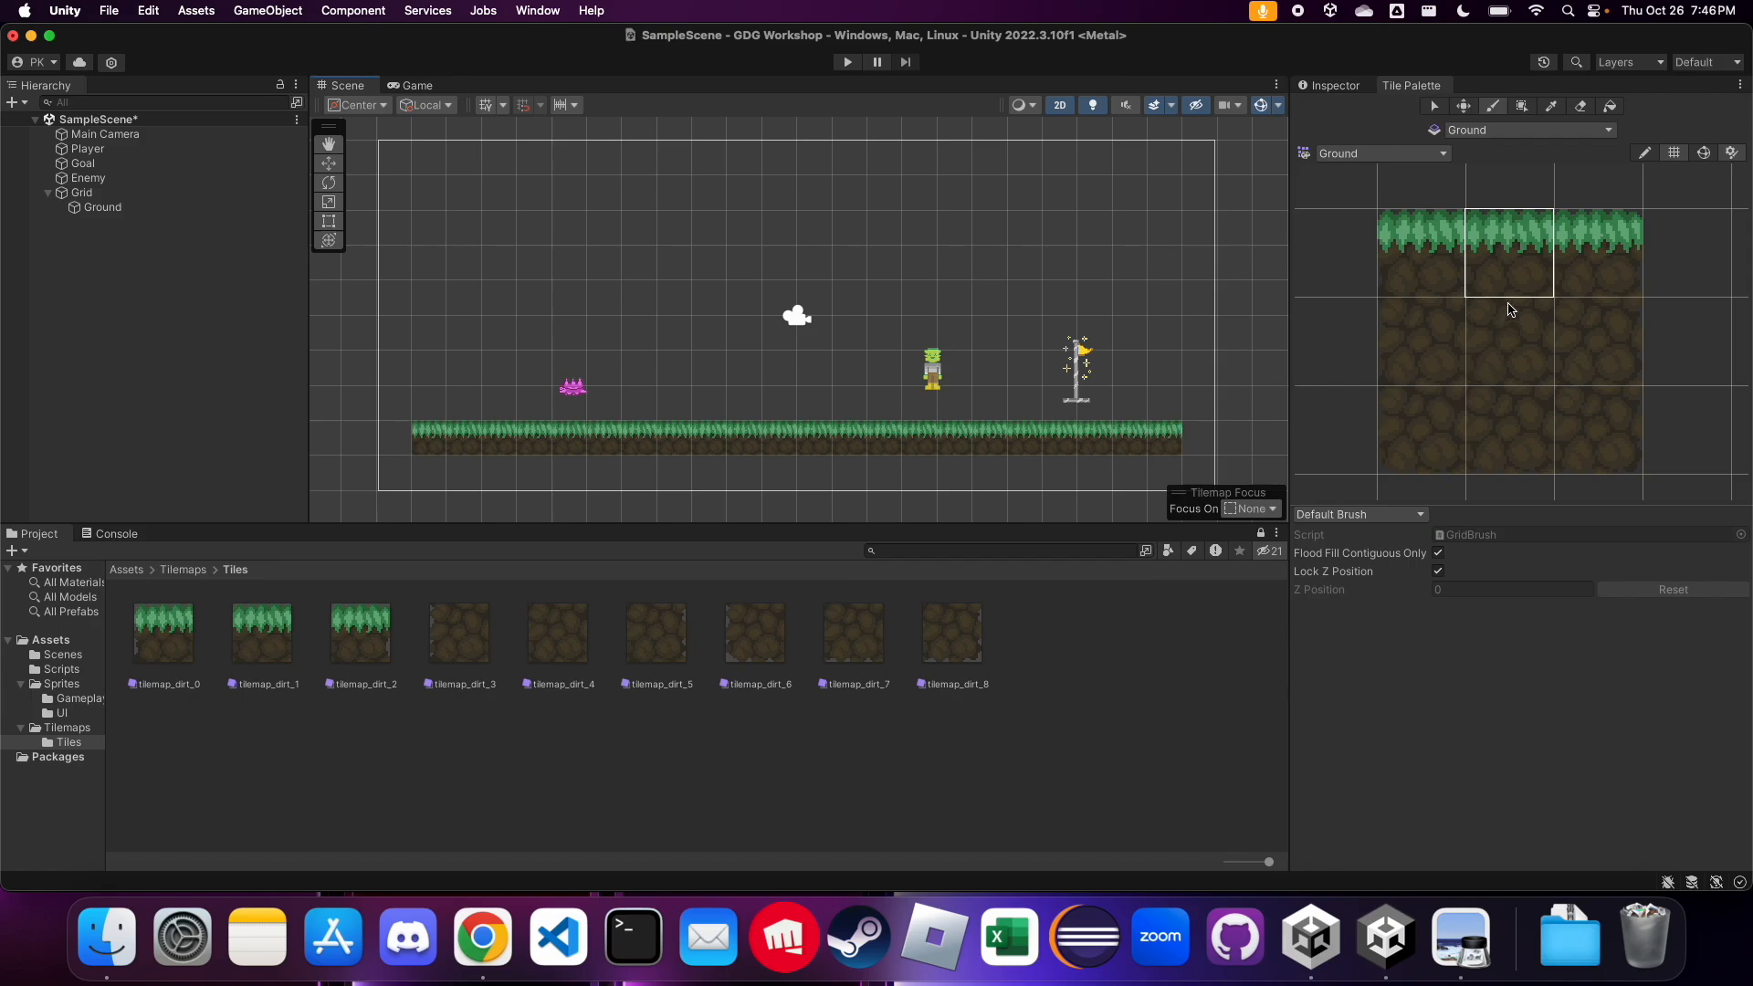
# Paint a second row of dirt below the grass with side-edge tiles at both ends, and put the top-right grass corner tile above its right end
pyautogui.click(1513, 334)
pyautogui.click(1404, 341)
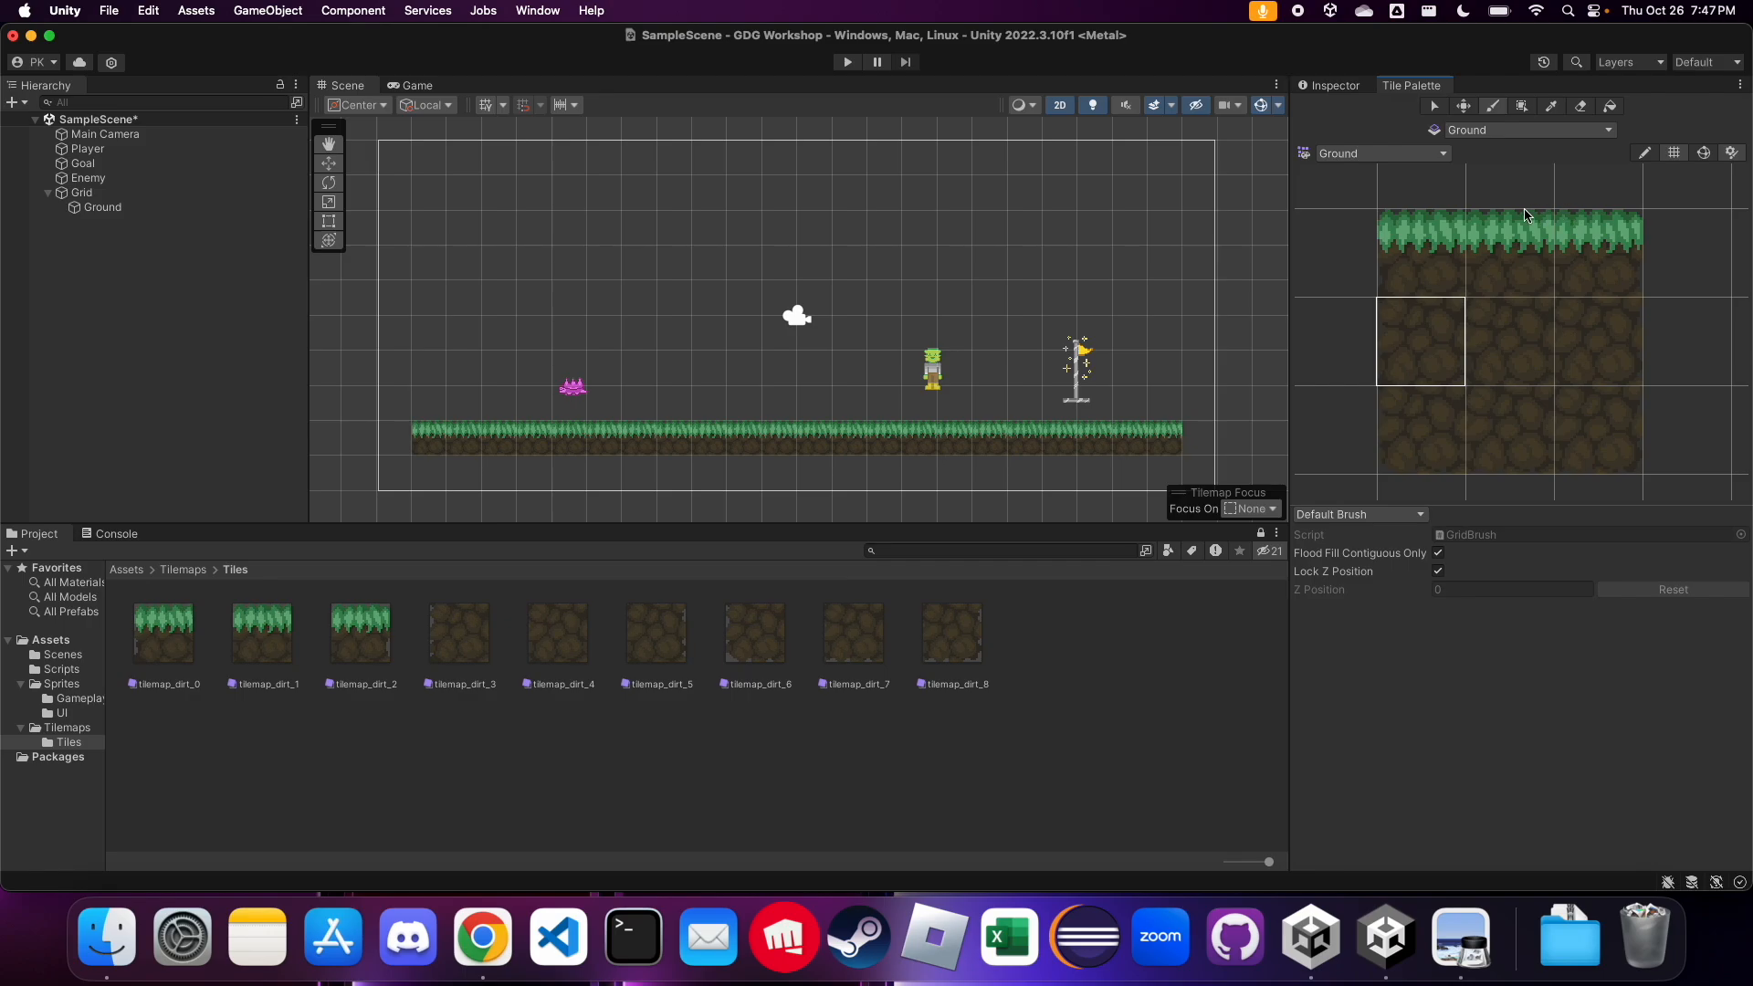
pyautogui.click(1615, 265)
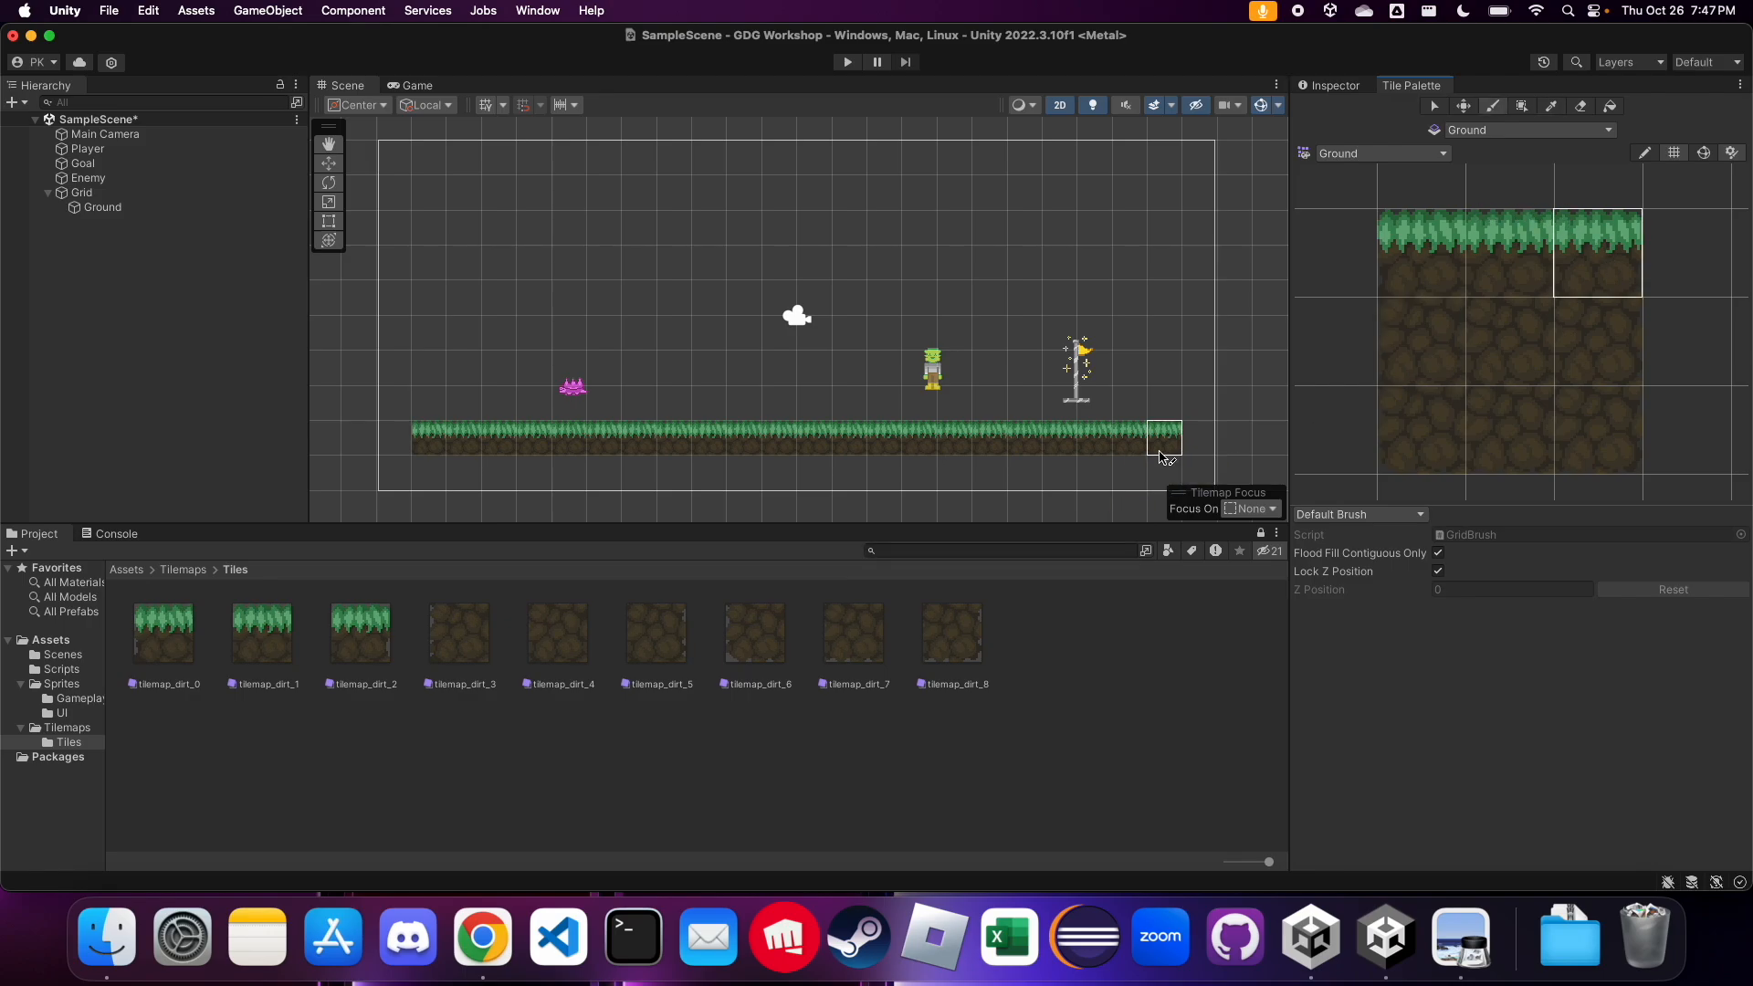
pyautogui.click(1401, 281)
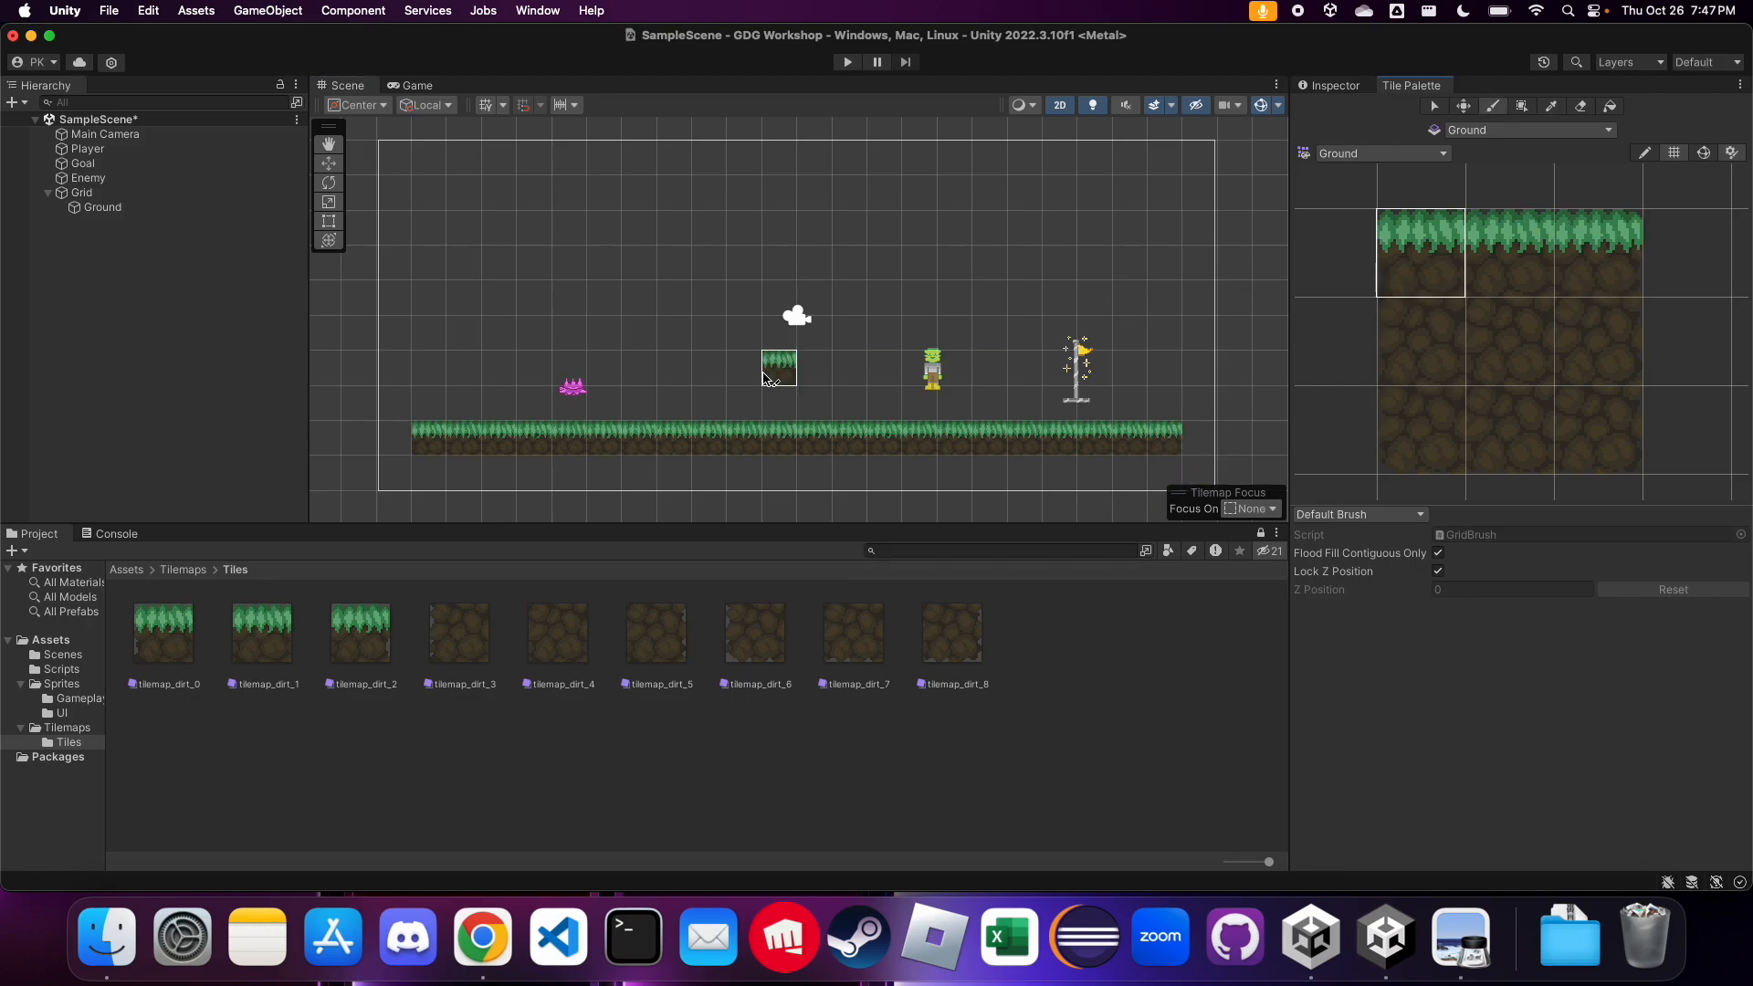
pyautogui.click(1381, 345)
pyautogui.click(426, 475)
pyautogui.click(1598, 340)
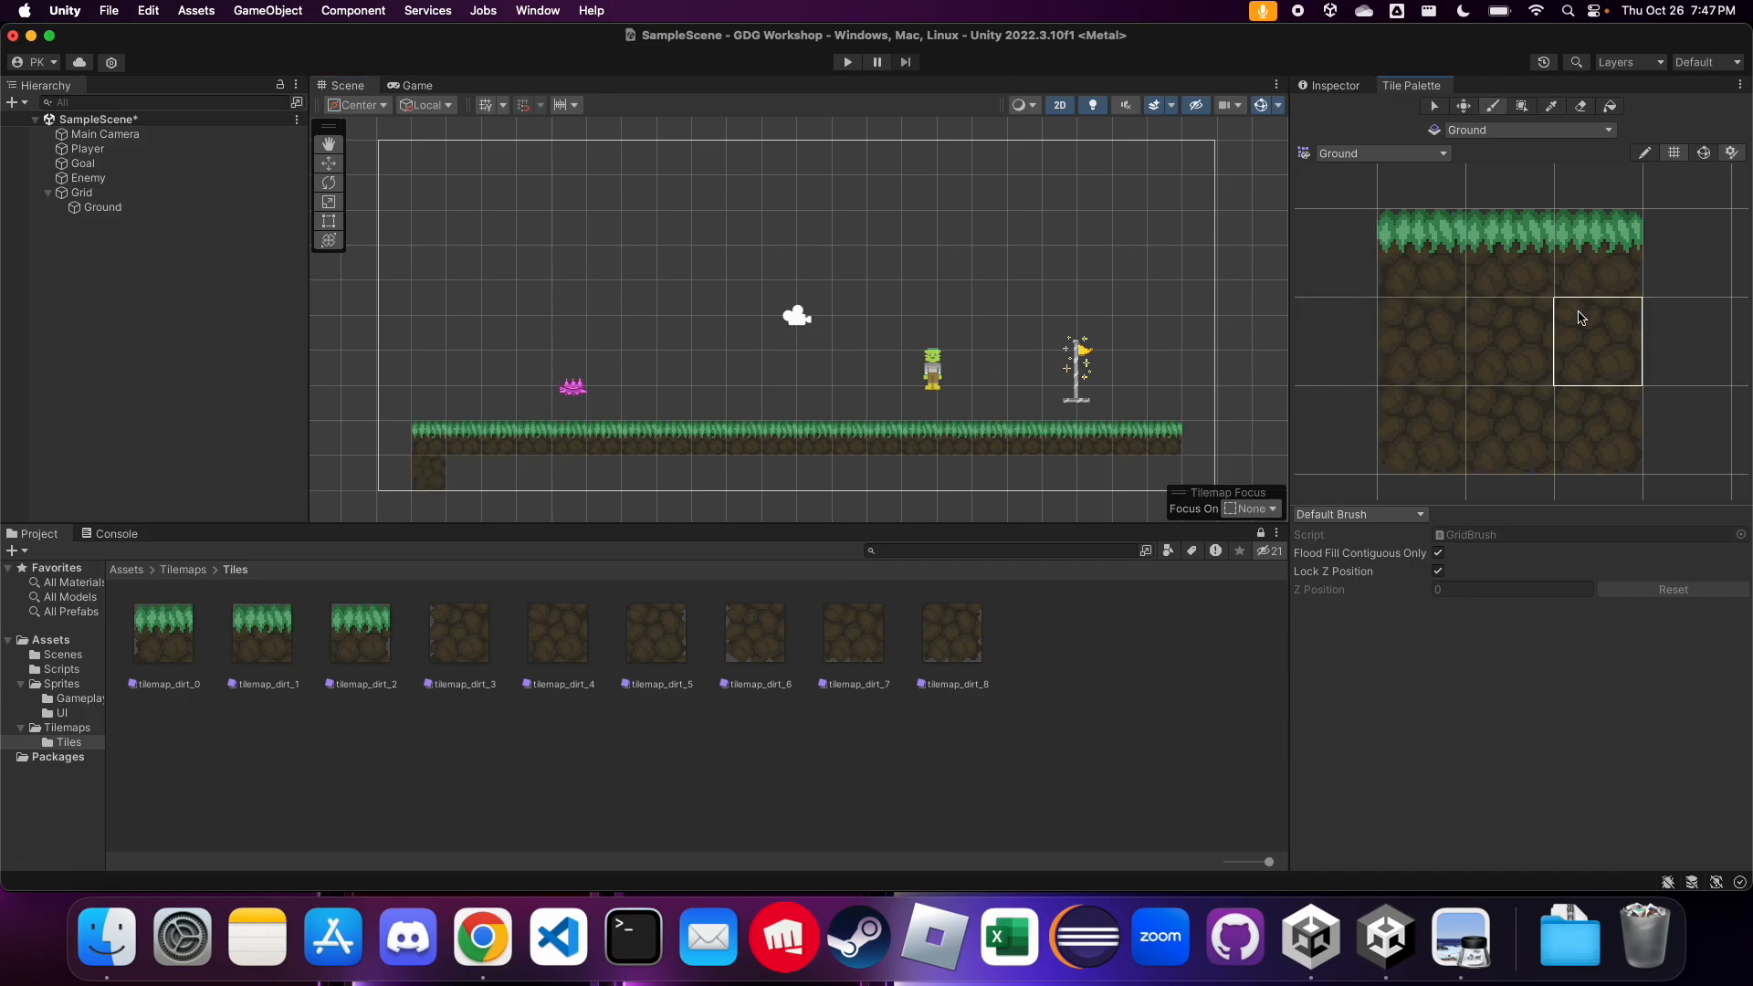
pyautogui.click(1156, 447)
pyautogui.click(1162, 473)
pyautogui.click(1599, 274)
pyautogui.click(1166, 438)
pyautogui.click(1493, 333)
pyautogui.moveTo(461, 473); pyautogui.dragTo(1115, 477)
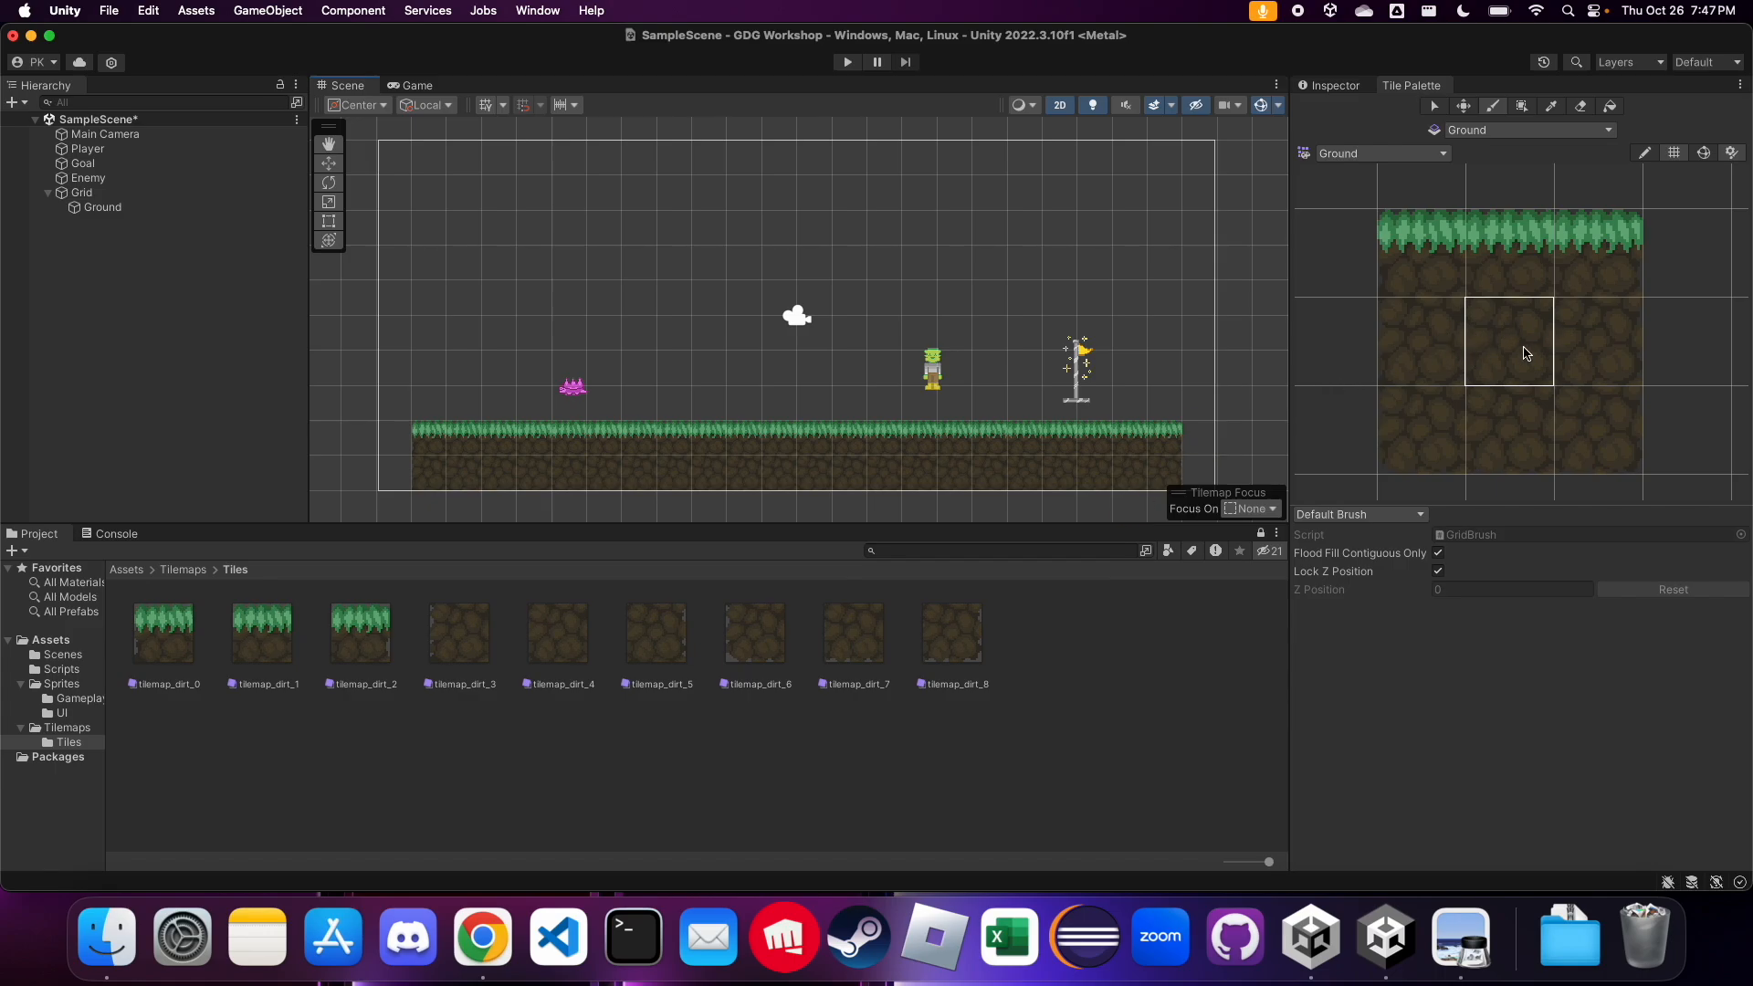
# Examine the painted ground tiles in the scene up close and as a whole
pyautogui.click(146, 149)
pyautogui.scroll(5, 598, 443)
pyautogui.scroll(3, 598, 443)
pyautogui.scroll(-2, 745, 352)
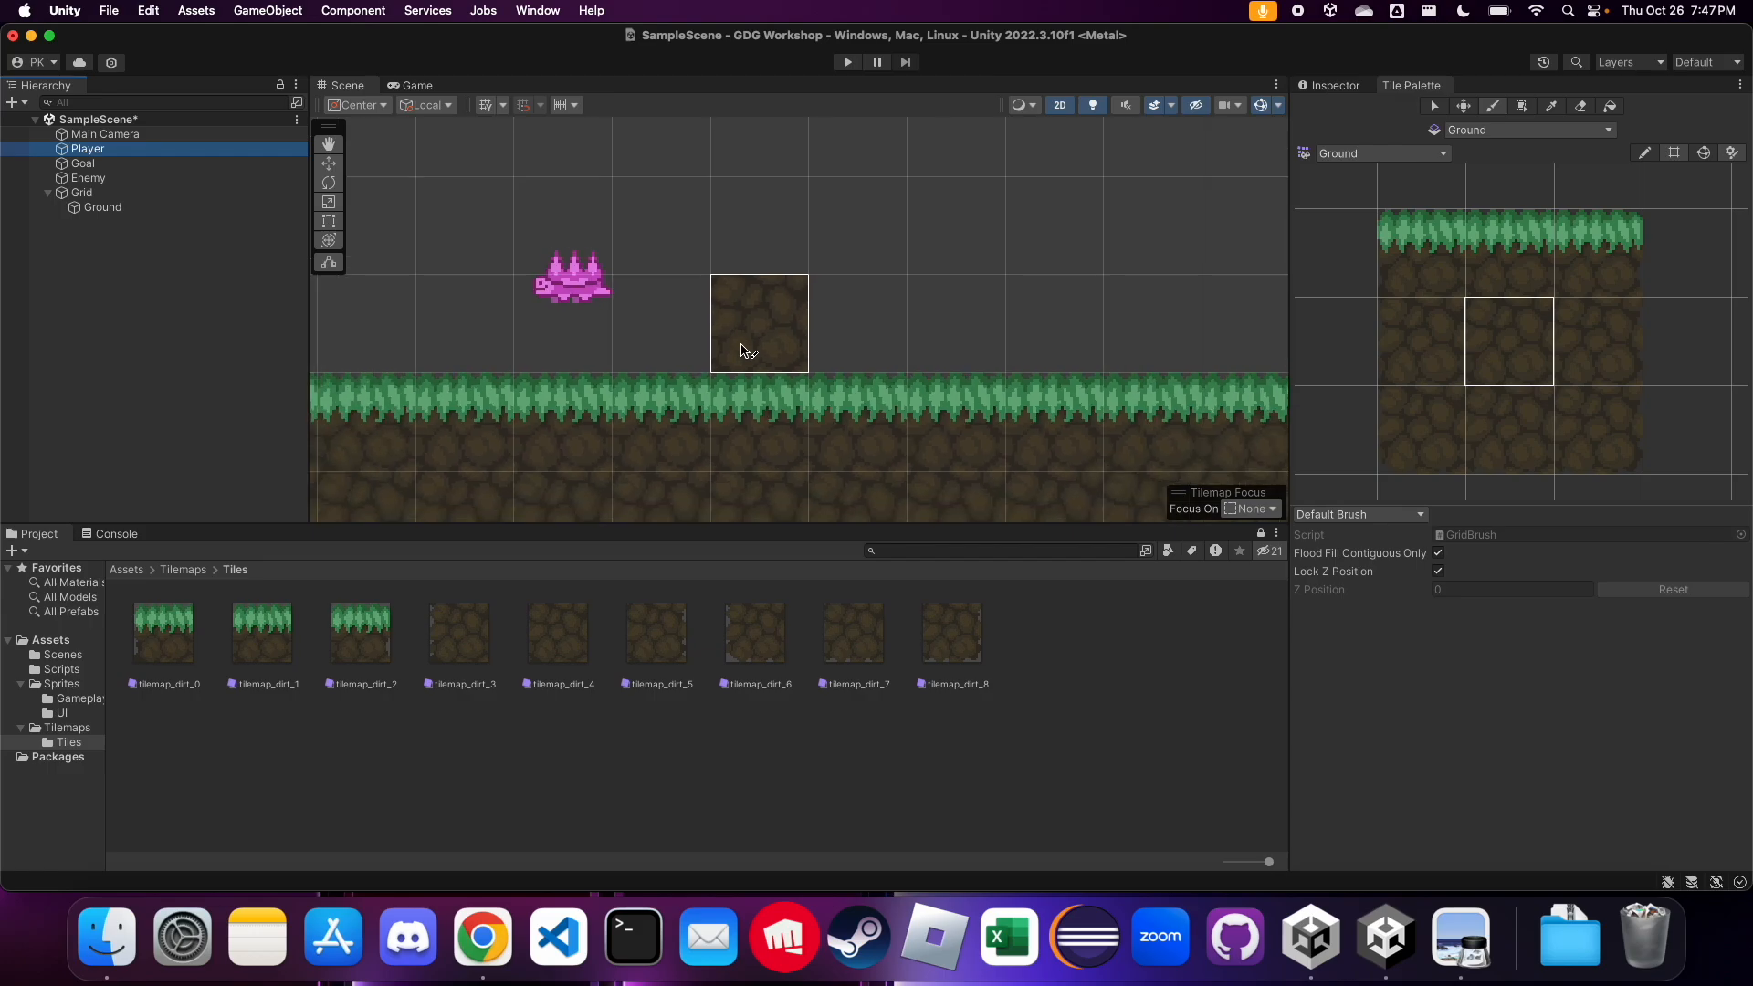
pyautogui.scroll(6, 533, 474)
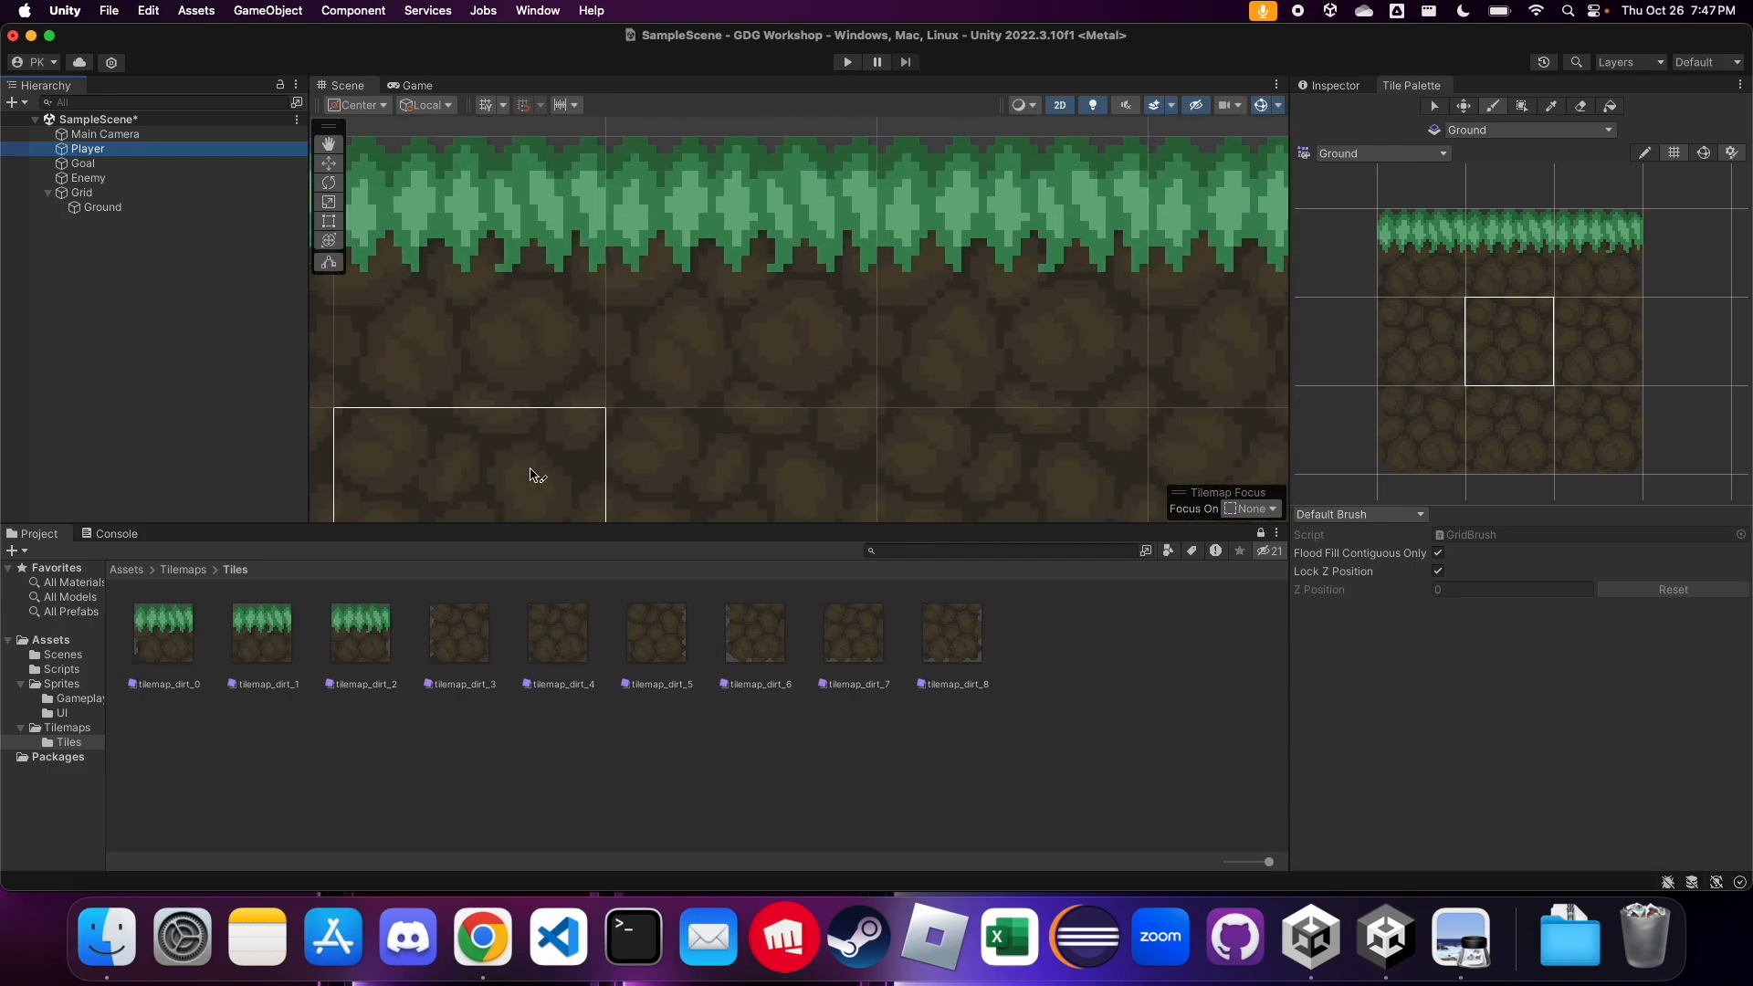
pyautogui.scroll(-6, 462, 313)
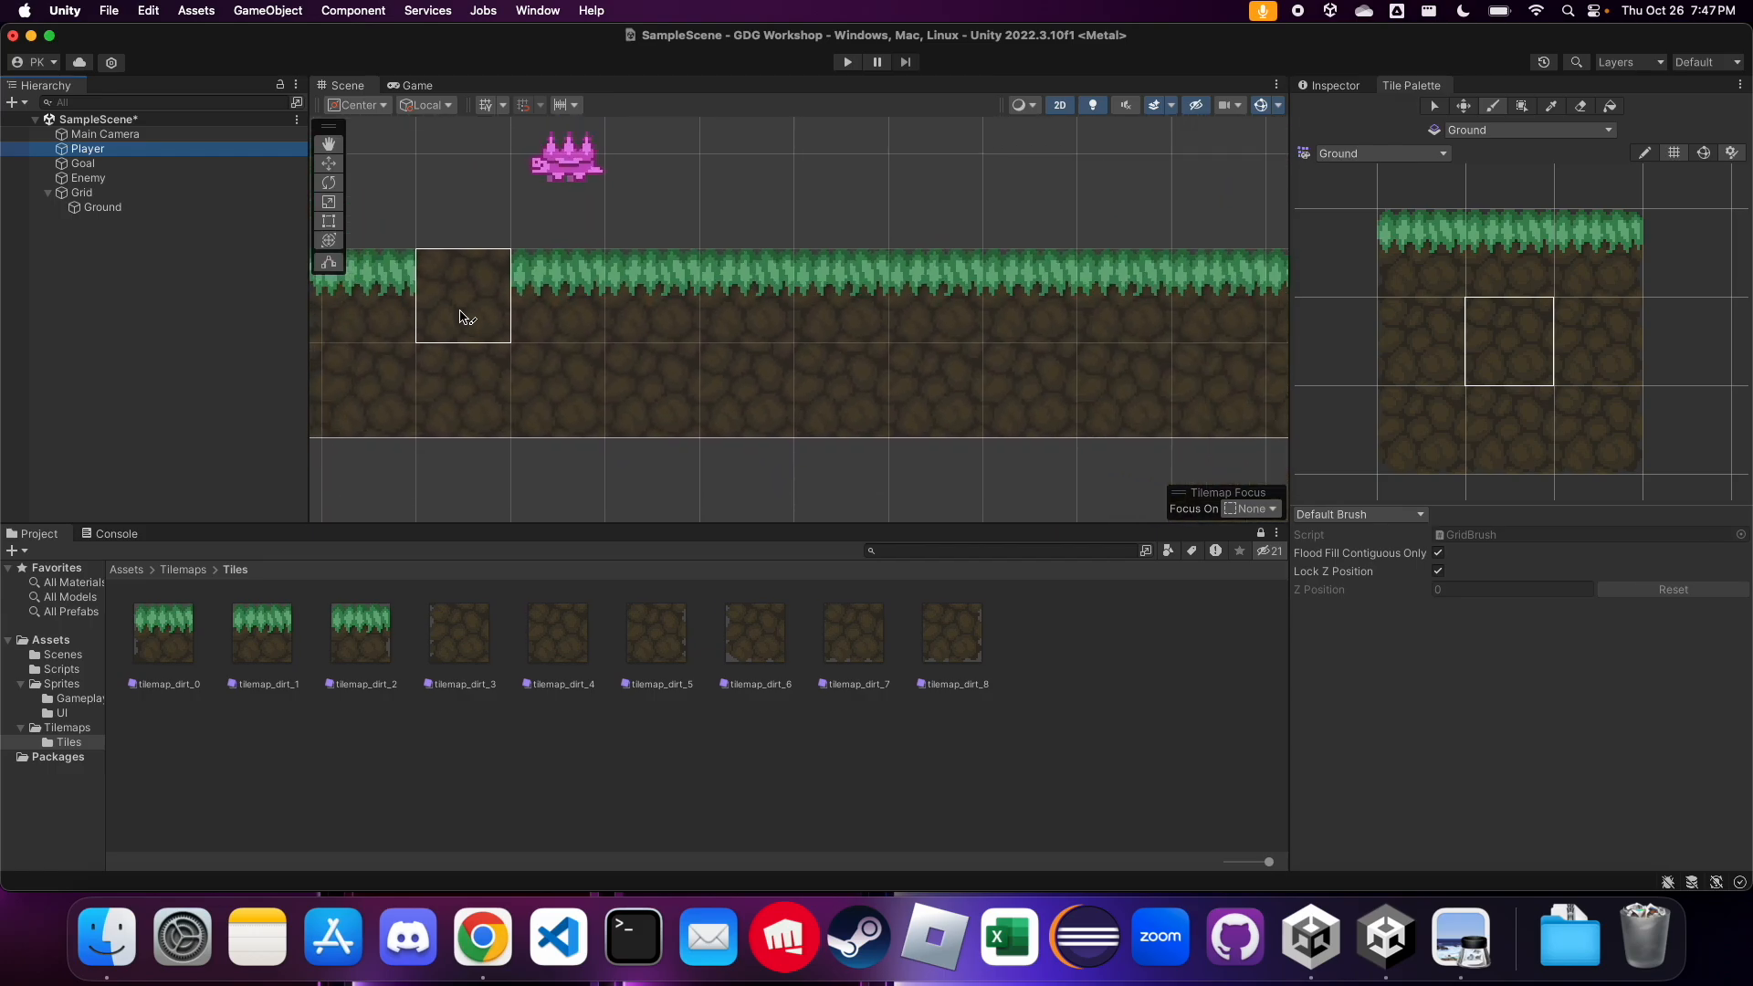
pyautogui.scroll(-10, 457, 458)
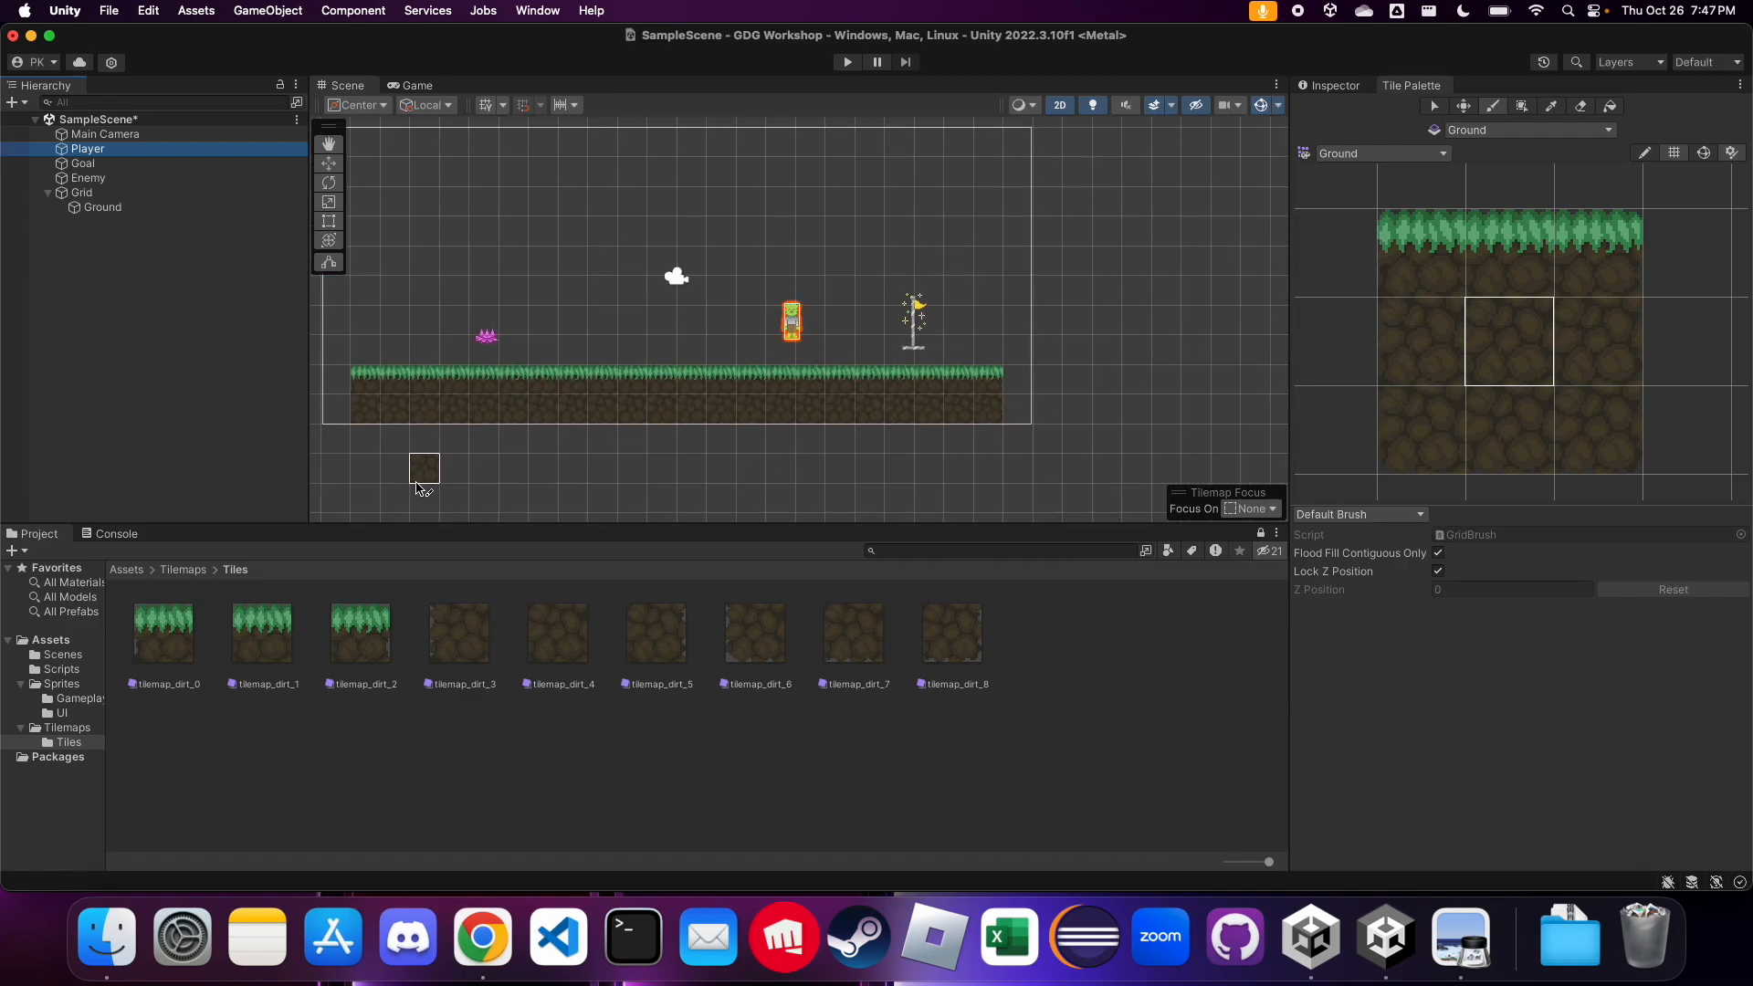
pyautogui.scroll(3, 422, 174)
pyautogui.scroll(2, 436, 317)
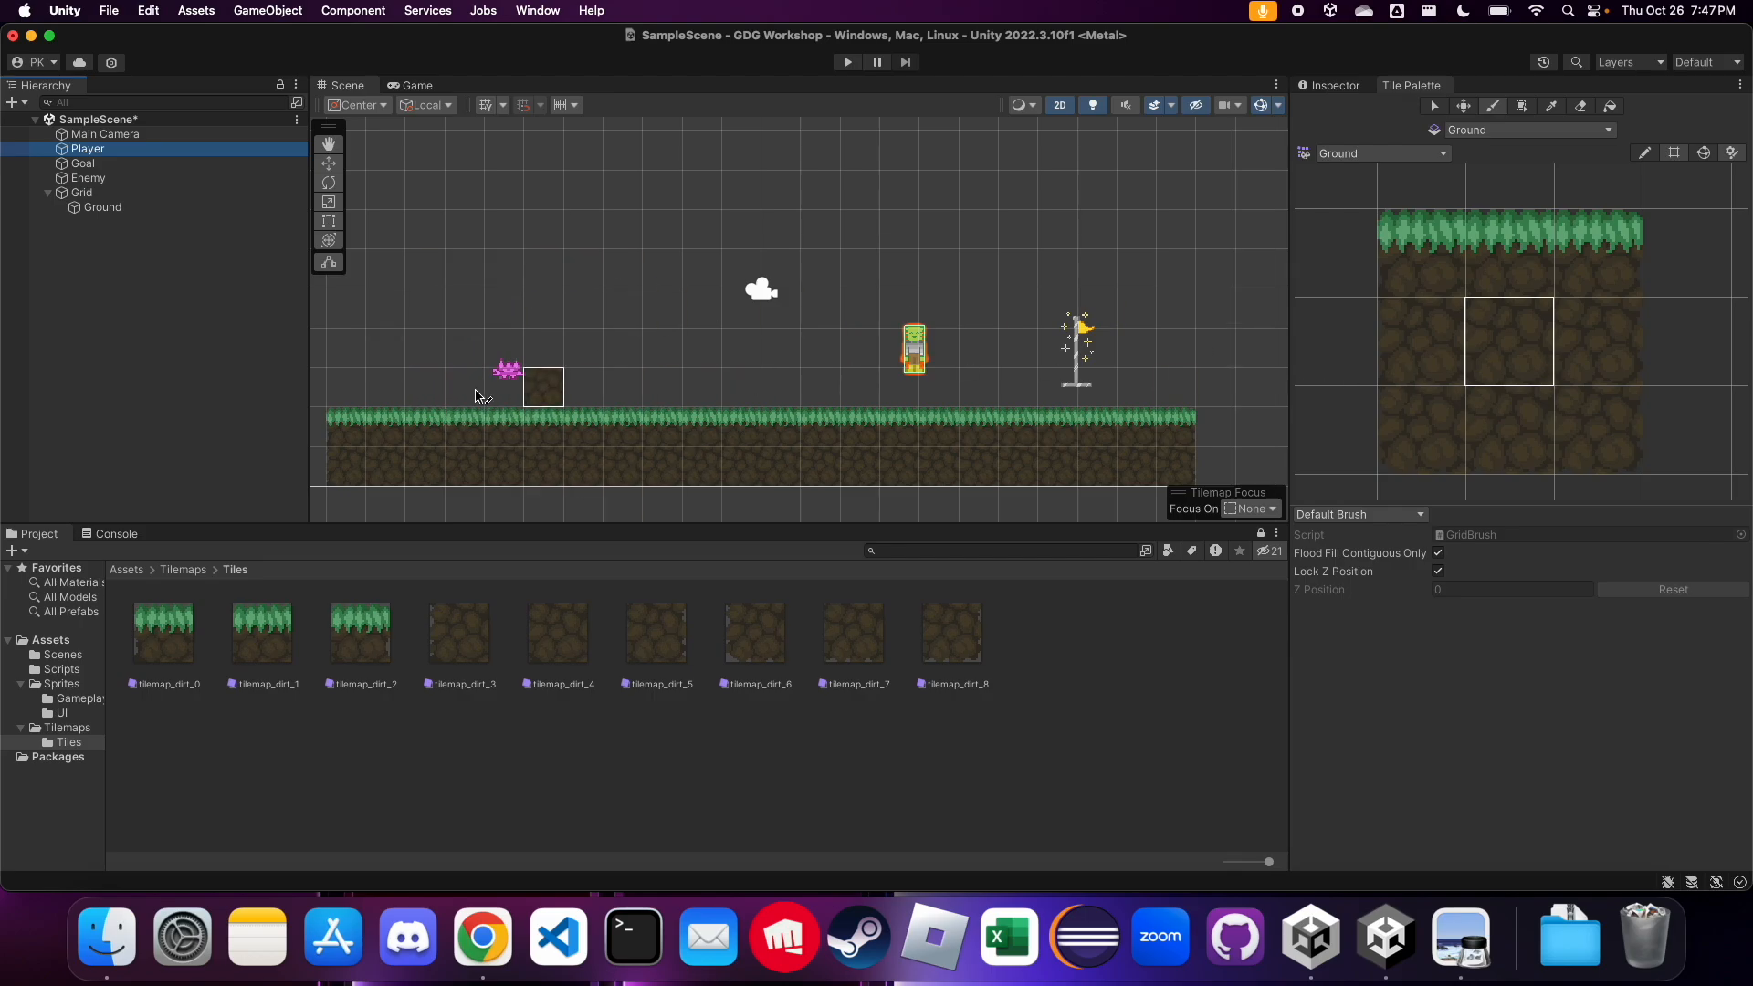
# Move the Enemy near the middle of the ground and the Player to its left, both resting just above the grass
pyautogui.click(117, 178)
pyautogui.click(329, 164)
pyautogui.moveTo(521, 338); pyautogui.dragTo(806, 361)
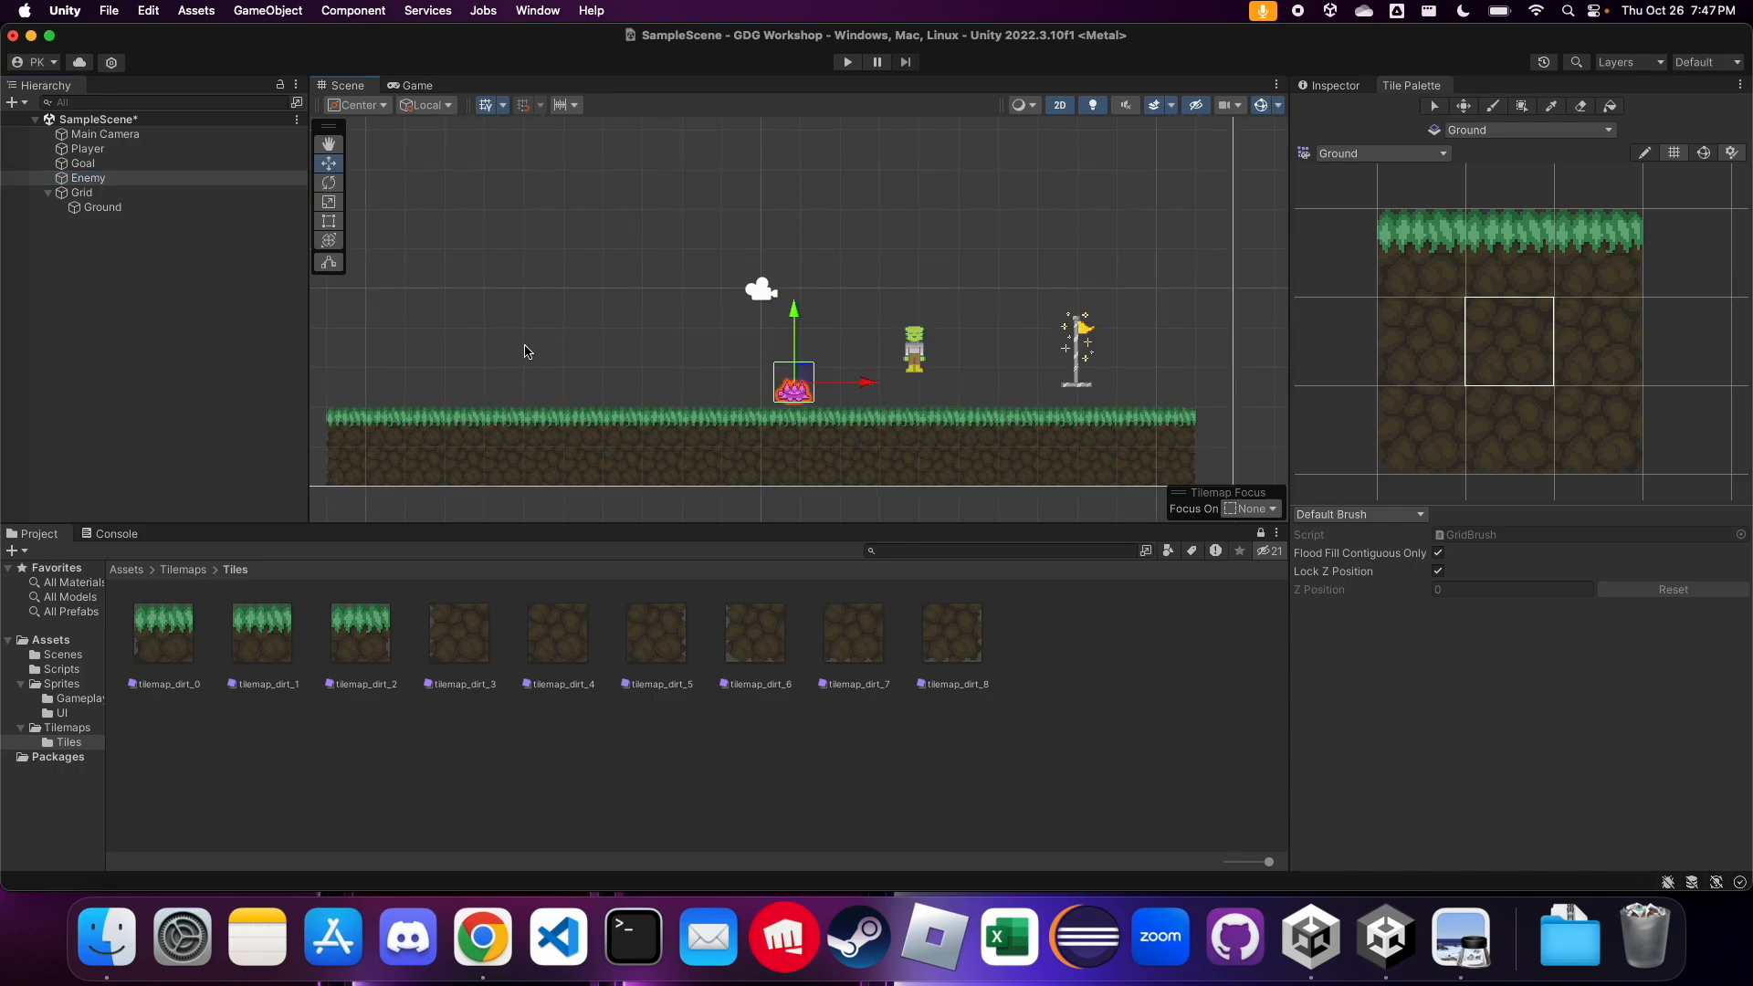
pyautogui.click(82, 149)
pyautogui.moveTo(926, 336); pyautogui.dragTo(563, 370)
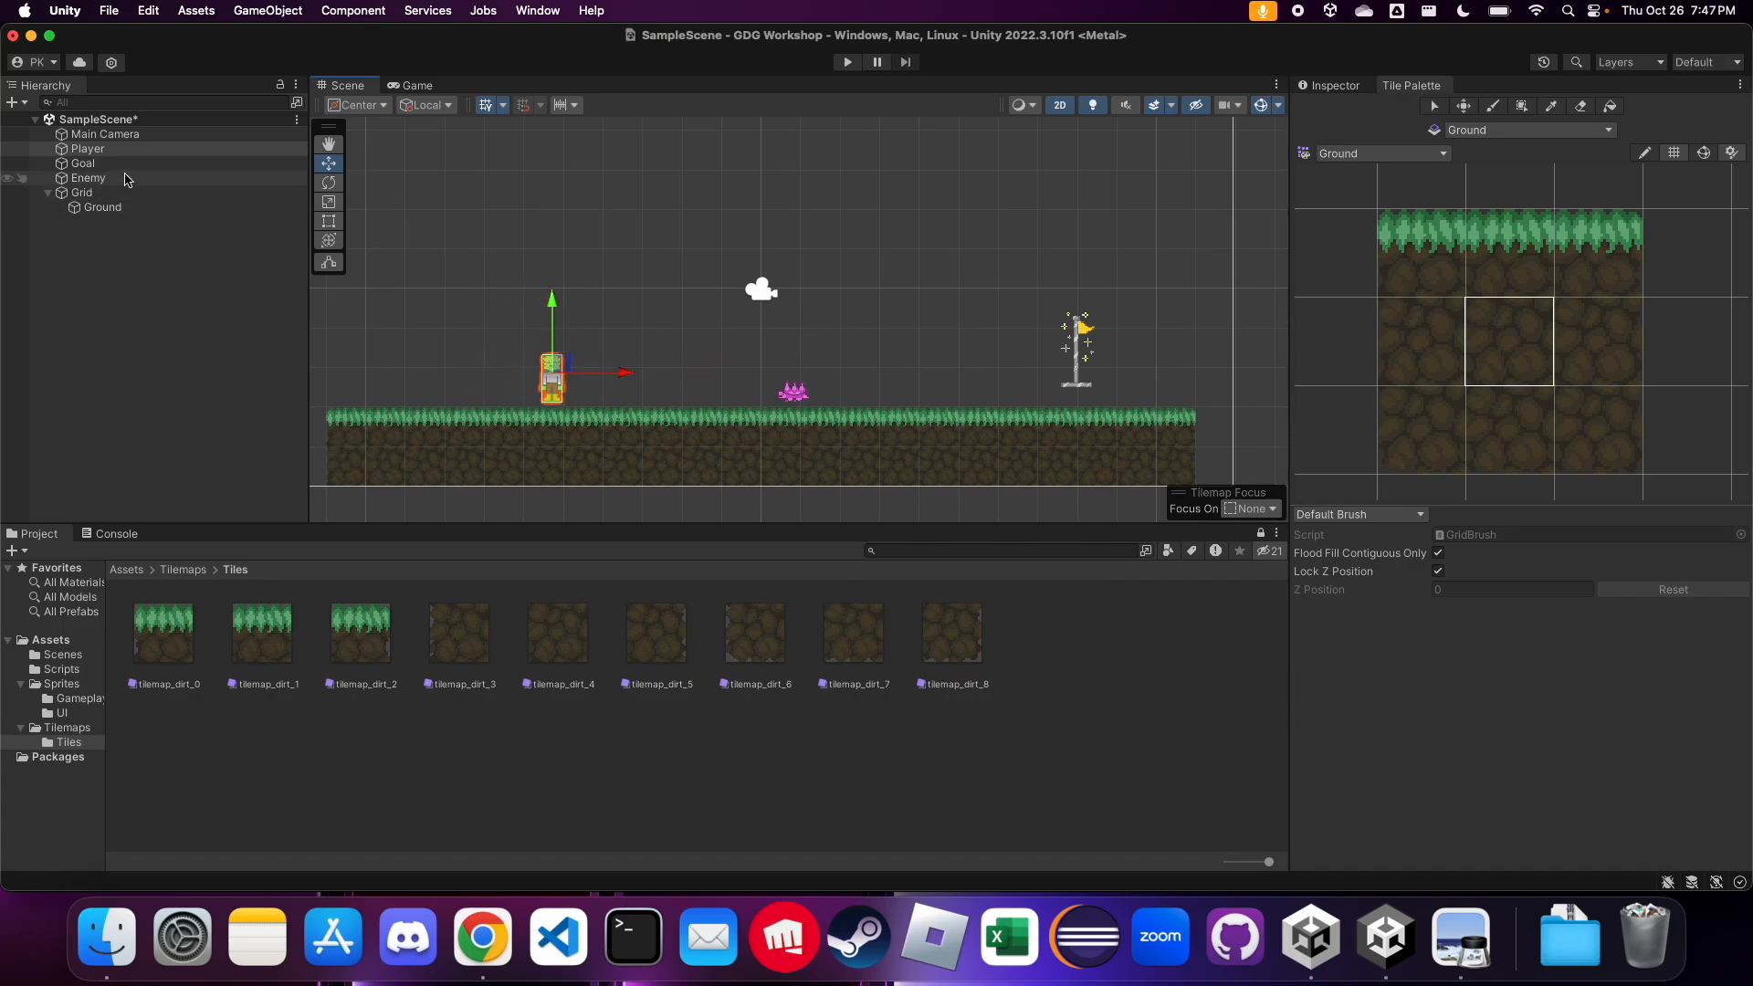
# Paint a stepped hill of middle dirt tiles at the left end of the Ground tilemap, descending toward the player
pyautogui.click(103, 207)
pyautogui.scroll(1, 796, 353)
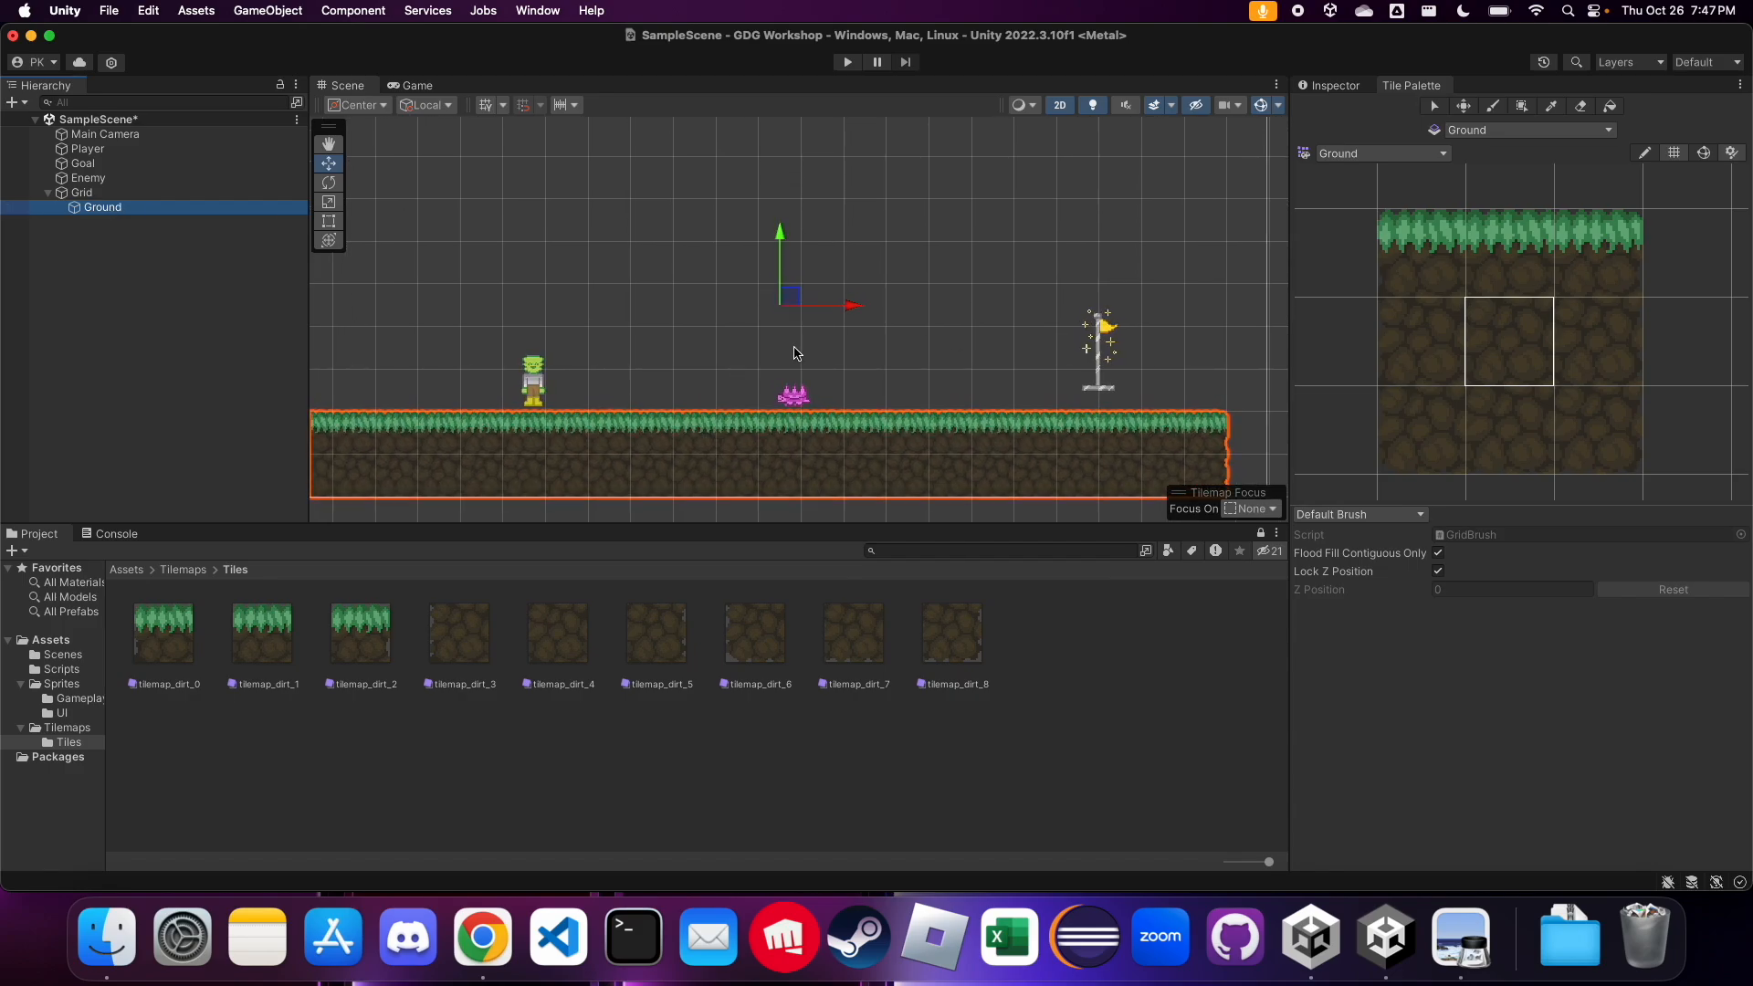
pyautogui.scroll(-2, 796, 354)
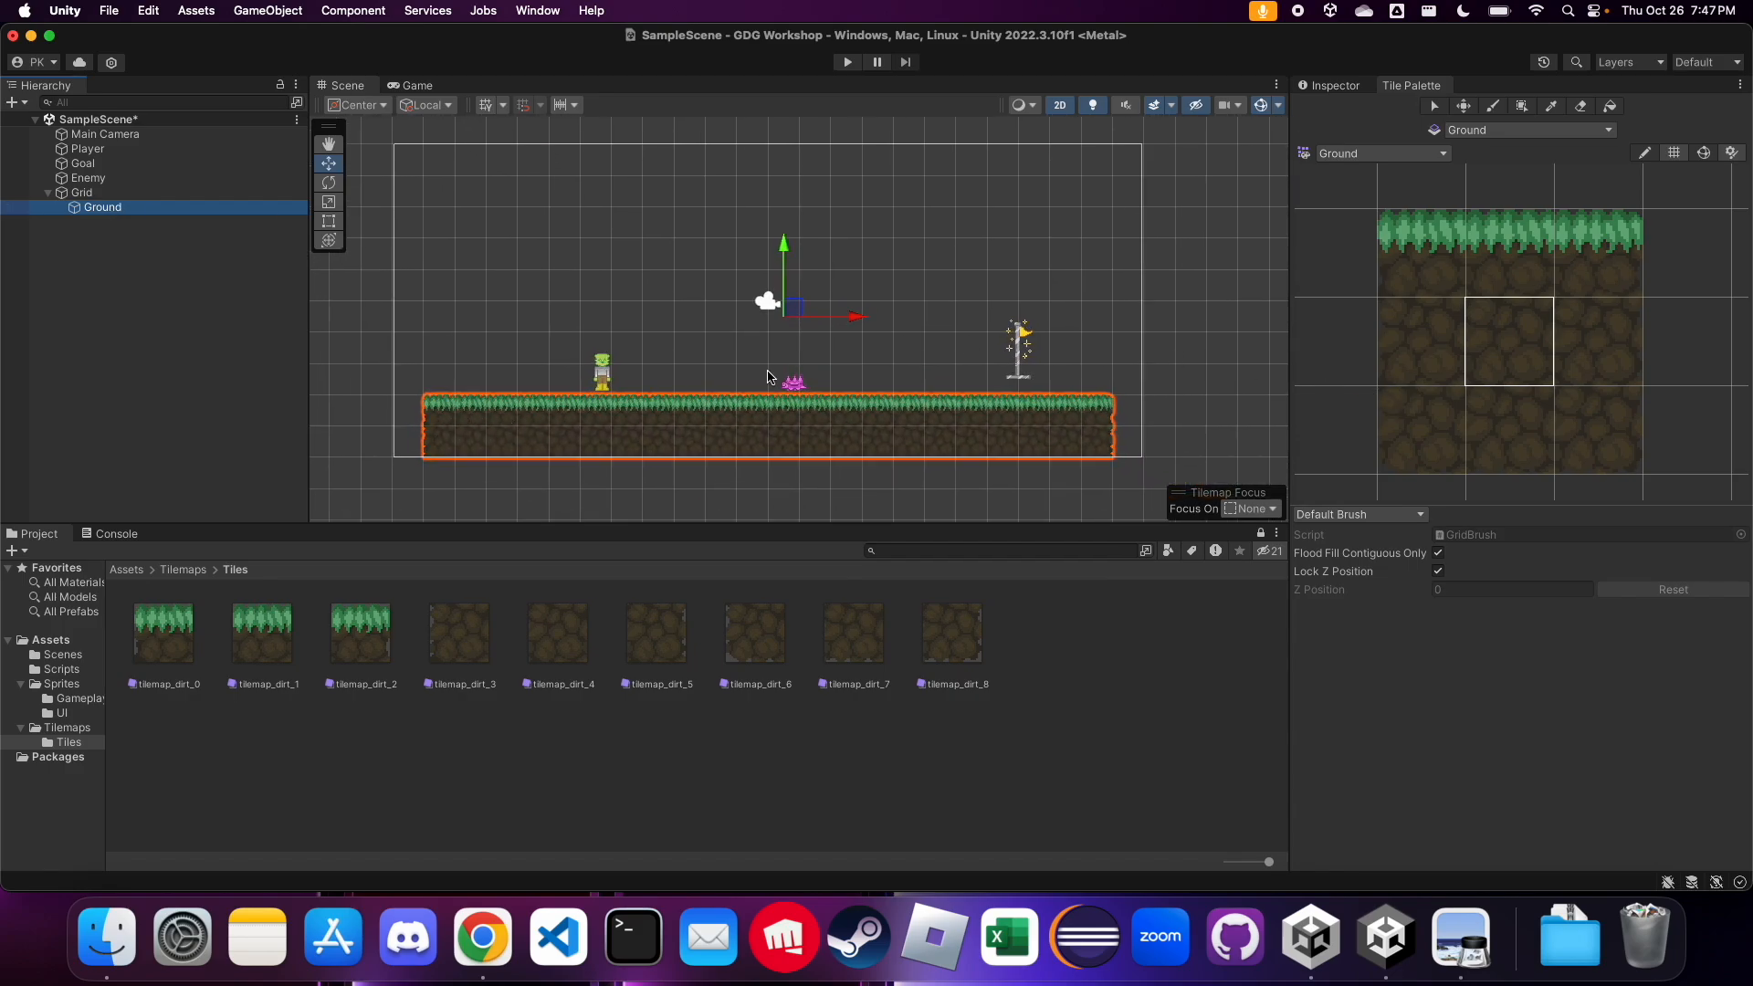
pyautogui.click(1180, 346)
pyautogui.click(1528, 342)
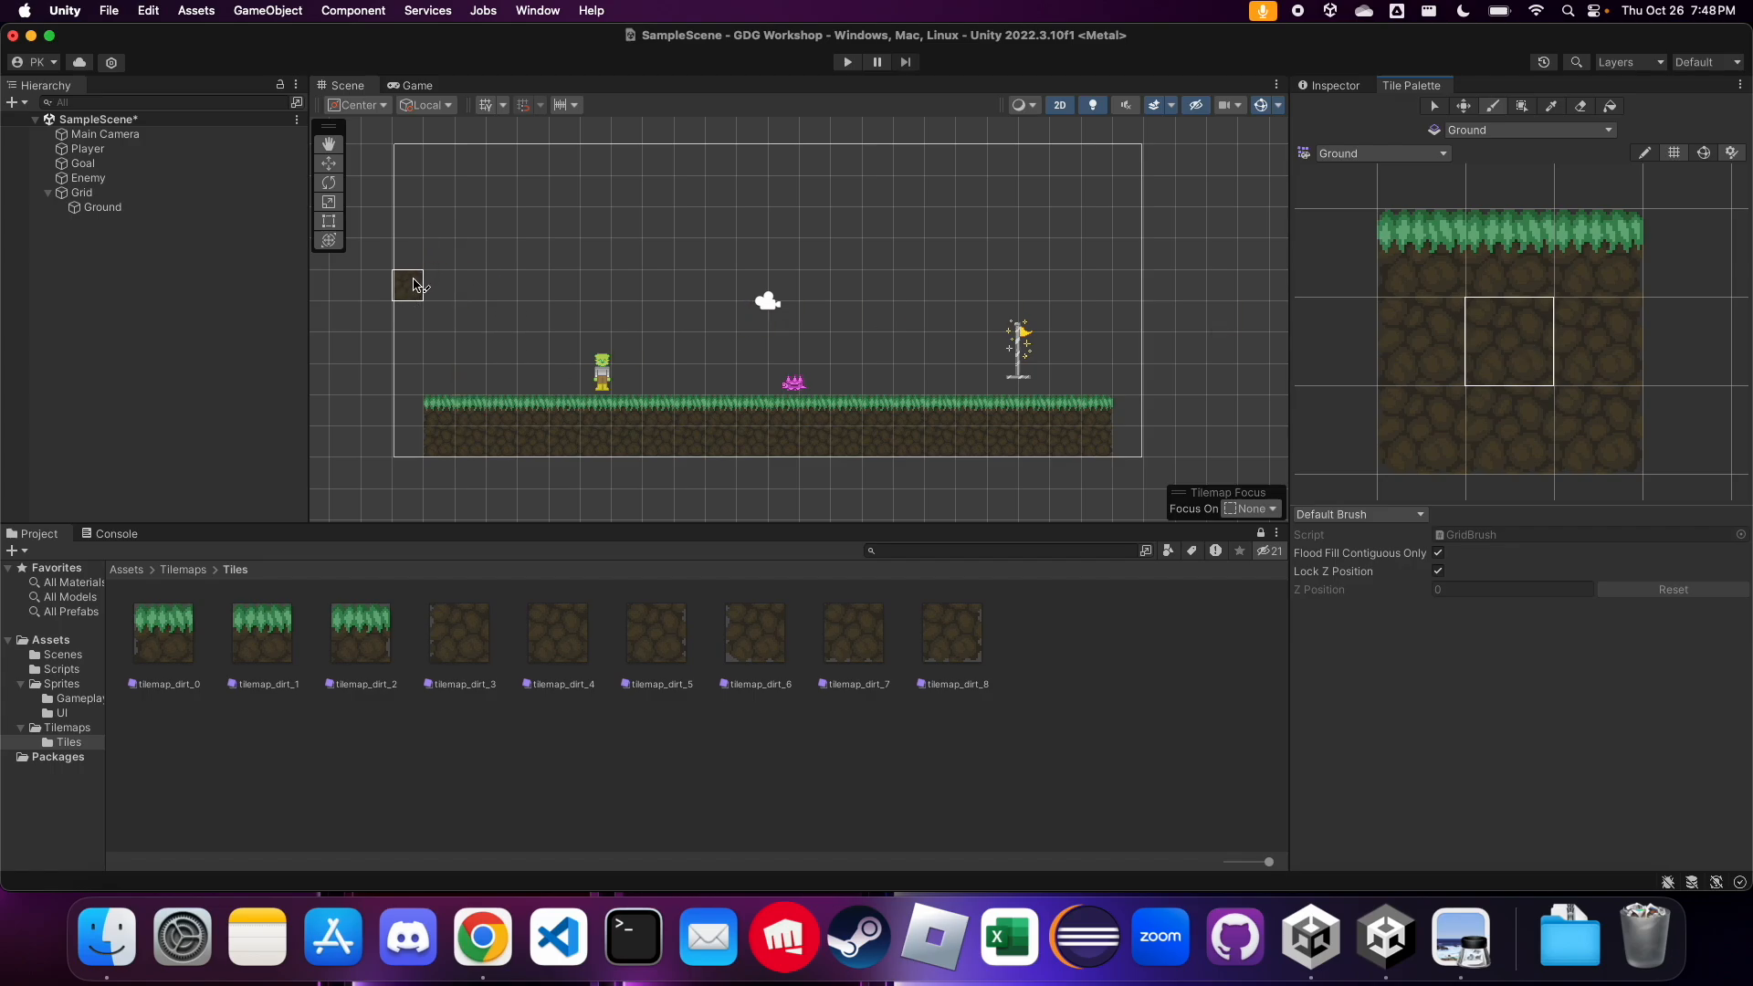
pyautogui.moveTo(408, 265)
pyautogui.mouseDown()
pyautogui.moveTo(407, 411)
pyautogui.moveTo(438, 282)
pyautogui.moveTo(469, 379)
pyautogui.moveTo(502, 345)
pyautogui.moveTo(502, 407)
pyautogui.moveTo(469, 294)
pyautogui.mouseUp()
# Cap the hill with grass, using the top-middle tile on the highest column and top-right tiles on the three lower steps
pyautogui.click(1477, 258)
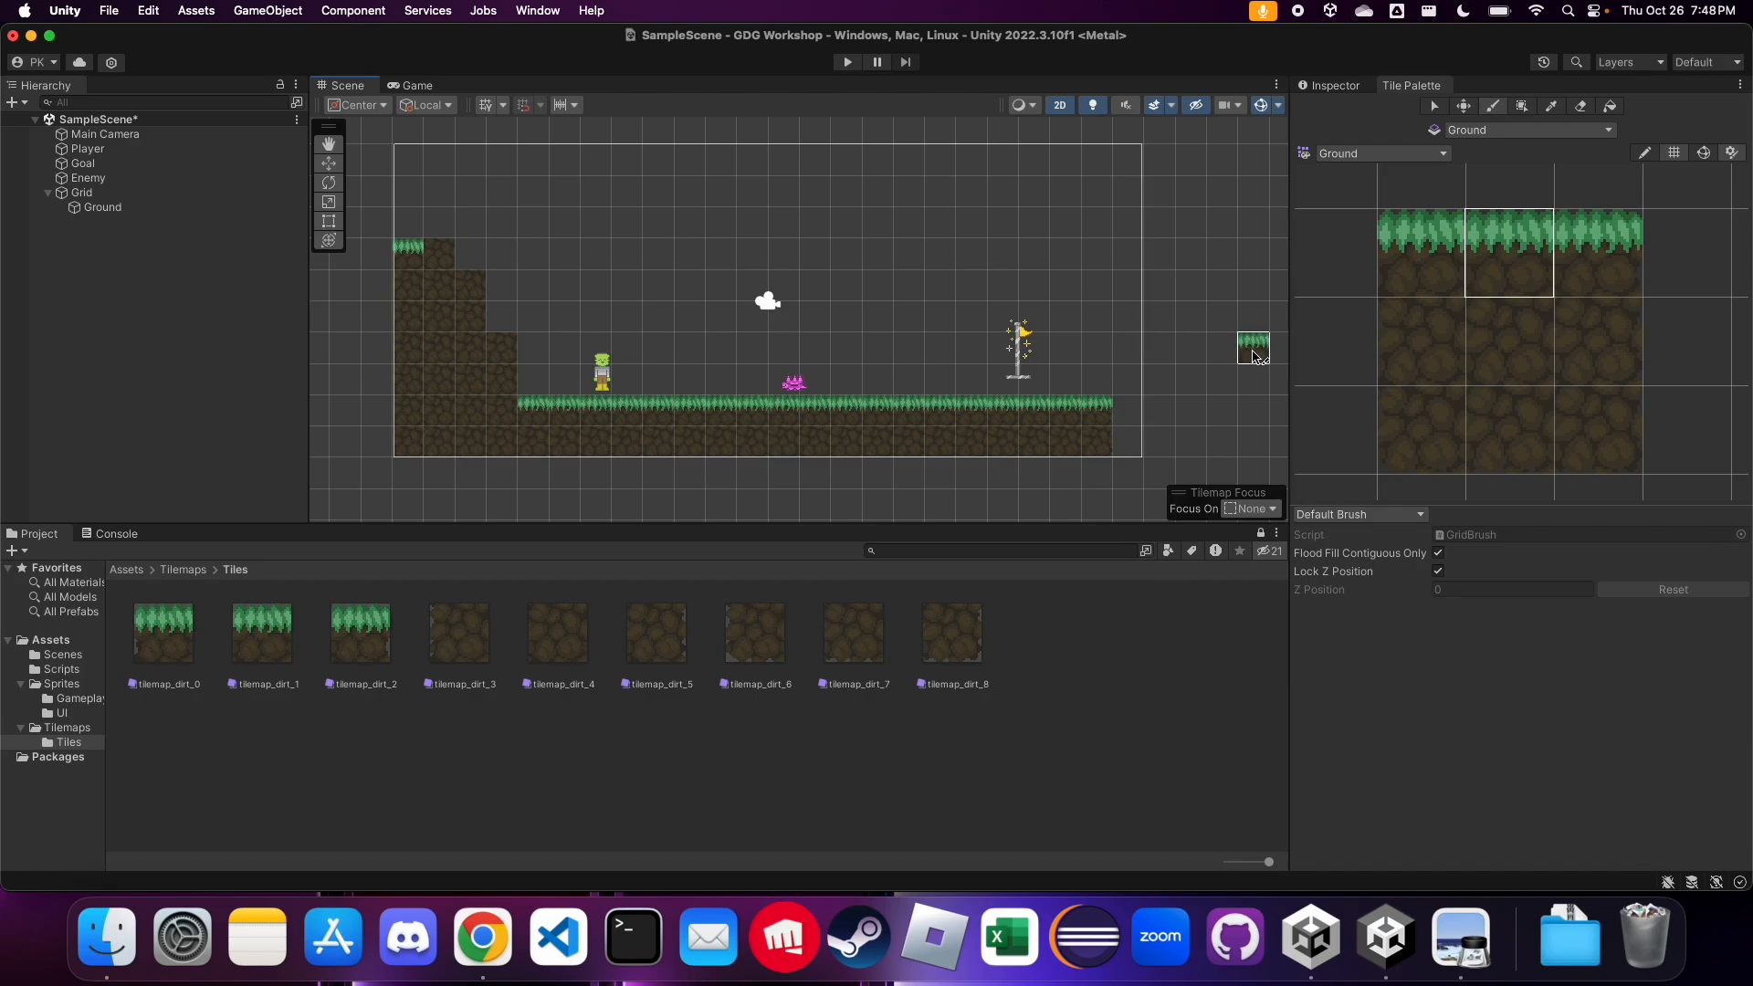
pyautogui.click(1564, 274)
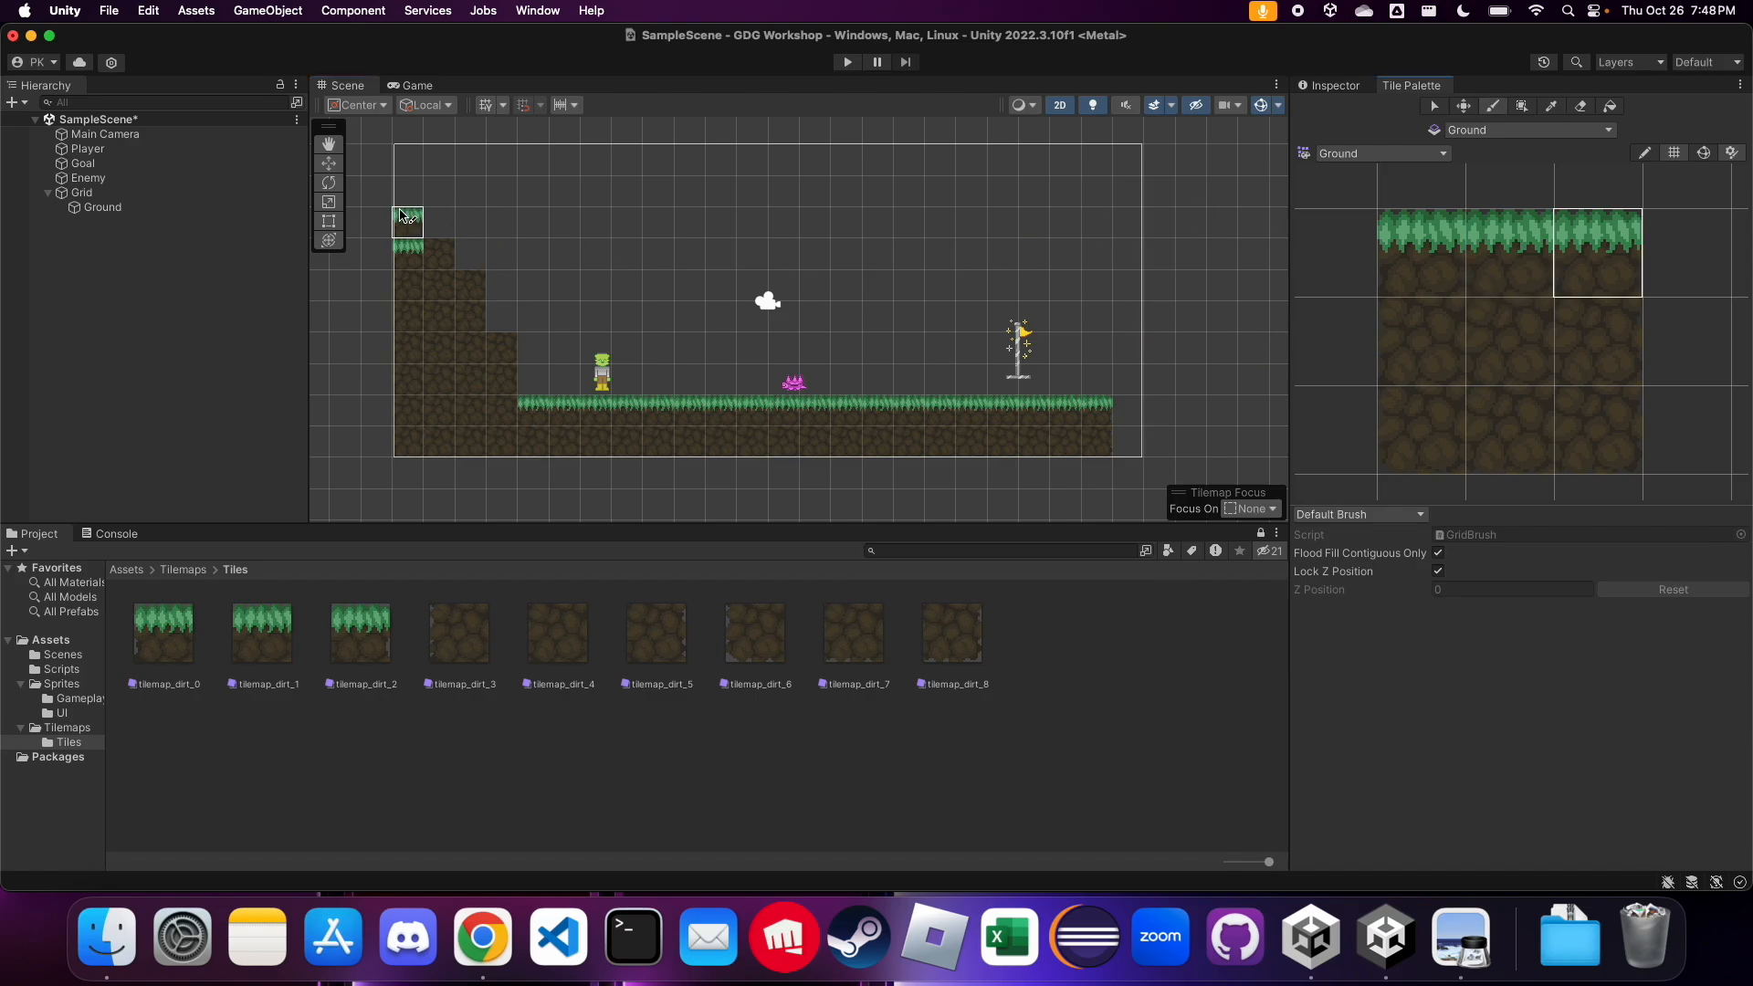
pyautogui.click(439, 255)
pyautogui.click(471, 286)
pyautogui.click(502, 347)
pyautogui.scroll(-1, 696, 436)
pyautogui.scroll(1, 696, 436)
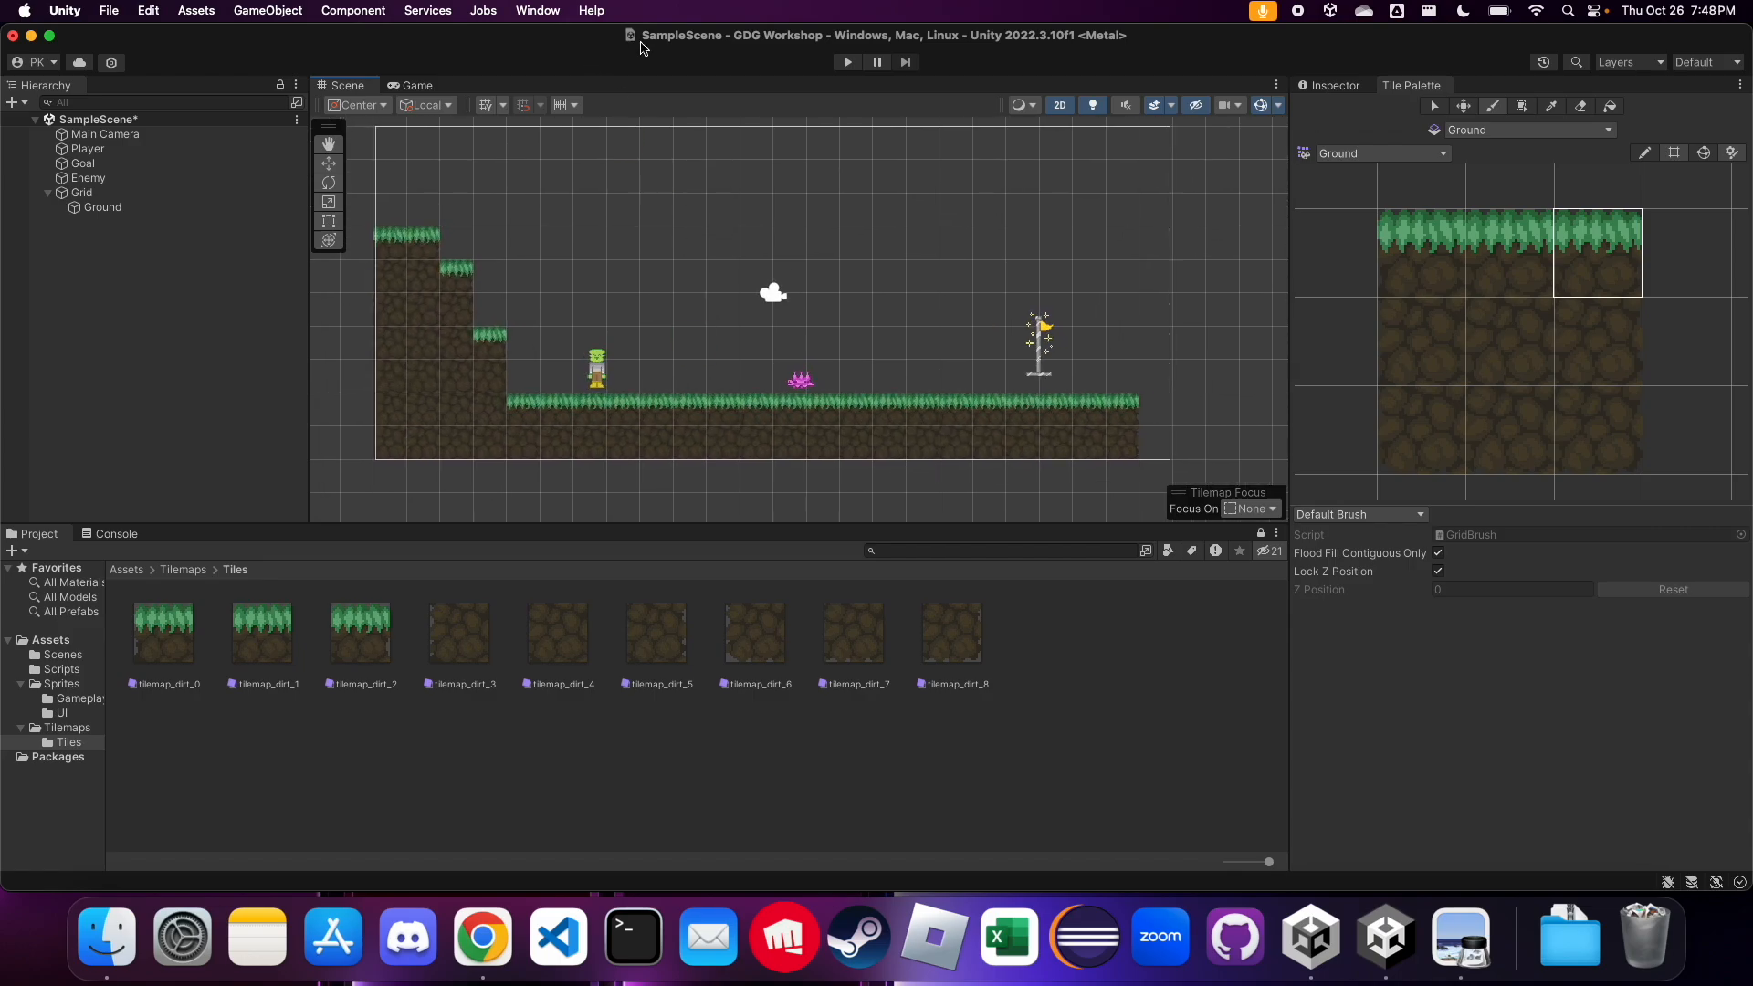
# Run the game to test the scene with the new tilemap ground, and stop it
pyautogui.click(848, 62)
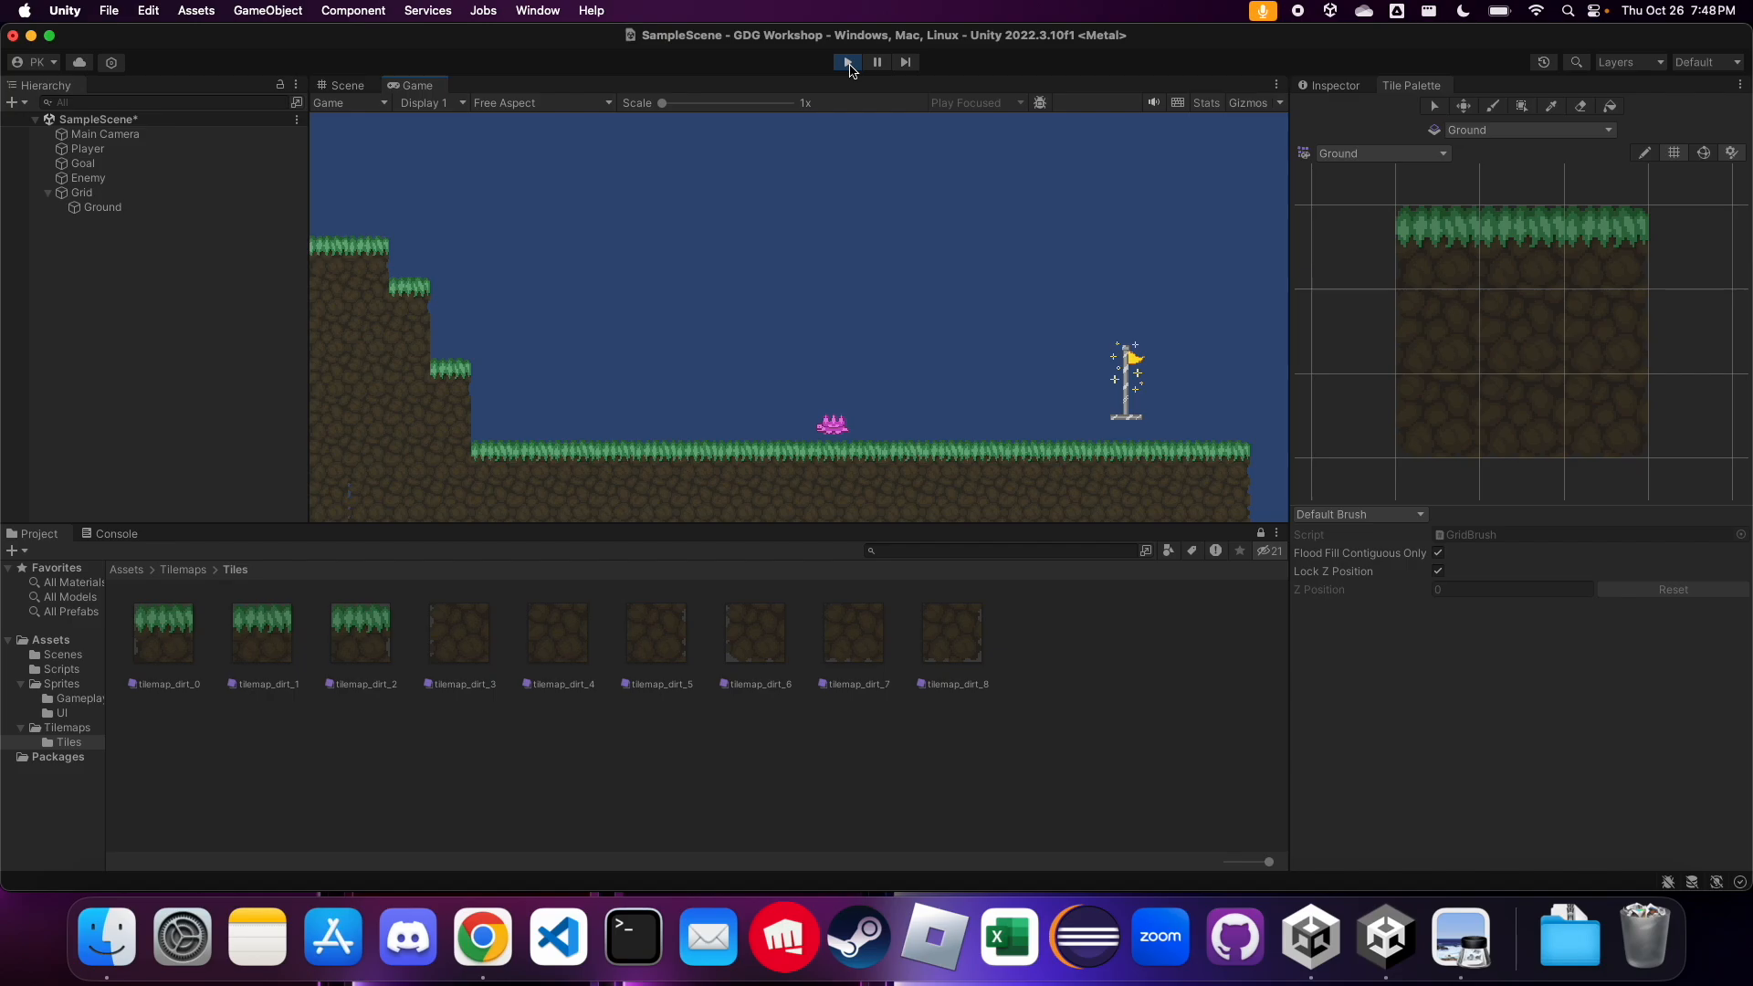
pyautogui.click(848, 64)
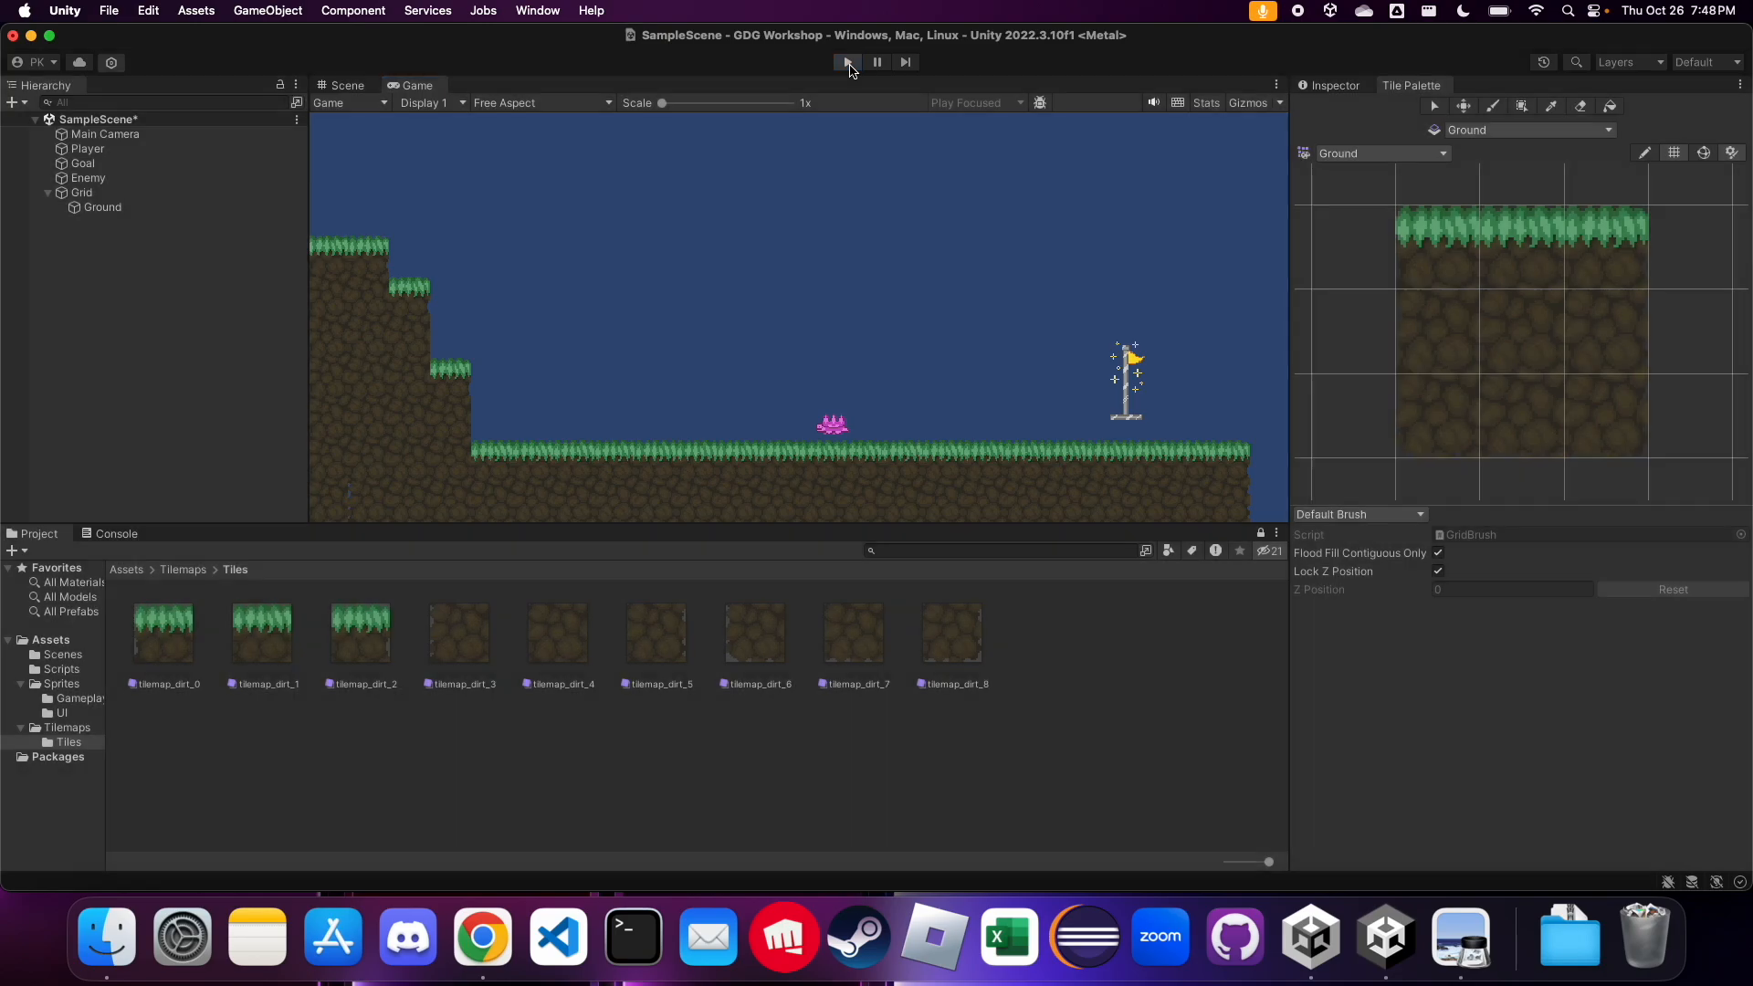
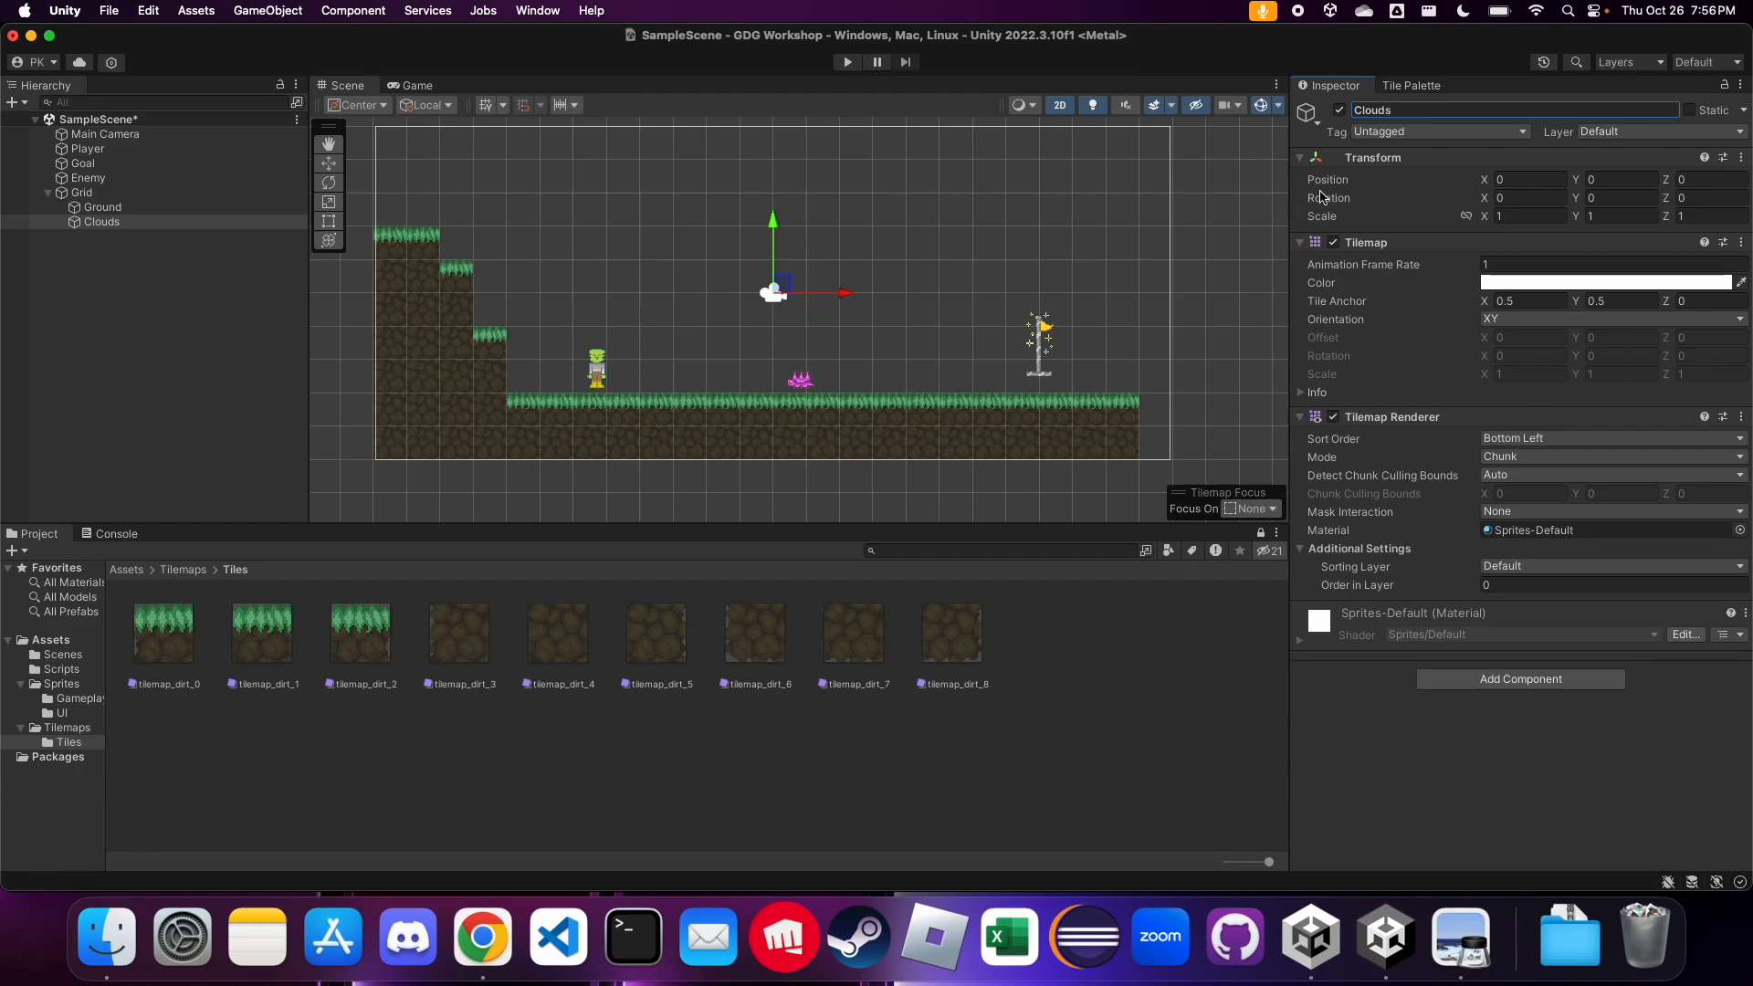
# With the Clouds tilemap active, create a new tile palette named Clouds and store it in the Tilemaps folder
pyautogui.click(133, 194)
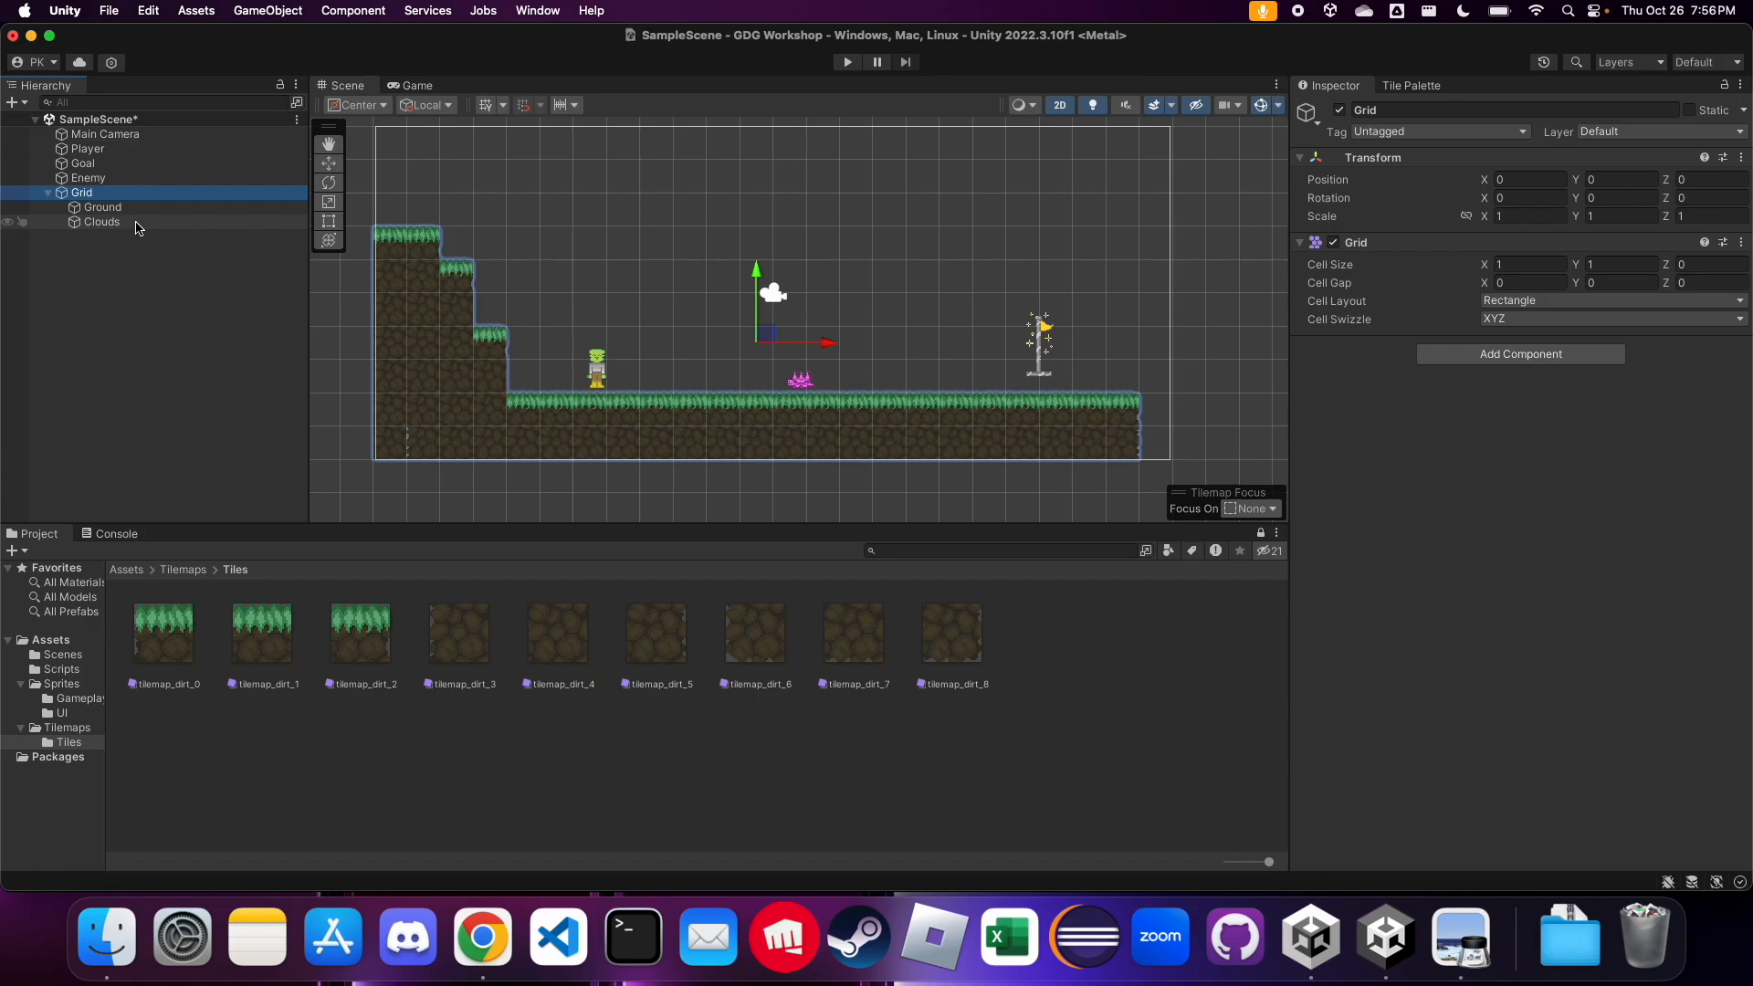
pyautogui.click(138, 225)
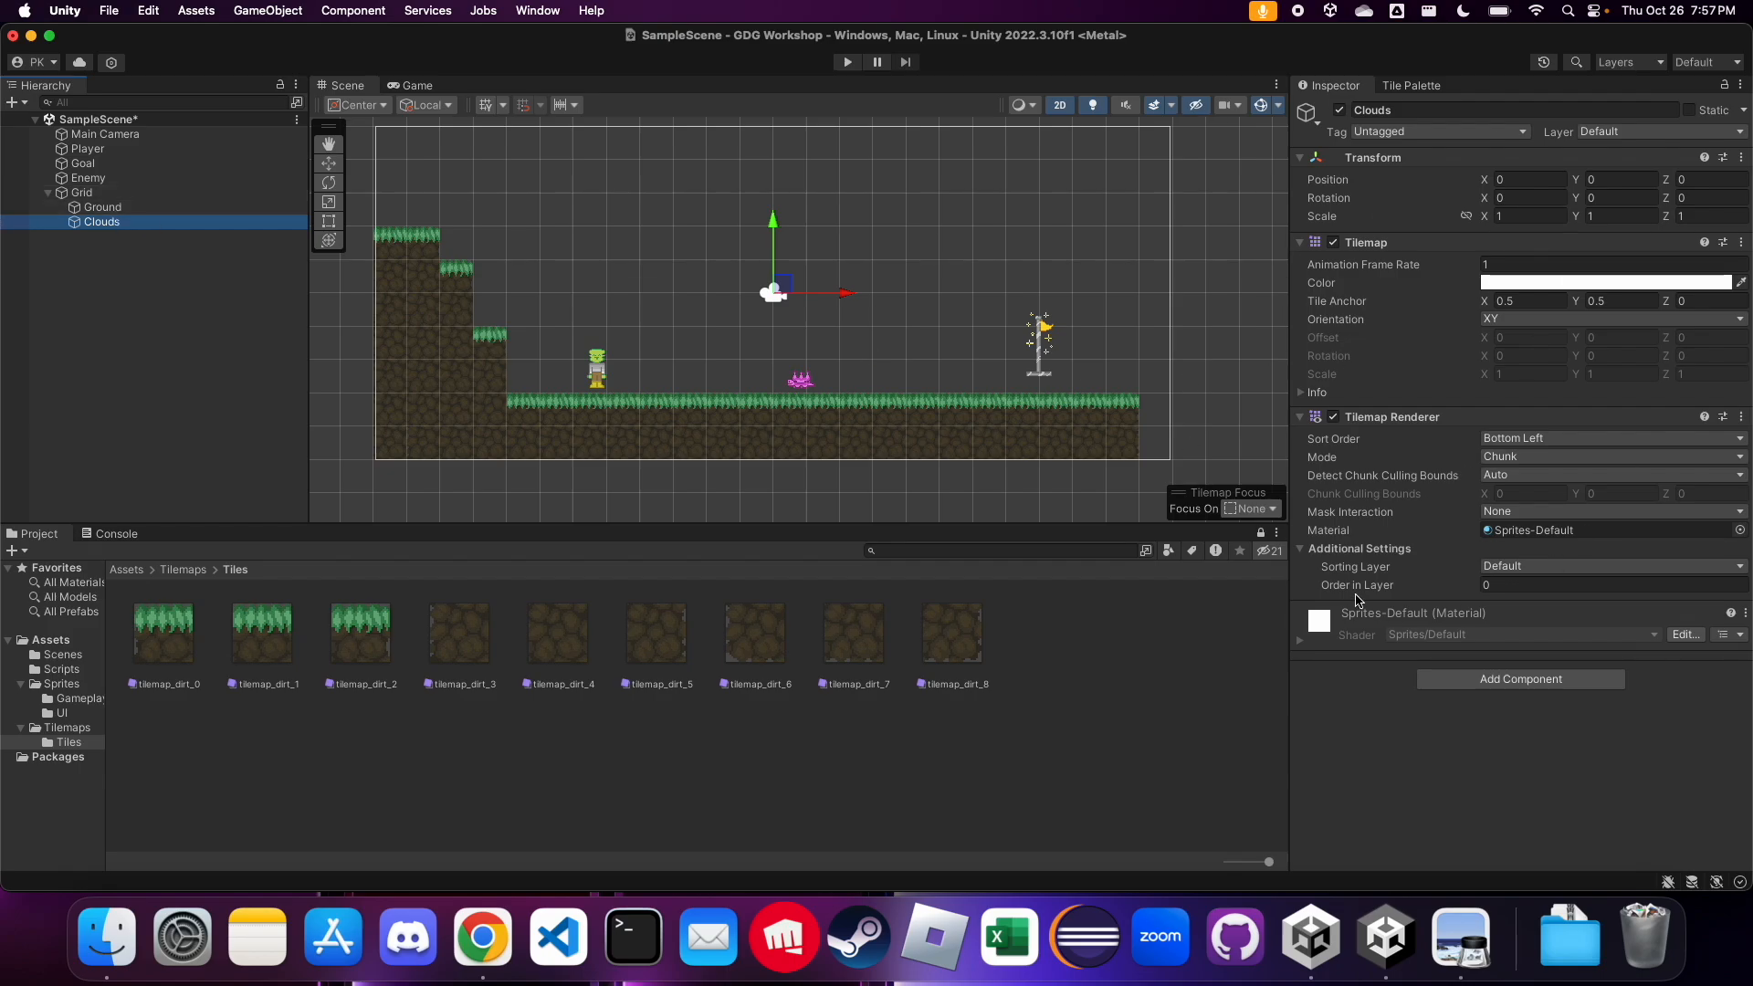
pyautogui.click(1405, 86)
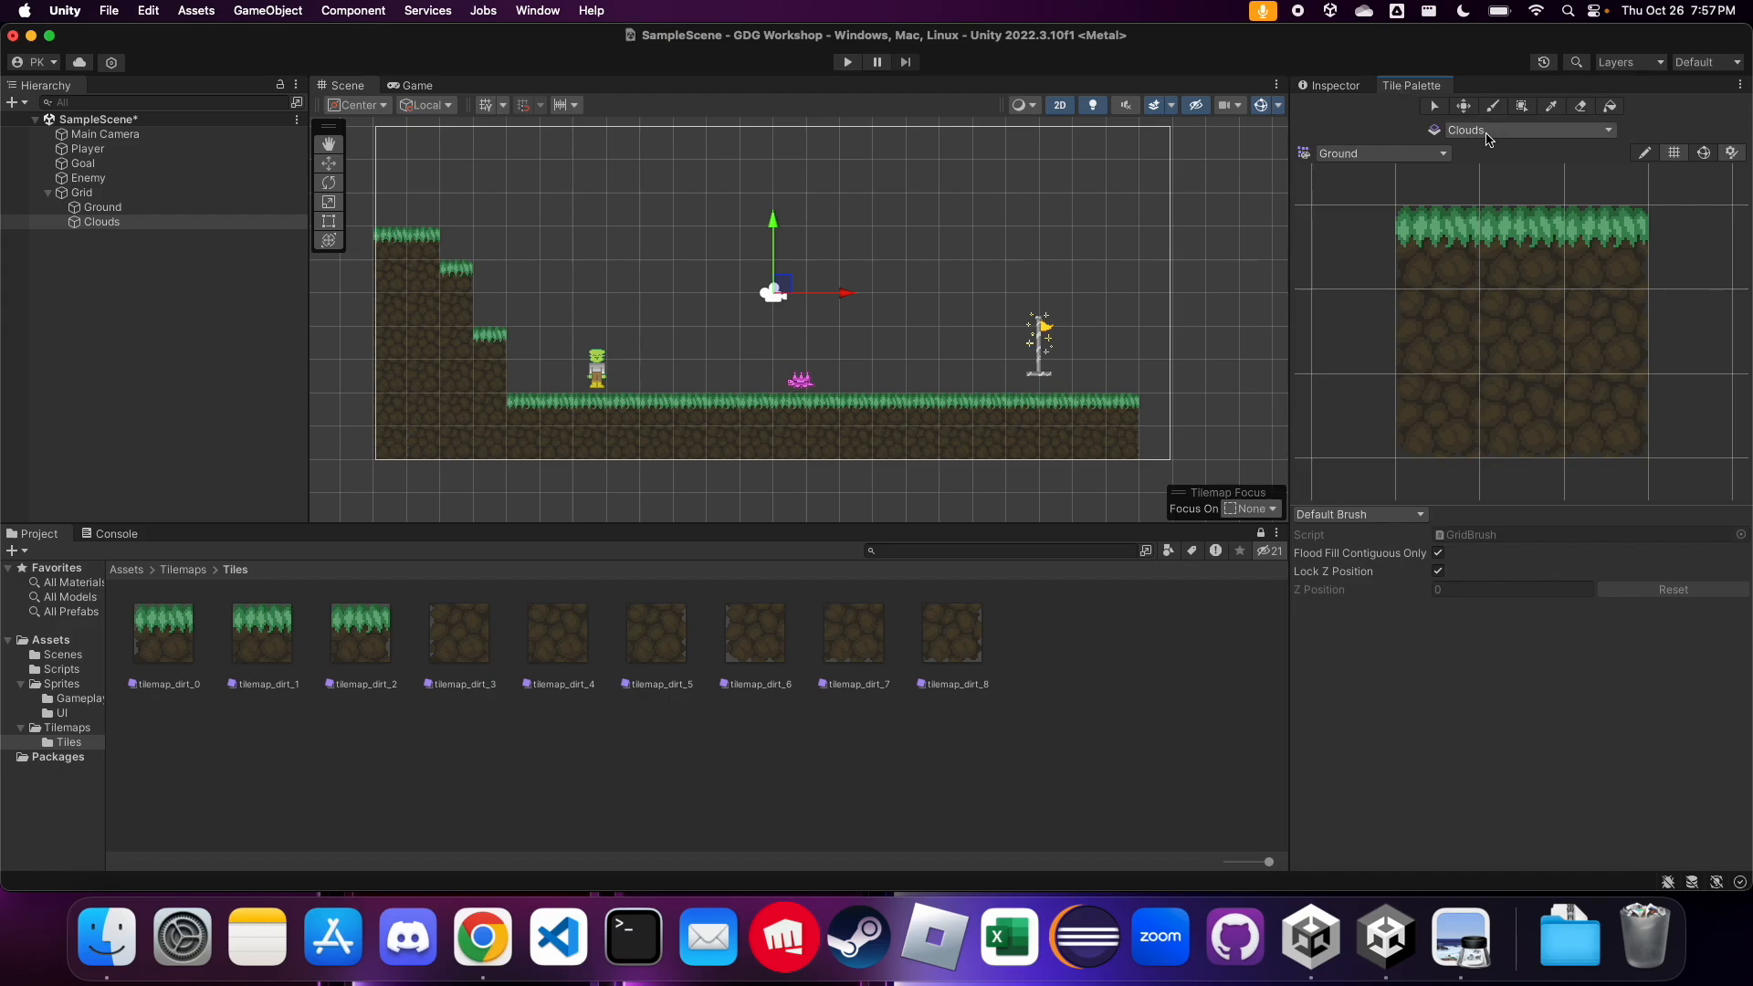
pyautogui.click(1446, 155)
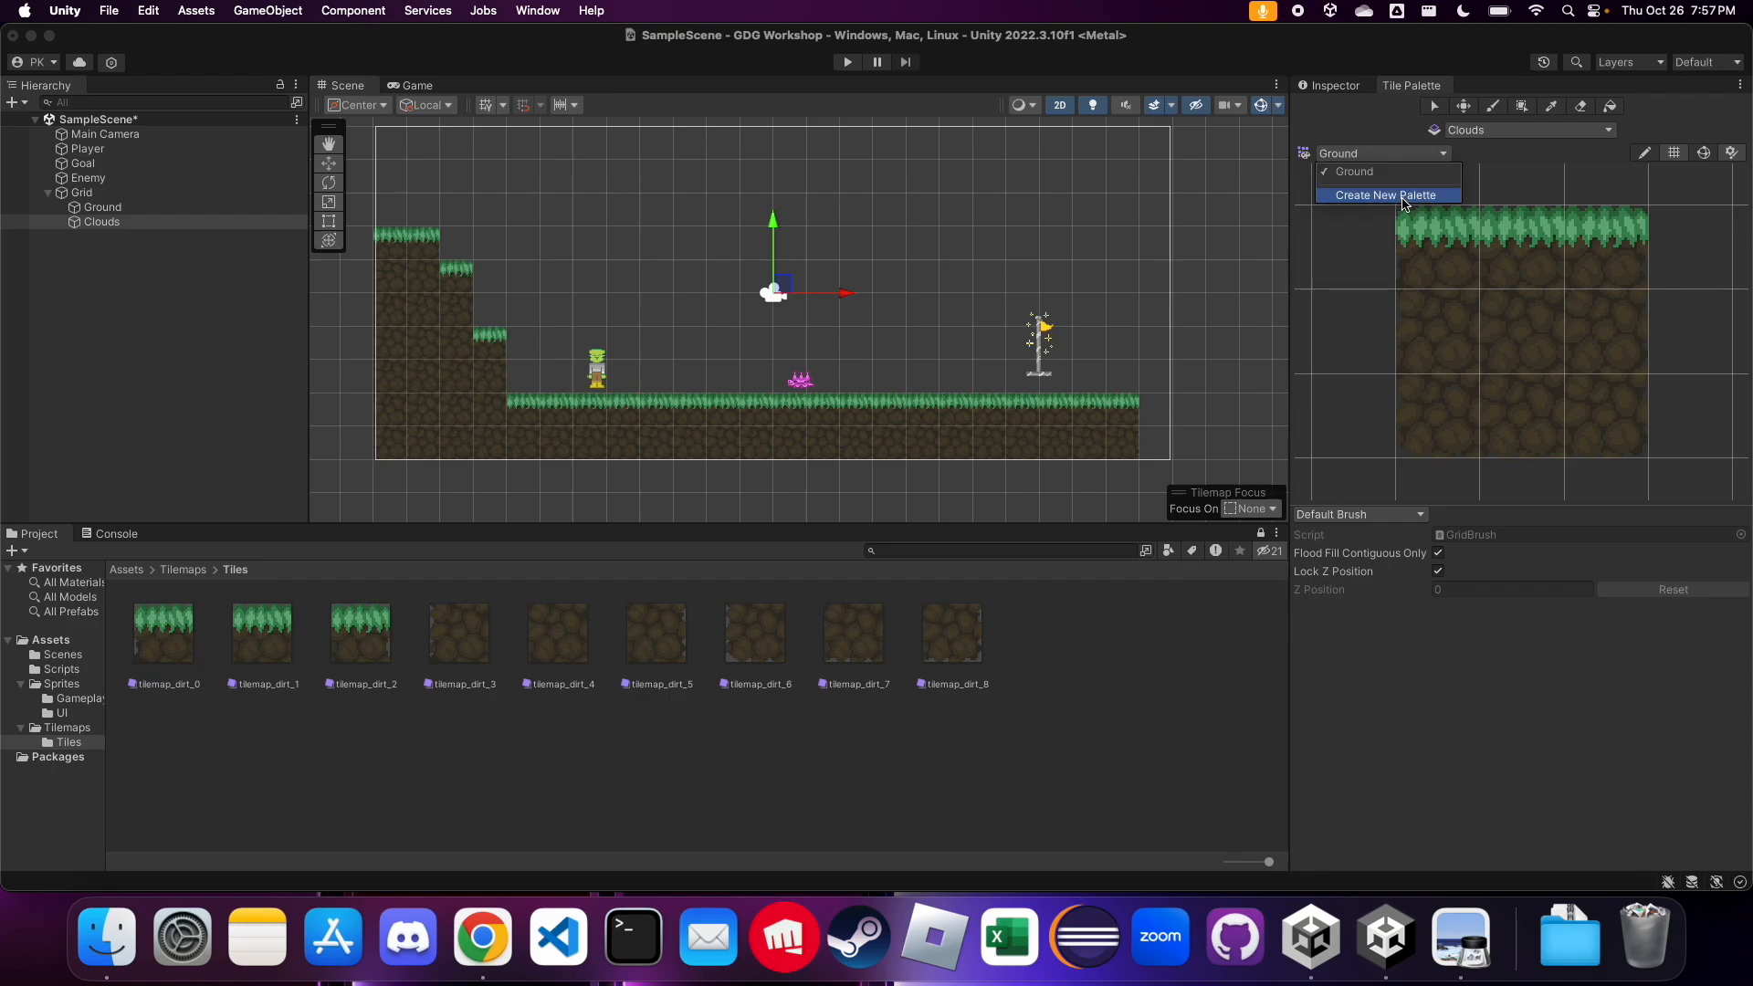
pyautogui.click(1405, 195)
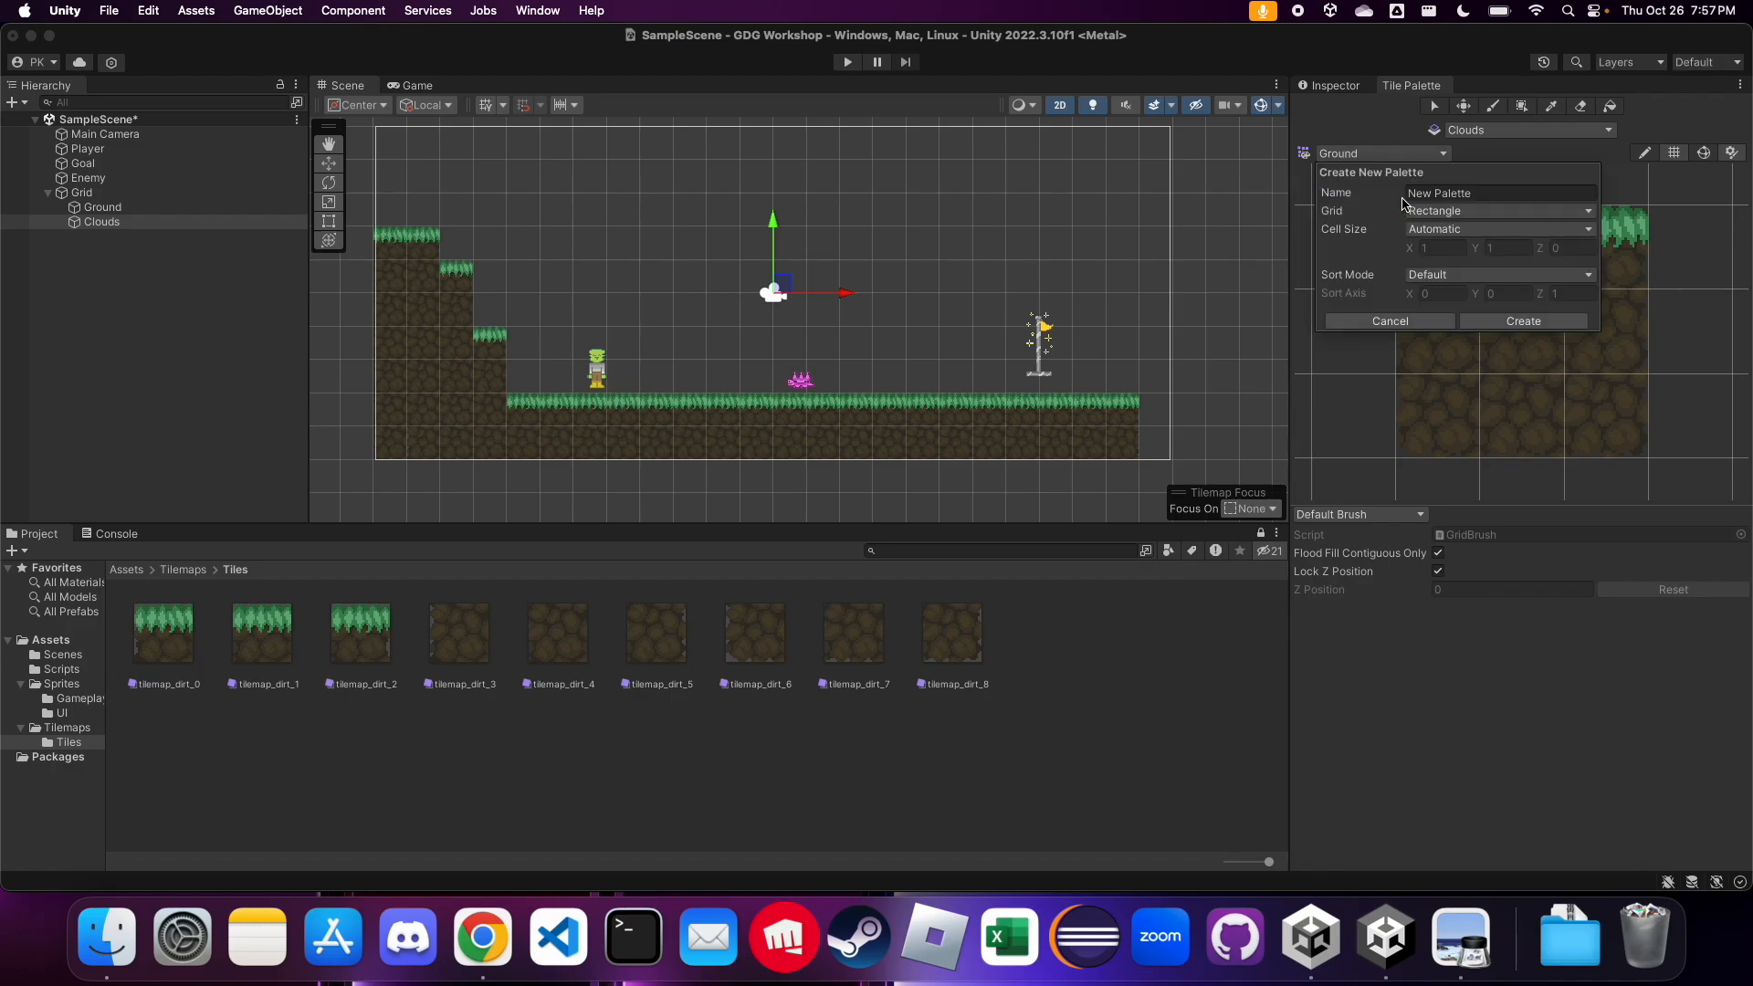
pyautogui.click(1465, 195)
pyautogui.write('Clouds')
pyautogui.click(1538, 320)
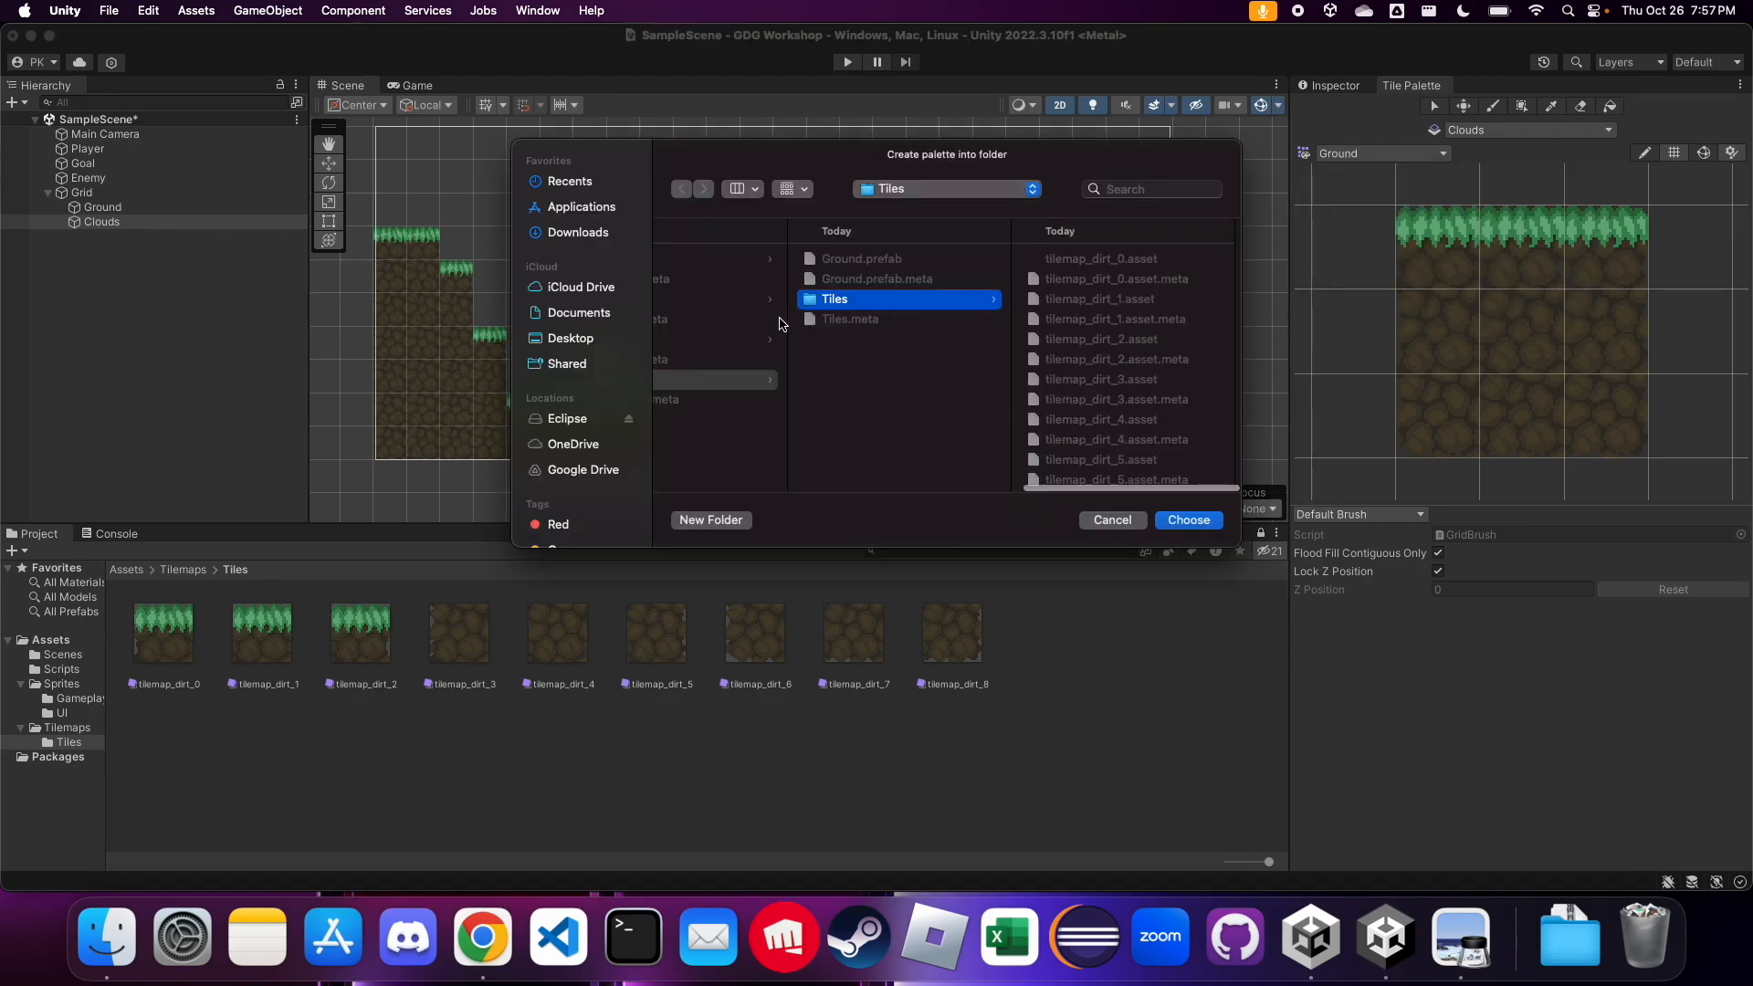
pyautogui.click(772, 379)
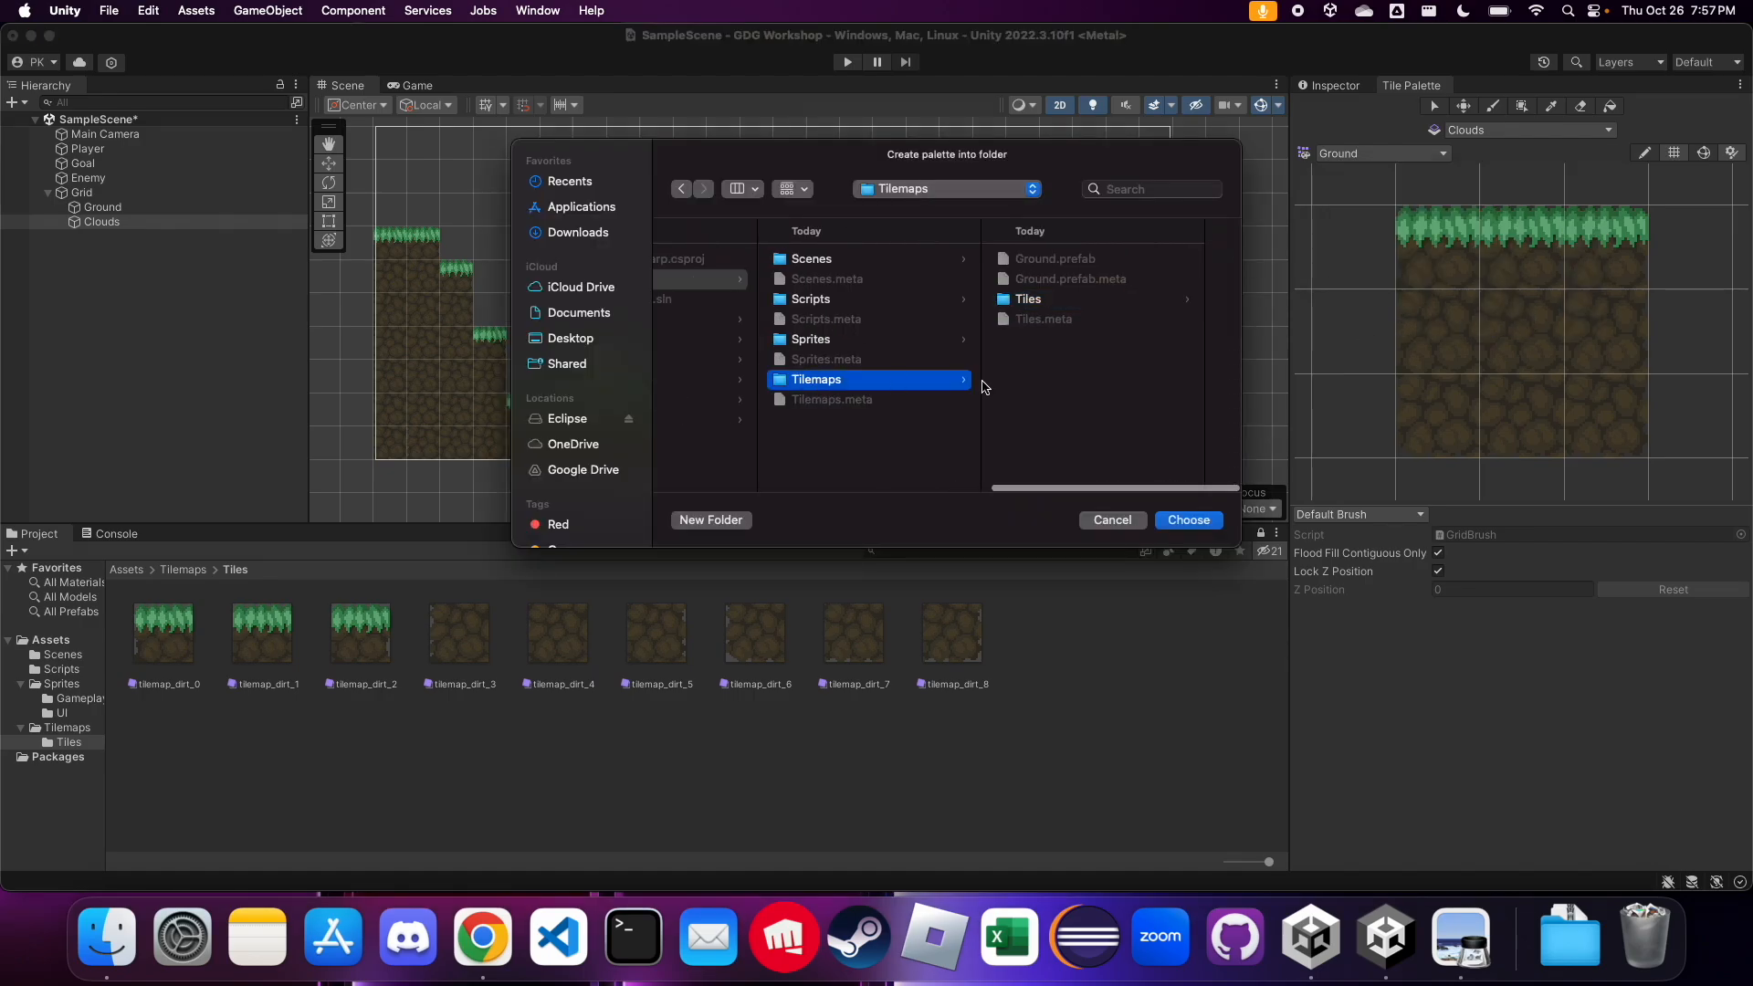
pyautogui.click(1183, 520)
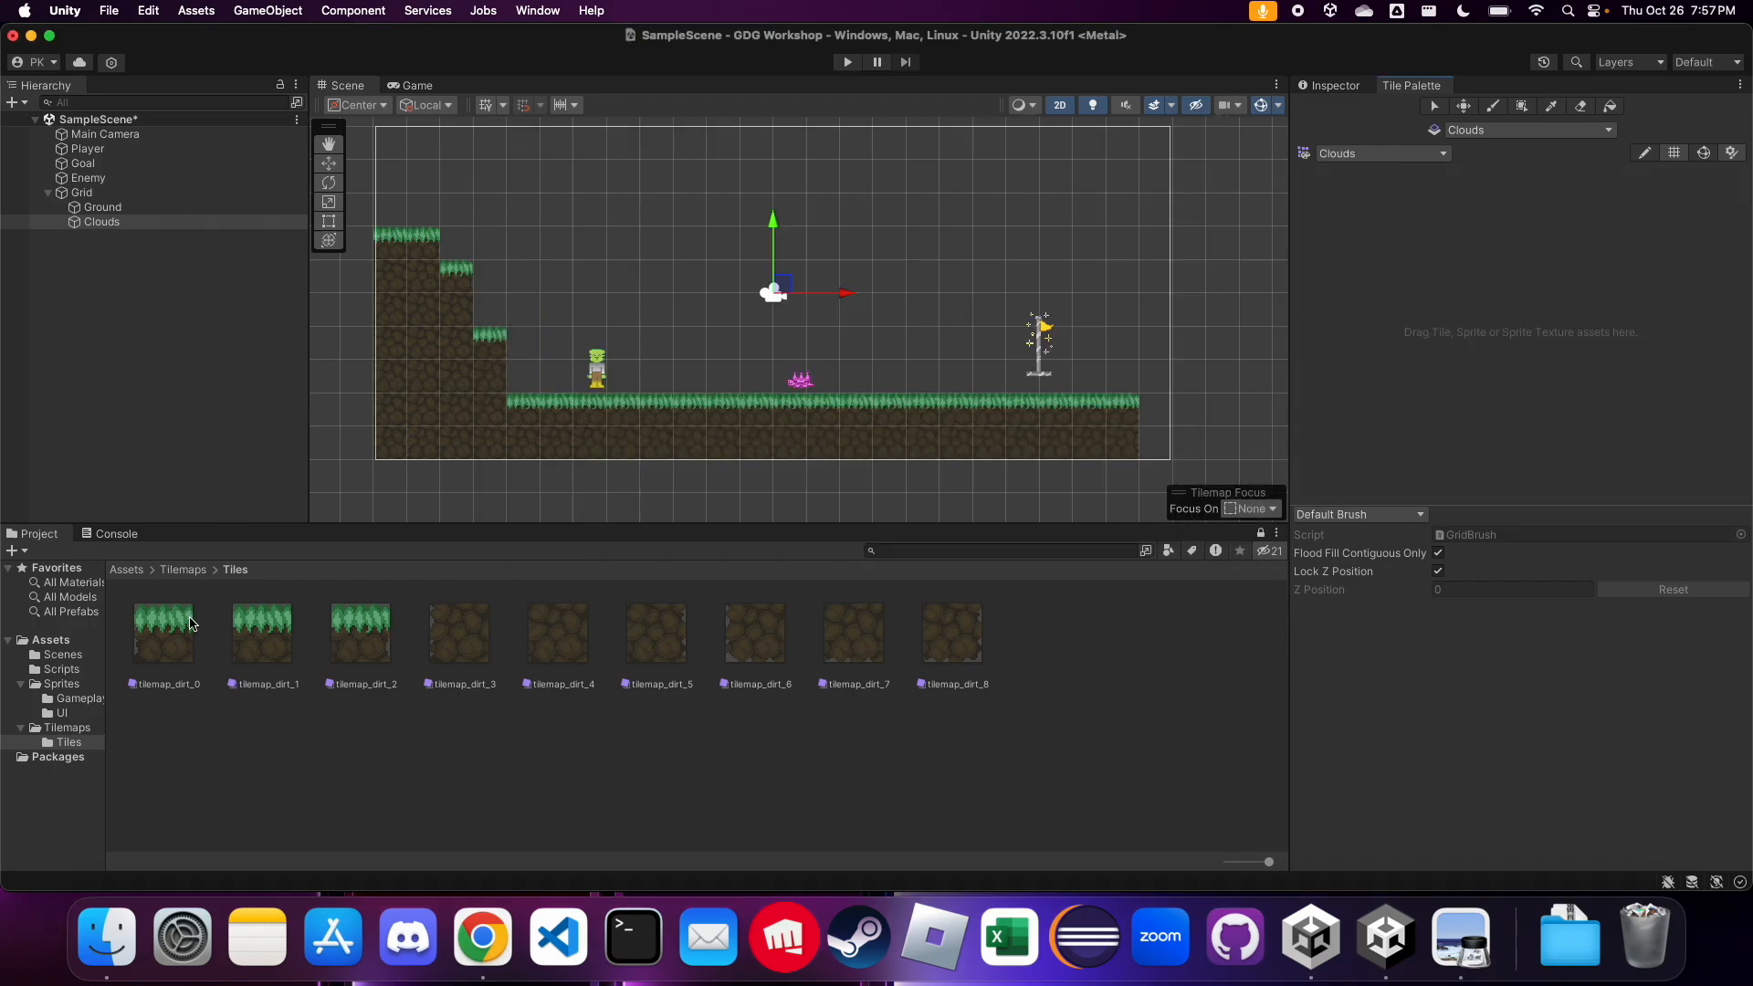
# Add the clouds_sheet sprites from the Gameplay folder to the Clouds palette, generating their tiles into the Tiles folder
pyautogui.click(80, 699)
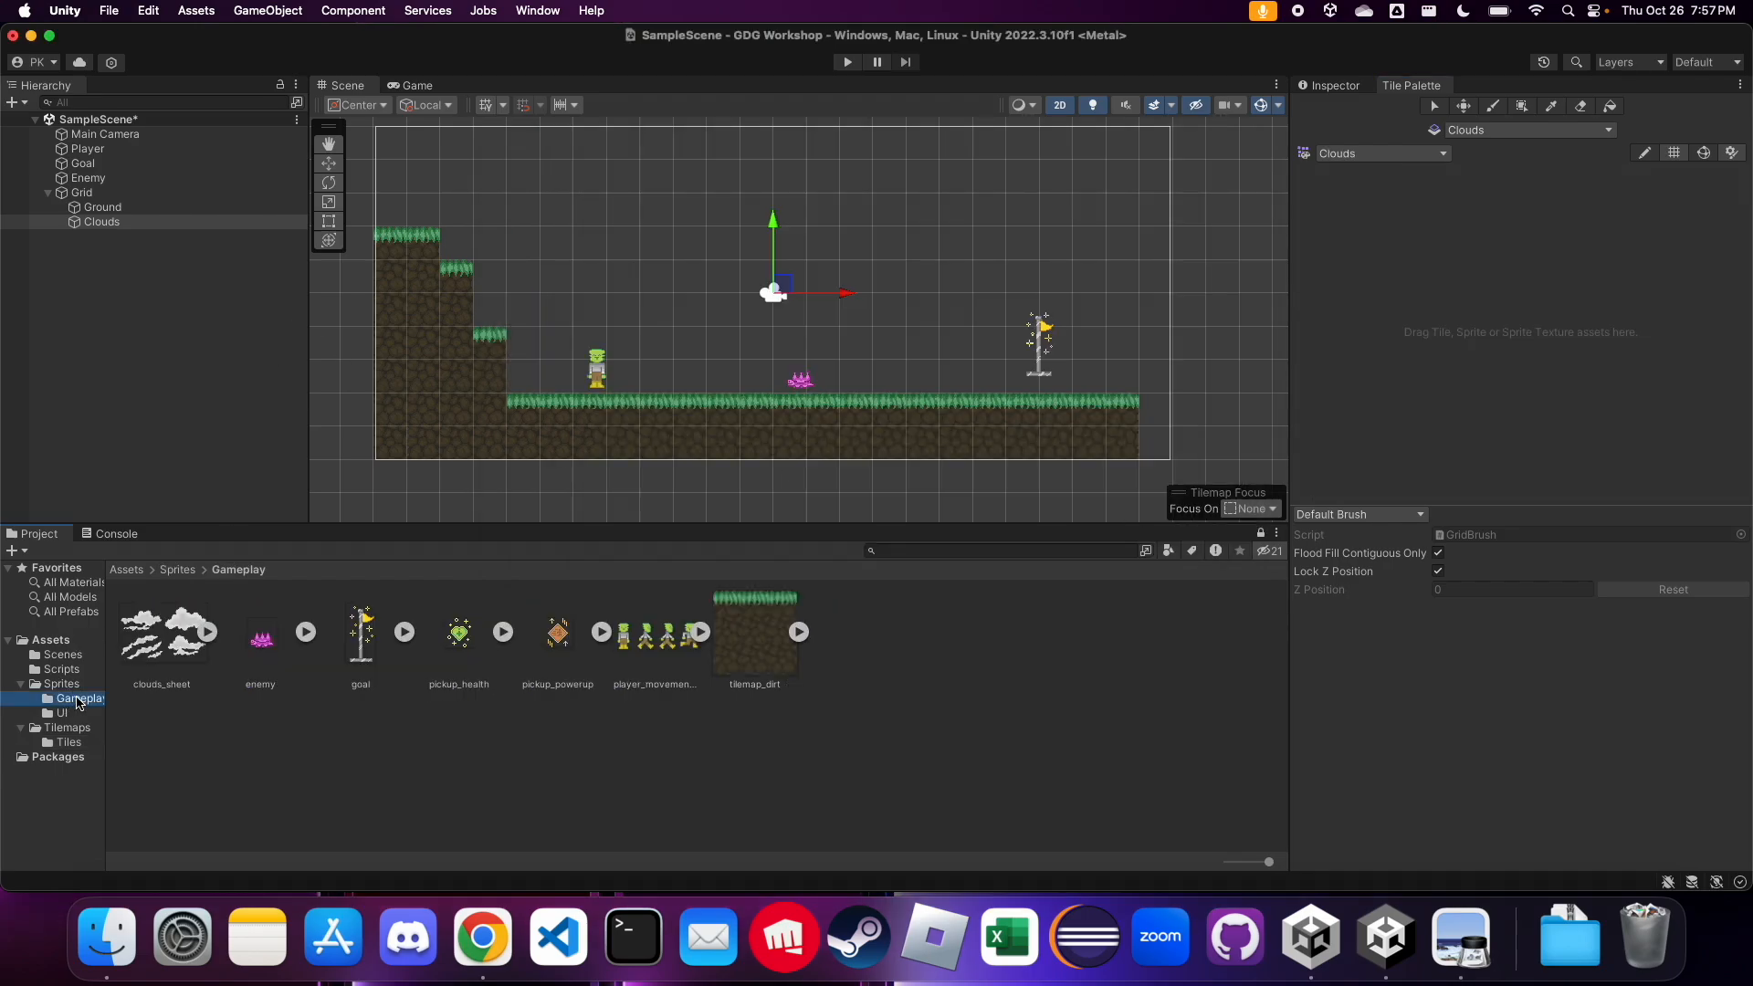
pyautogui.moveTo(162, 637); pyautogui.dragTo(1468, 313)
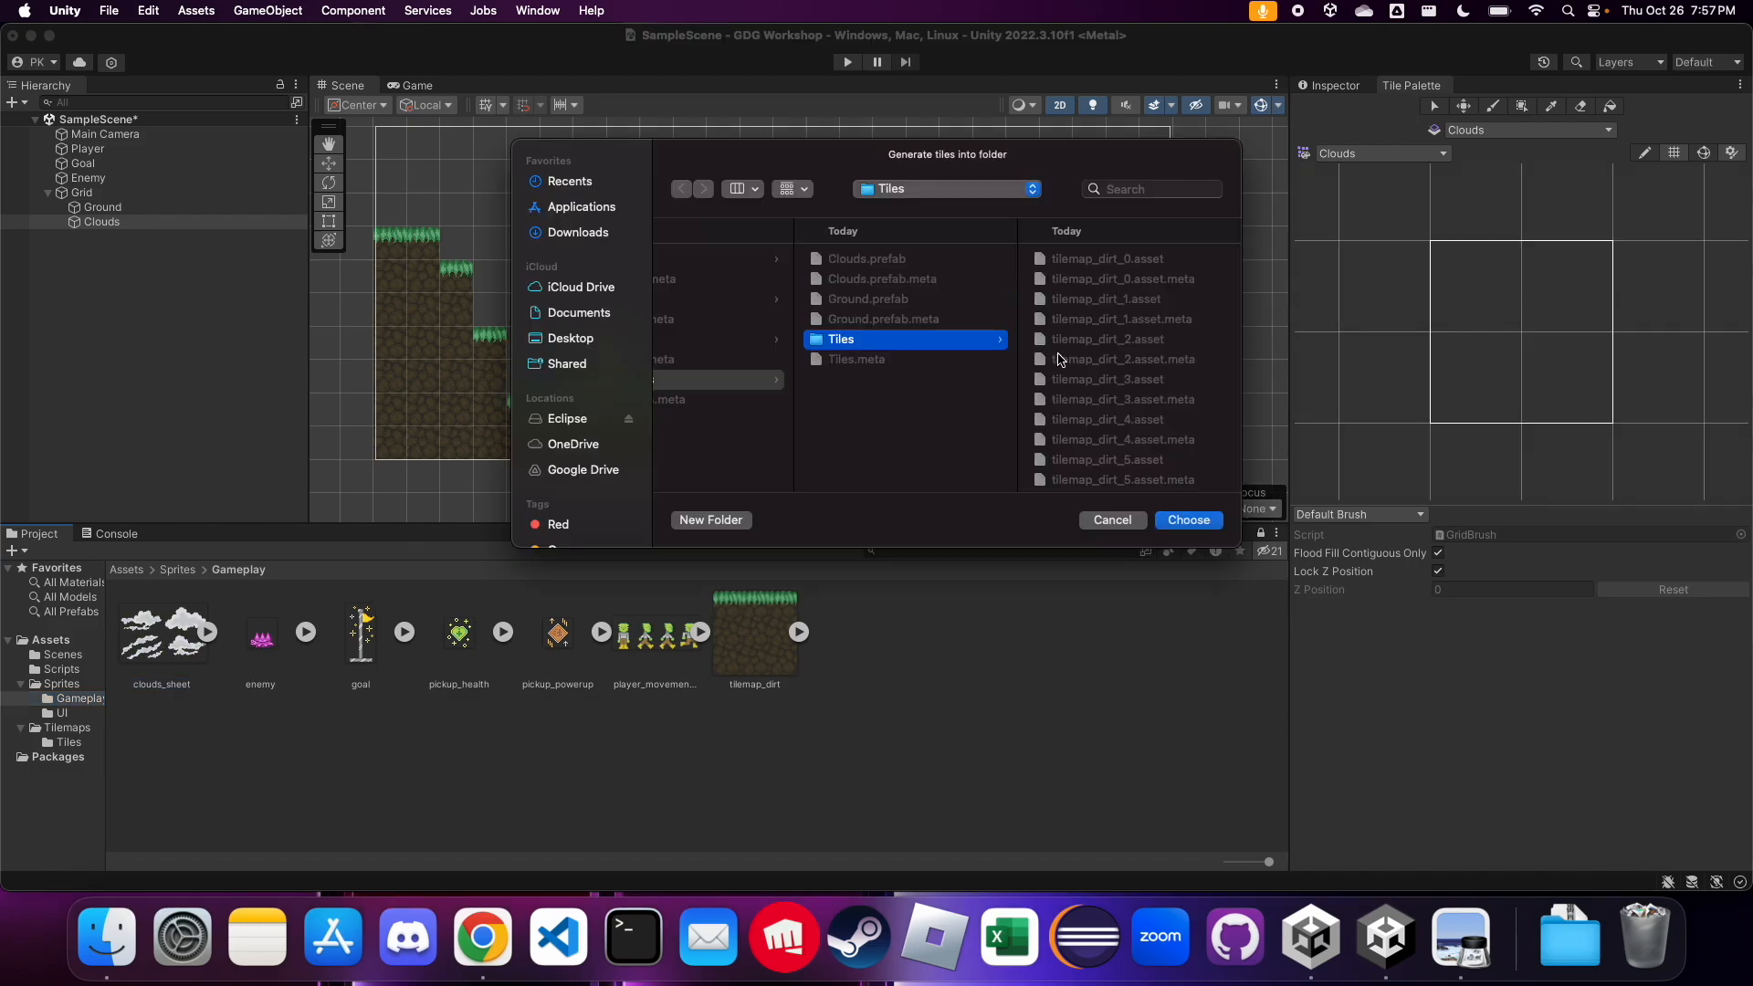
pyautogui.click(1187, 520)
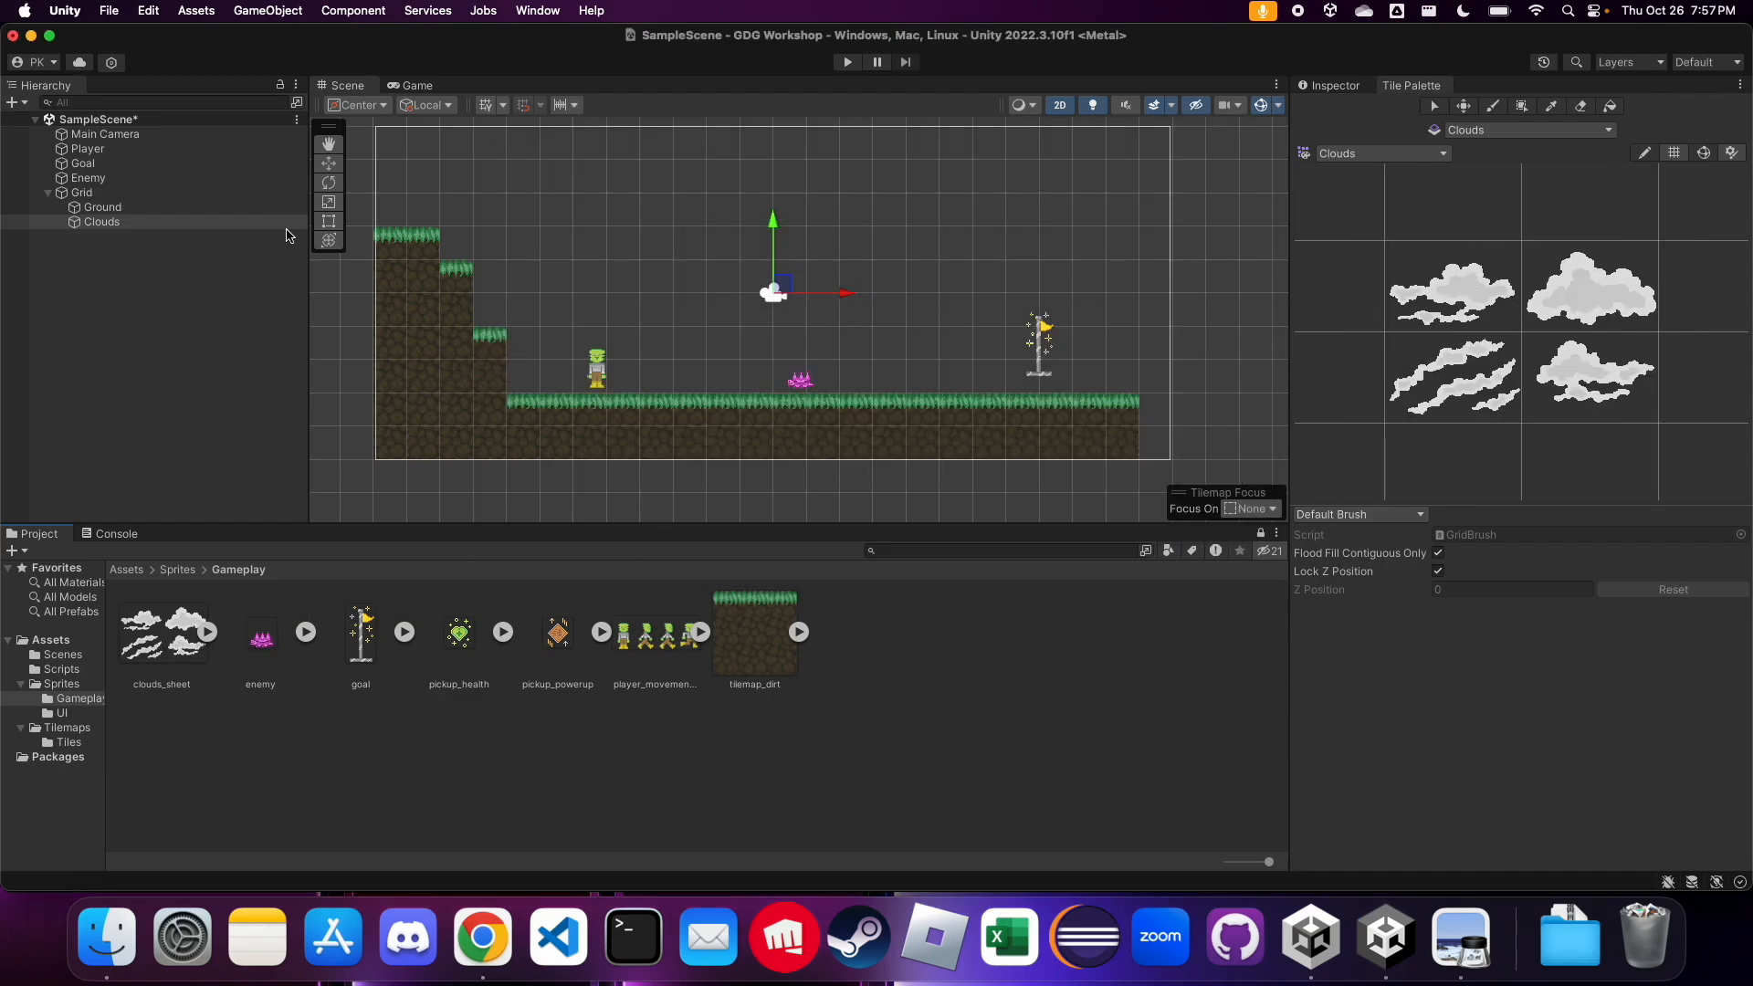
# Paint three different clouds in the sky: one above the player, one near the goal, and one at the camera frame's upper-right corner
pyautogui.click(1418, 272)
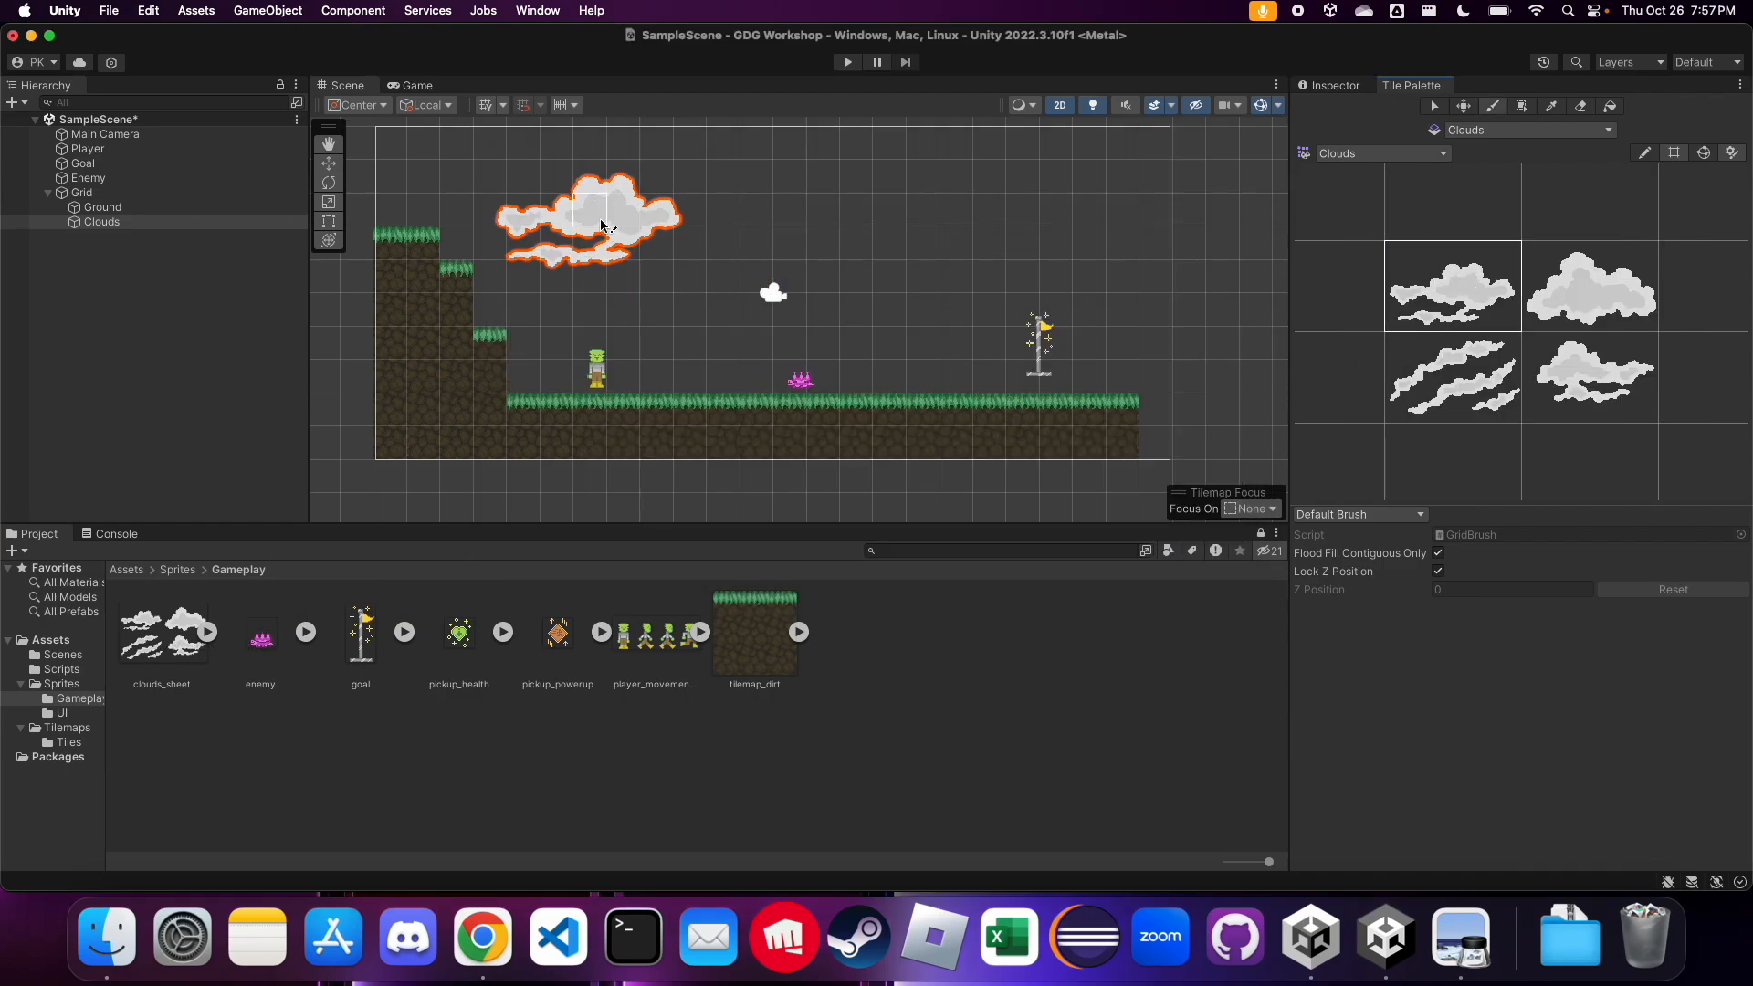
pyautogui.click(624, 204)
pyautogui.click(1591, 377)
pyautogui.click(936, 274)
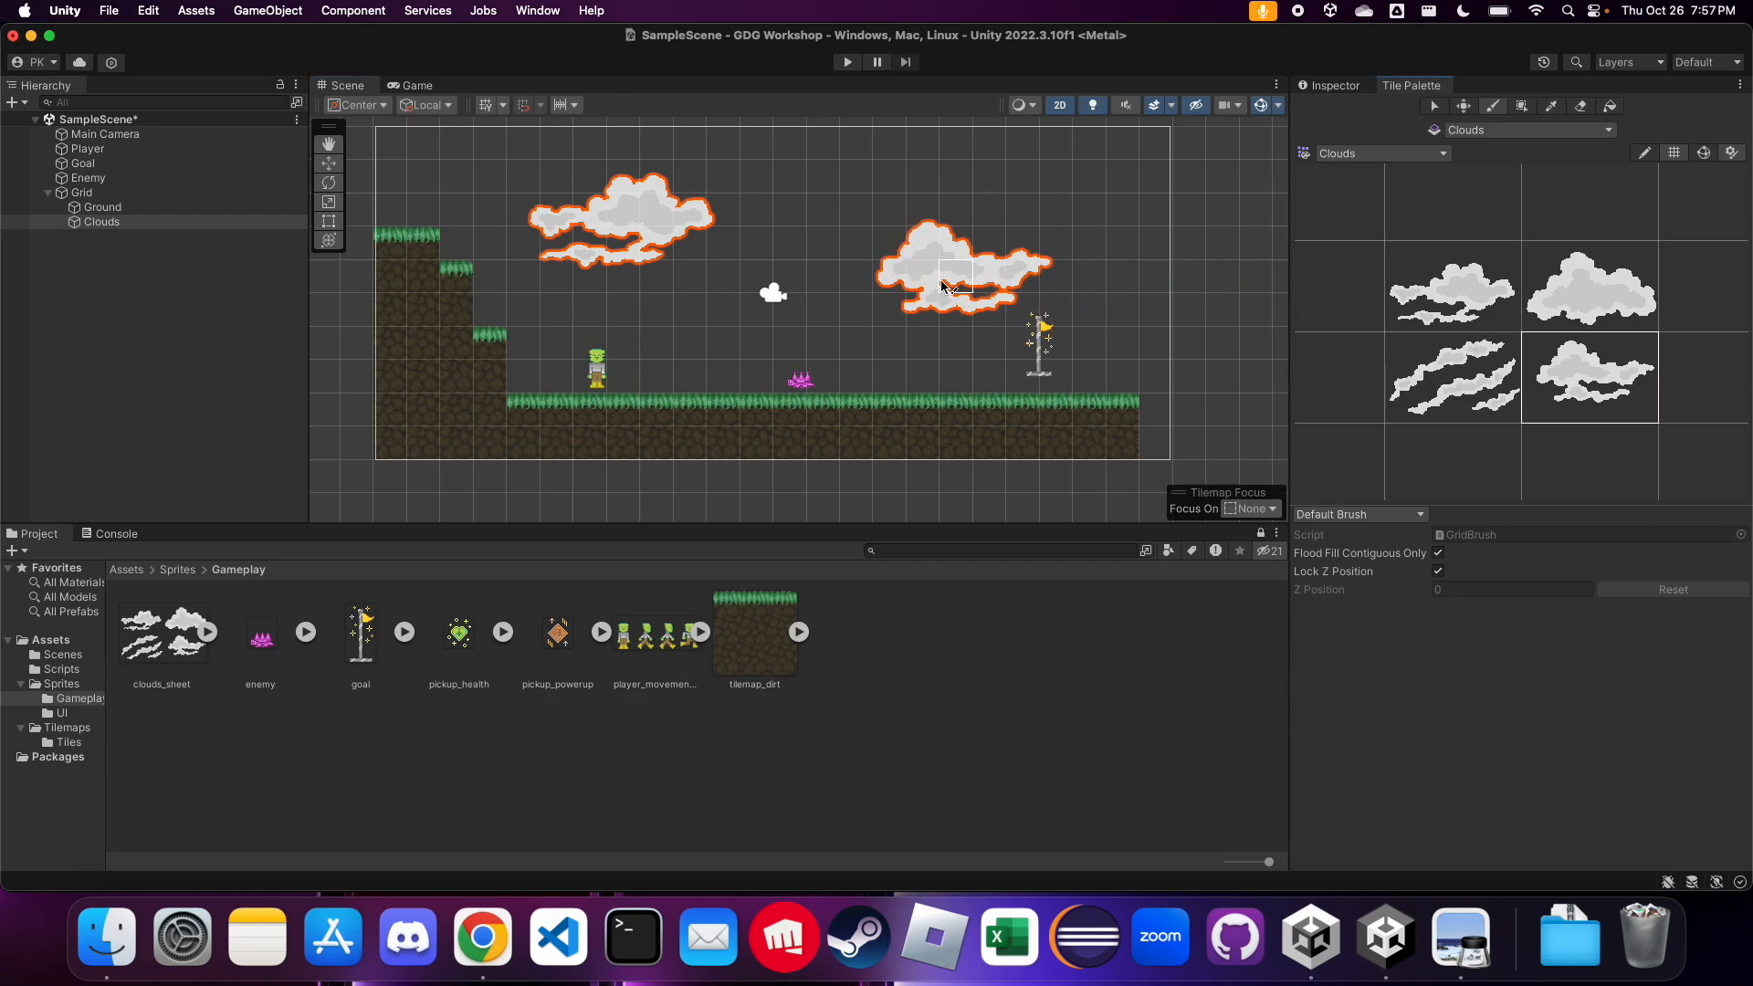
pyautogui.click(1644, 320)
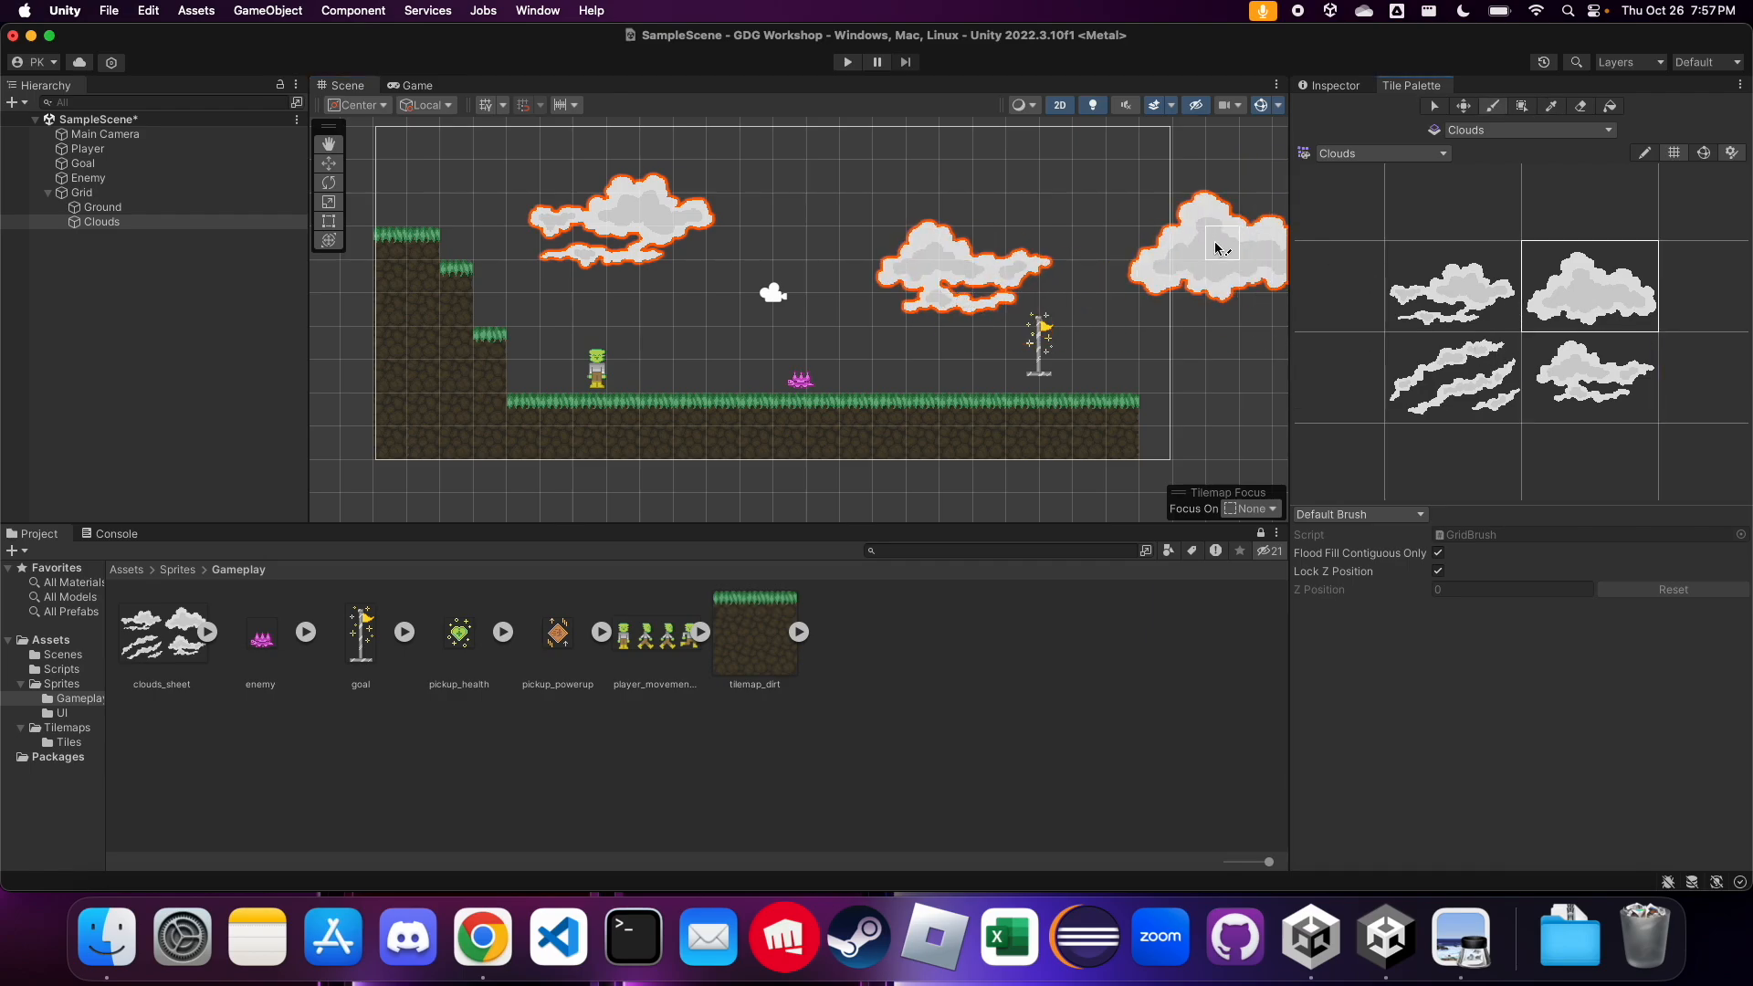
pyautogui.click(1173, 177)
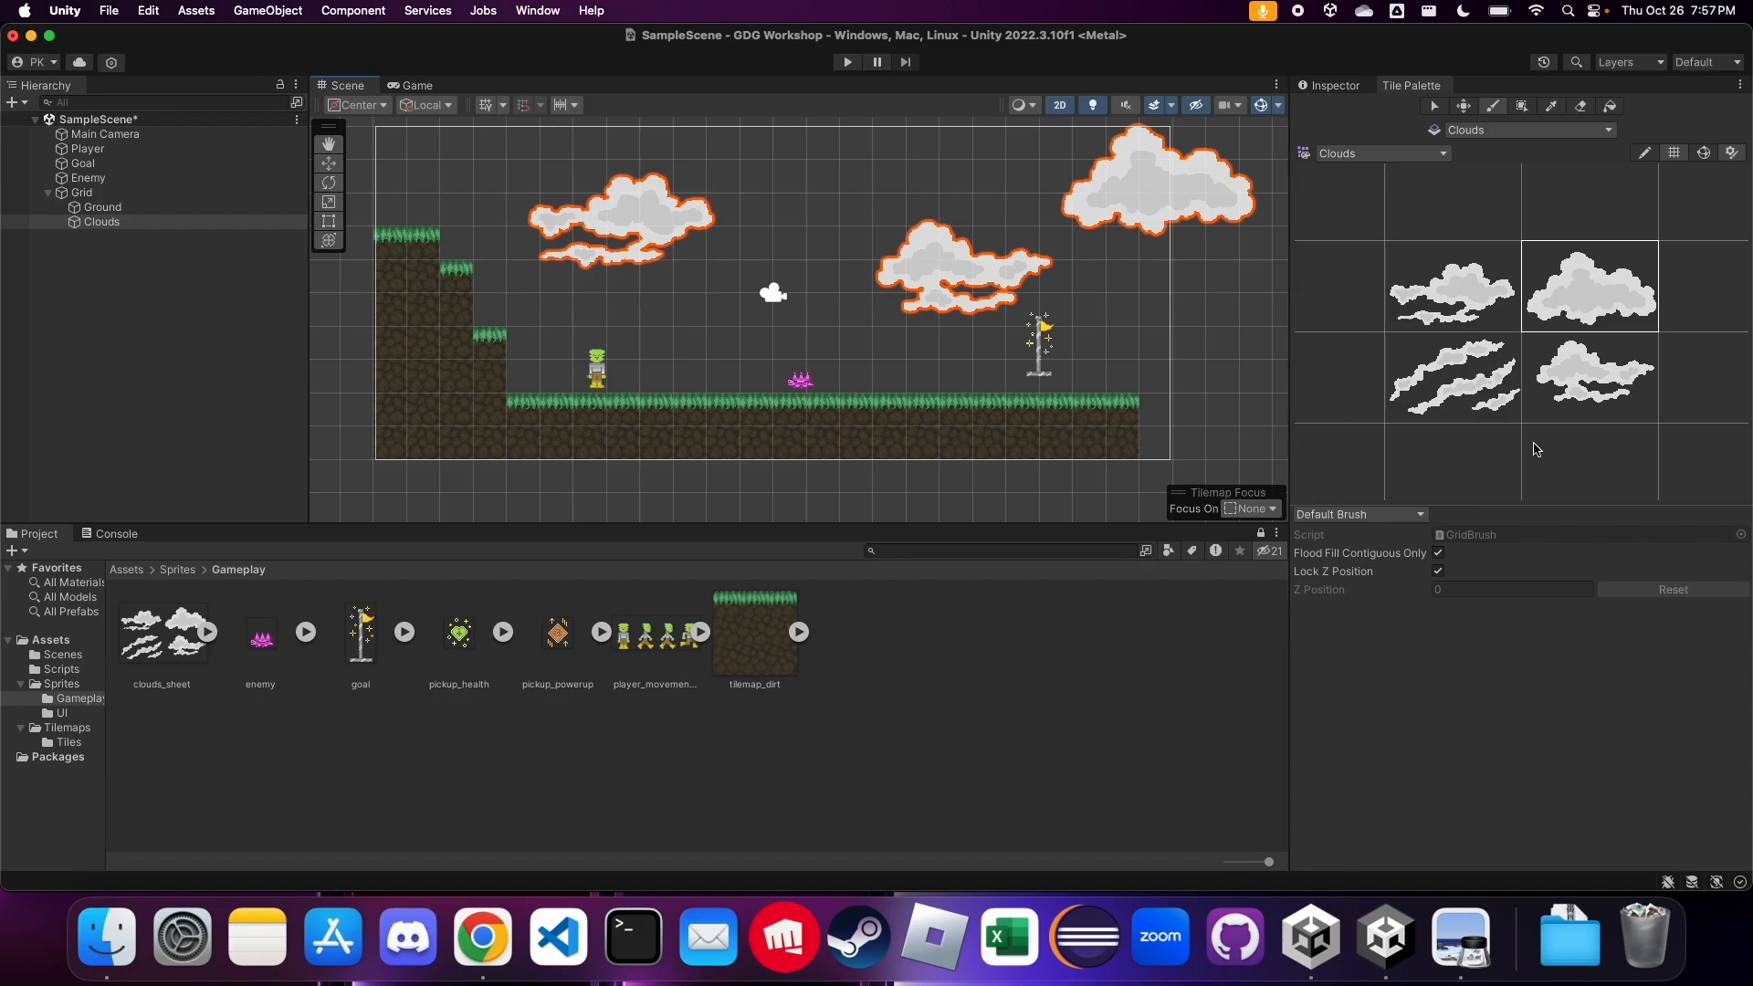
# Deselect the Clouds tilemap and save the scene with its painted clouds
pyautogui.click(1329, 86)
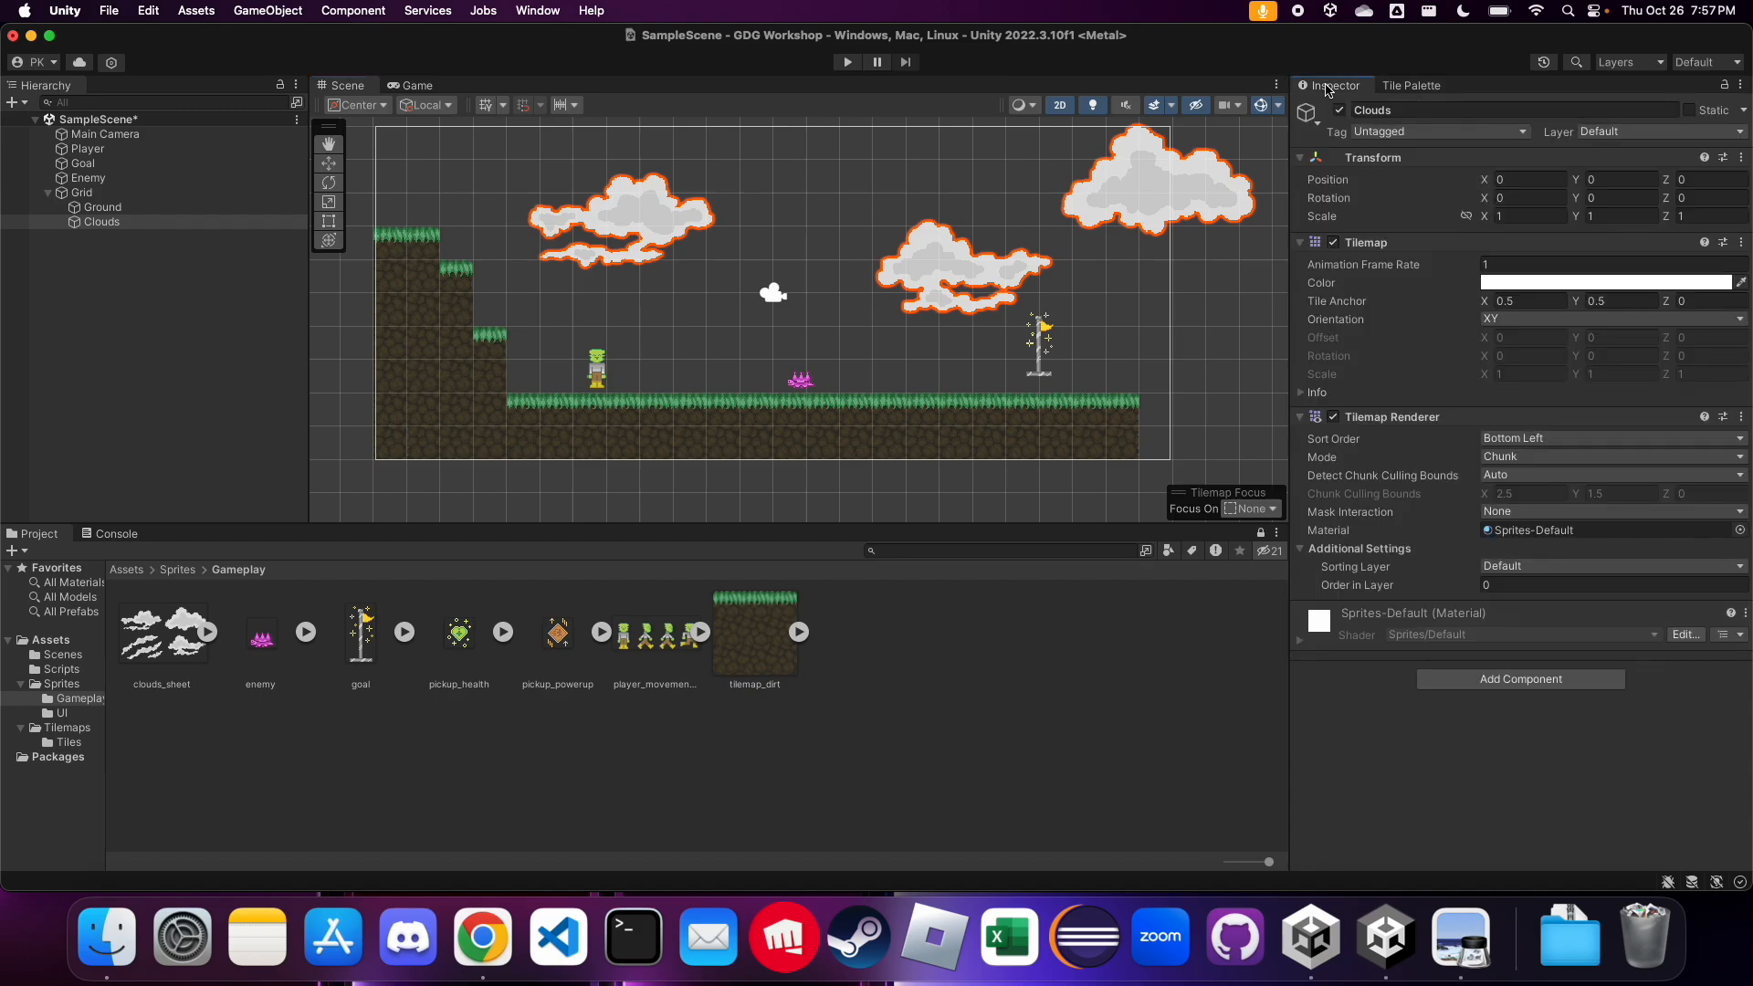
pyautogui.click(108, 196)
pyautogui.click(130, 304)
pyautogui.press('super+s')
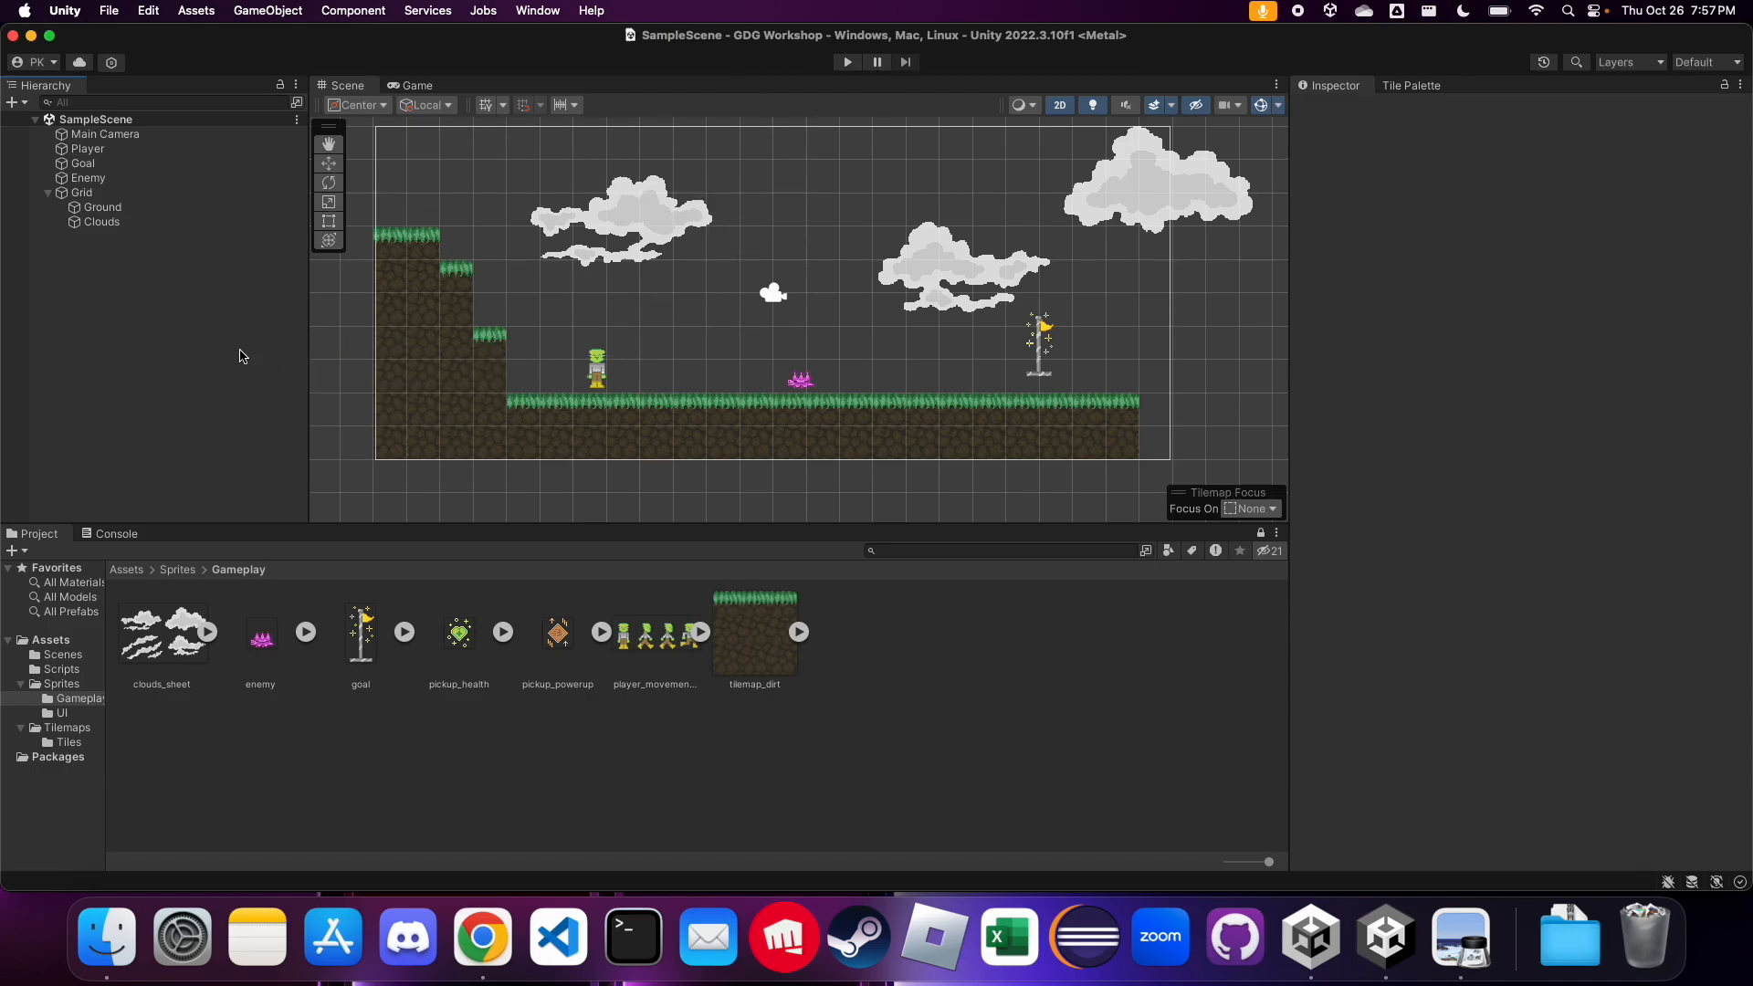
# Make the Clouds tilemap active with the Clouds palette and pick the lower-right cloud tile
pyautogui.click(122, 224)
pyautogui.click(1430, 88)
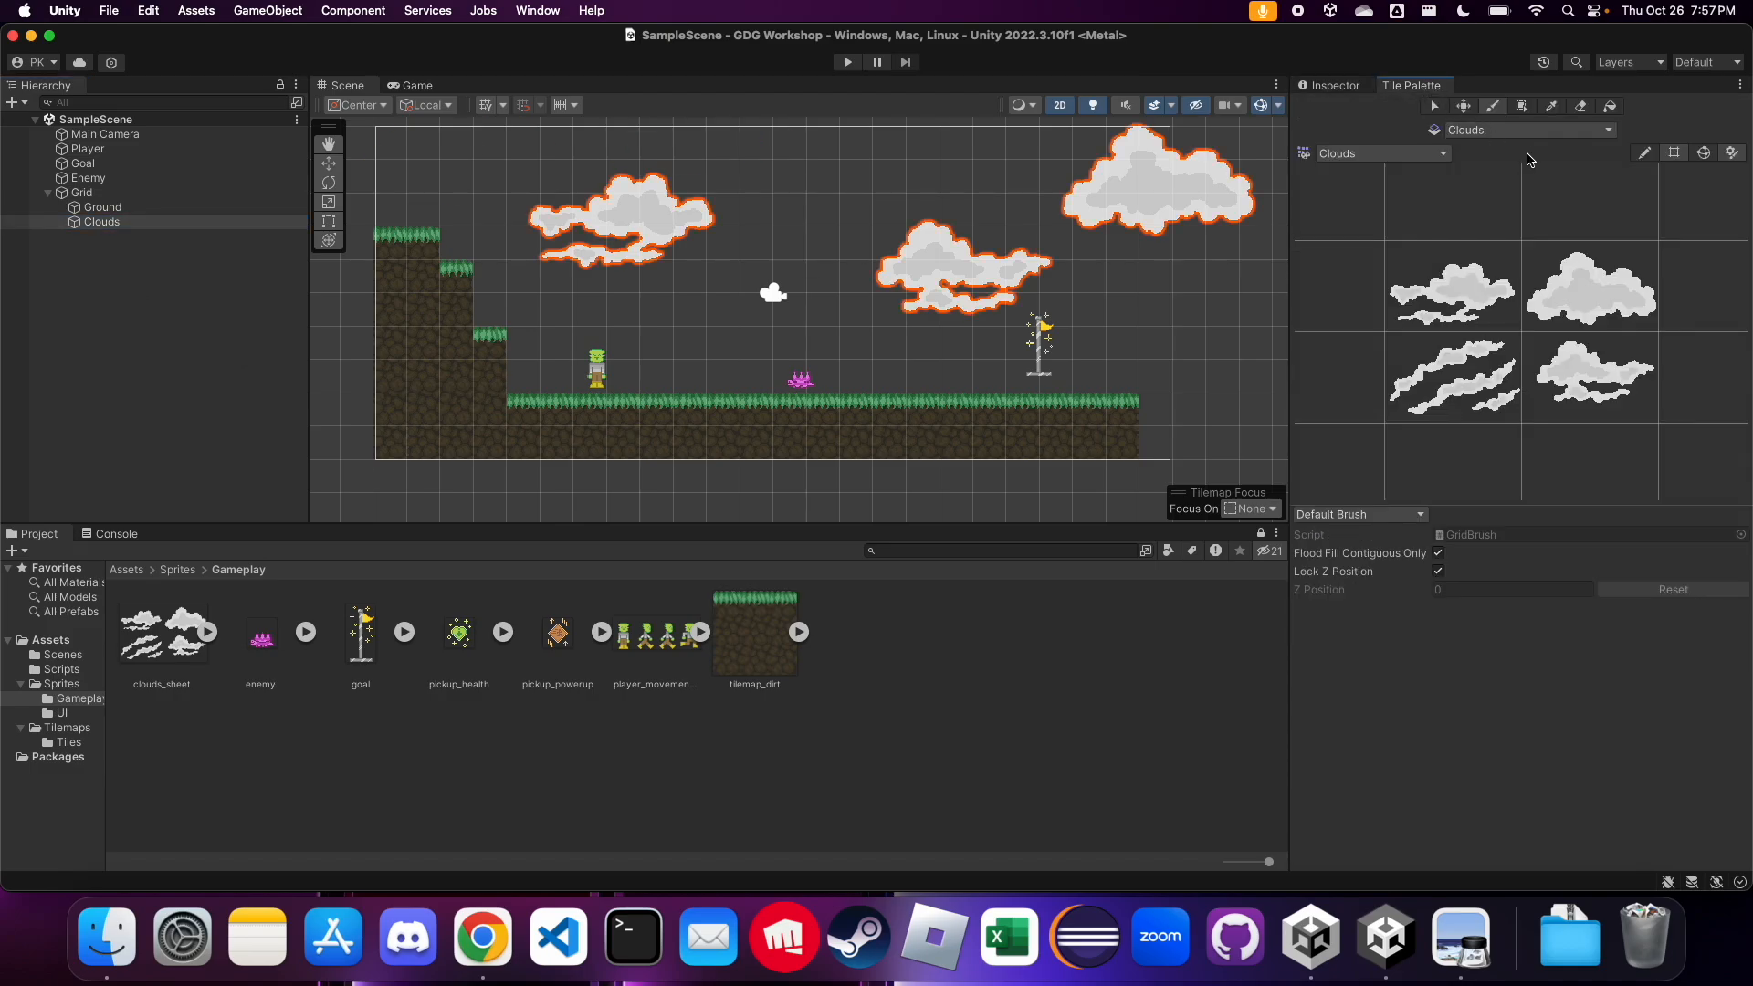
pyautogui.click(1432, 153)
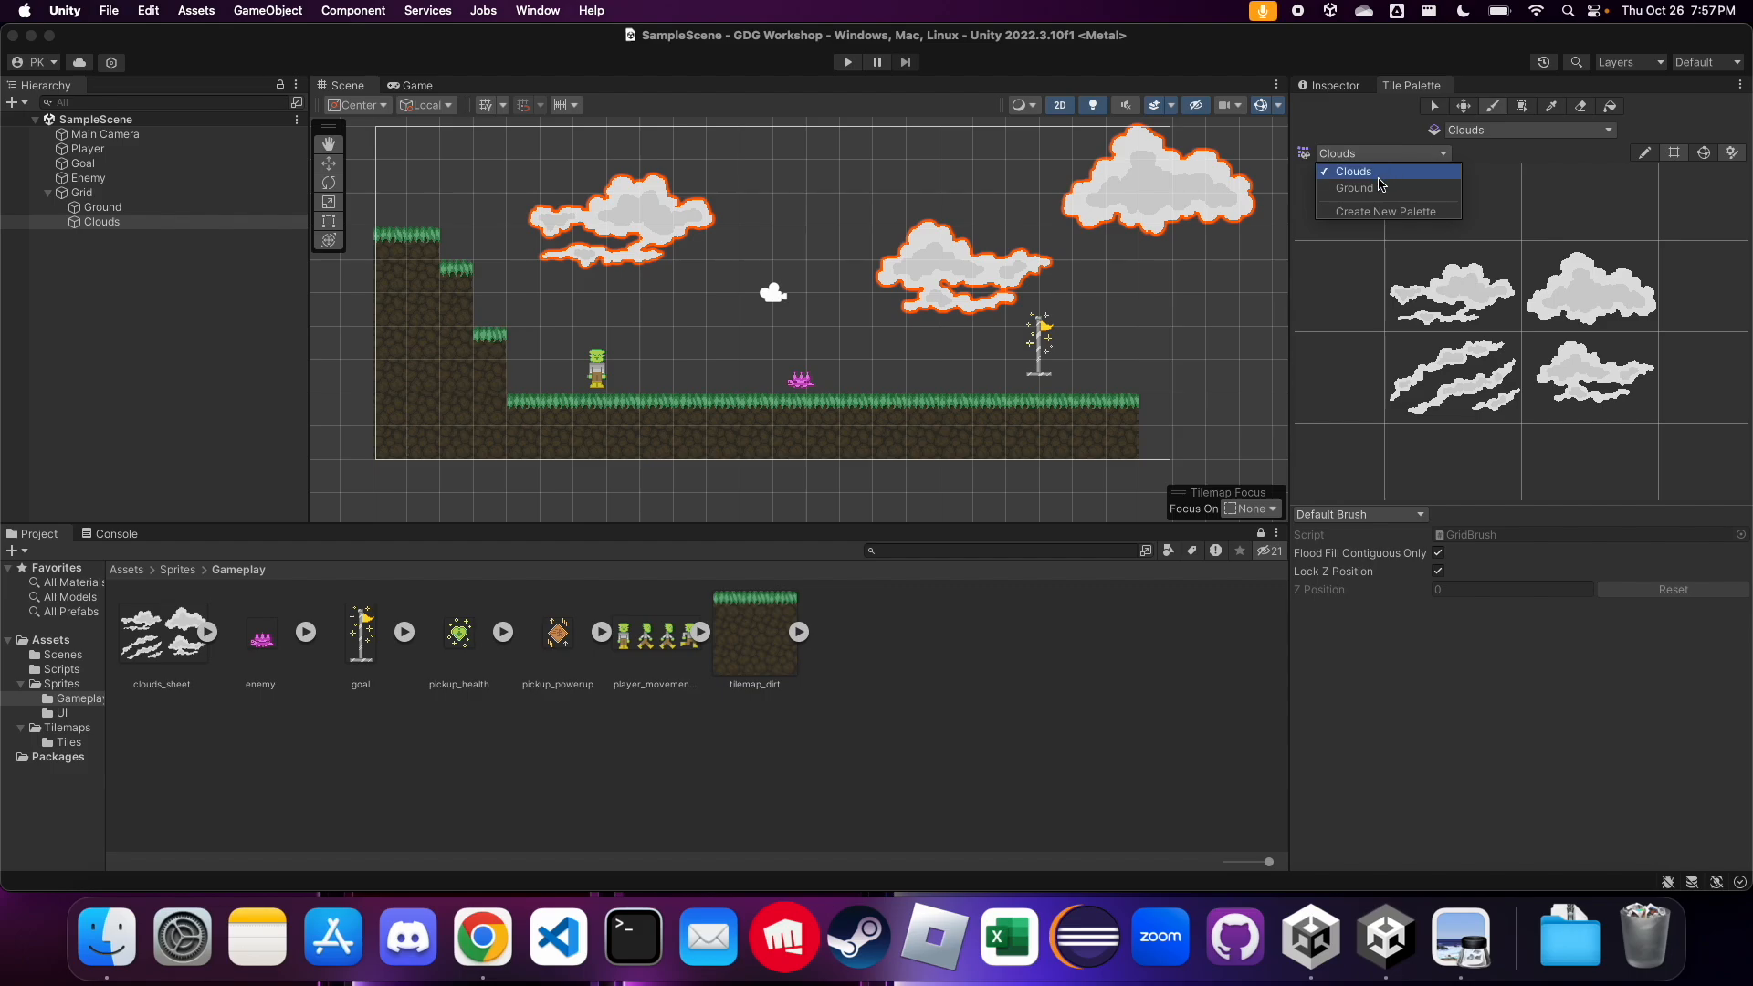
pyautogui.click(1364, 180)
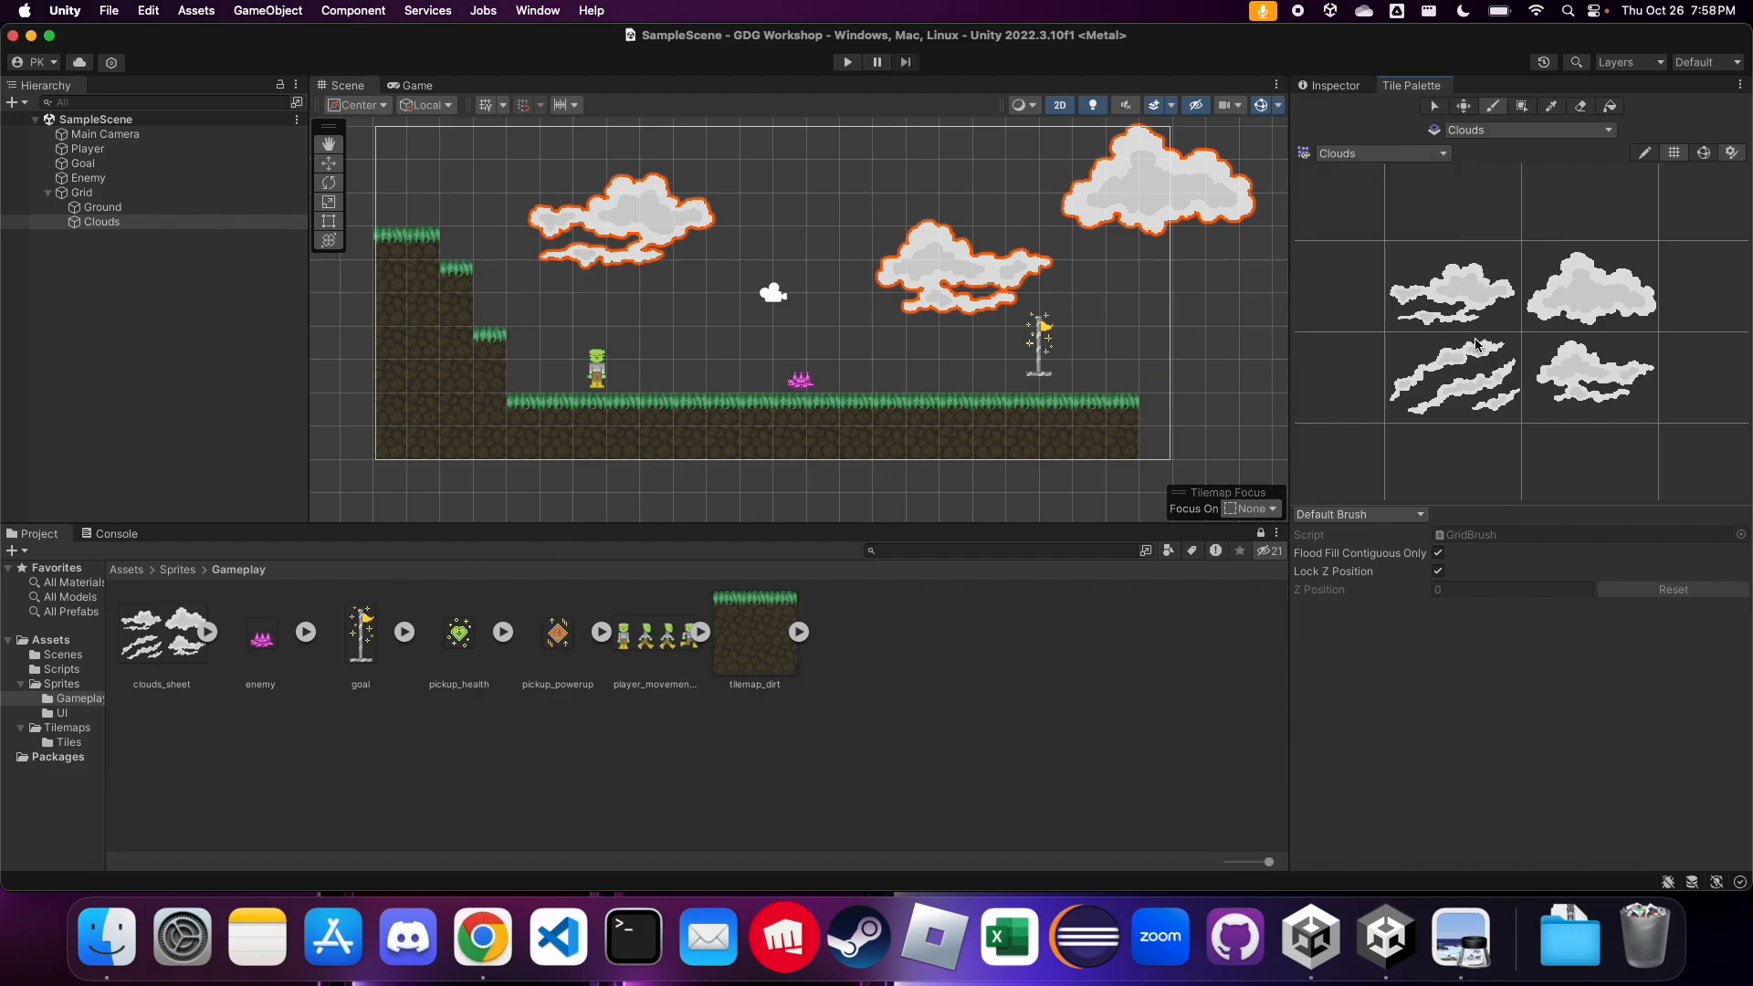
pyautogui.click(1590, 377)
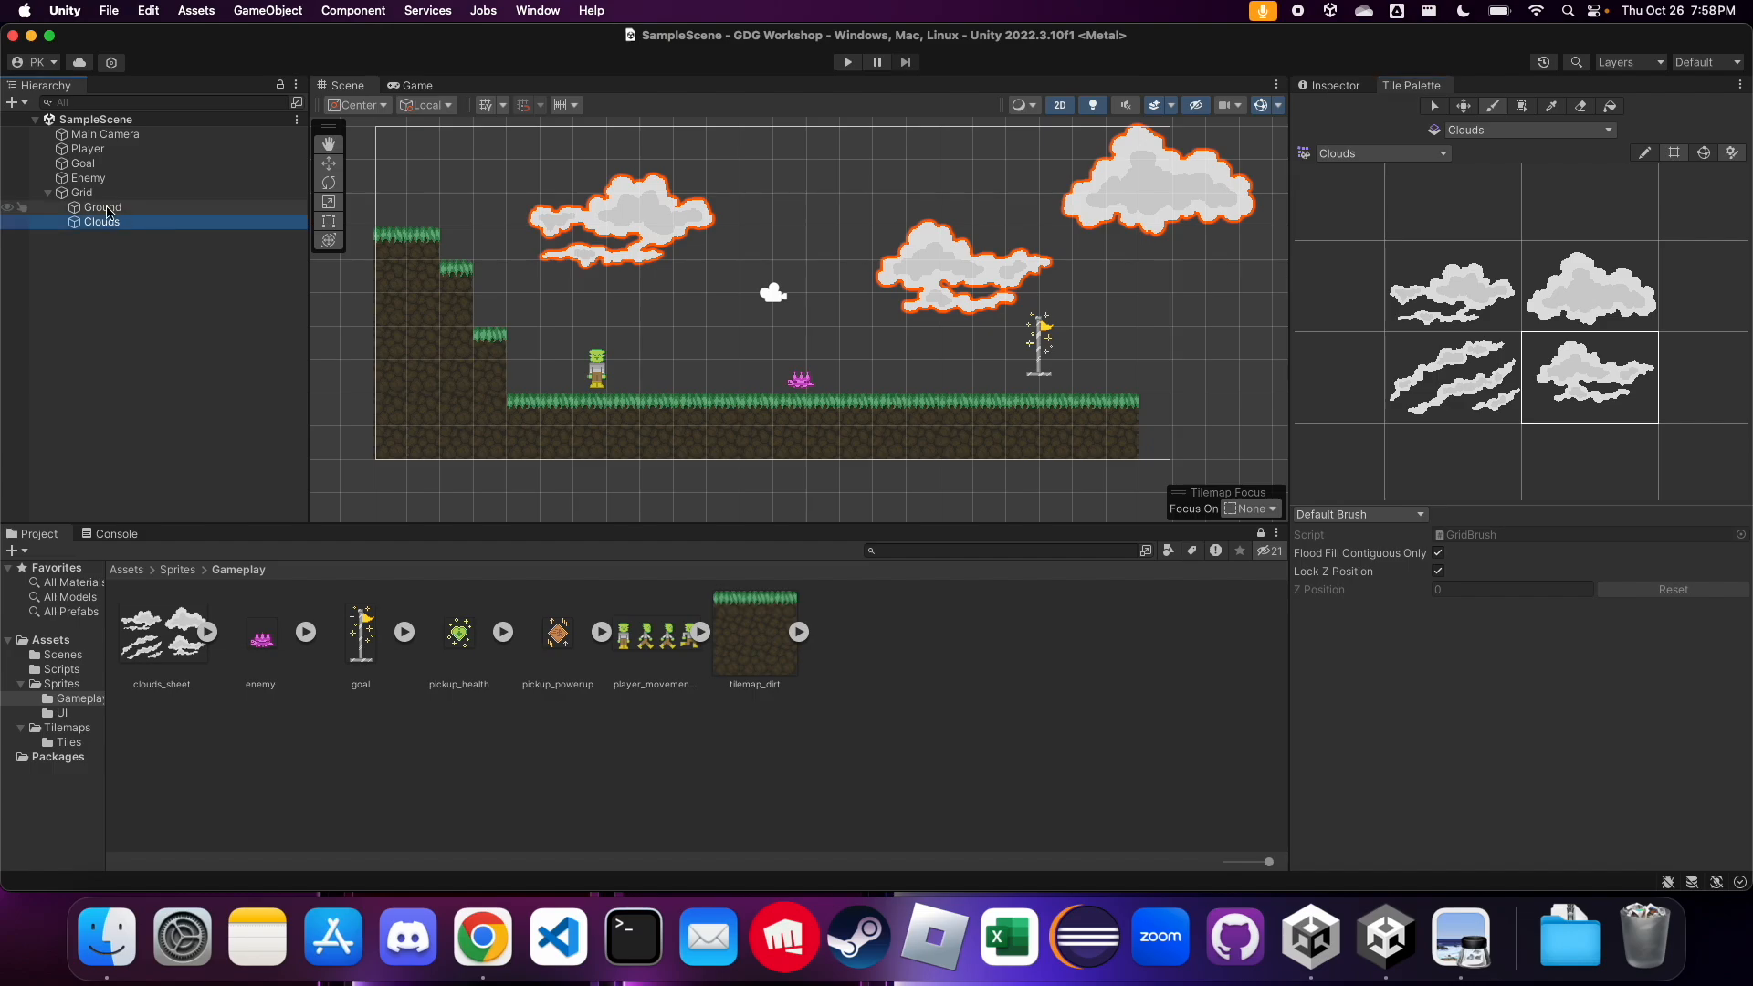
pyautogui.click(107, 210)
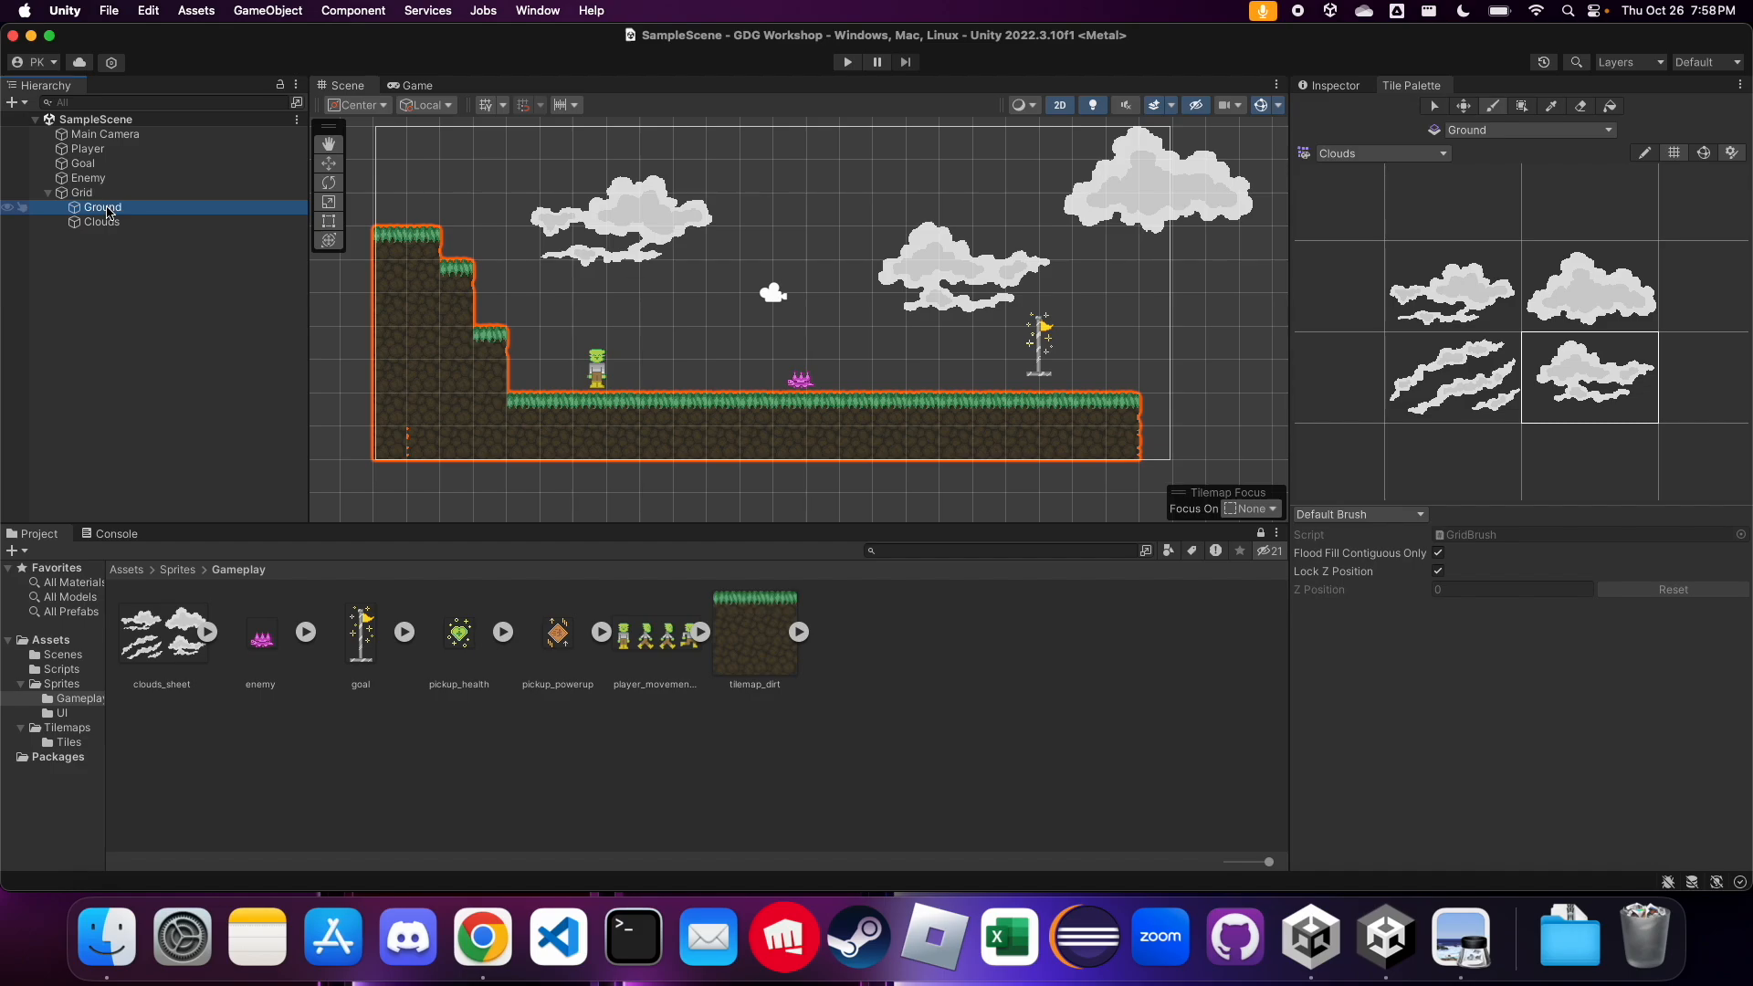
pyautogui.click(102, 222)
# Extend the Ground tilemap by one column at its right end, using the middle dirt tile capped with the top-middle grass tile
pyautogui.click(104, 208)
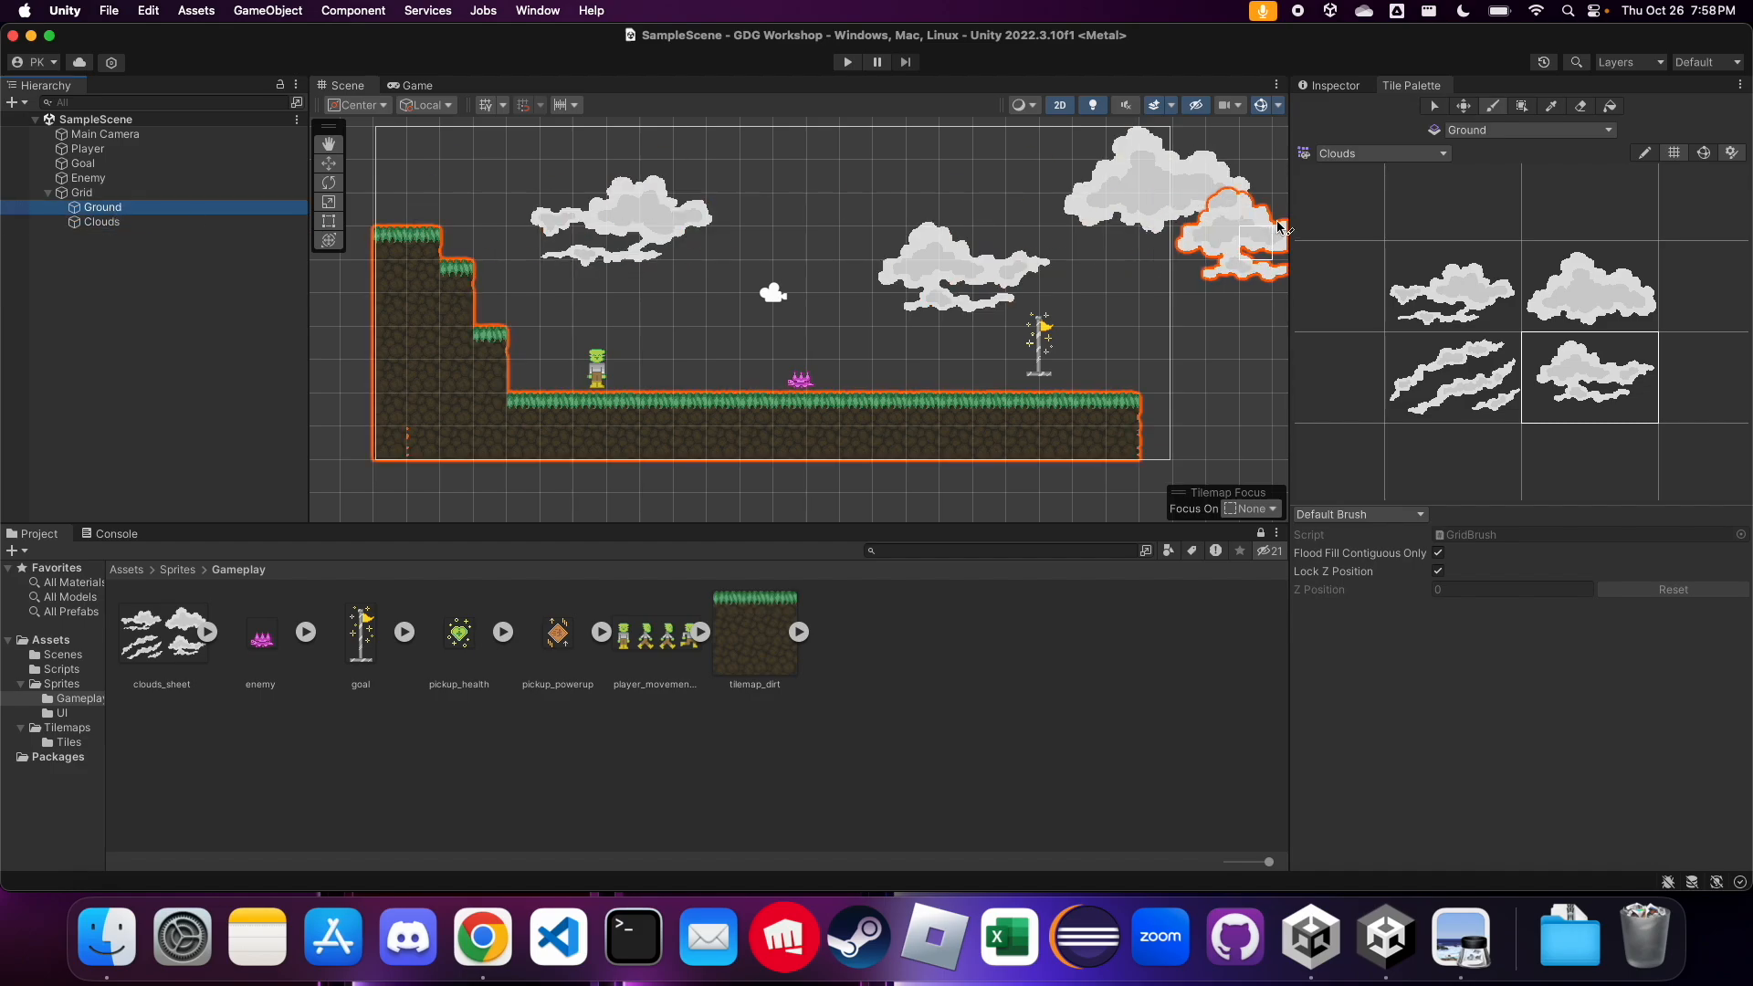
pyautogui.click(1381, 153)
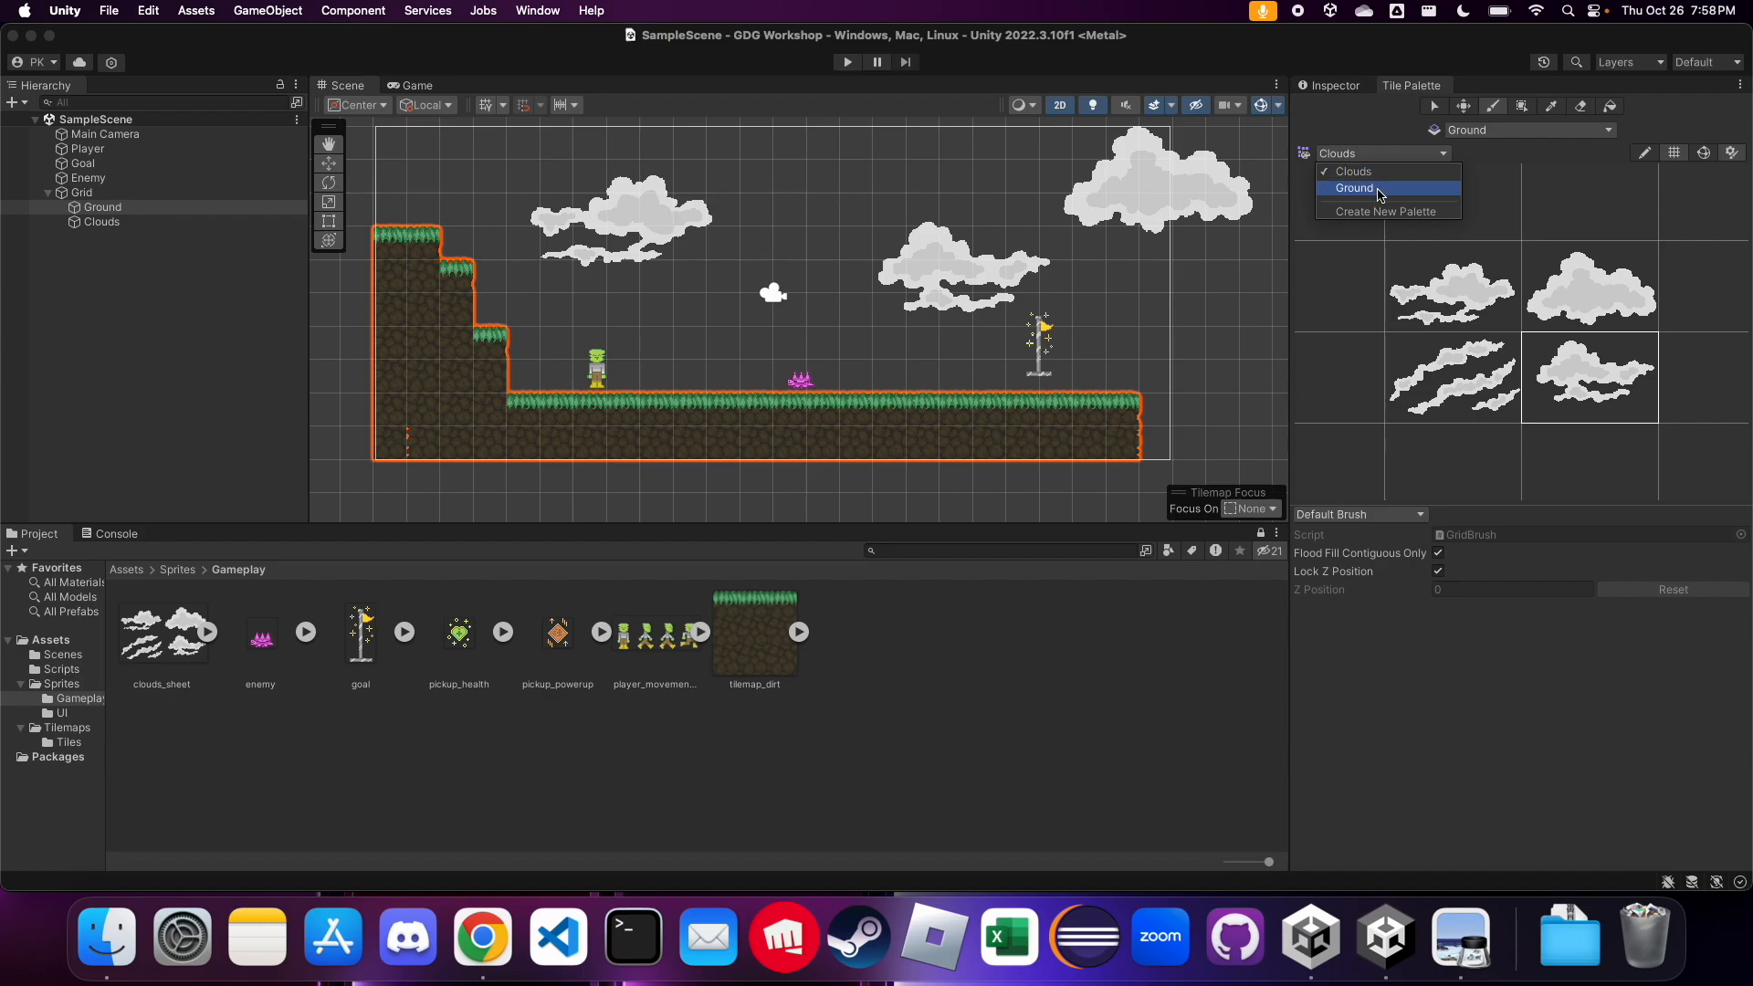
pyautogui.click(1381, 188)
pyautogui.click(1501, 349)
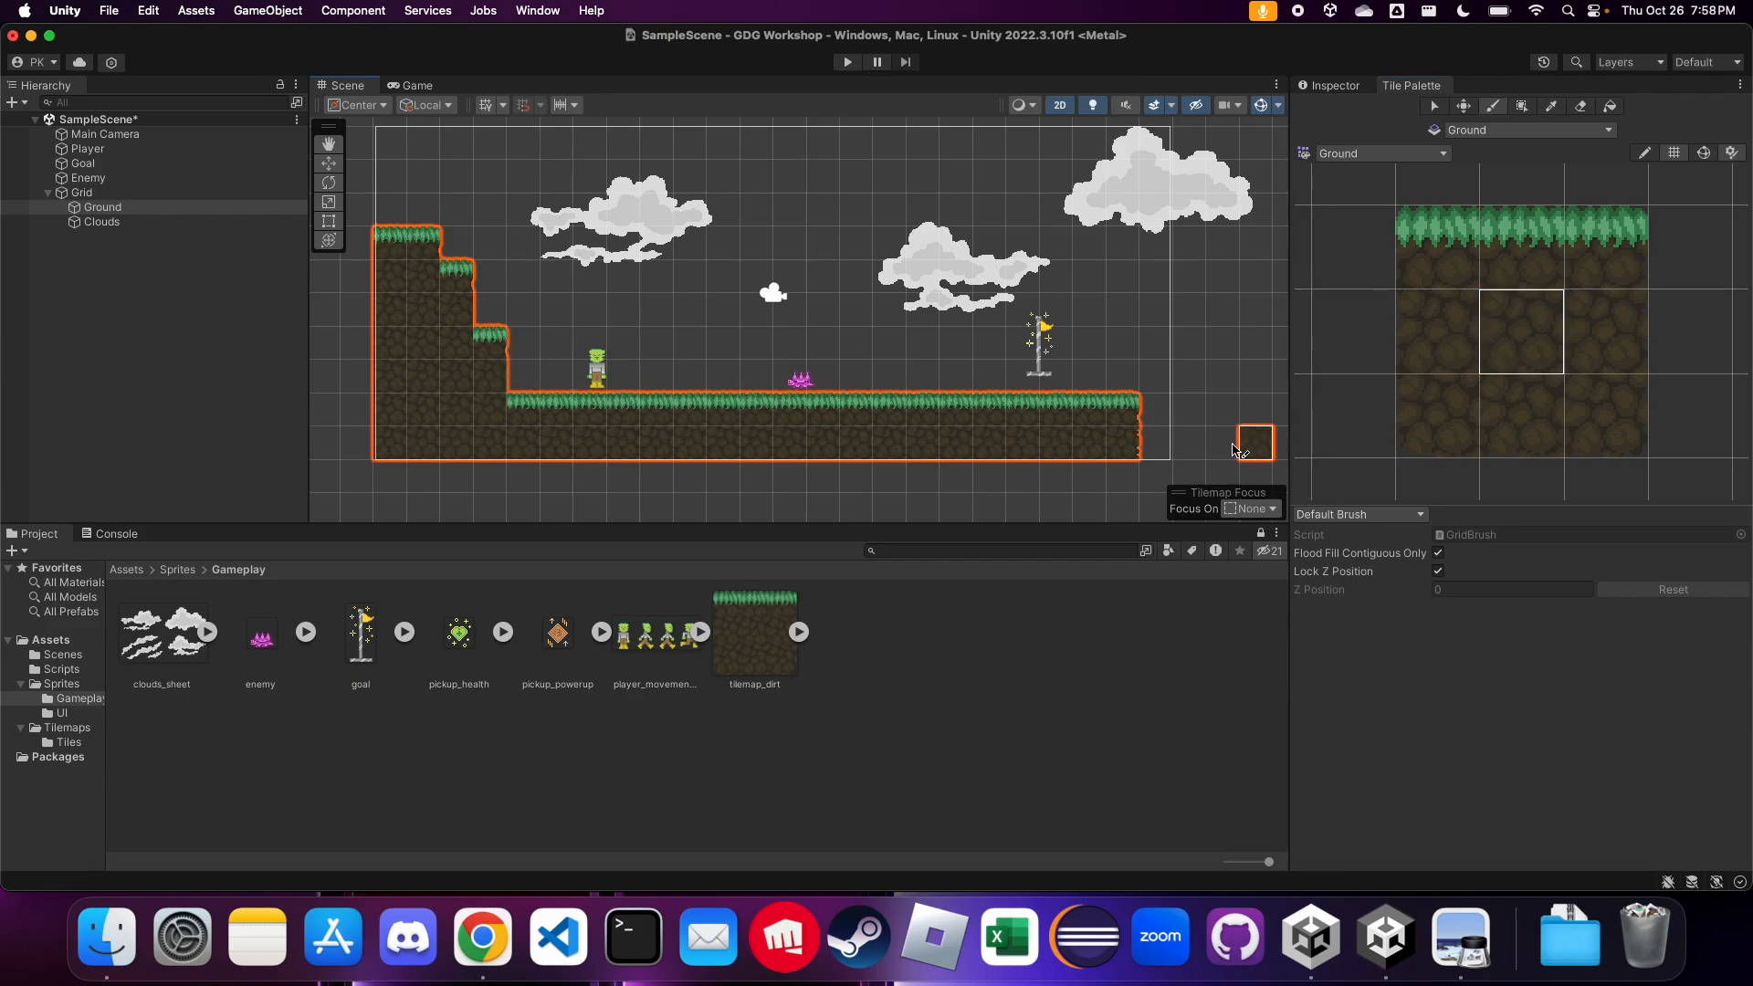
pyautogui.click(1156, 443)
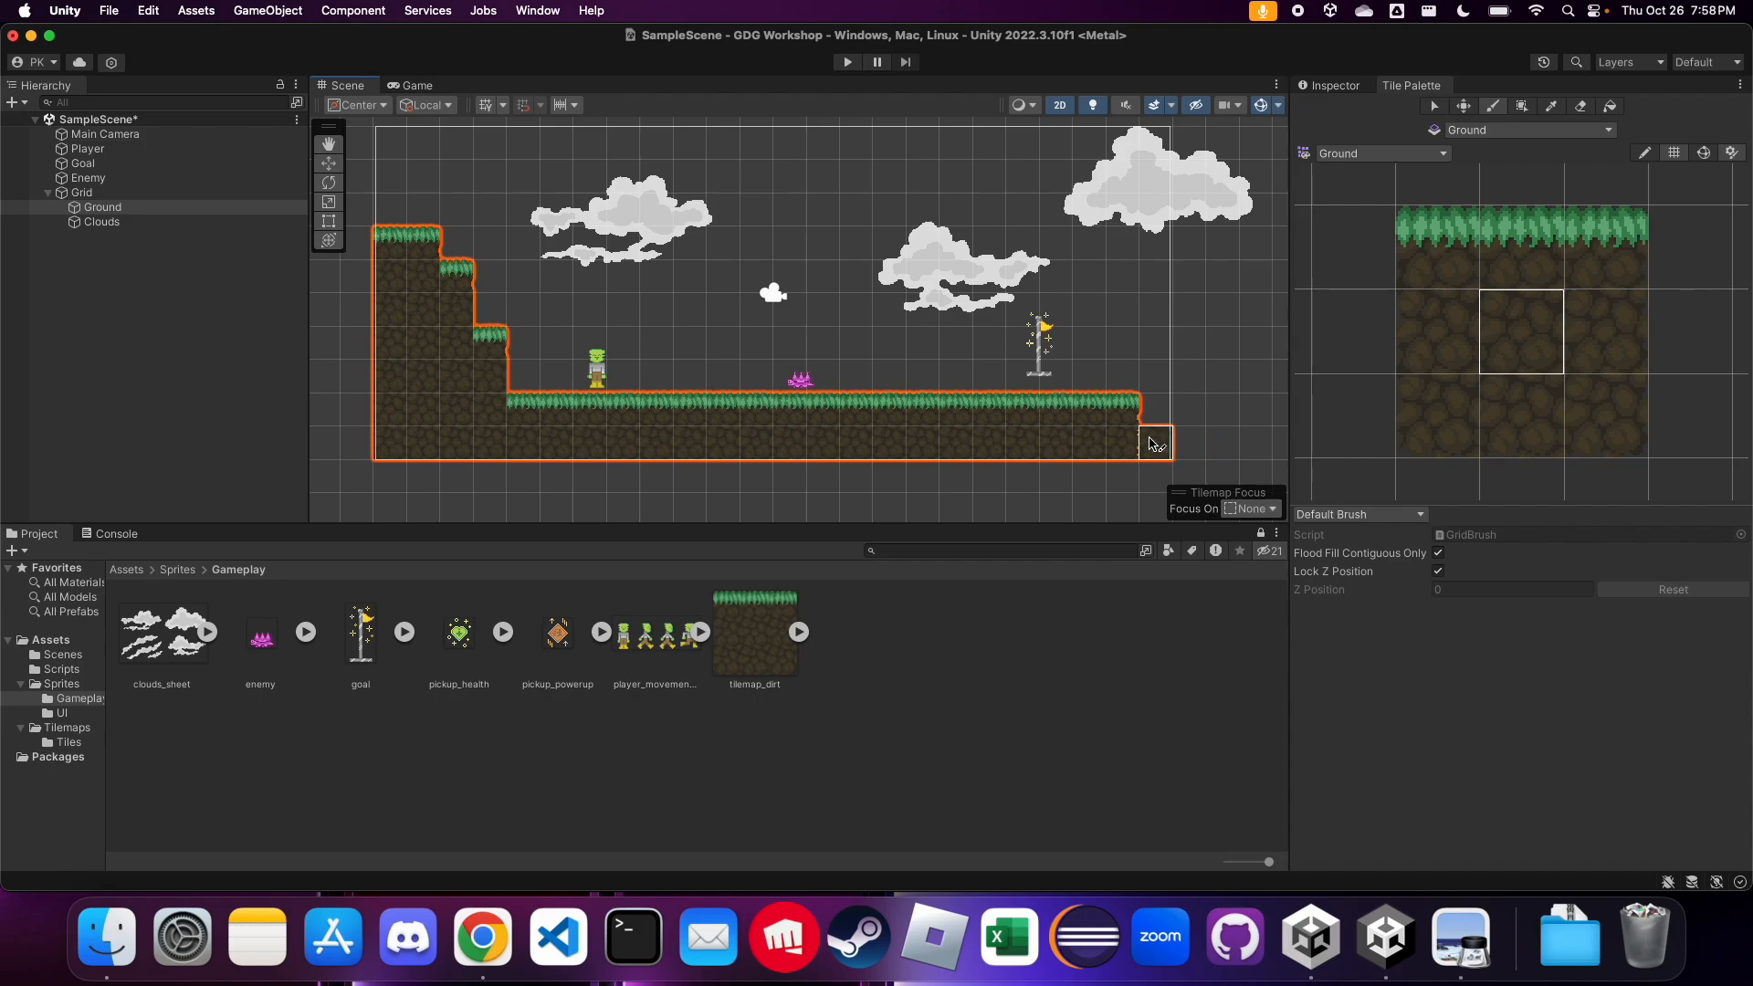
pyautogui.click(1527, 267)
pyautogui.click(1158, 410)
pyautogui.click(1507, 331)
pyautogui.click(1511, 252)
pyautogui.click(1257, 376)
pyautogui.press('super+z')
# Save the scene with the extended ground
pyautogui.click(201, 308)
pyautogui.press('super+s')
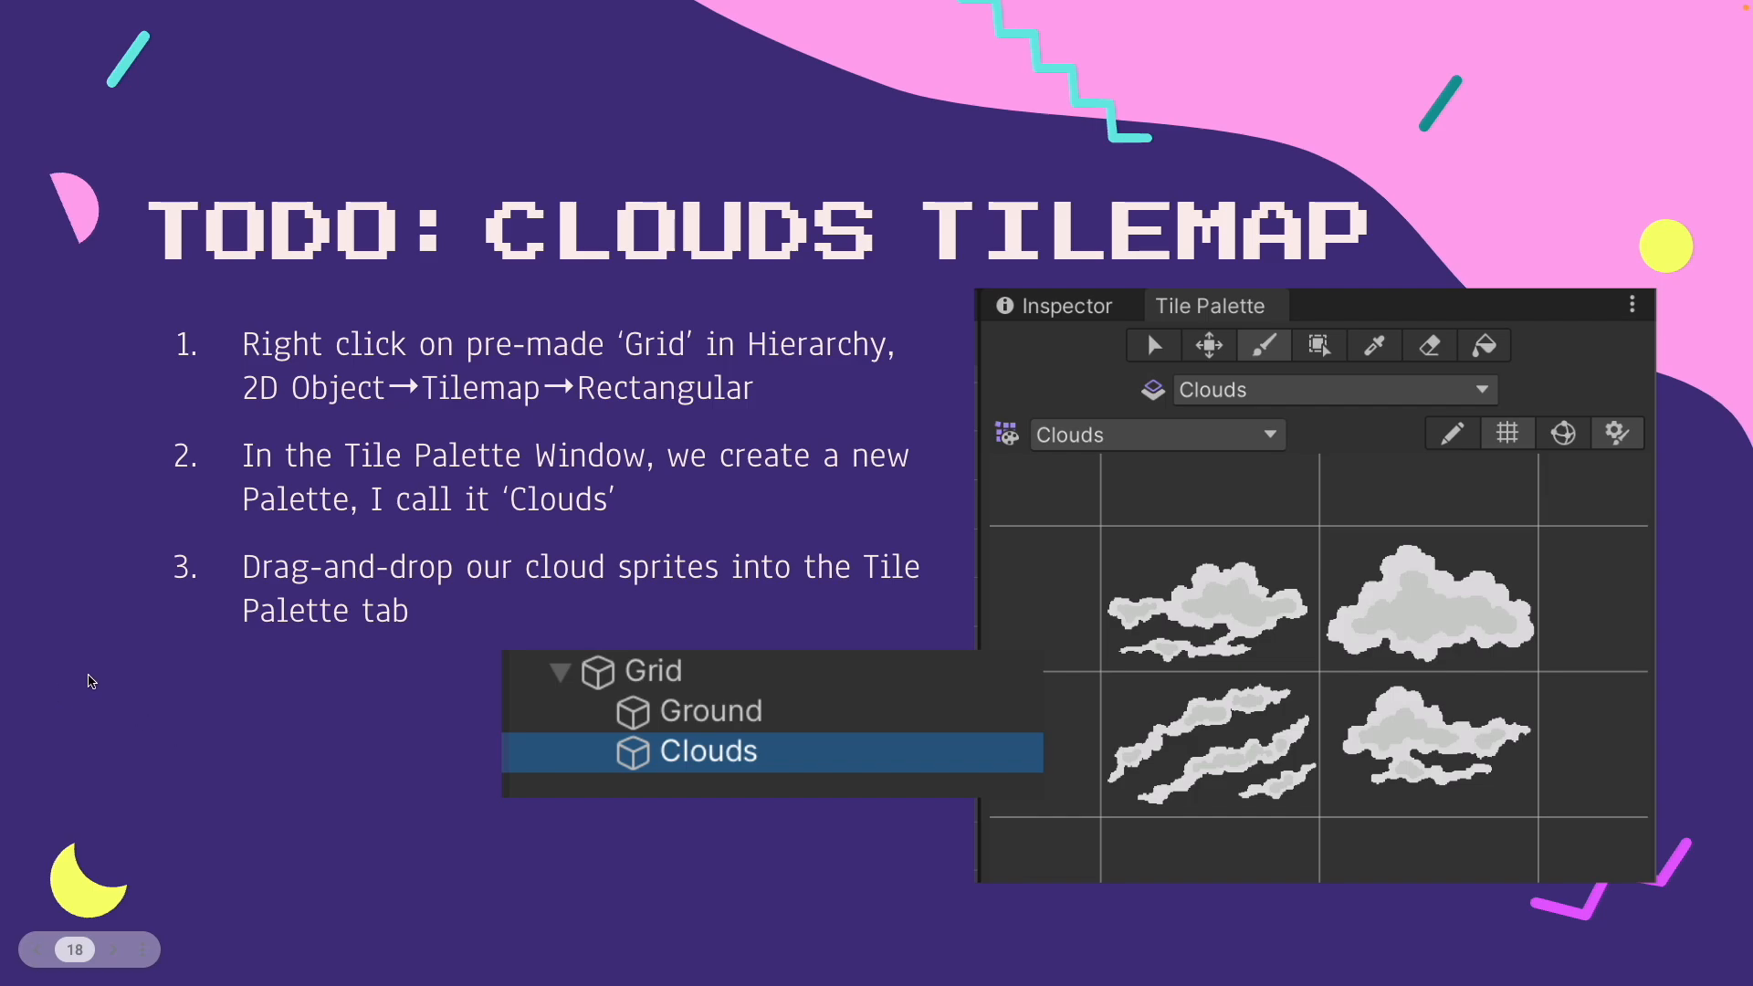
pyautogui.press('Right')
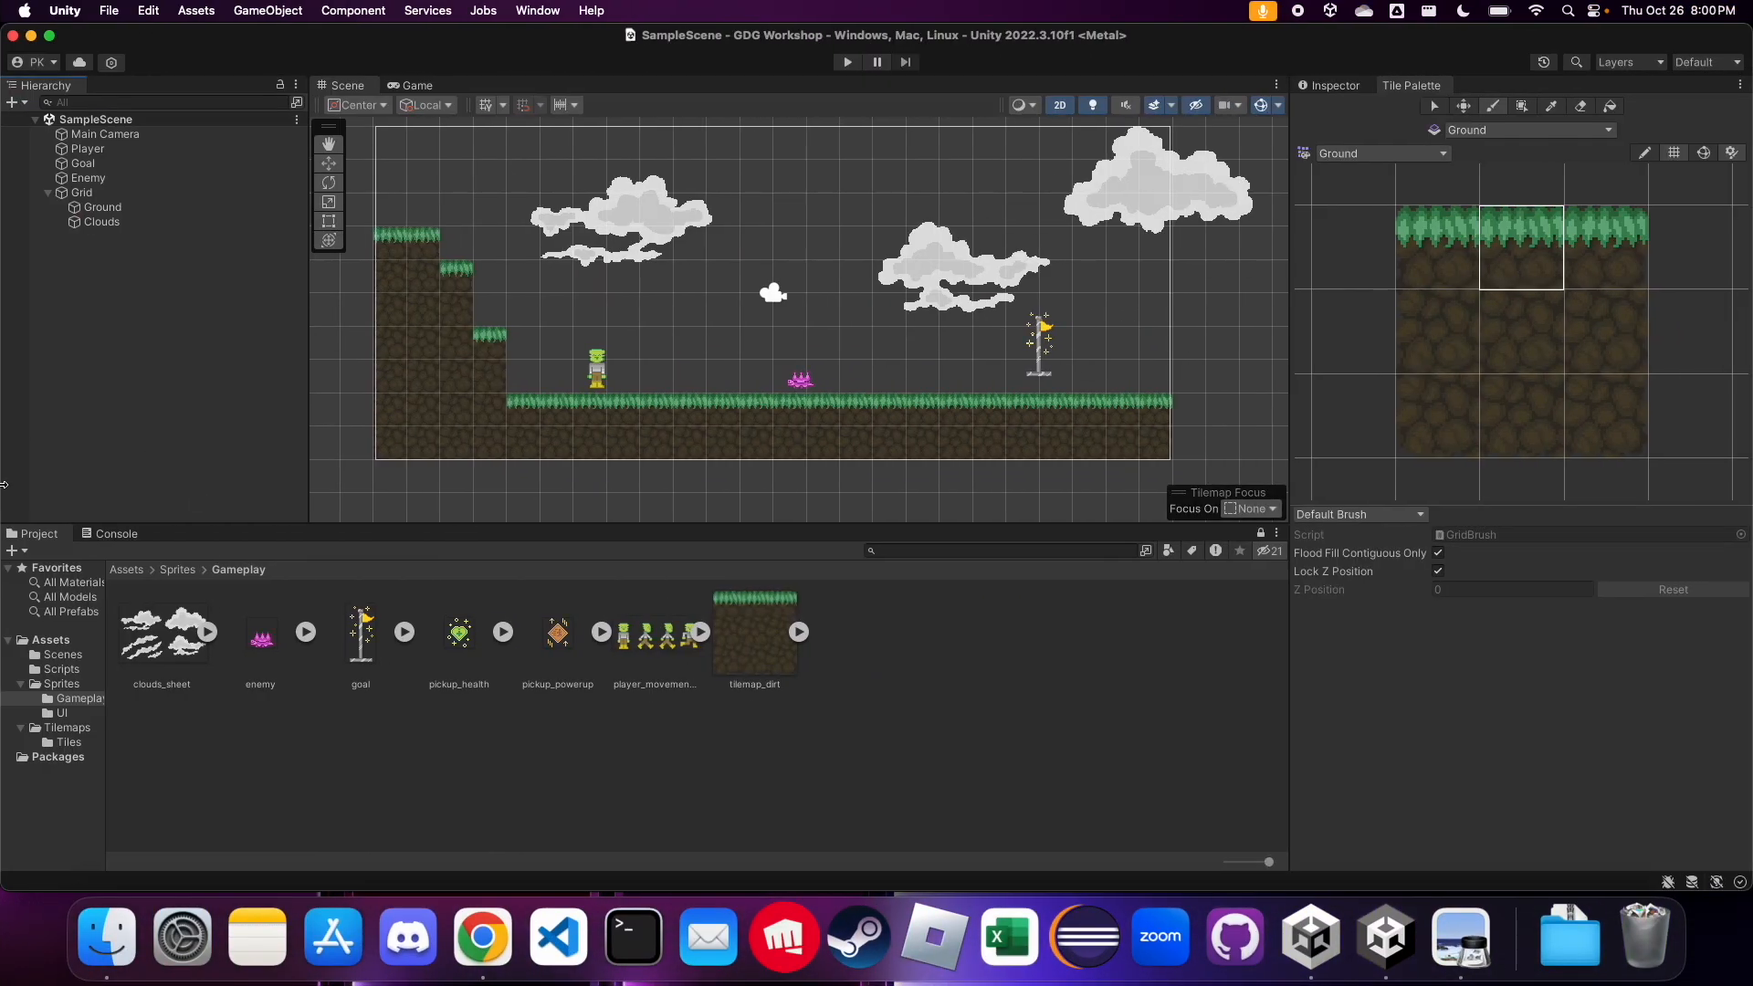
# Add a Tilemap Collider 2D component to the Ground tilemap and inspect its collider outlines around the stepped hill
pyautogui.click(1333, 86)
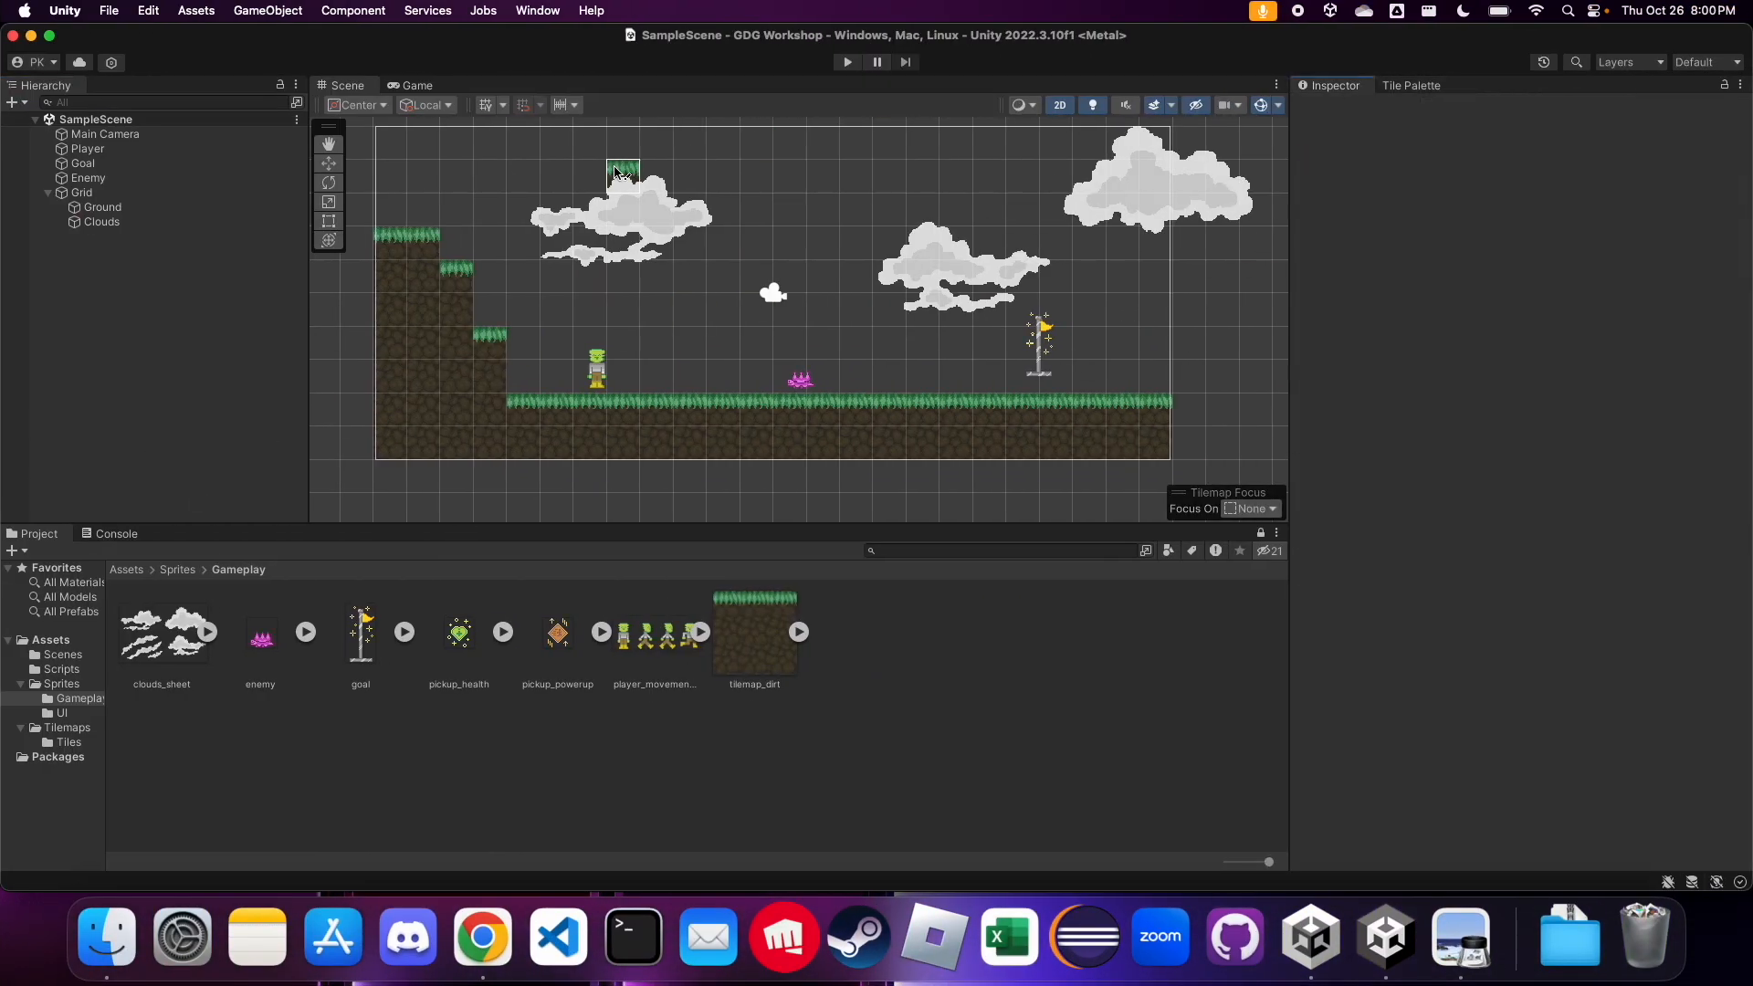
pyautogui.click(105, 208)
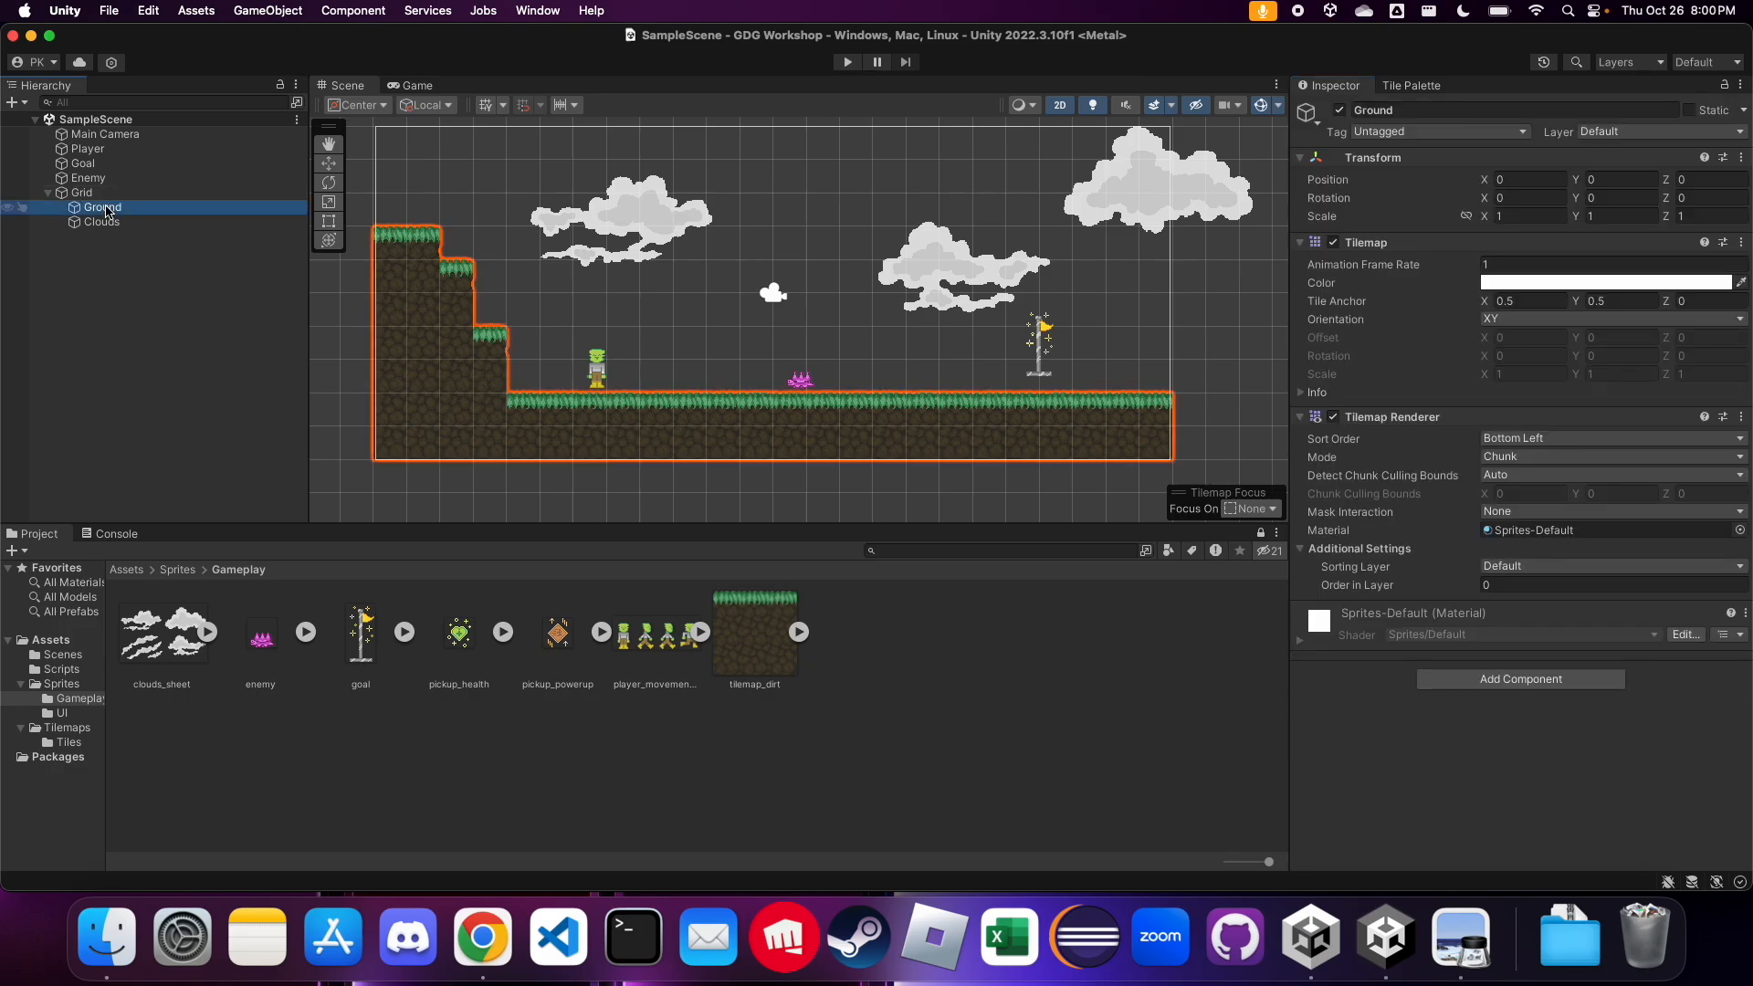
pyautogui.click(1303, 244)
pyautogui.click(1482, 353)
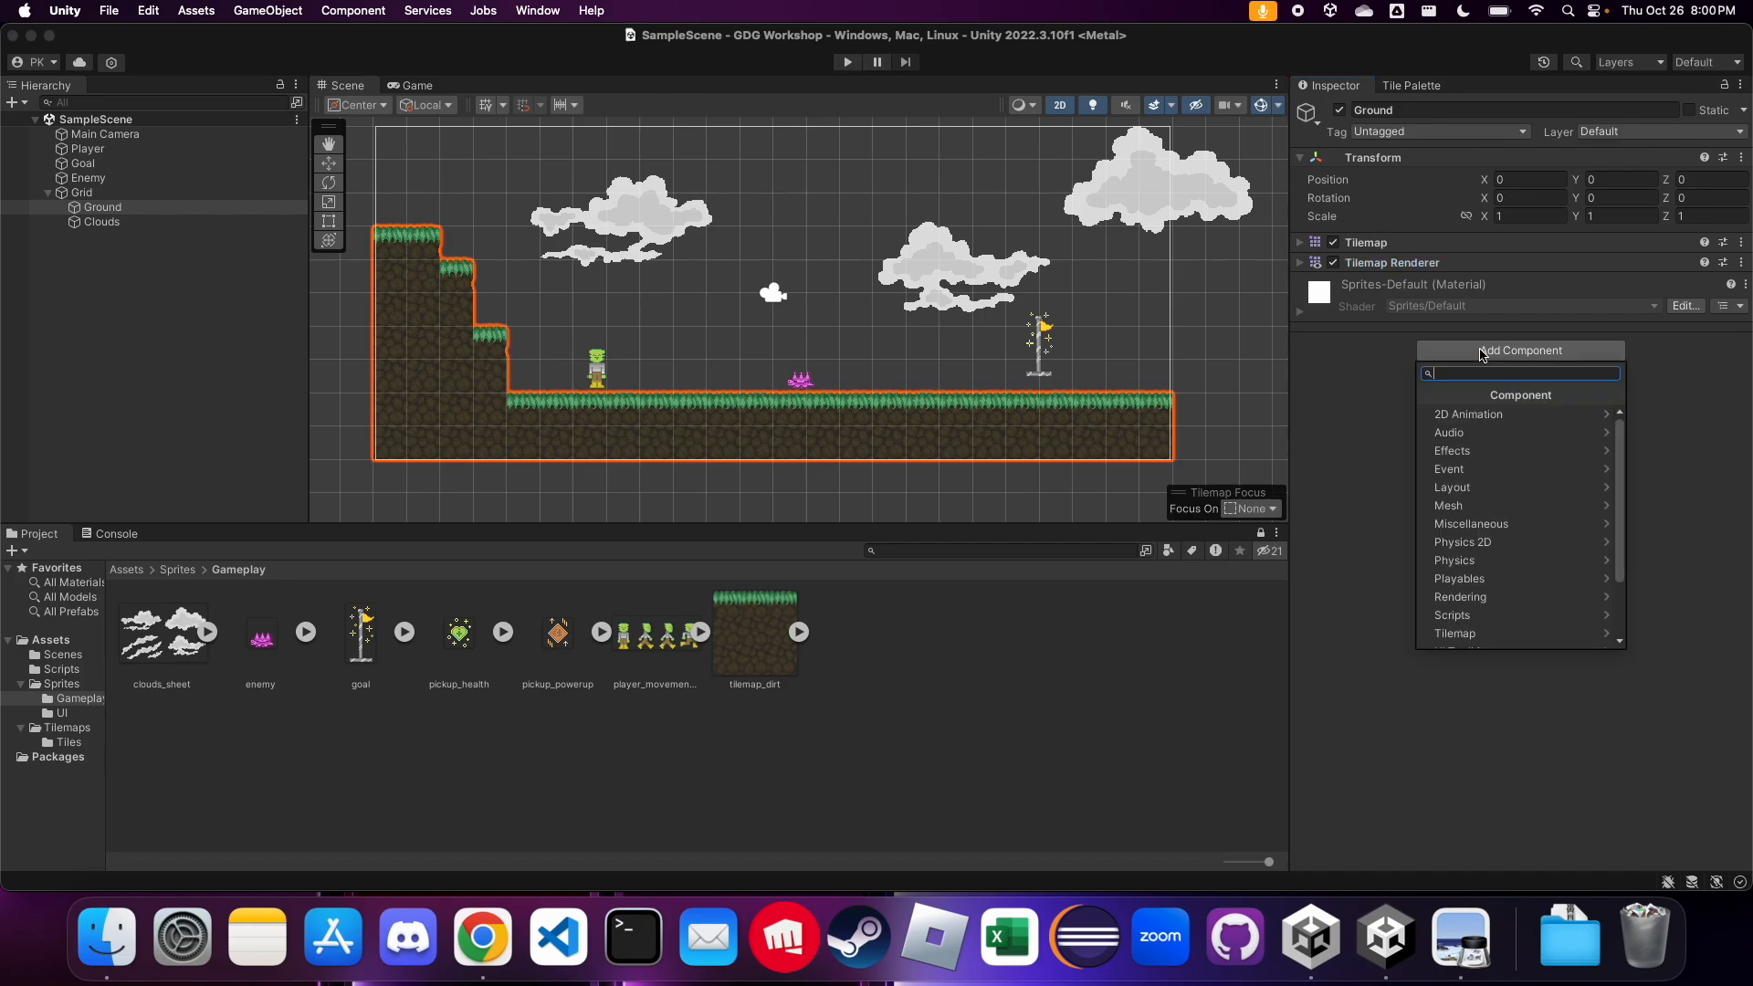
pyautogui.write('tilem')
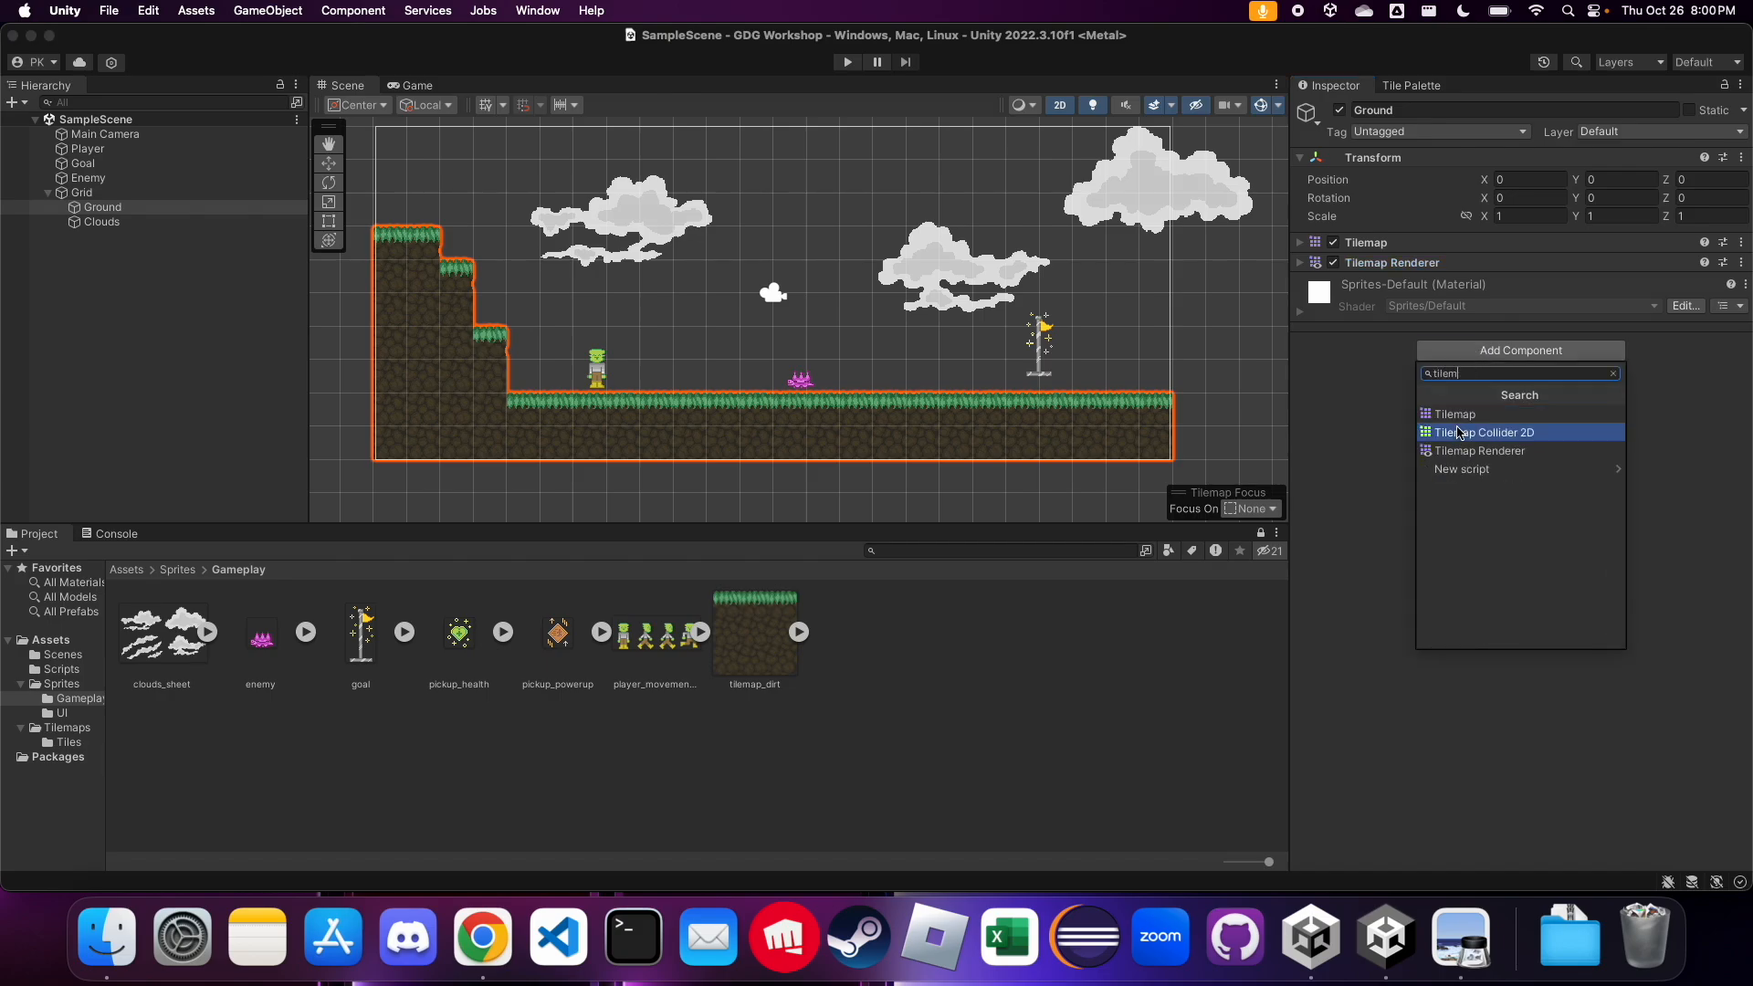
pyautogui.click(1459, 432)
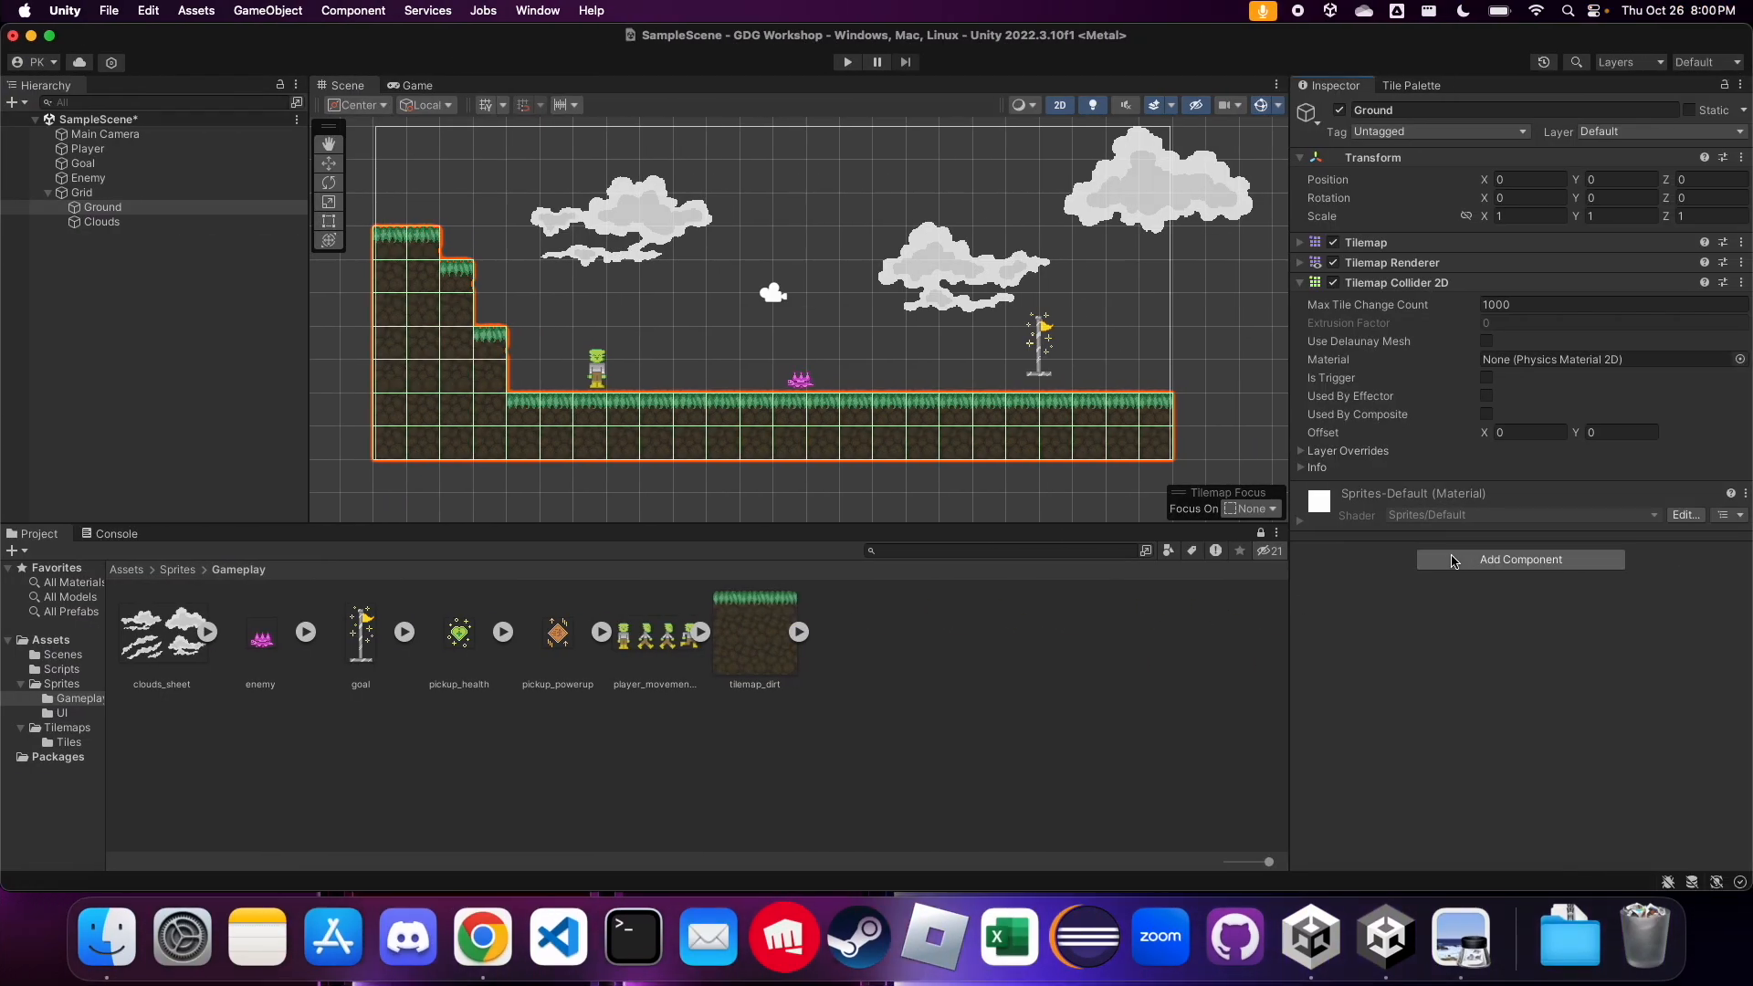
pyautogui.scroll(5, 447, 270)
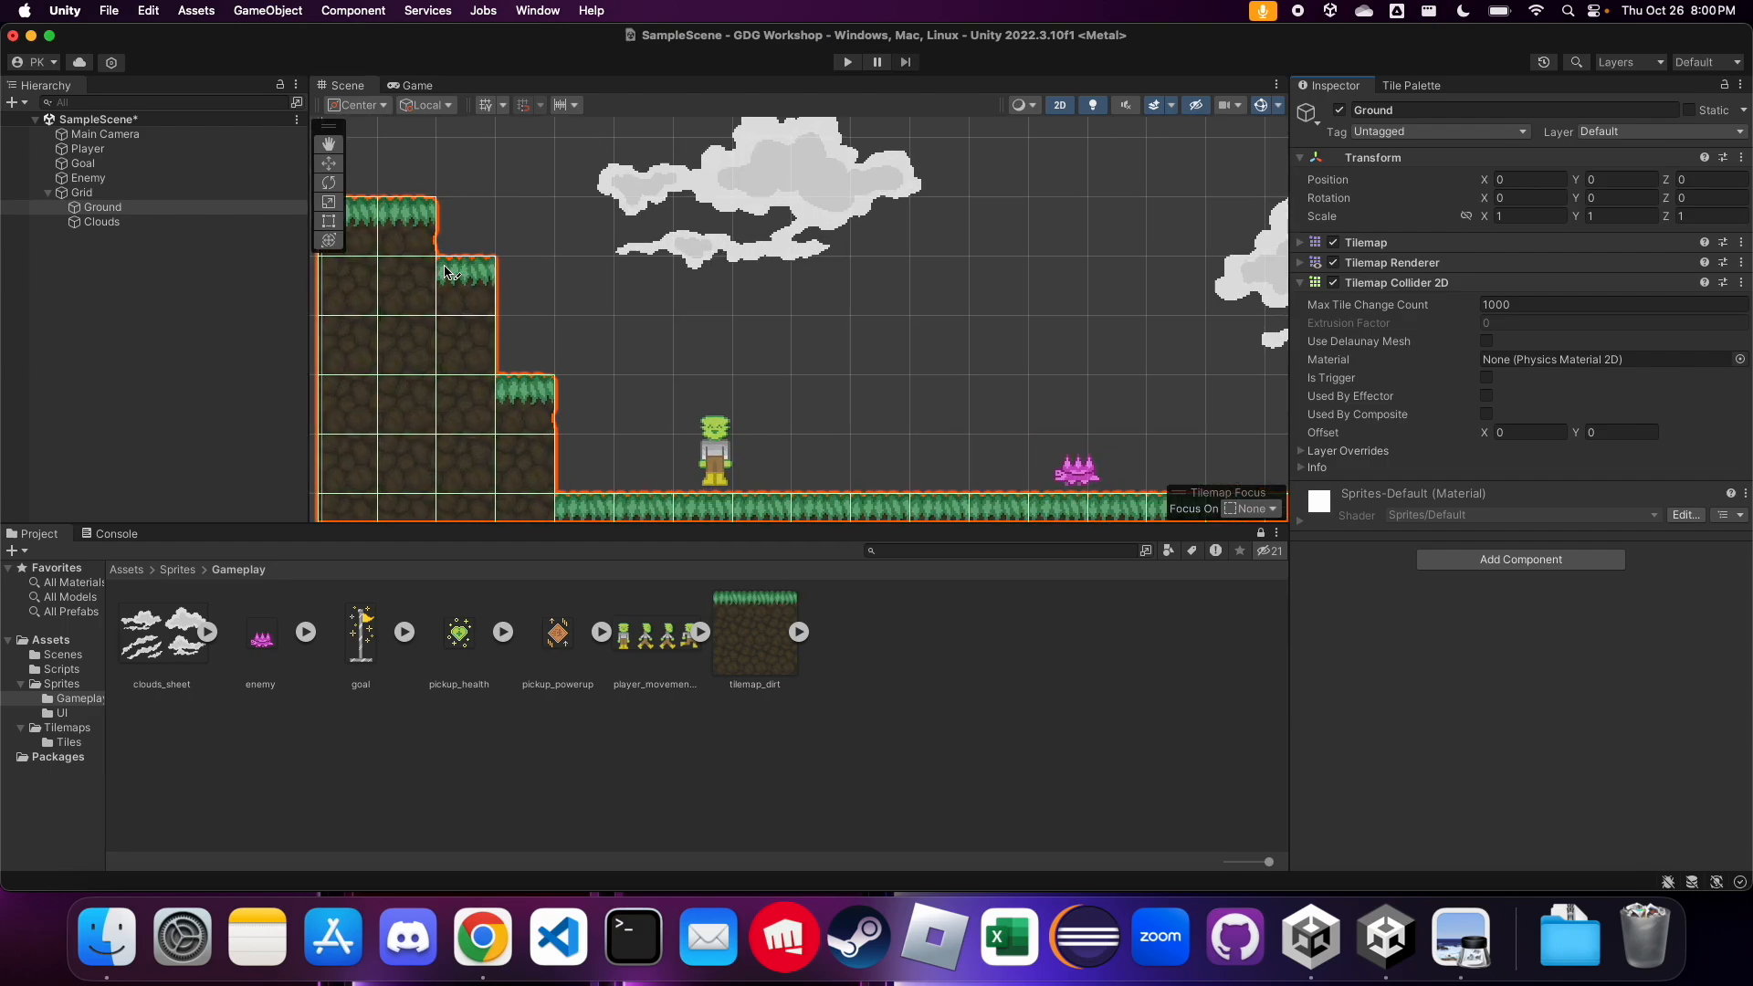
pyautogui.click(175, 224)
pyautogui.click(201, 210)
pyautogui.scroll(3, 389, 266)
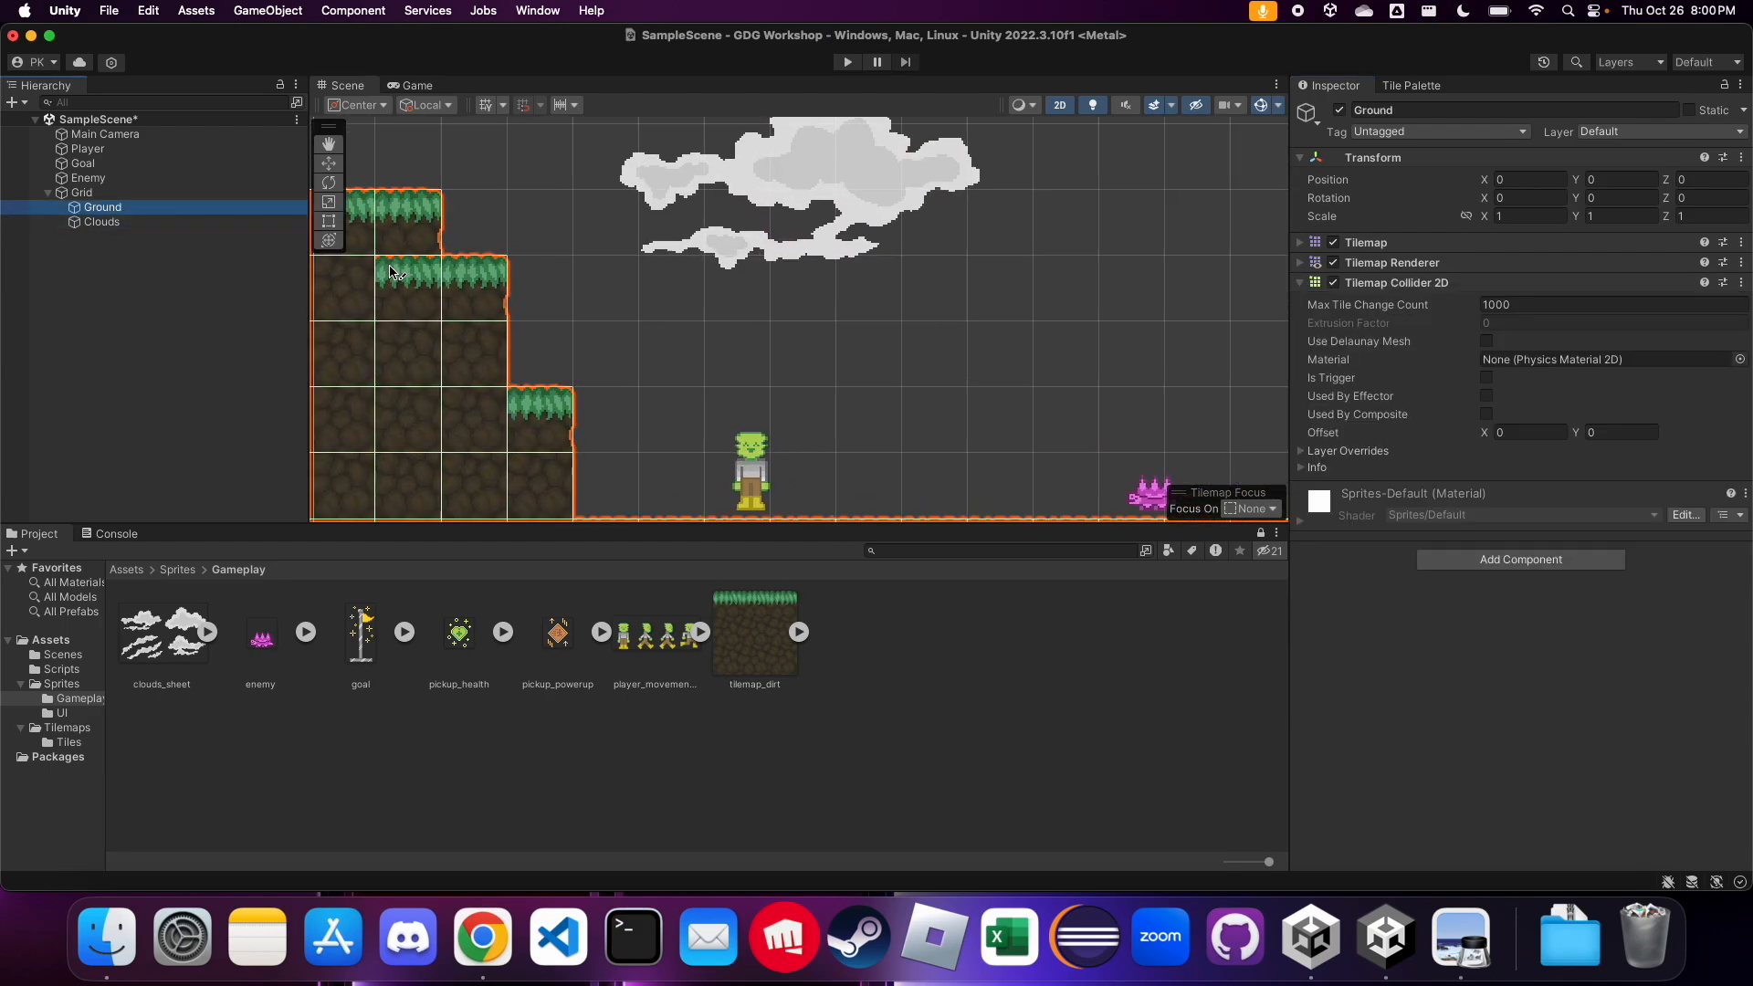
# Examine the Ground tilemap's per-tile collider outlines around the stepped hill and along the flat ground
pyautogui.scroll(6, 420, 334)
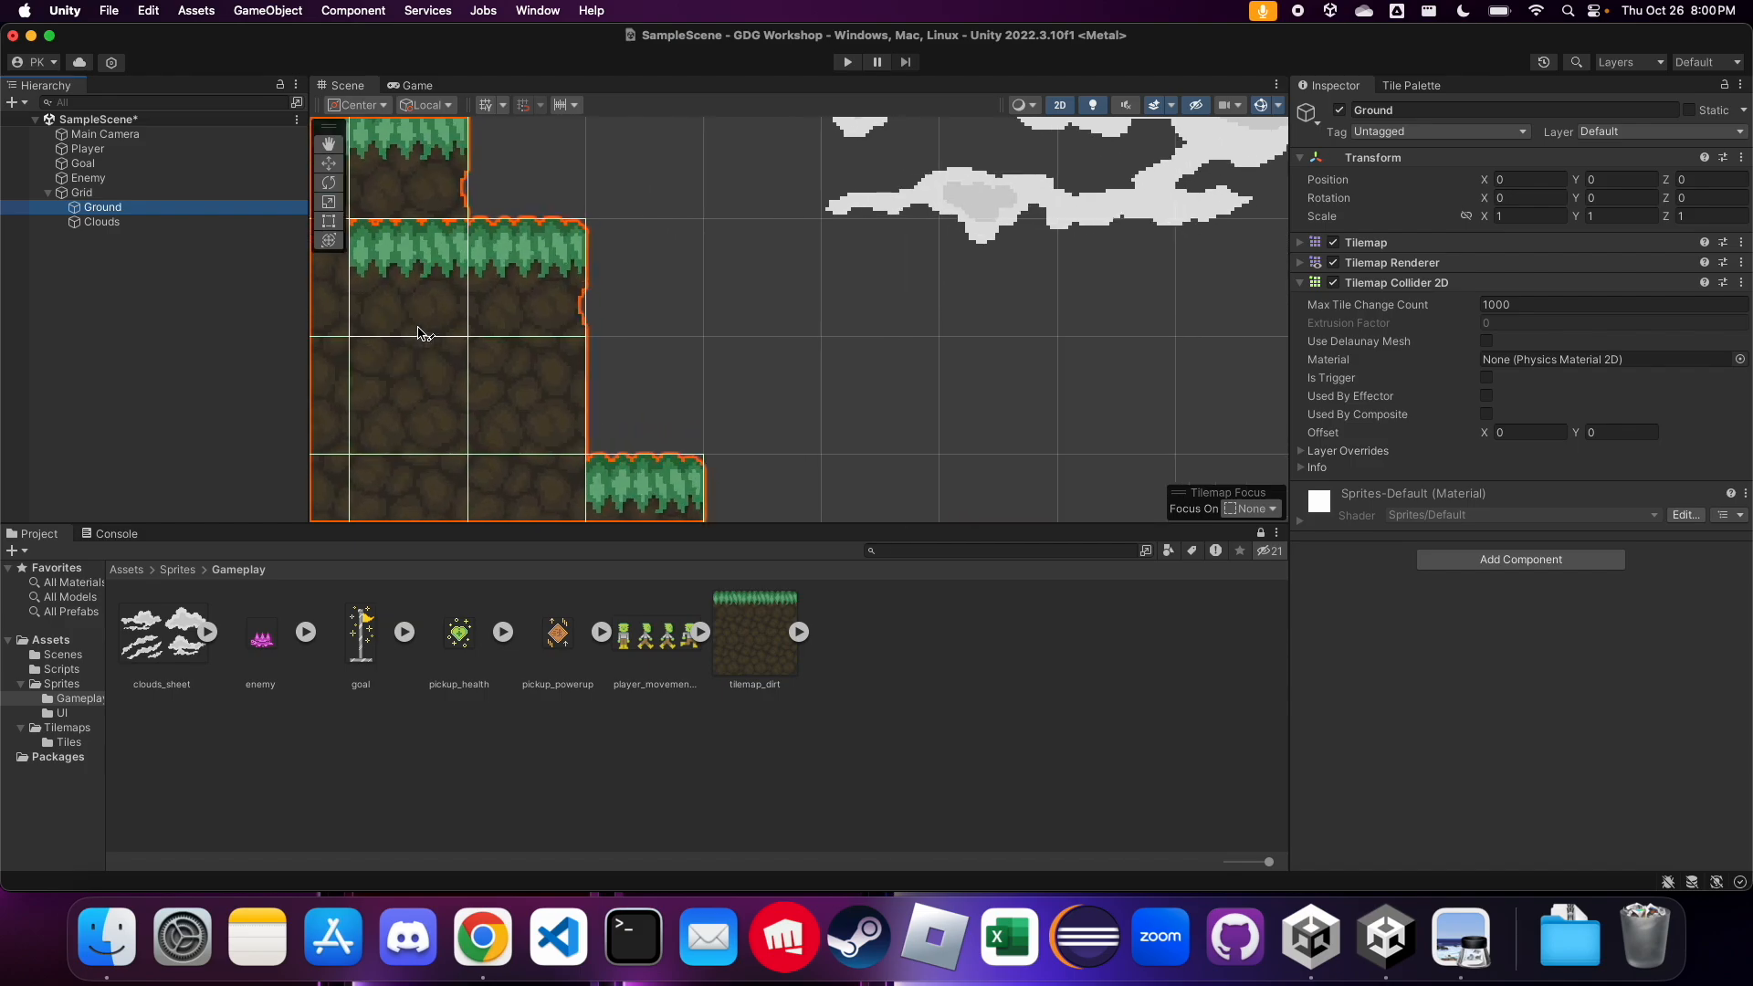
pyautogui.scroll(-4, 842, 320)
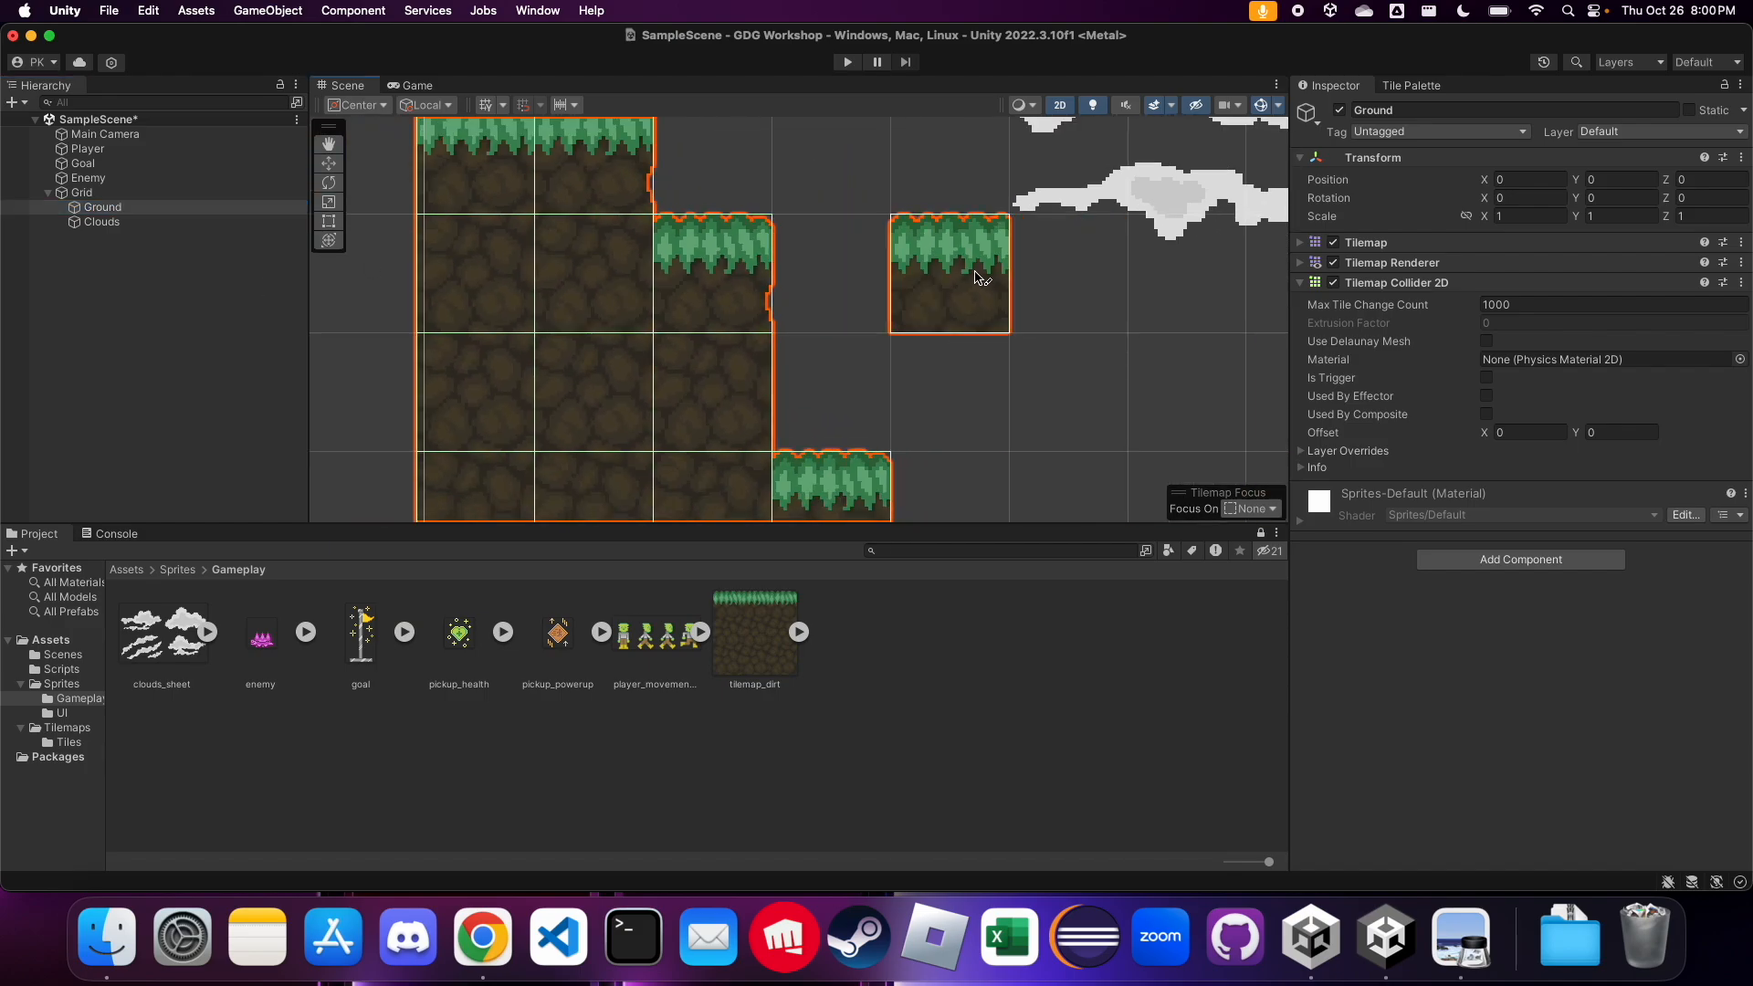
pyautogui.scroll(-1, 976, 274)
pyautogui.scroll(6, 688, 298)
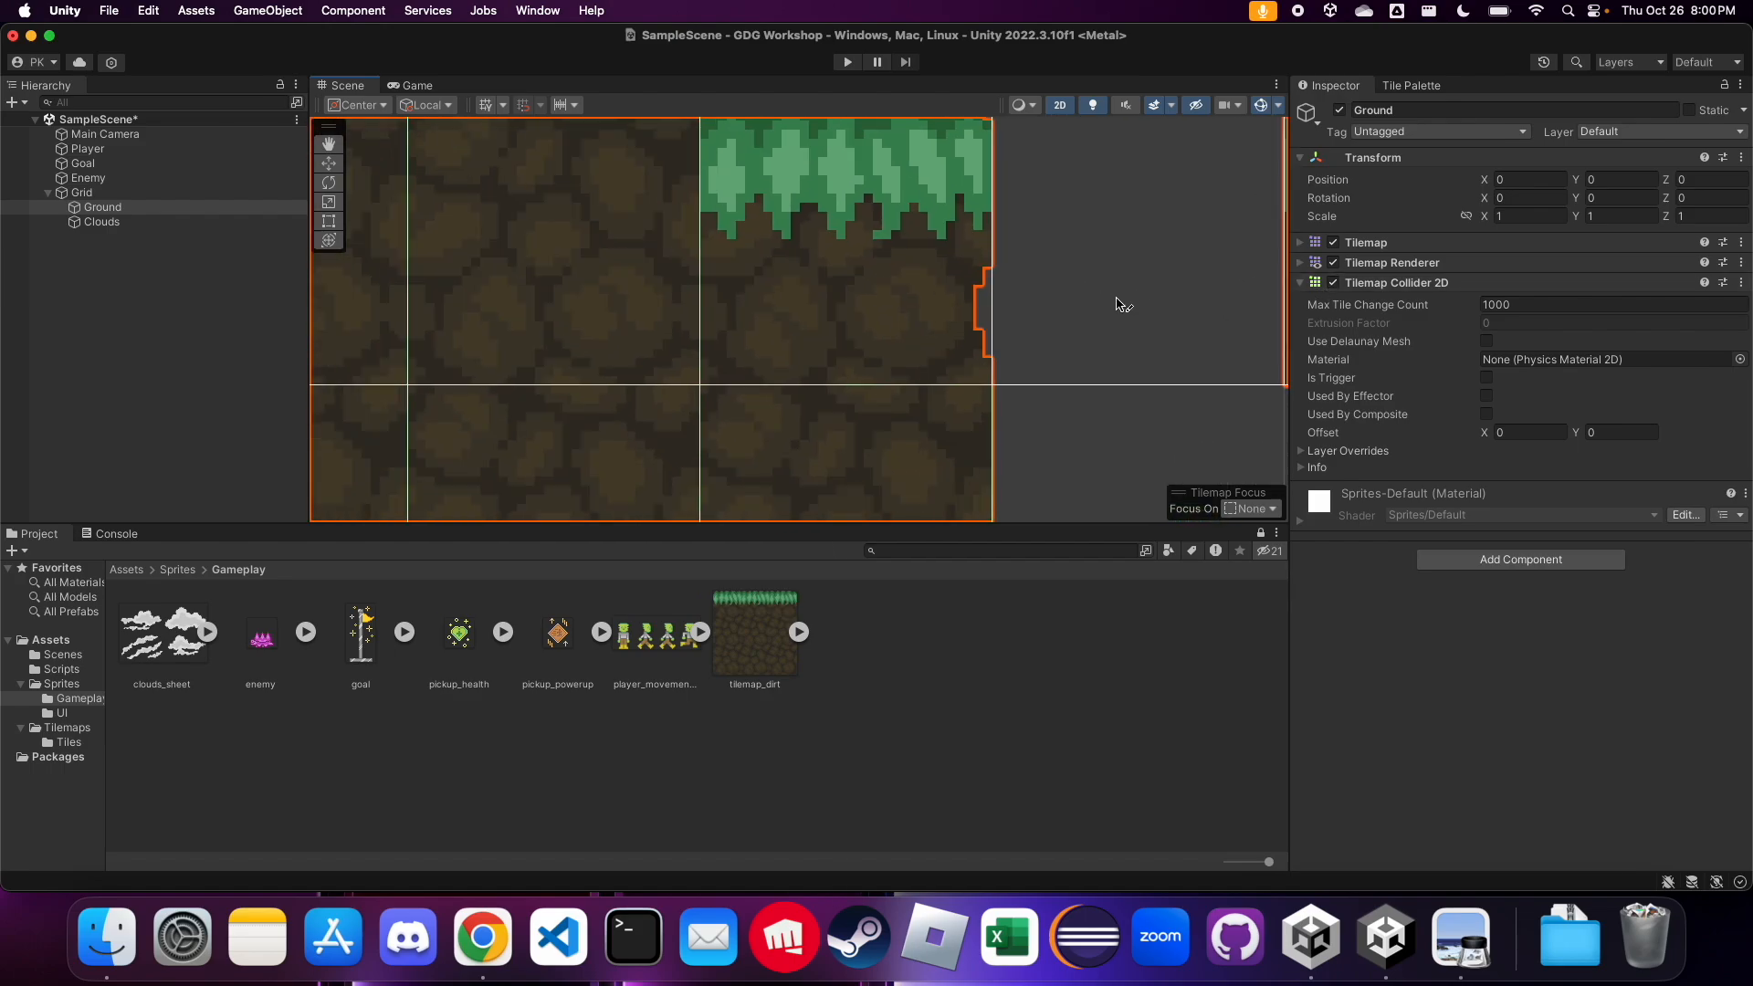
pyautogui.scroll(-5, 678, 357)
pyautogui.scroll(-8, 548, 338)
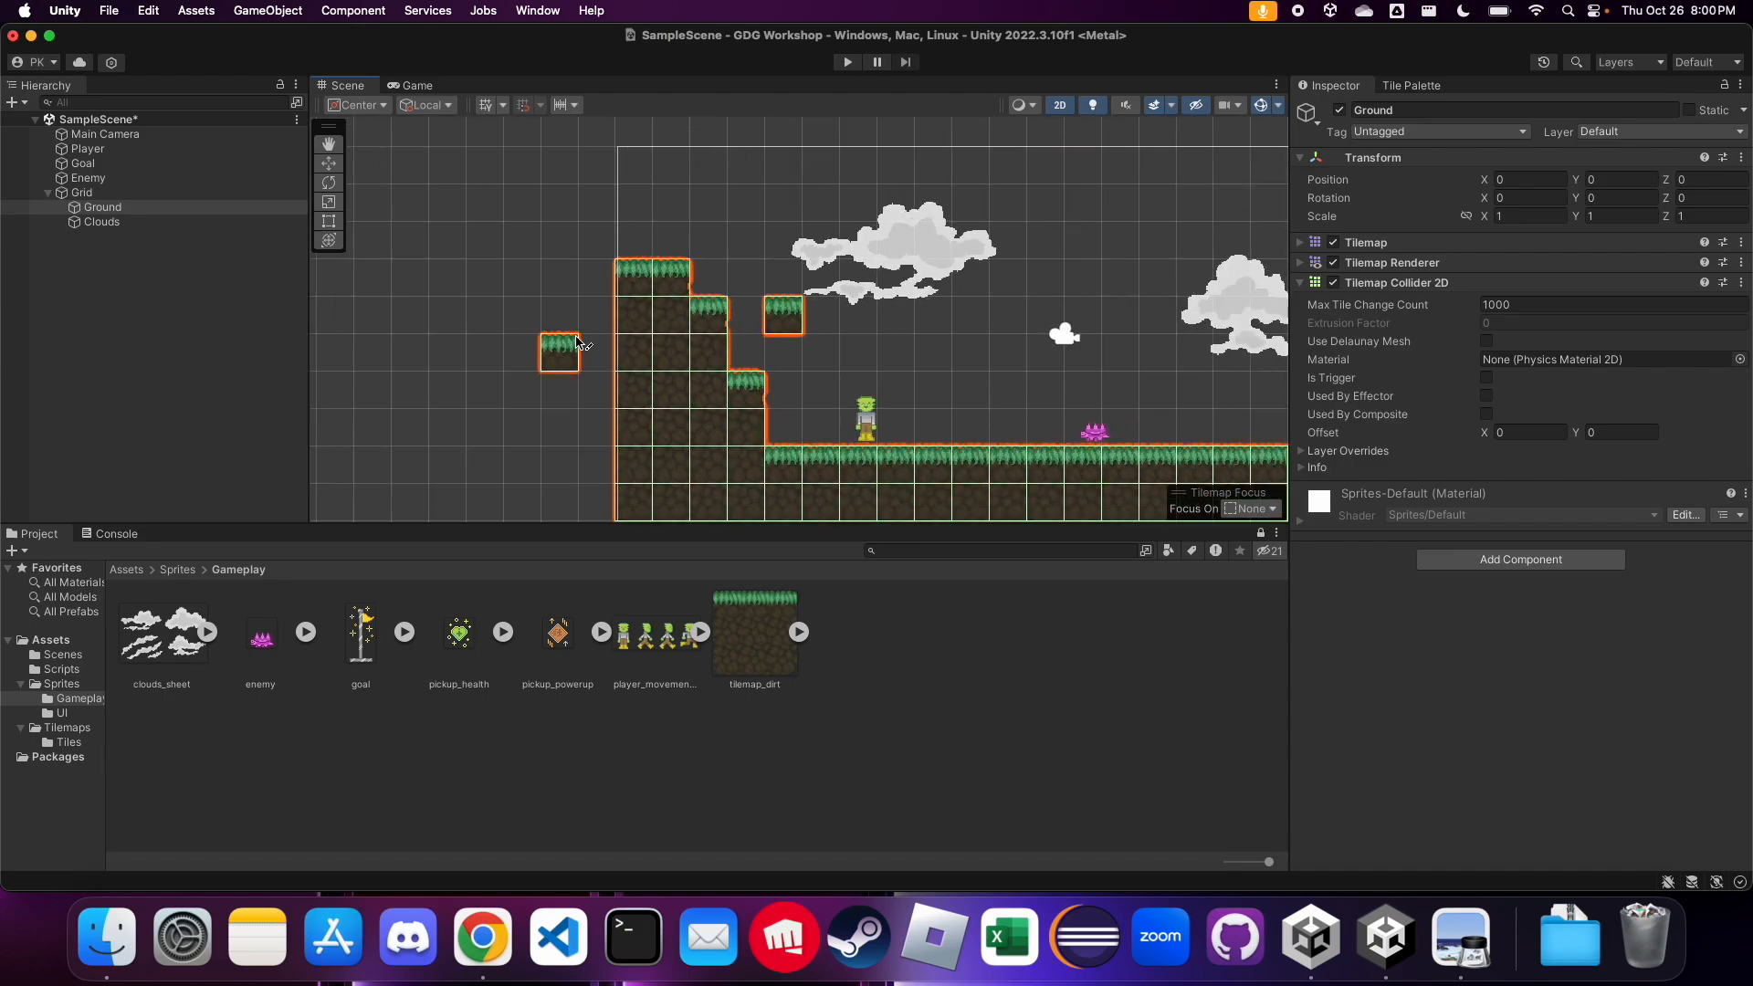
pyautogui.scroll(-2, 577, 339)
pyautogui.scroll(4, 822, 299)
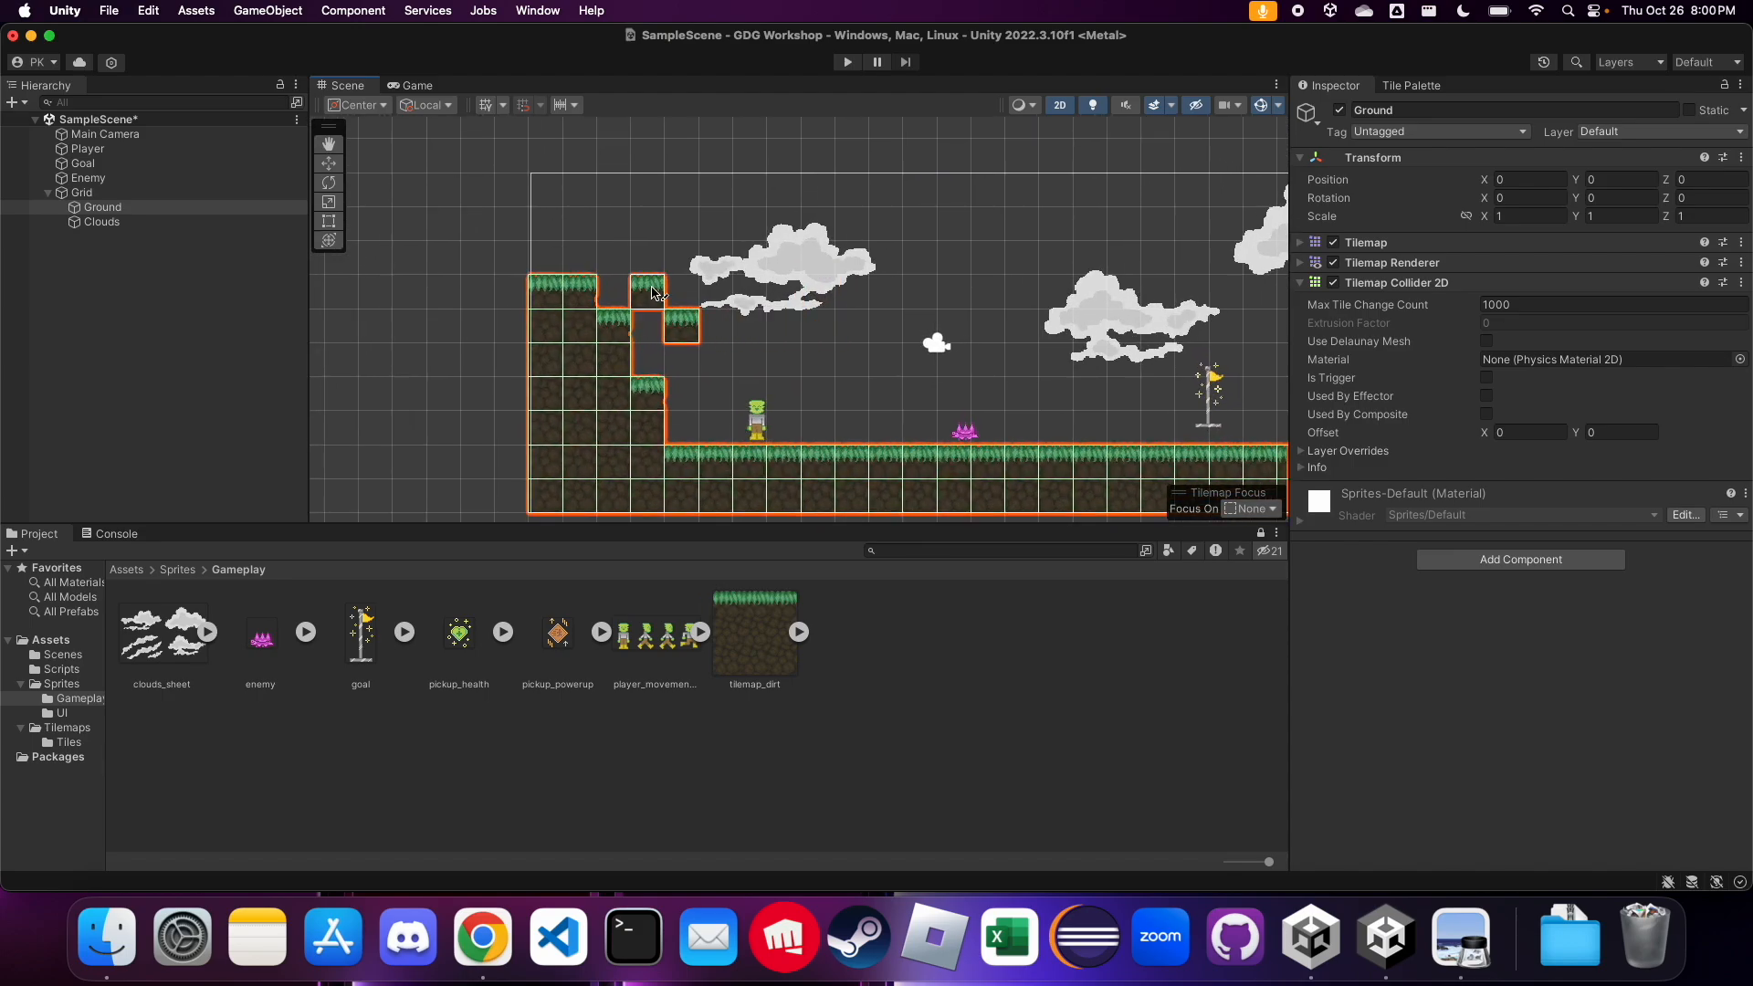
# Undo the stray grass tile painted in the air beside the stepped hill and review the whole Ground tilemap
pyautogui.press('super+z')
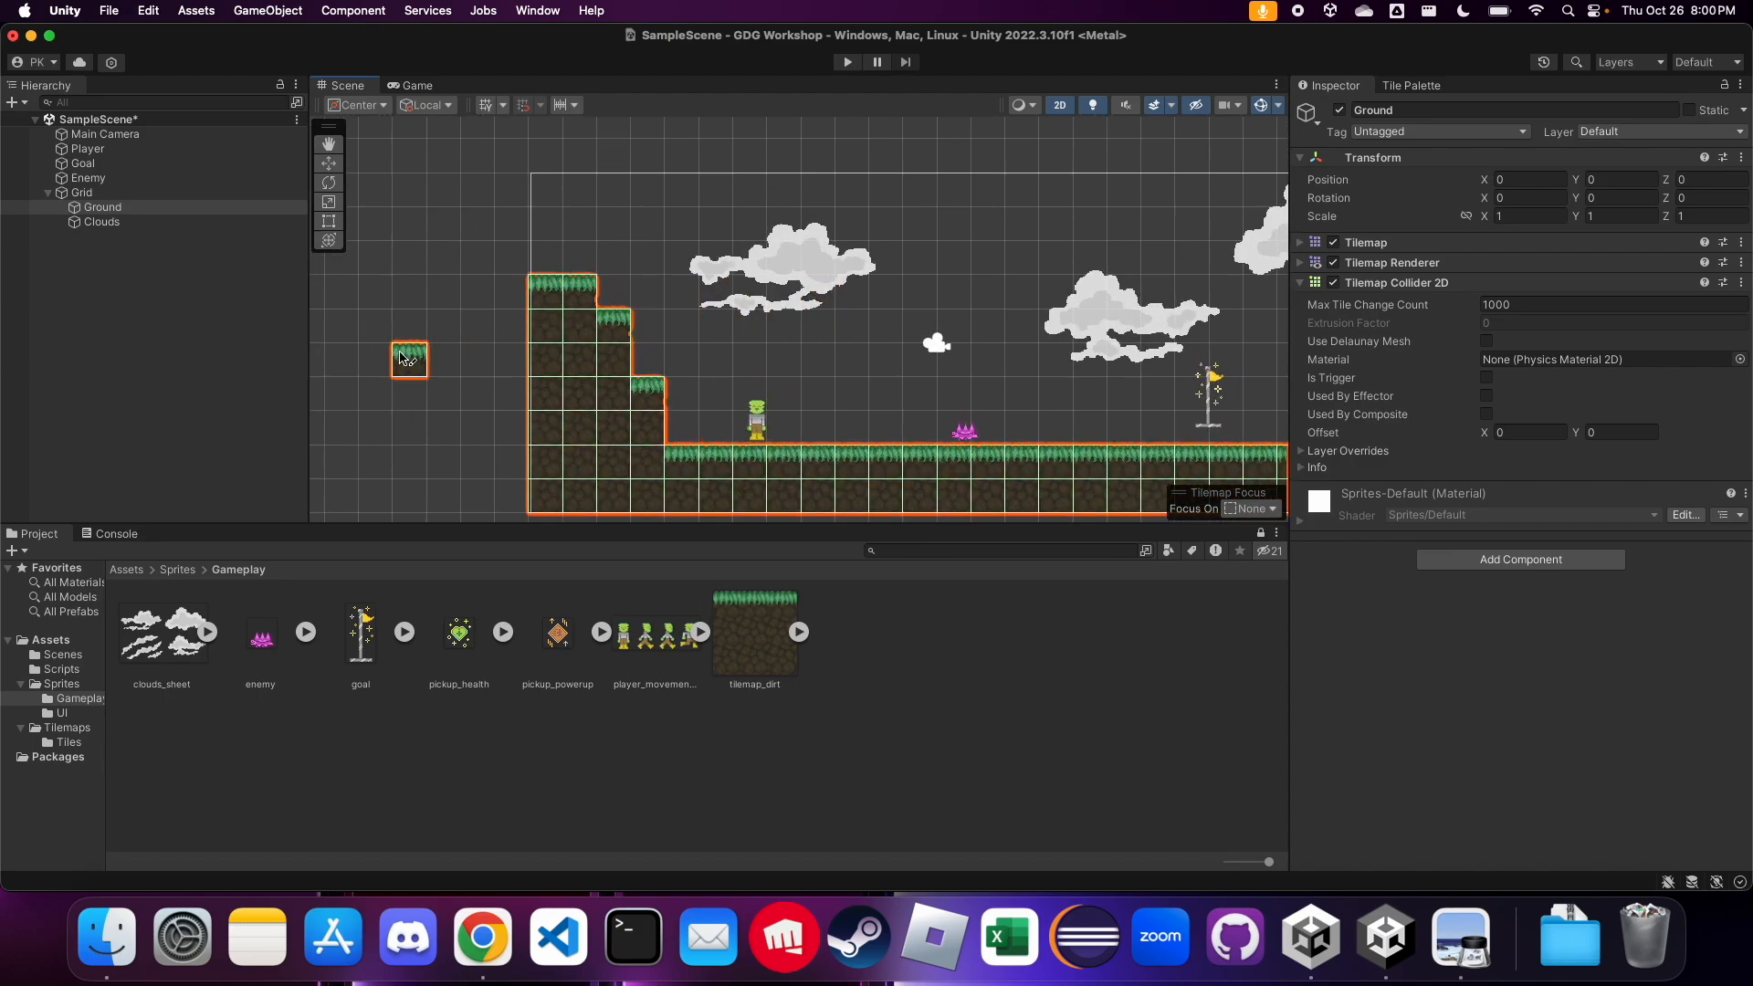
pyautogui.scroll(1, 400, 354)
pyautogui.scroll(-2, 402, 358)
pyautogui.scroll(1, 826, 502)
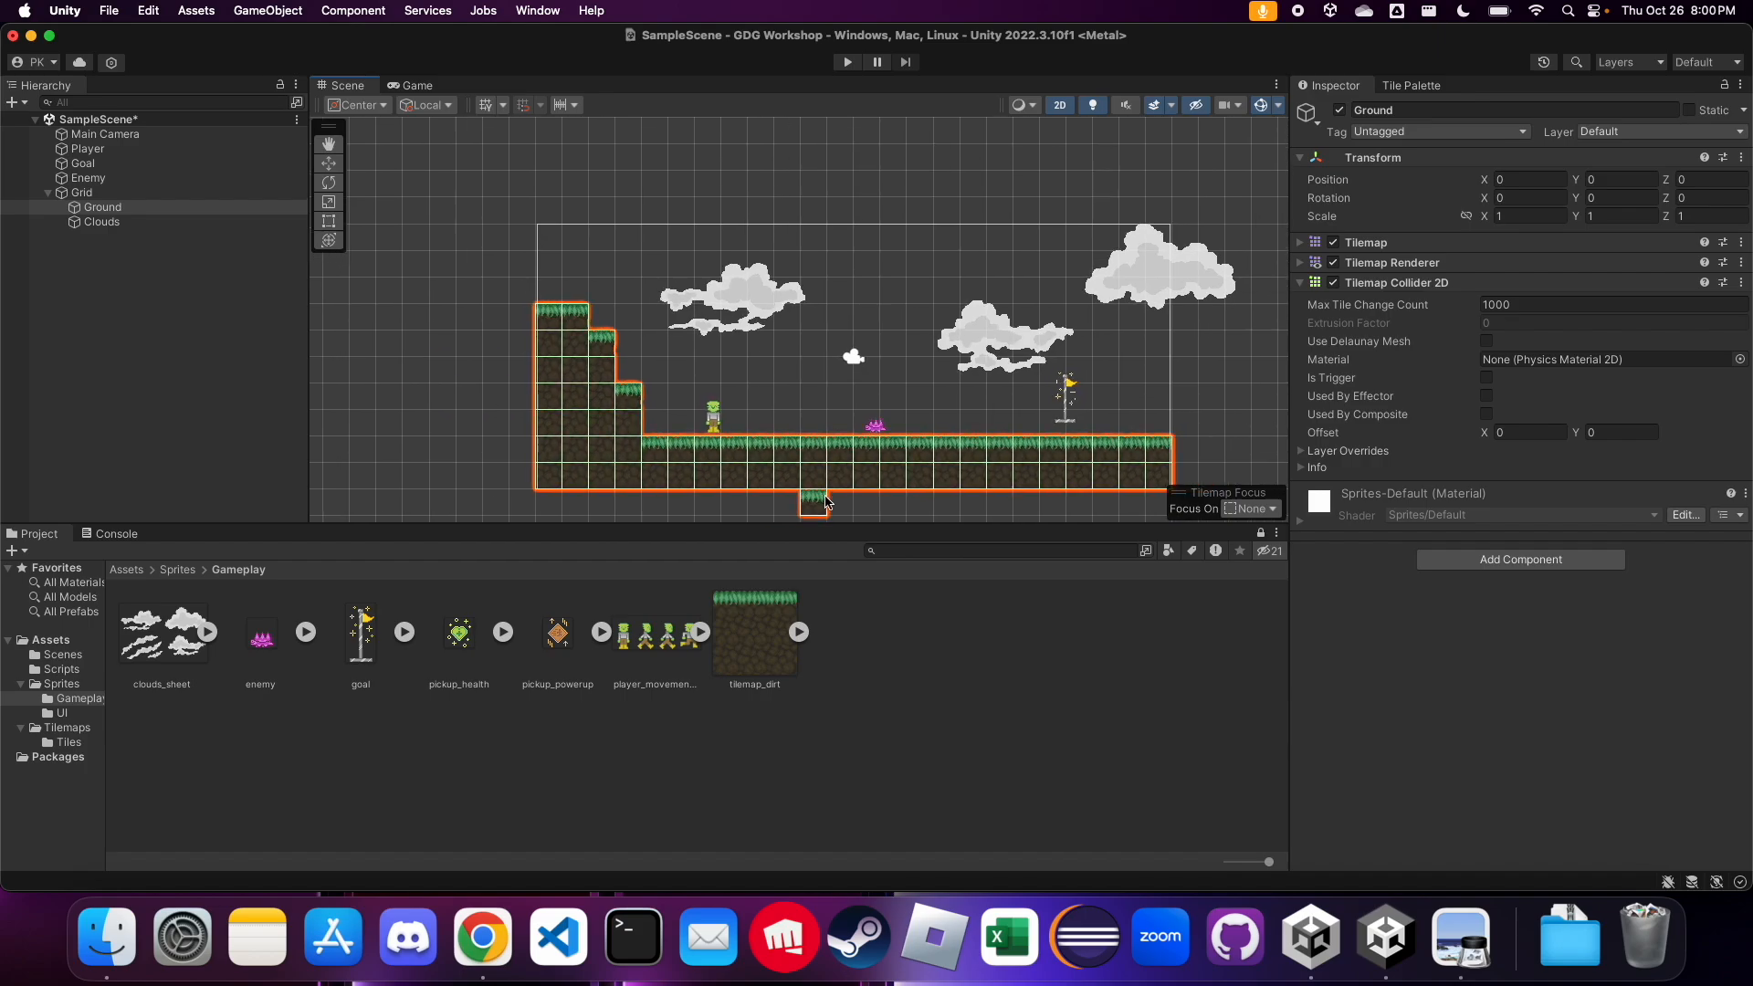
pyautogui.scroll(1, 826, 503)
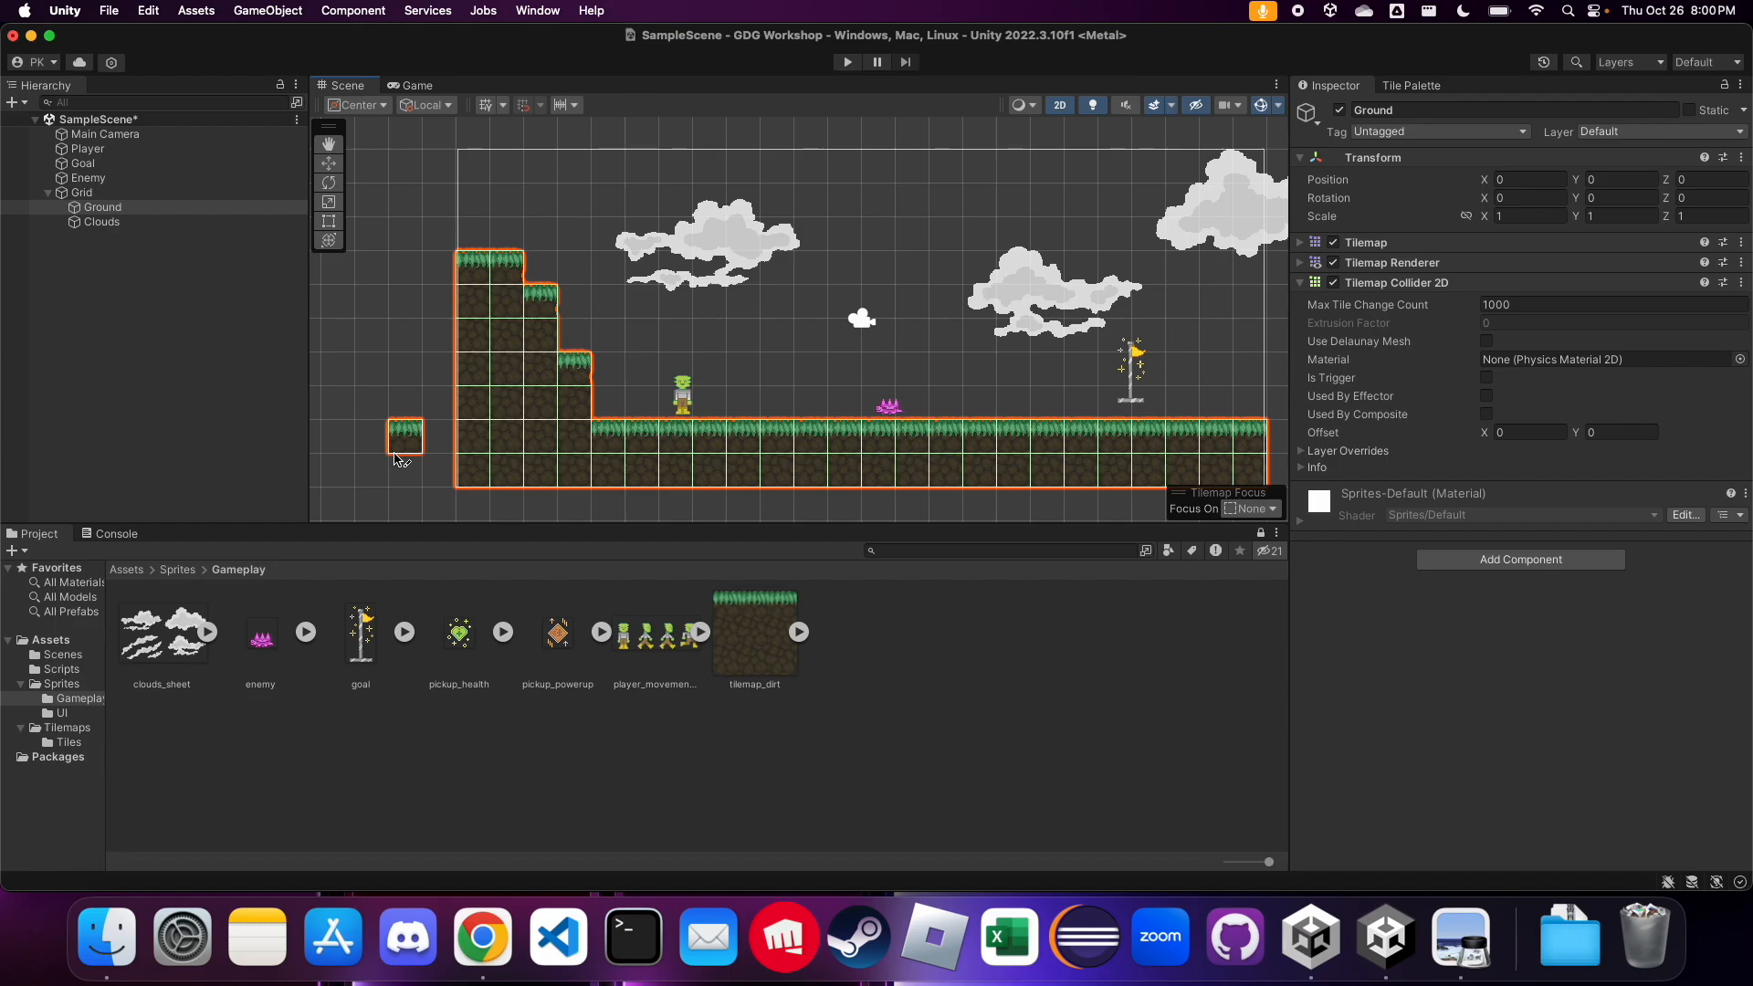
# Add a Composite Collider 2D component to the Ground tilemap
pyautogui.click(1465, 561)
pyautogui.write('compo')
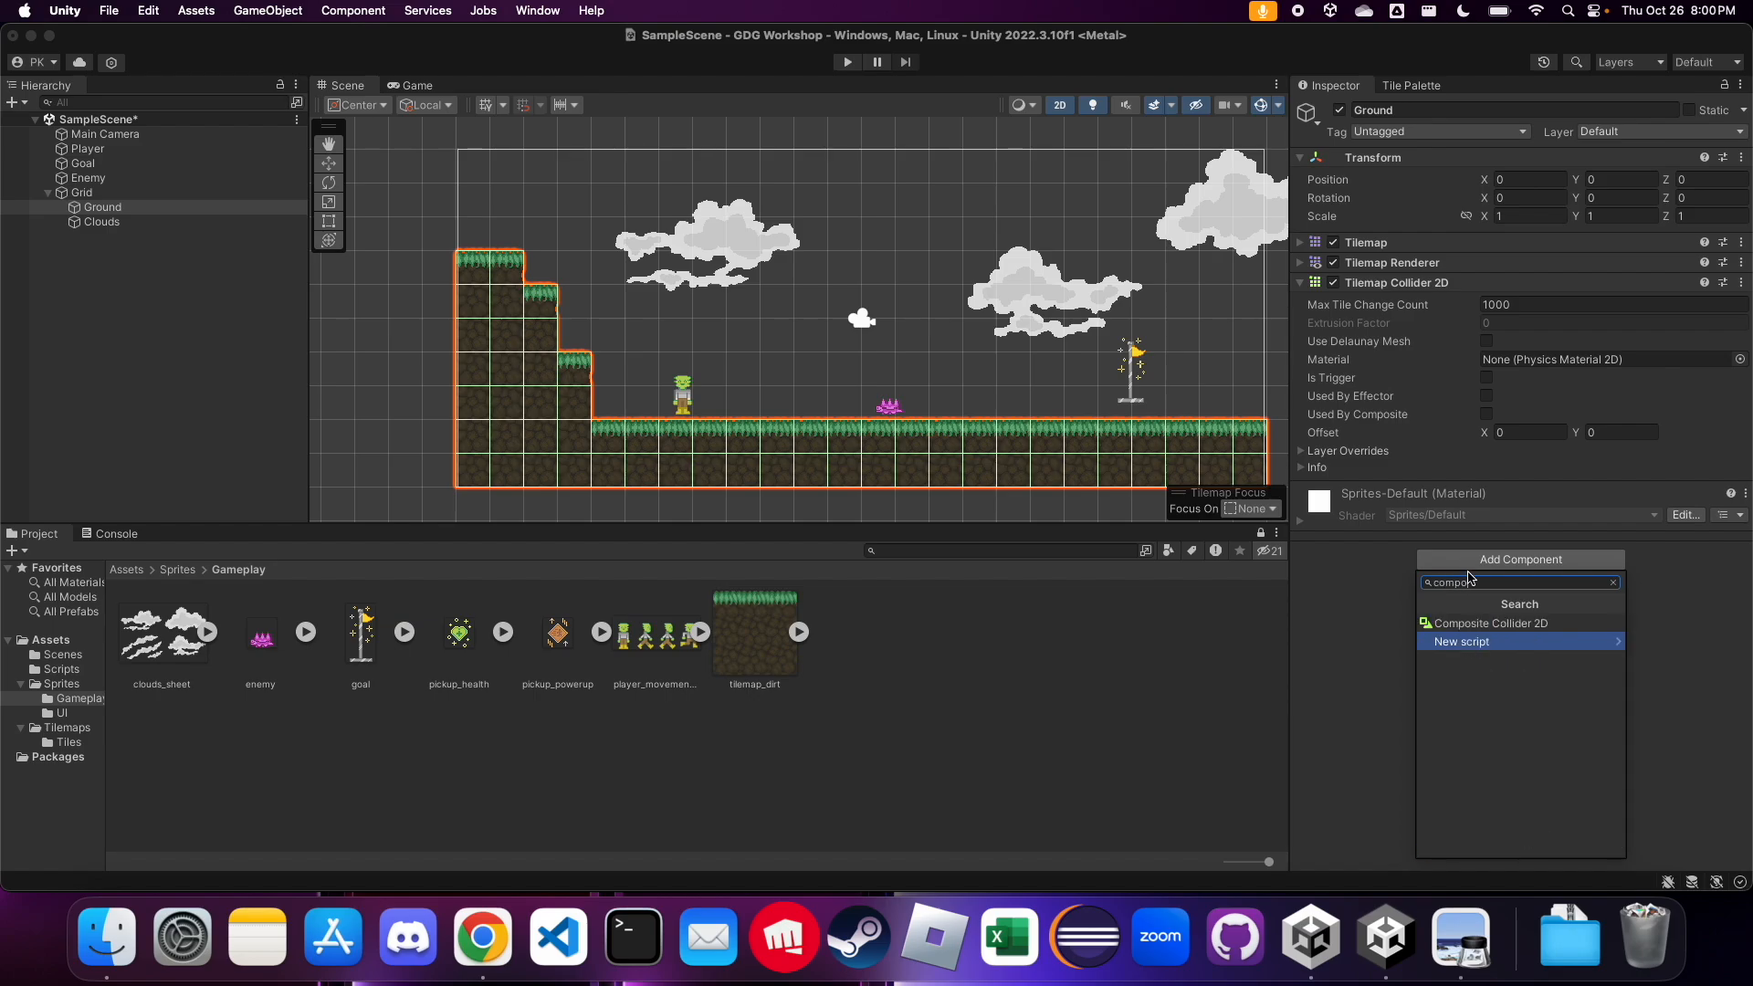
pyautogui.click(1474, 626)
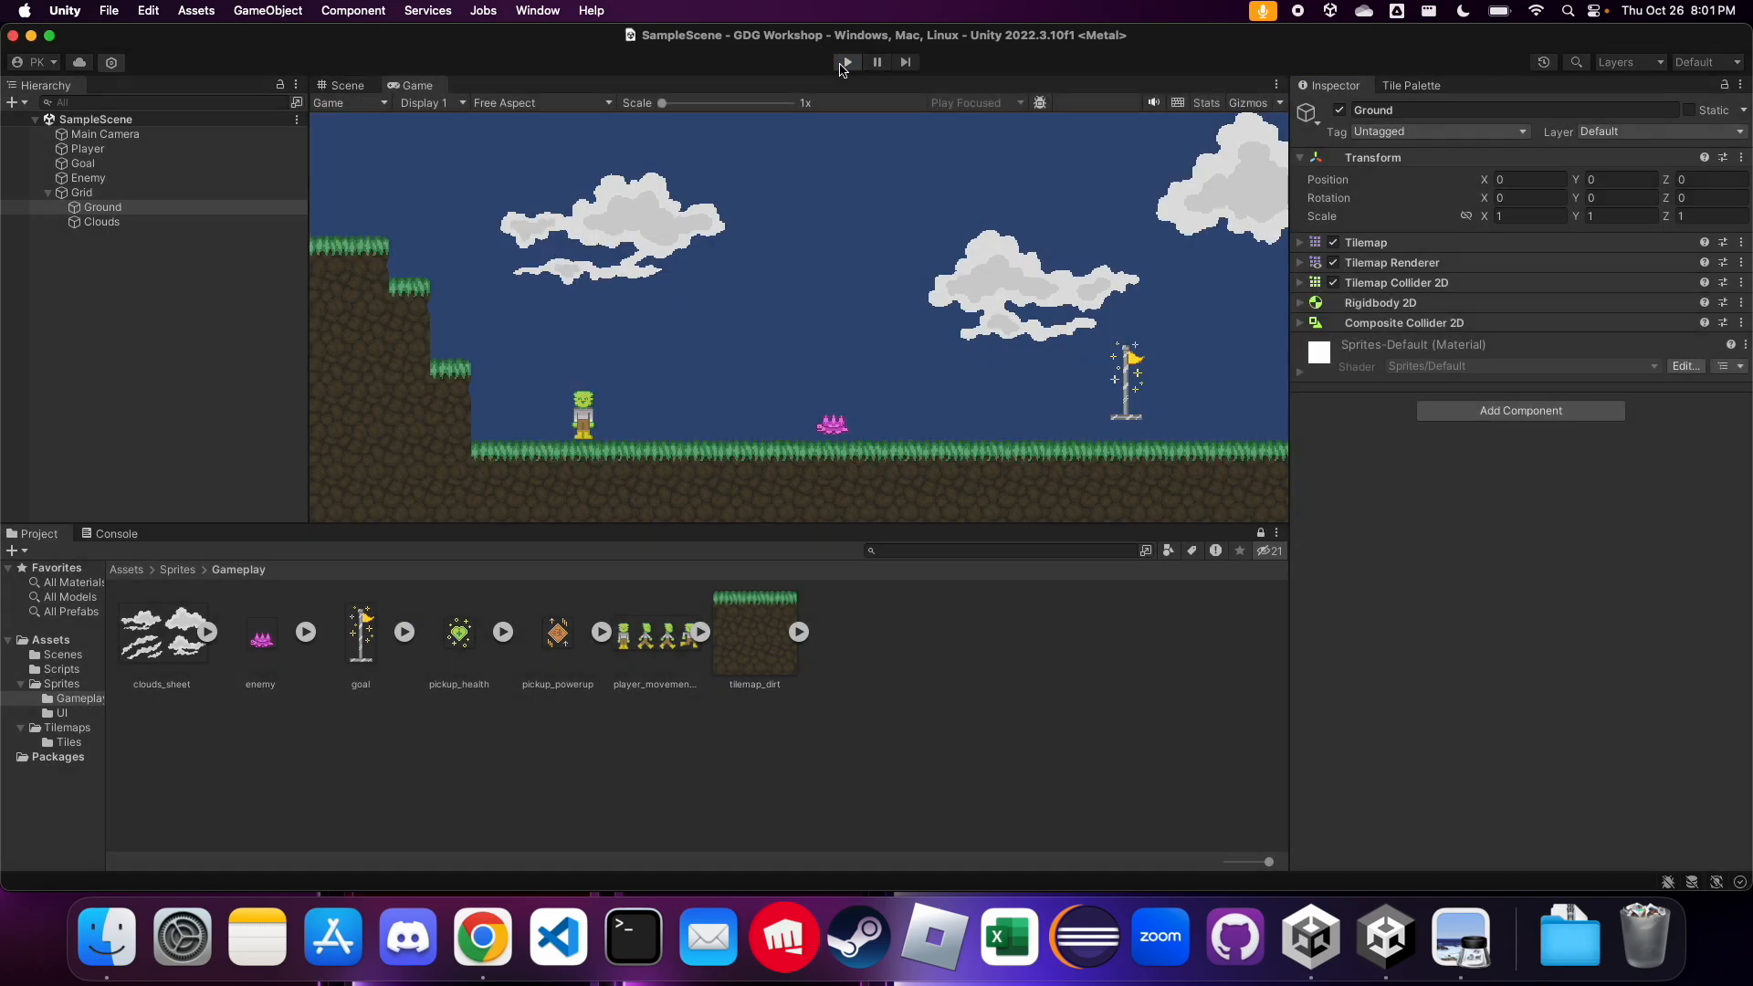
# Assign the Ground tag to the Ground tilemap object
pyautogui.click(215, 208)
pyautogui.scroll(-10, 543, 348)
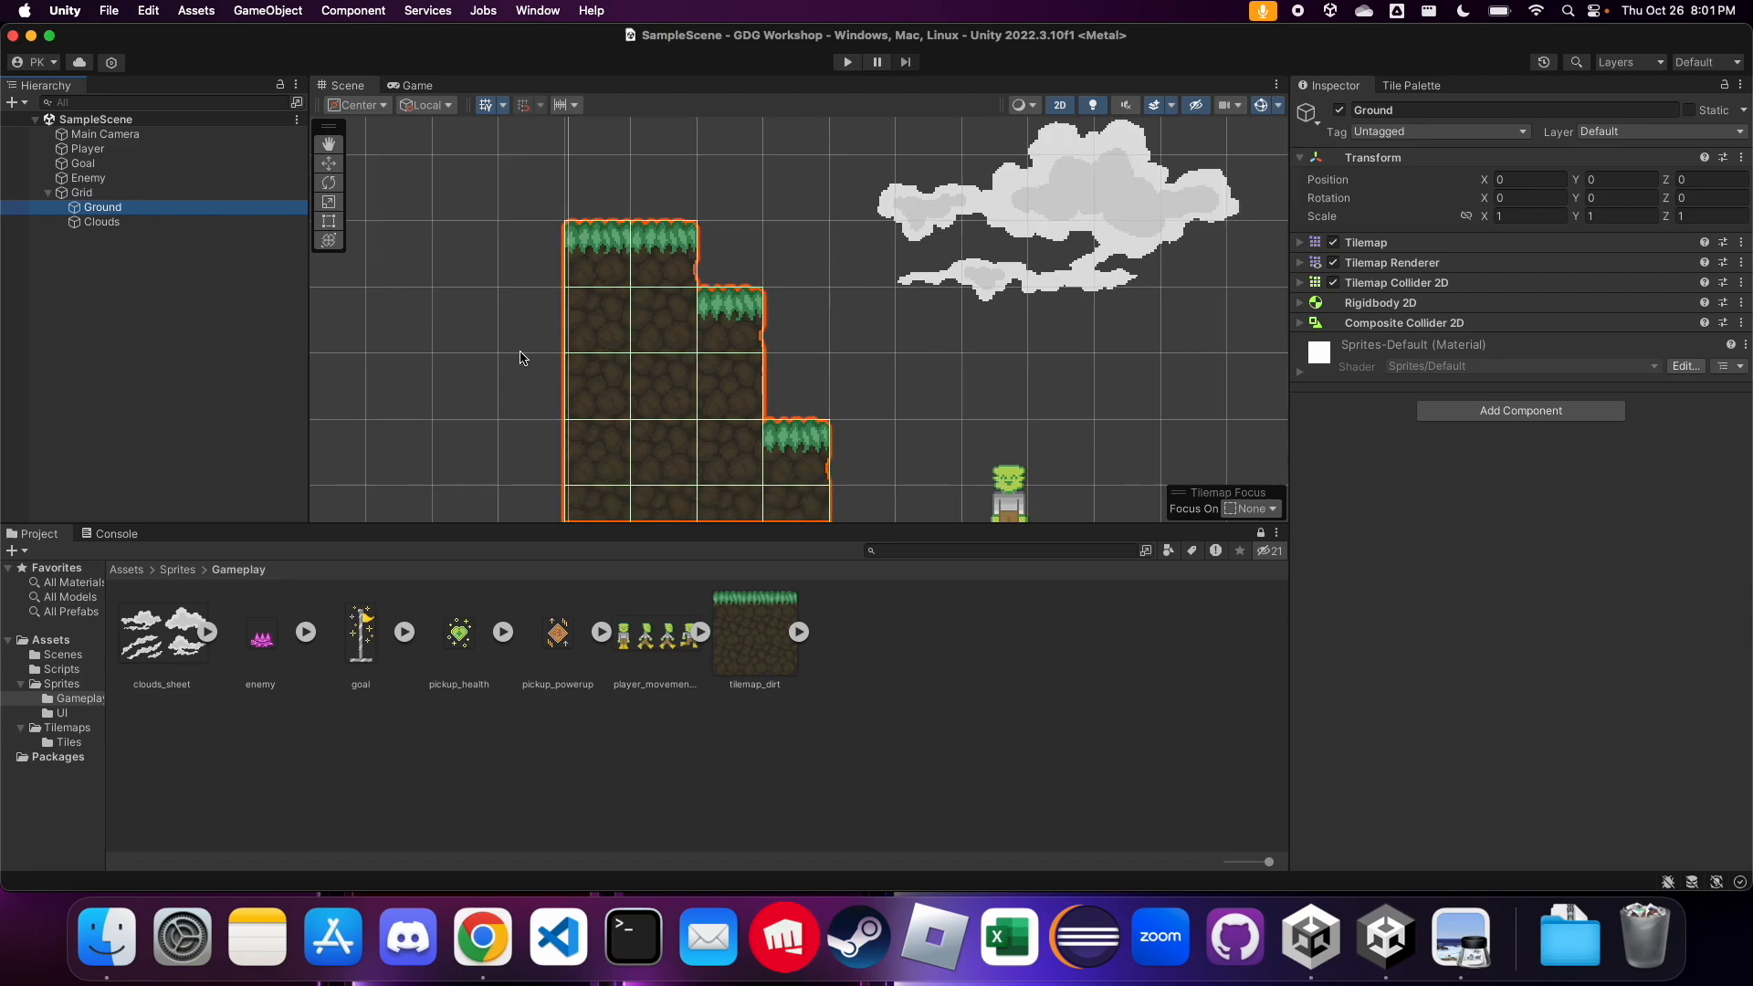
pyautogui.click(1412, 137)
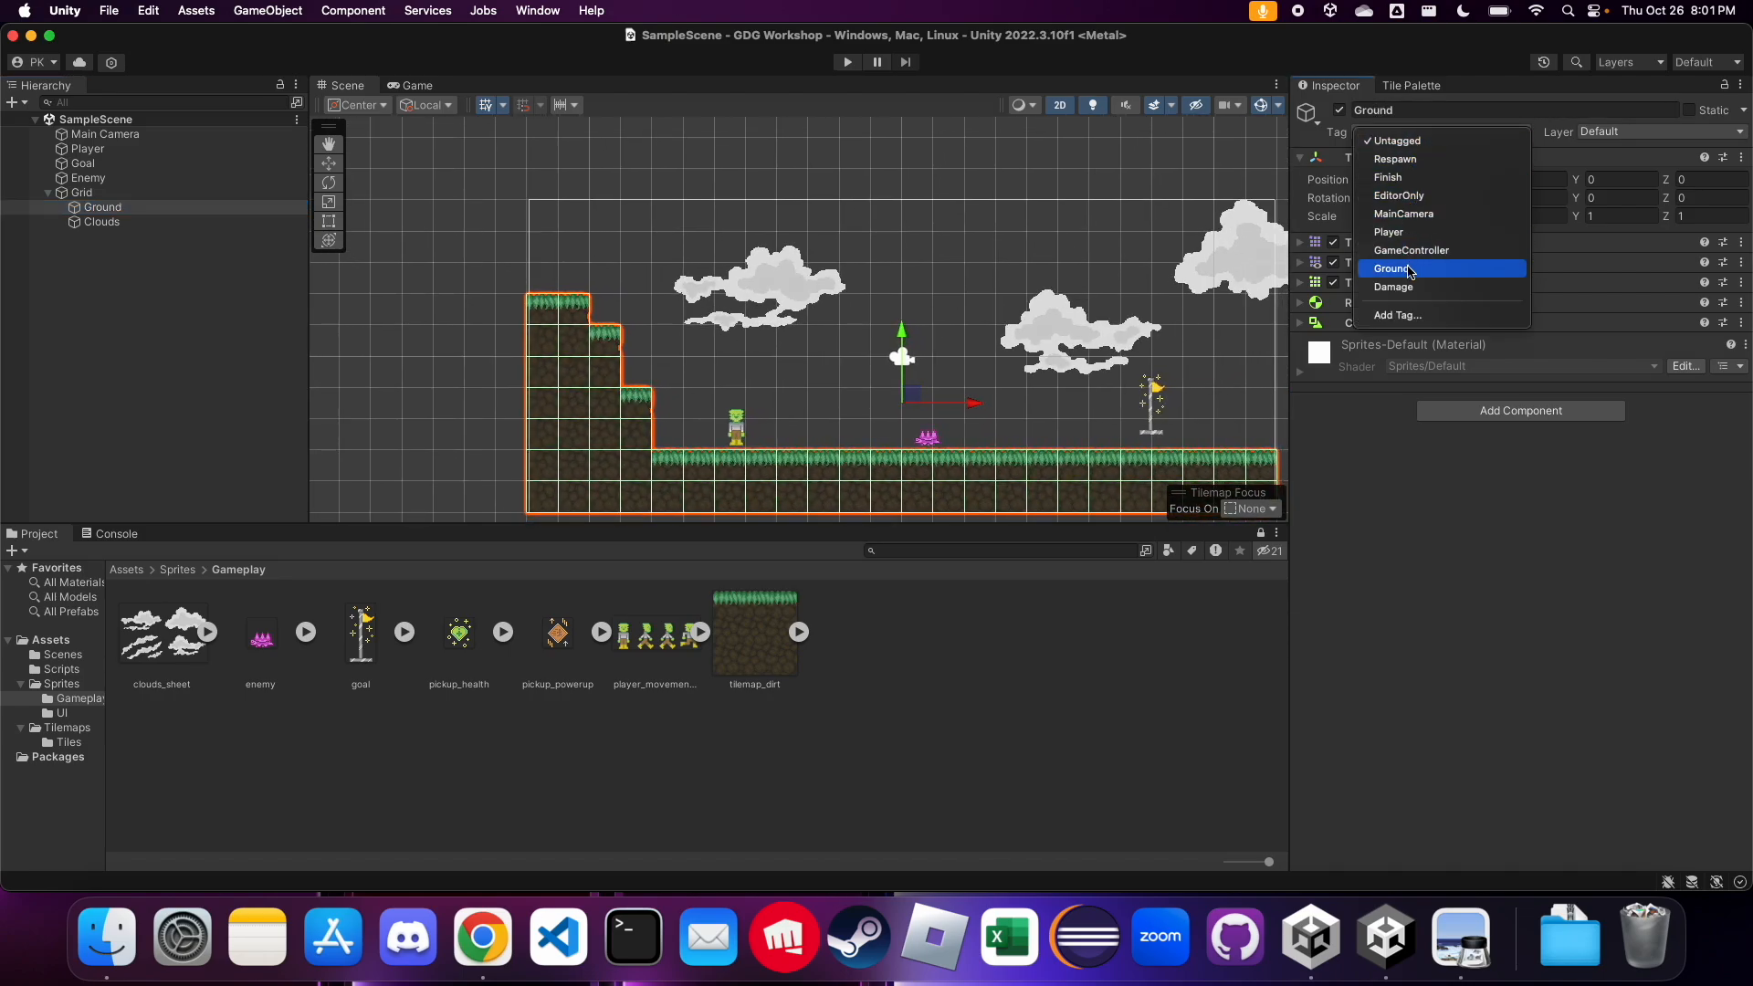
pyautogui.click(1412, 269)
# Play-test the level by walking and jumping the player around the stepped hill, with the Ground's Tilemap Collider 2D settings expanded
pyautogui.click(848, 62)
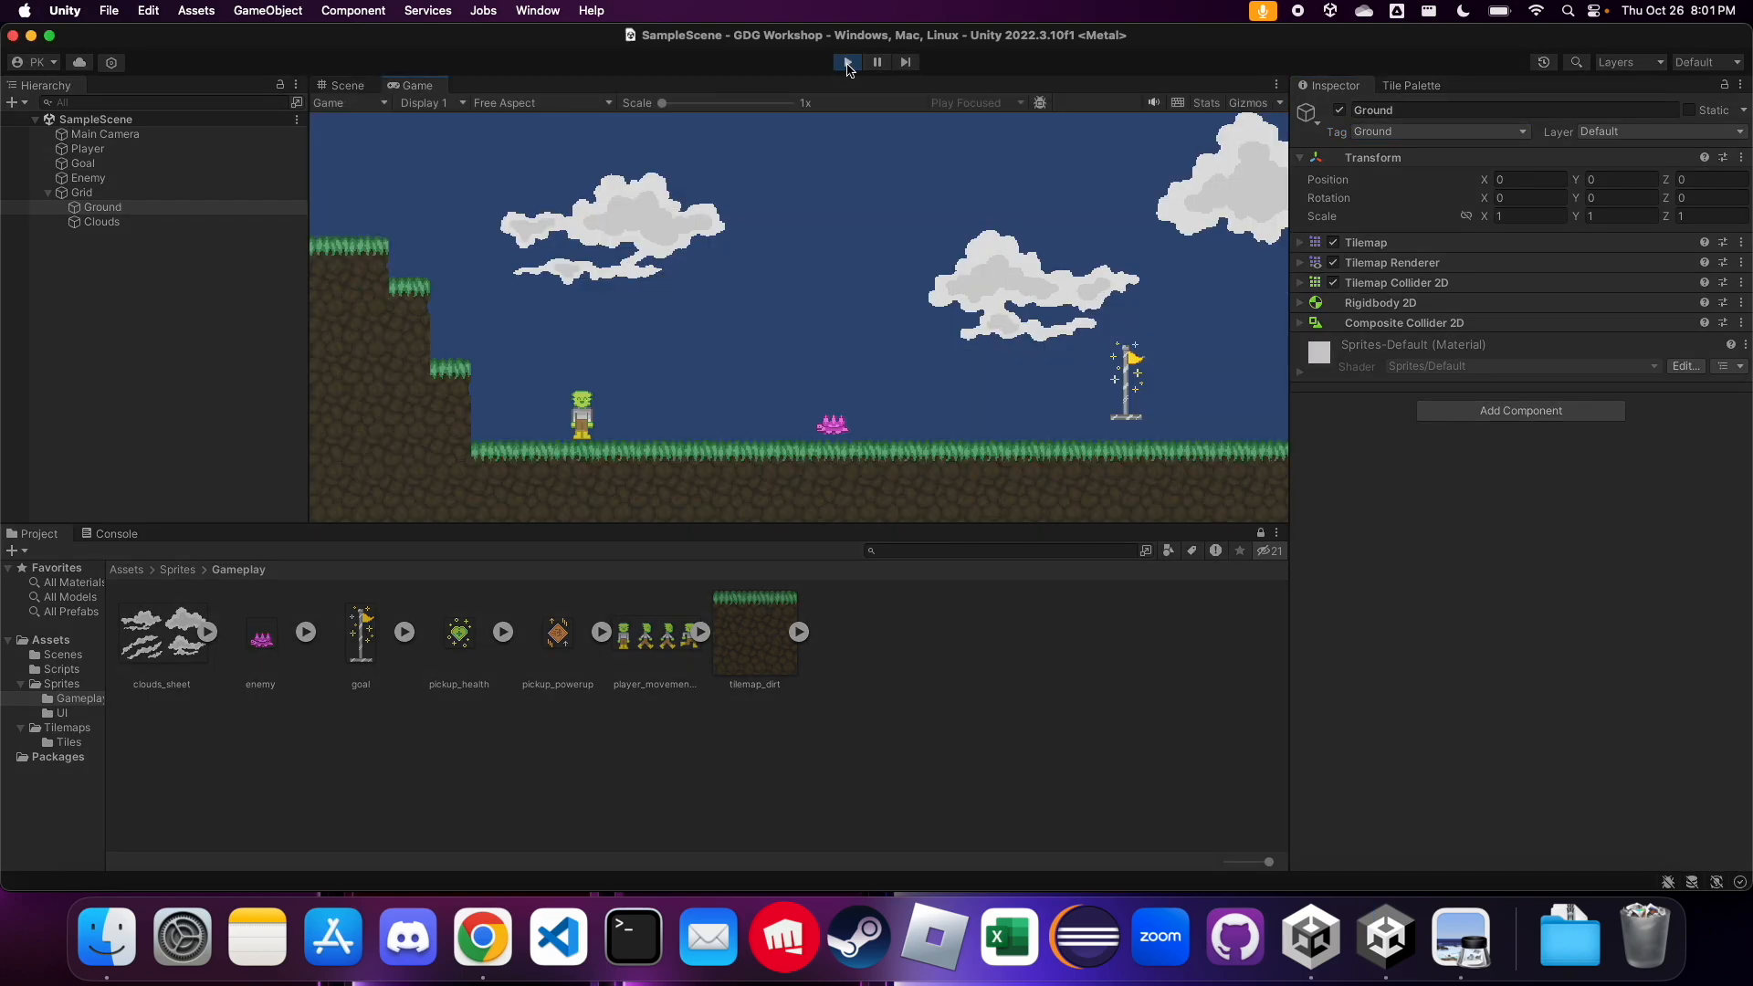
pyautogui.click(1300, 284)
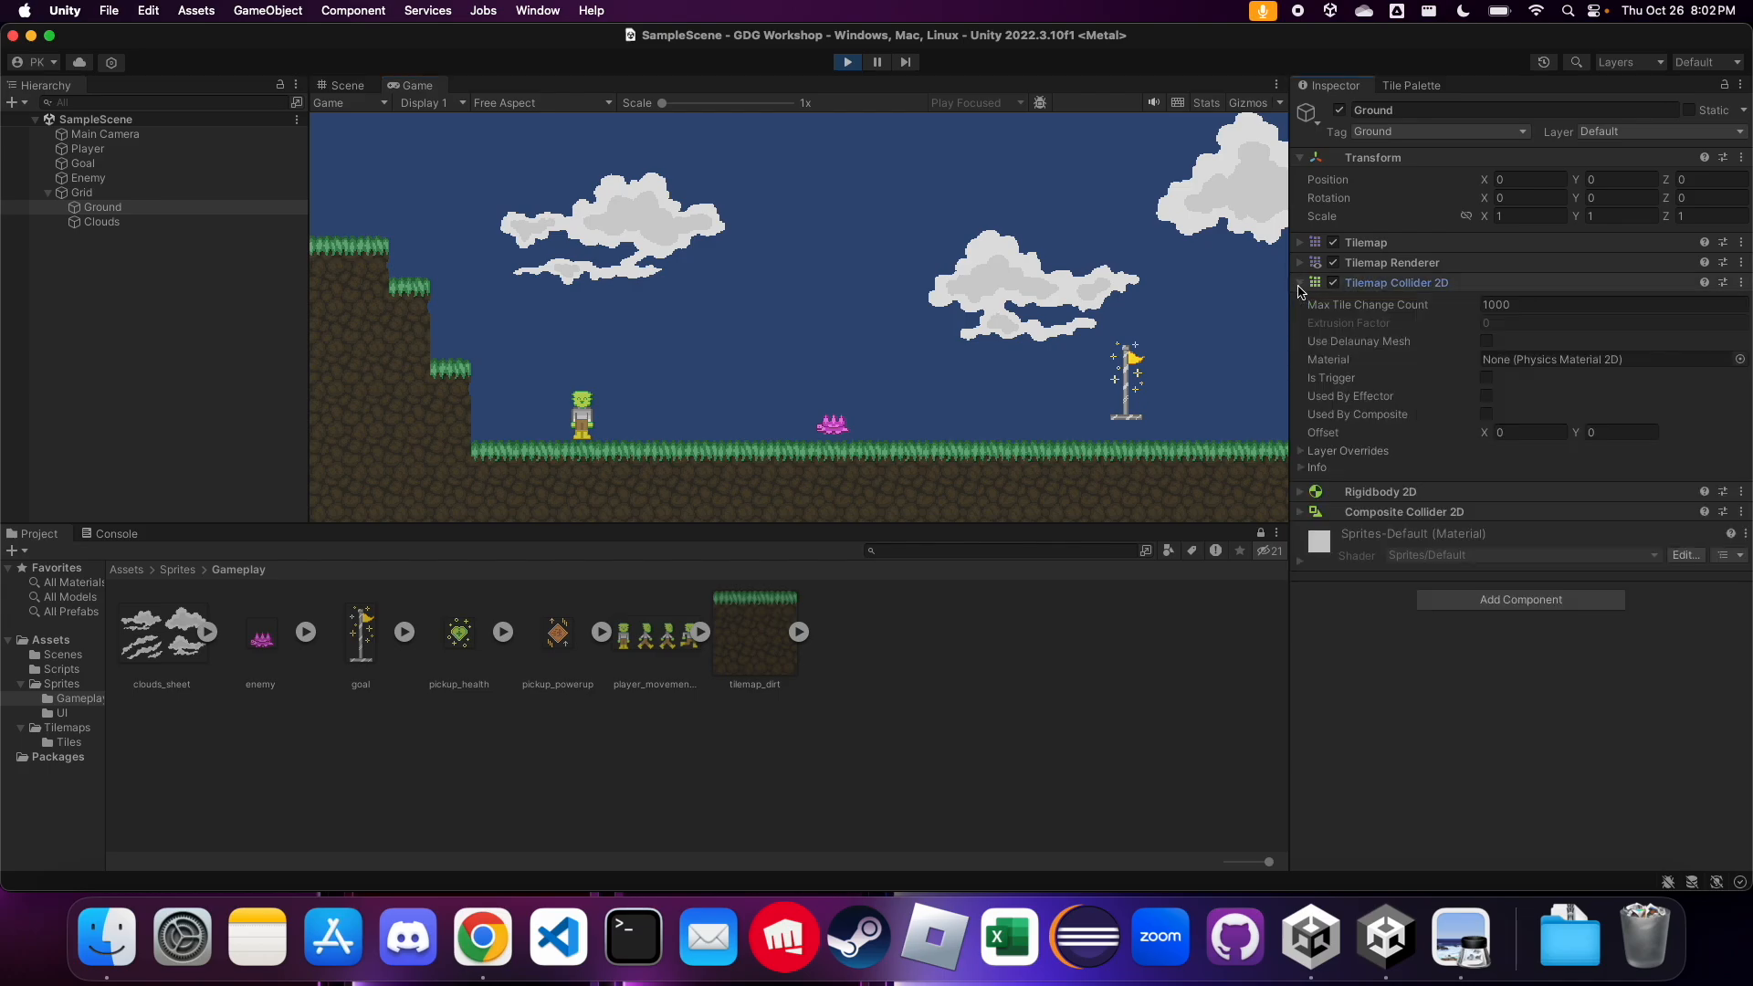
pyautogui.press('space')
pyautogui.press('Left')
pyautogui.press('Right')
pyautogui.press('space')
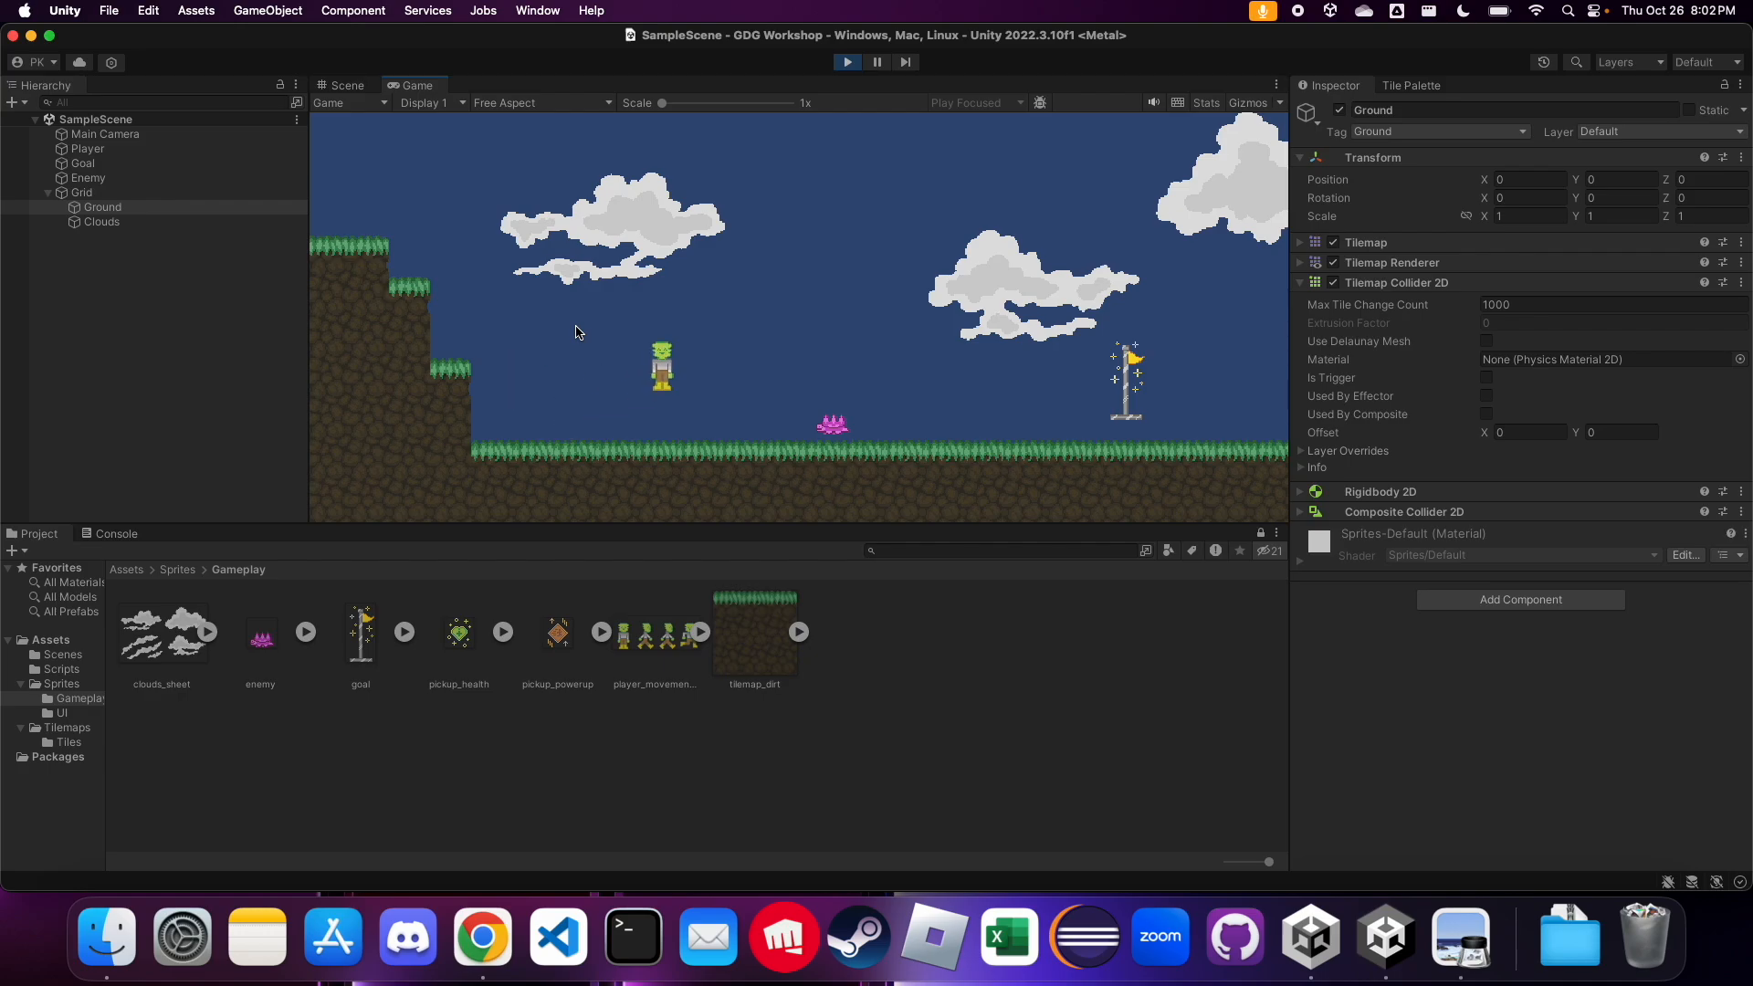
pyautogui.press('Left')
pyautogui.press('space')
pyautogui.press('space')
pyautogui.press('Left')
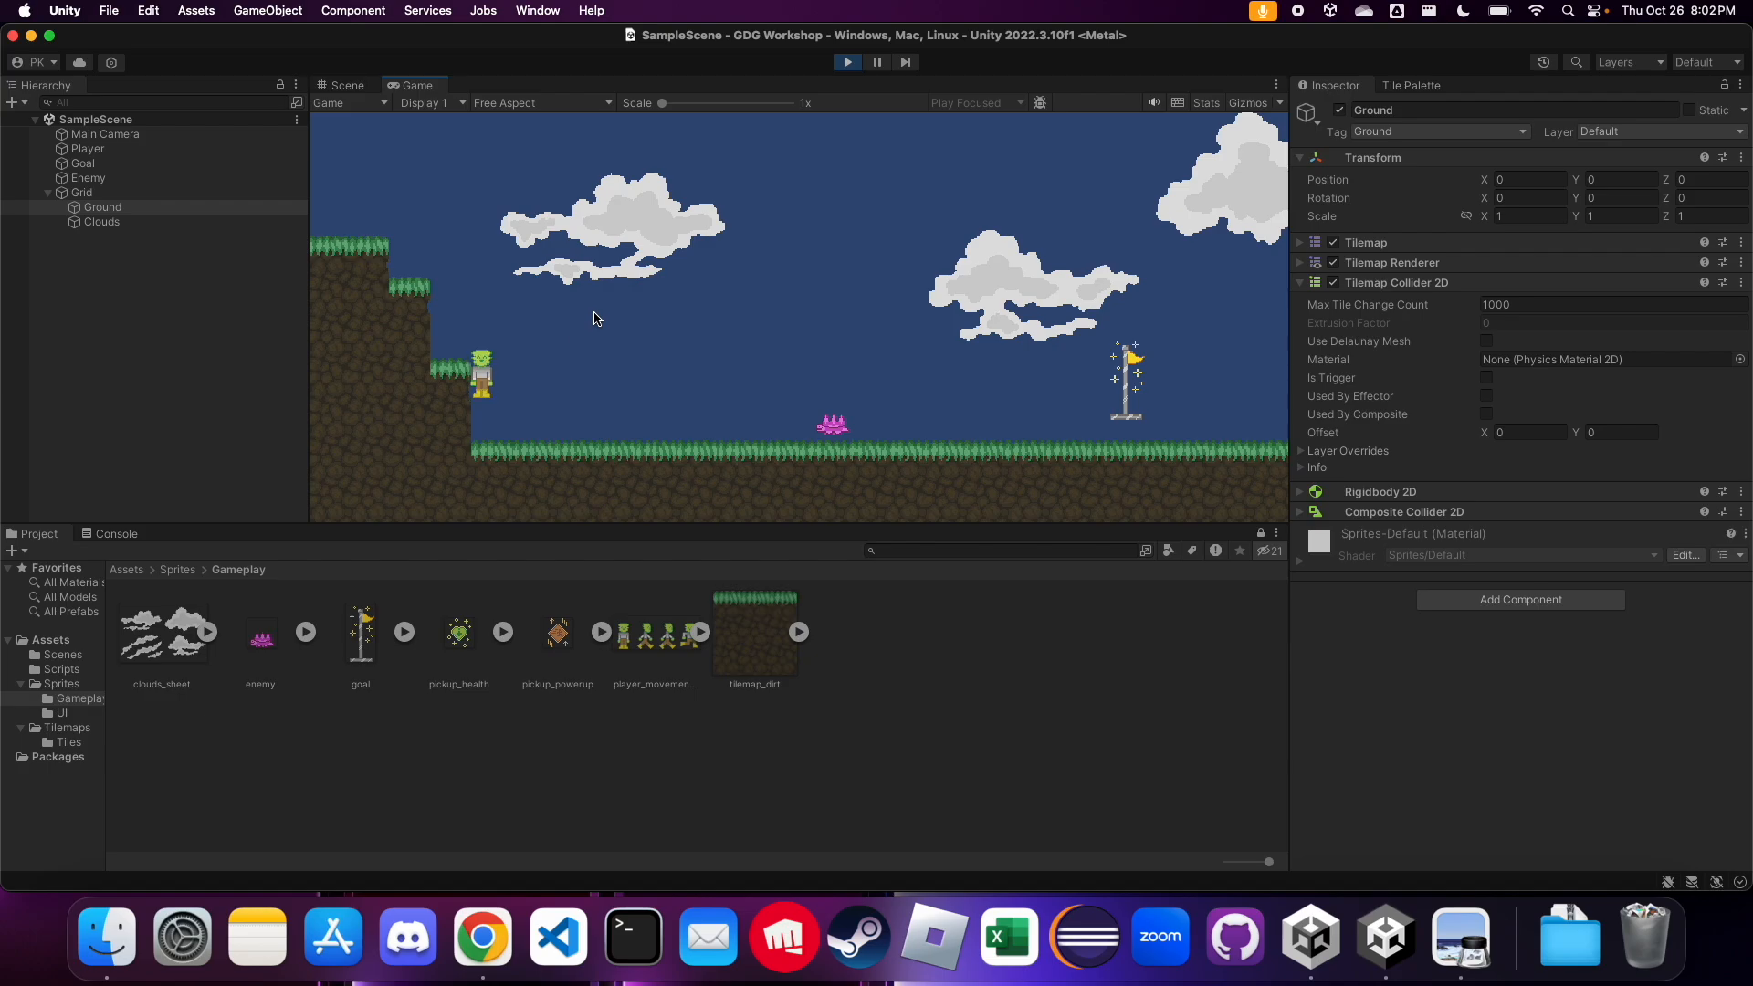
pyautogui.press('Right')
pyautogui.click(848, 66)
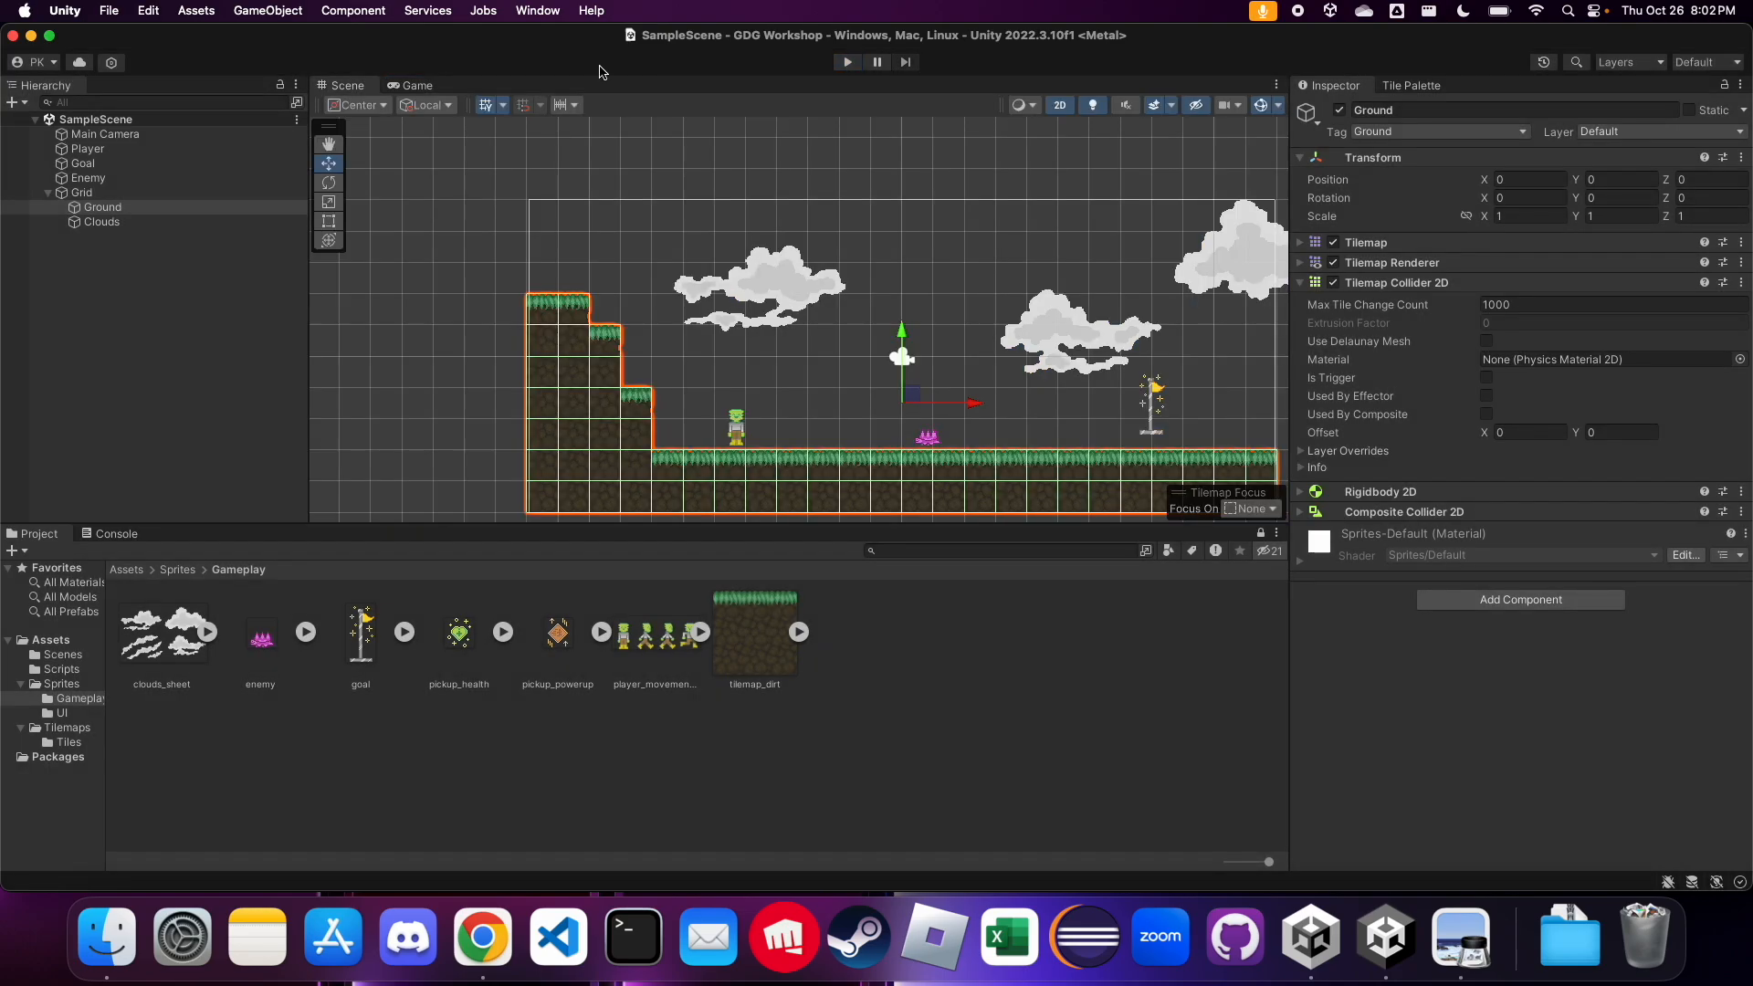
# Enable Used By Composite on the Ground's Tilemap Collider 2D, comparing the collider outlines with the option on and off
pyautogui.scroll(5, 534, 419)
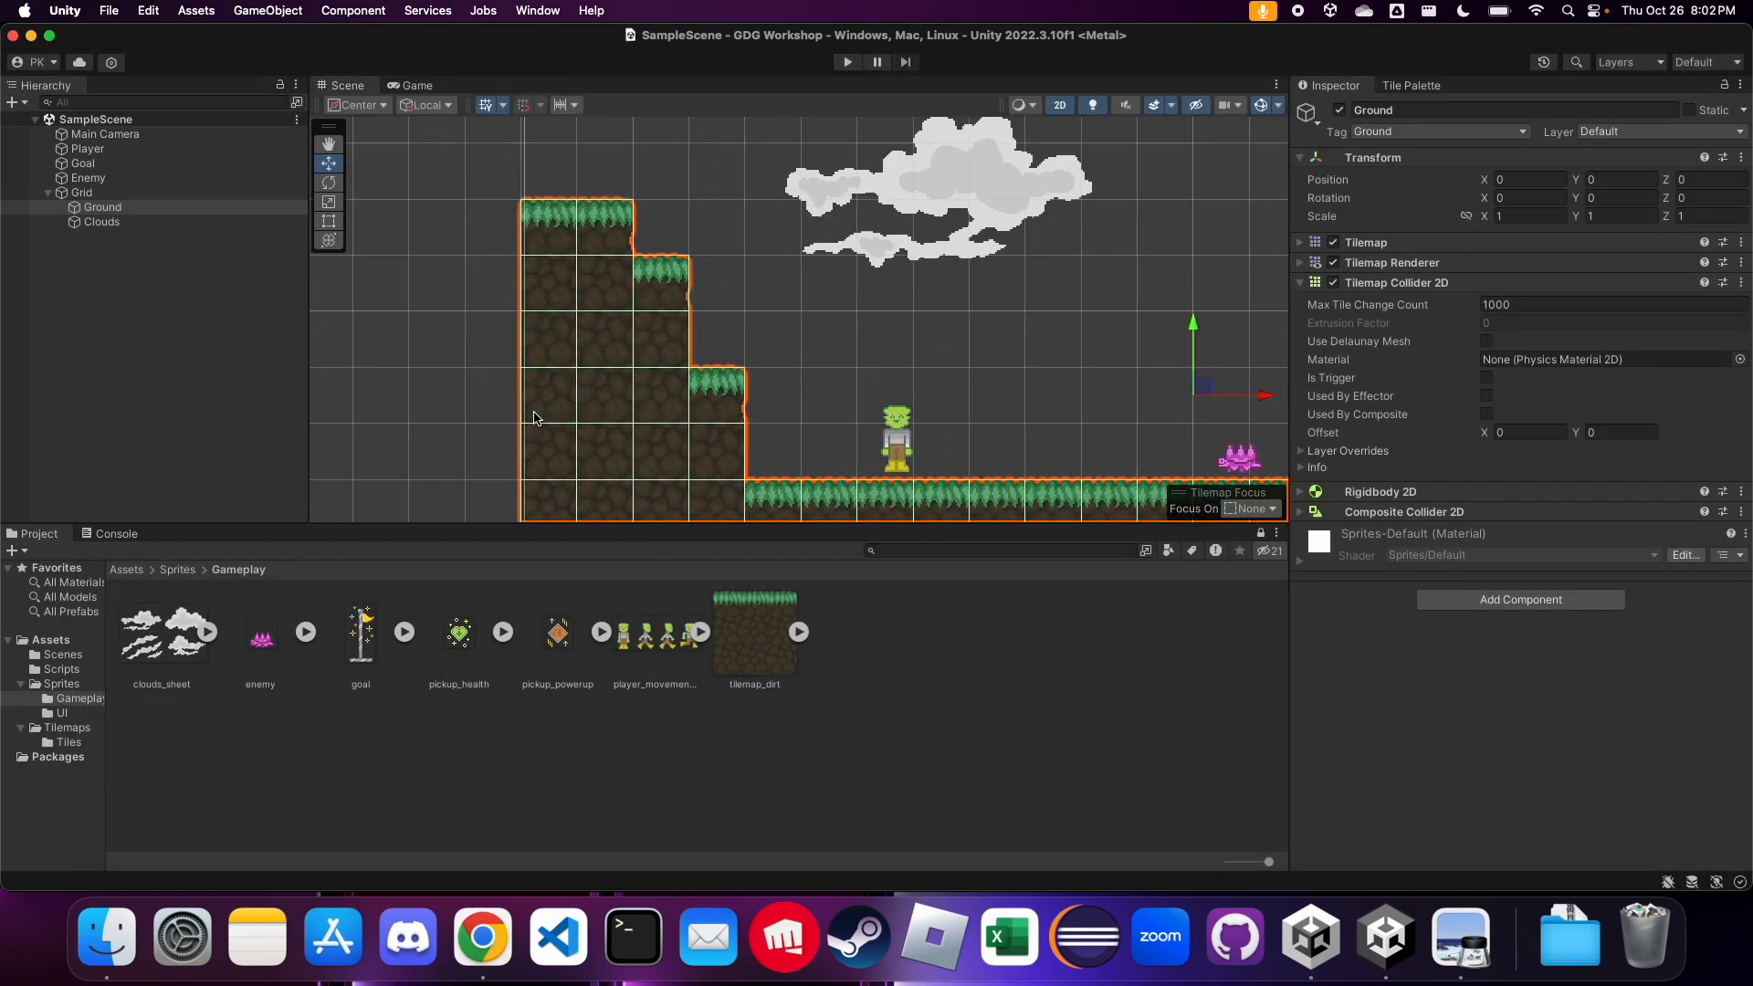
pyautogui.click(1486, 415)
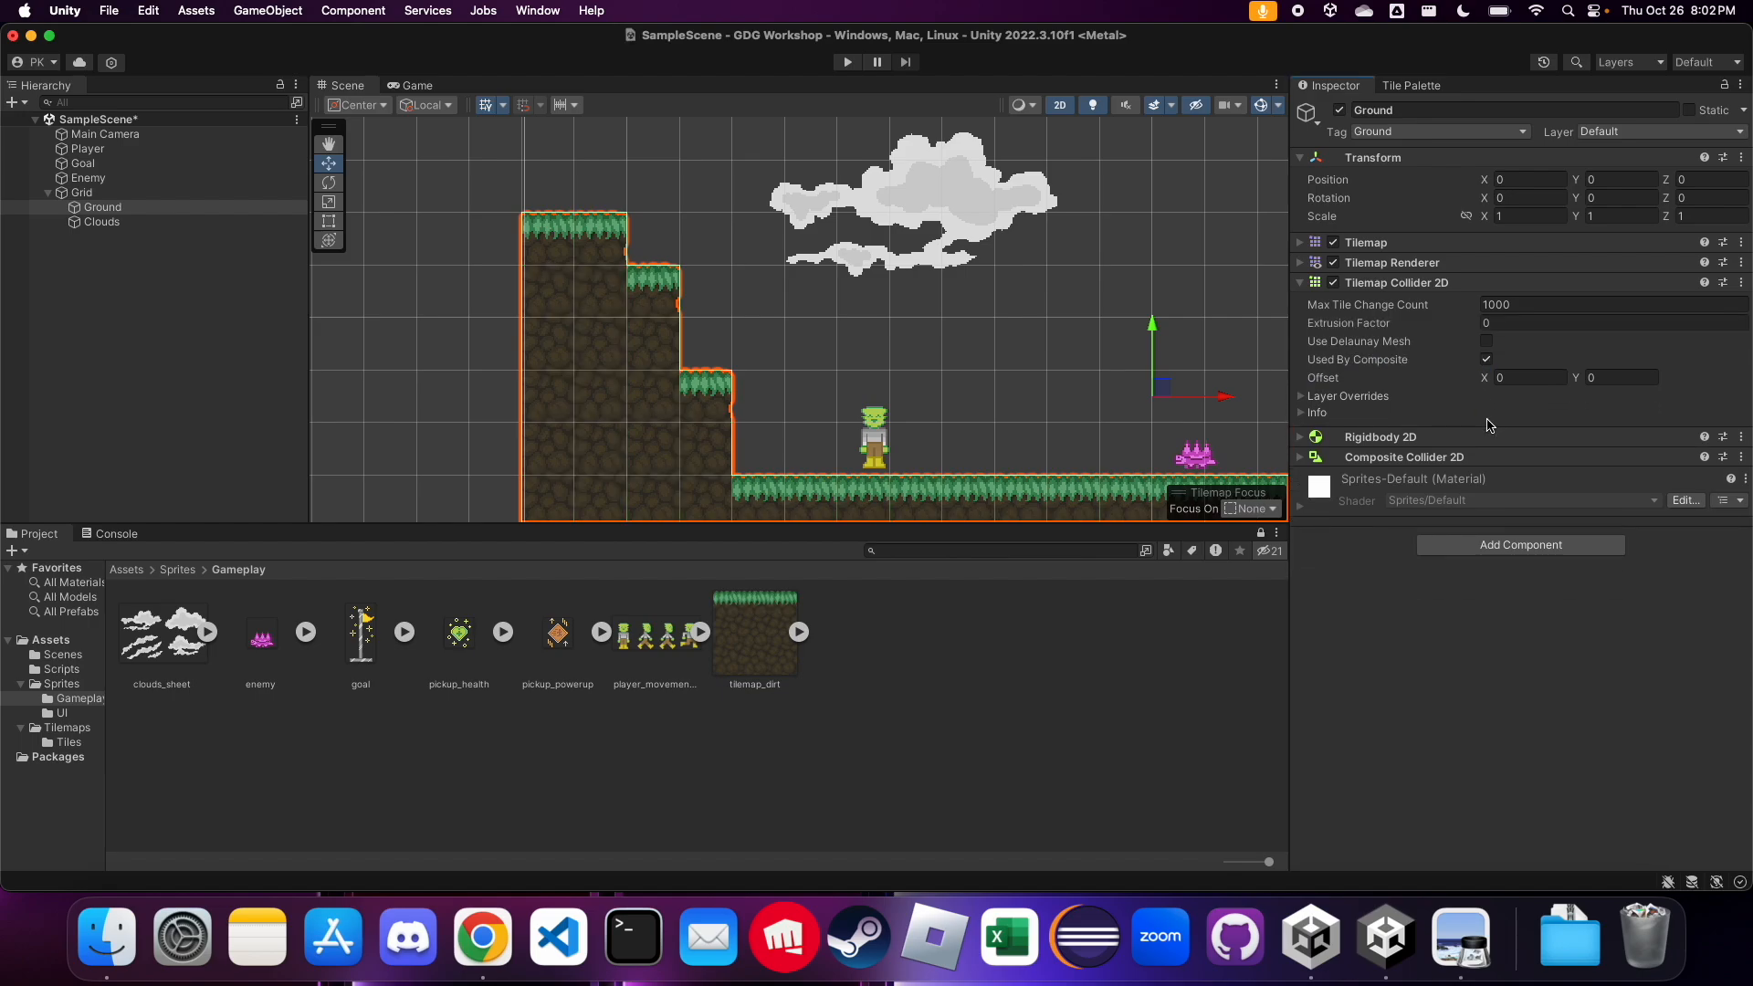
pyautogui.click(1487, 359)
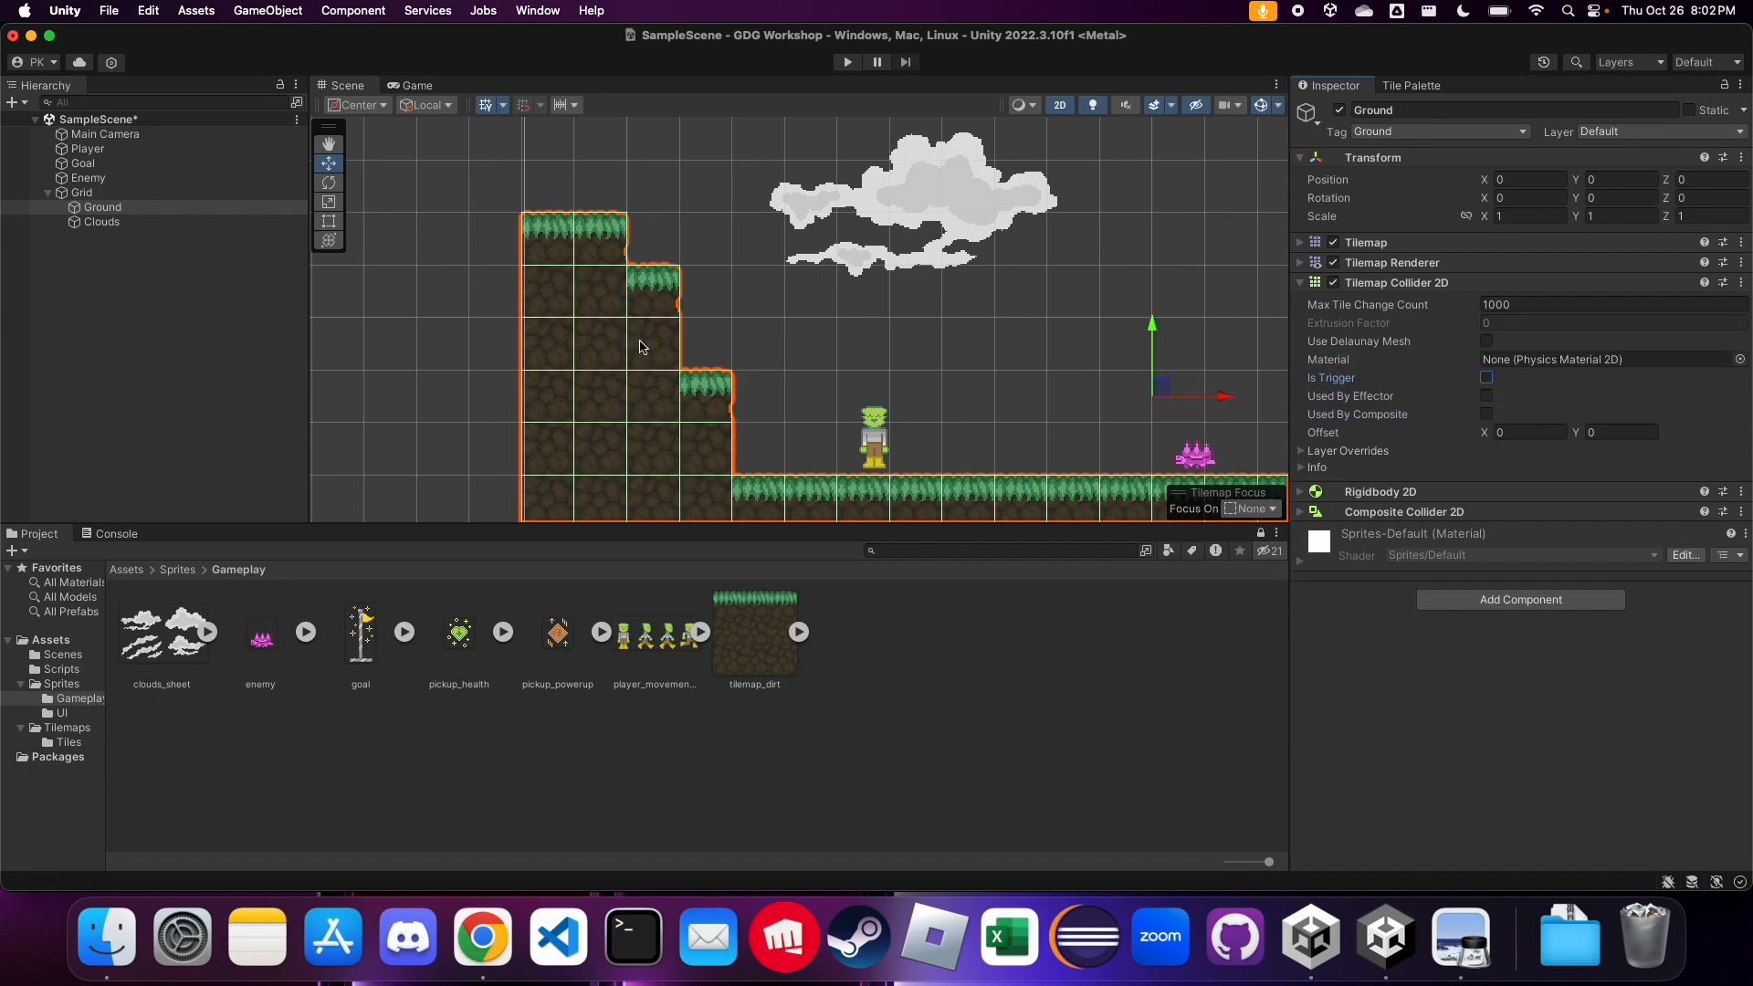
pyautogui.click(1487, 415)
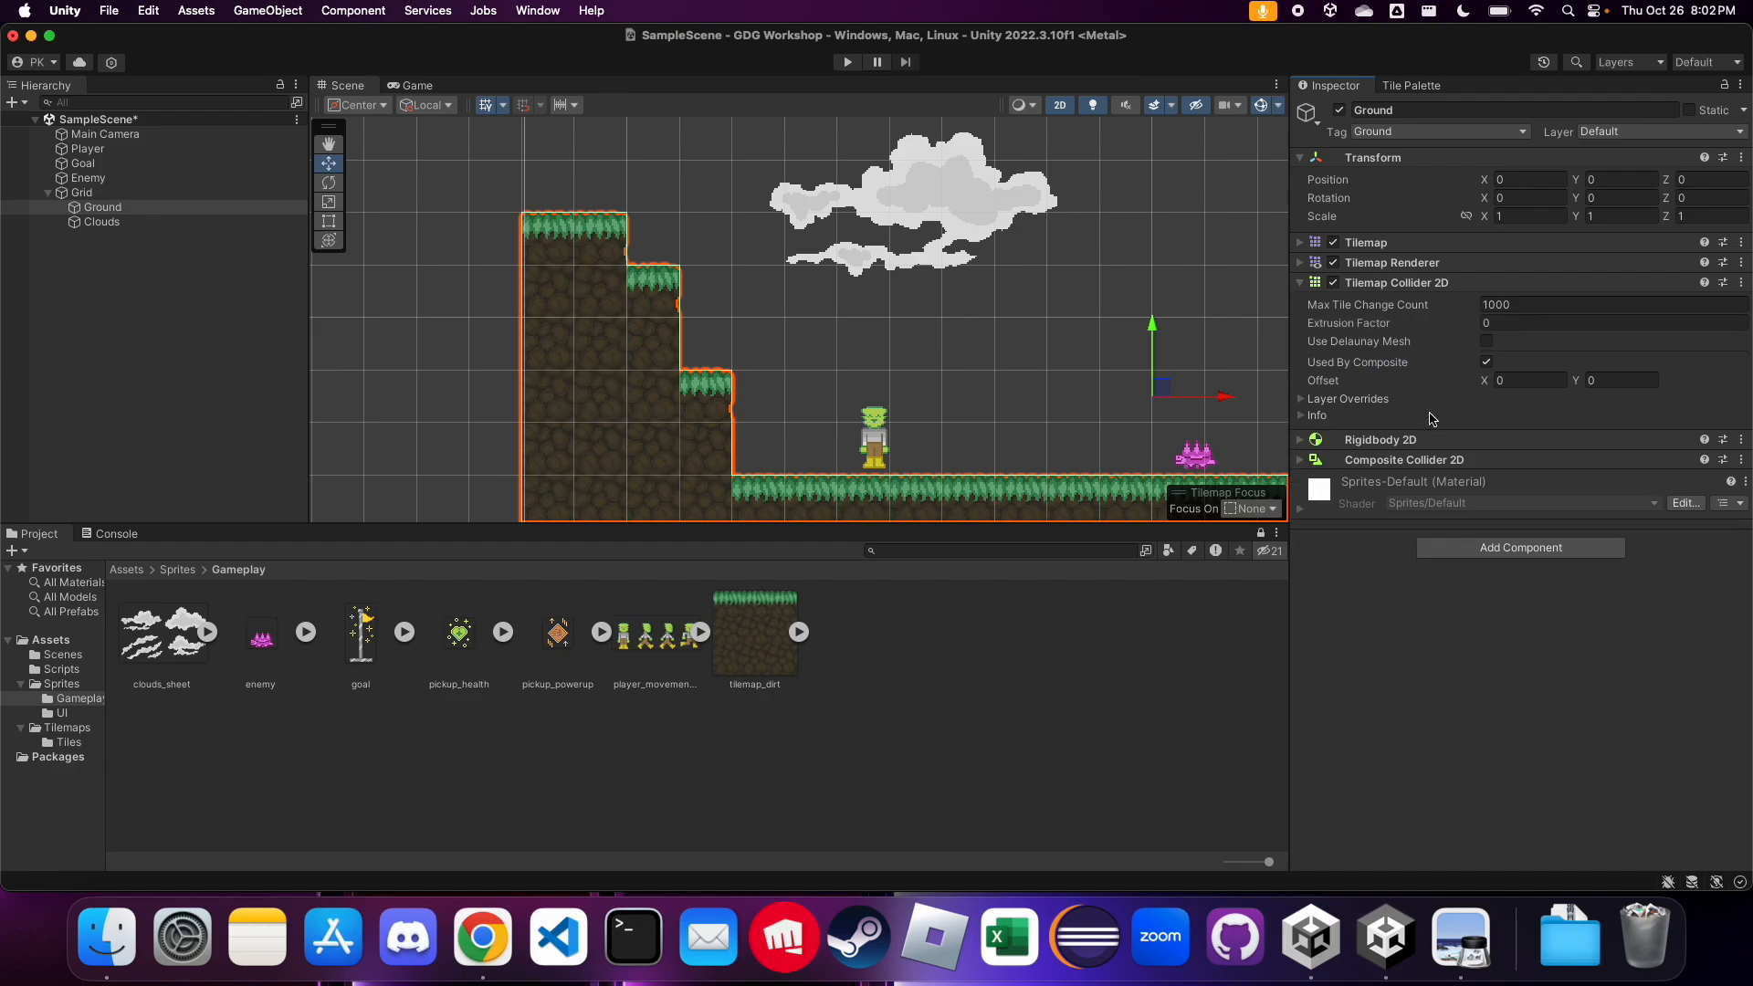
pyautogui.scroll(3, 383, 361)
pyautogui.scroll(-5, 381, 359)
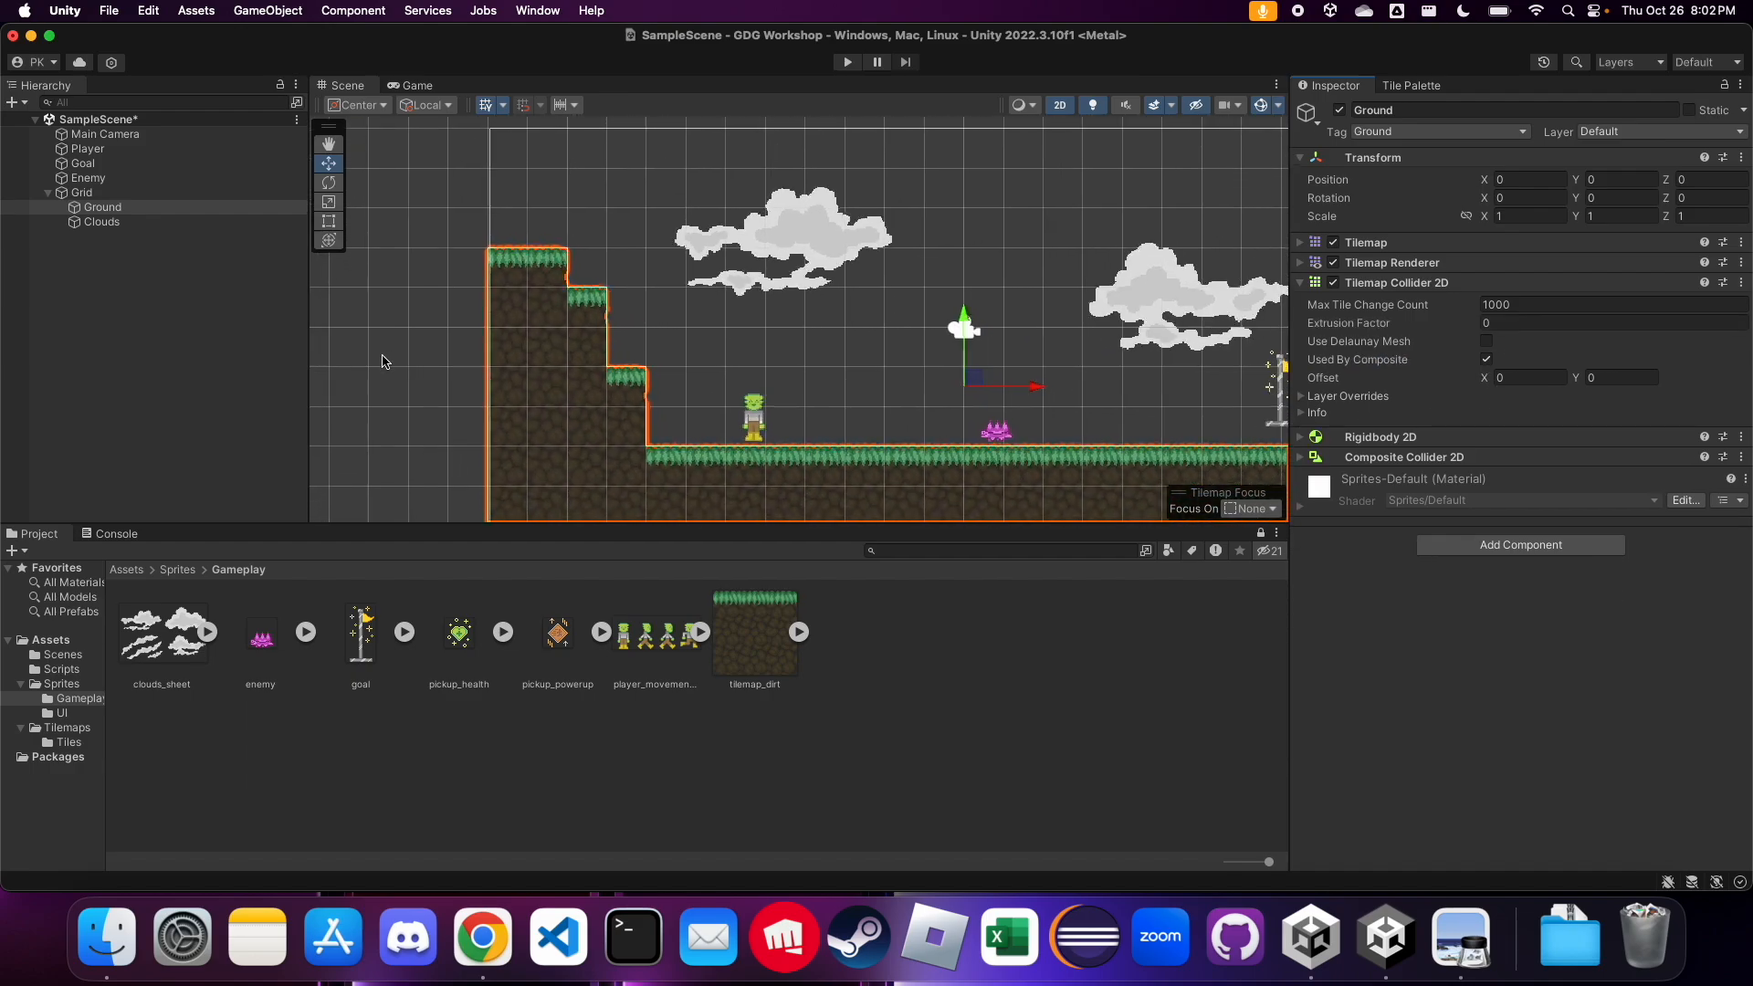
pyautogui.scroll(-1, 360, 418)
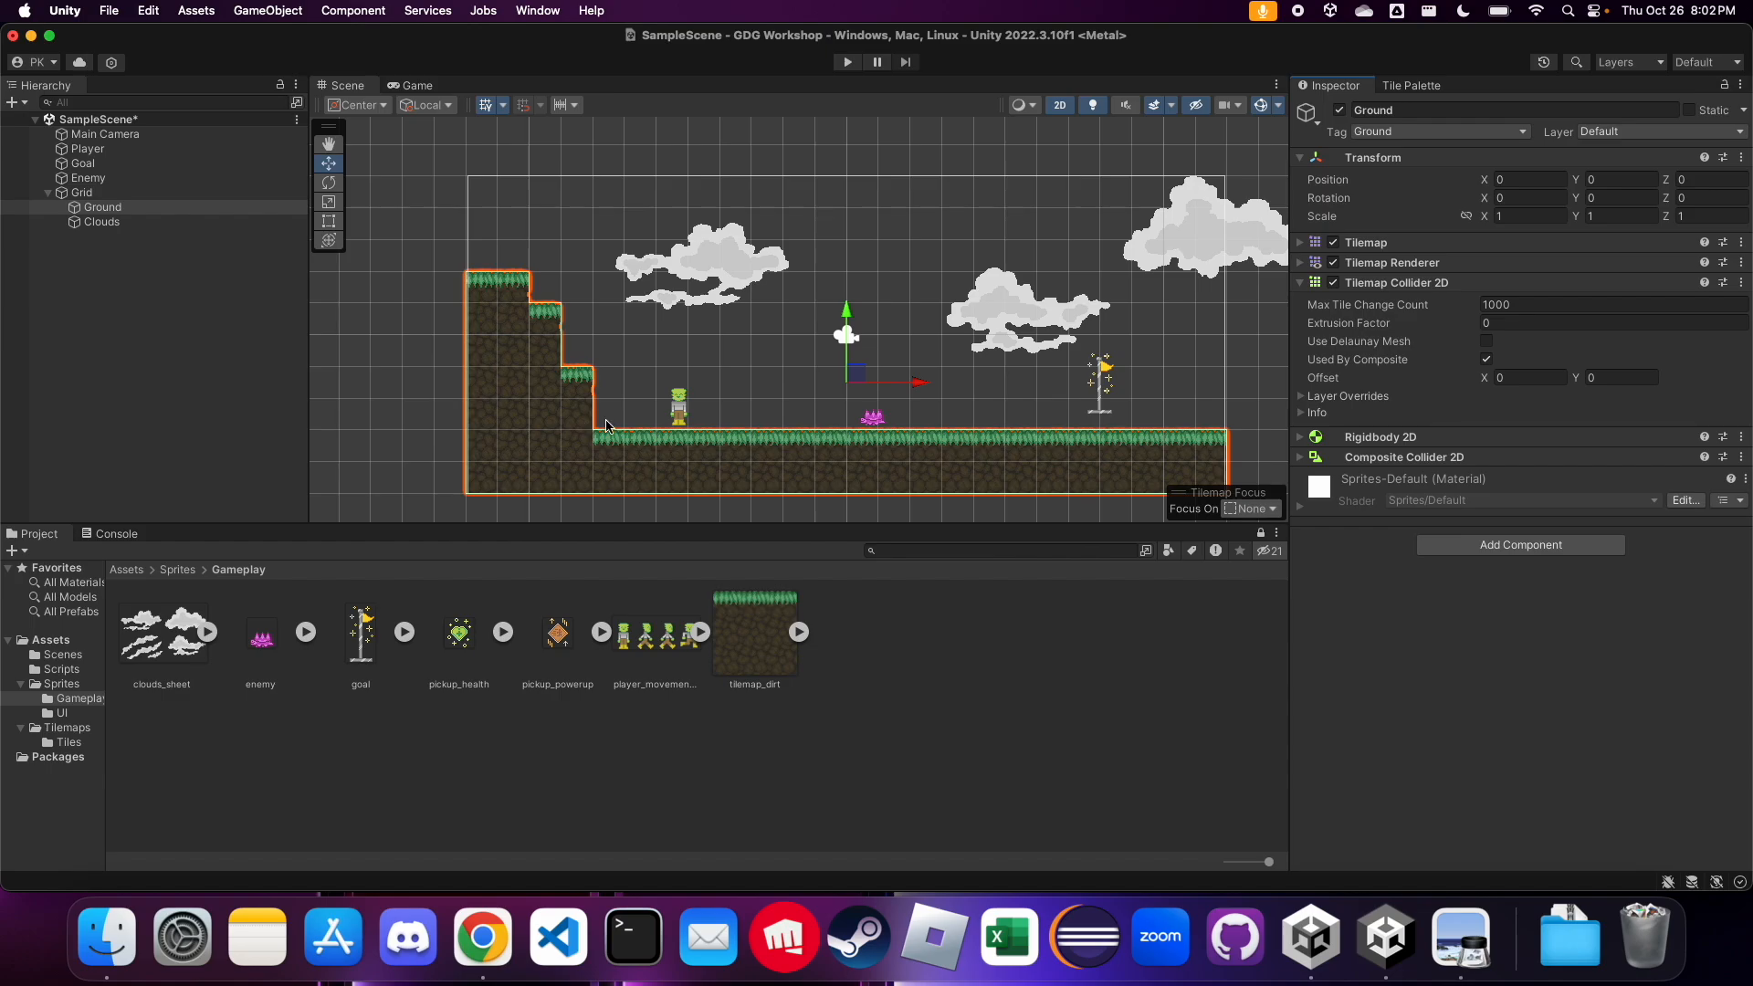
# Collapse the Tilemap Collider 2D settings and check the Ground tilemap's outline and components with it selected and deselected
pyautogui.click(1308, 283)
pyautogui.click(219, 335)
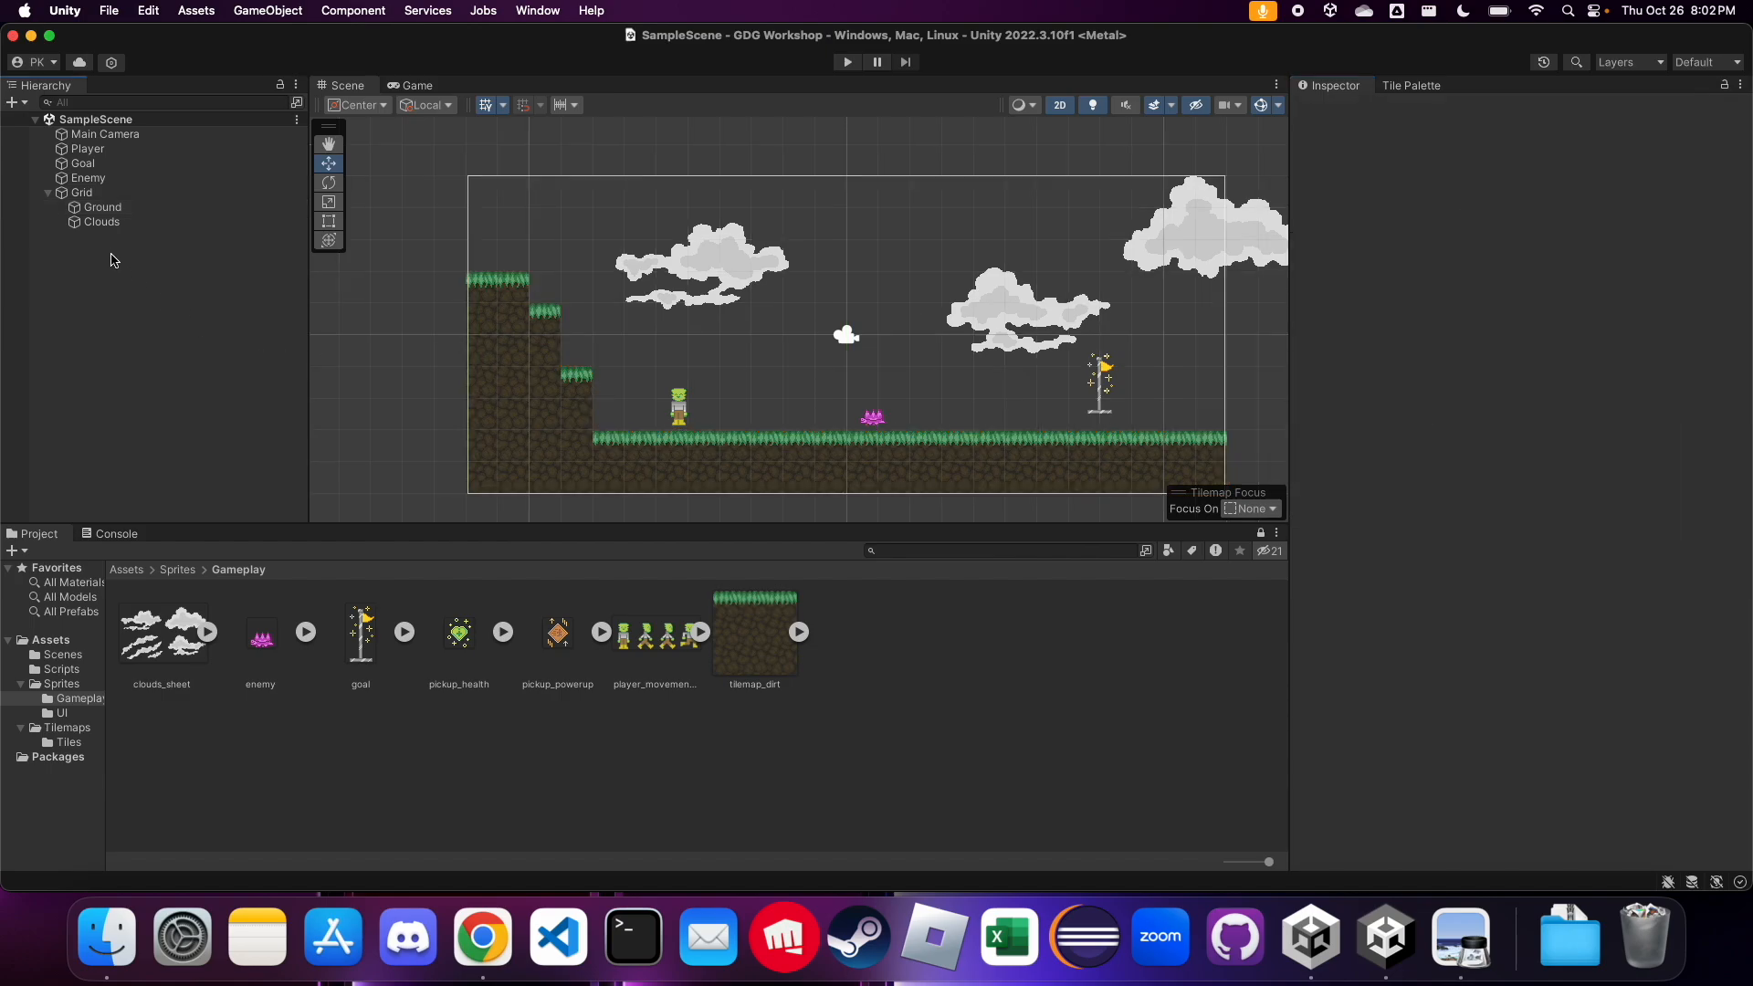
pyautogui.click(101, 208)
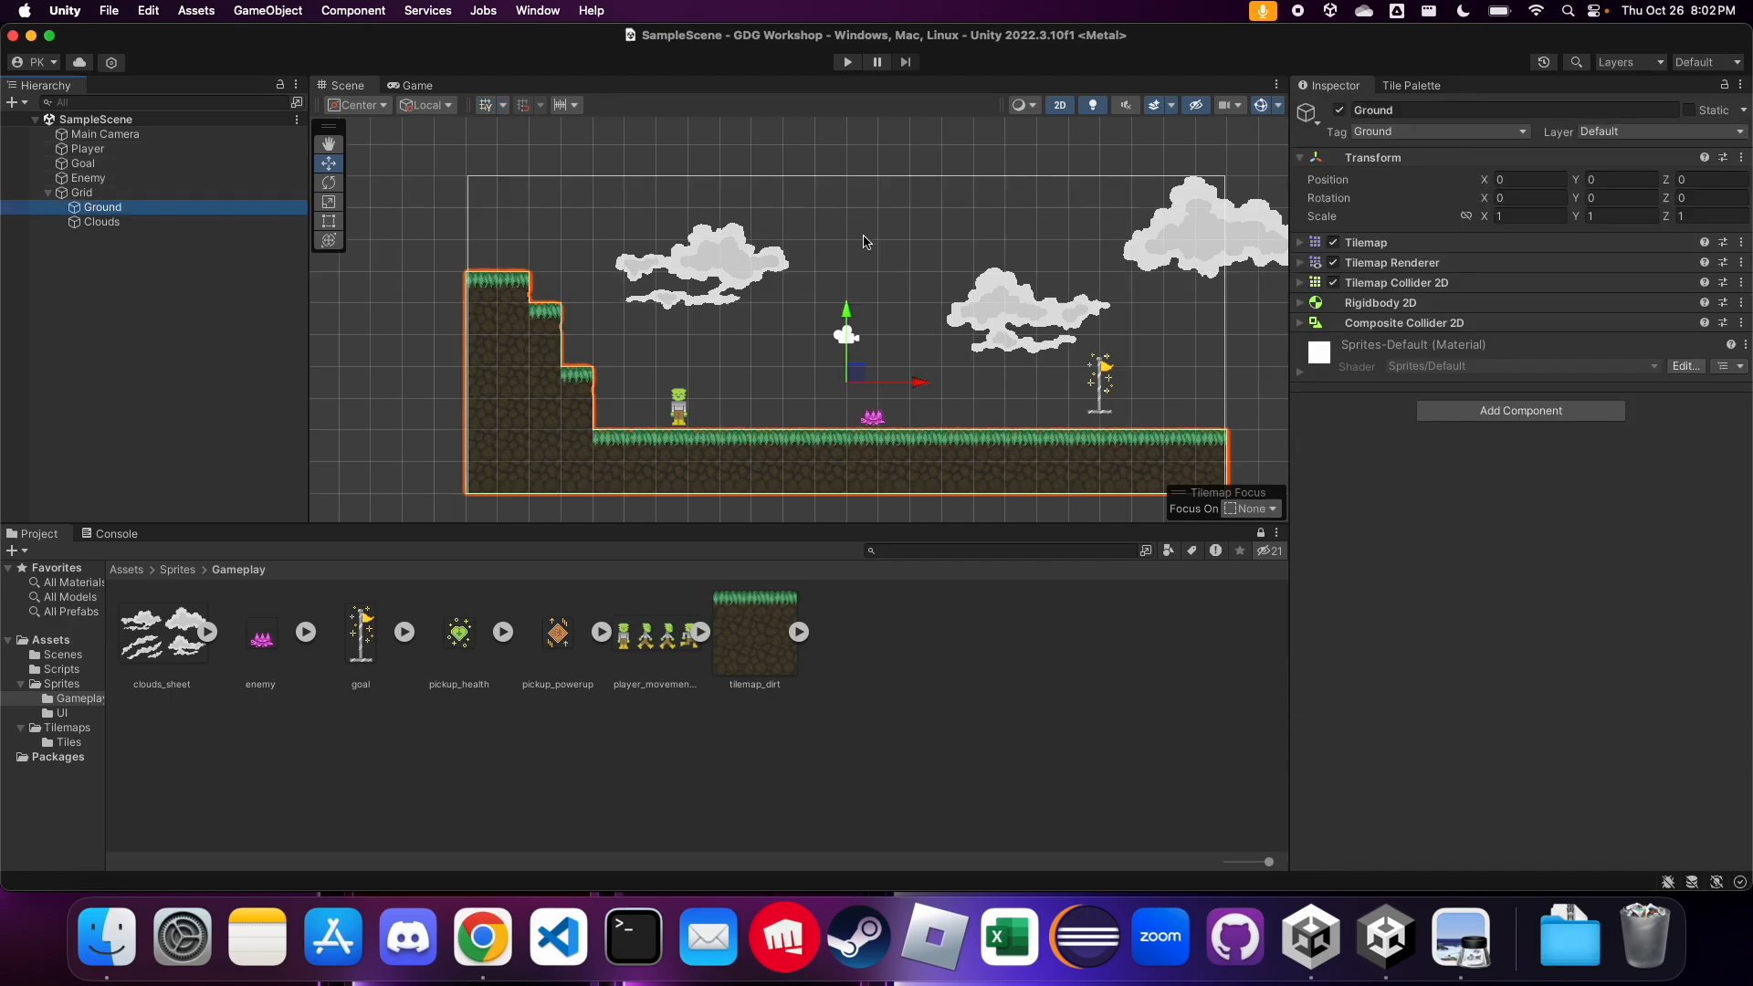
pyautogui.click(388, 347)
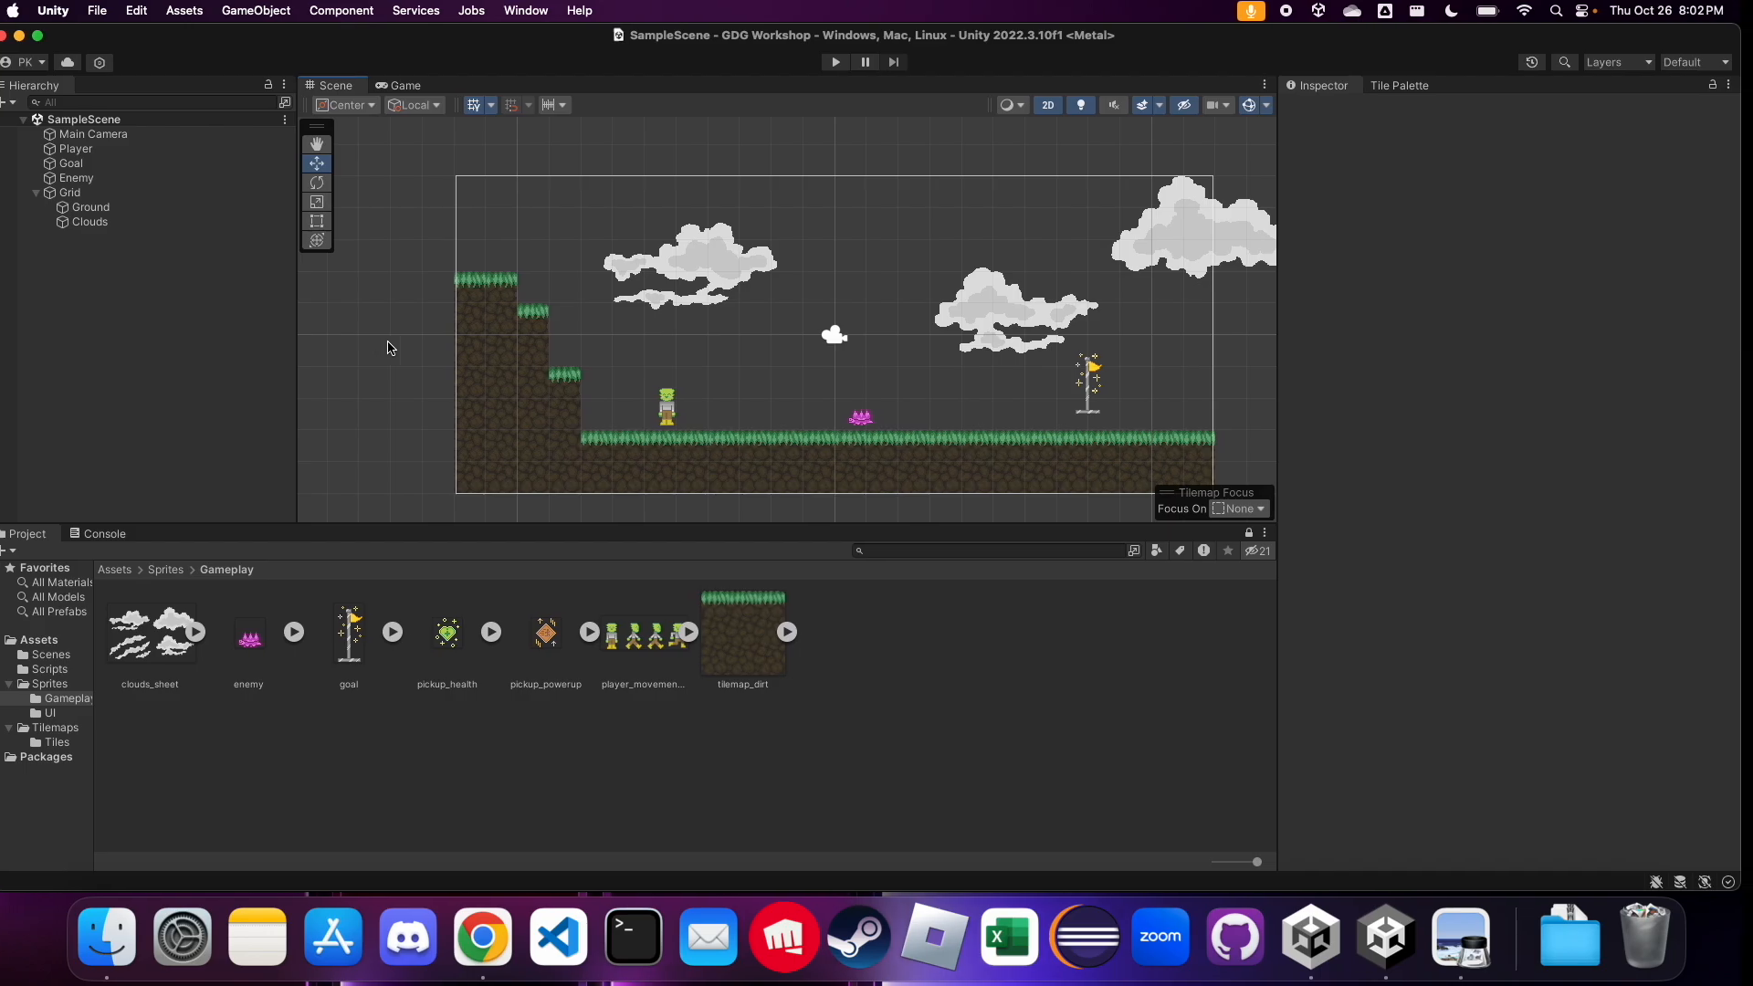
pyautogui.hotkey('ctrl', 'Left')
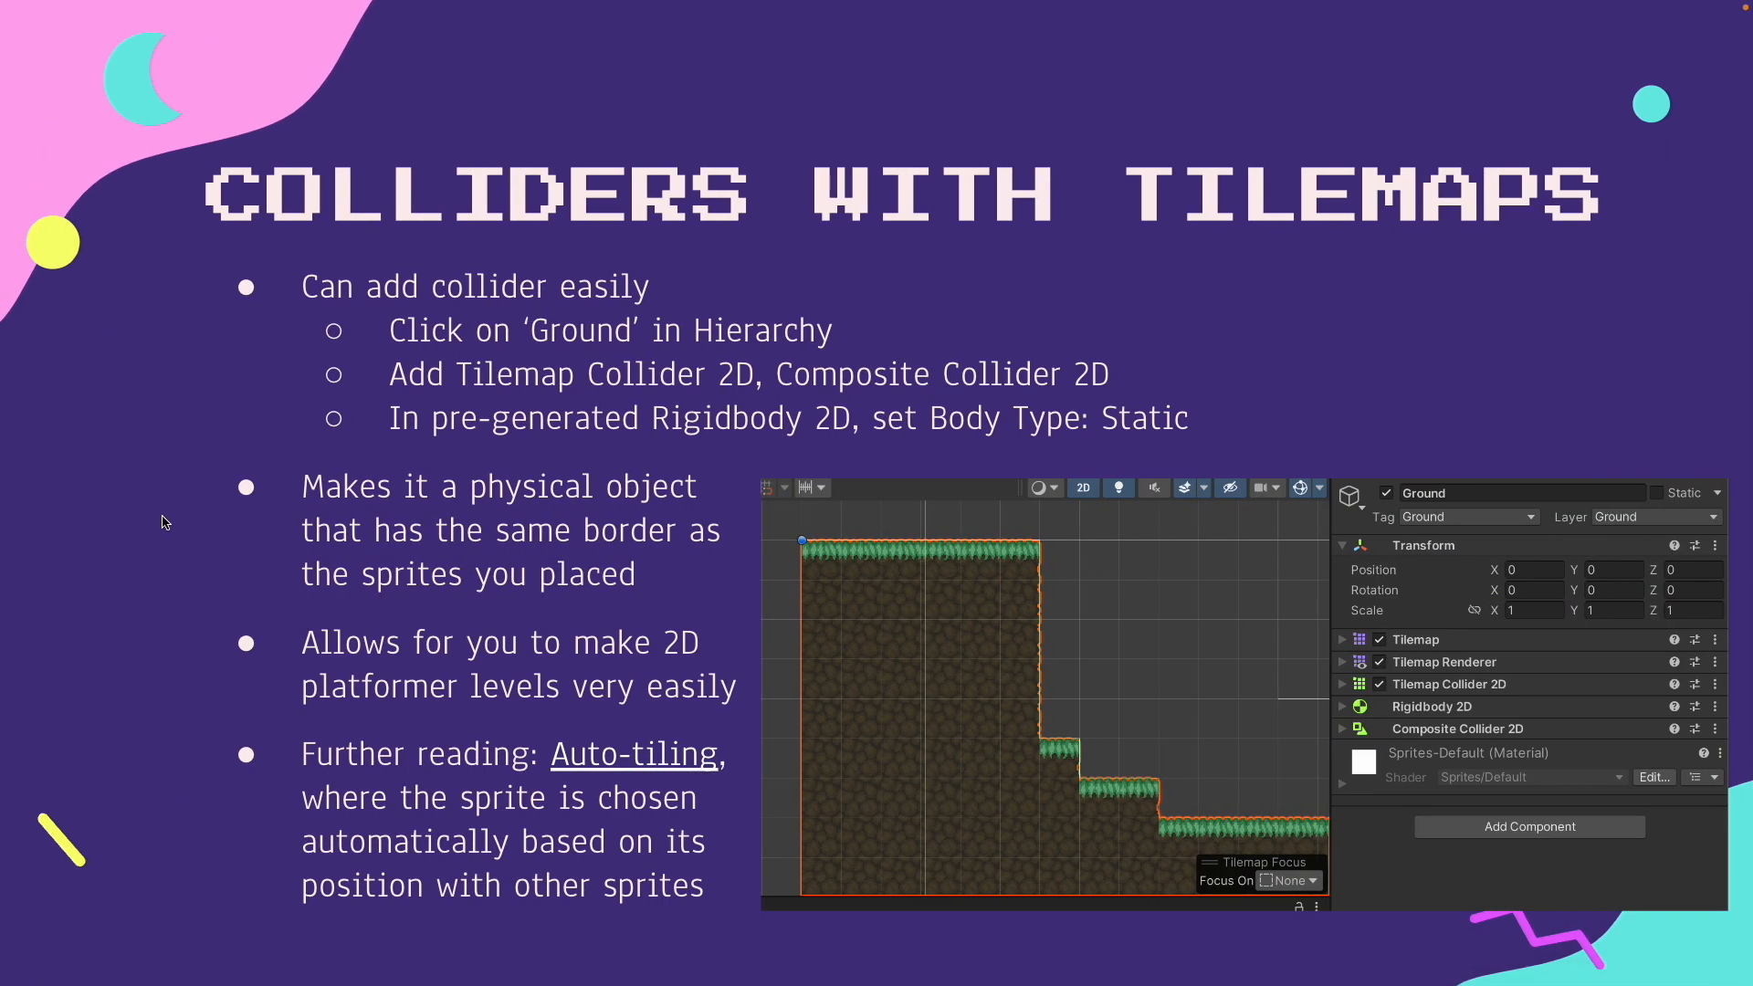
pyautogui.press('Right')
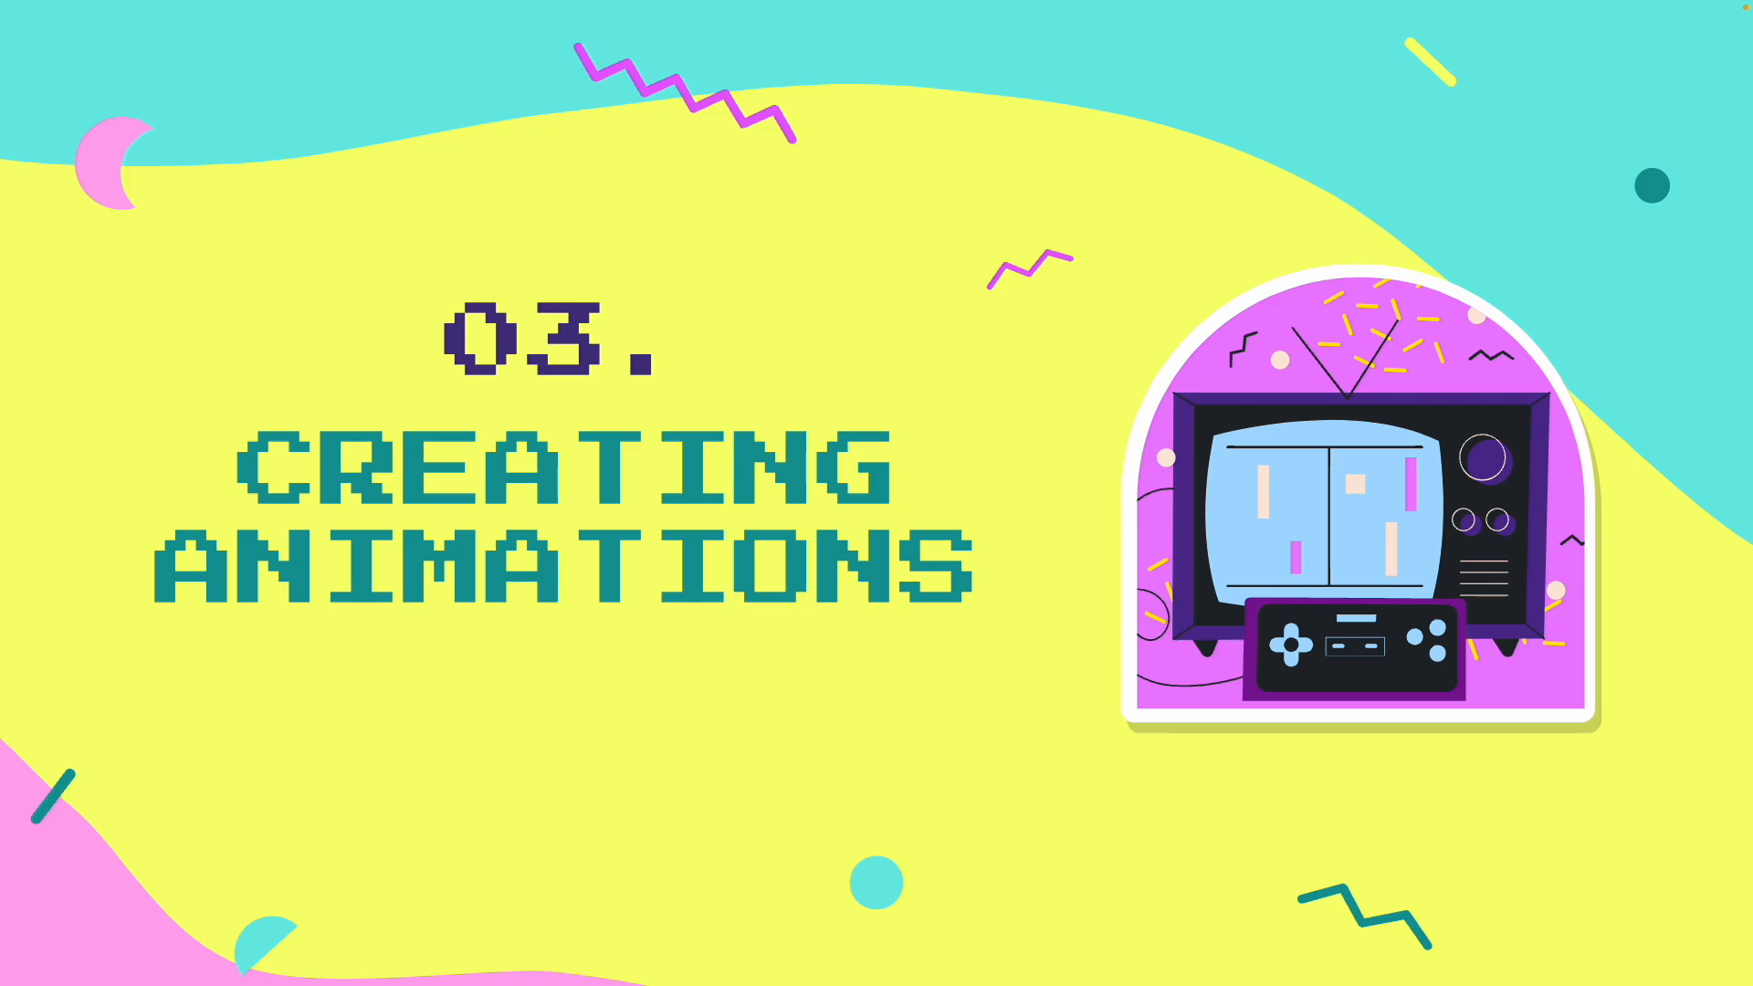
pyautogui.press('Right')
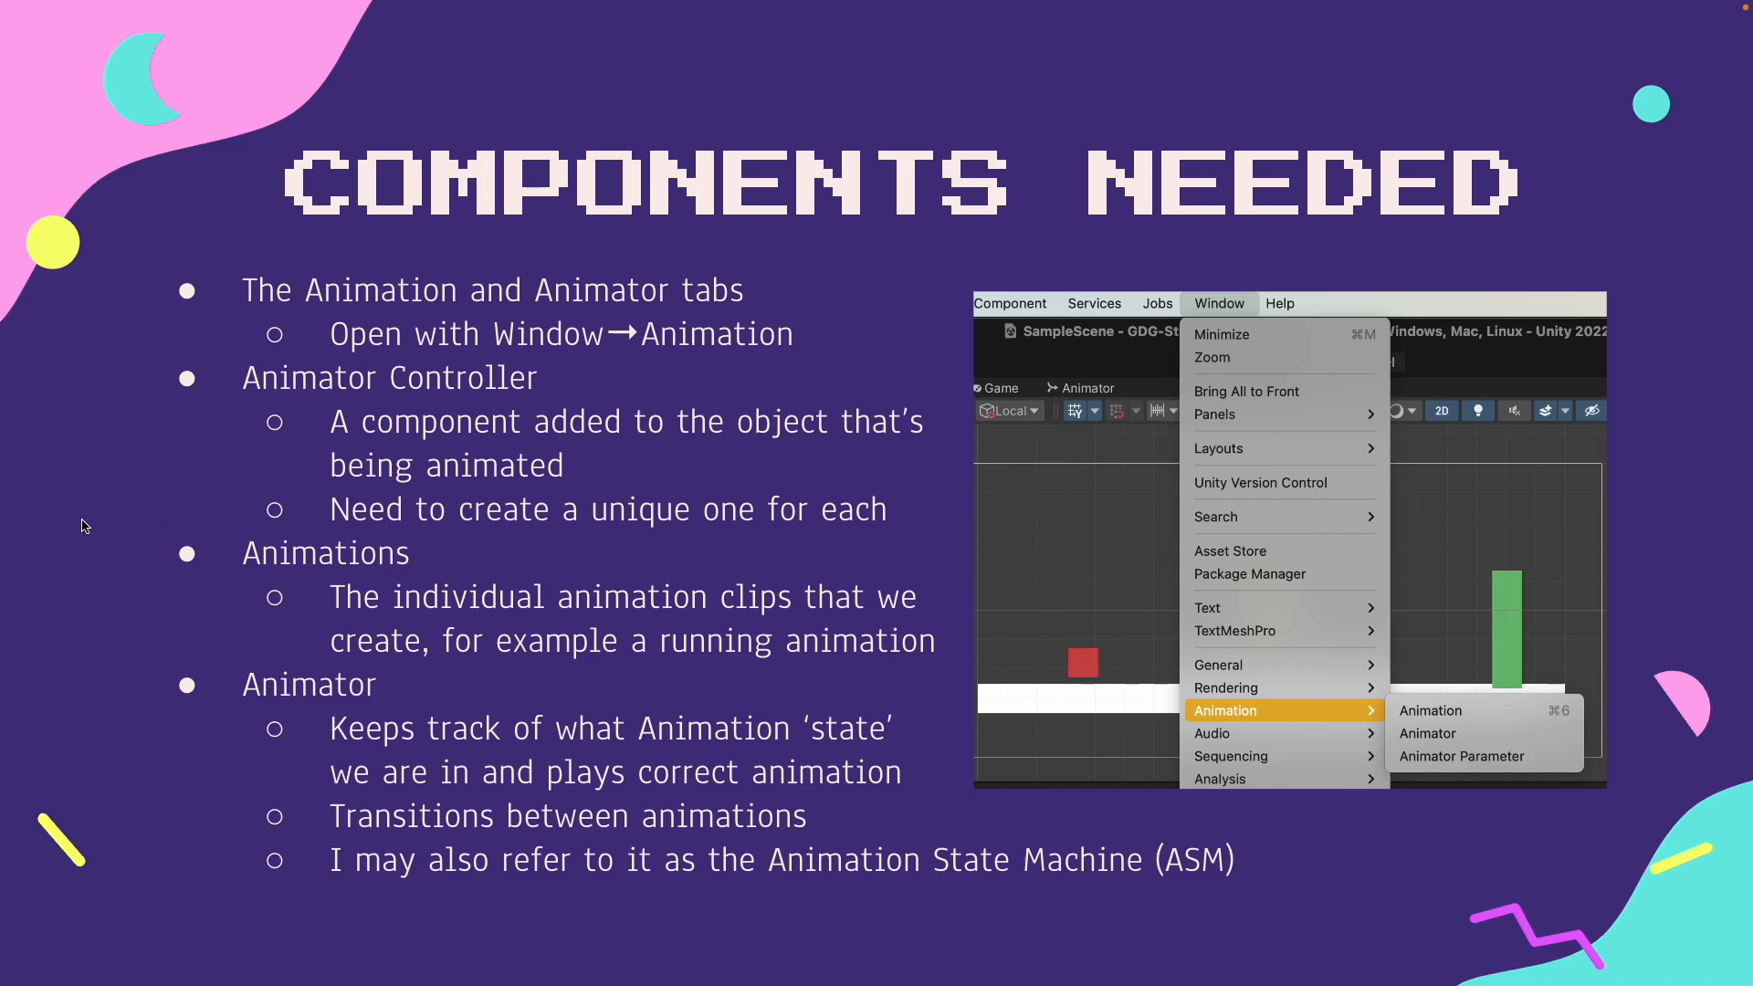
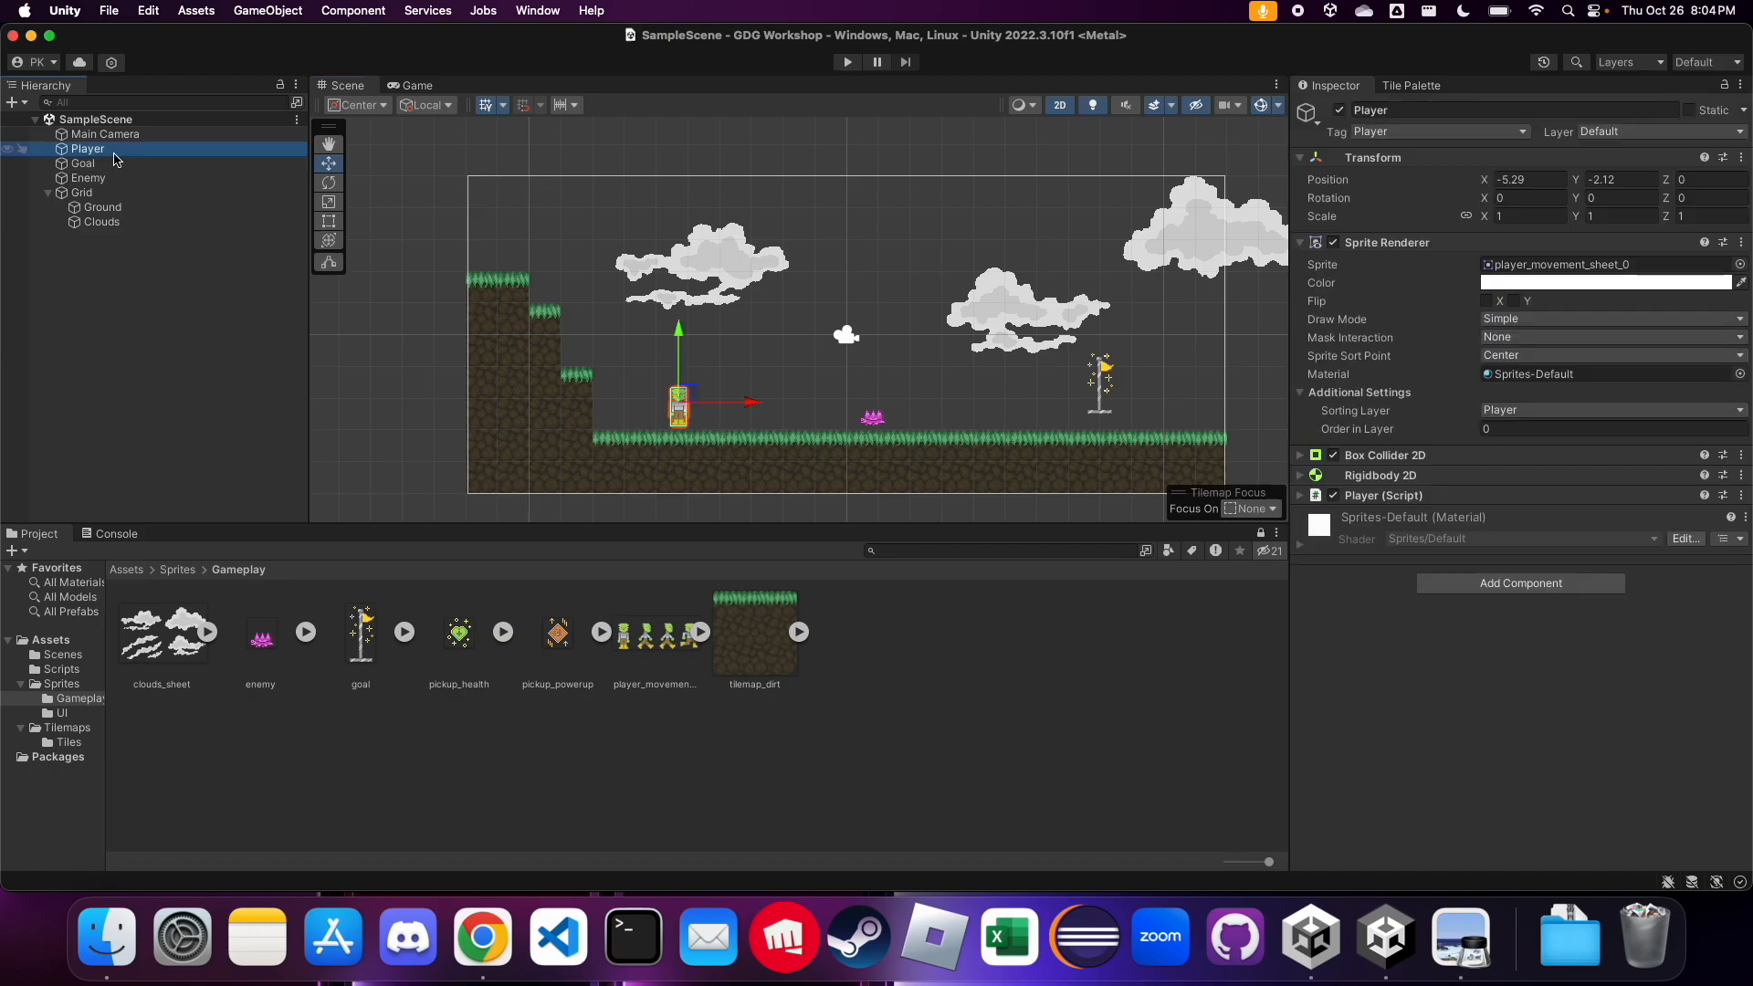
# Open the Animation window for the Player, enlarge it and place it below the scene's level view
pyautogui.click(538, 10)
pyautogui.moveTo(634, 371)
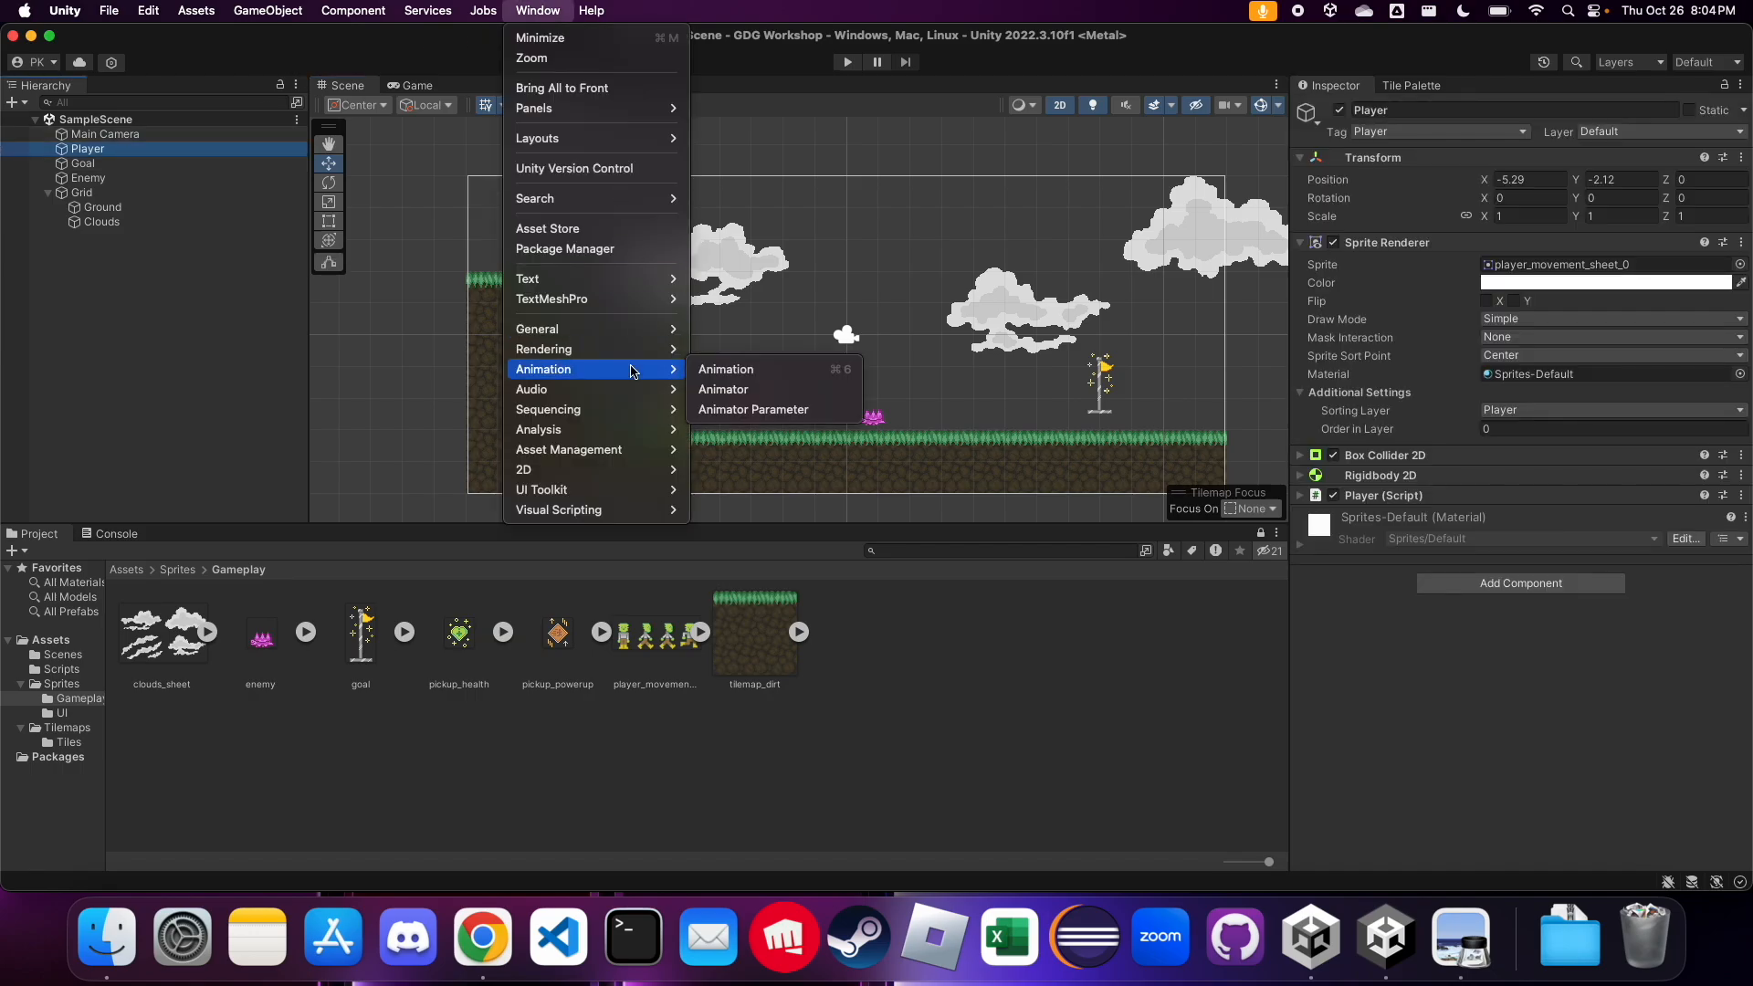
pyautogui.click(722, 370)
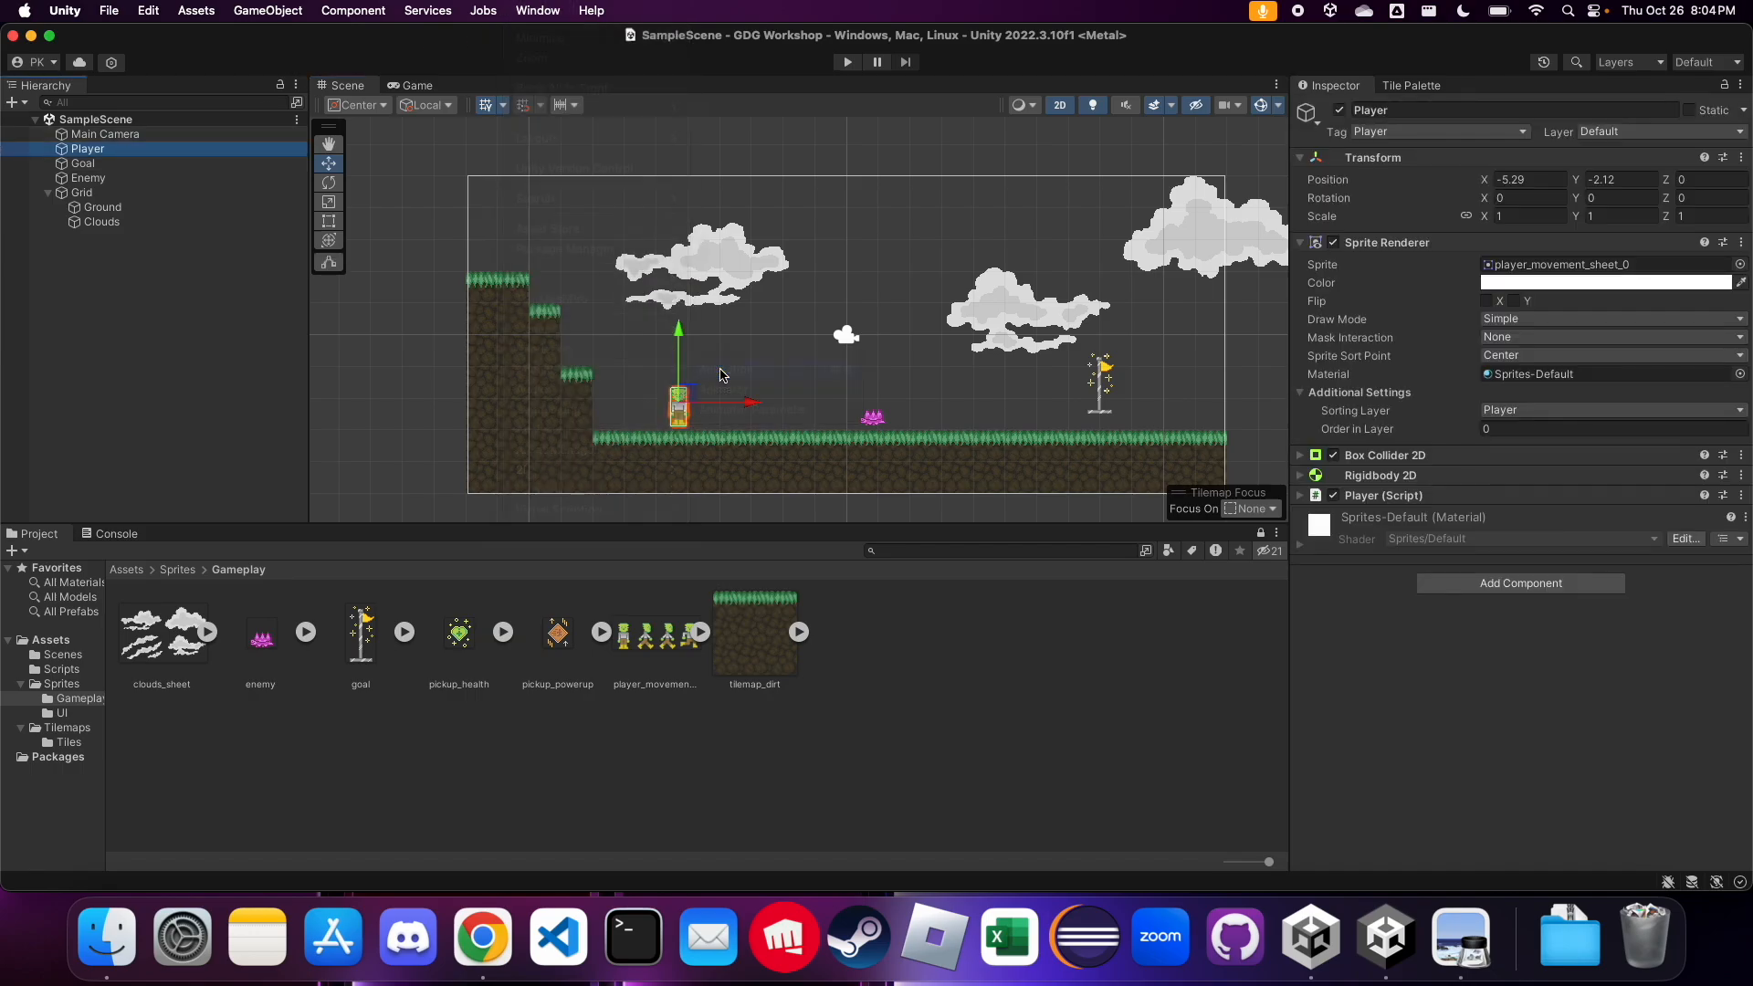
pyautogui.moveTo(890, 370); pyautogui.dragTo(664, 334)
pyautogui.moveTo(797, 488); pyautogui.dragTo(1553, 513)
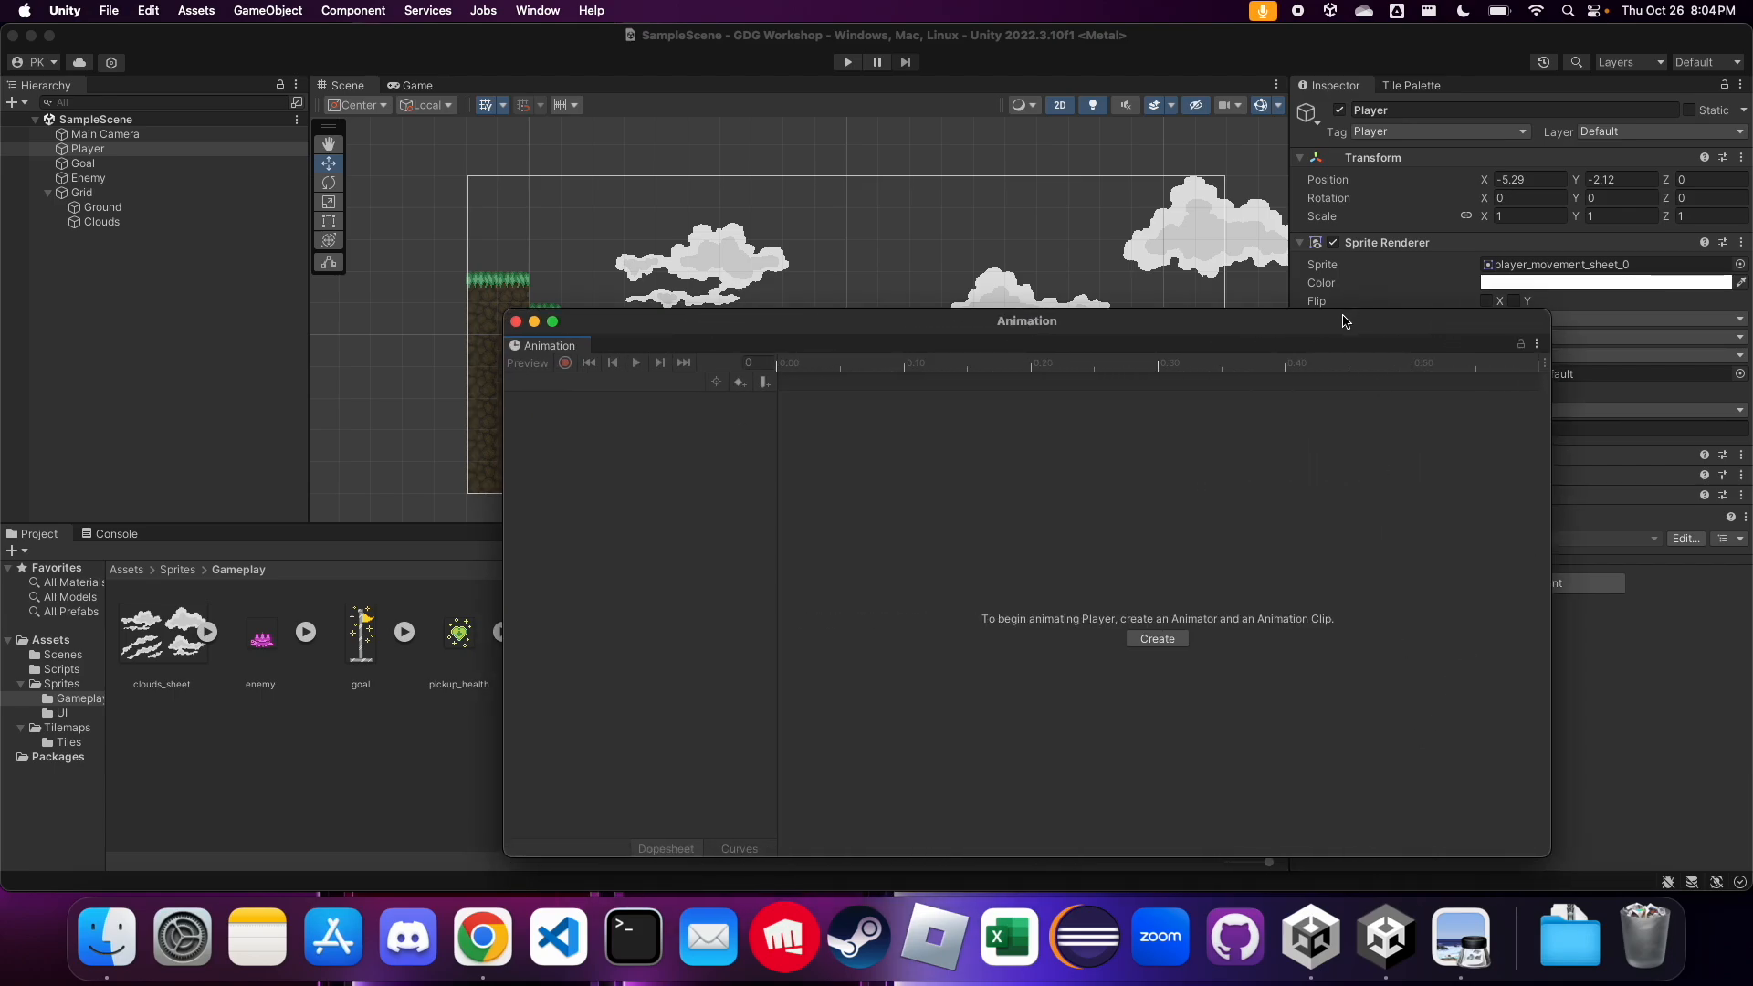
pyautogui.moveTo(1340, 311); pyautogui.dragTo(1343, 503)
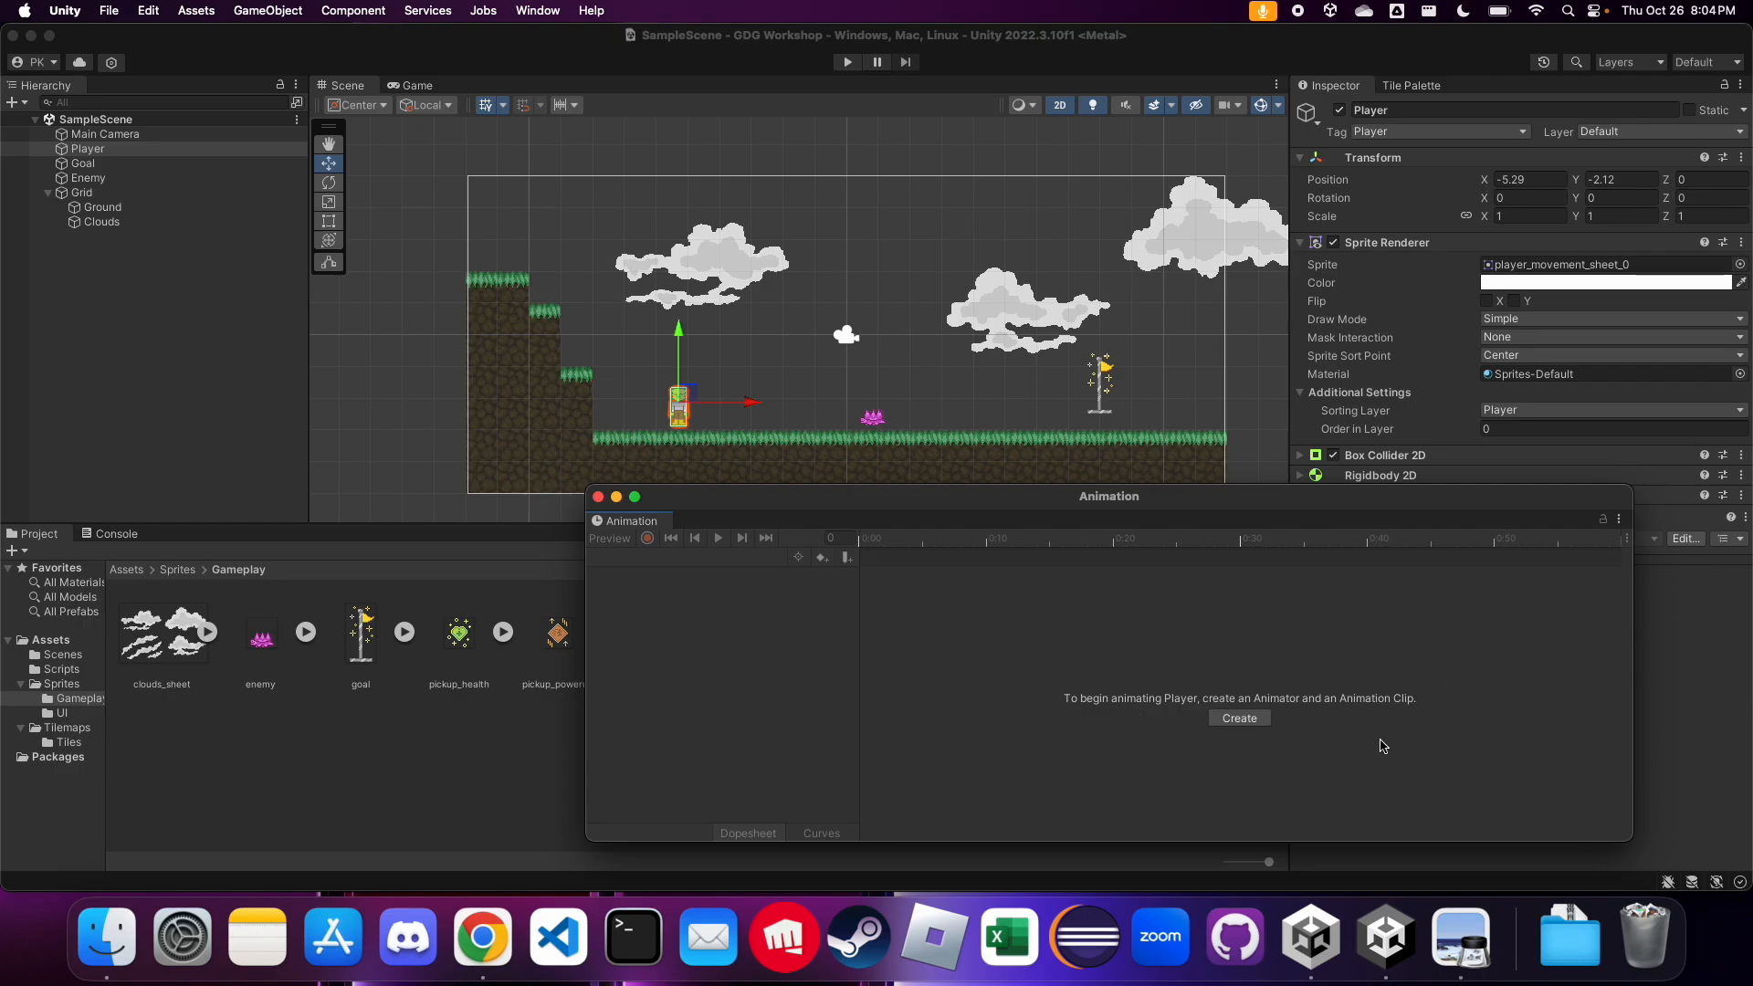
# Create an animation clip named Player_Idle for the Player, saved in a new Animations folder inside Assets
pyautogui.click(1256, 719)
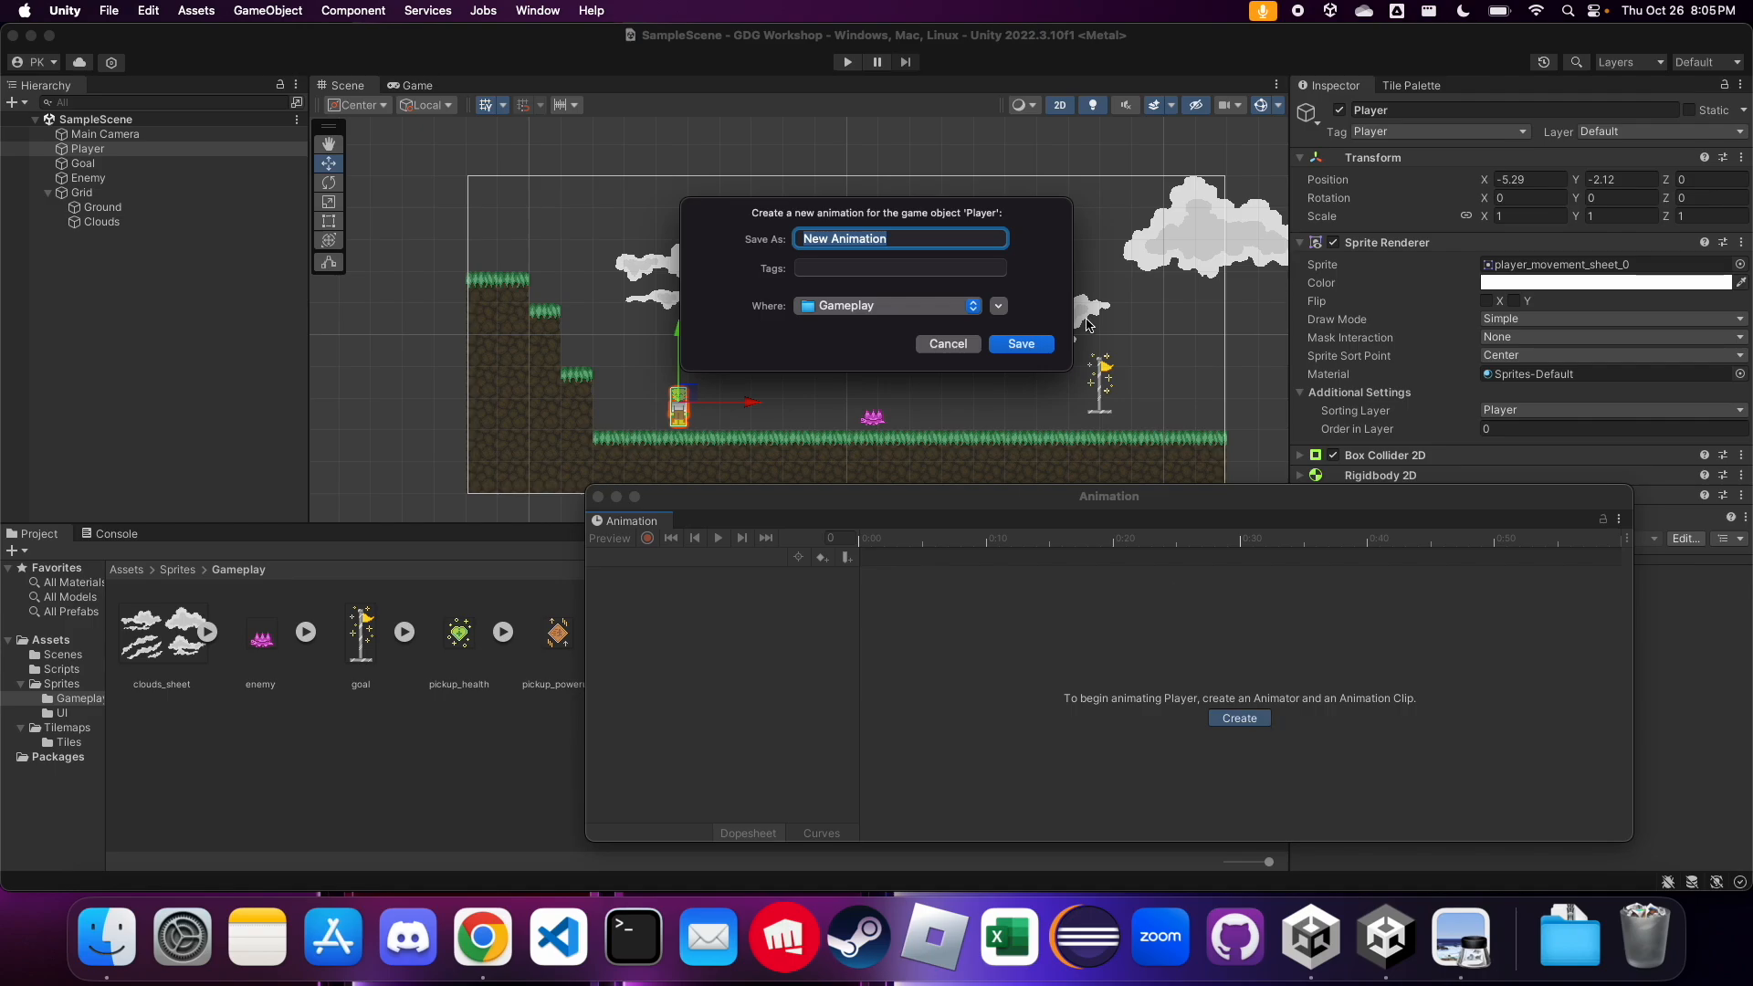
pyautogui.write('Player_Idle')
pyautogui.click(999, 306)
pyautogui.hscroll(-5, 824, 489)
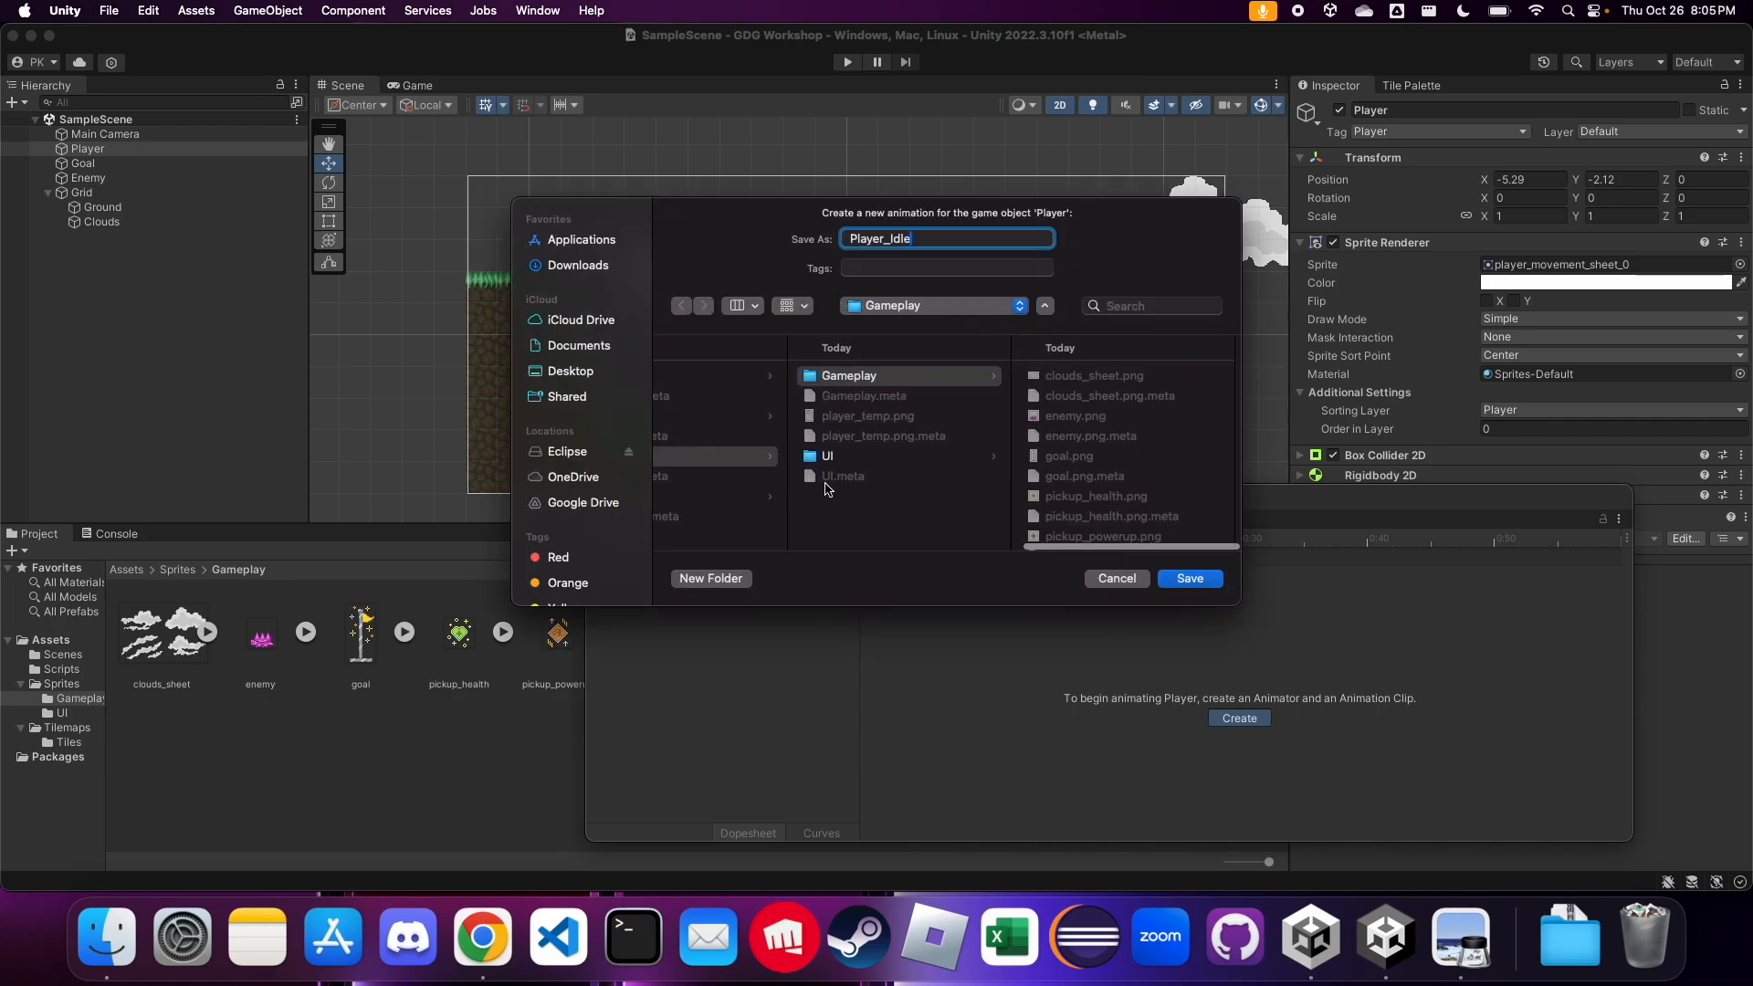
pyautogui.click(824, 399)
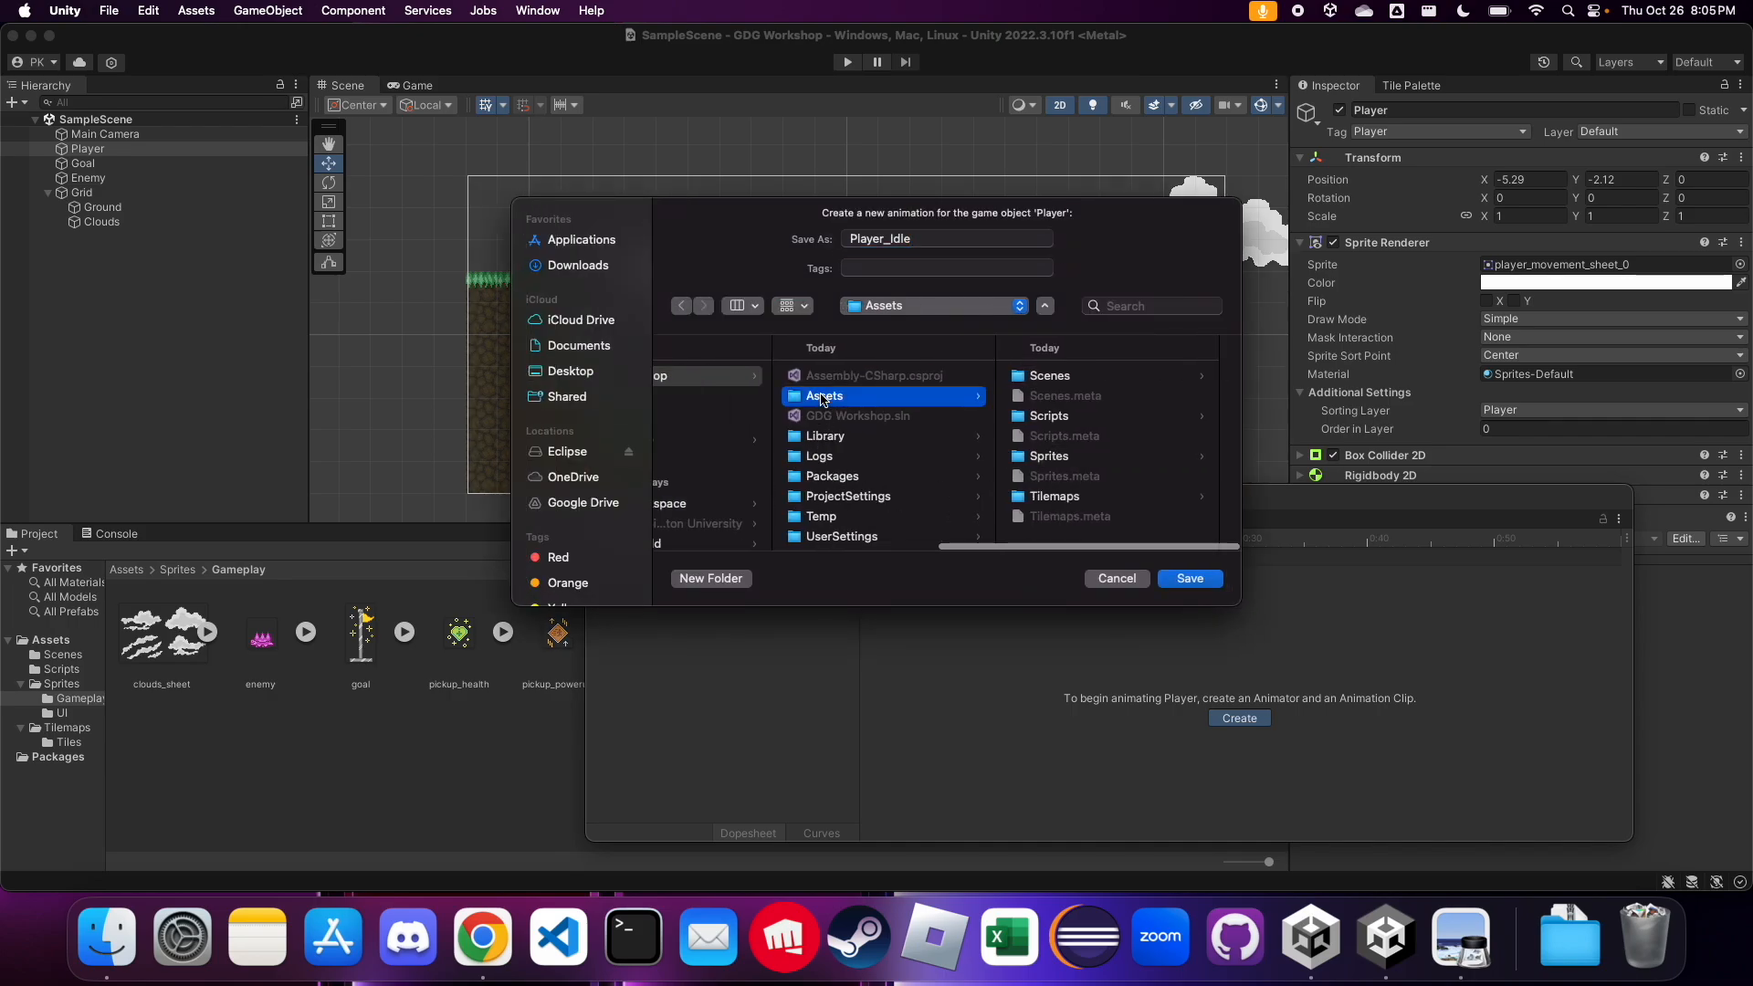
pyautogui.click(731, 578)
pyautogui.write('Animations')
pyautogui.press('Return')
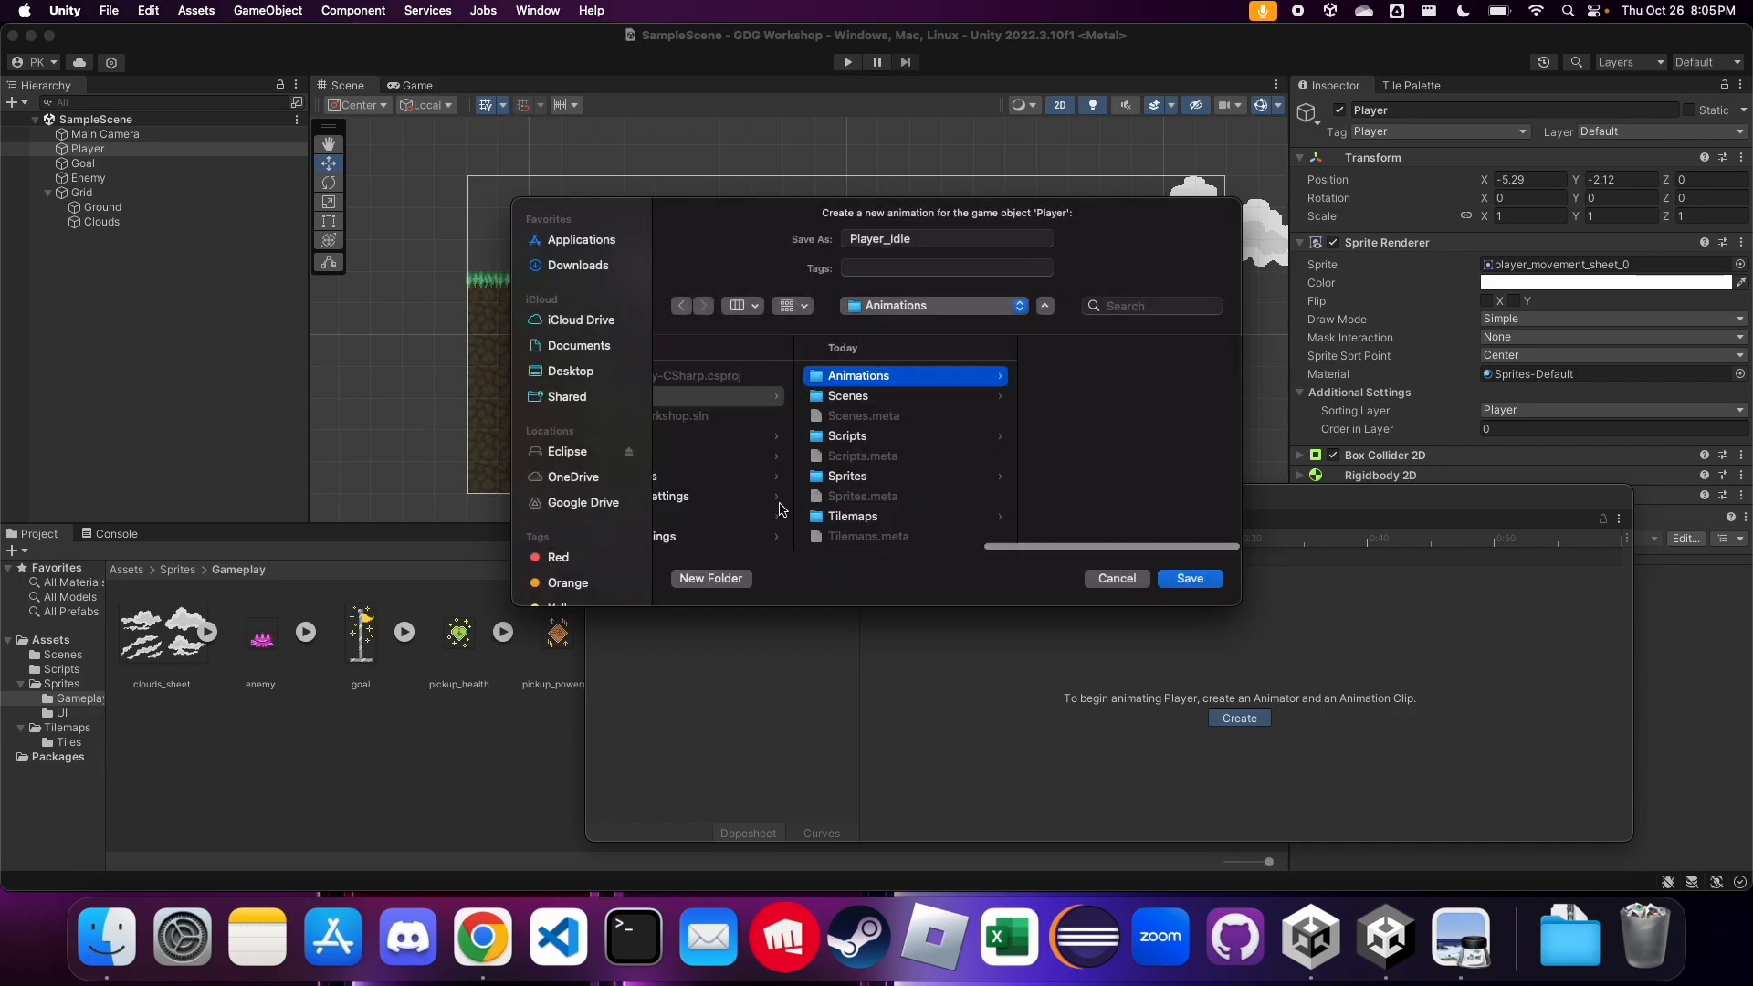
pyautogui.click(913, 378)
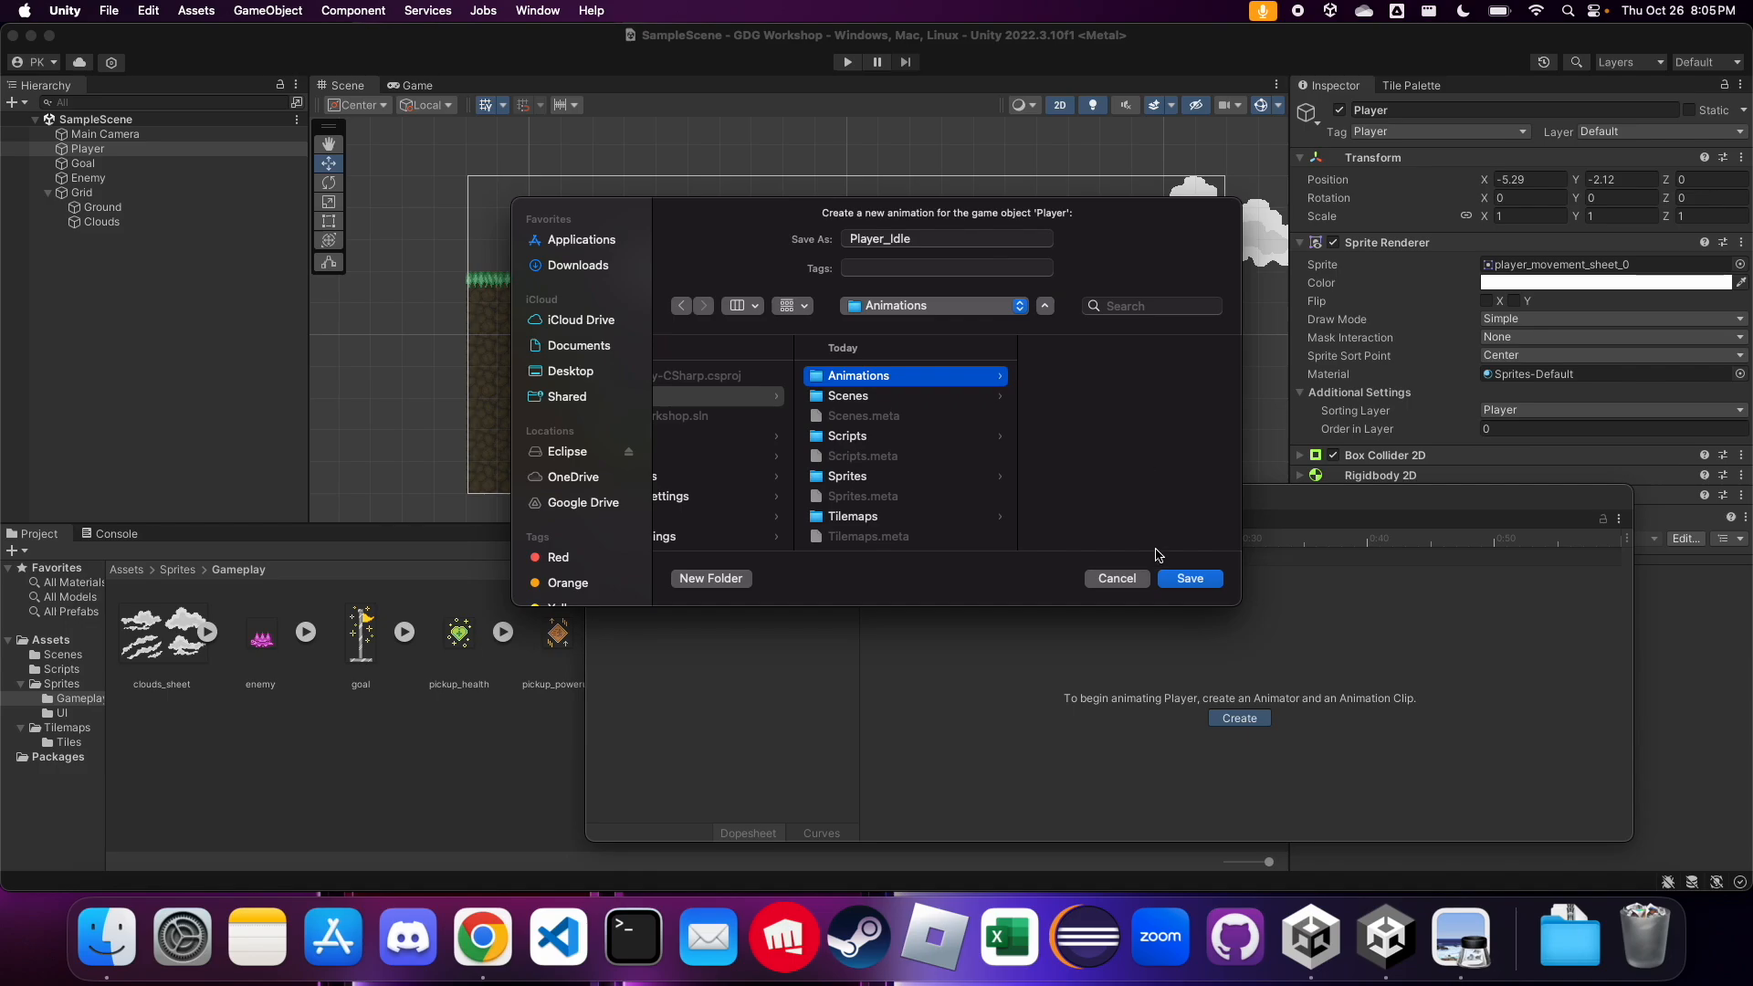
pyautogui.click(1191, 579)
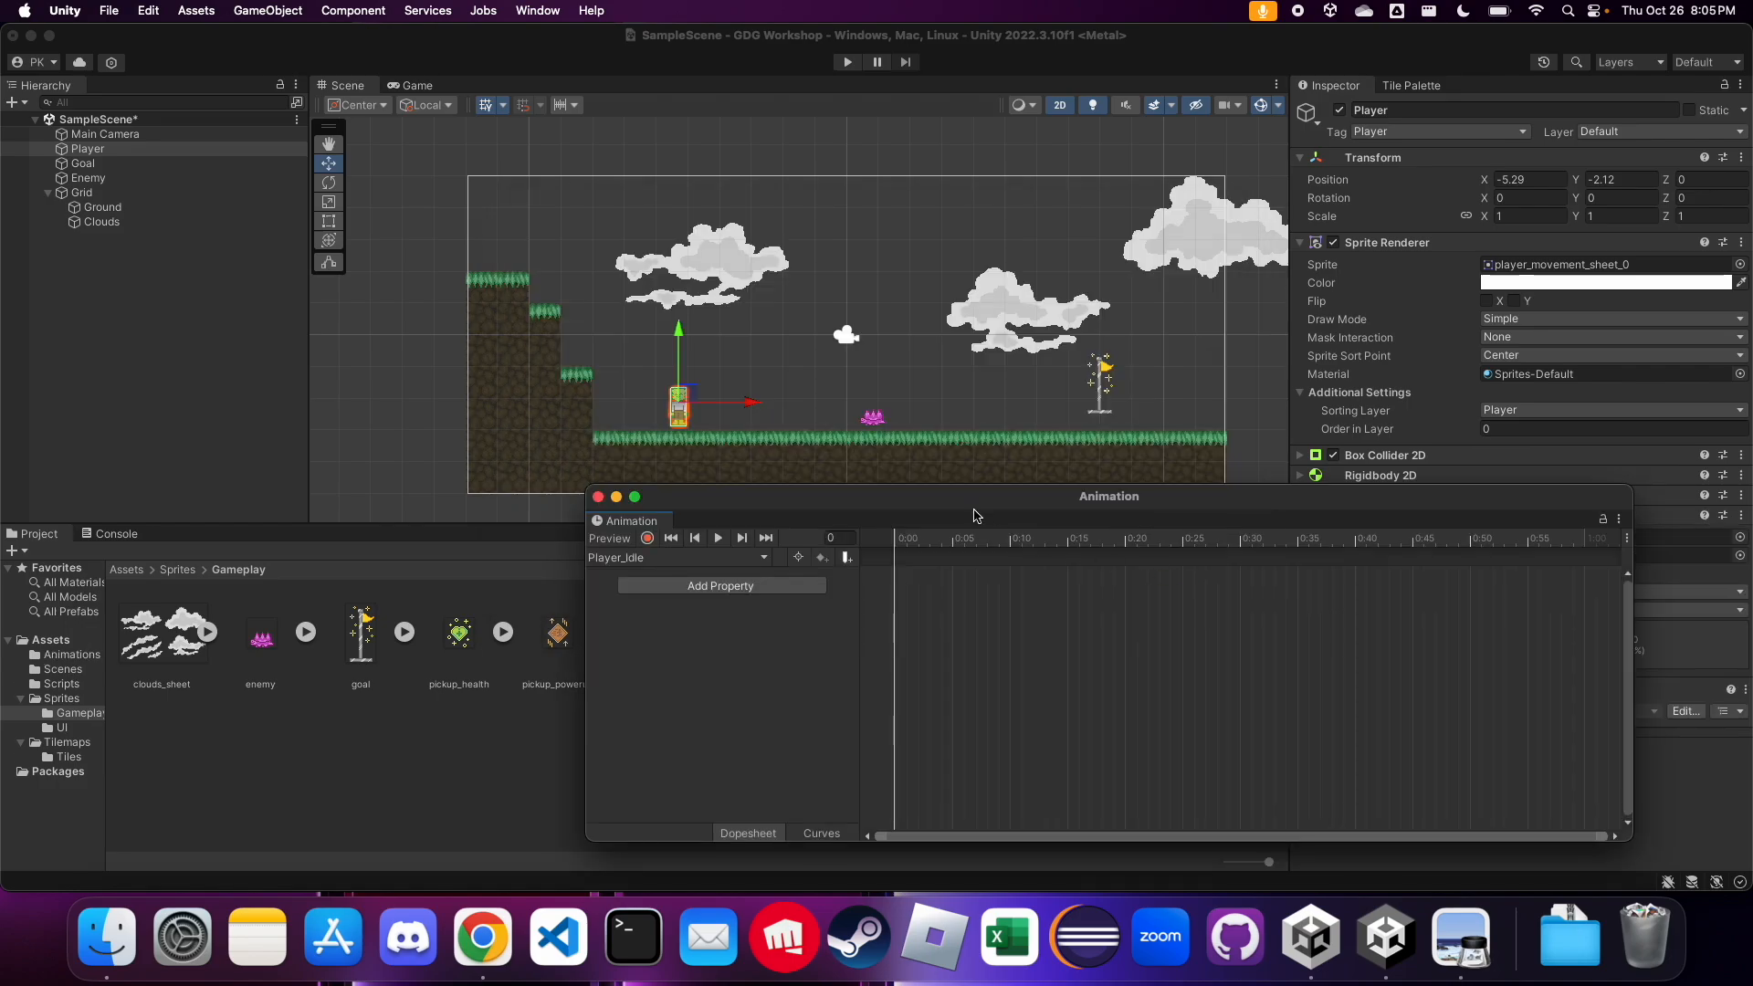
# Examine the Player controller and Player_Idle clip in the Animations folder, and the Animator component on the Player object
pyautogui.moveTo(974, 507); pyautogui.dragTo(853, 450)
pyautogui.click(281, 779)
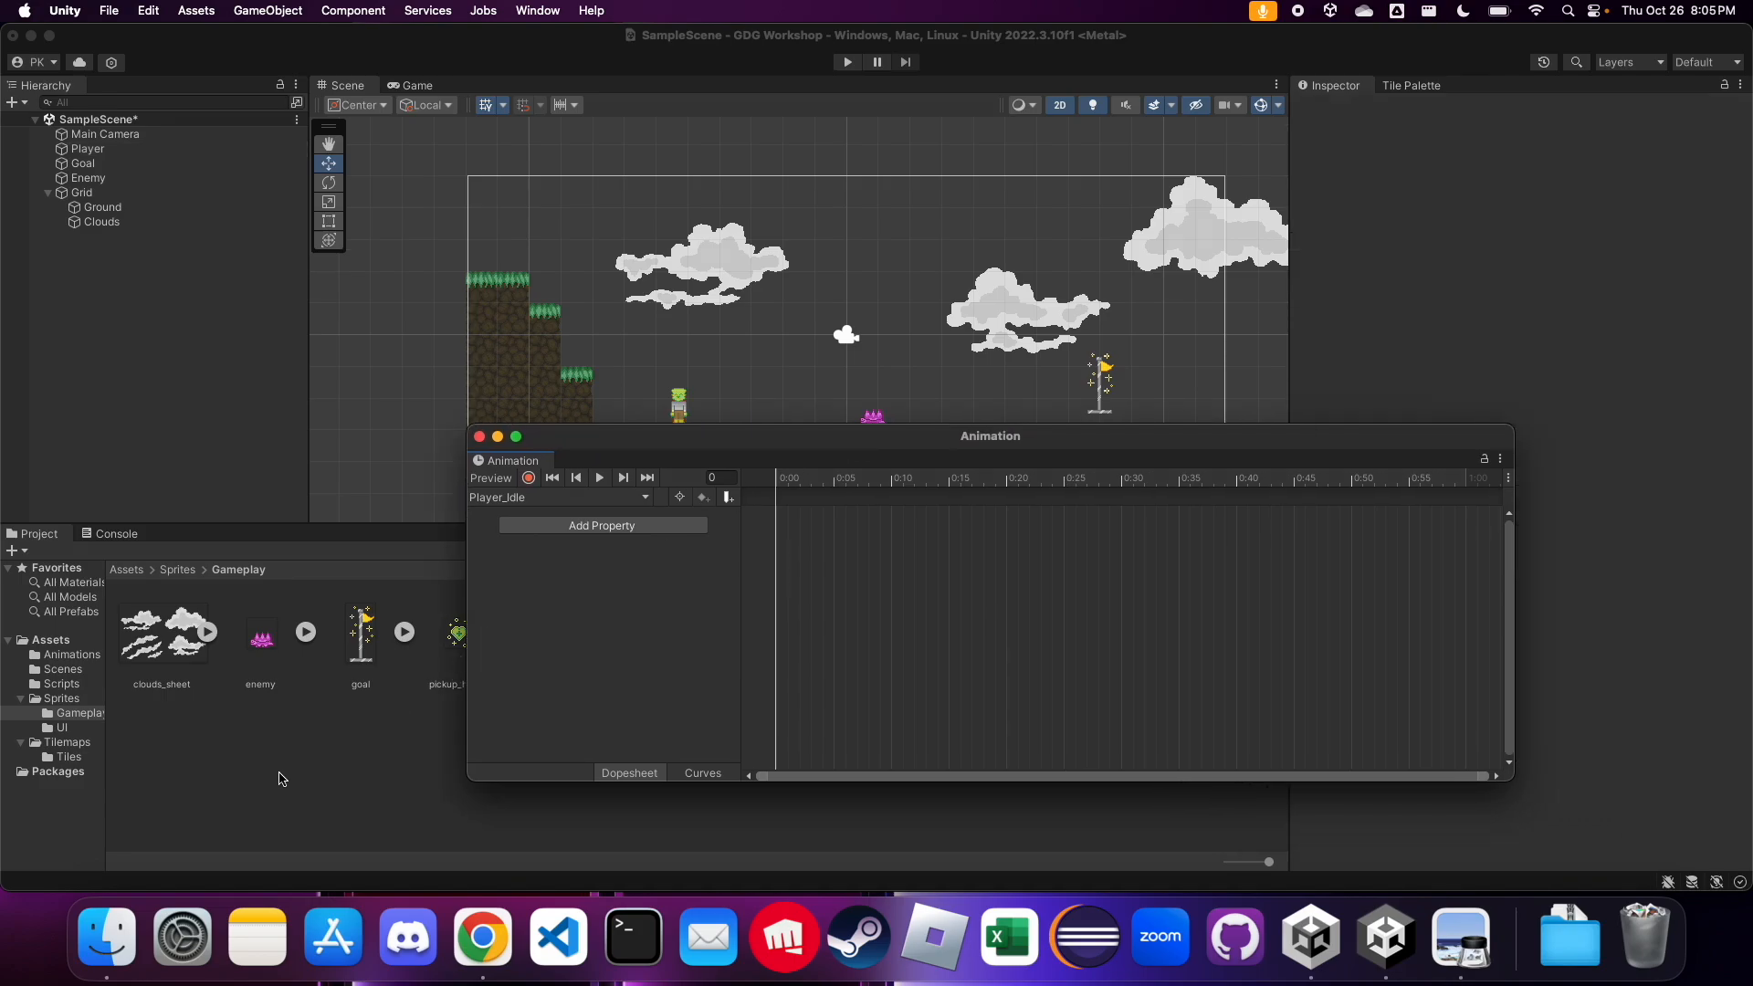
pyautogui.click(58, 657)
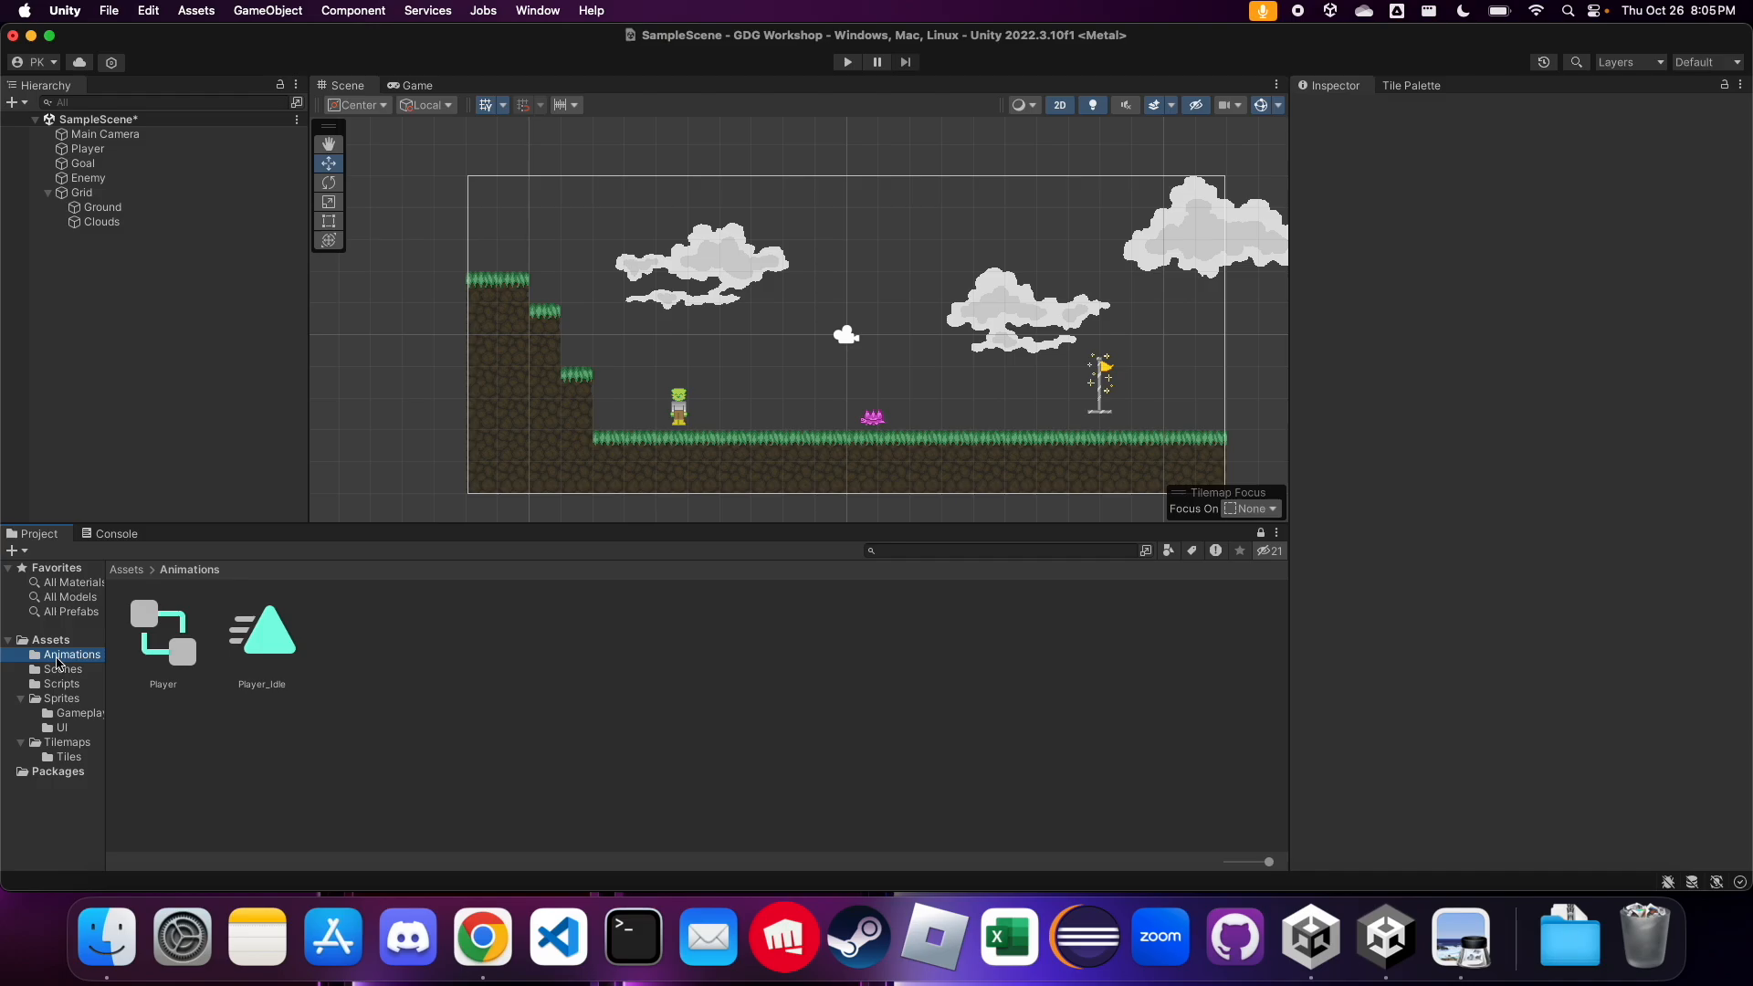
pyautogui.click(169, 642)
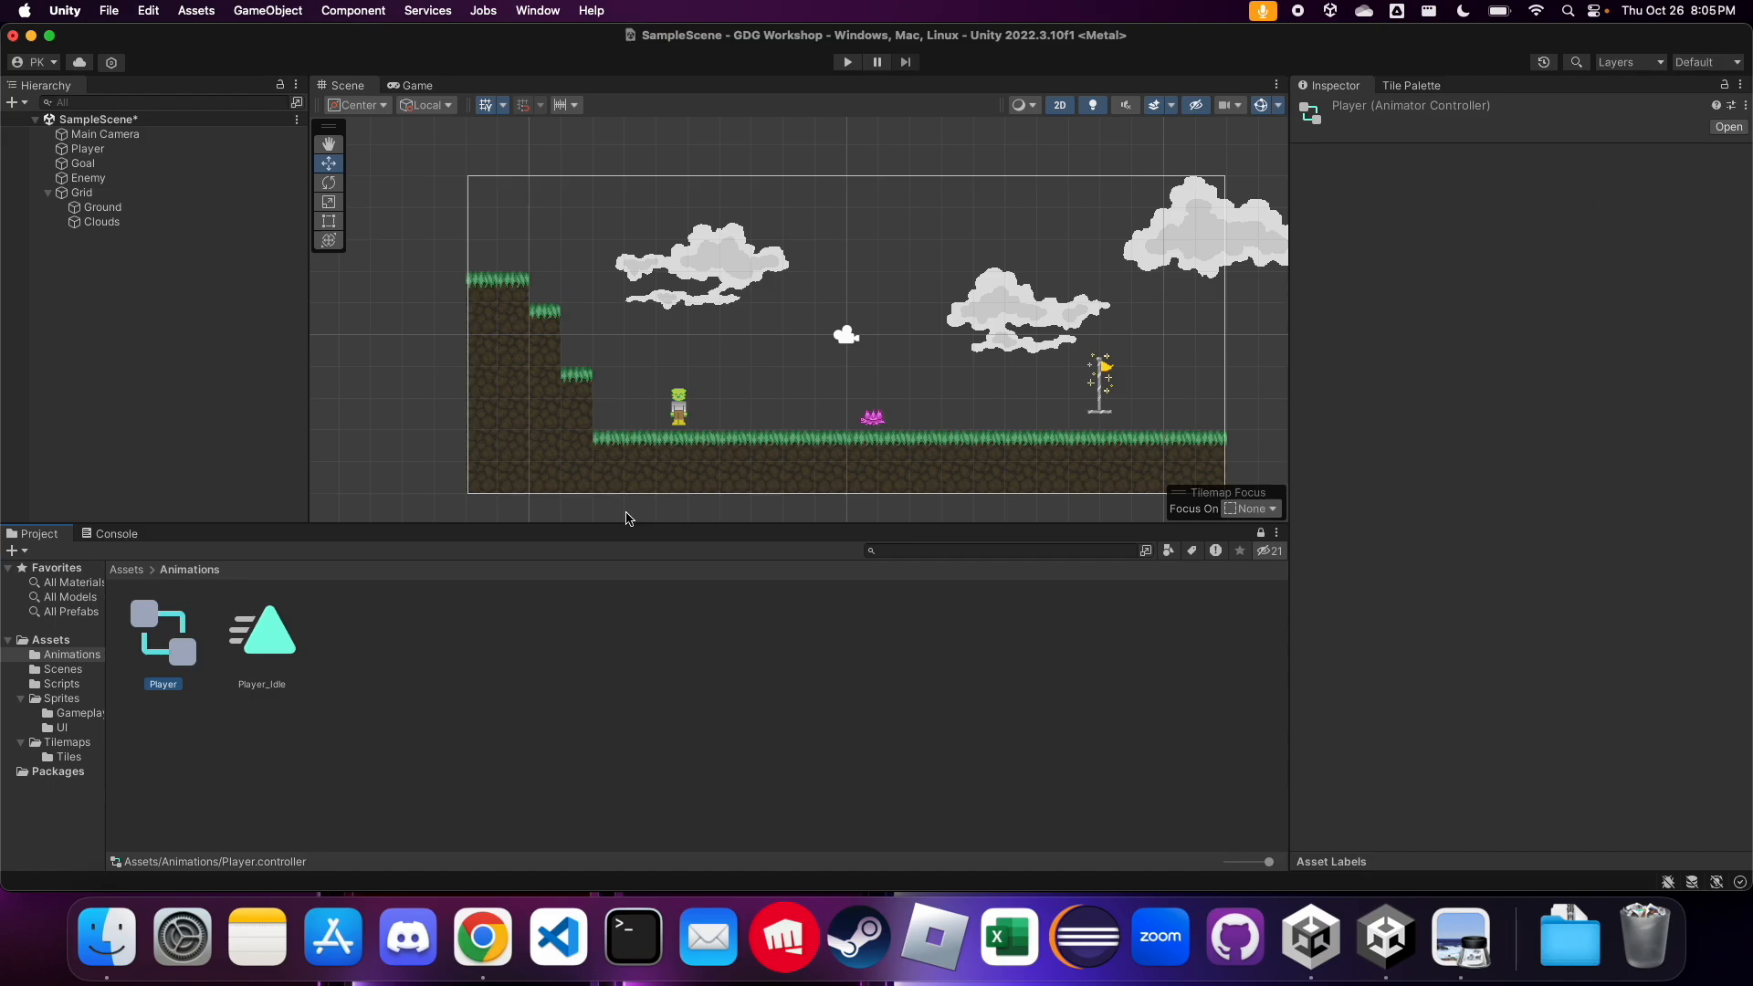
pyautogui.click(274, 731)
pyautogui.click(167, 663)
pyautogui.click(244, 770)
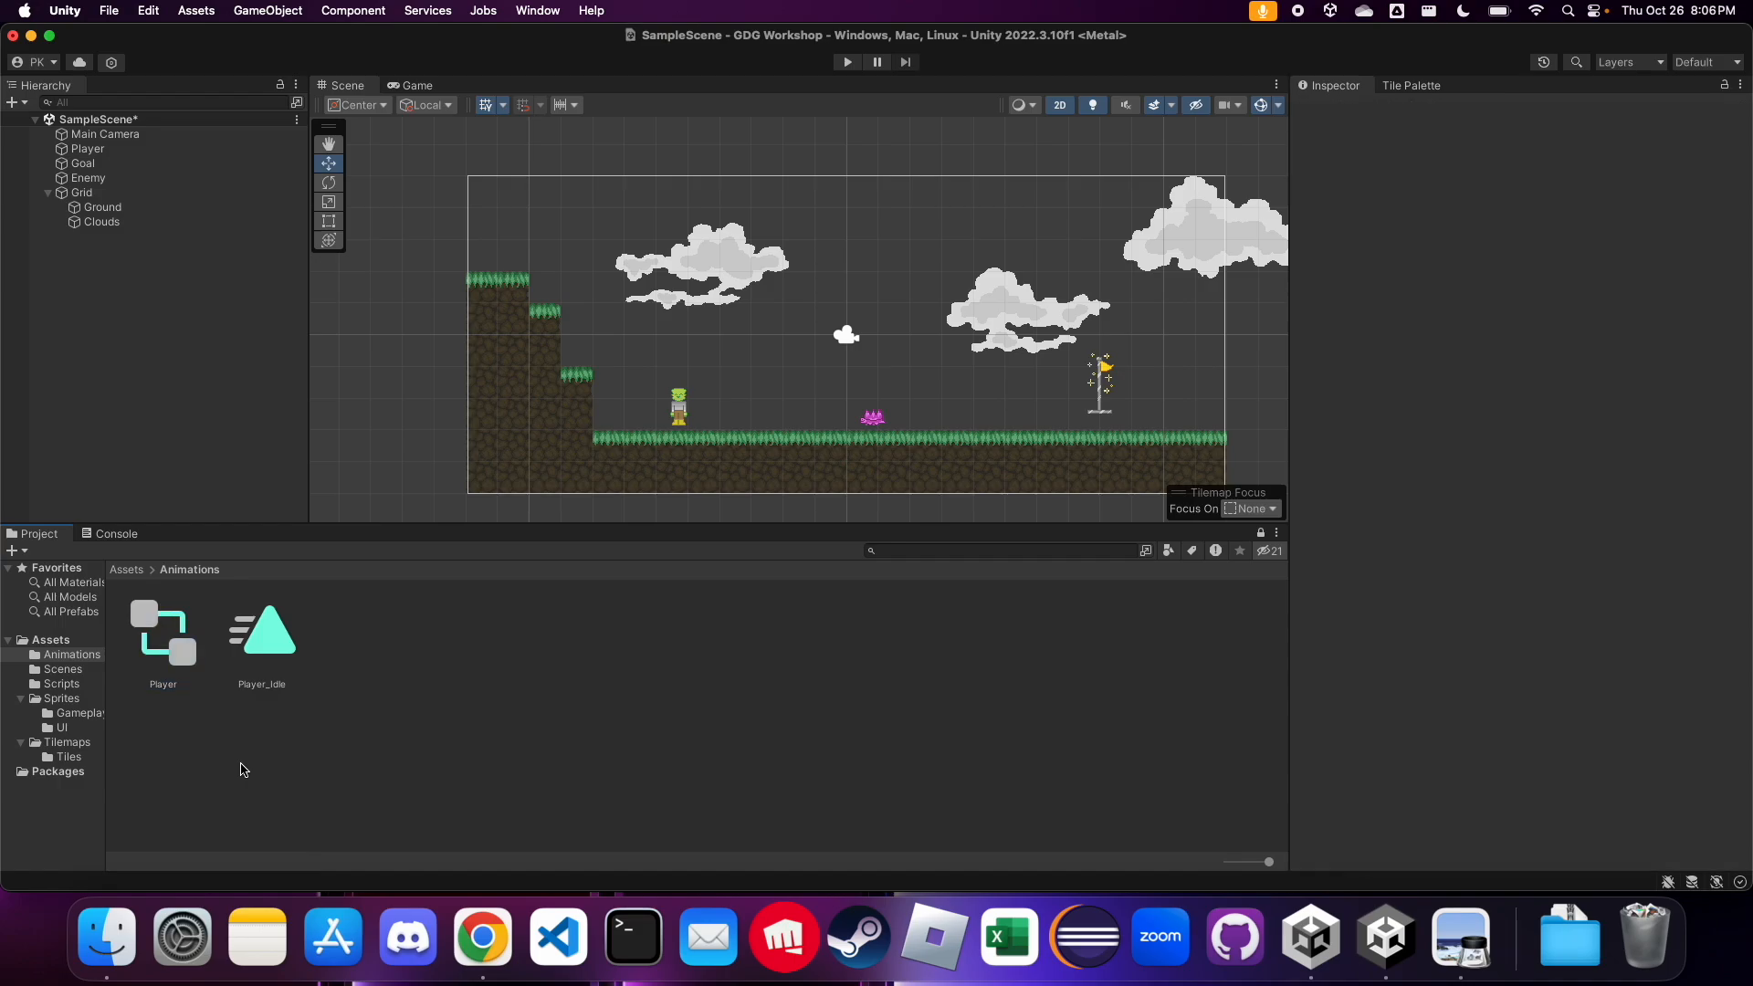
pyautogui.click(290, 627)
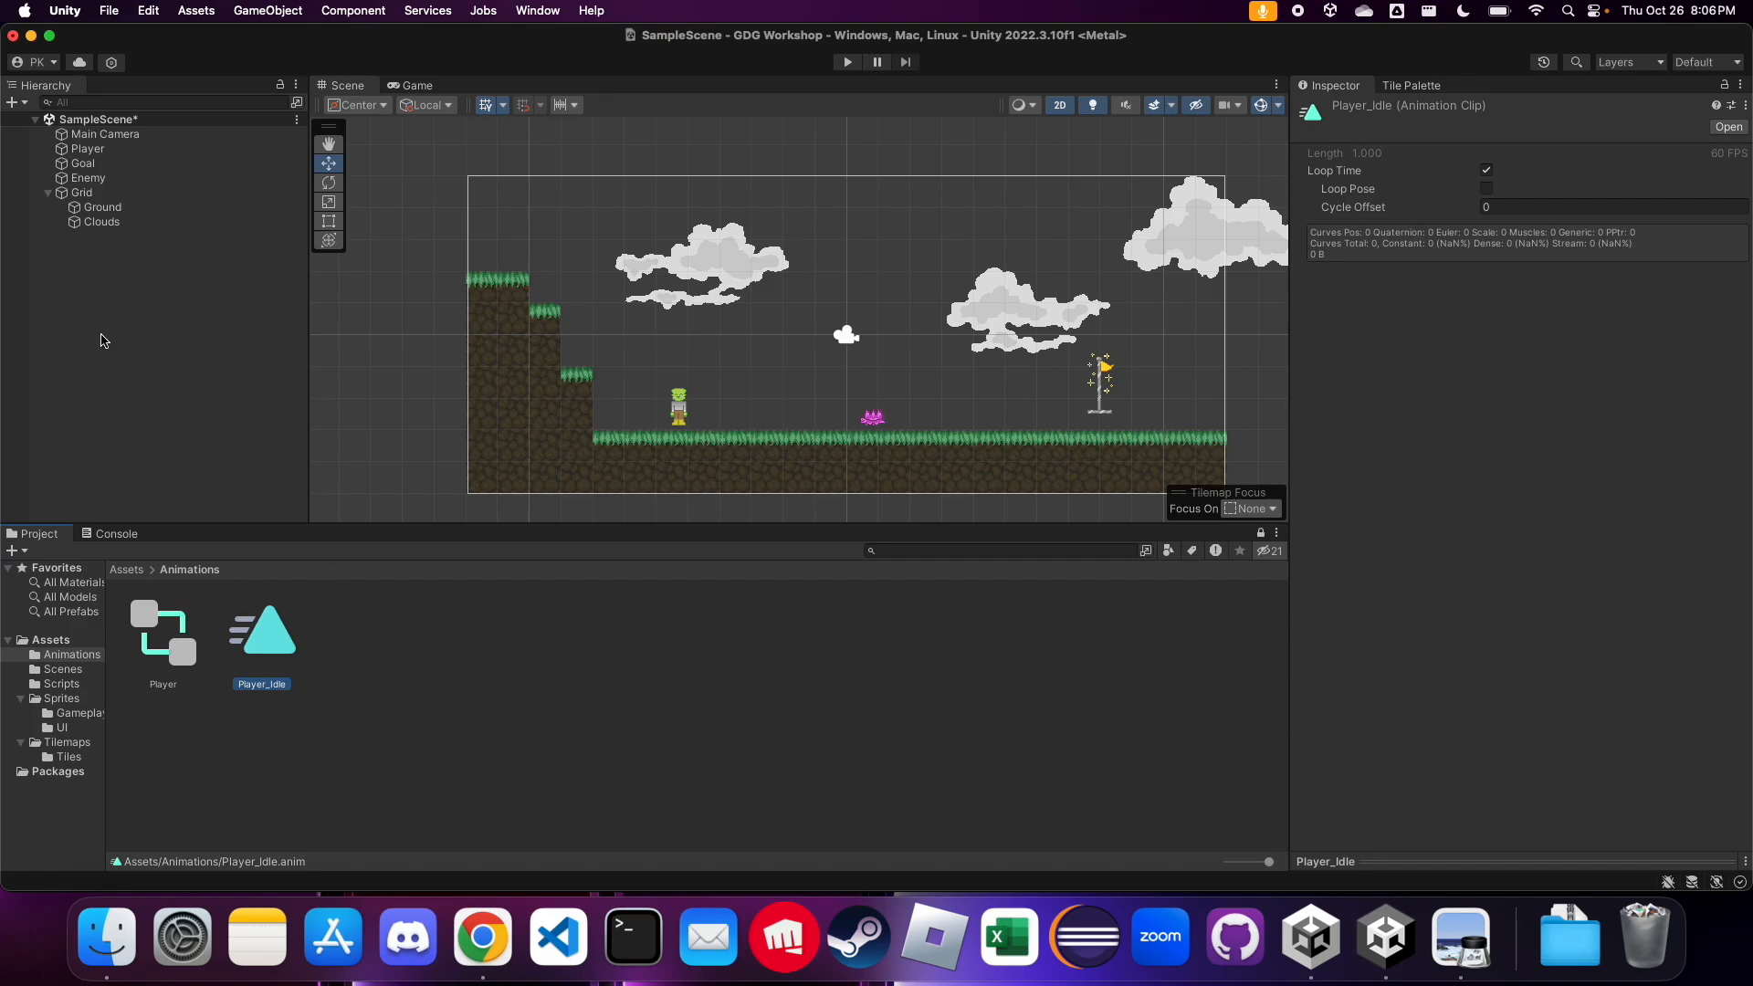
pyautogui.click(108, 150)
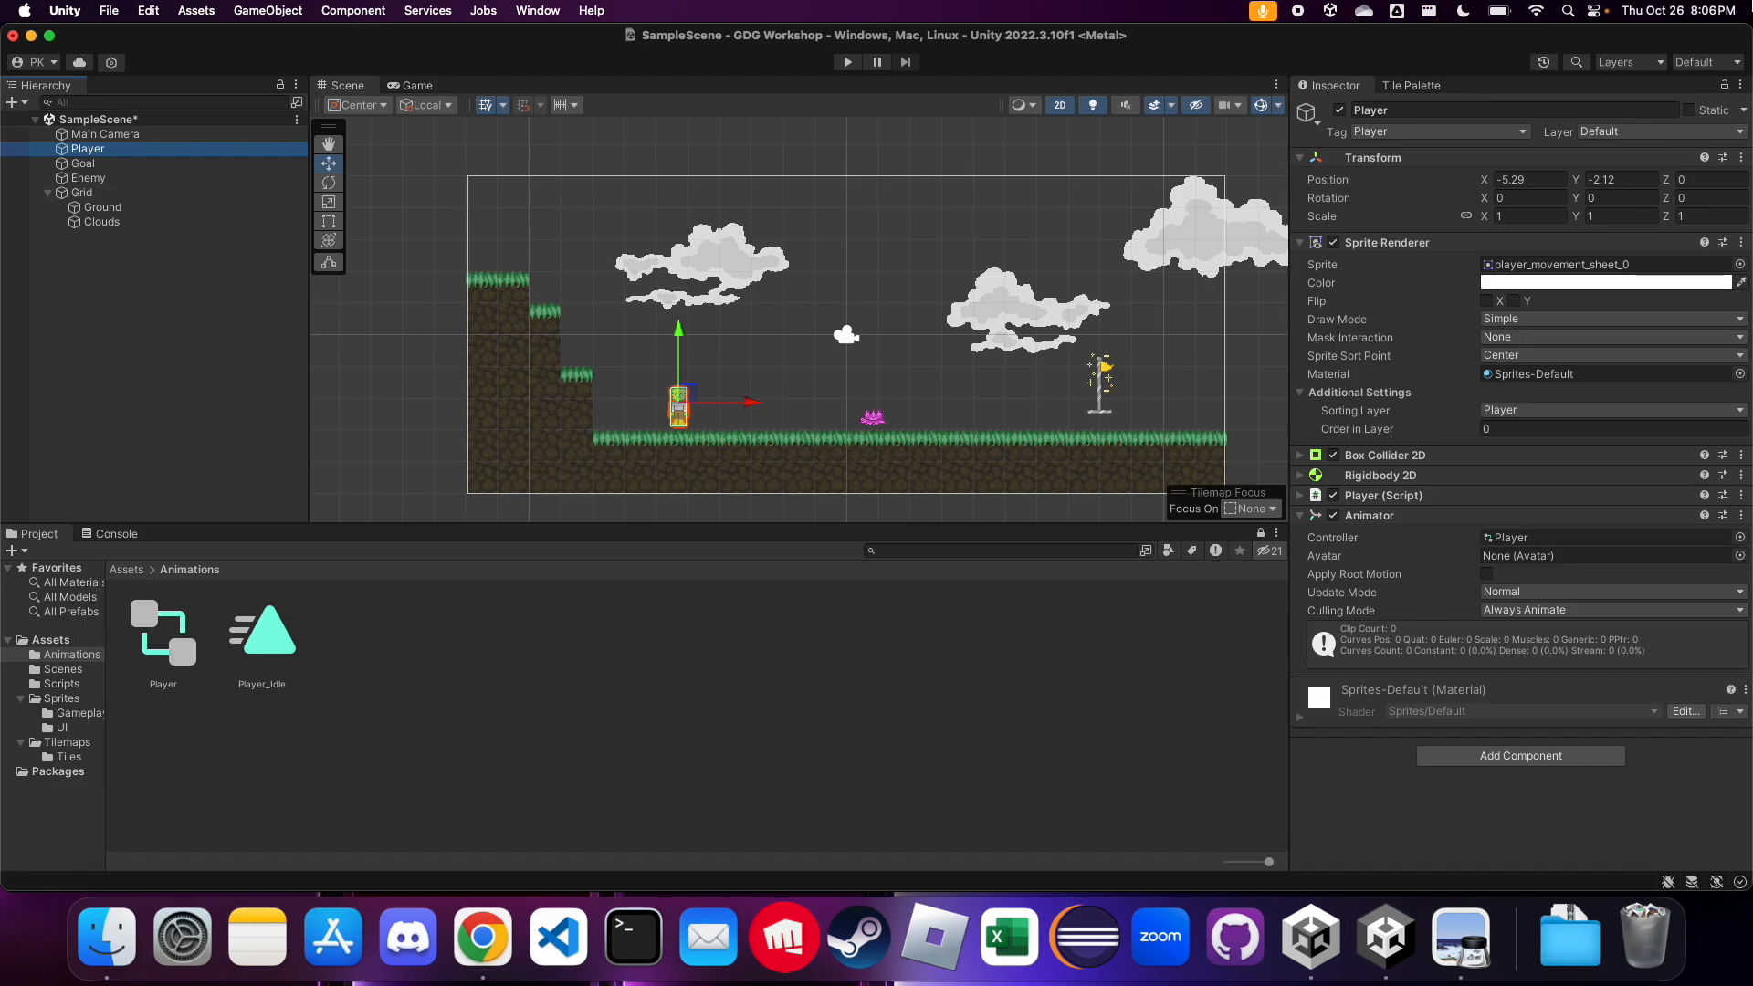
# Bring the Animation window back and dock it as a tab beside the Scene and Game views
pyautogui.hotkey('ctrl', 'Up')
pyautogui.click(1277, 673)
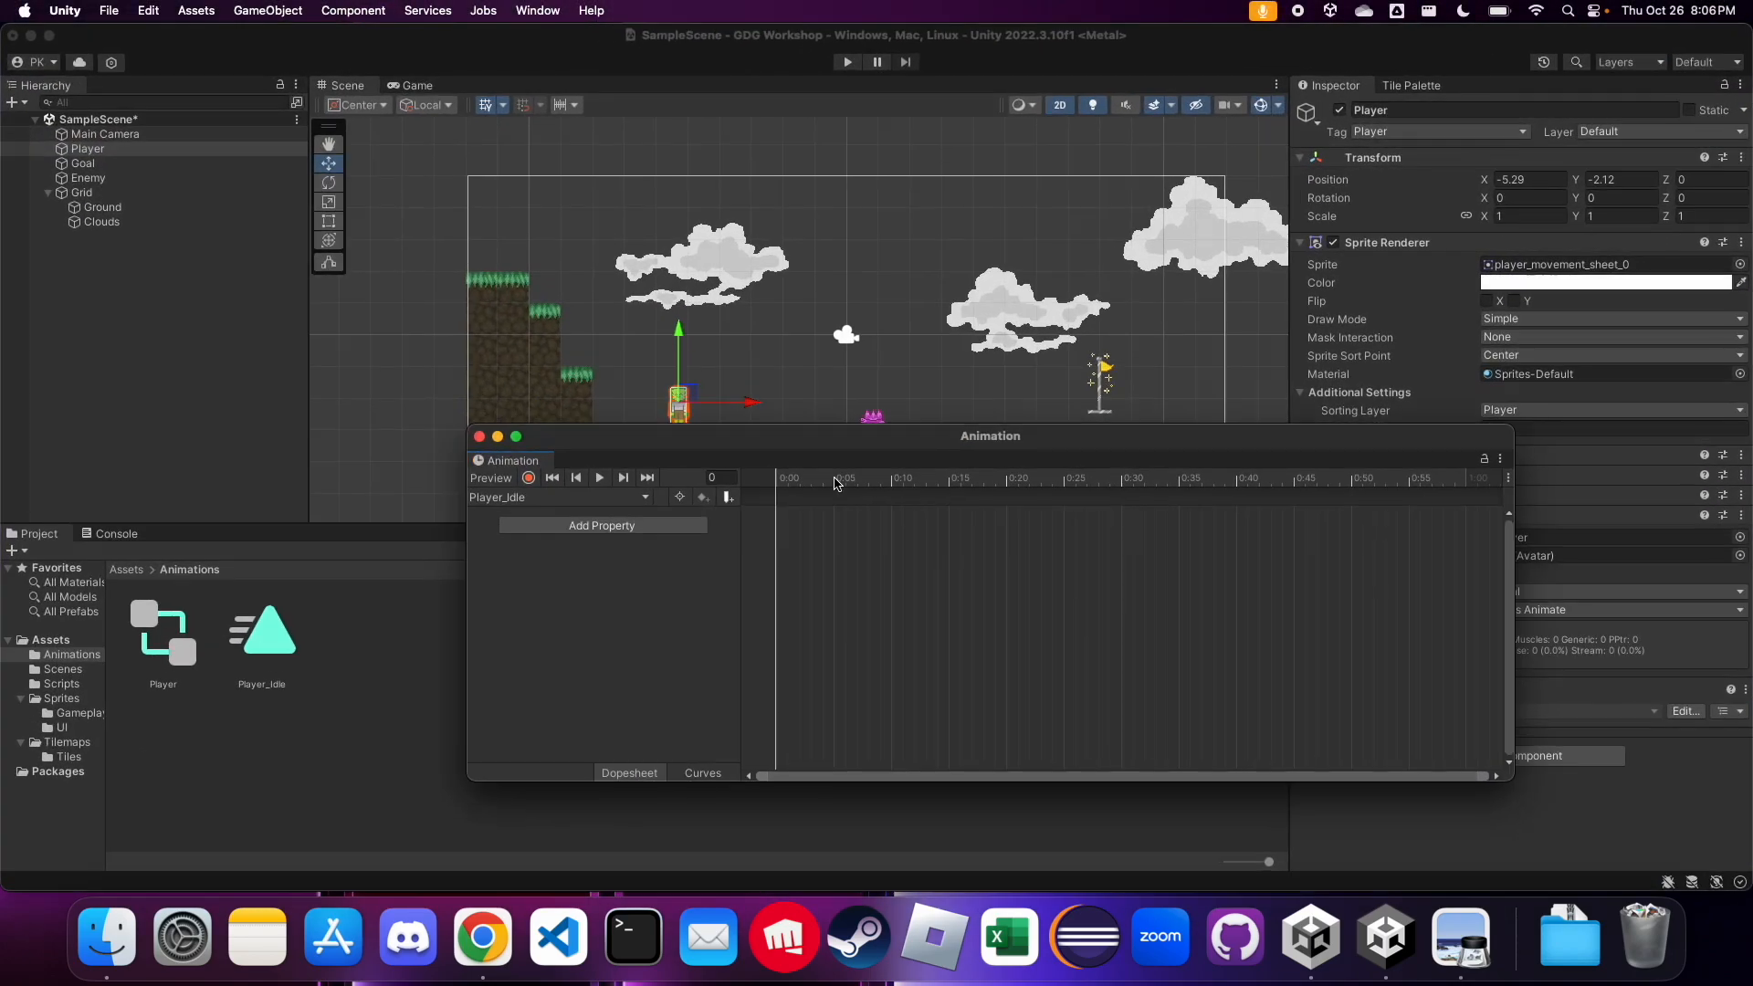
pyautogui.moveTo(500, 462); pyautogui.dragTo(181, 544)
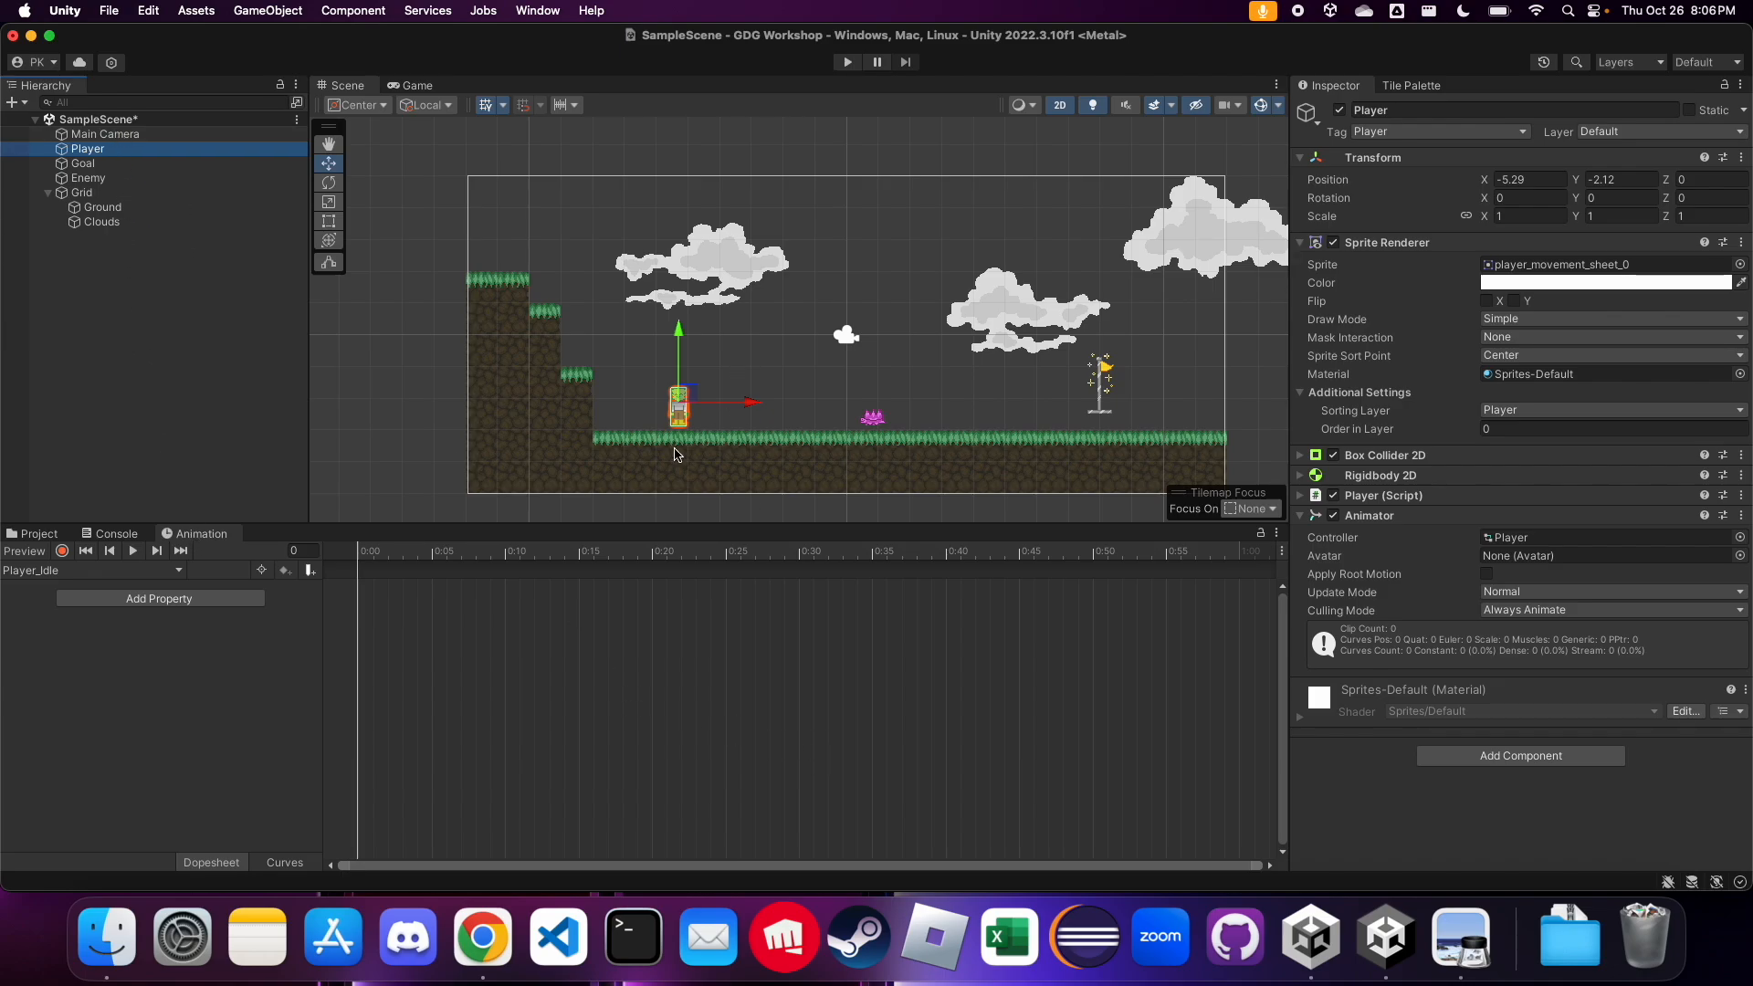
pyautogui.moveTo(205, 536); pyautogui.dragTo(544, 98)
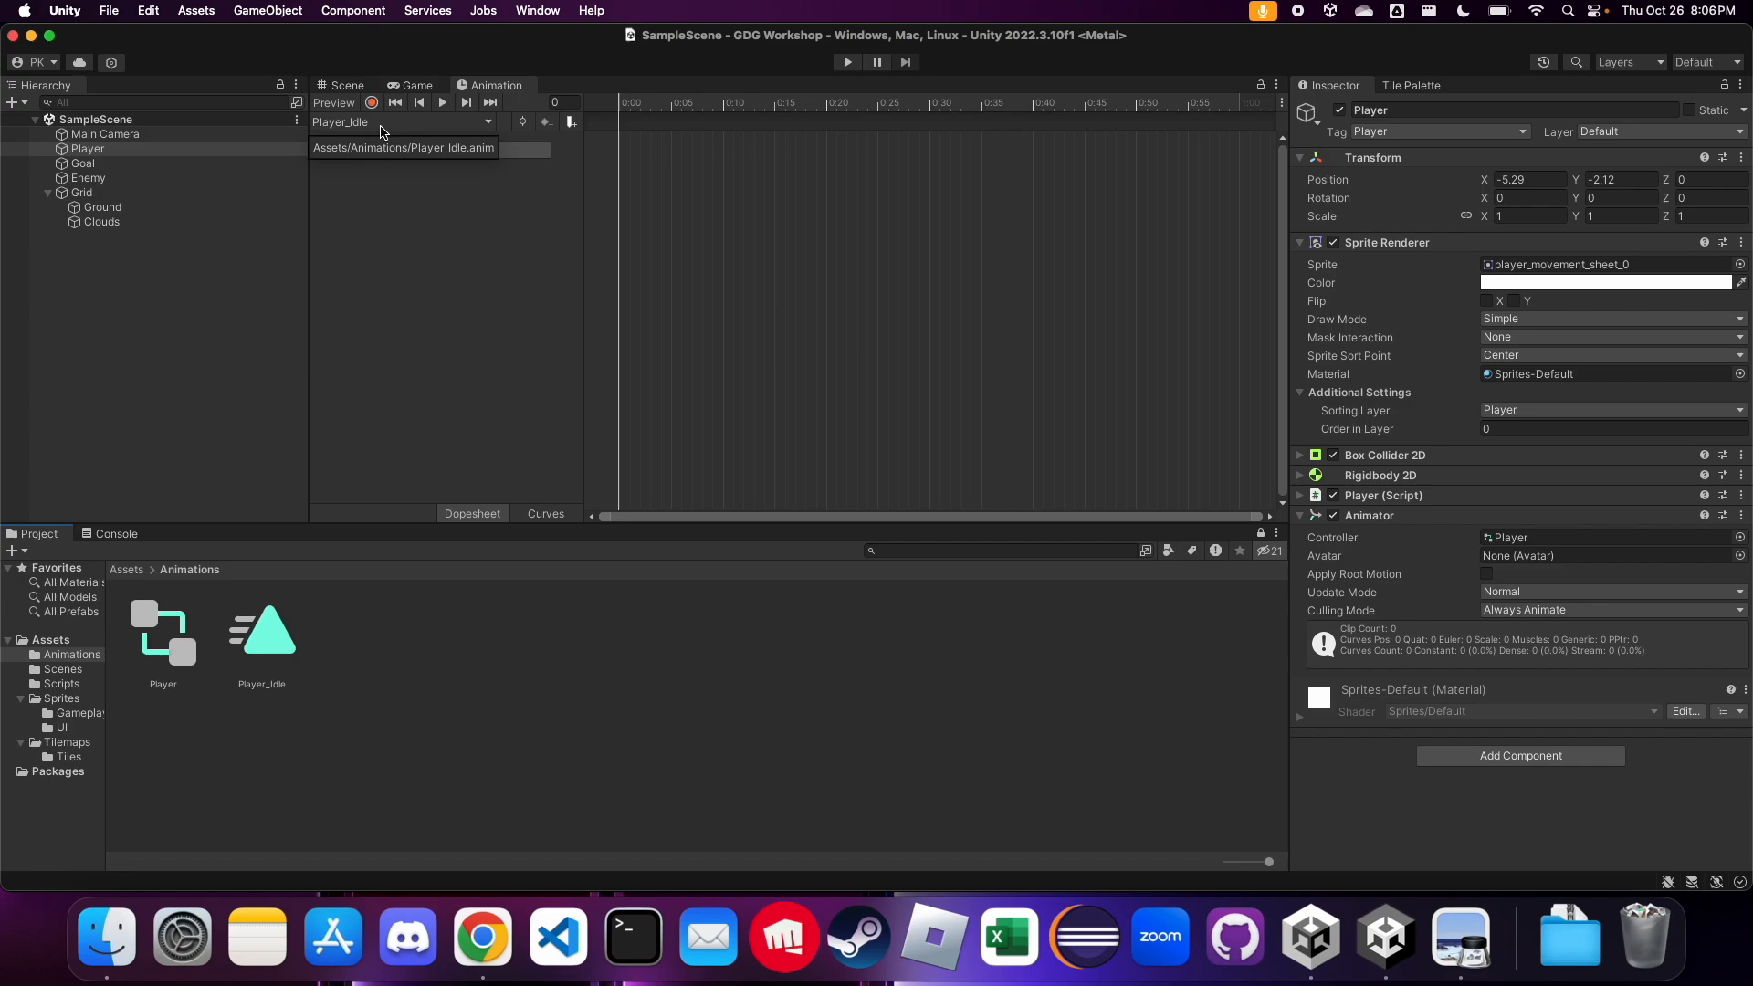
# Compare what the Animation window offers for the Main Camera, Enemy, Goal and Player, and check the Player's clip list
pyautogui.click(121, 151)
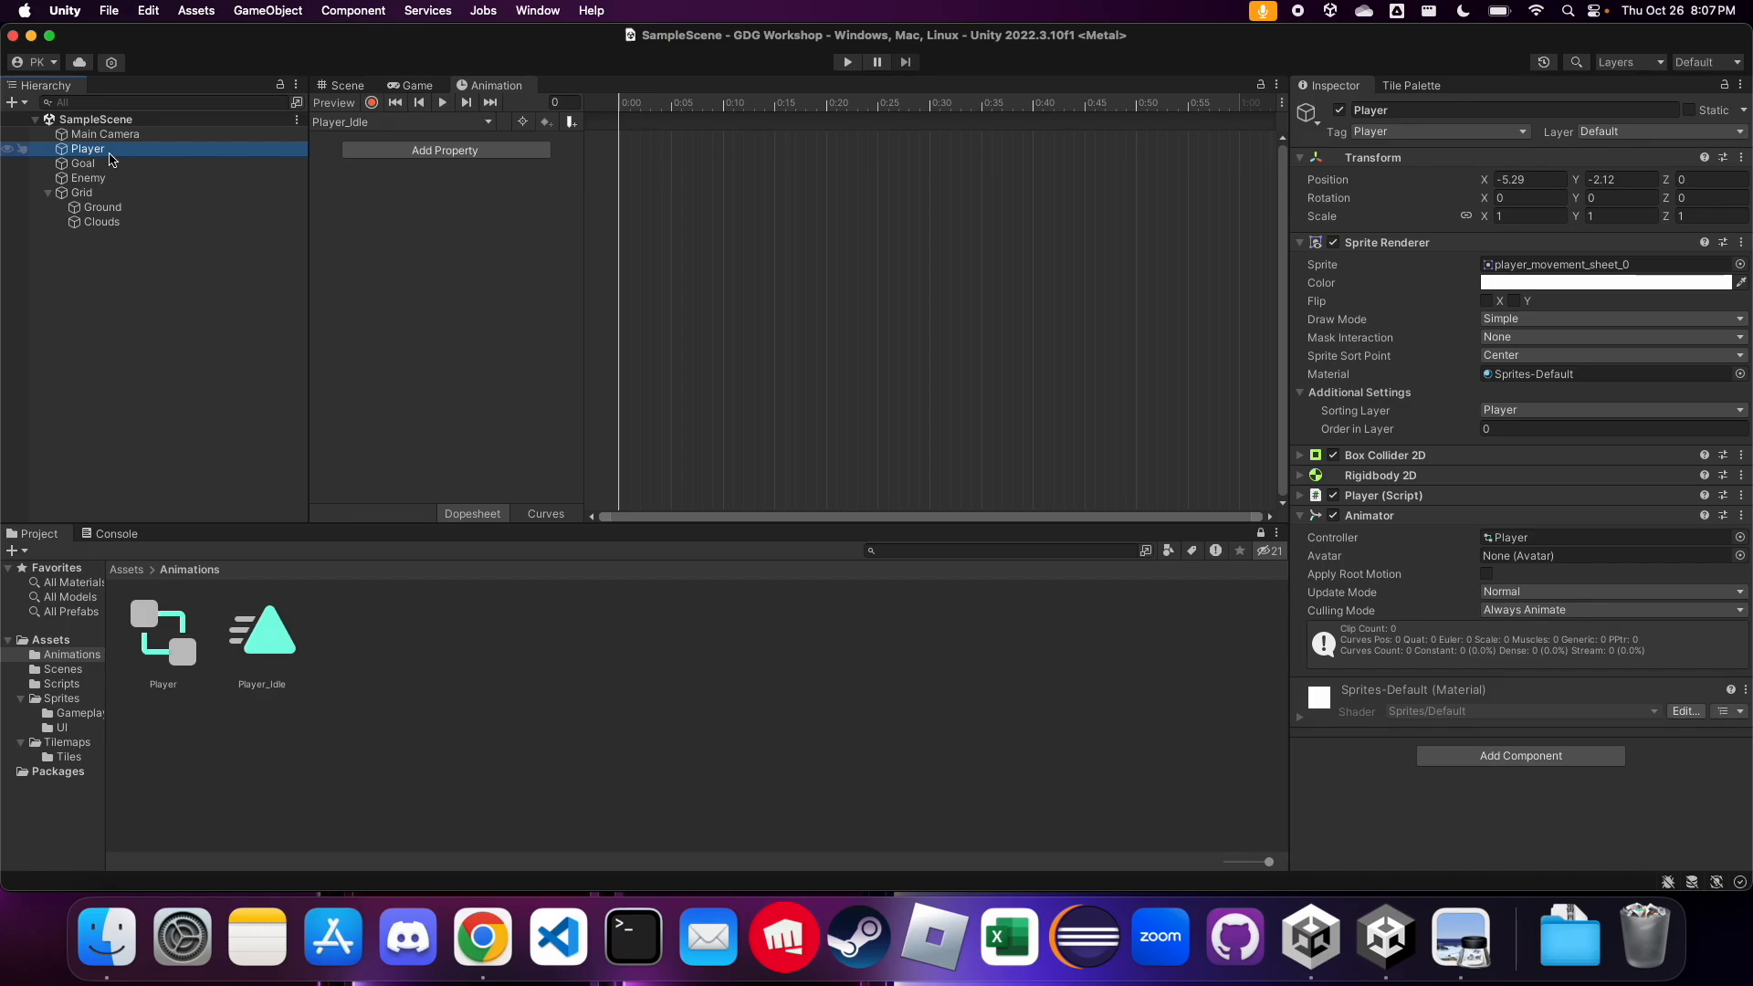
pyautogui.click(109, 163)
pyautogui.click(113, 136)
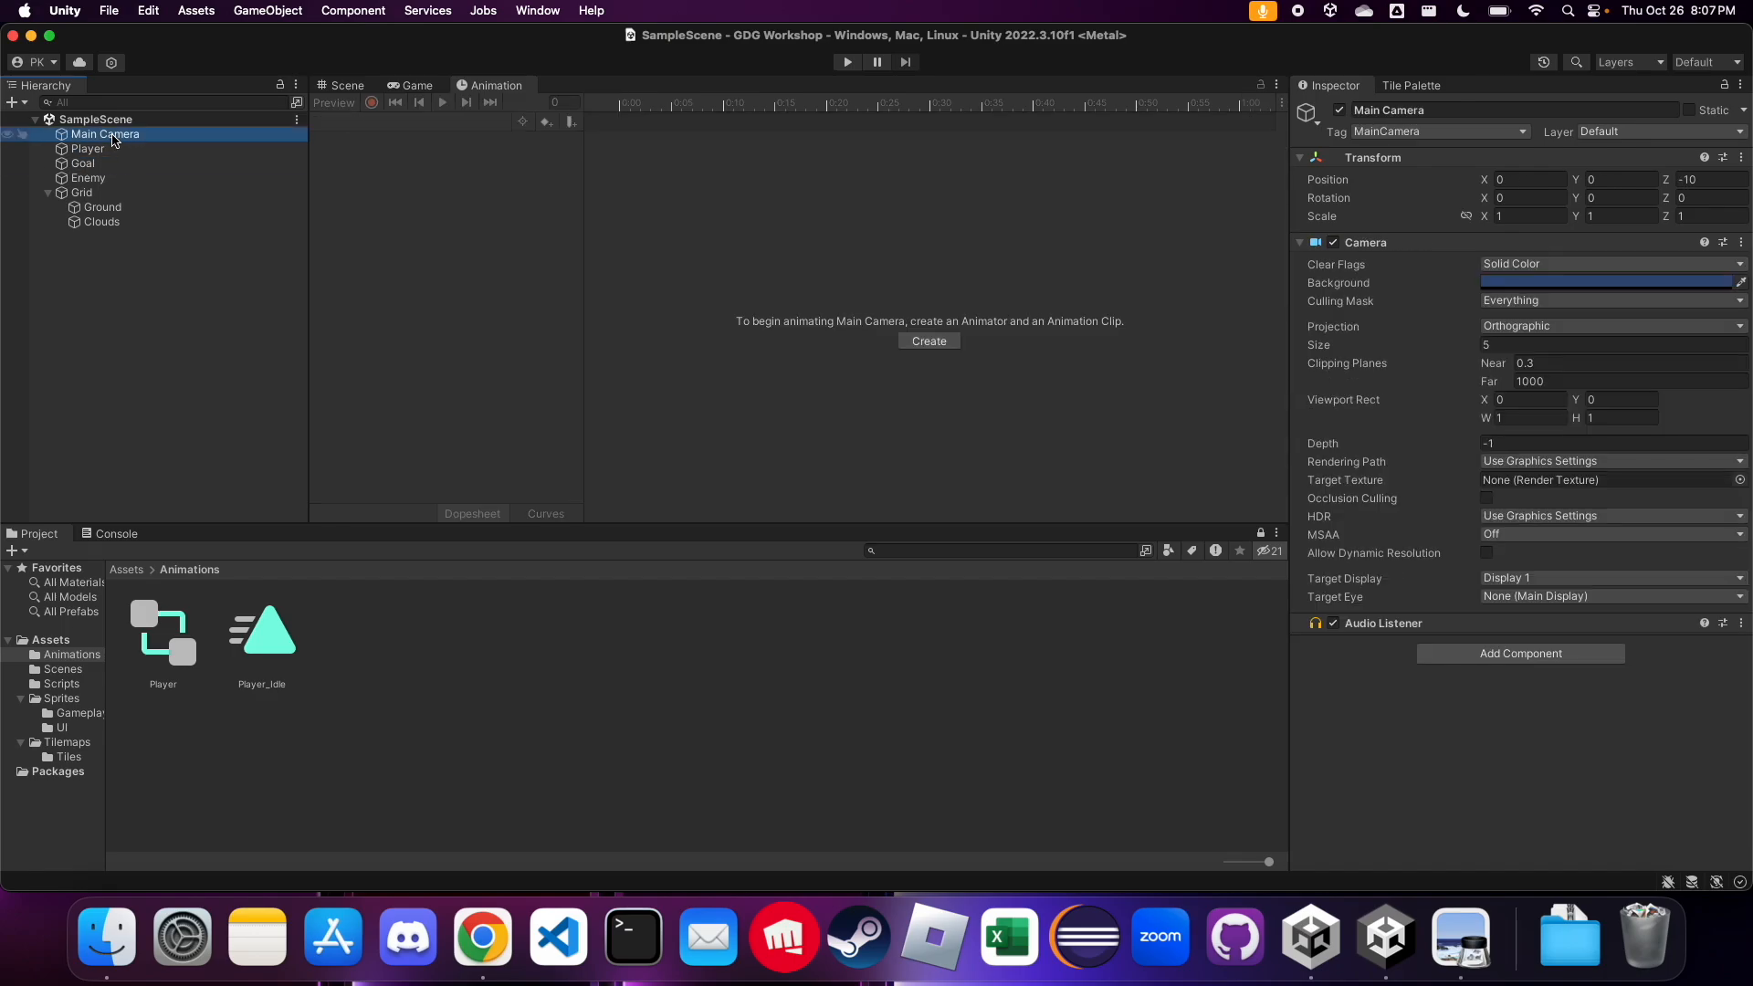
pyautogui.click(109, 179)
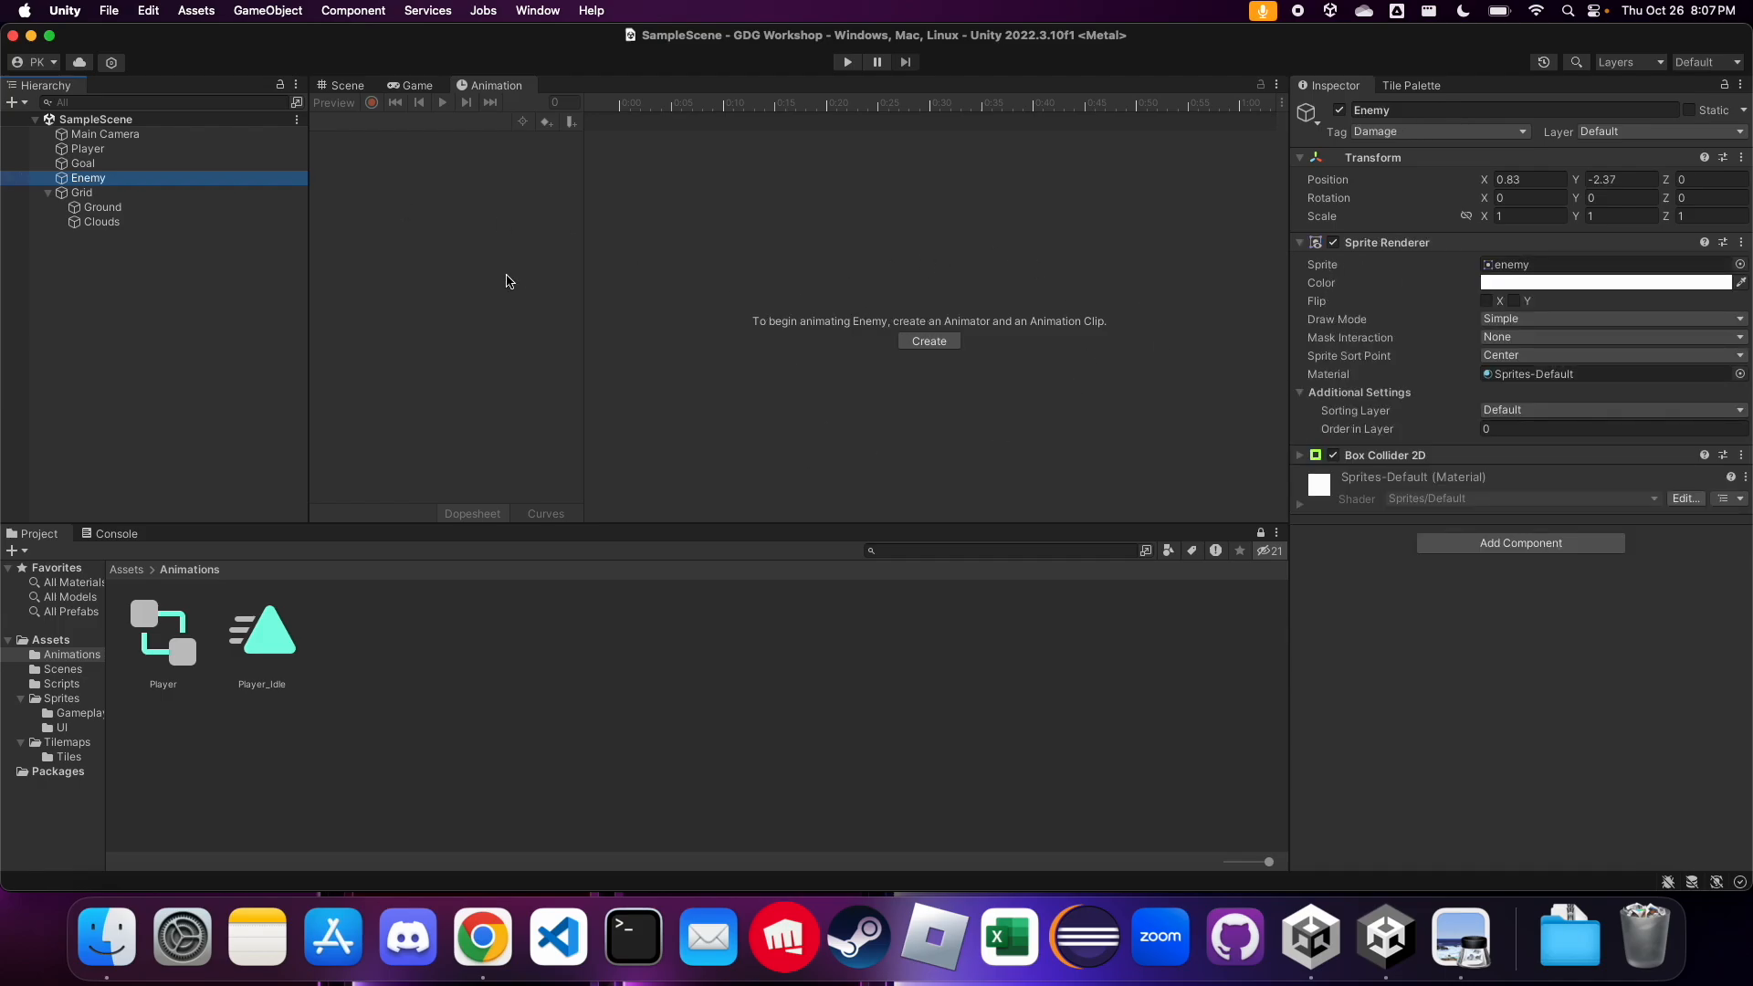
pyautogui.click(79, 165)
pyautogui.click(108, 151)
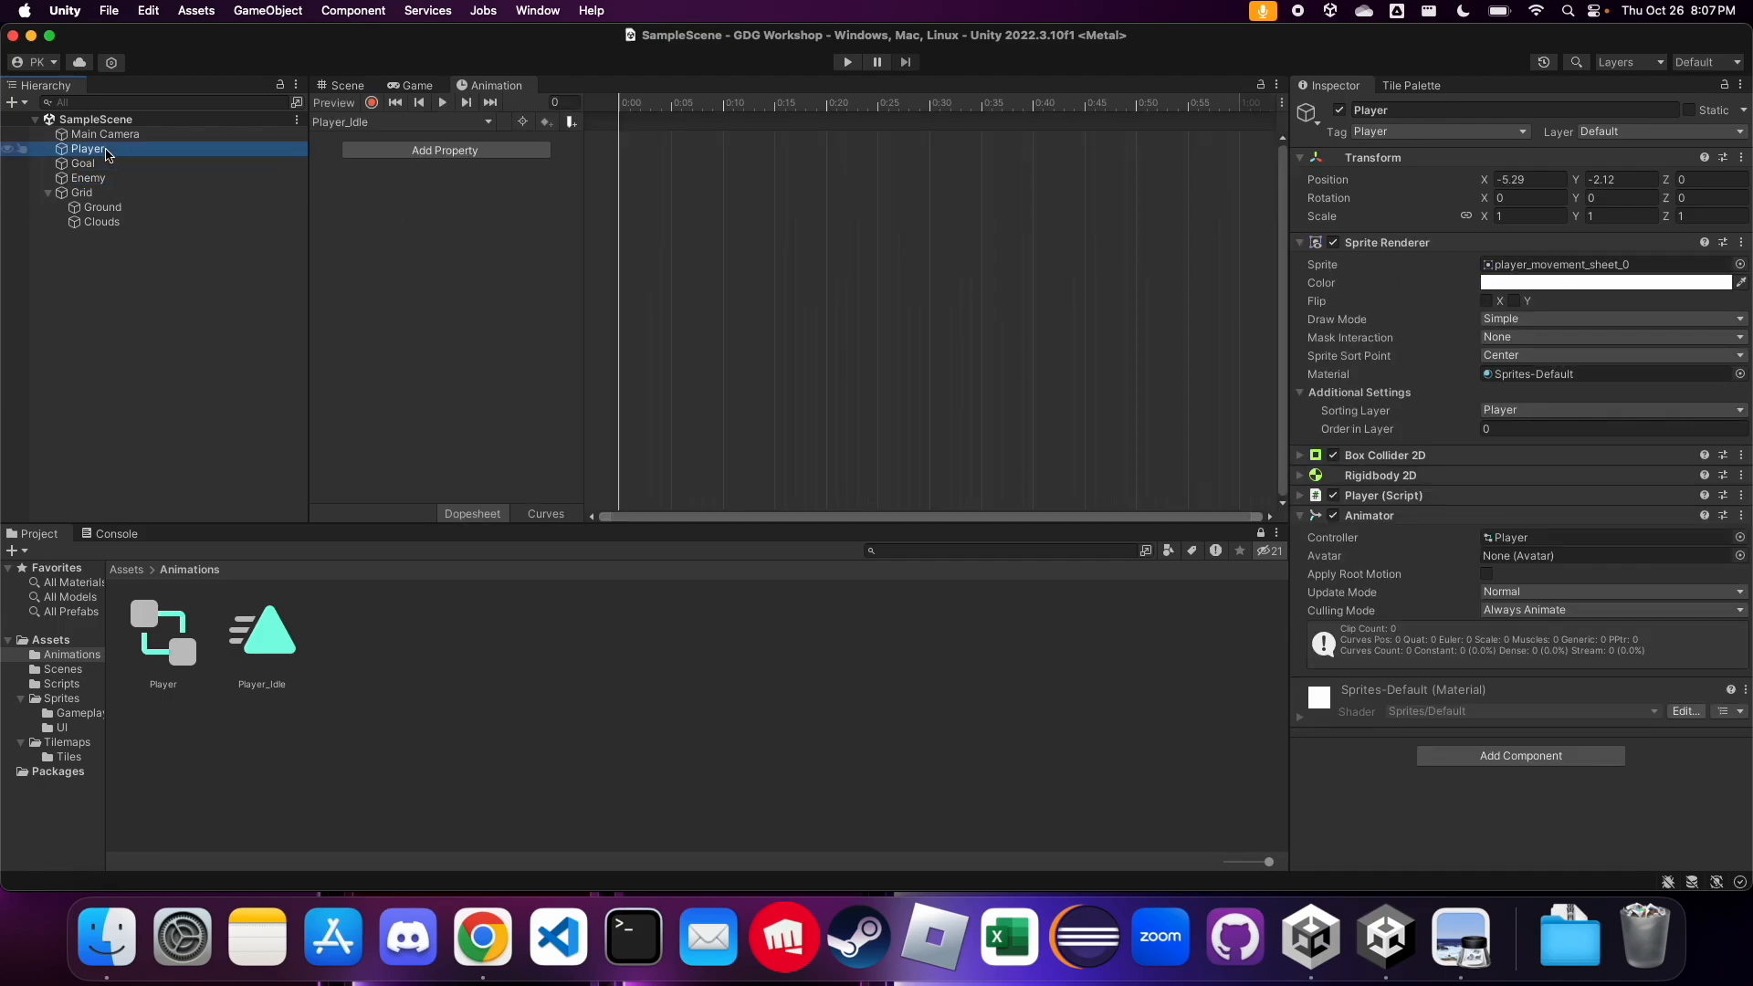
pyautogui.click(377, 126)
pyautogui.click(377, 129)
pyautogui.click(376, 128)
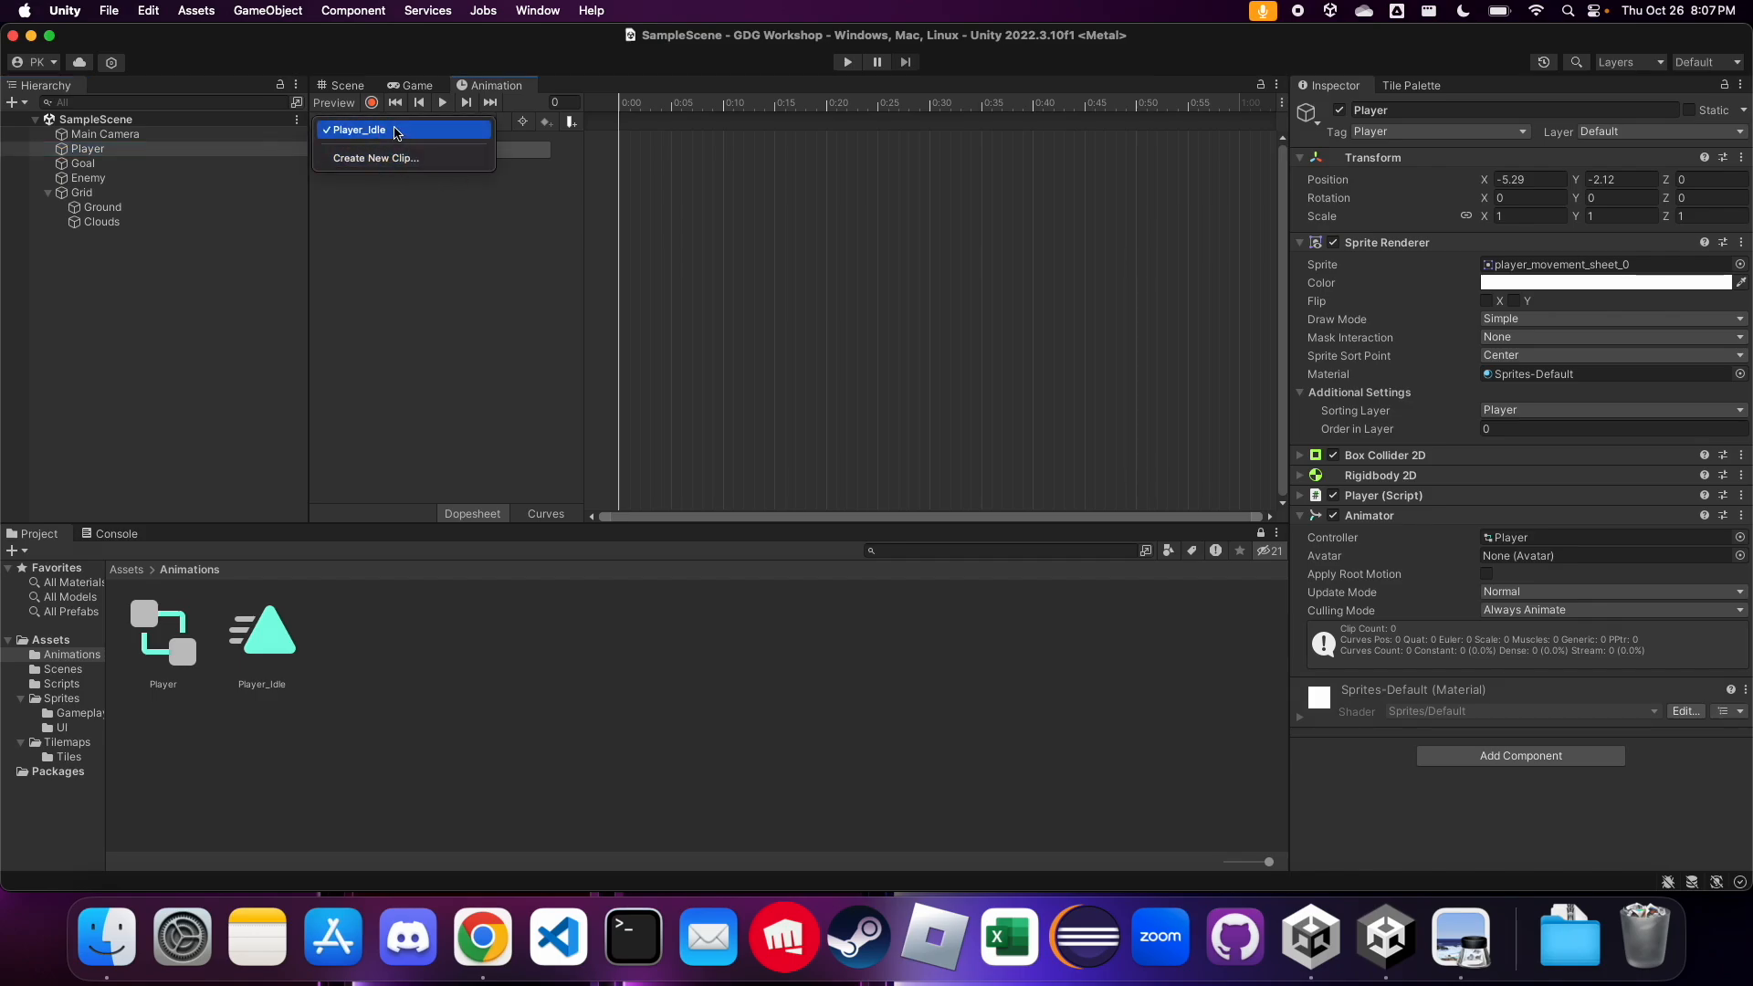
pyautogui.click(392, 130)
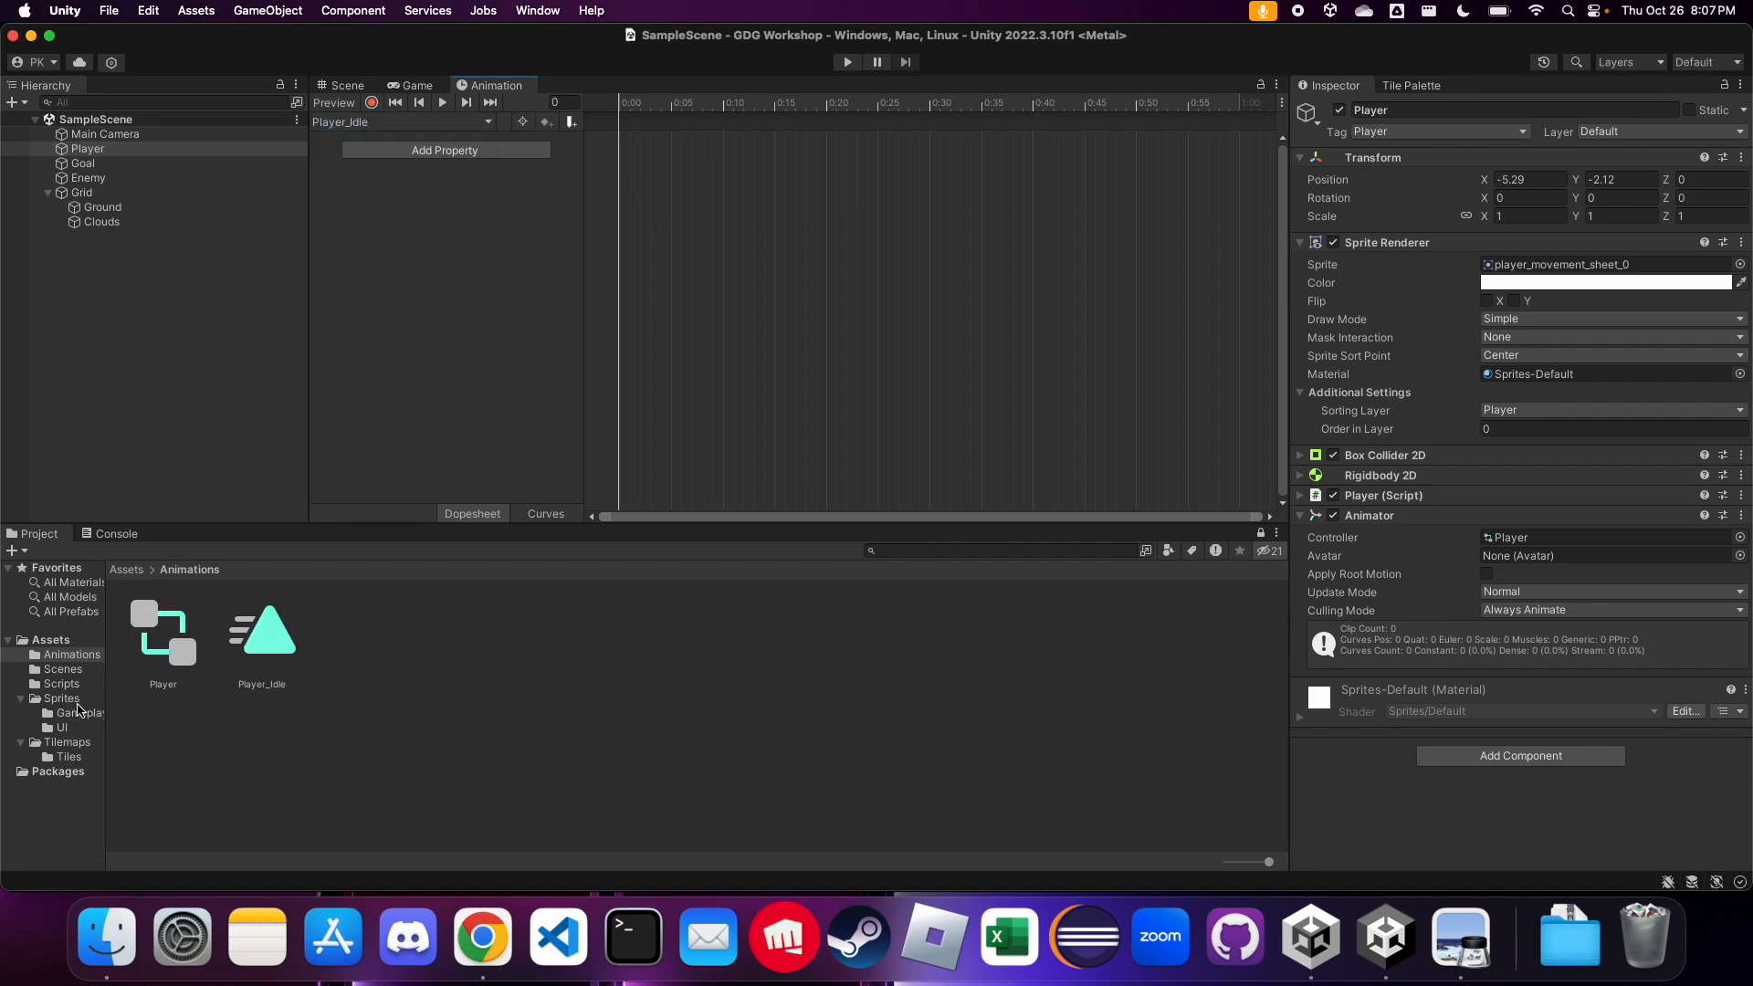
# Add the standing sprite player_movement_sheet_0 from Sprites/Gameplay as a keyframe at 0:00 of the Player_Idle clip
pyautogui.click(84, 703)
pyautogui.click(161, 657)
pyautogui.doubleClick(162, 658)
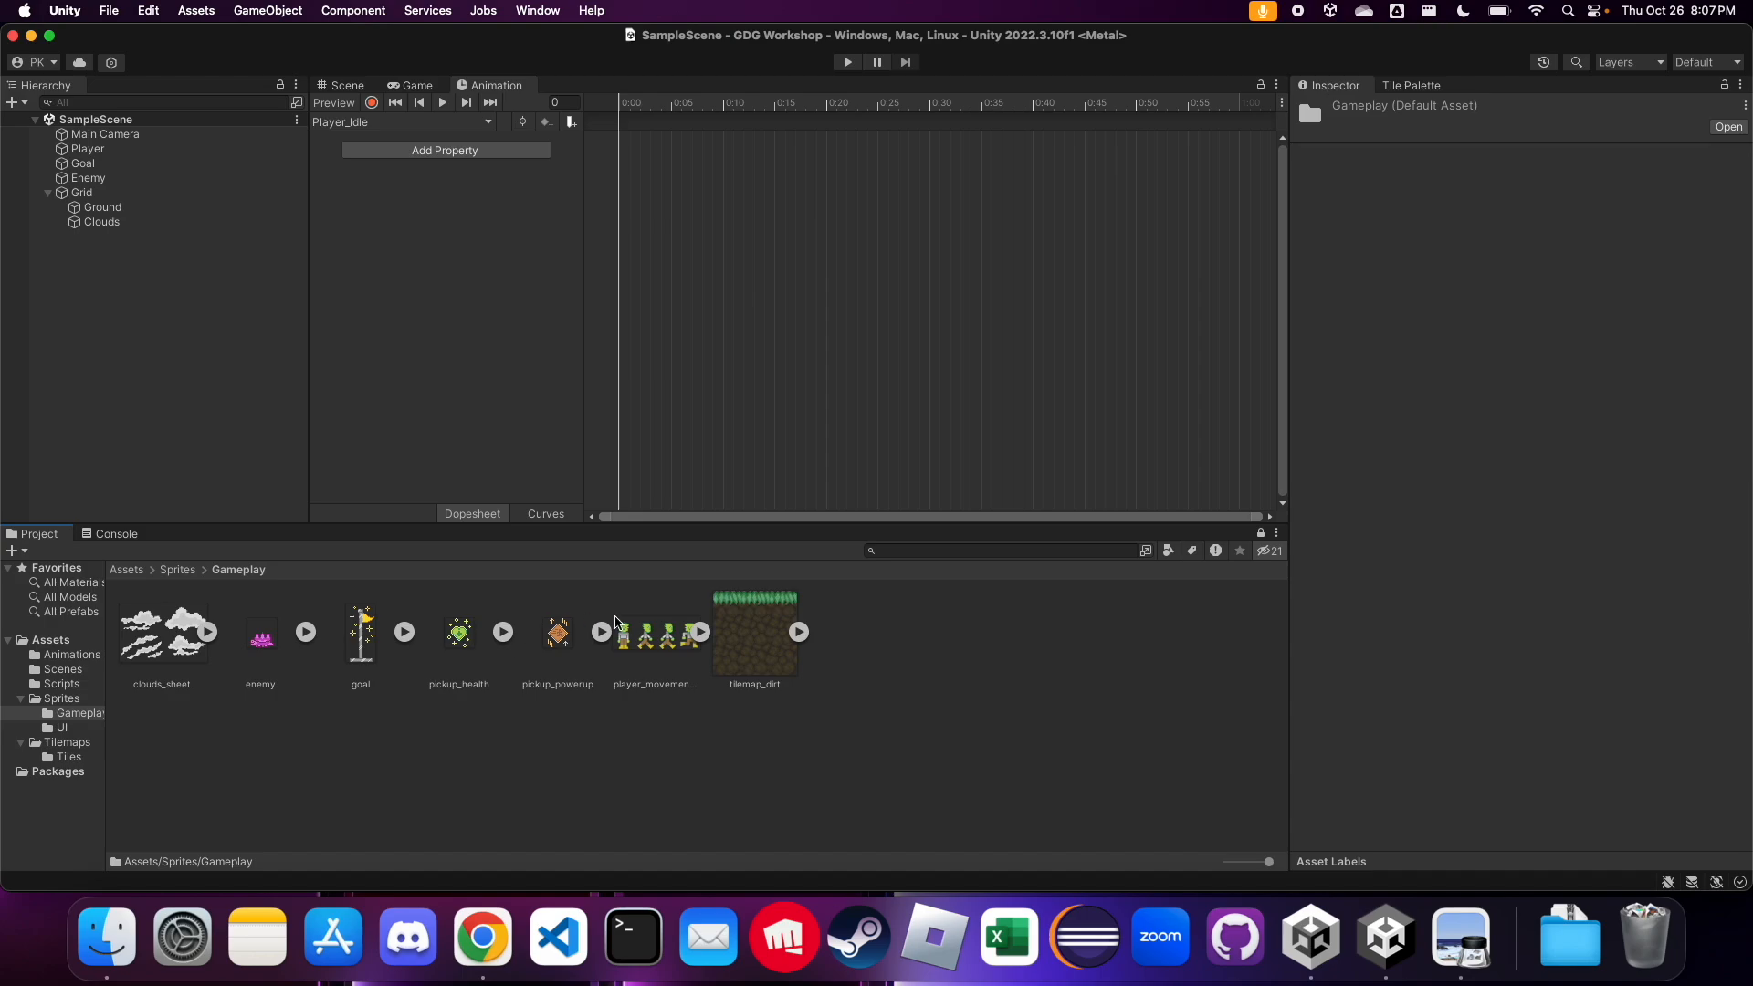
pyautogui.click(700, 632)
pyautogui.click(757, 647)
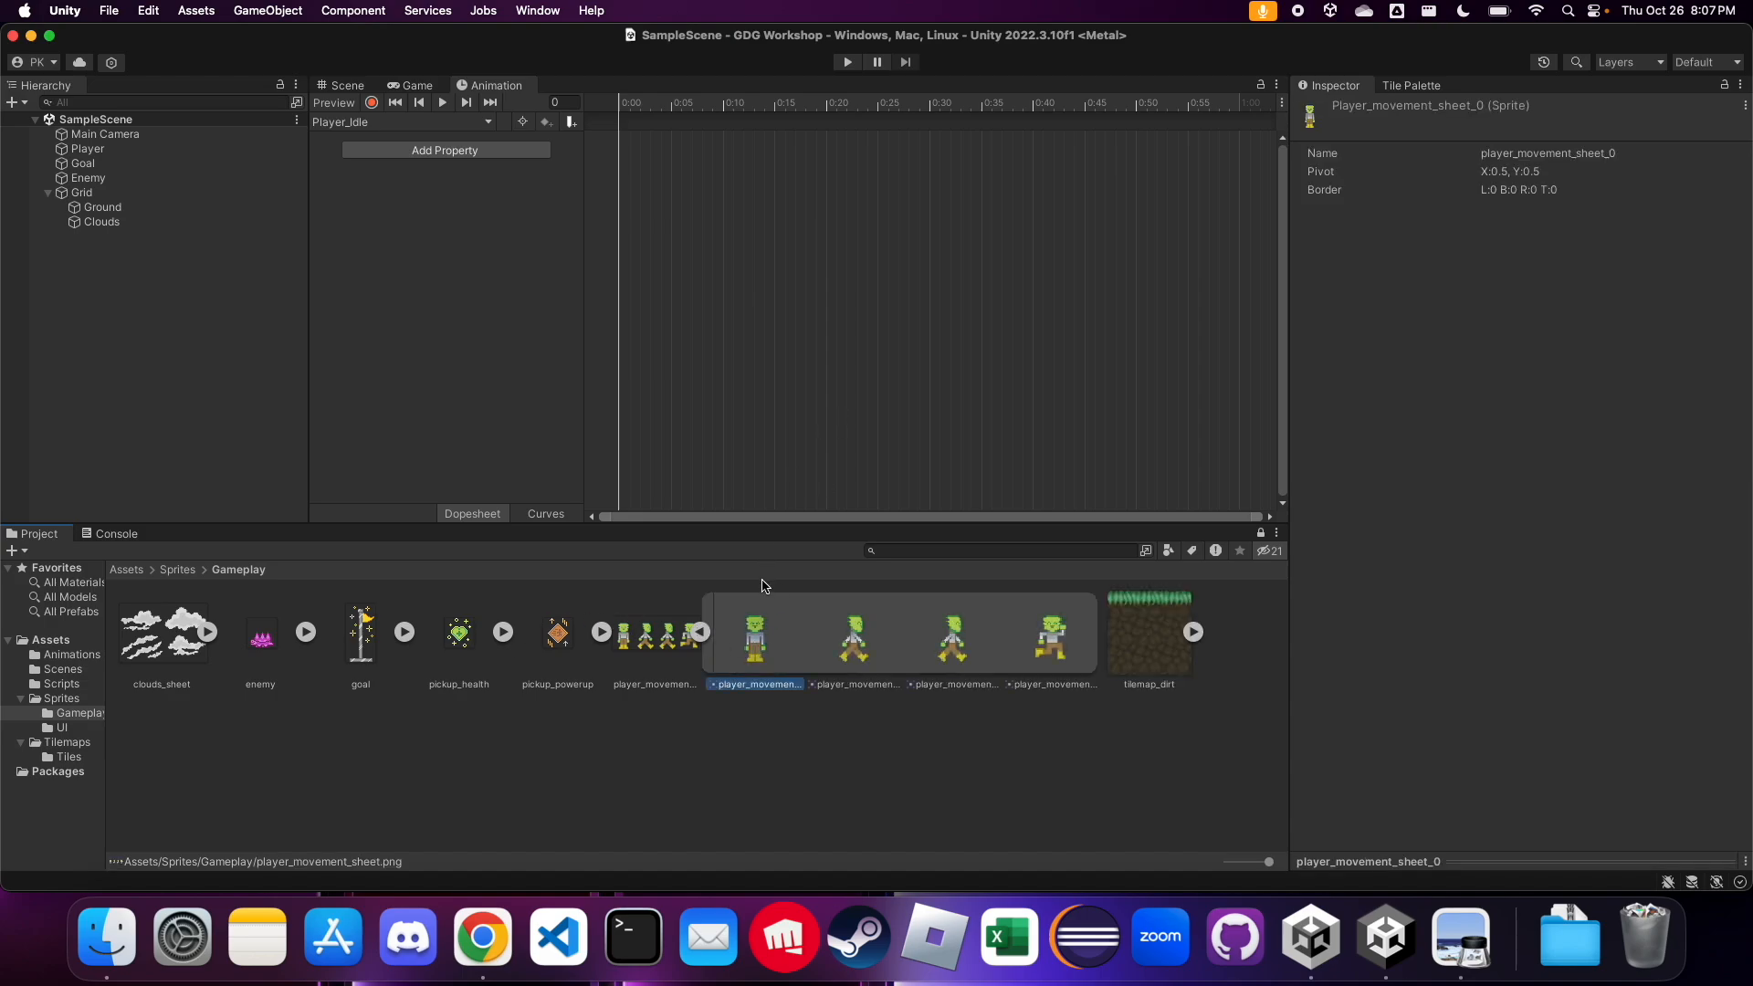
pyautogui.moveTo(757, 640); pyautogui.dragTo(636, 159)
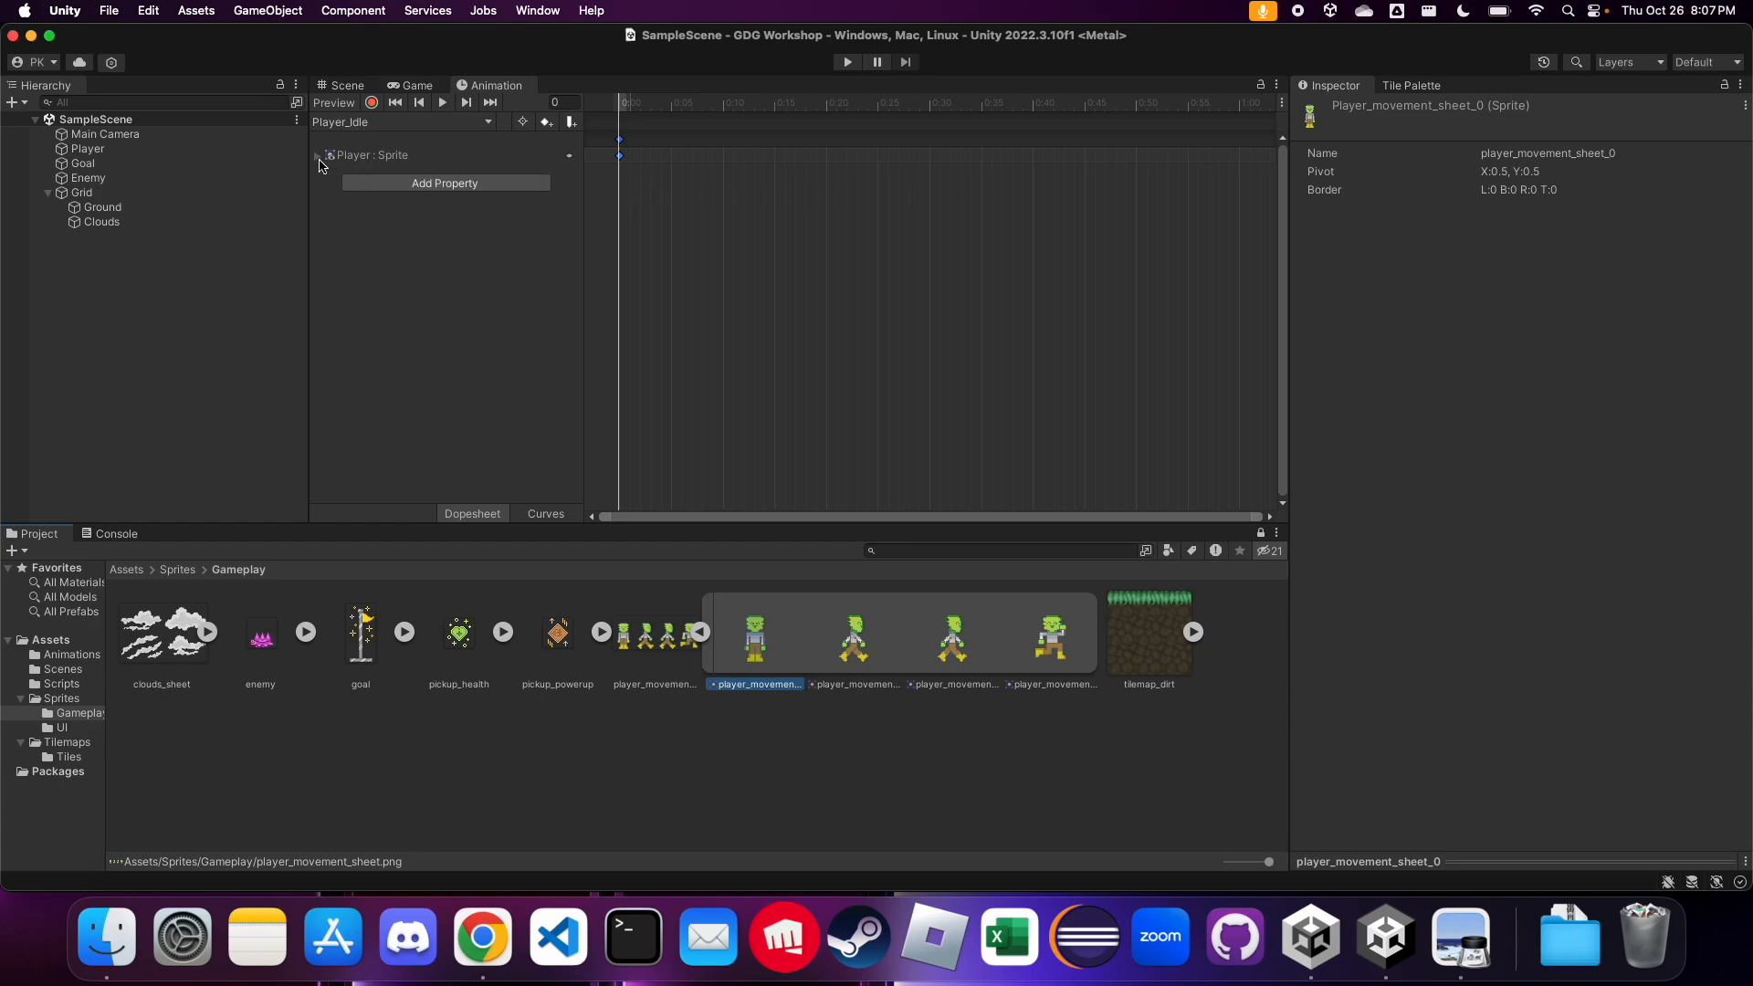
# Move the playhead to frame 6 of Player_Idle and expand the Player : Sprite track to inspect its keyframe
pyautogui.click(649, 107)
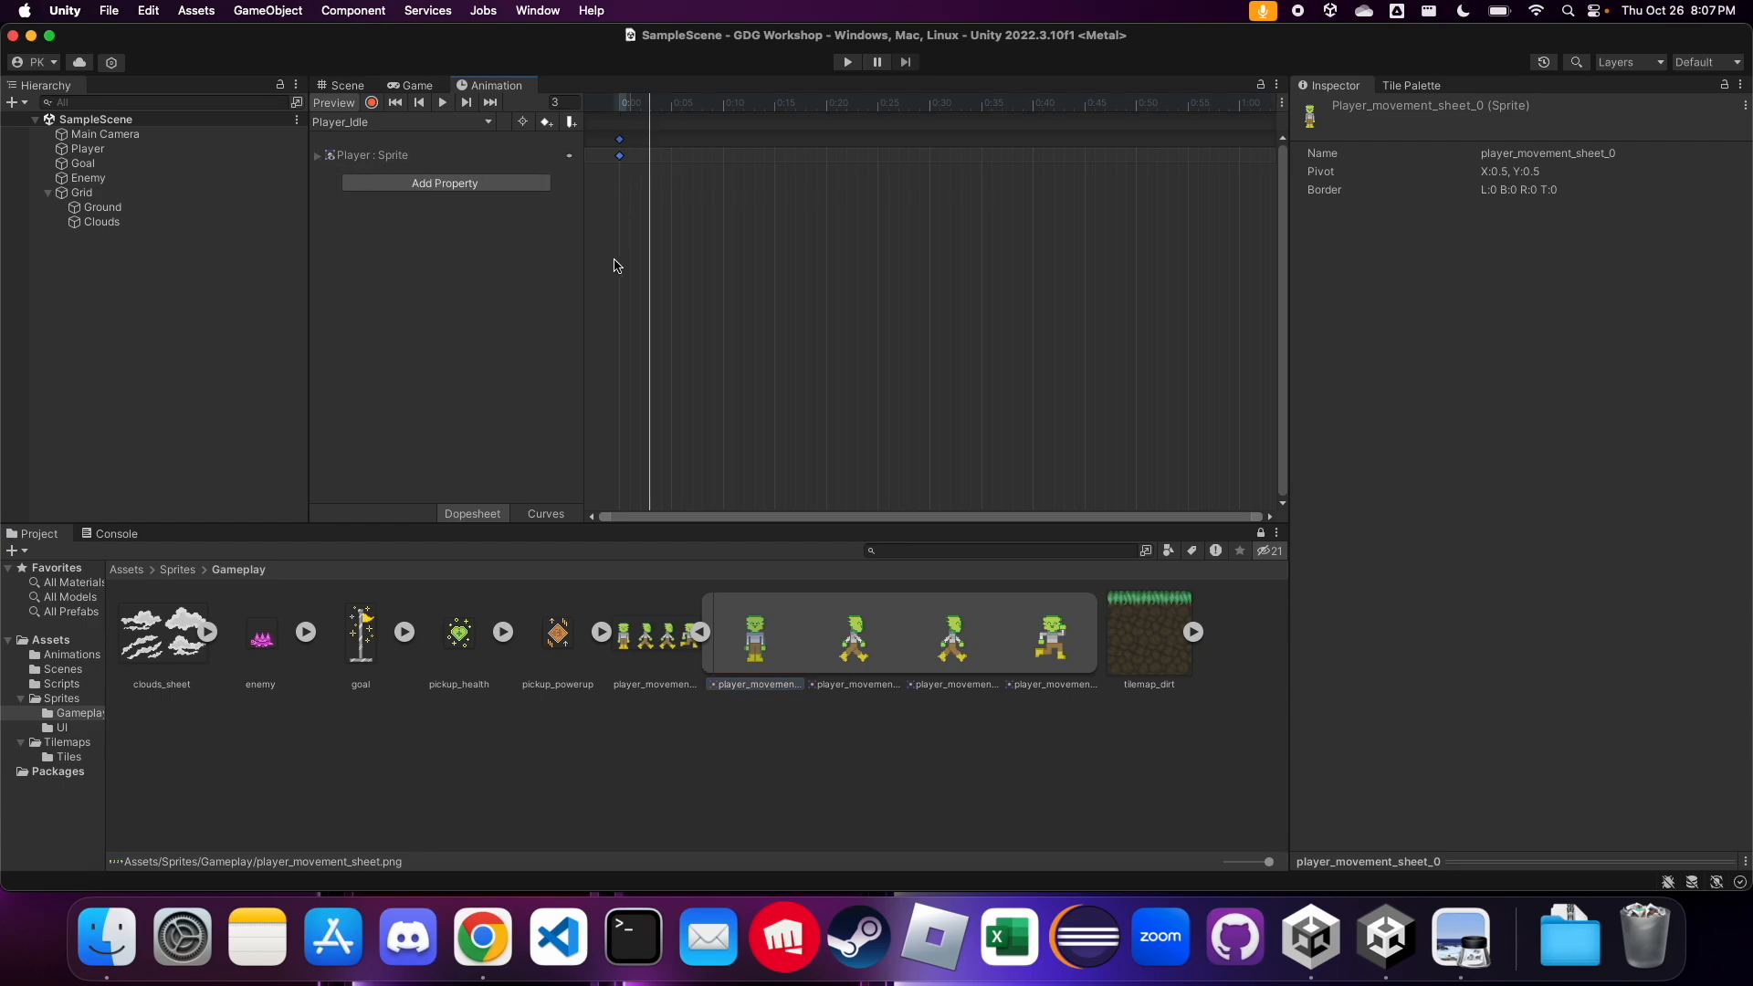
pyautogui.click(621, 106)
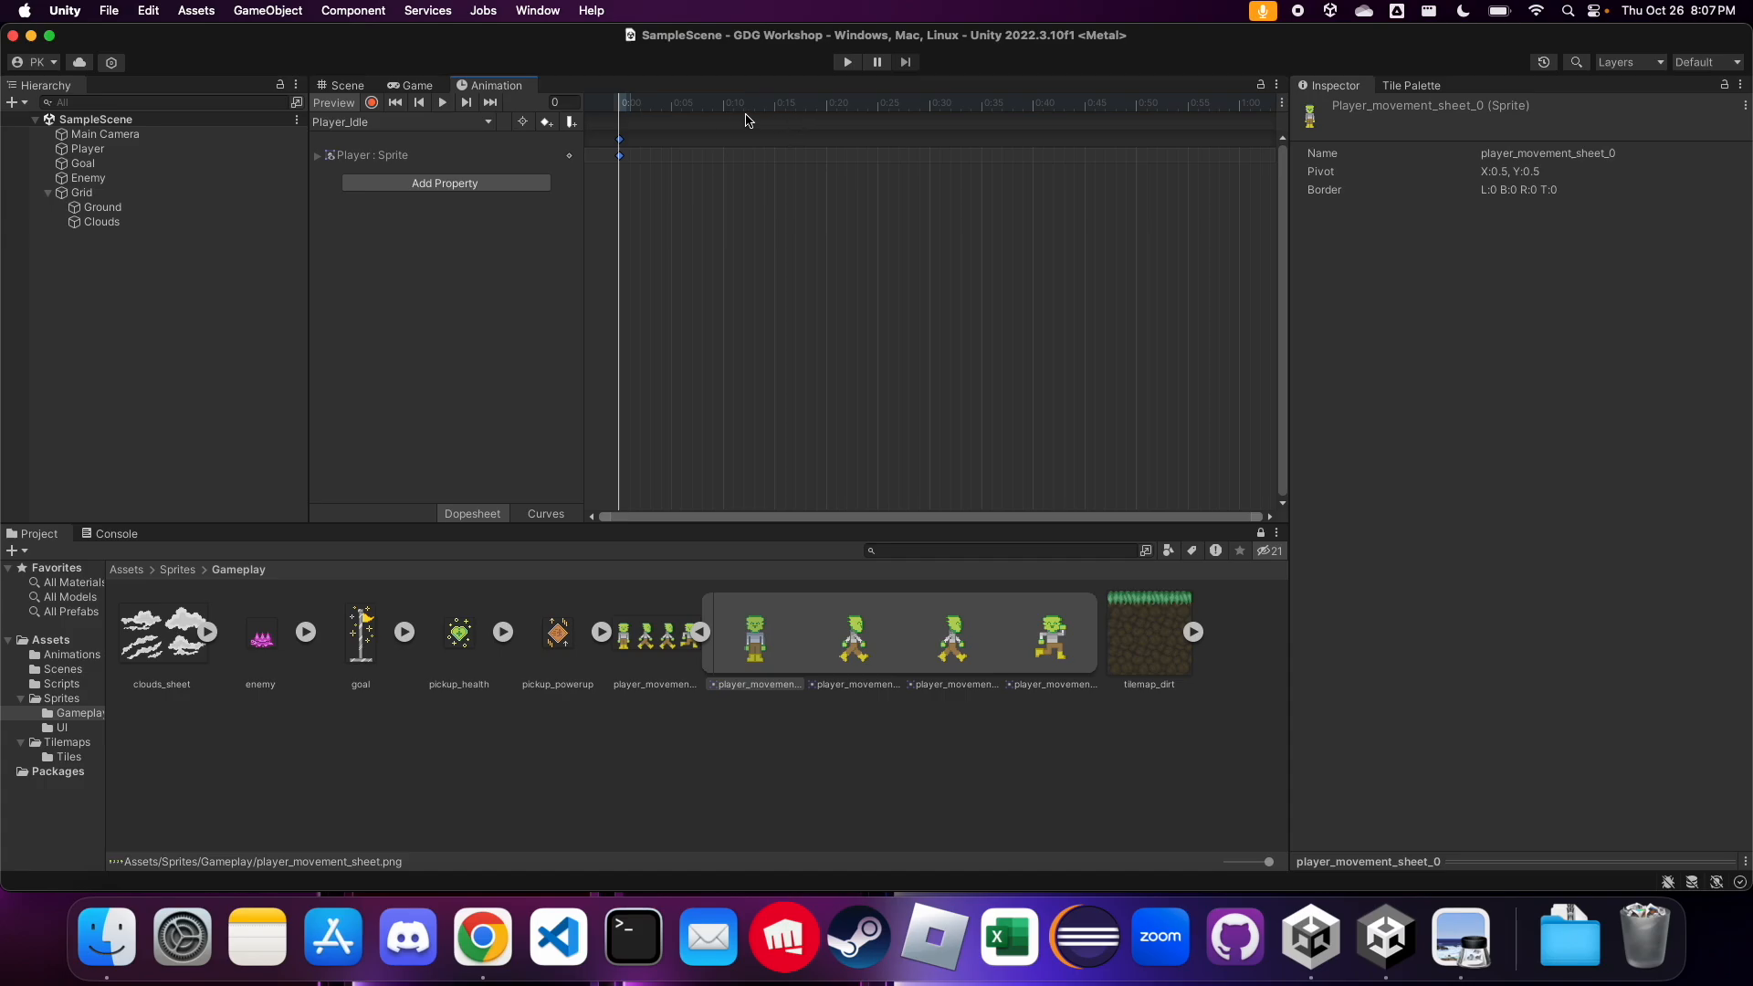
pyautogui.click(681, 106)
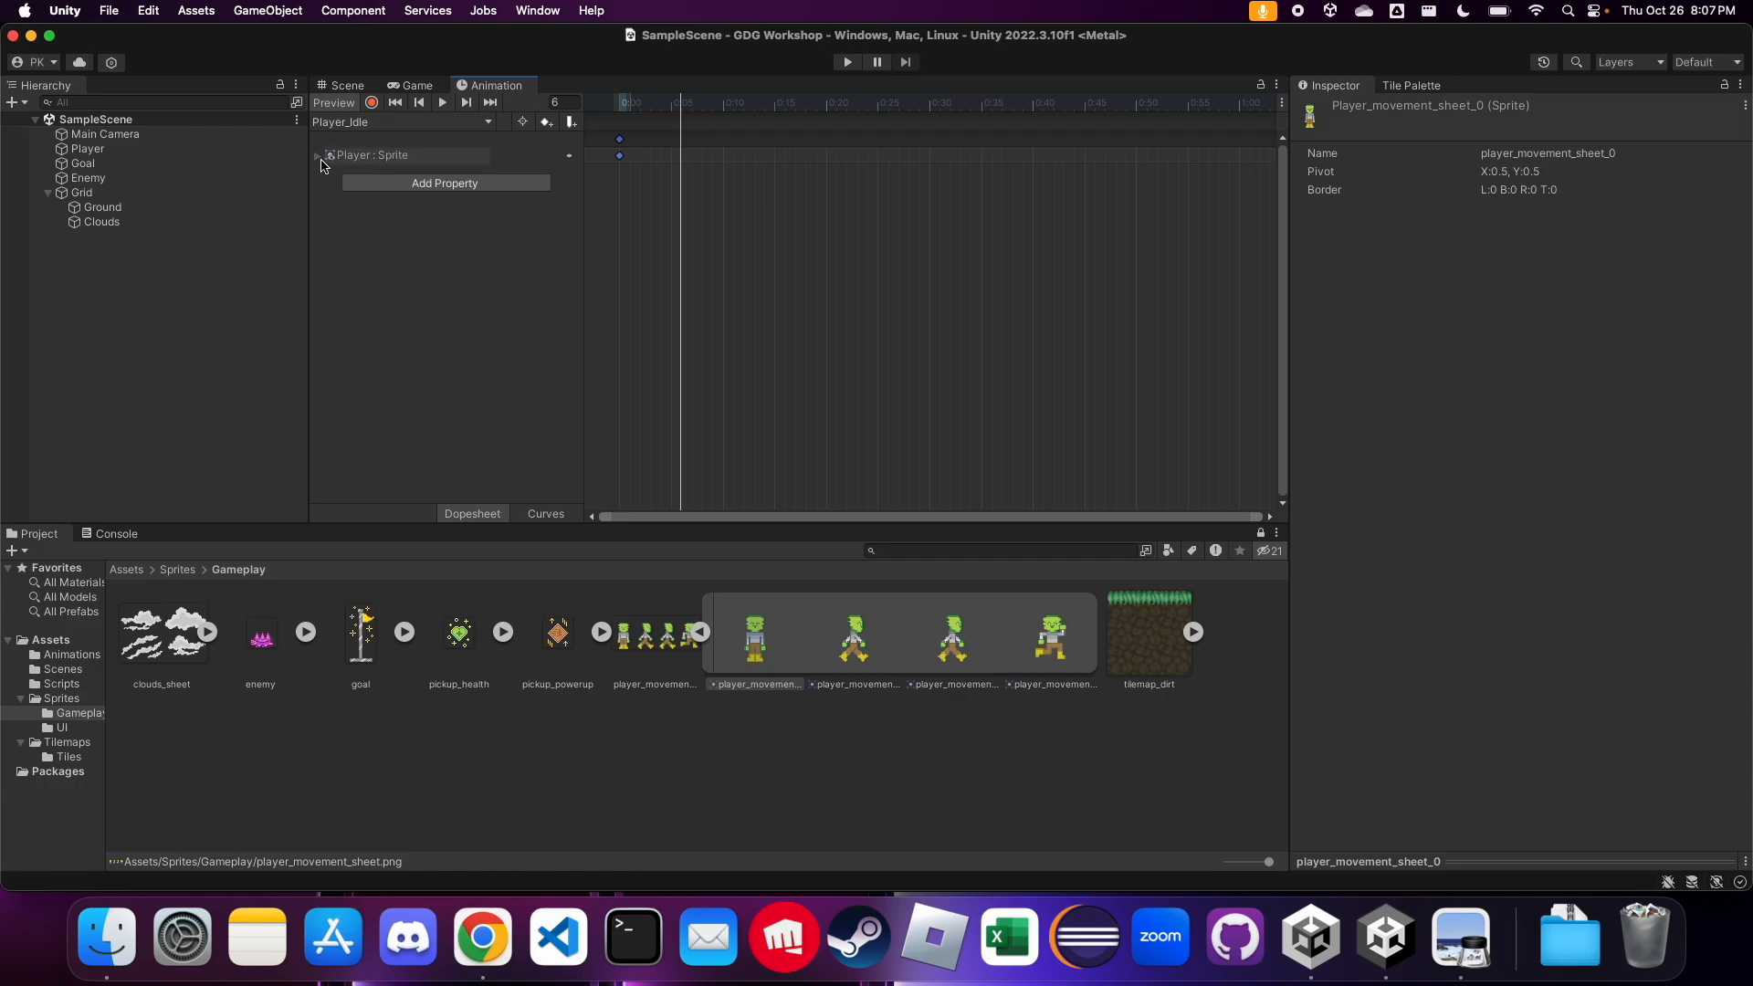
pyautogui.click(318, 158)
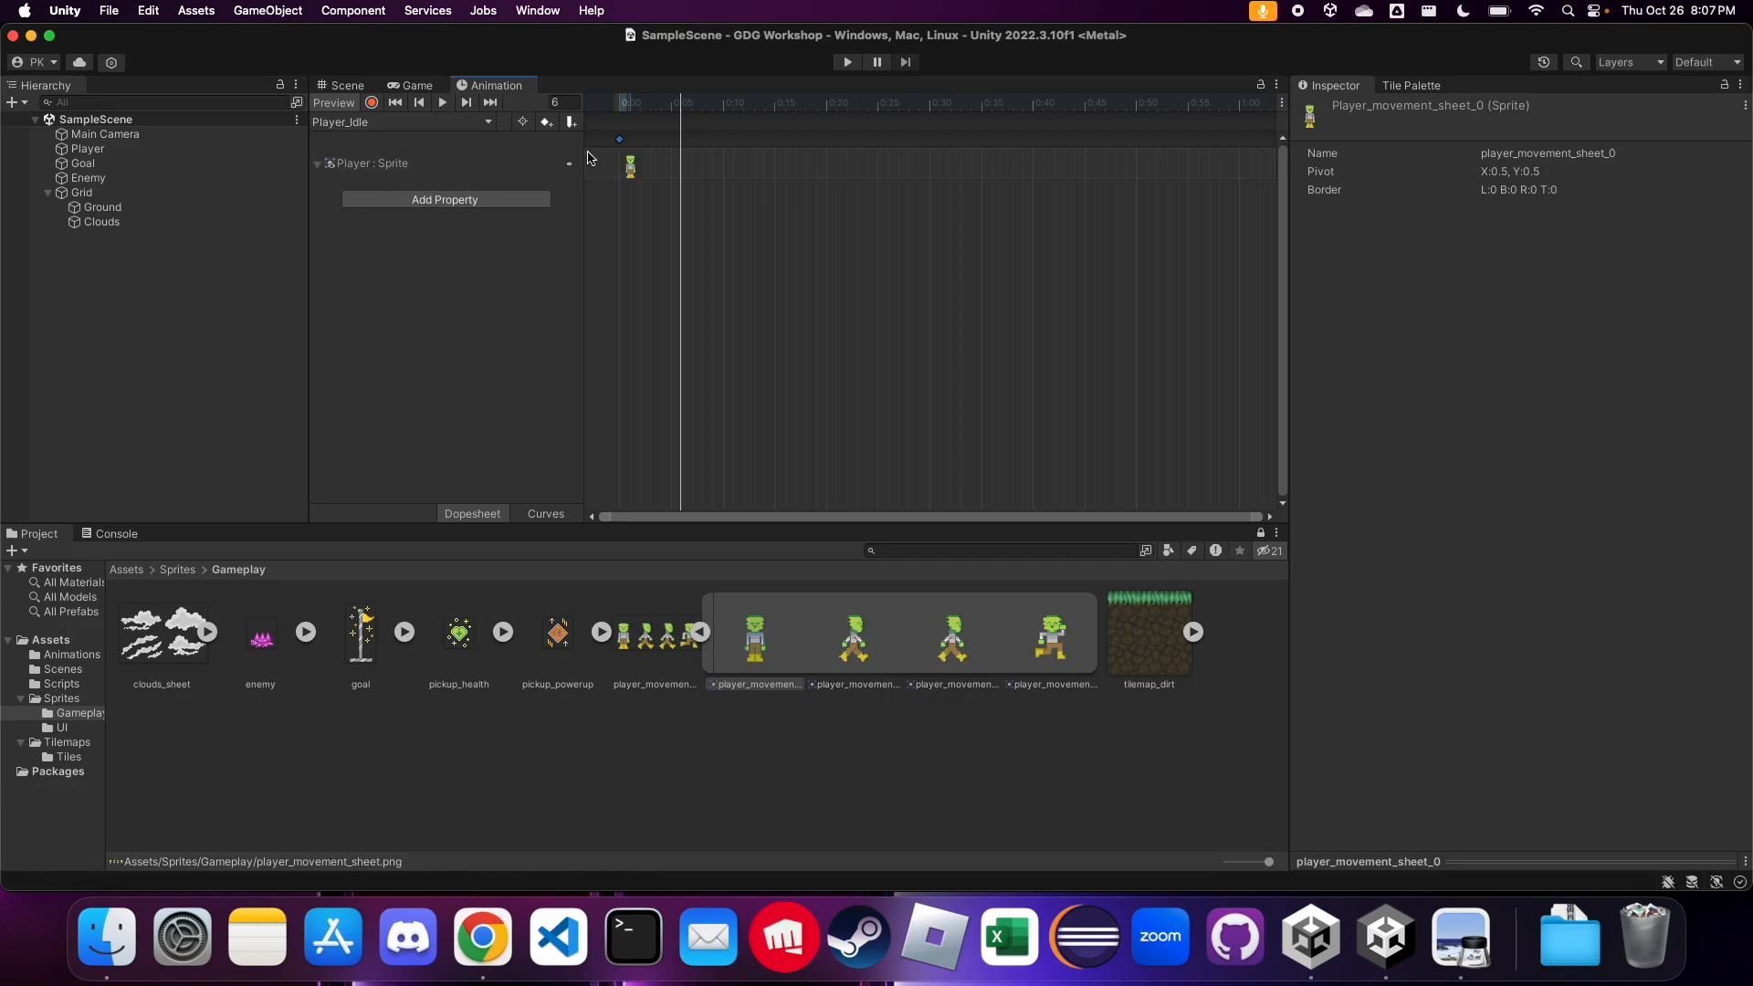
pyautogui.scroll(5, 619, 172)
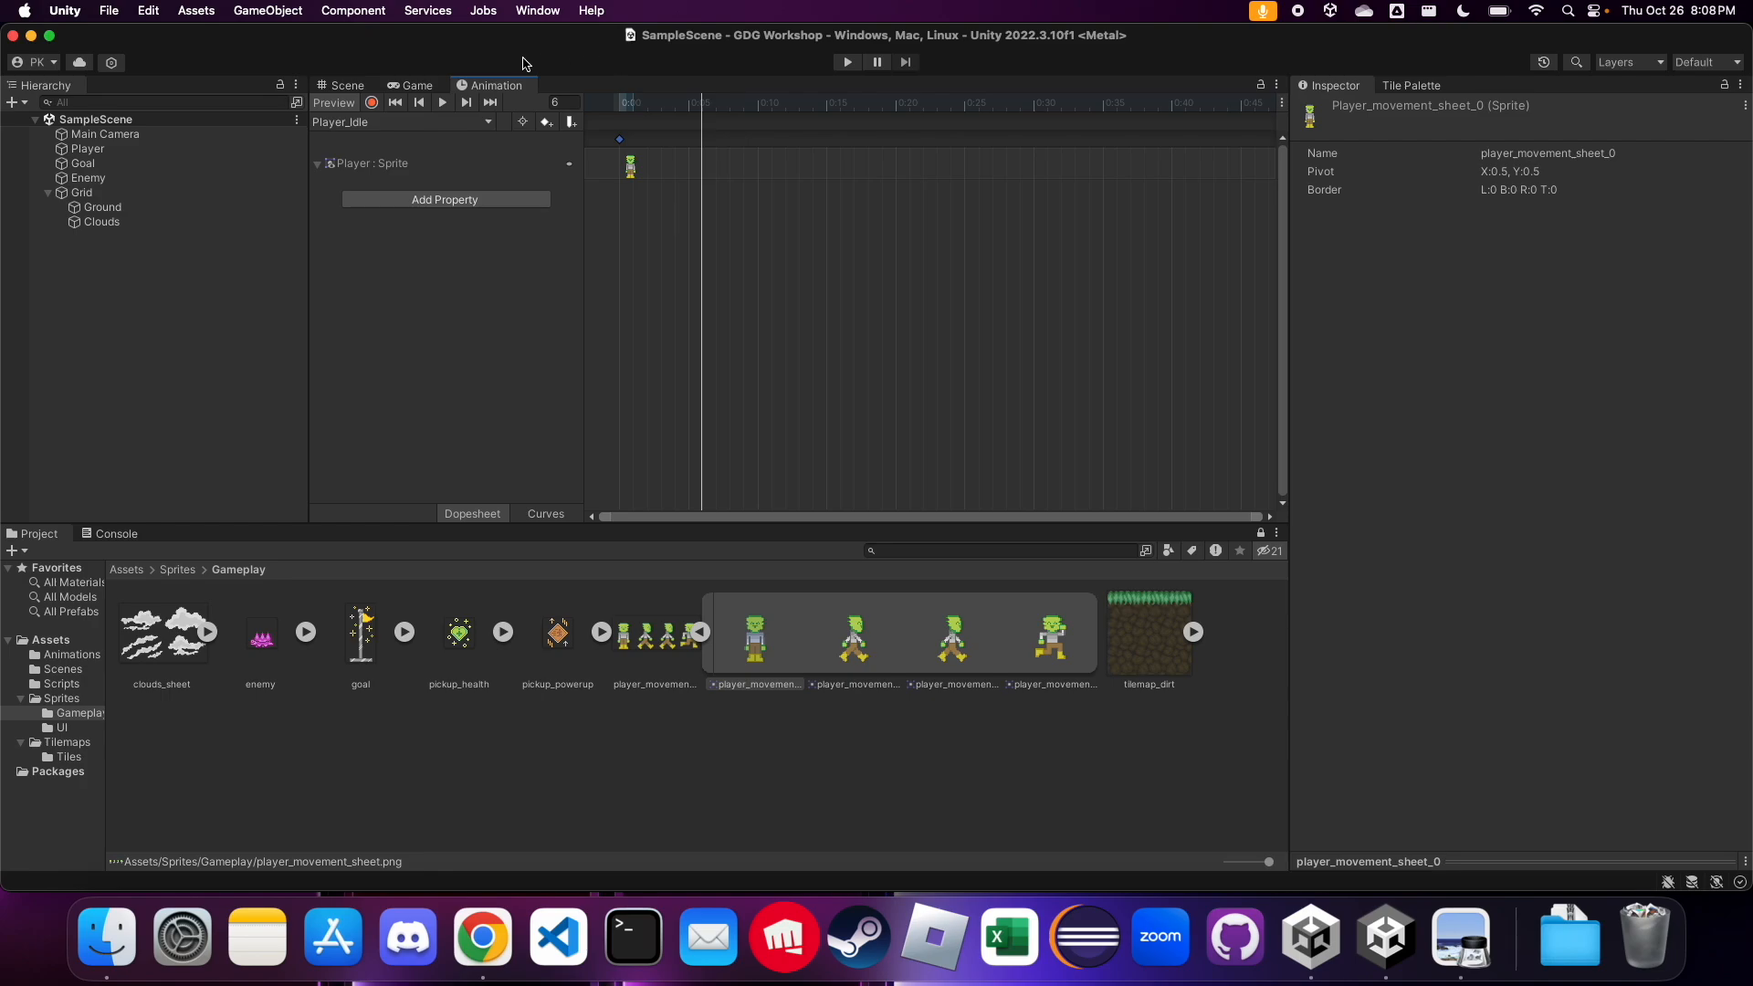
# Return to the Scene view, select the Player, and play-test the idle clip by walking both ways and jumping
pyautogui.click(348, 86)
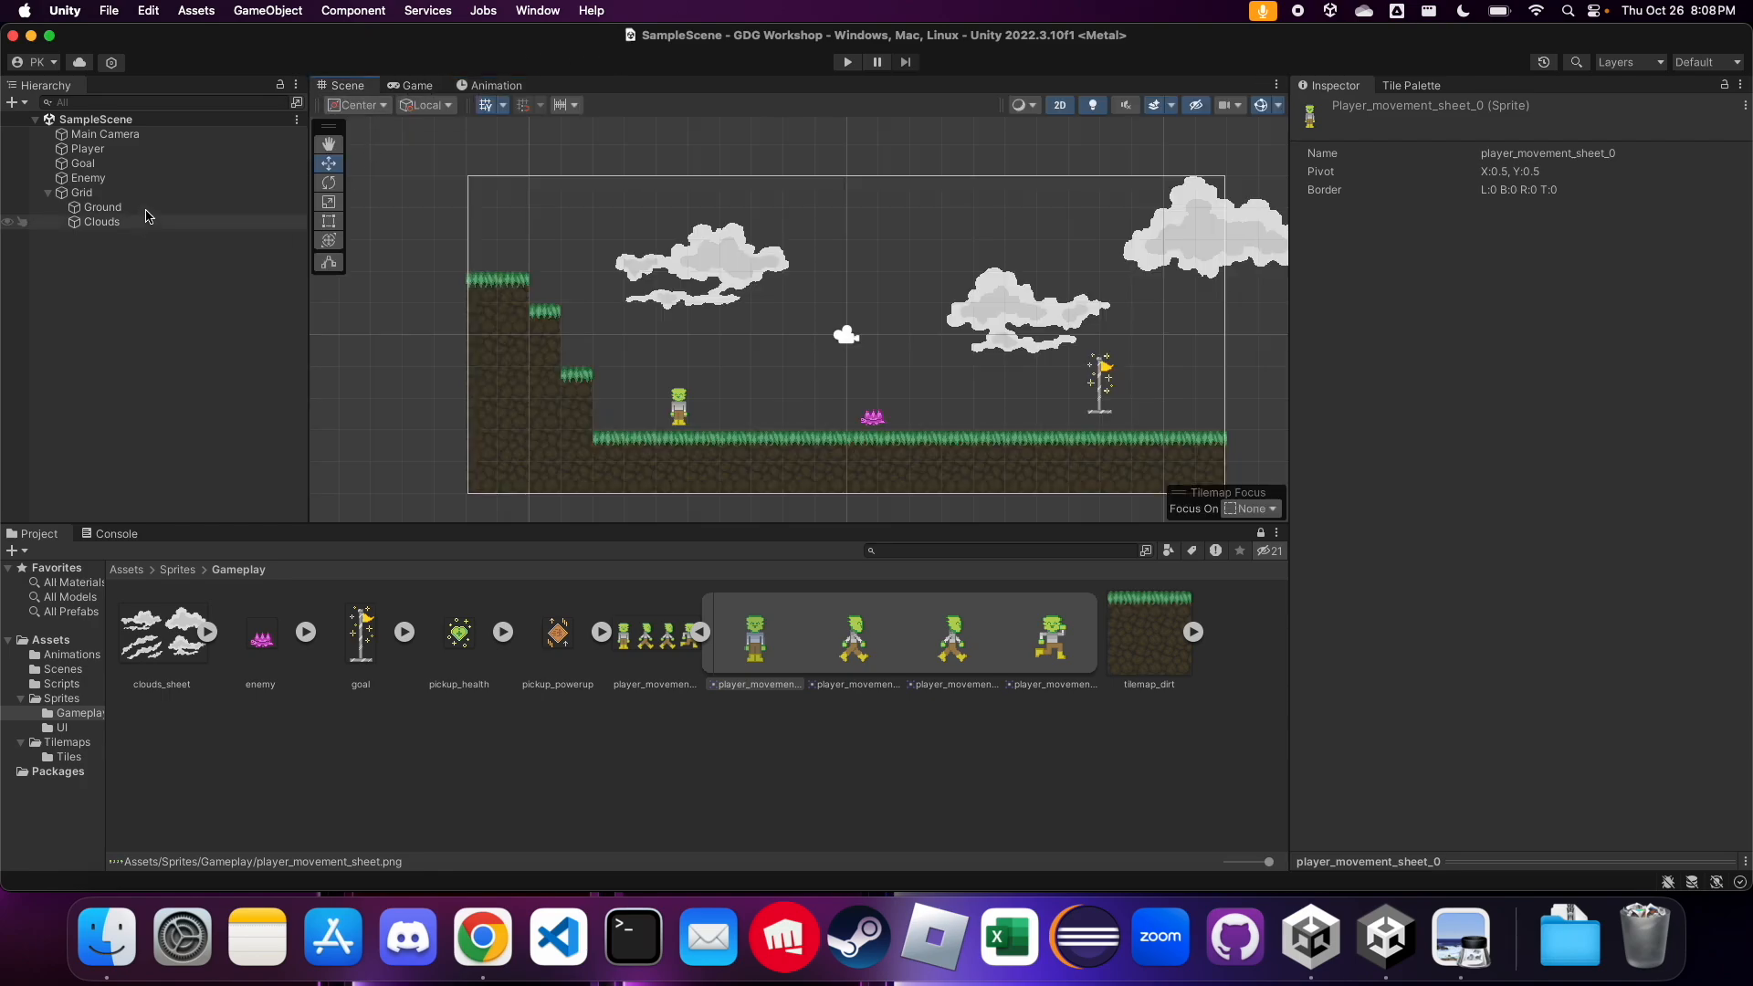
pyautogui.click(117, 179)
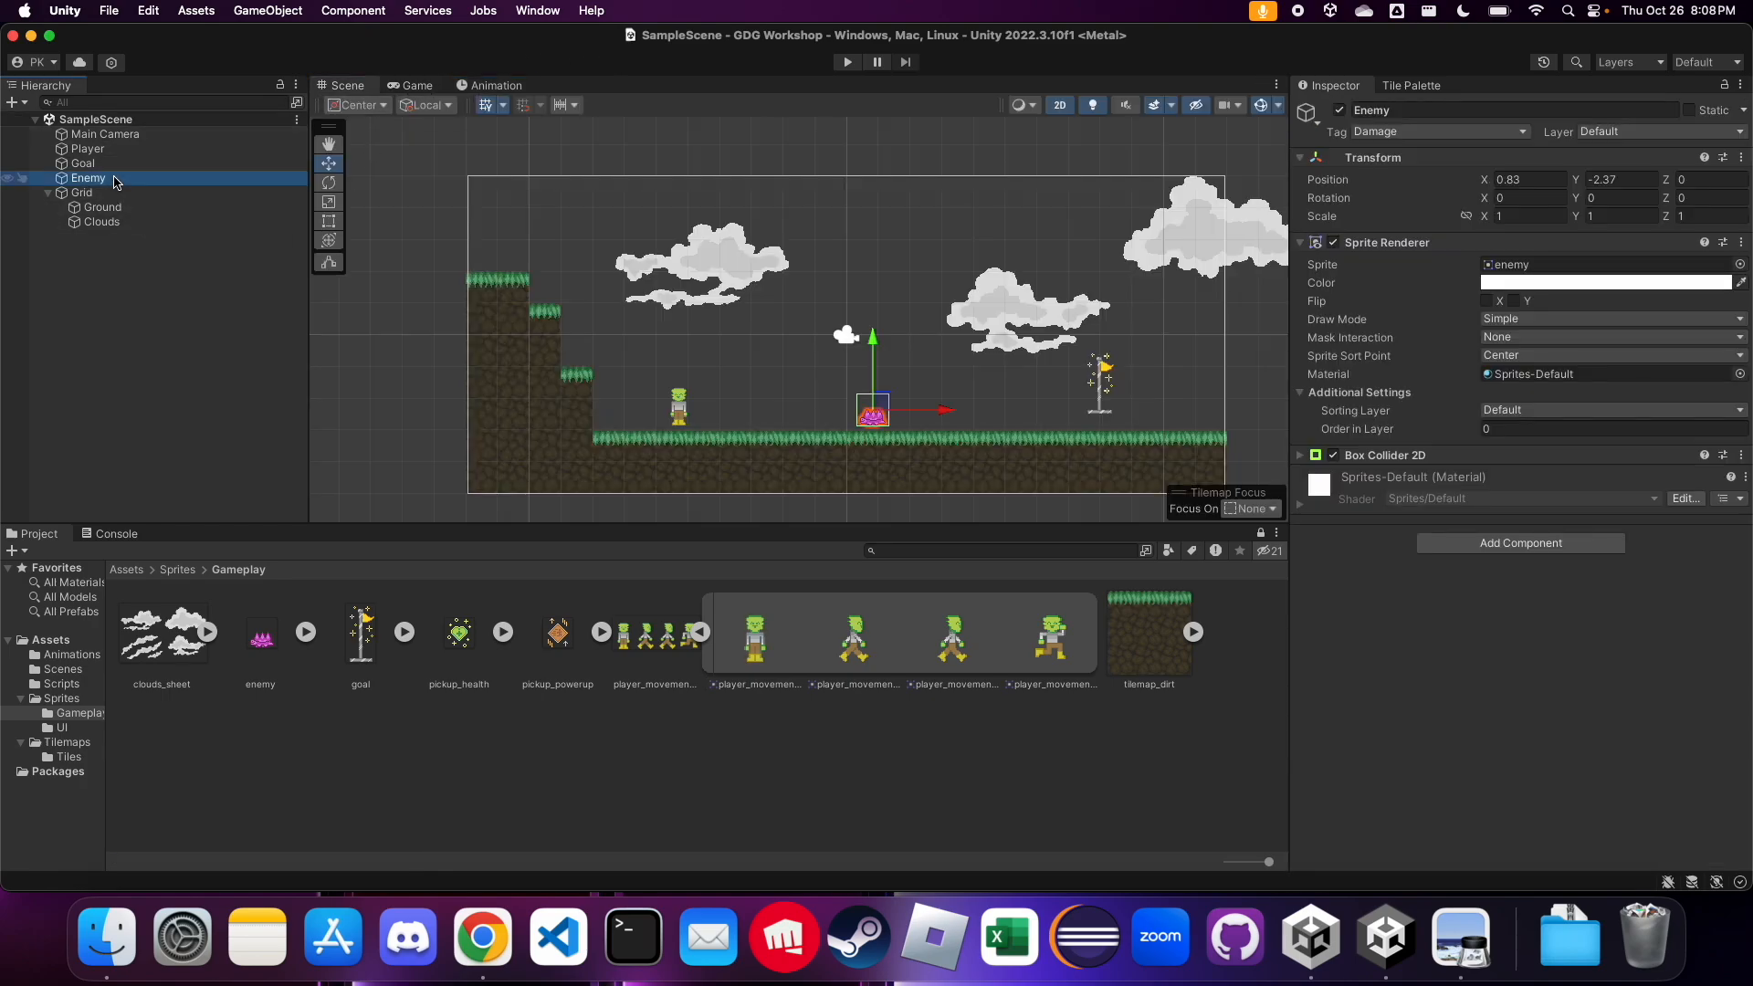
pyautogui.click(210, 149)
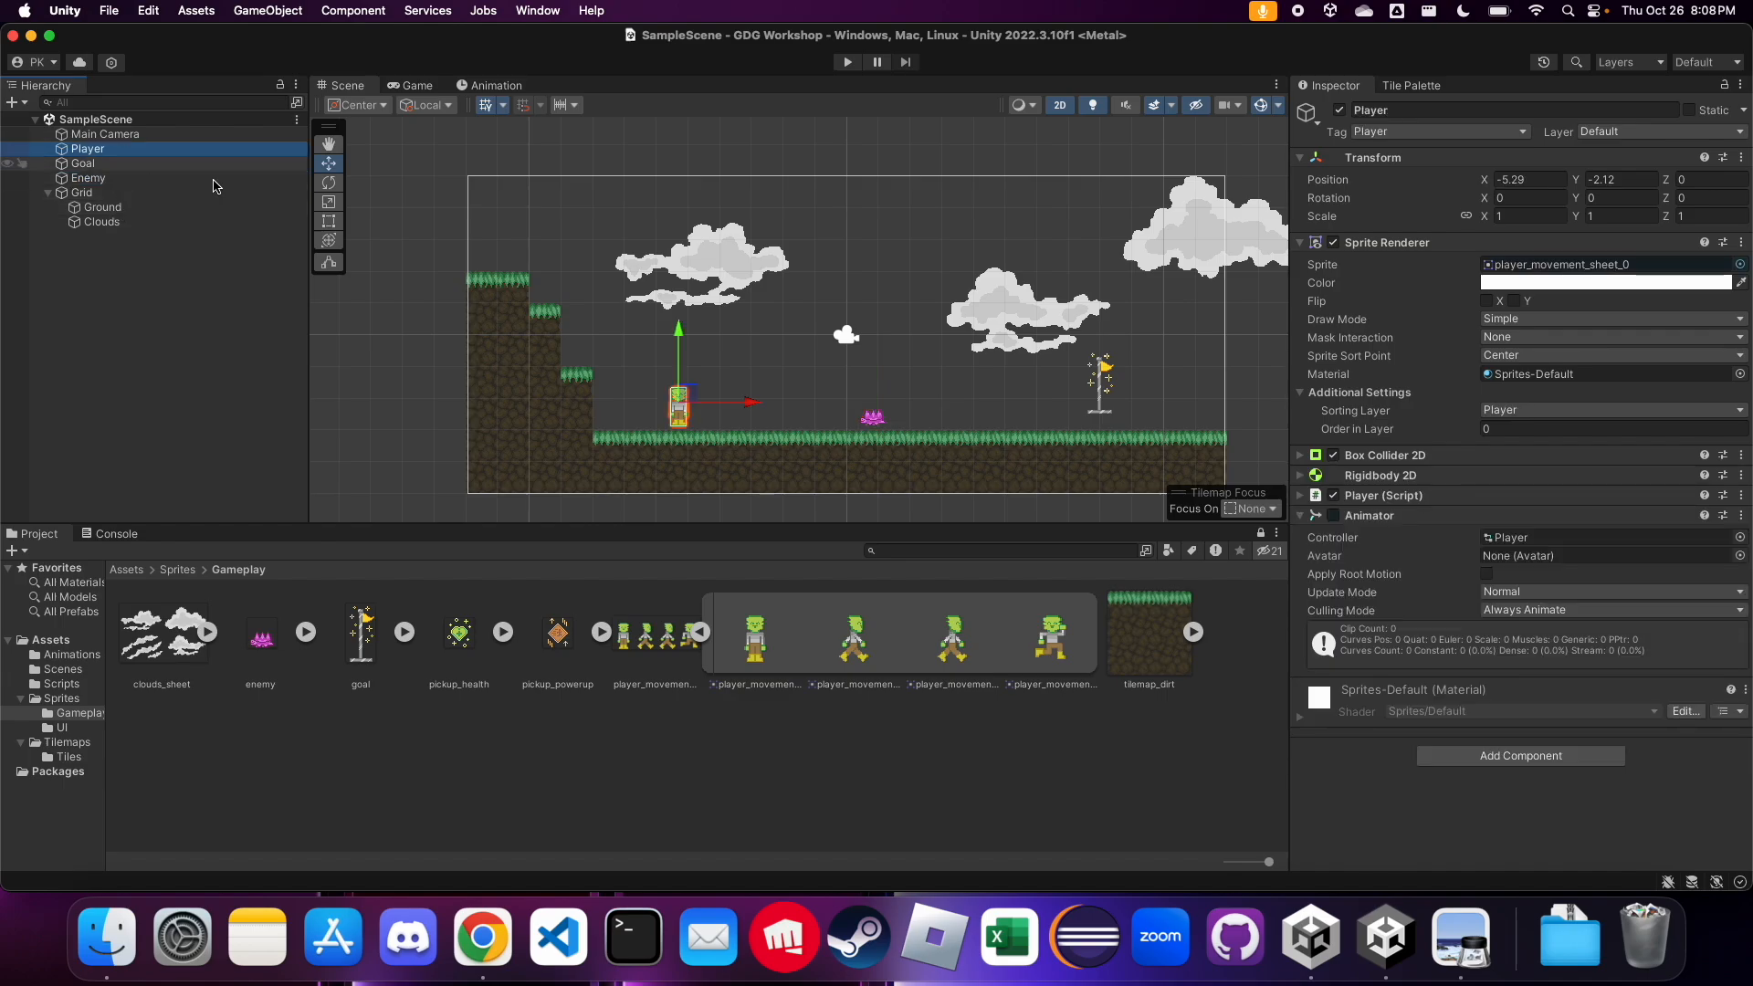
pyautogui.click(847, 62)
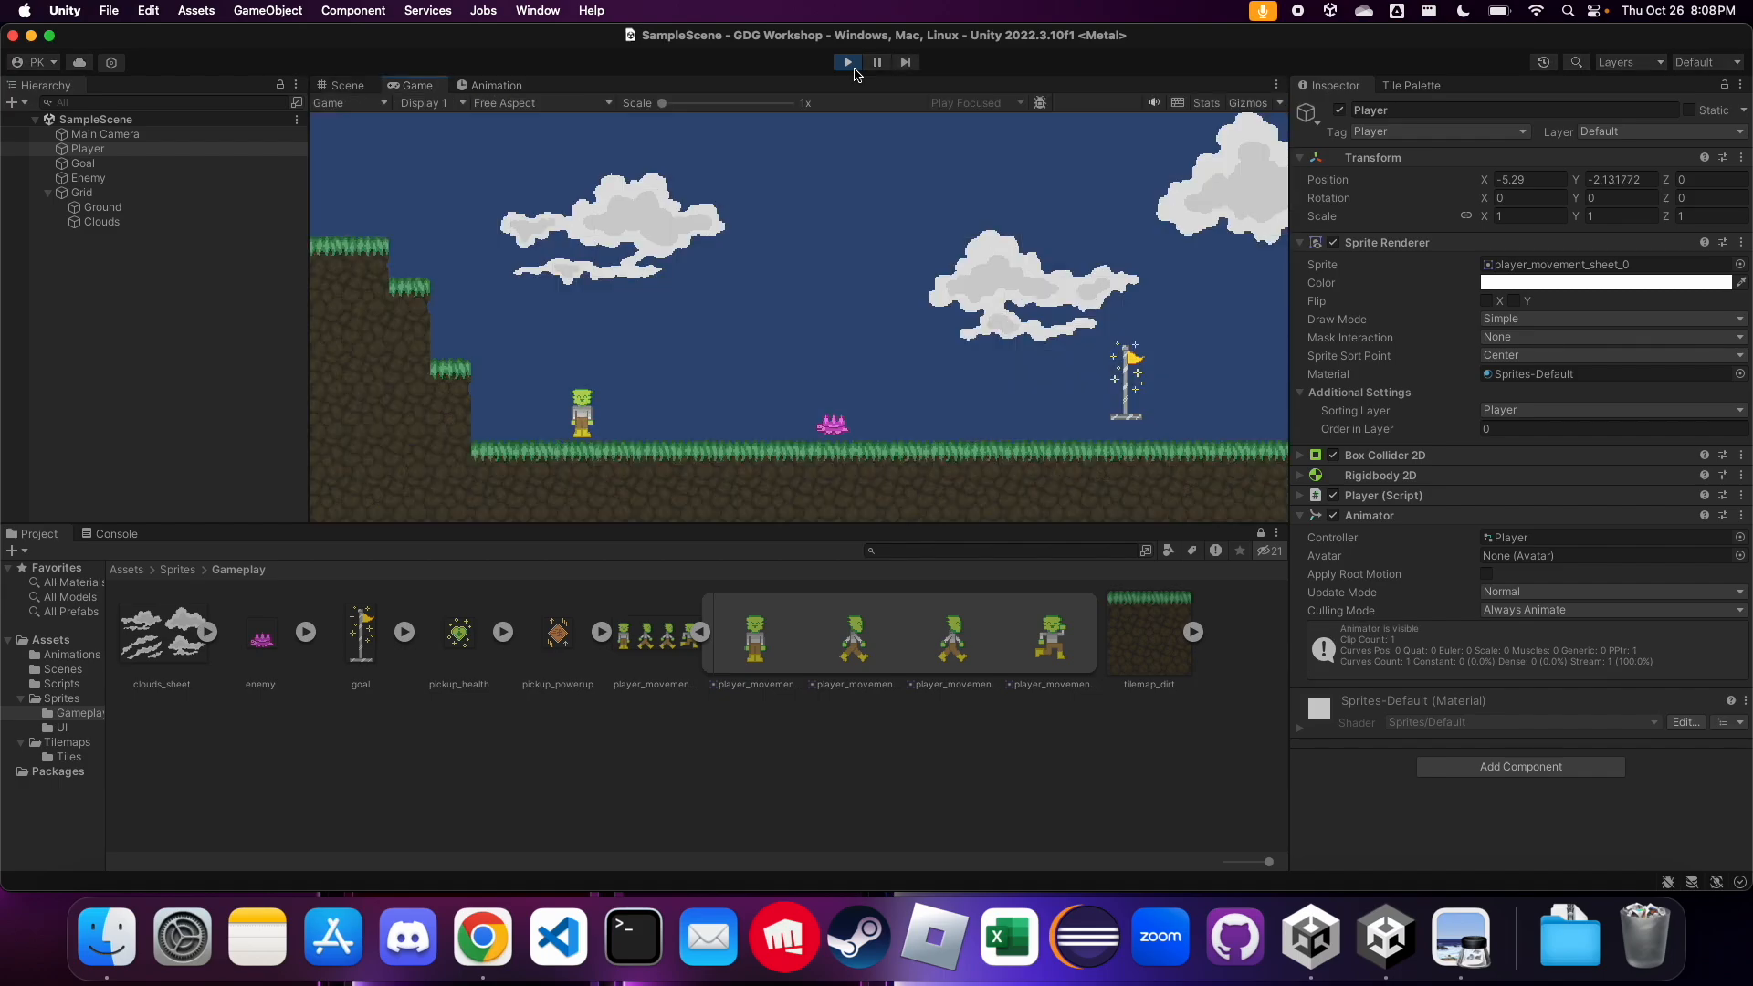
pyautogui.press('Left')
pyautogui.press('space')
pyautogui.press('Left')
pyautogui.press('Right')
pyautogui.click(848, 62)
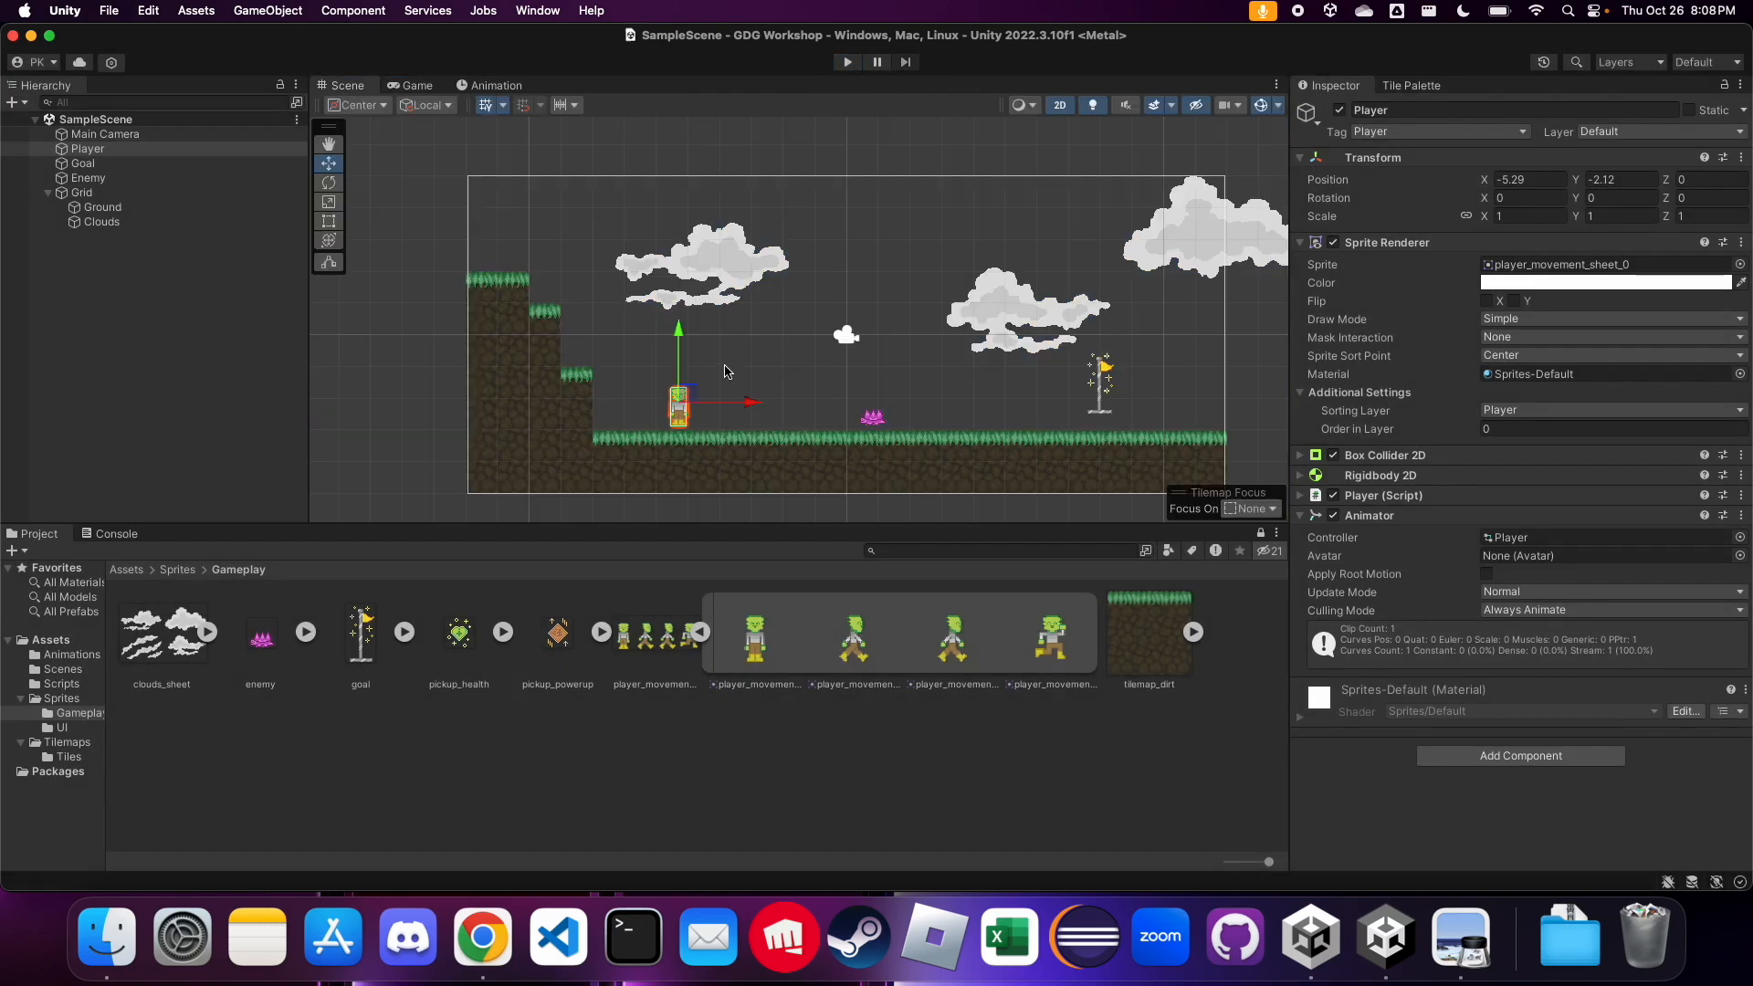
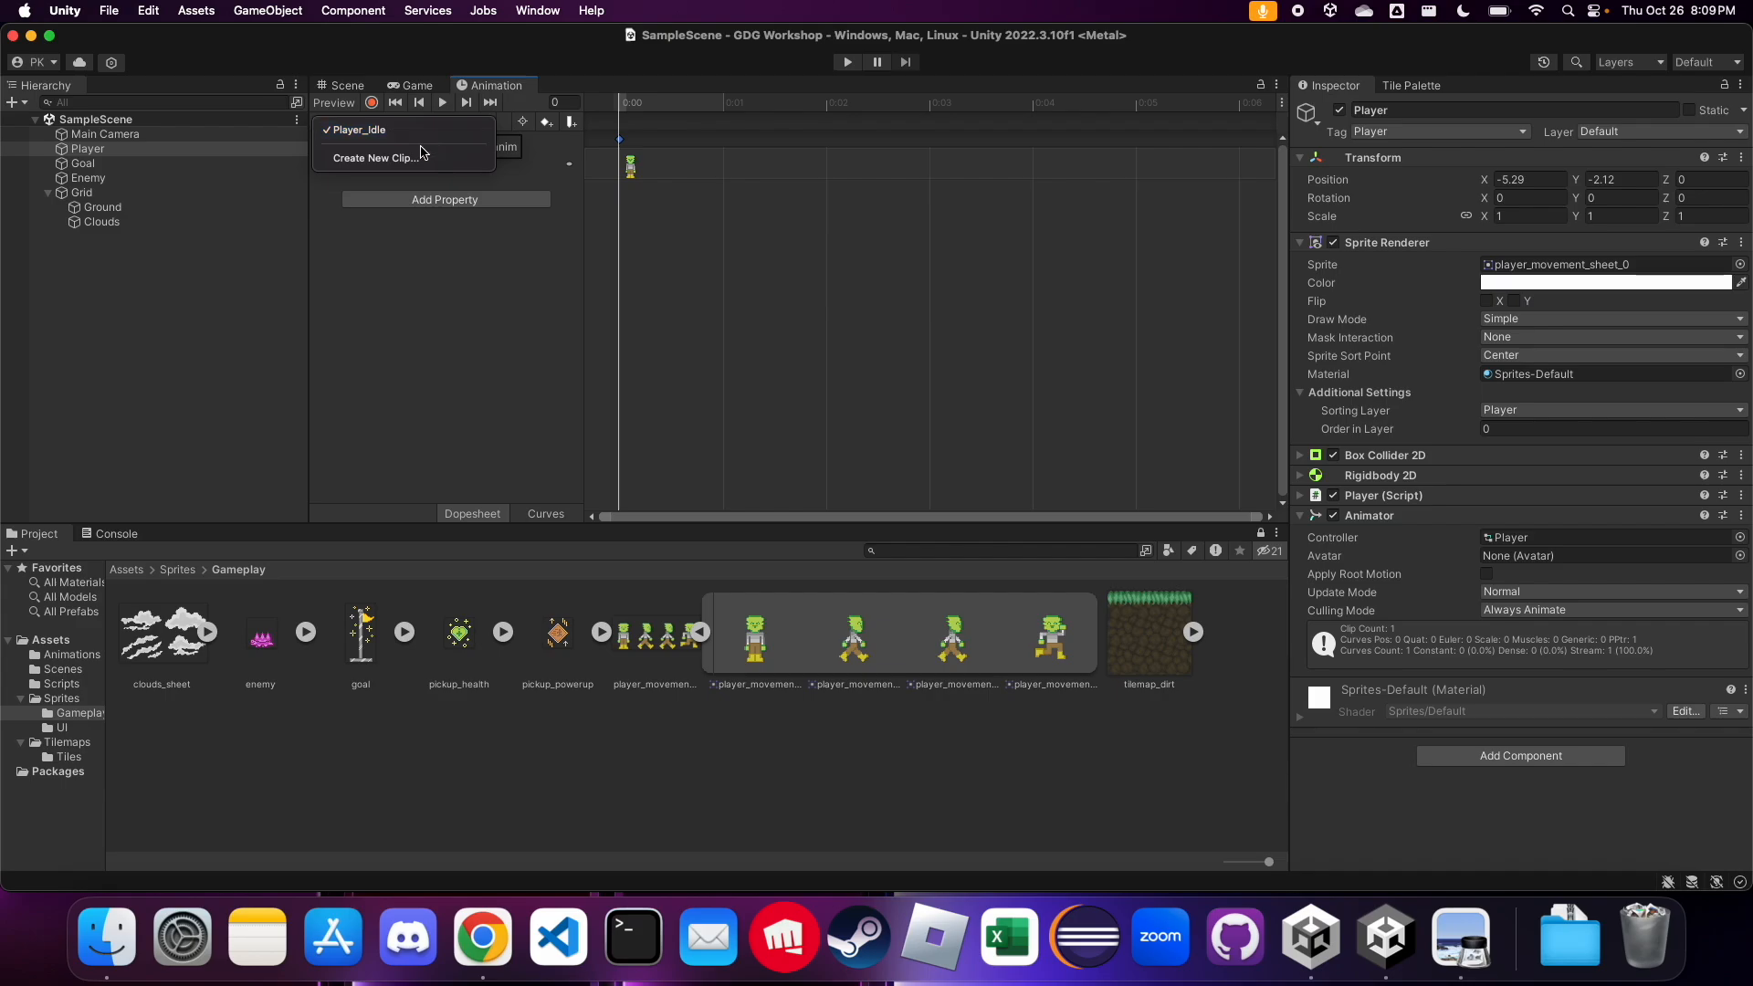
# Create a new Player animation clip named Player_Running in the Assets/Animations folder
pyautogui.click(401, 158)
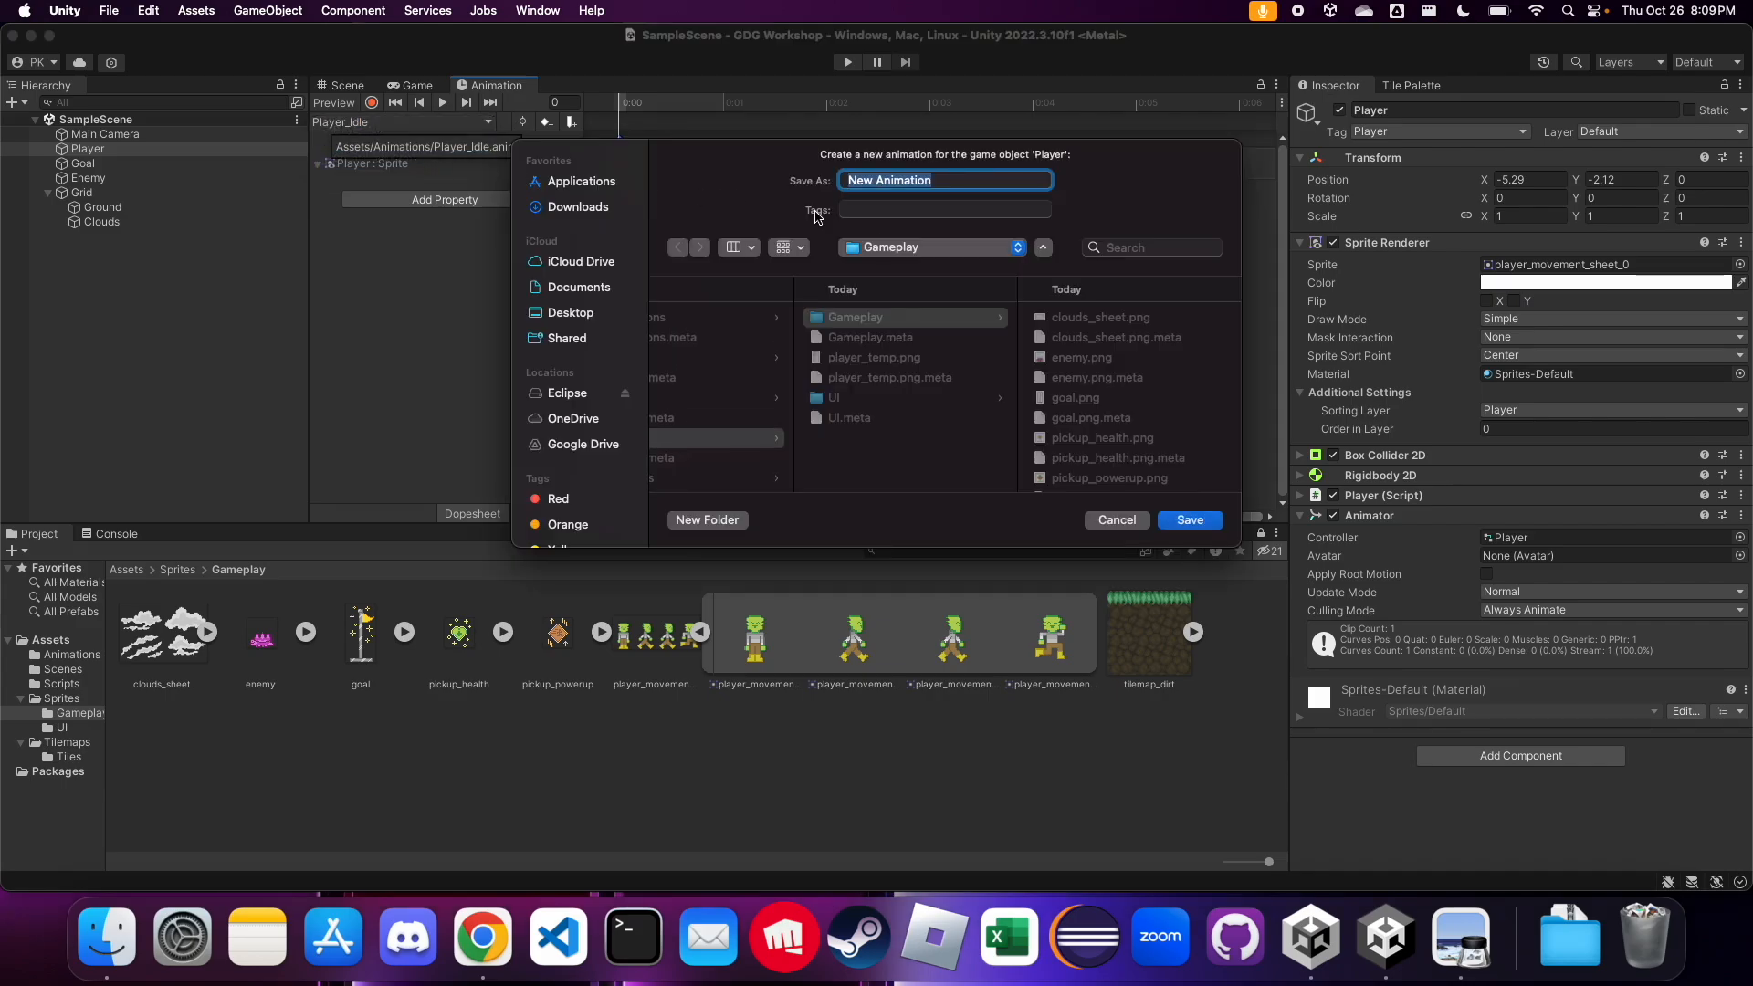
pyautogui.hscroll(-3, 853, 339)
pyautogui.hscroll(-4, 854, 339)
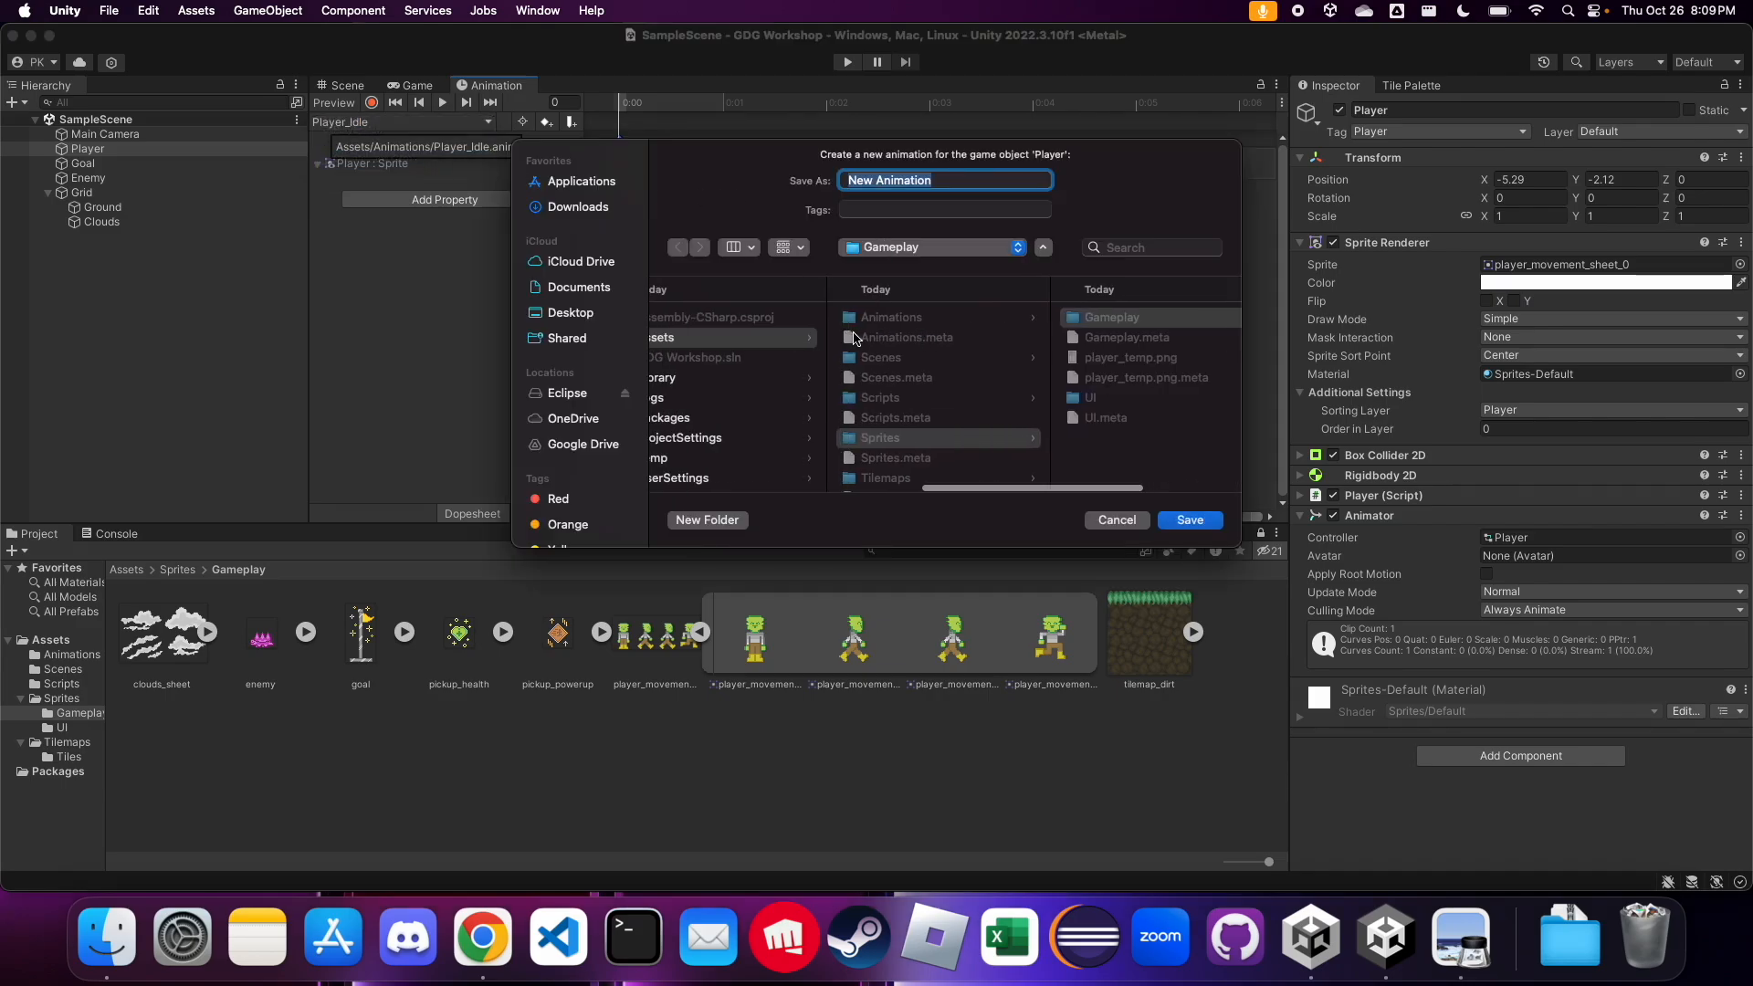
pyautogui.click(964, 317)
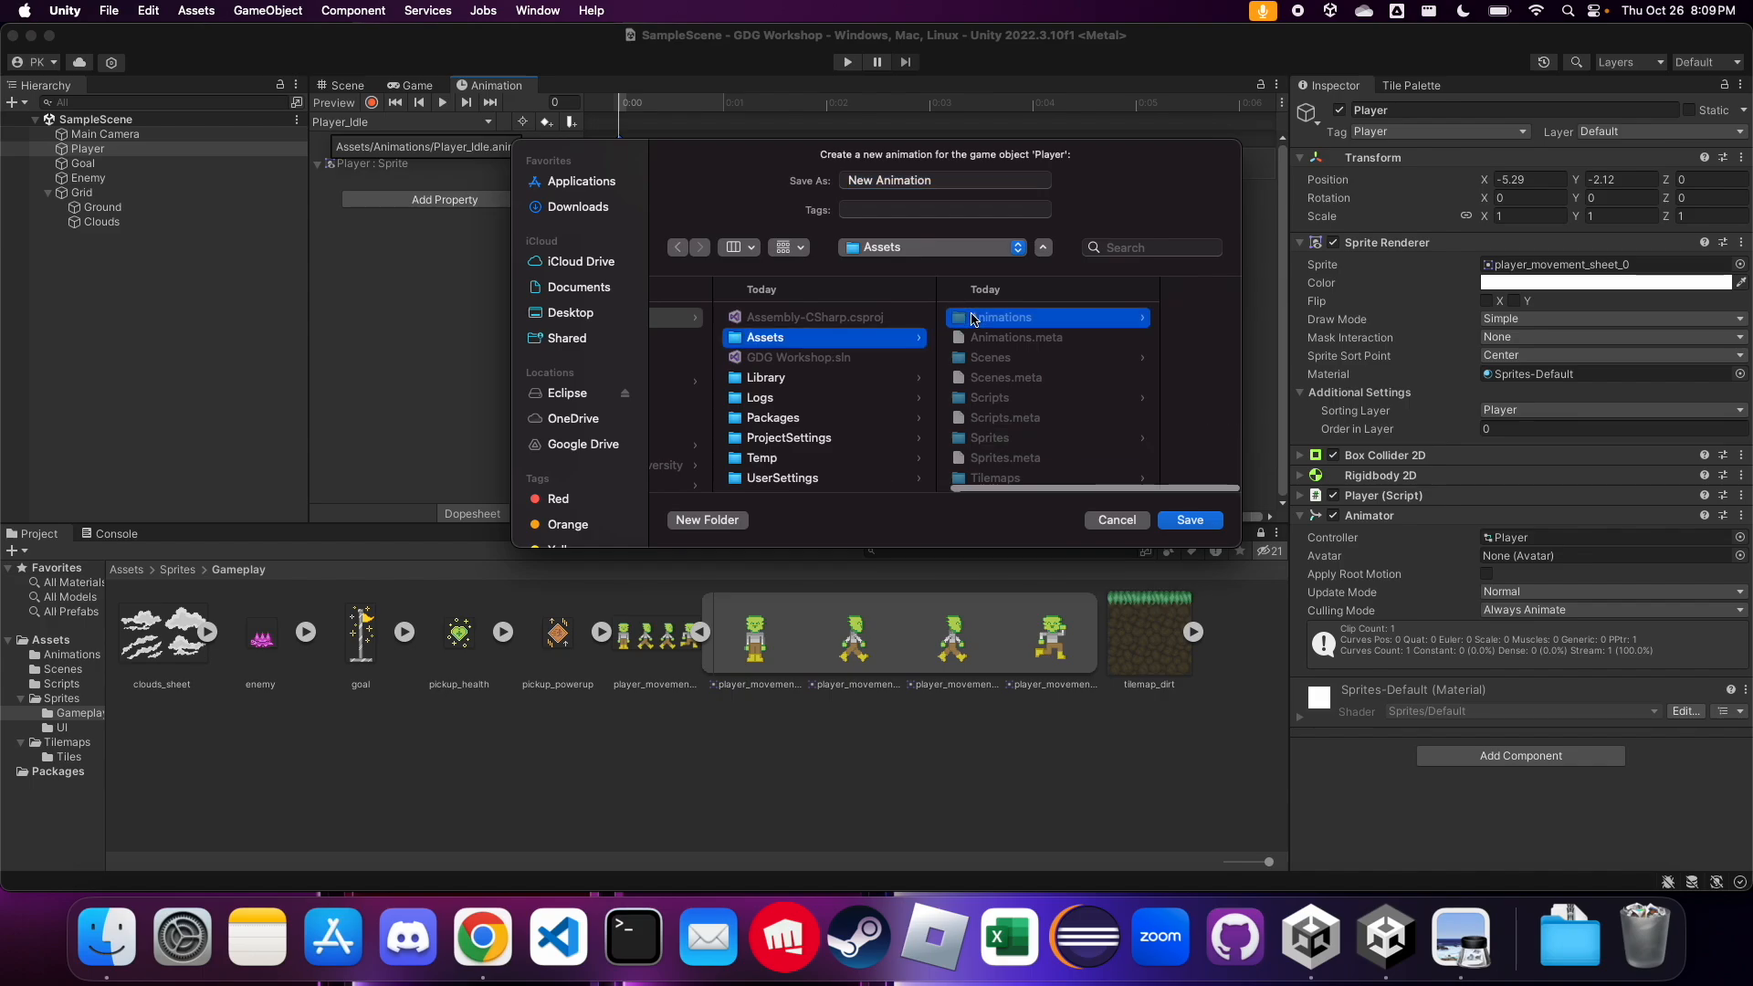
pyautogui.click(975, 183)
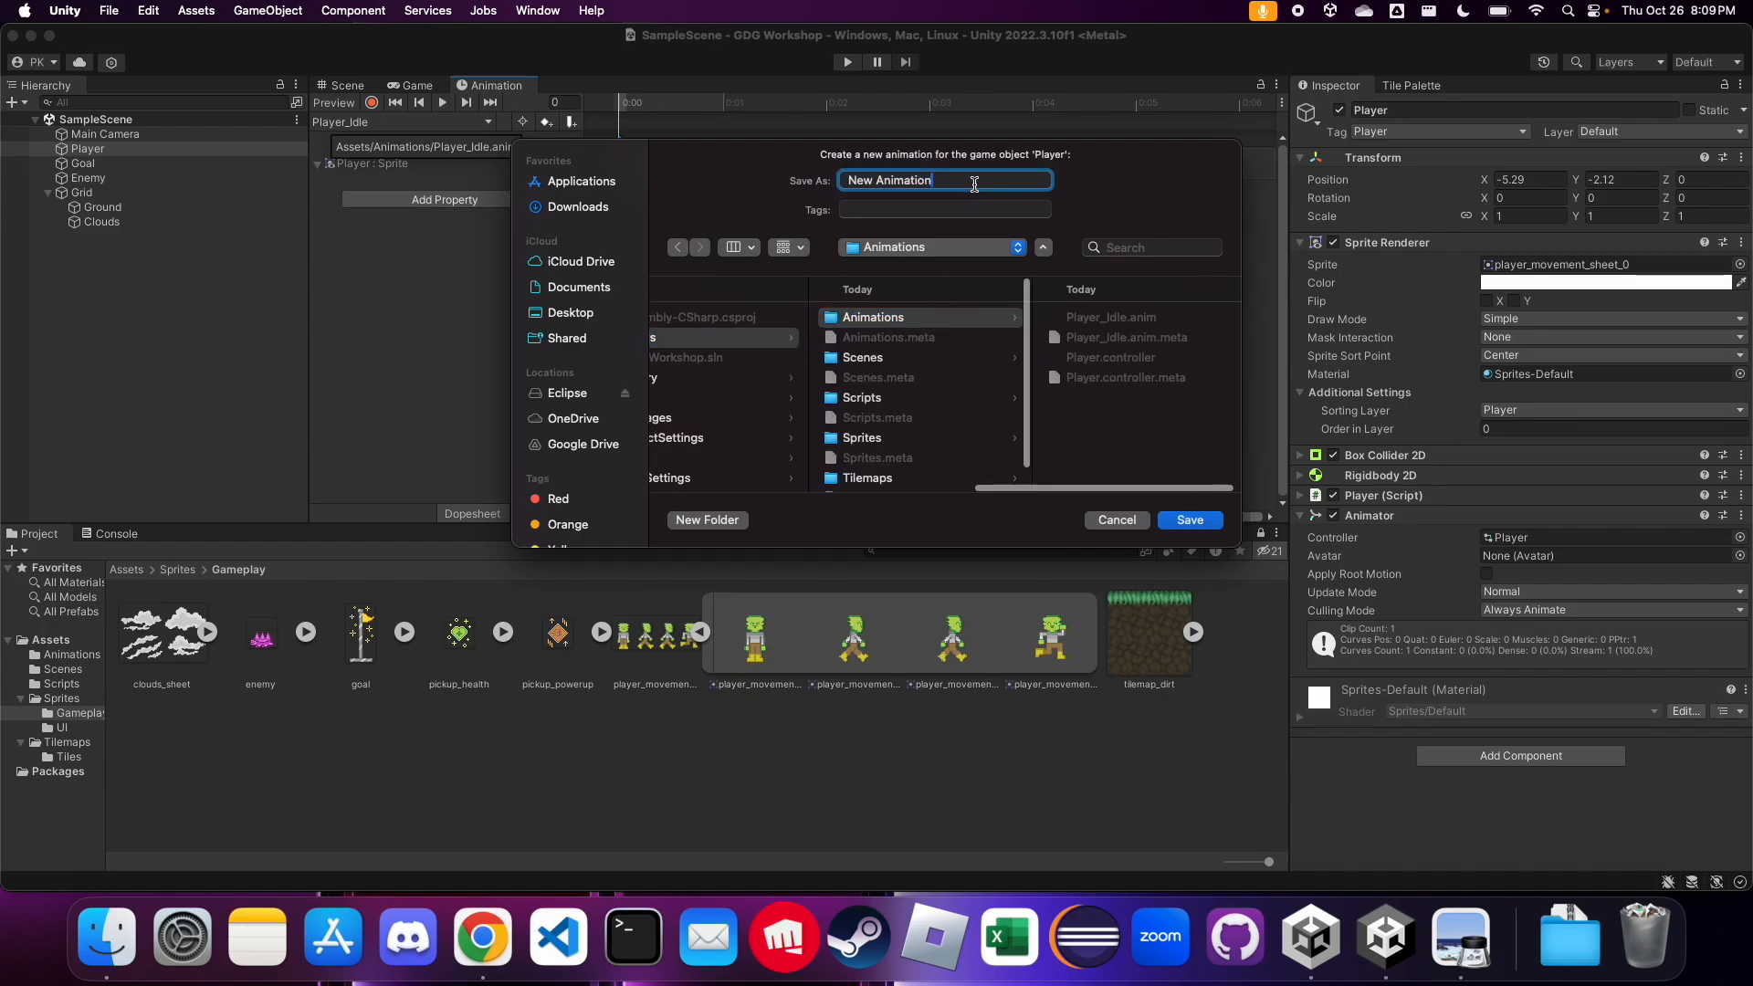
pyautogui.tripleClick(975, 184)
pyautogui.write('Player_Running')
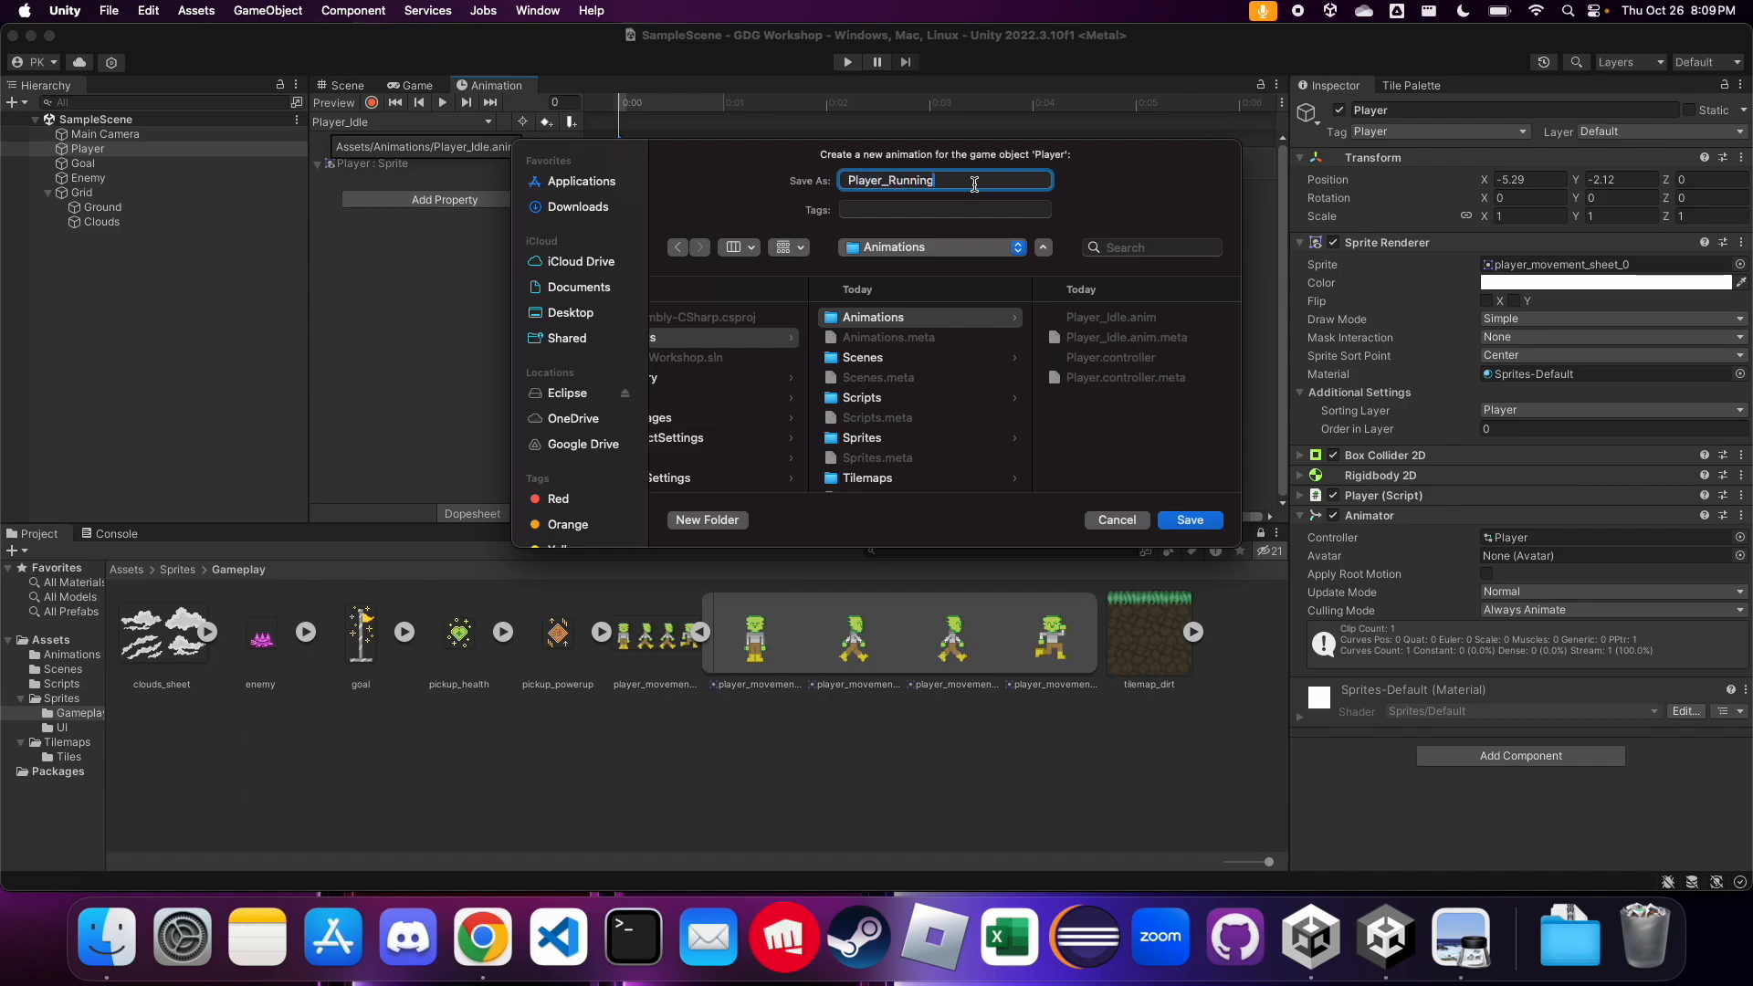
pyautogui.click(1190, 519)
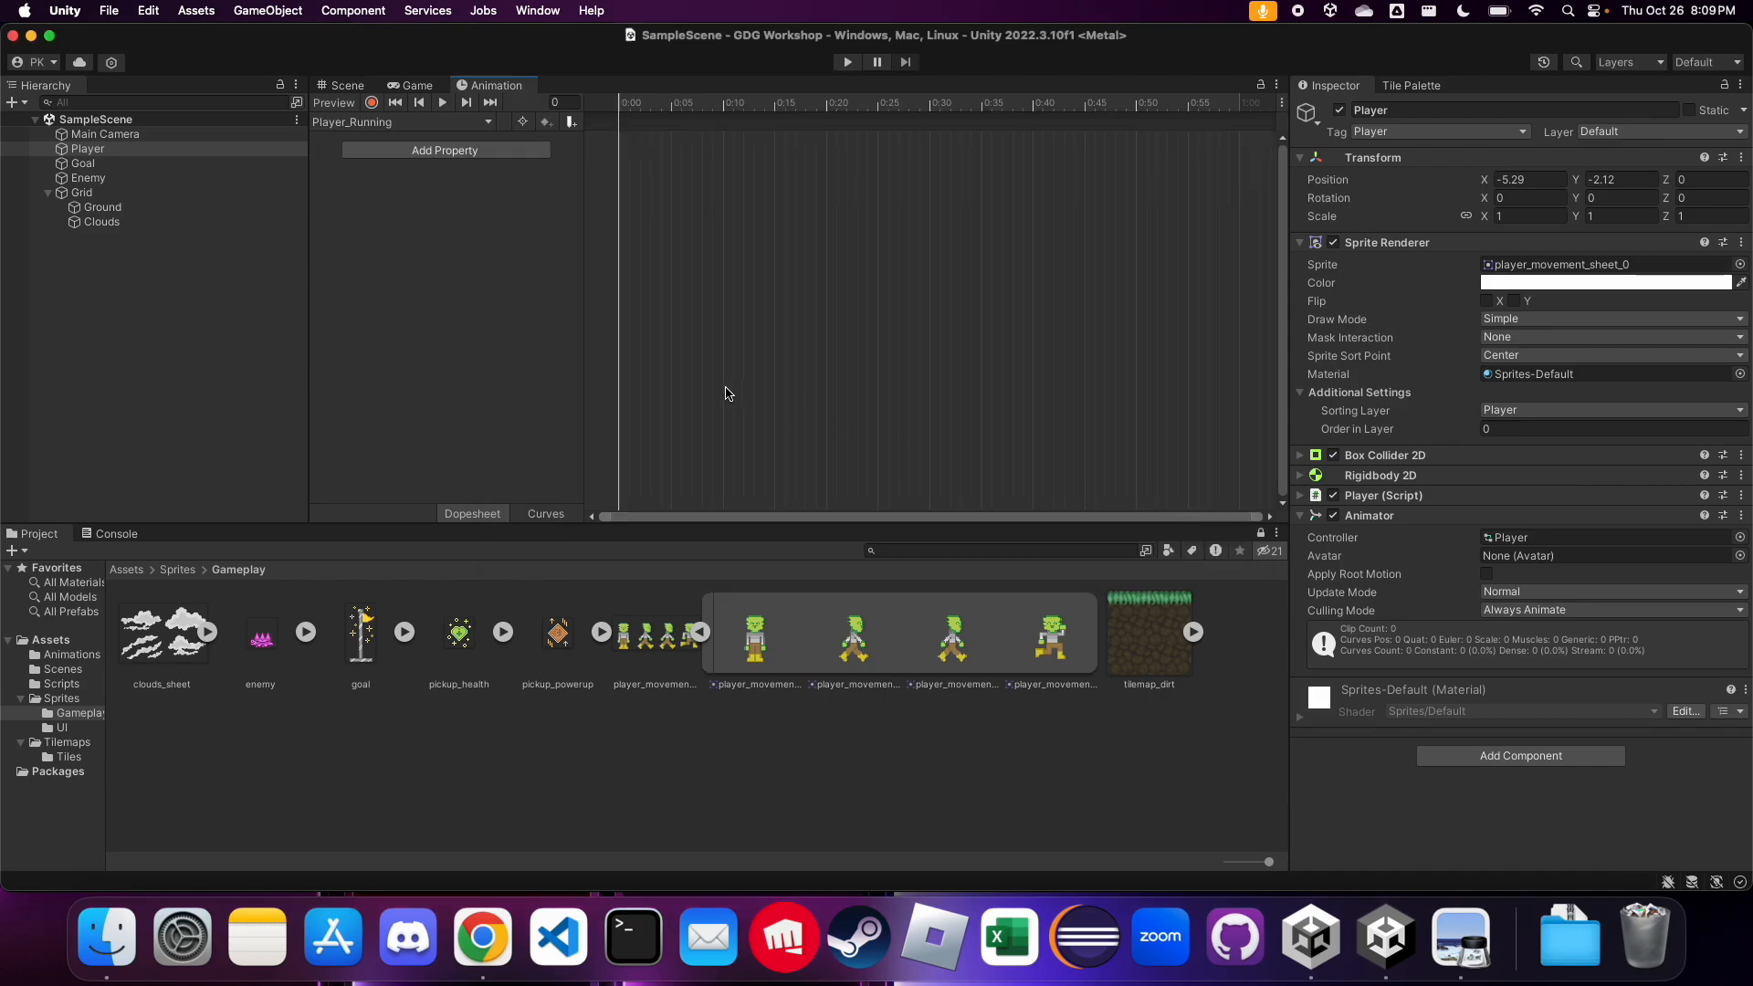
# Add the walking sprites player_movement_sheet_1 and player_movement_sheet_2 to Player_Running, placing their keyframes at 0:00 and 0:10
pyautogui.click(862, 650)
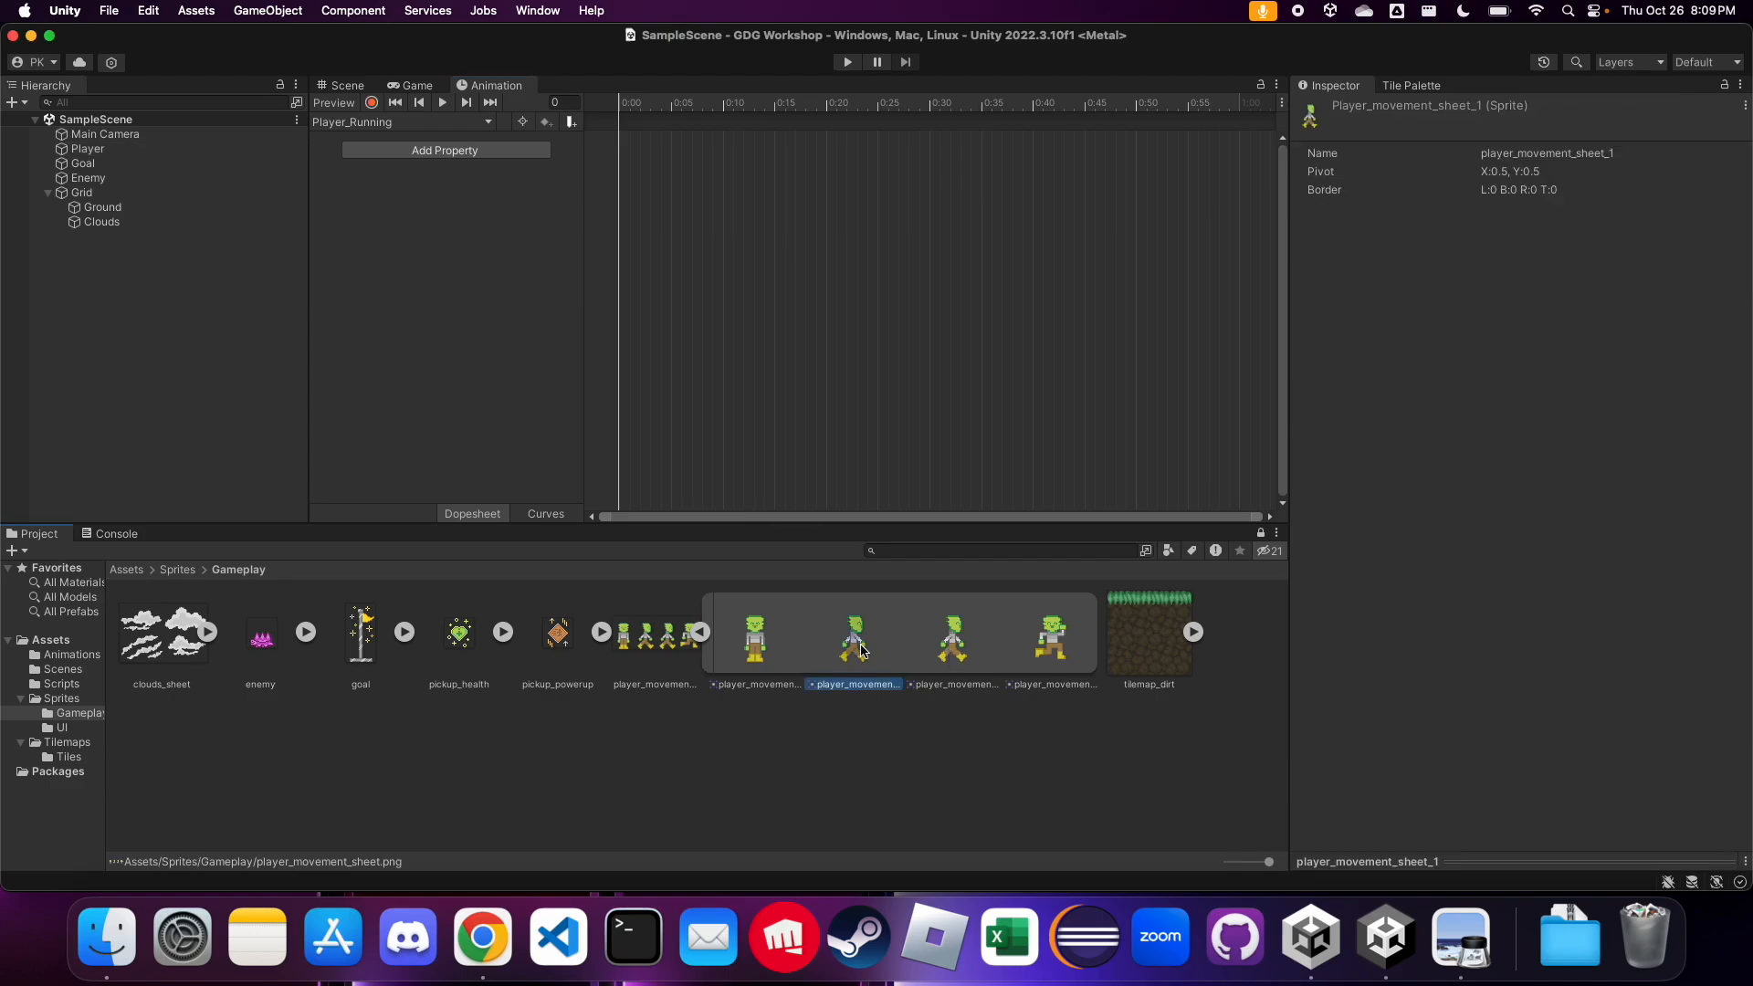
pyautogui.keyDown('shift'); pyautogui.click(941, 652); pyautogui.keyUp('shift')
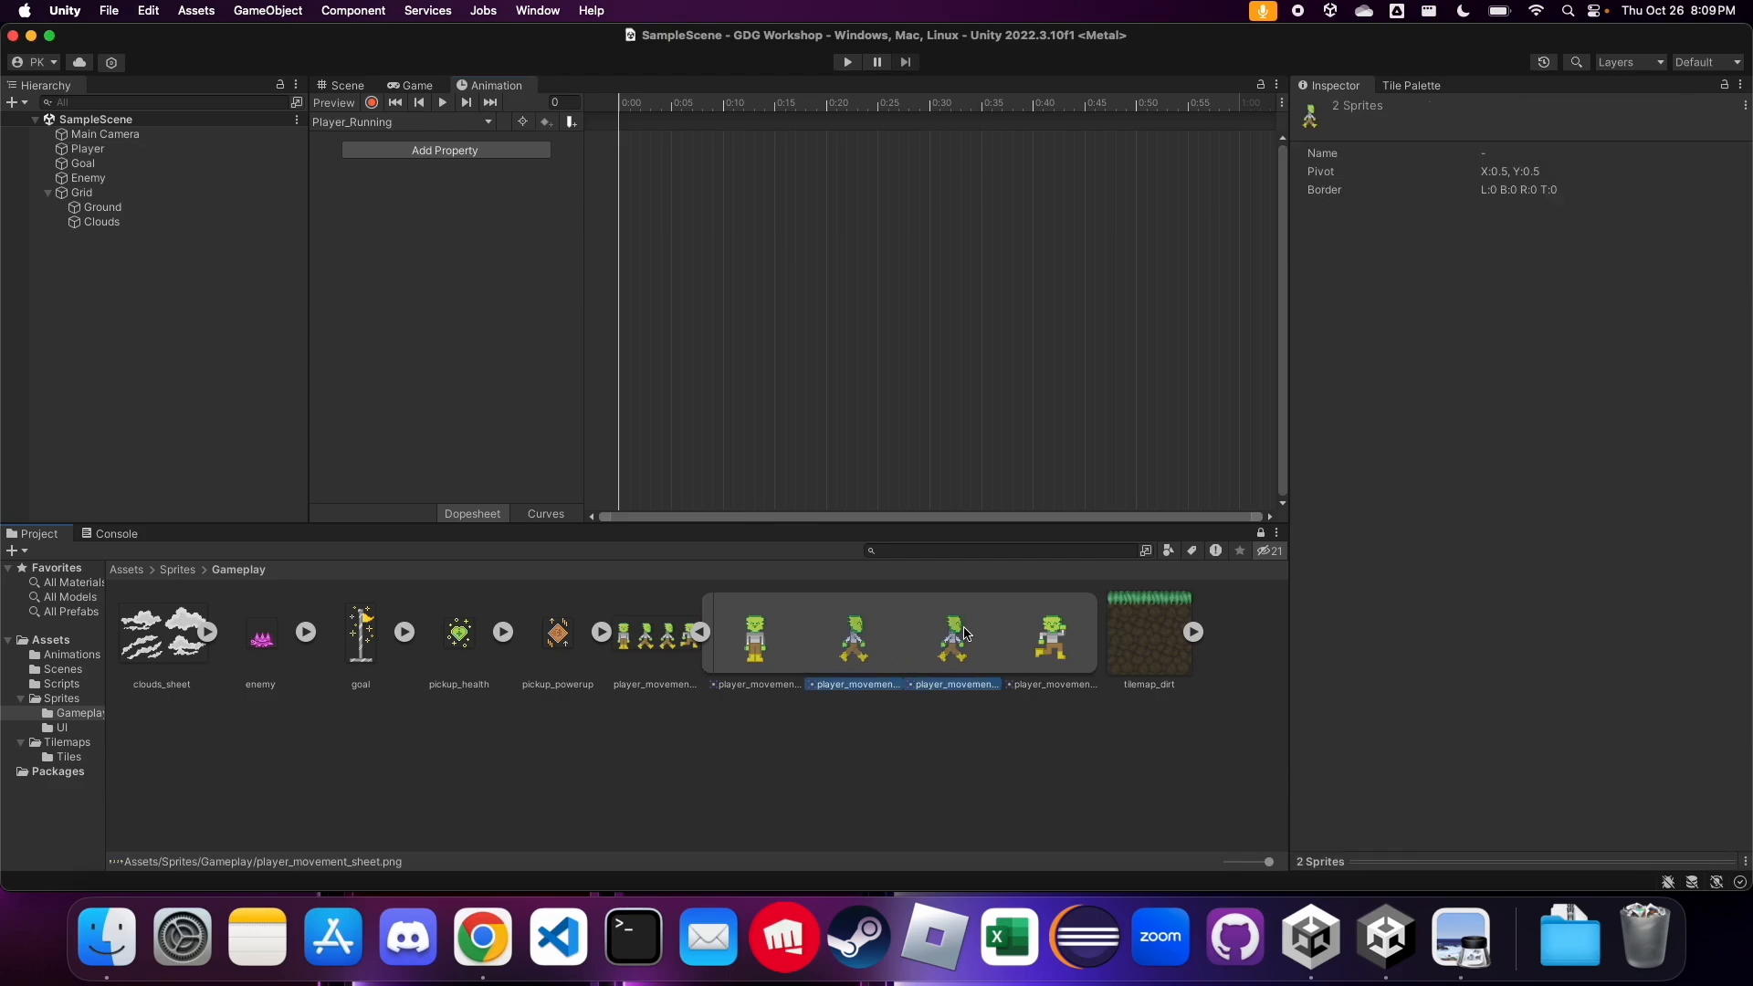
pyautogui.moveTo(860, 650); pyautogui.dragTo(638, 203)
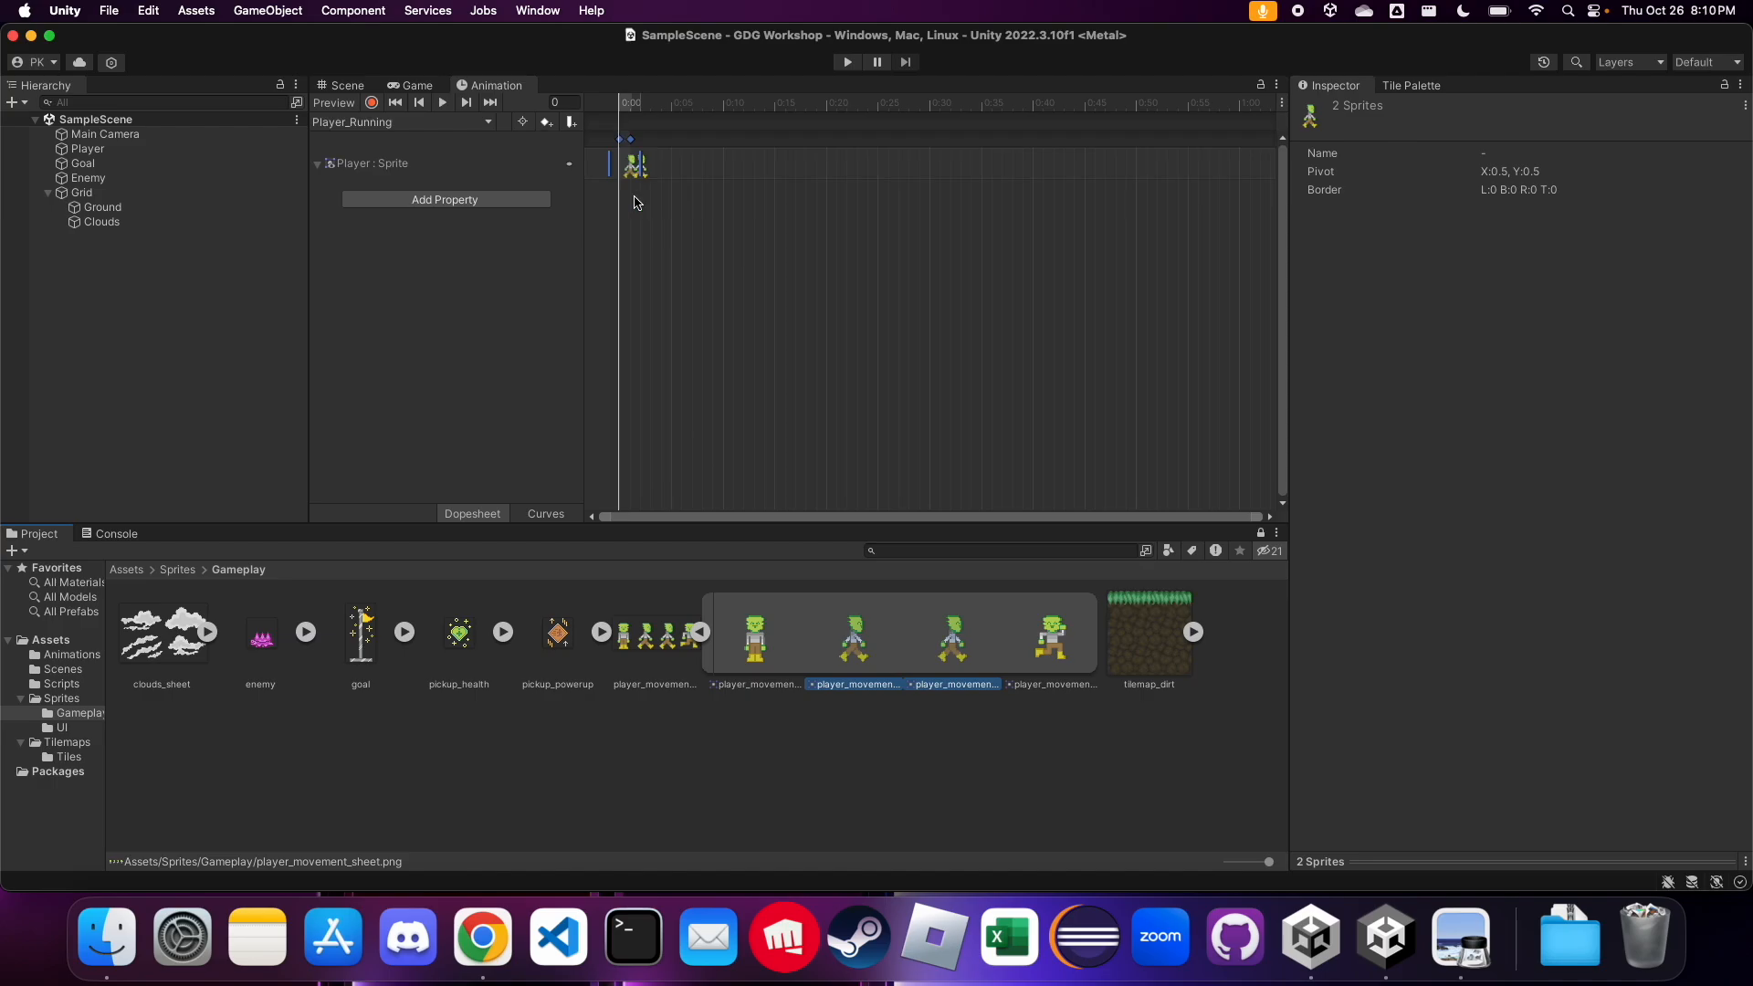
pyautogui.click(648, 210)
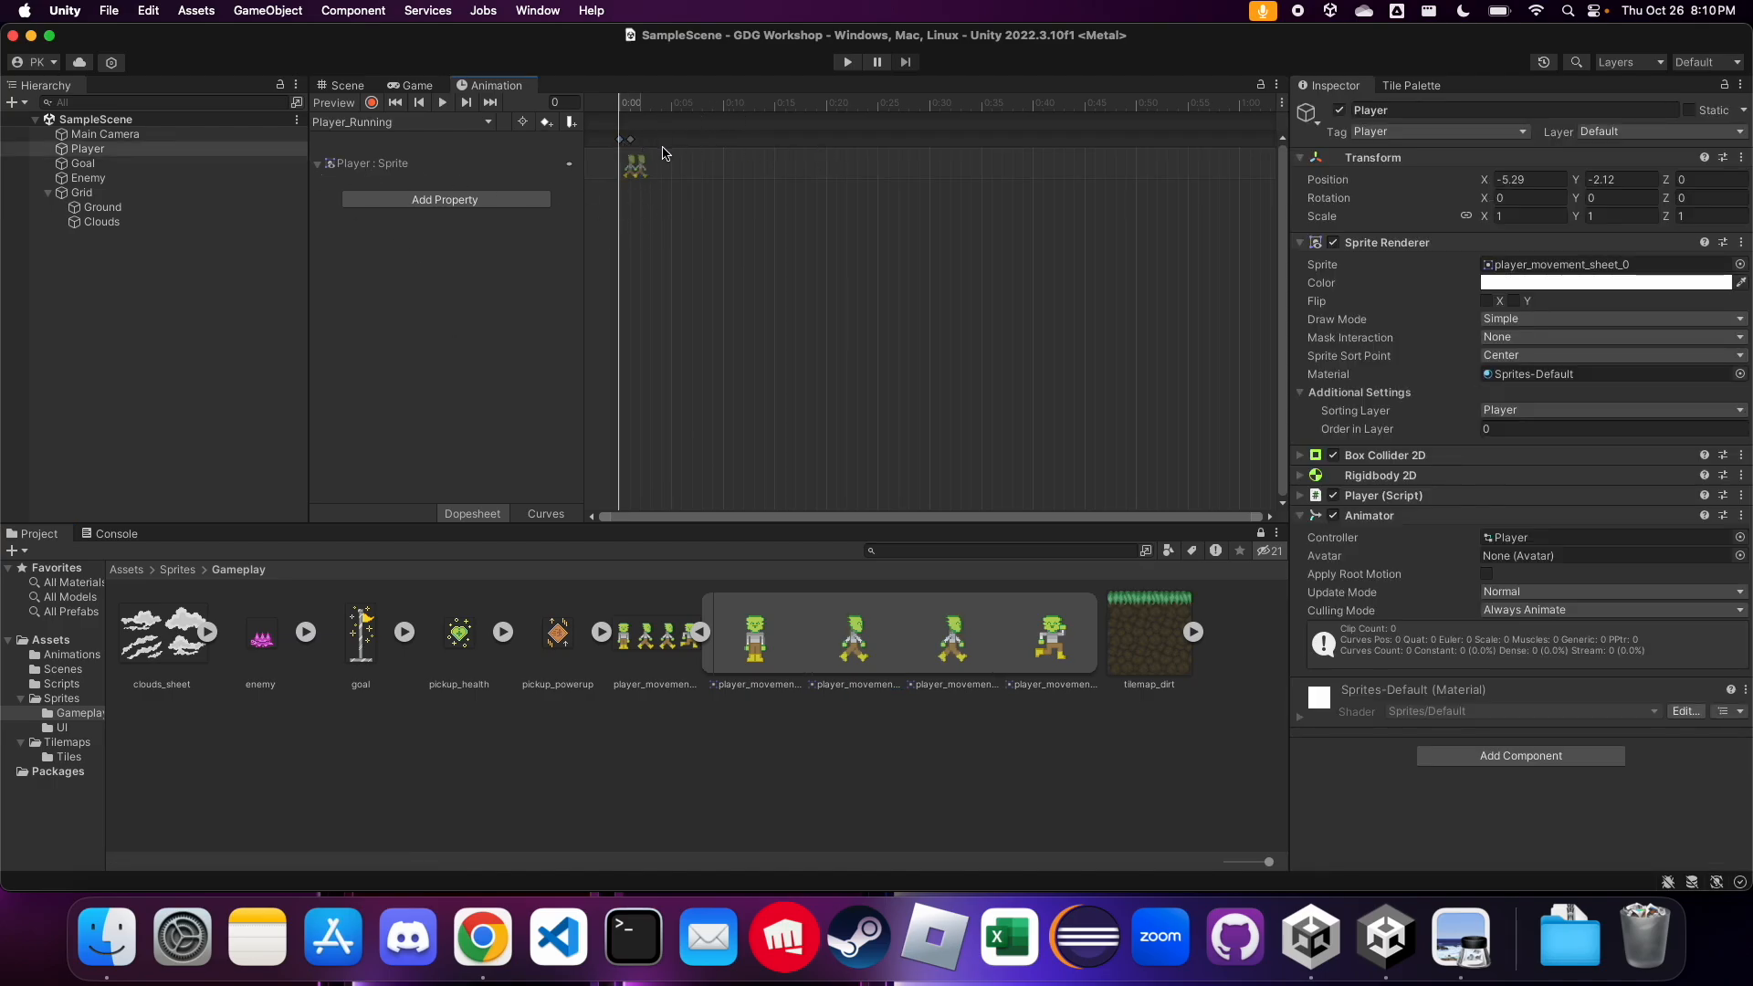
pyautogui.moveTo(634, 141); pyautogui.dragTo(726, 143)
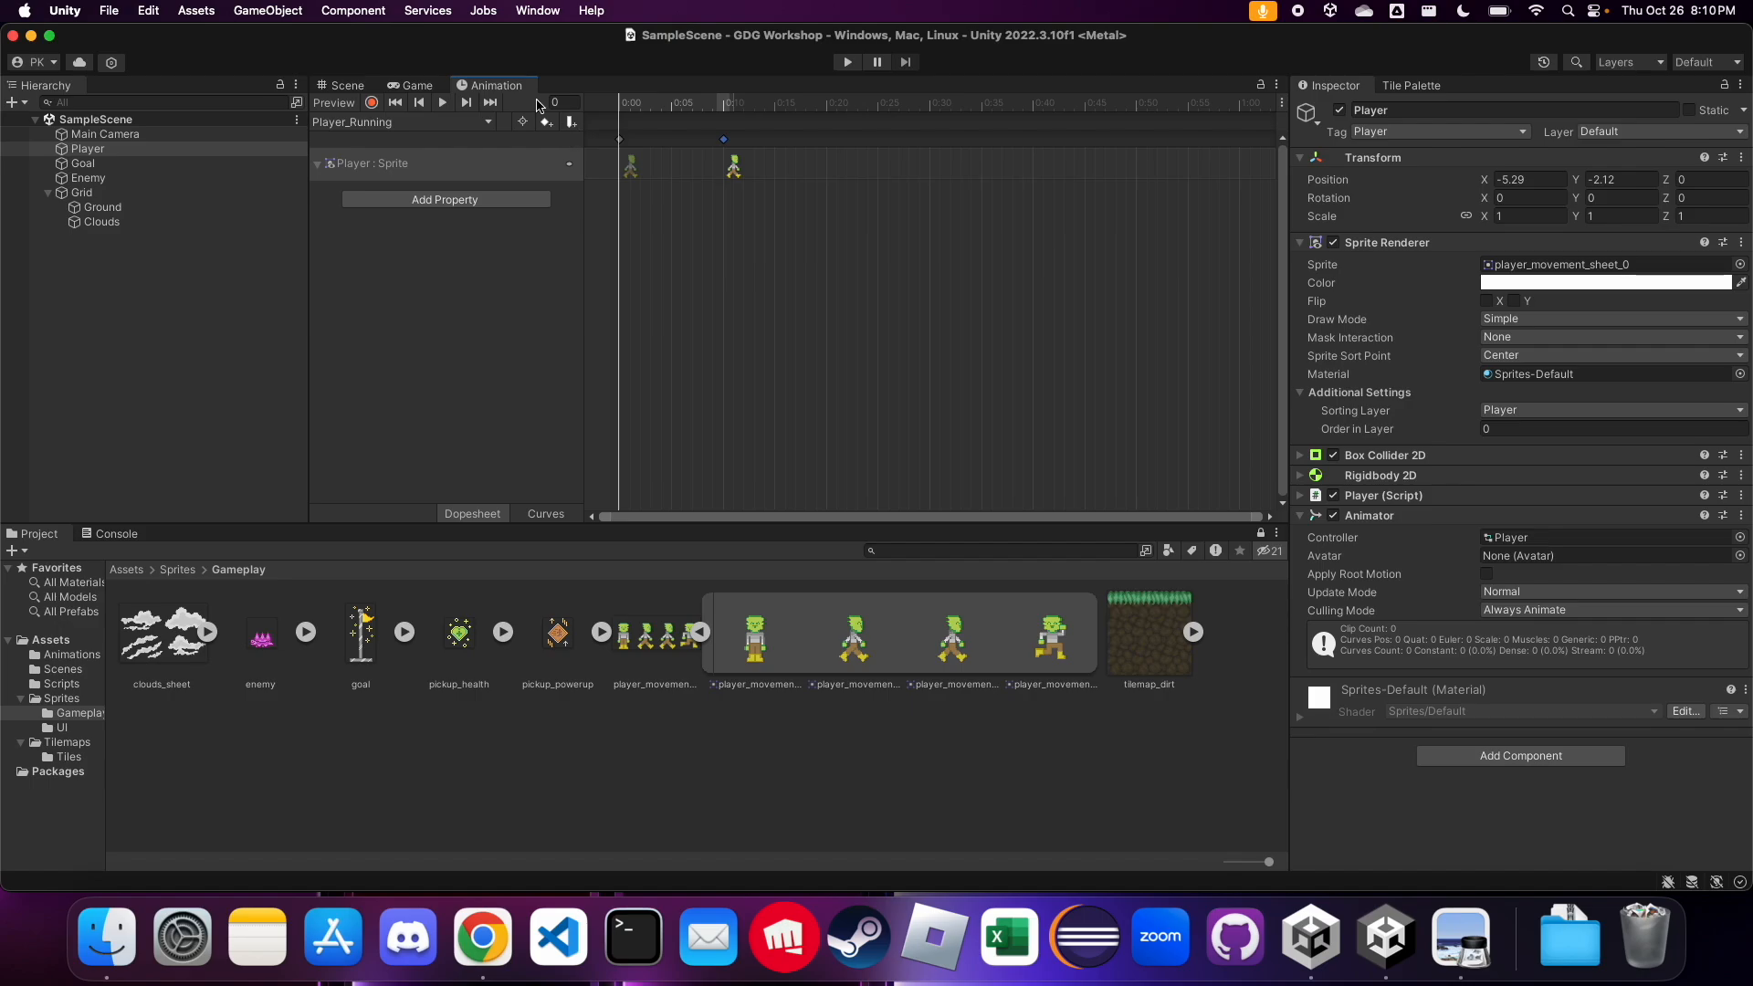
# Dock the Animation window beside the Console and preview Player_Running on the Player in the Scene view
pyautogui.moveTo(496, 92); pyautogui.dragTo(365, 534)
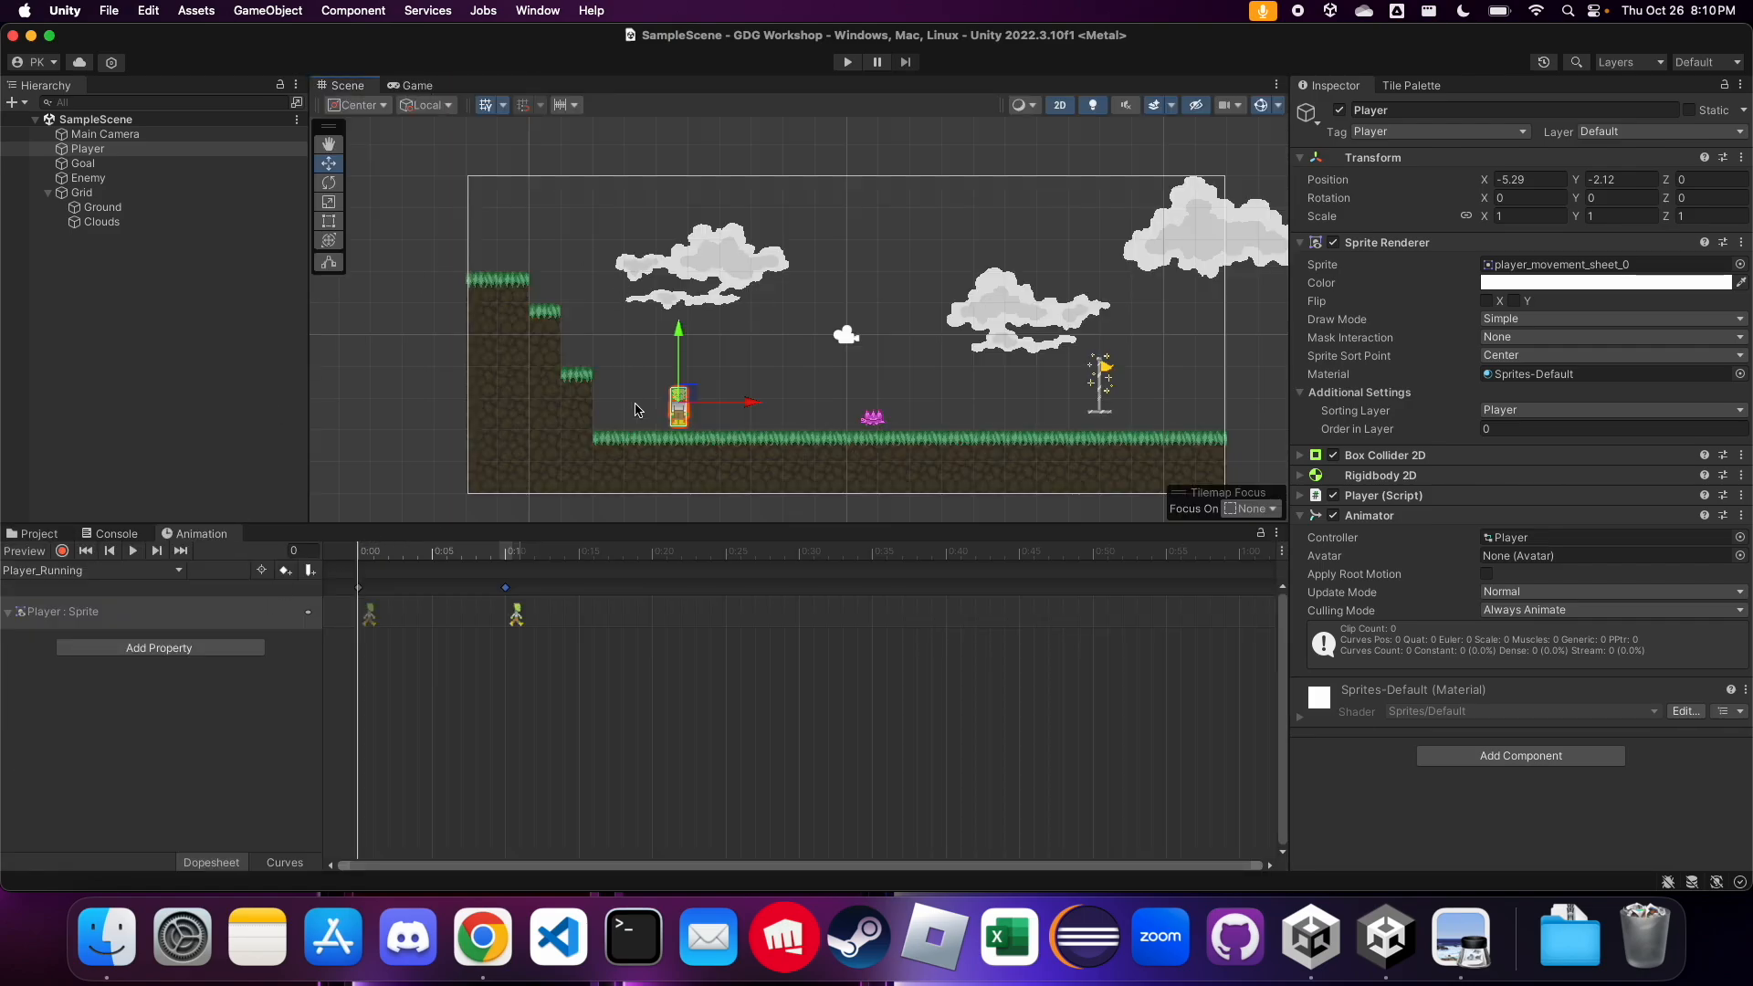
pyautogui.scroll(5, 637, 404)
pyautogui.scroll(2, 790, 459)
pyautogui.click(115, 151)
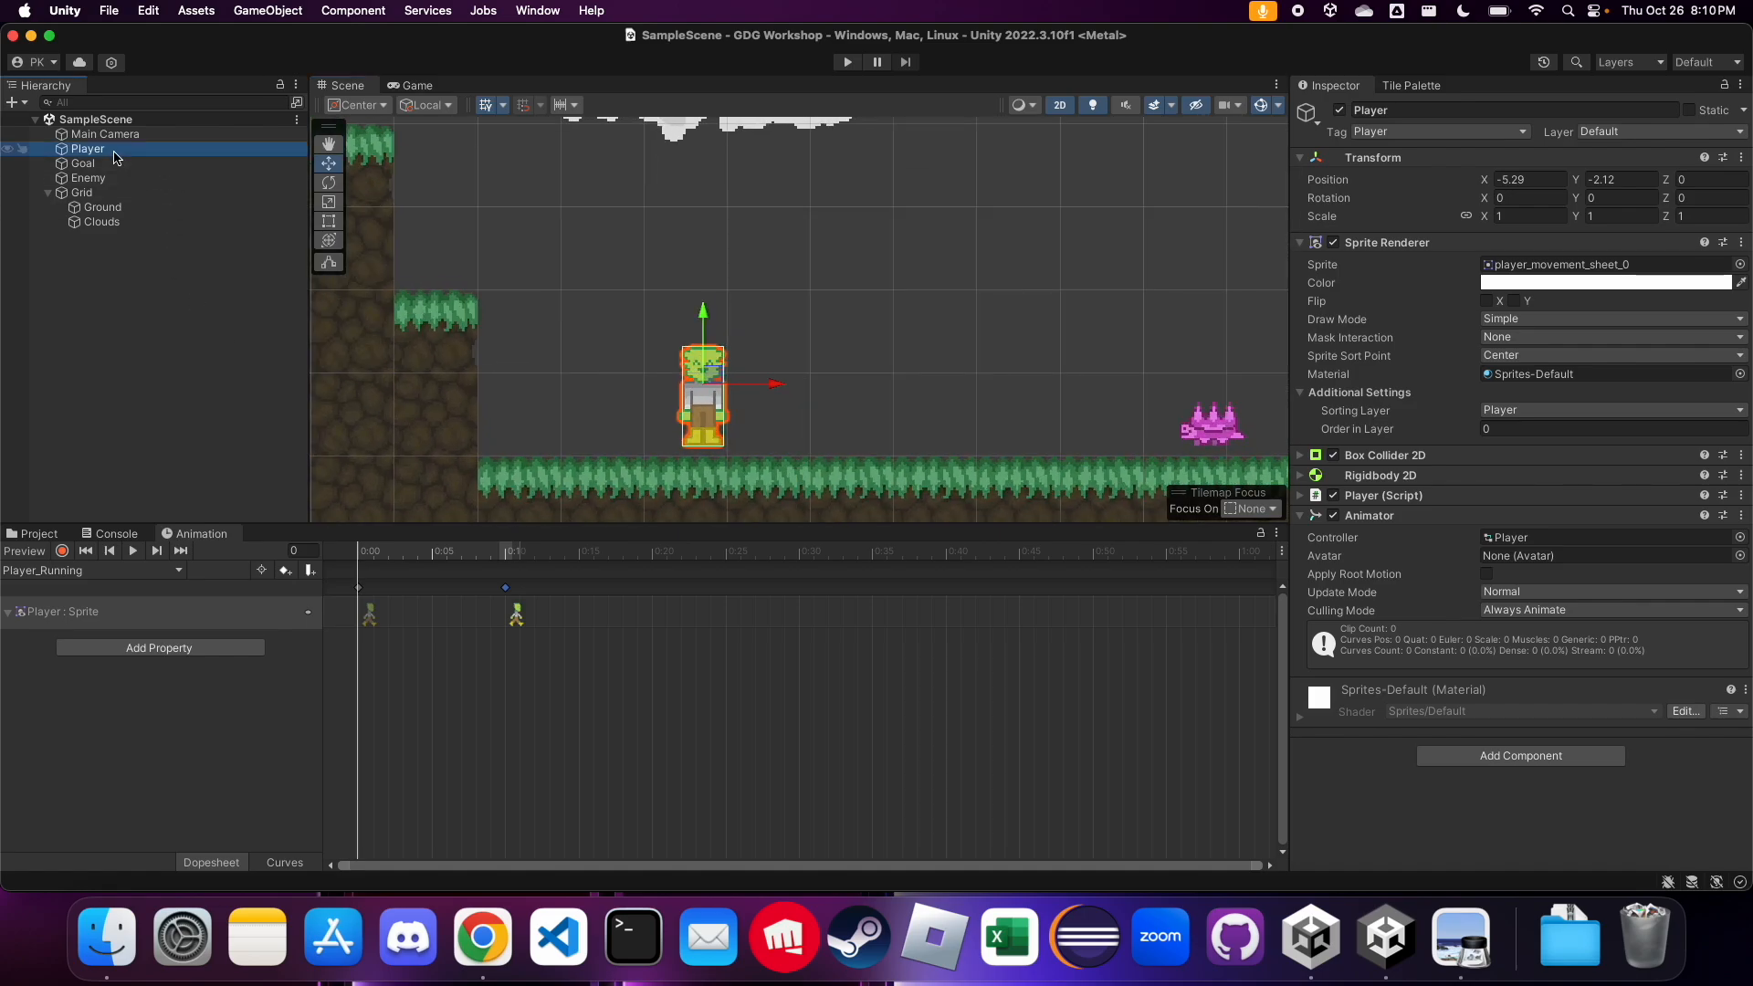
pyautogui.click(133, 551)
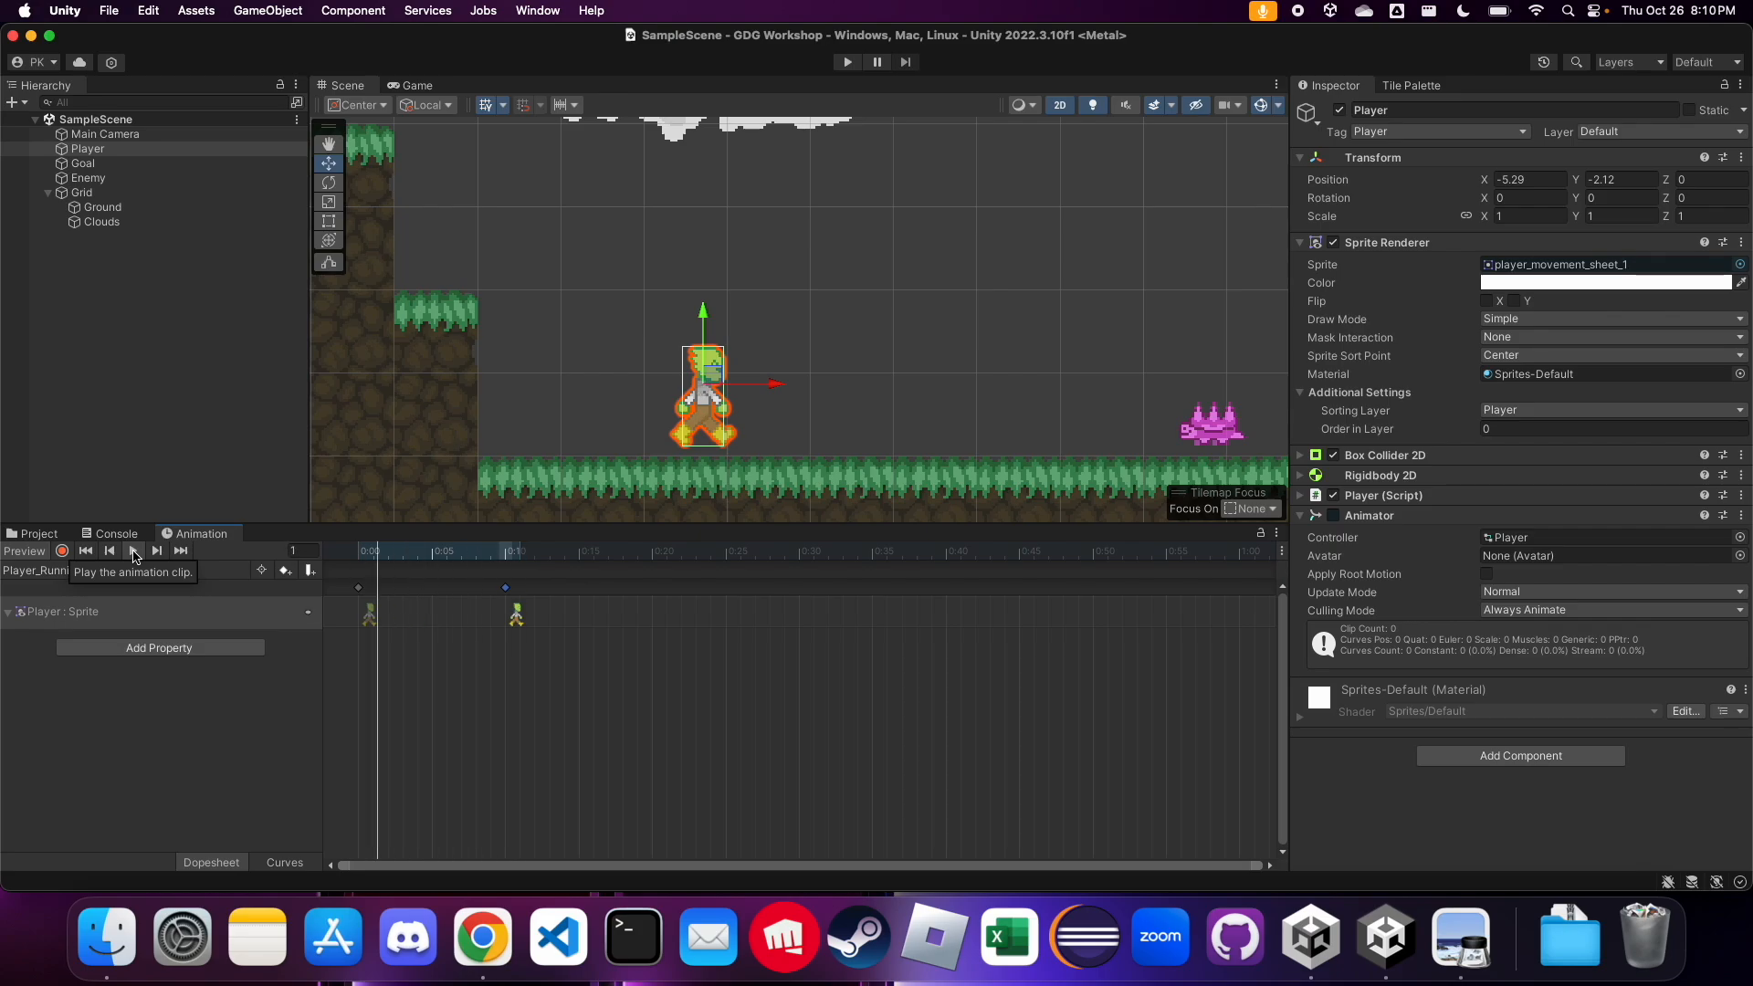
pyautogui.click(133, 551)
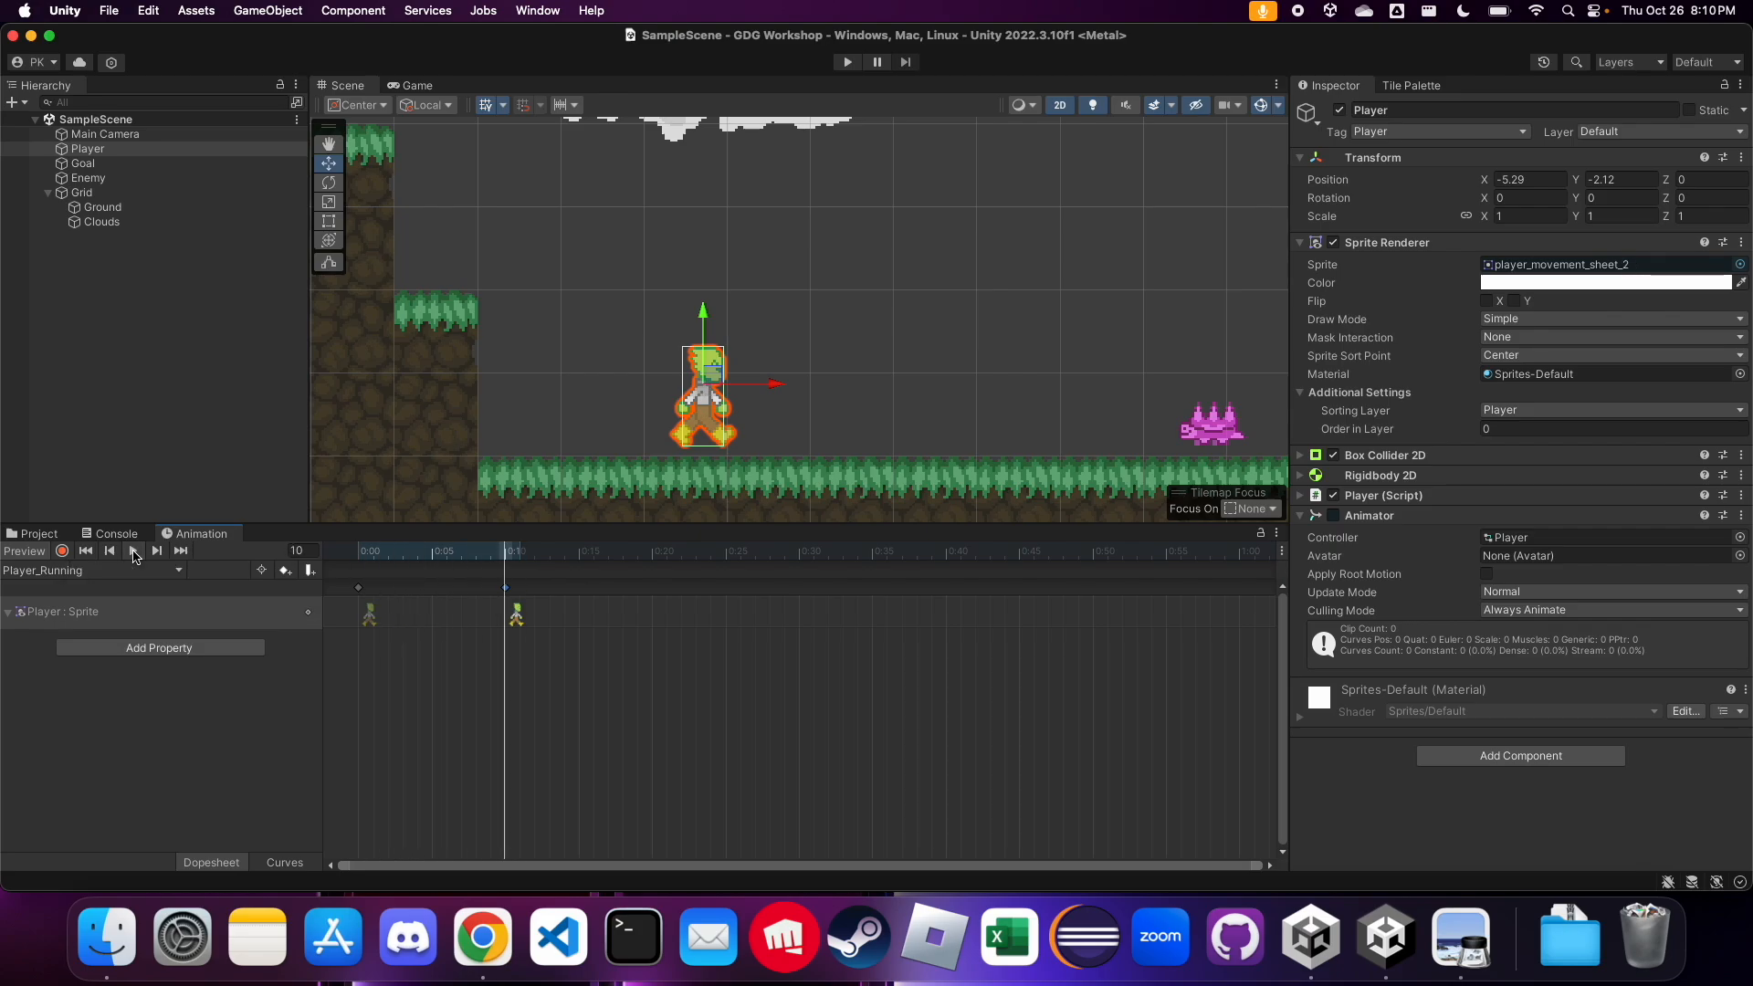
# Compare the two Player_Running keyframes and paste a copy of the first one at 0:20
pyautogui.click(358, 587)
pyautogui.click(508, 588)
pyautogui.click(359, 588)
pyautogui.click(517, 557)
pyautogui.click(359, 555)
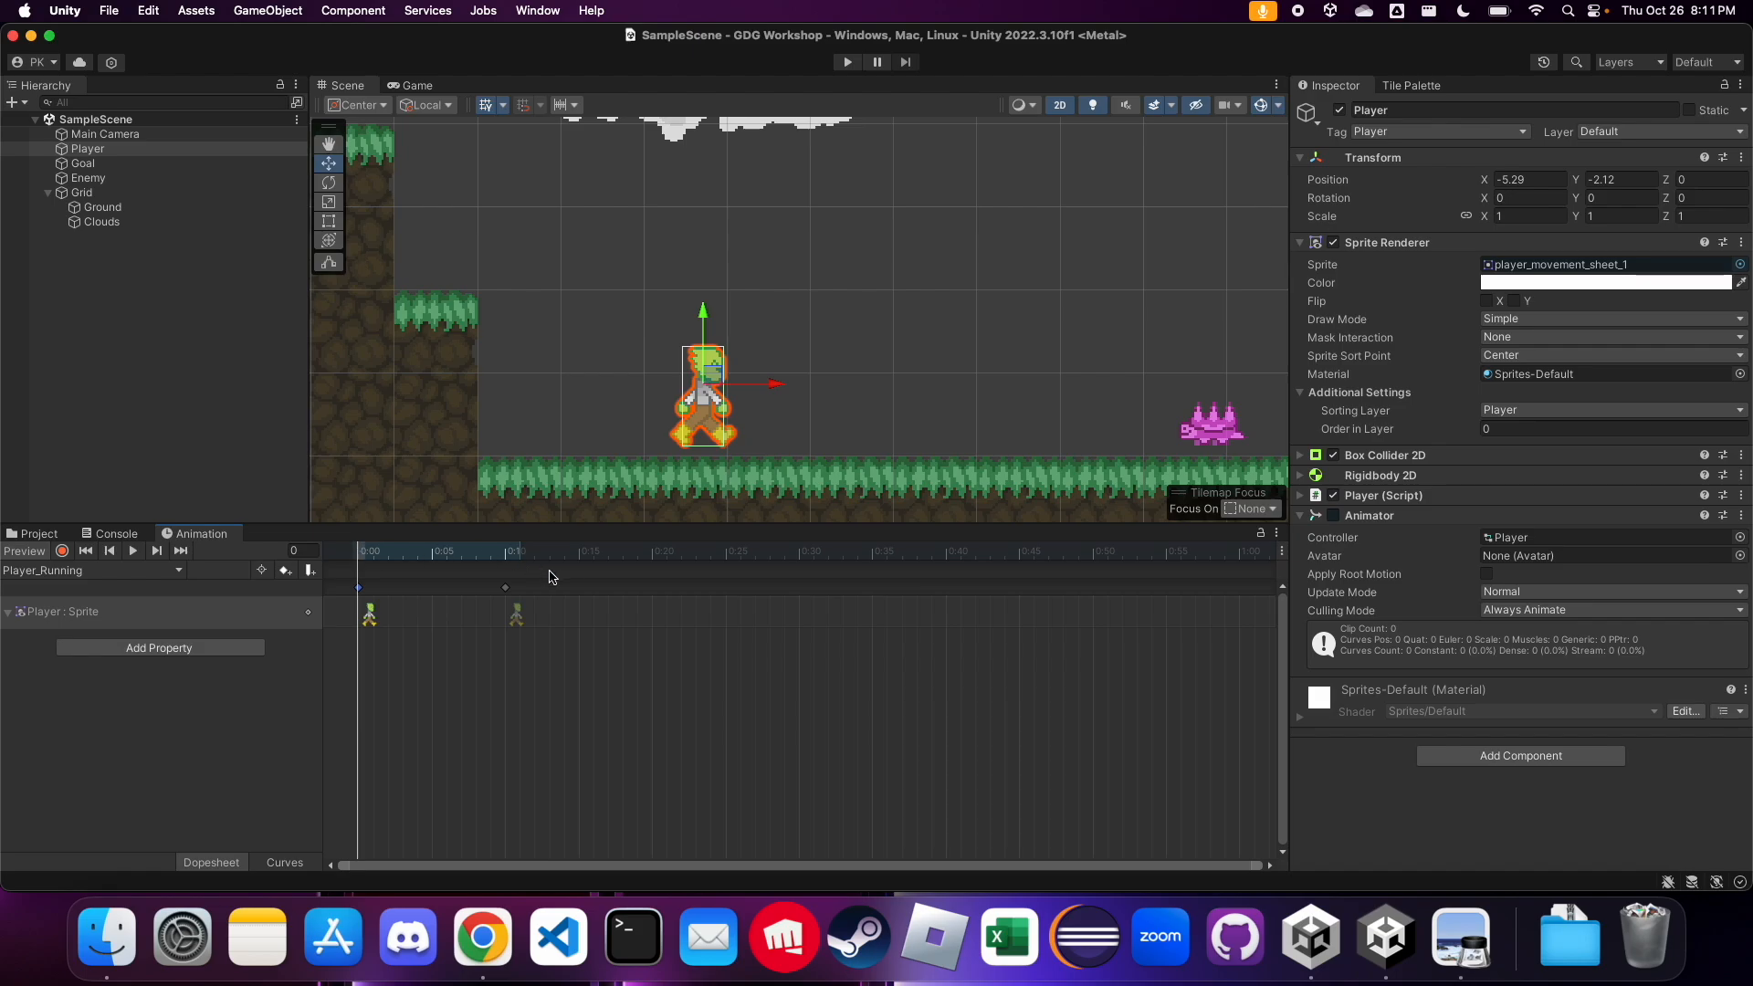
pyautogui.click(653, 557)
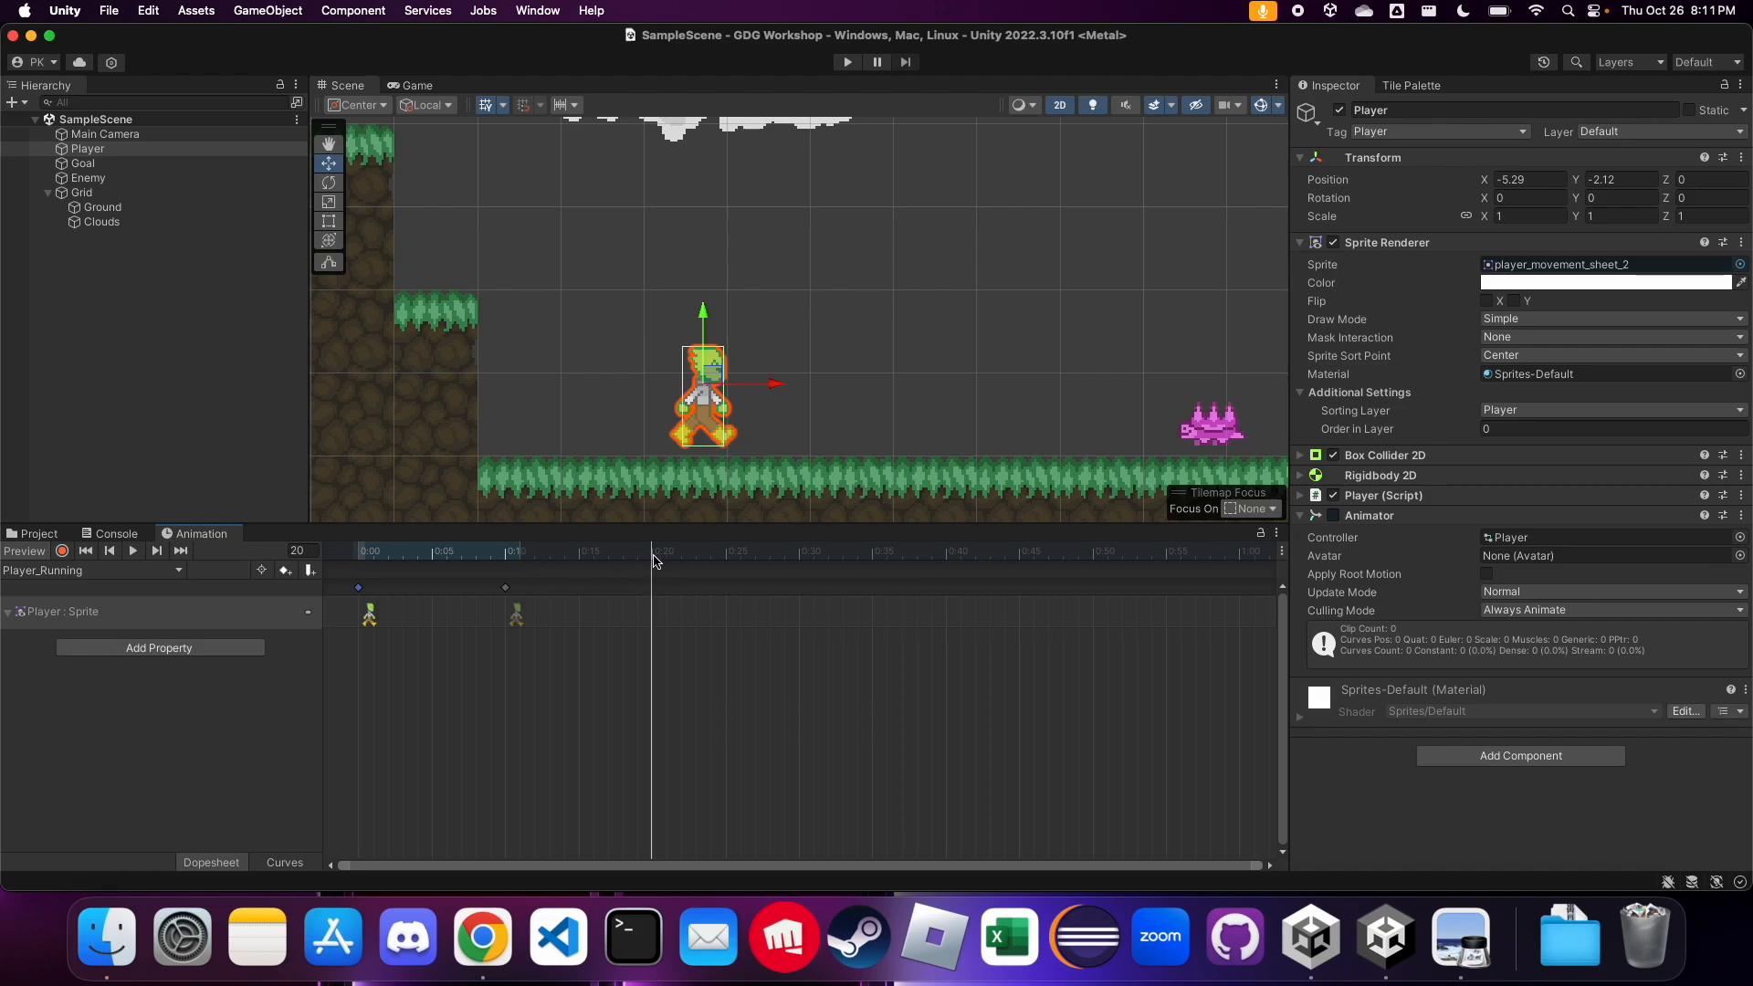
pyautogui.press('super+v')
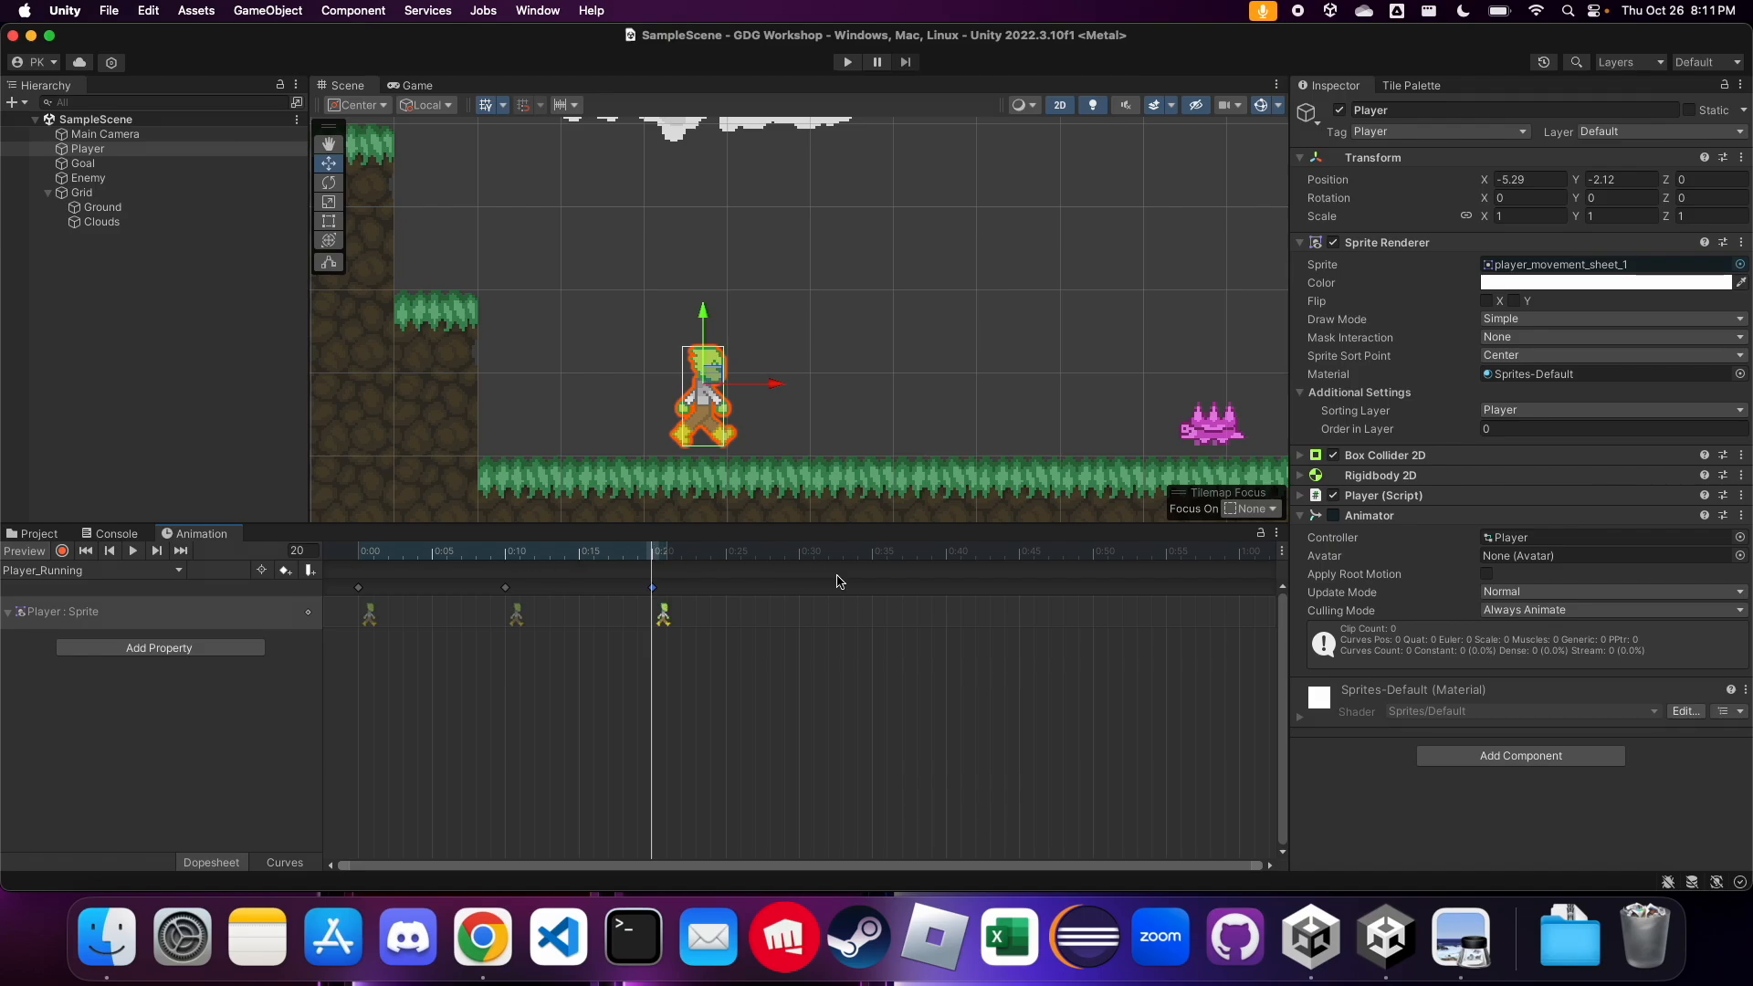
# Preview the three-keyframe Player_Running clip close up on the Player, and return the playhead to 0:00
pyautogui.click(134, 550)
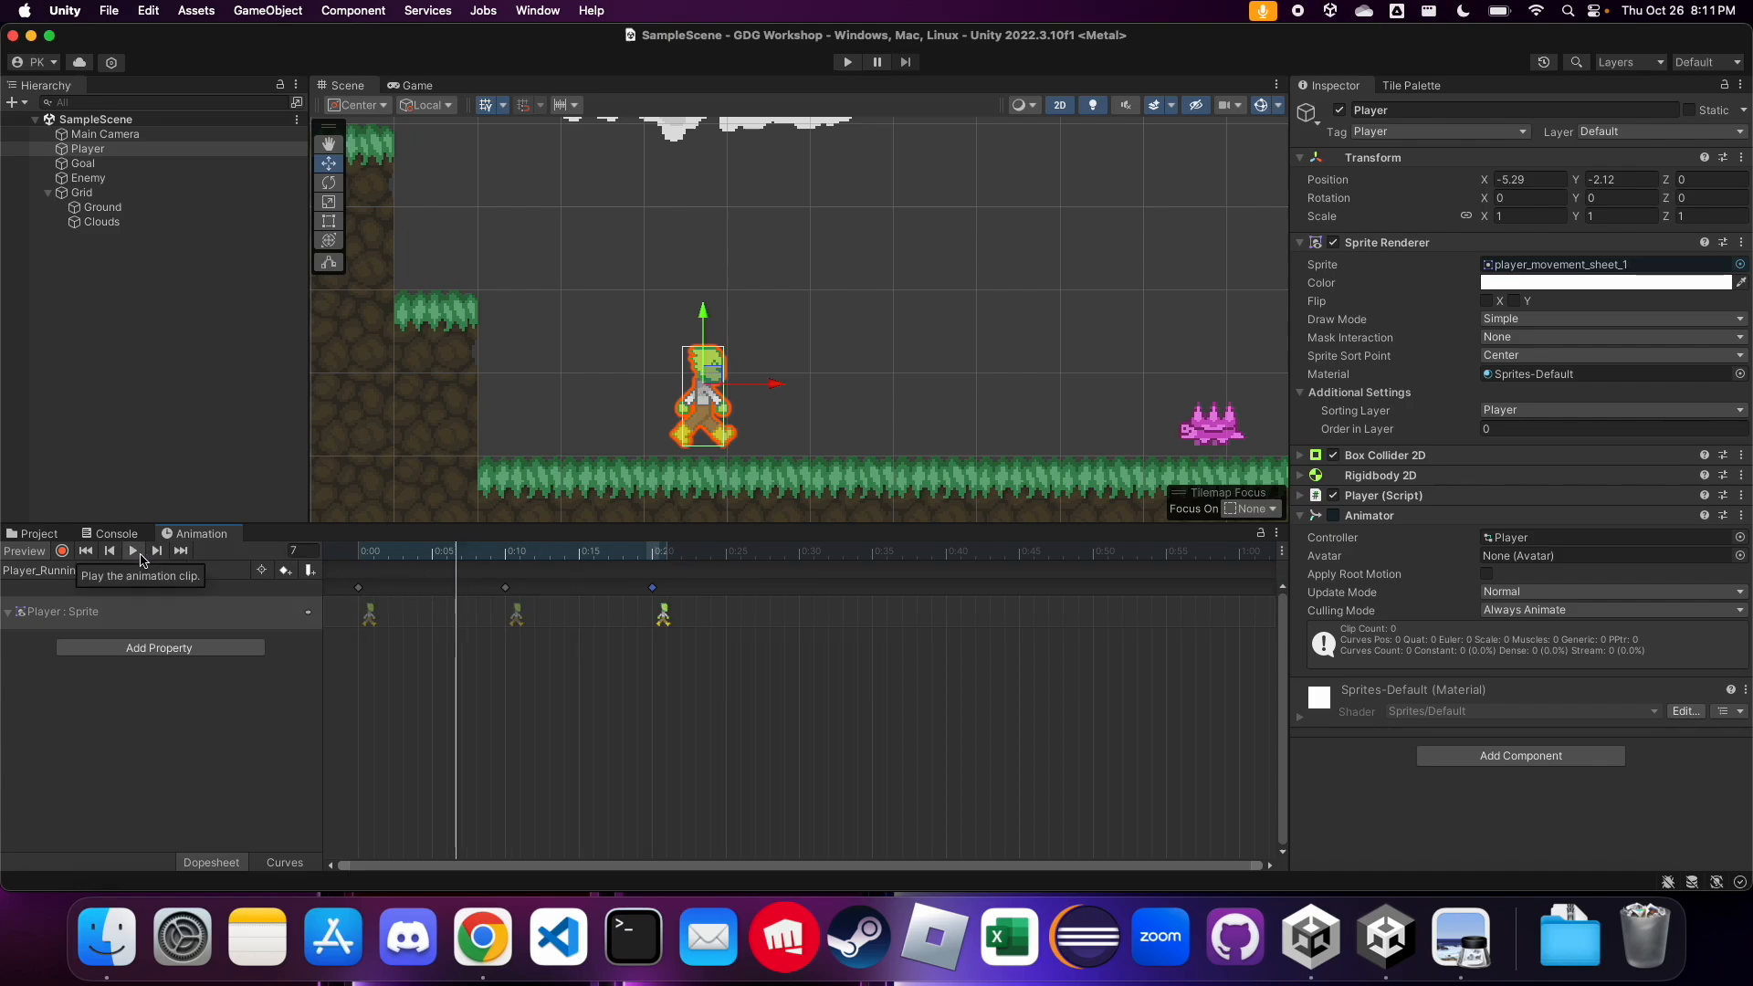
pyautogui.scroll(10, 702, 438)
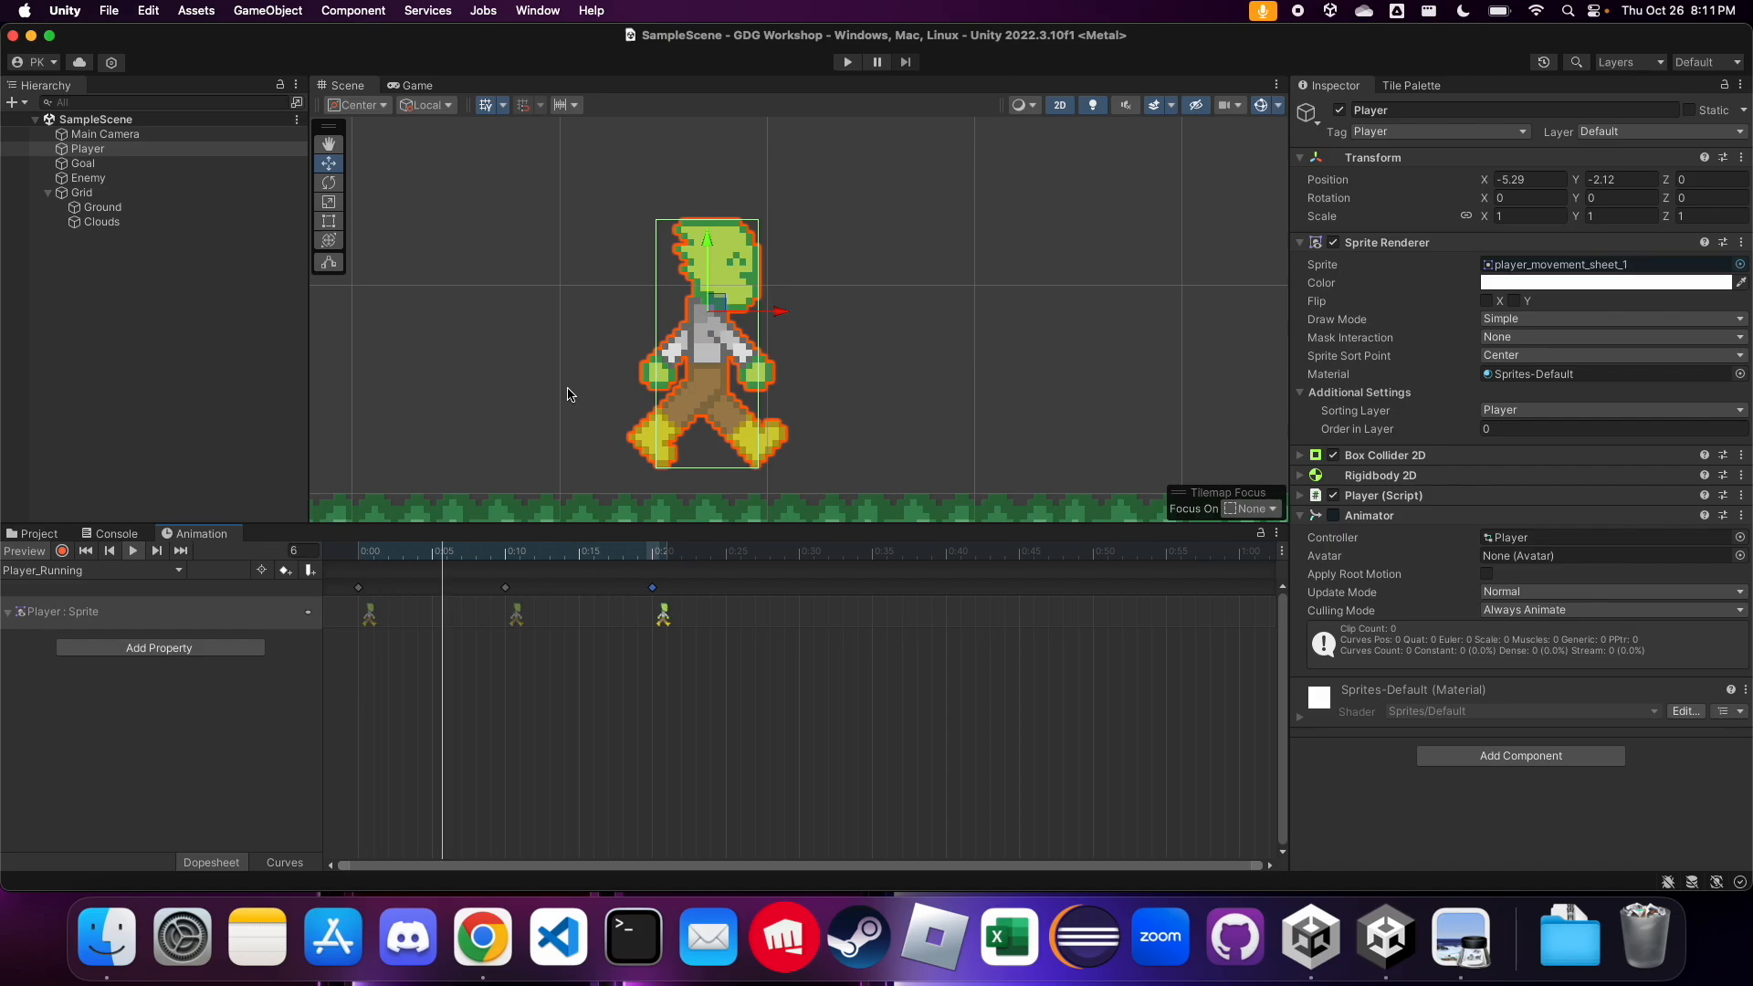
pyautogui.click(137, 552)
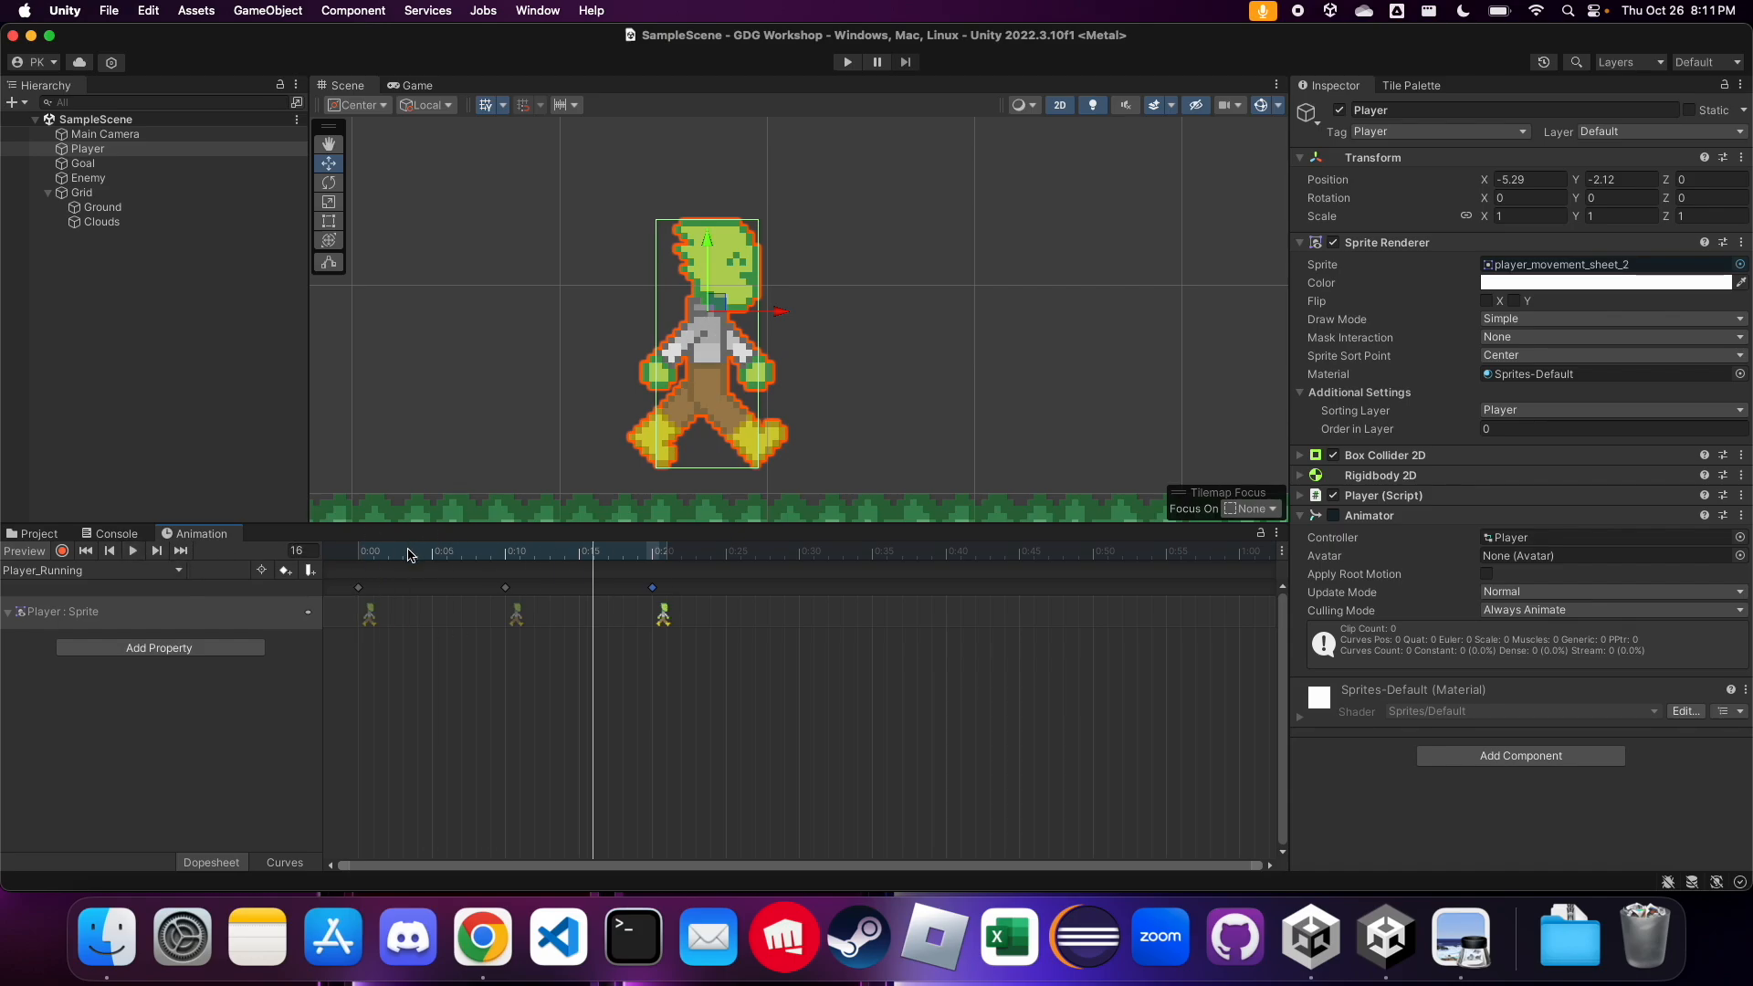
pyautogui.moveTo(406, 550); pyautogui.dragTo(292, 548)
# Select all Player_Running keyframes and stretch their spacing so they fall at 0:00, 0:15 and 0:30
pyautogui.click(921, 591)
pyautogui.moveTo(832, 671); pyautogui.dragTo(354, 584)
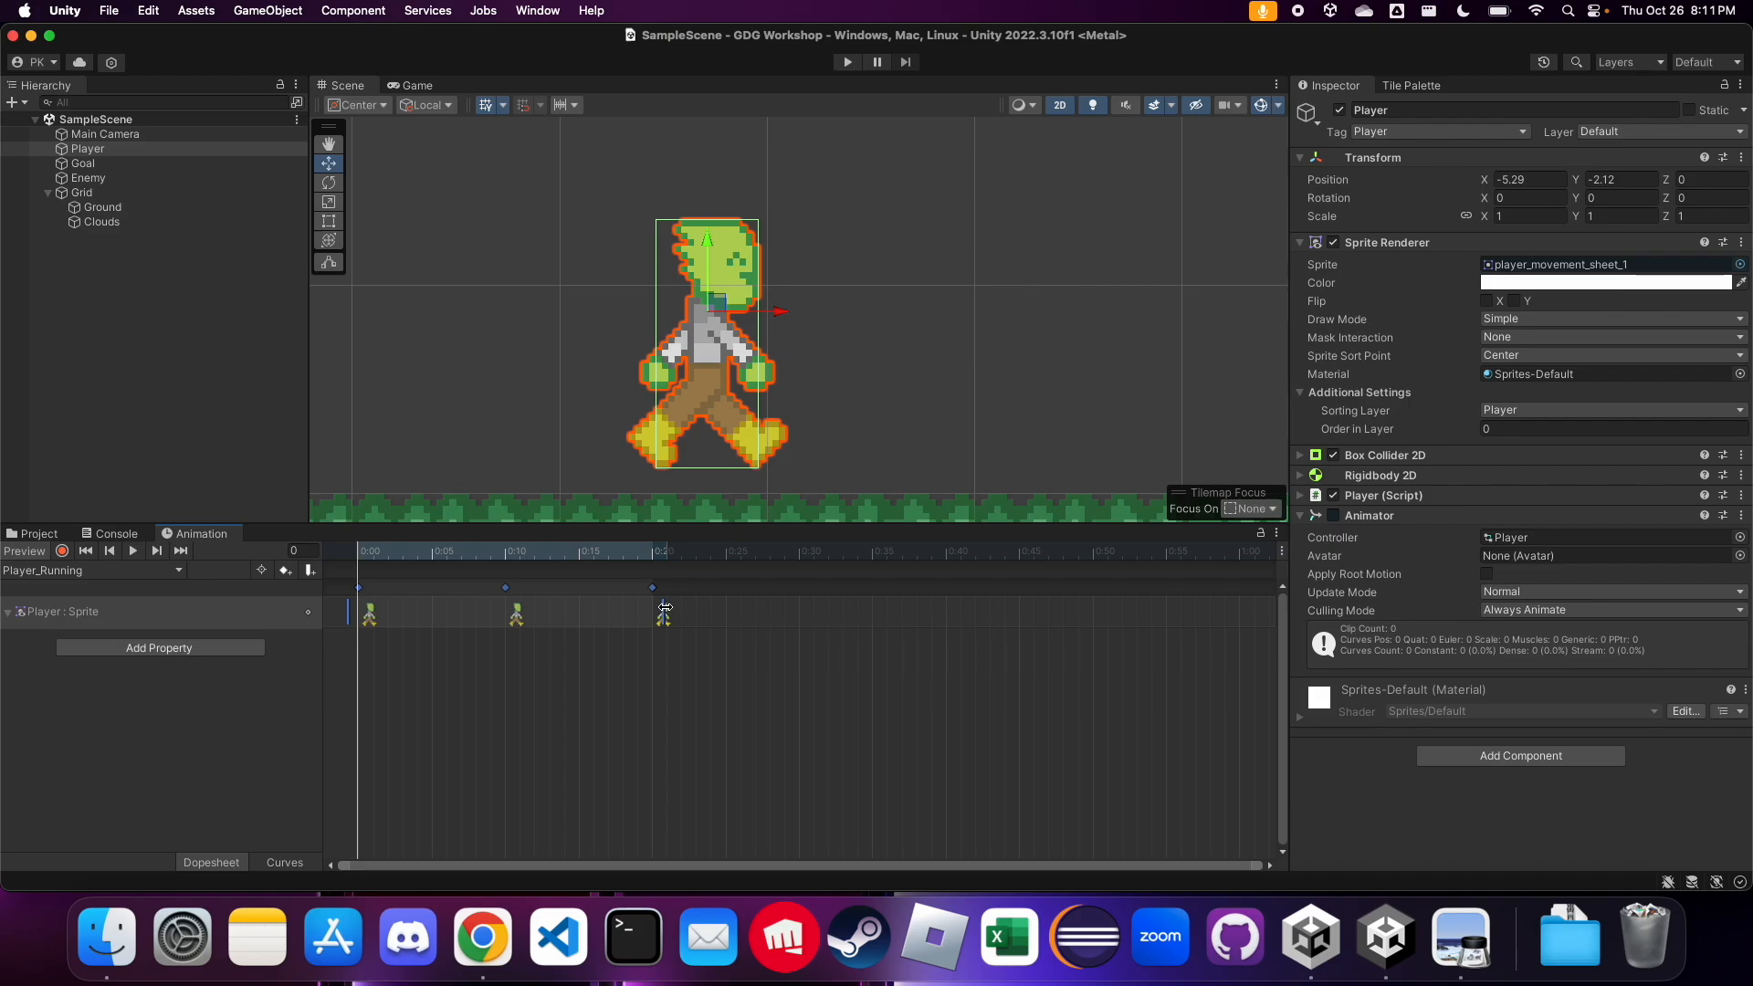
pyautogui.moveTo(665, 610); pyautogui.dragTo(816, 640)
# Preview the slowed Player_Running clip, bring the whole level into the Scene view and deselect the keyframes
pyautogui.click(134, 552)
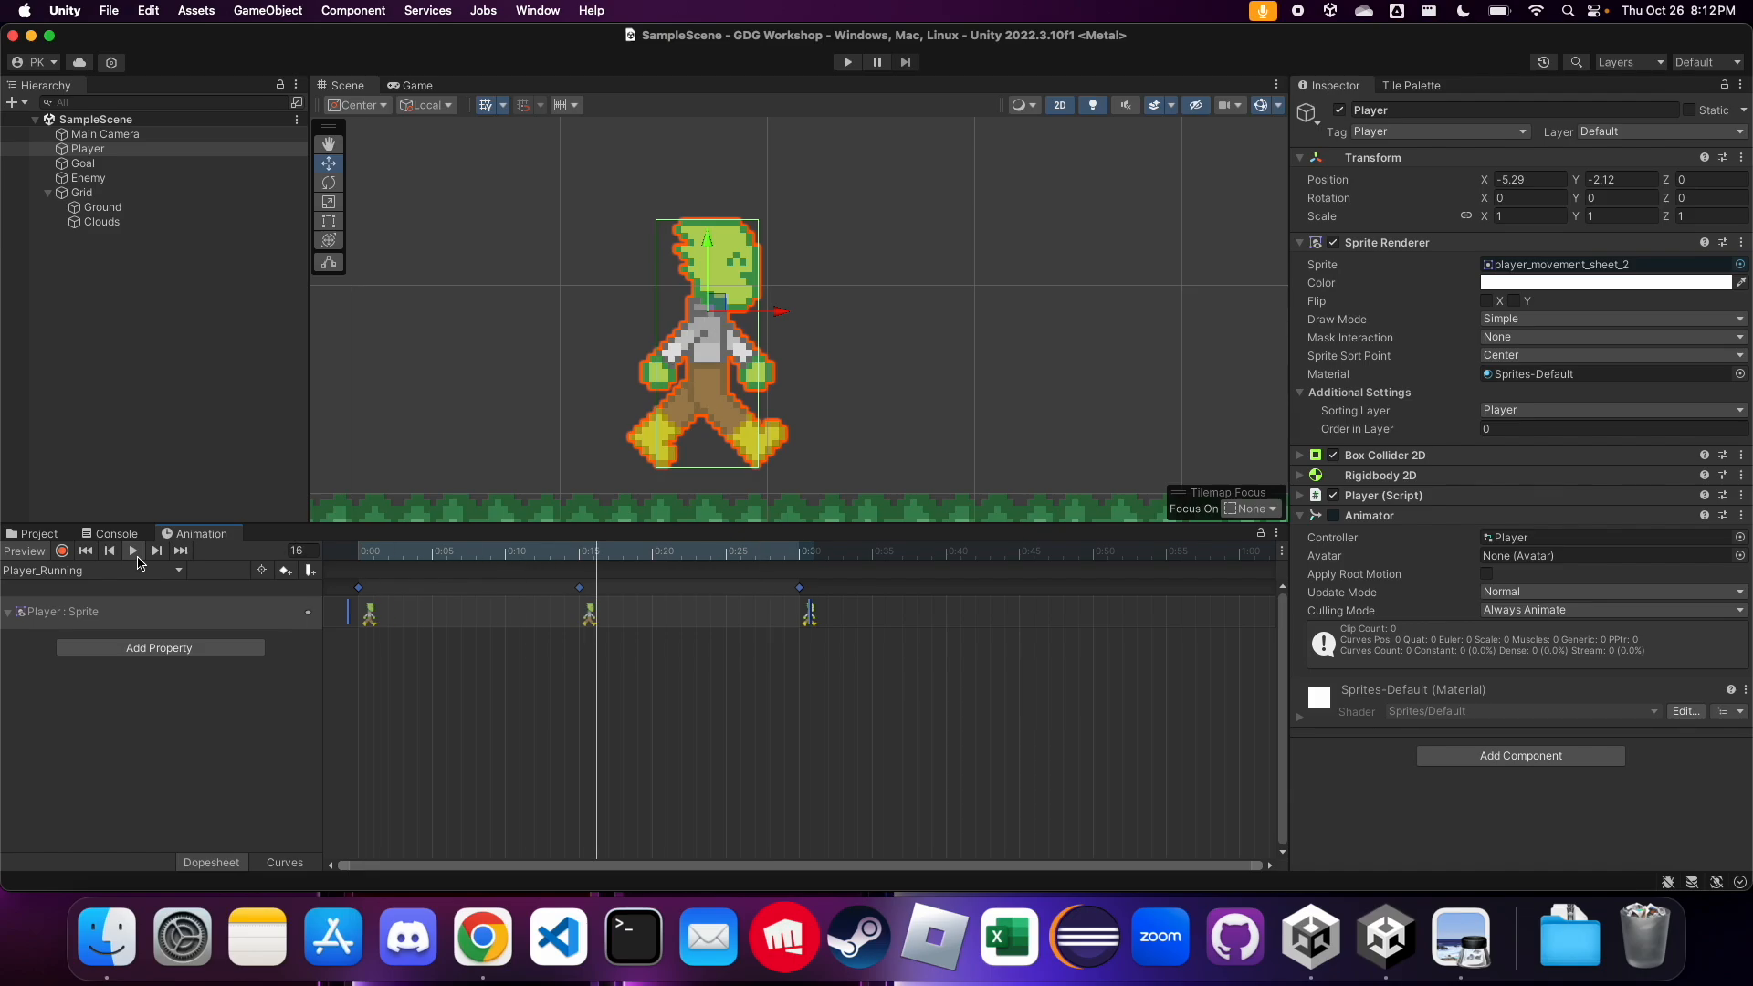
pyautogui.click(138, 557)
pyautogui.scroll(3, 406, 444)
pyautogui.scroll(-6, 406, 446)
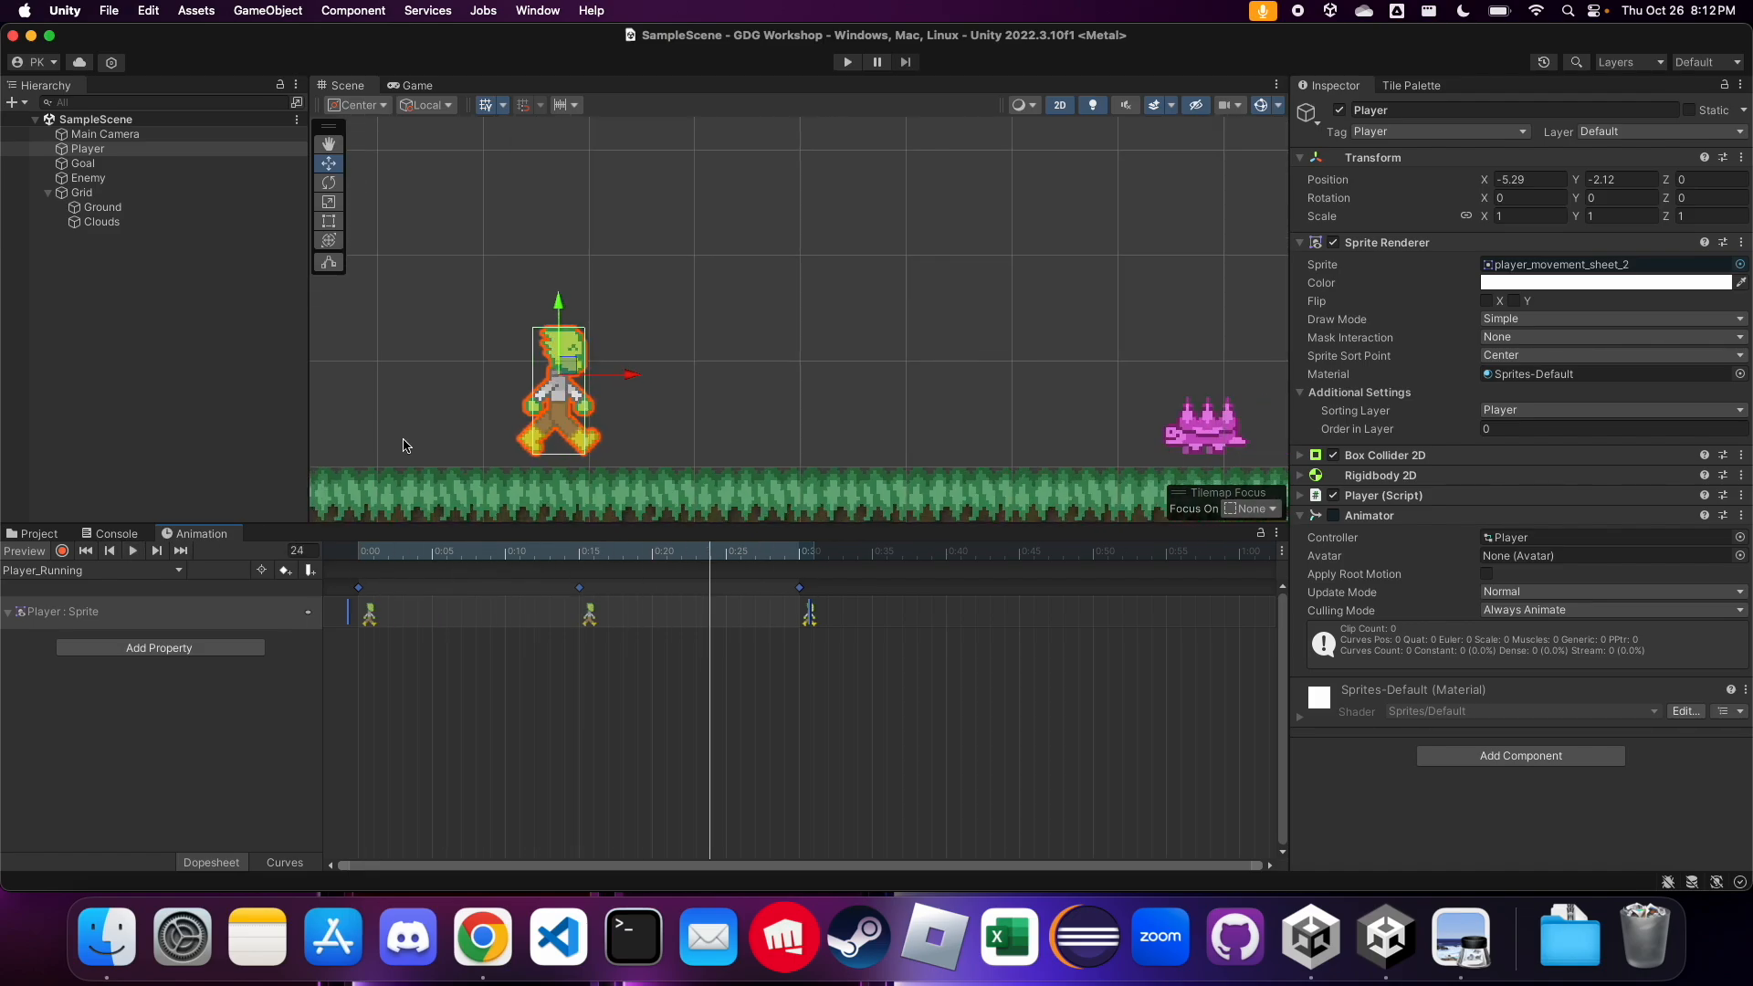
pyautogui.scroll(-4, 977, 393)
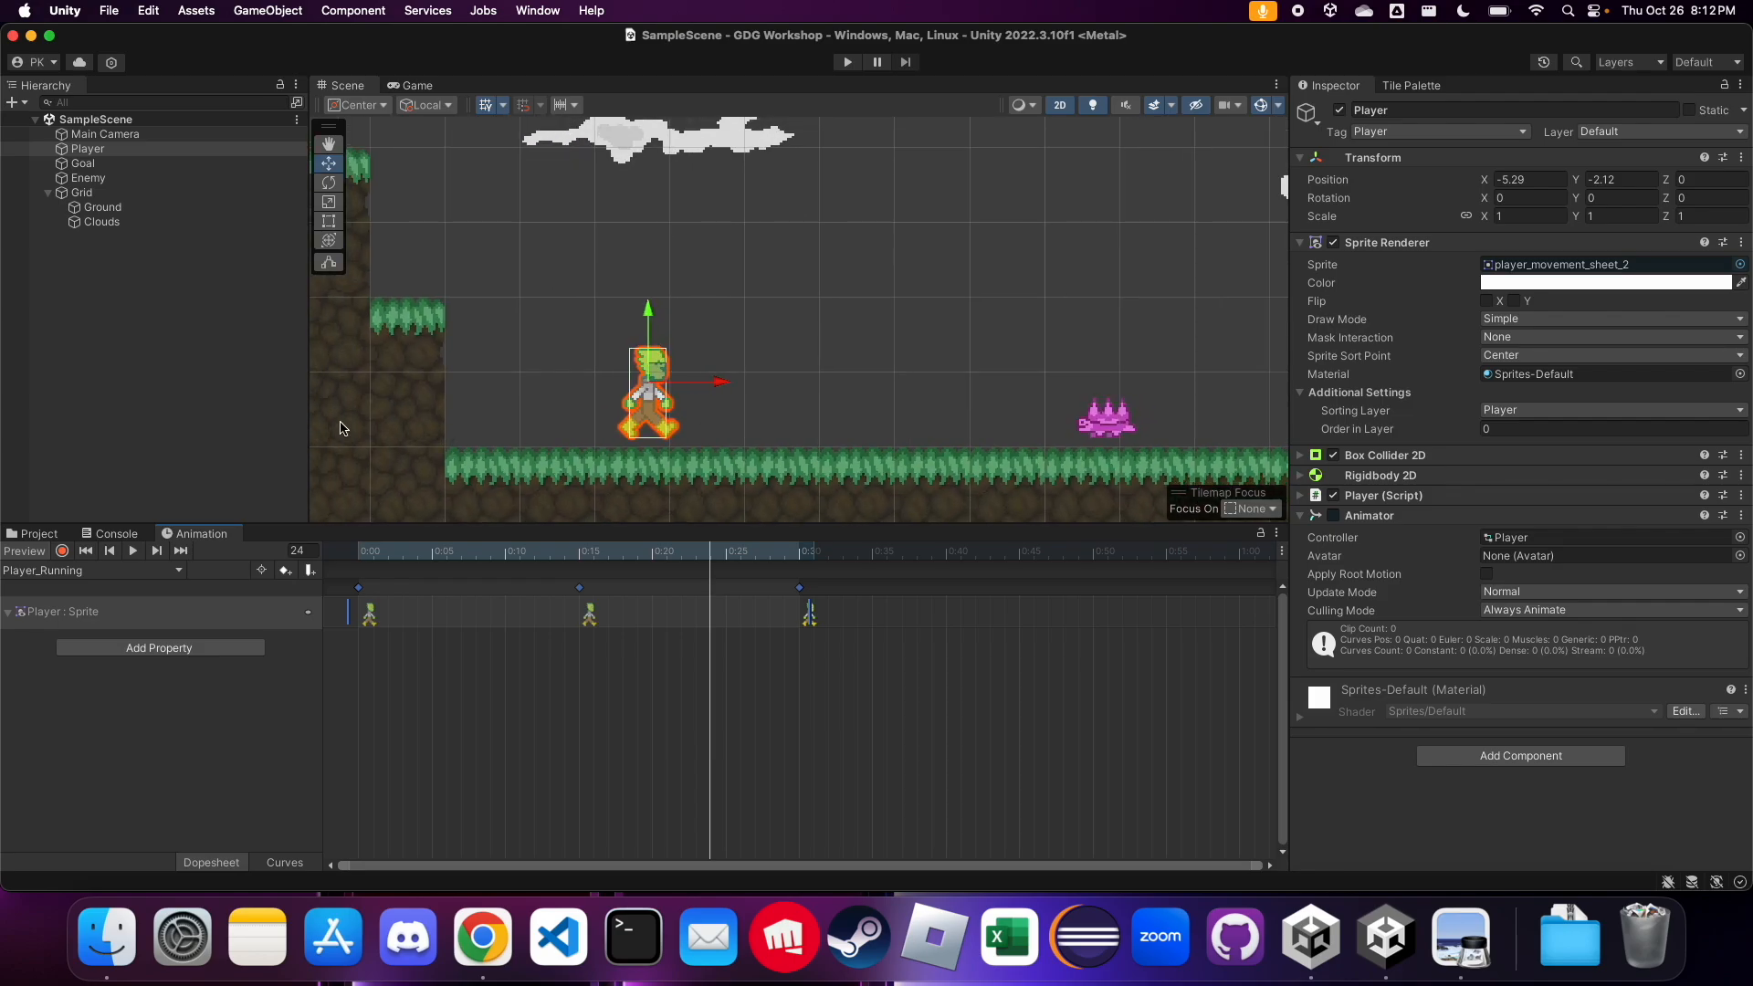
pyautogui.scroll(-5, 341, 428)
pyautogui.scroll(-2, 974, 456)
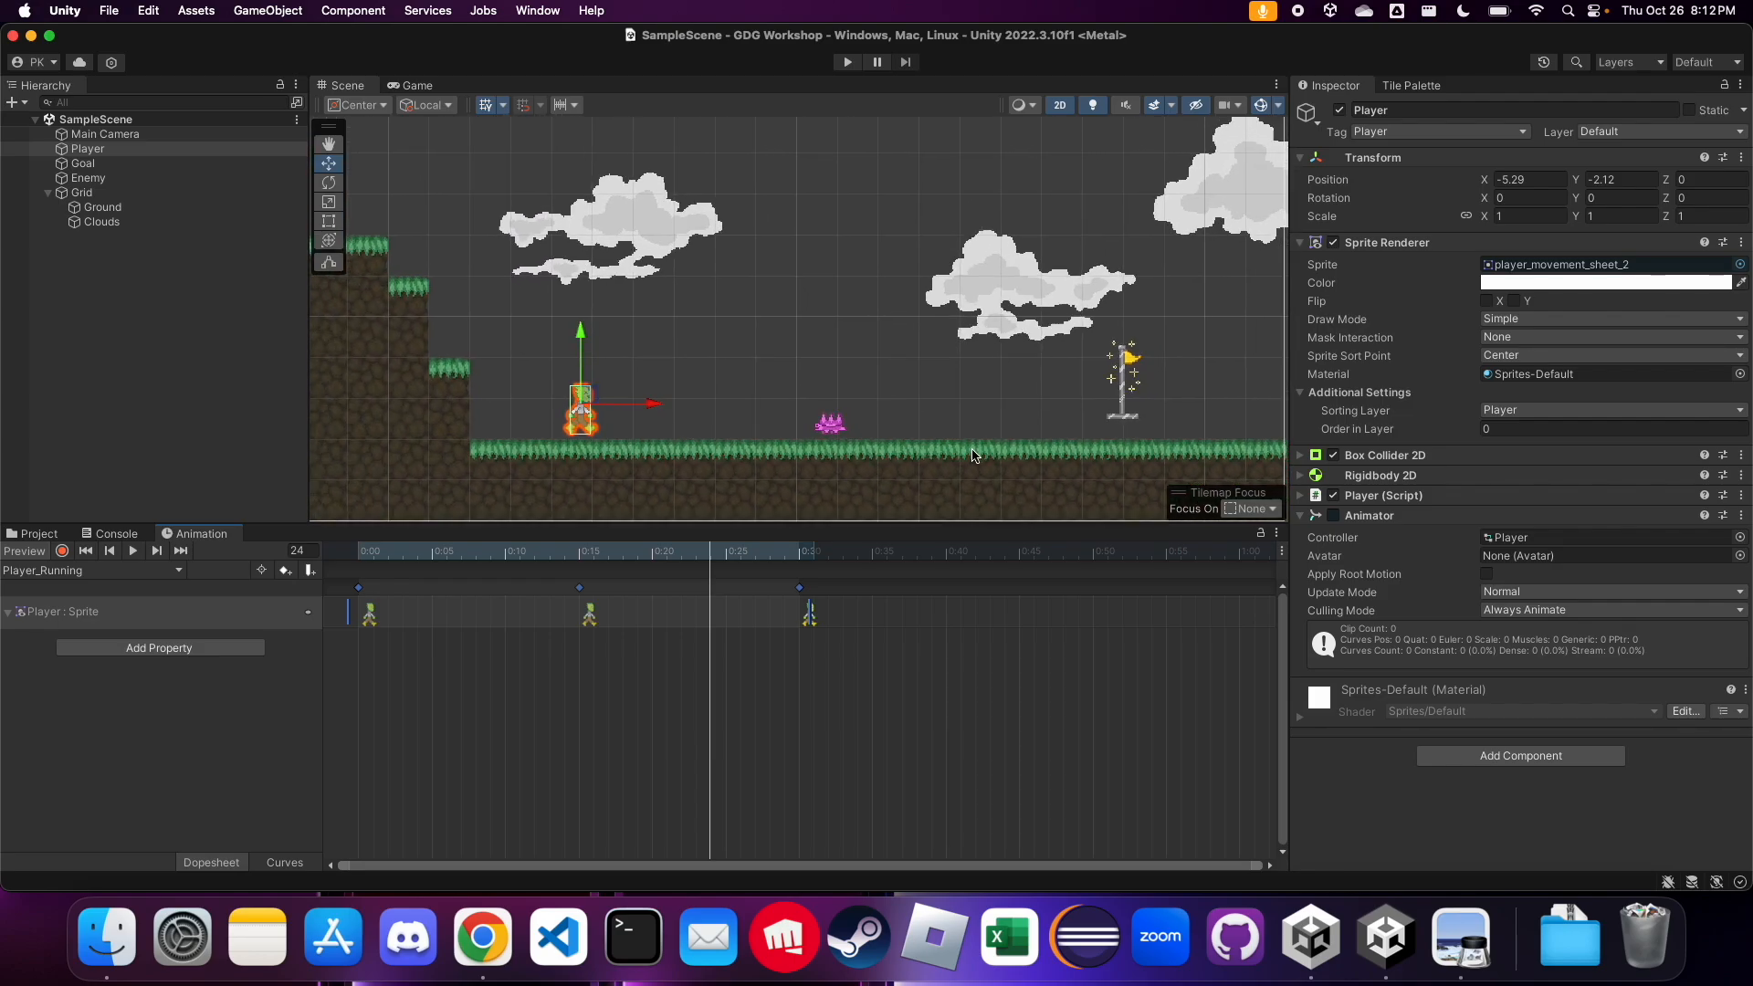
pyautogui.scroll(-1, 975, 456)
pyautogui.scroll(-1, 347, 451)
pyautogui.click(491, 809)
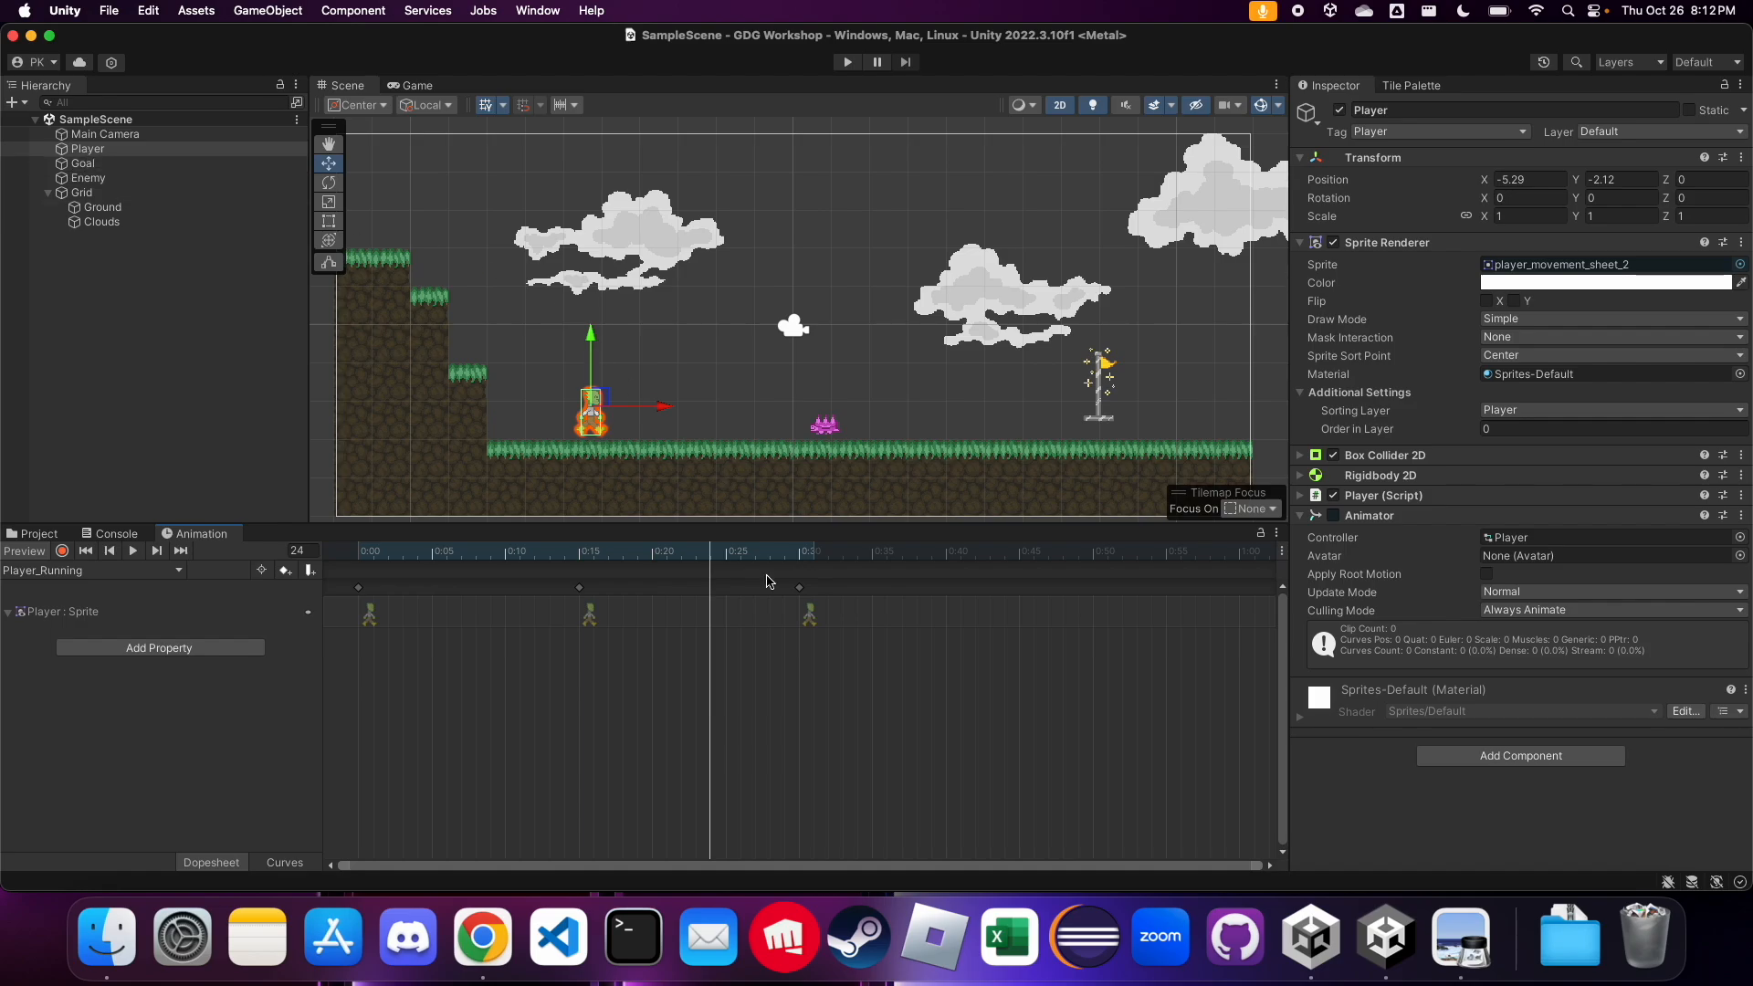
pyautogui.click(360, 589)
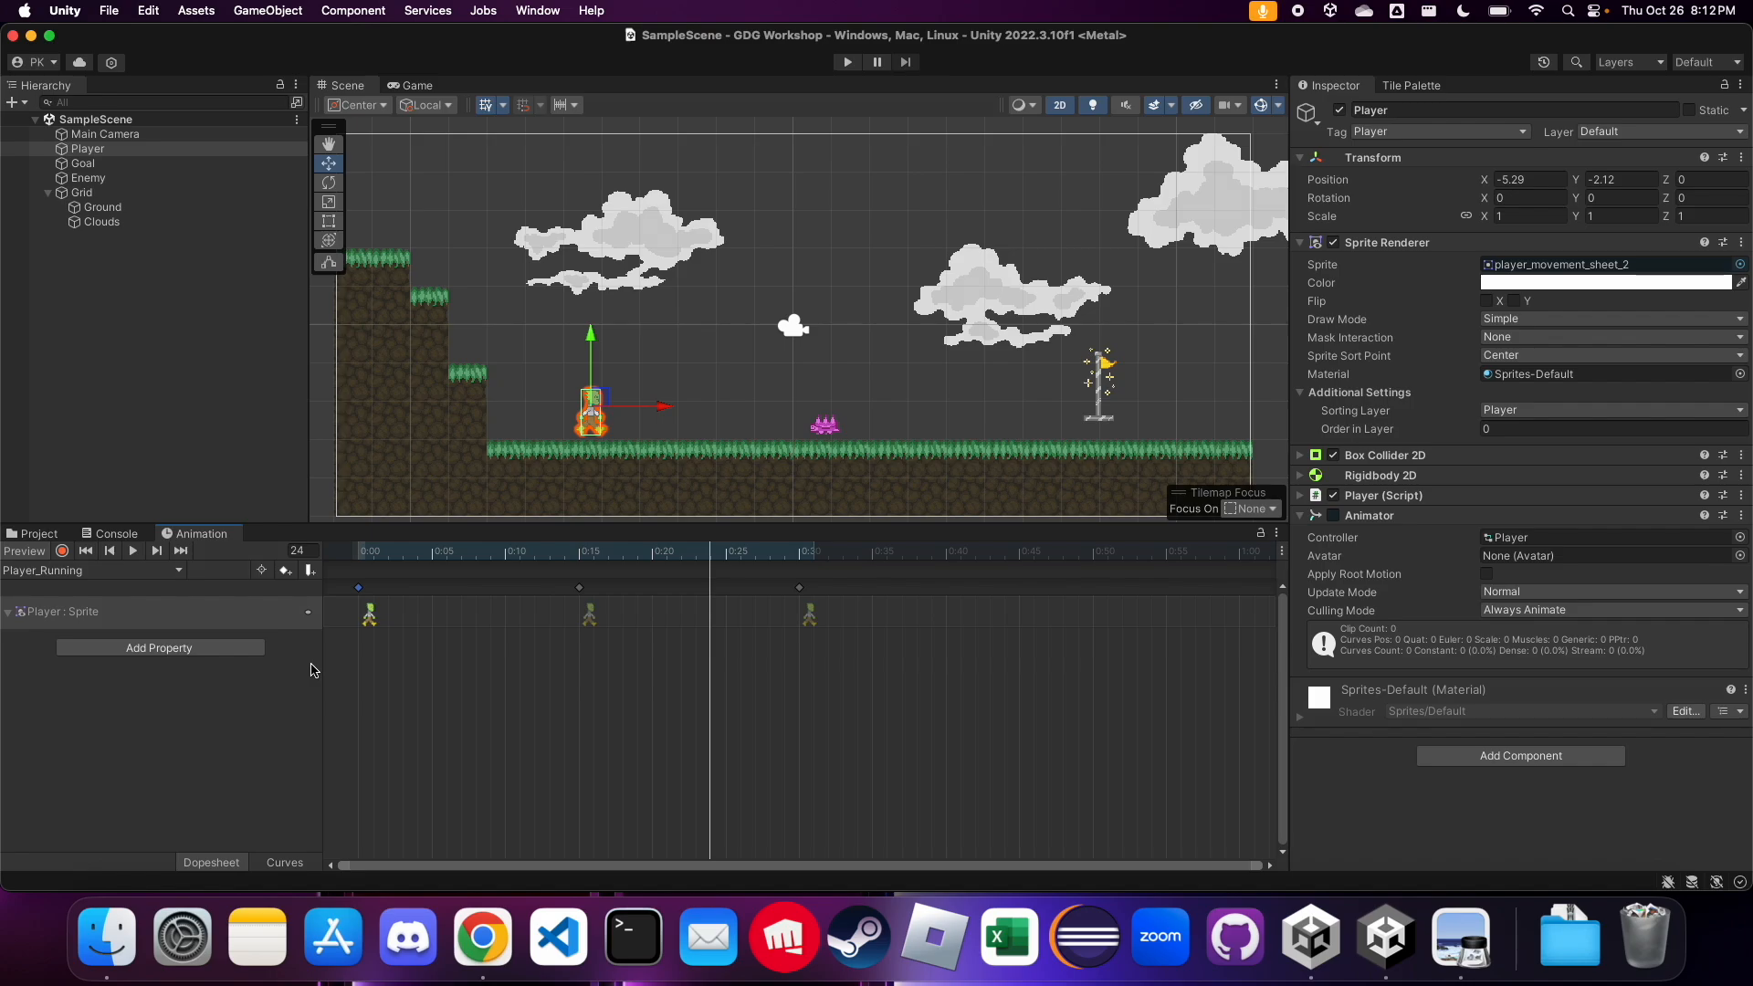
pyautogui.hotkey('ctrl', 'Left')
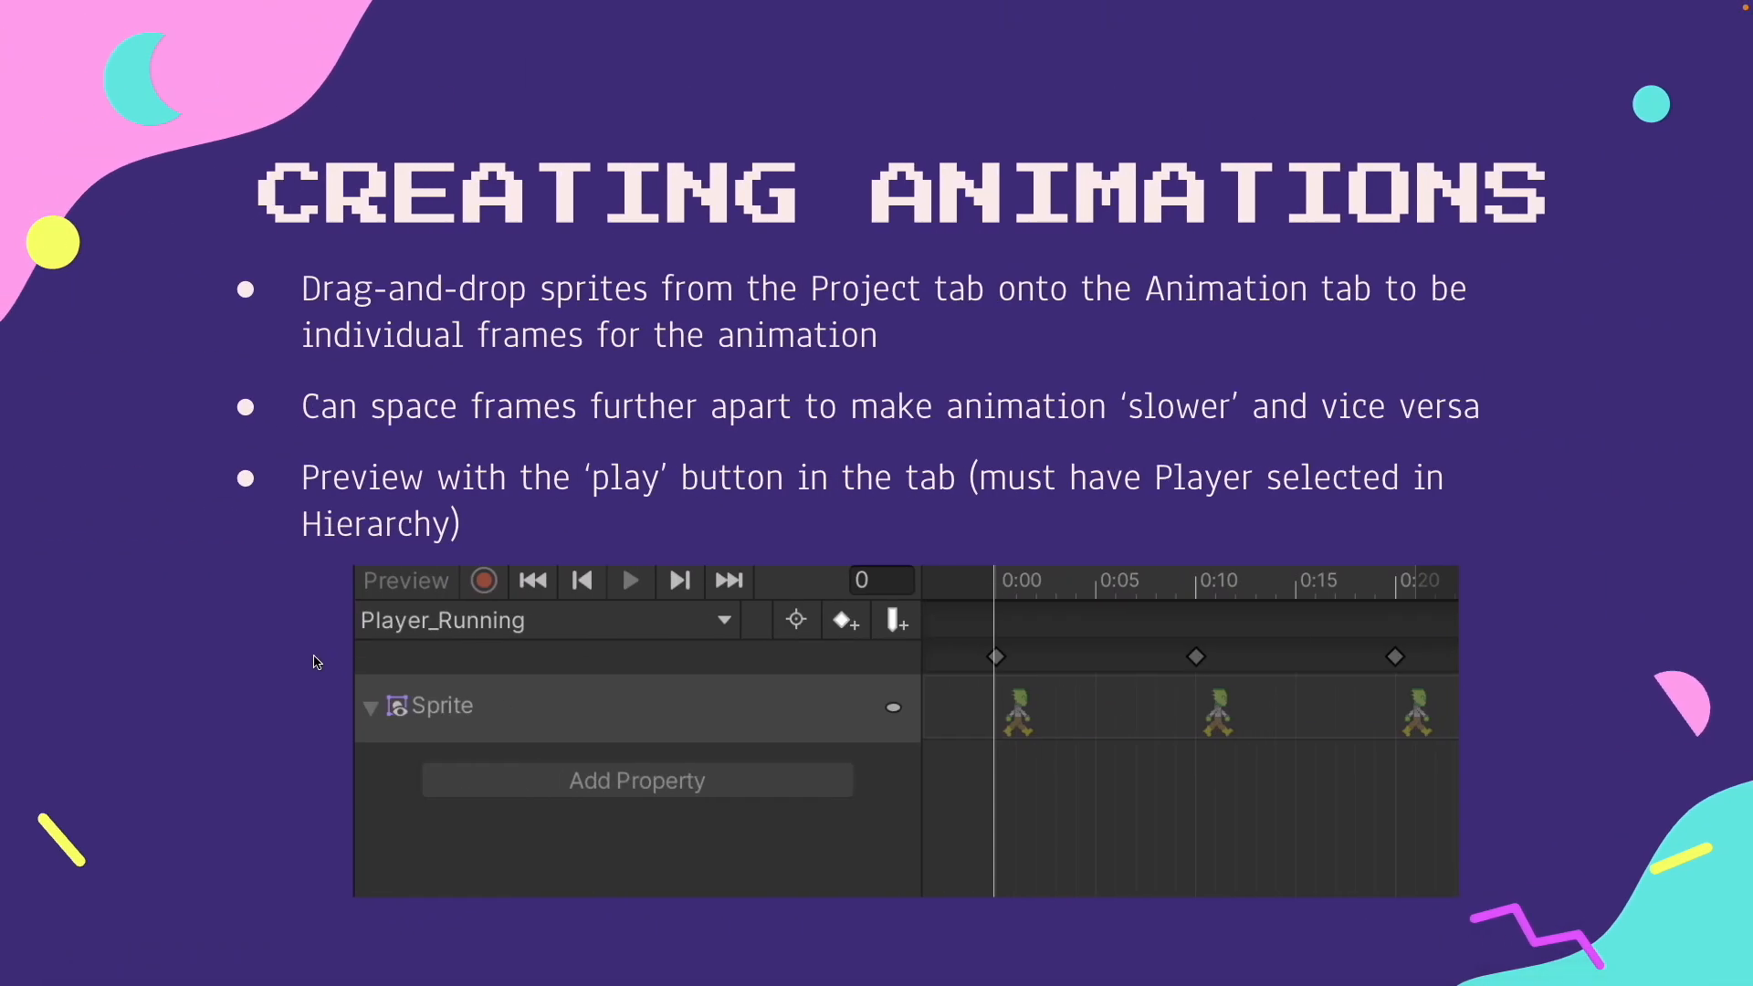
pyautogui.press('Right')
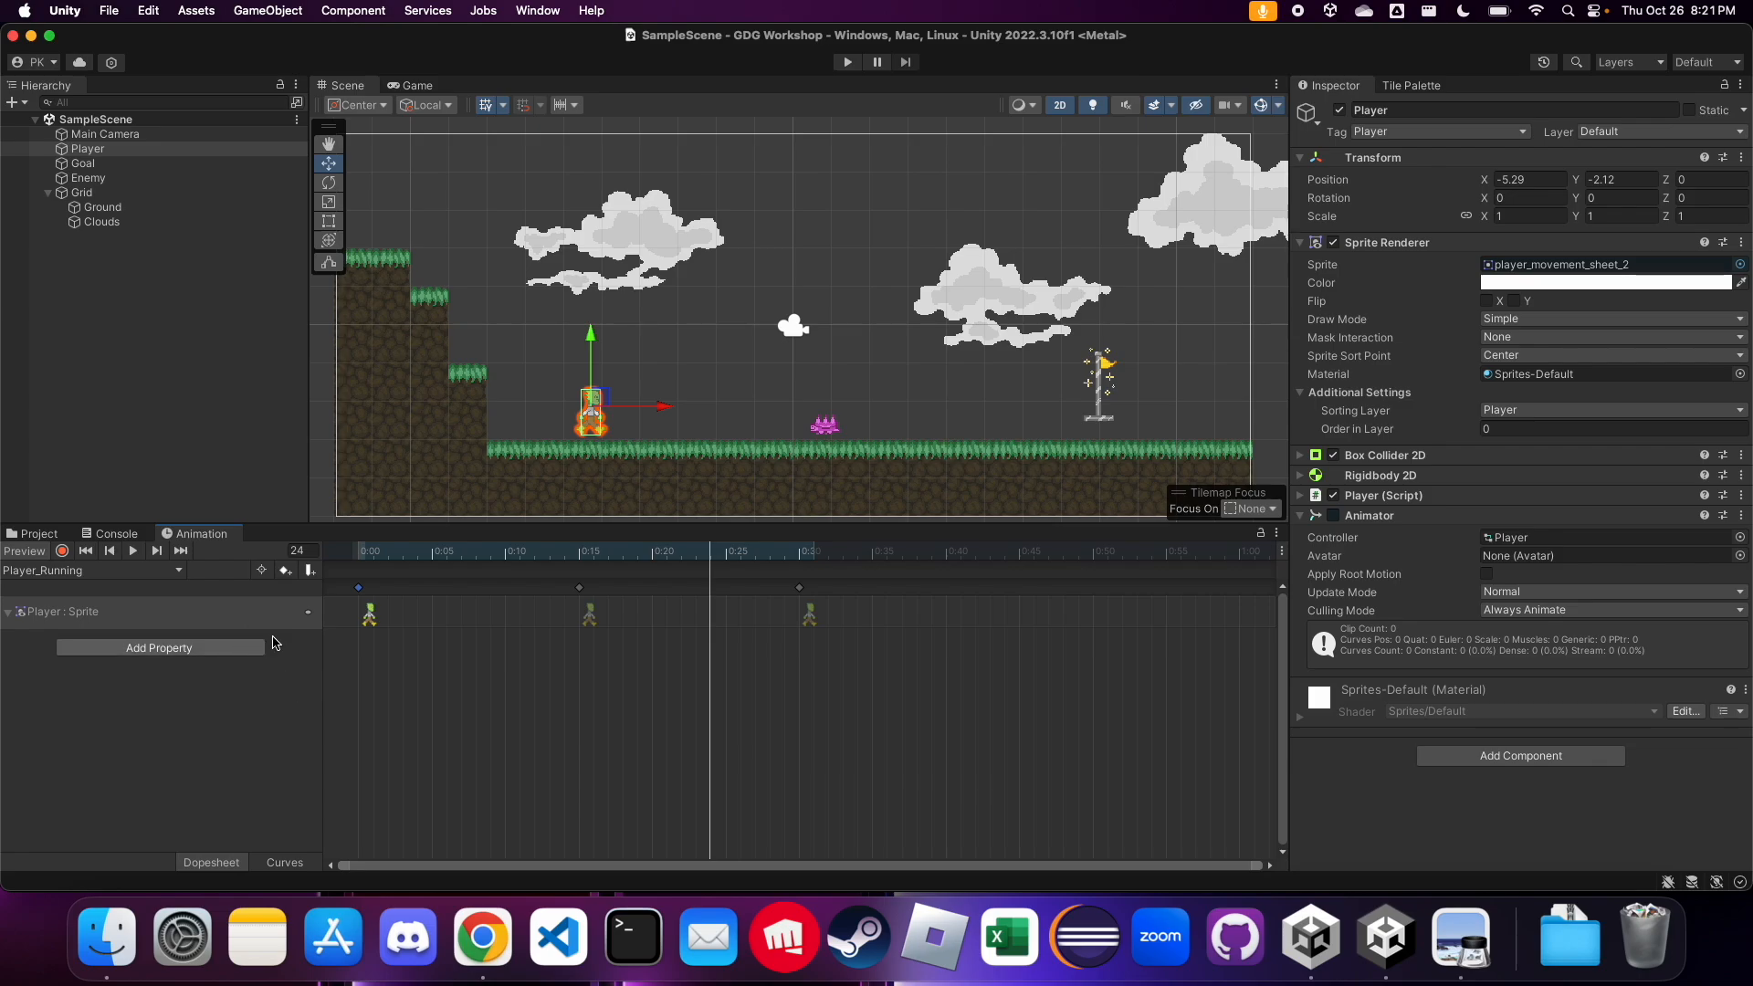
# Create another Player animation clip named Player_Jumping in the Assets/Animations folder
pyautogui.click(128, 574)
pyautogui.click(277, 578)
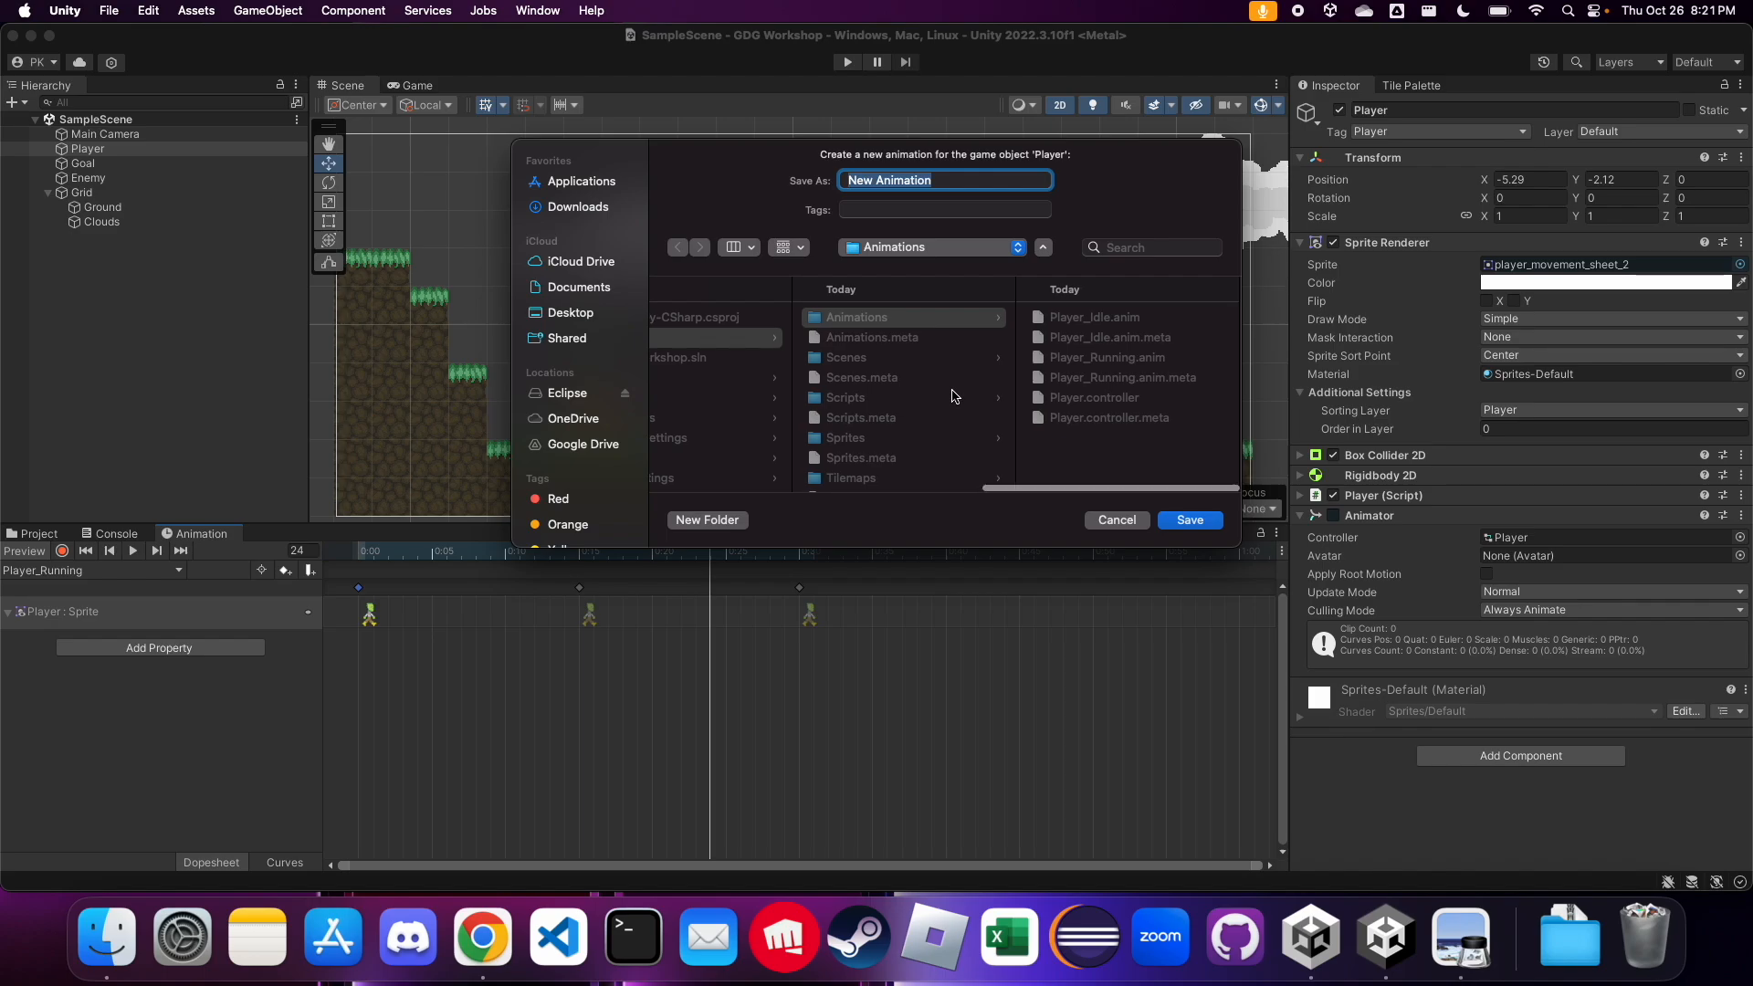
pyautogui.click(878, 326)
pyautogui.click(958, 185)
pyautogui.press('super+a')
pyautogui.write('Player_Jumping')
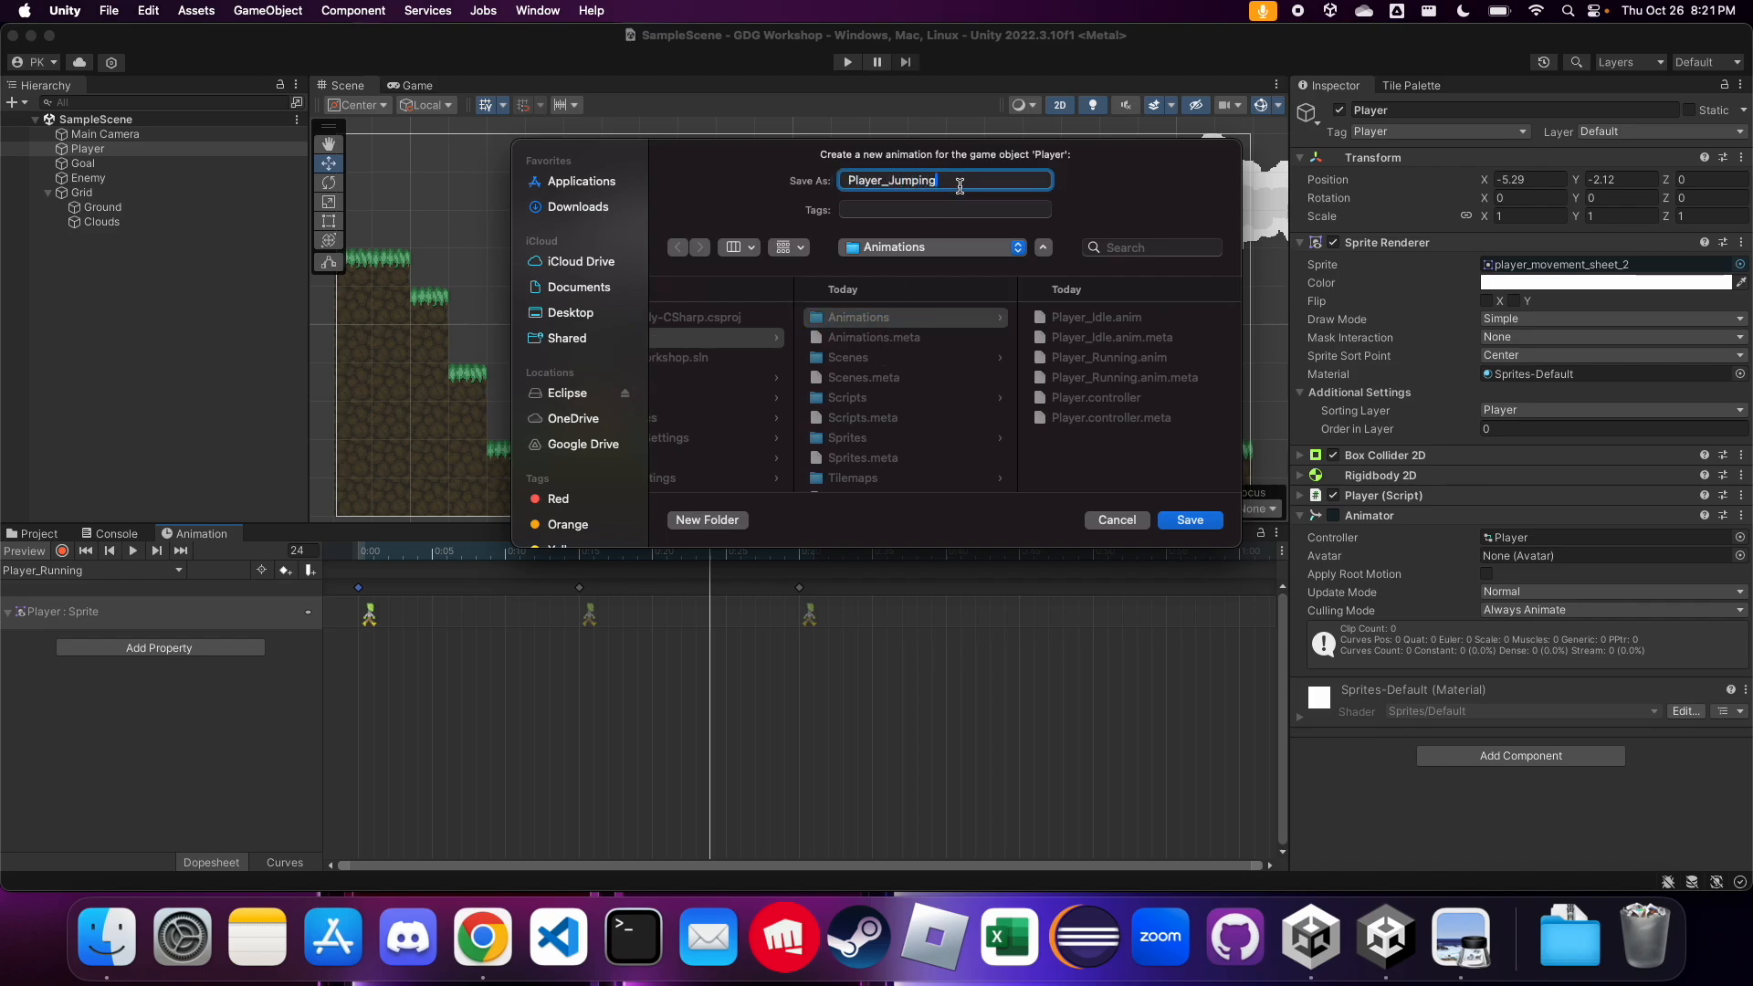
pyautogui.press('Return')
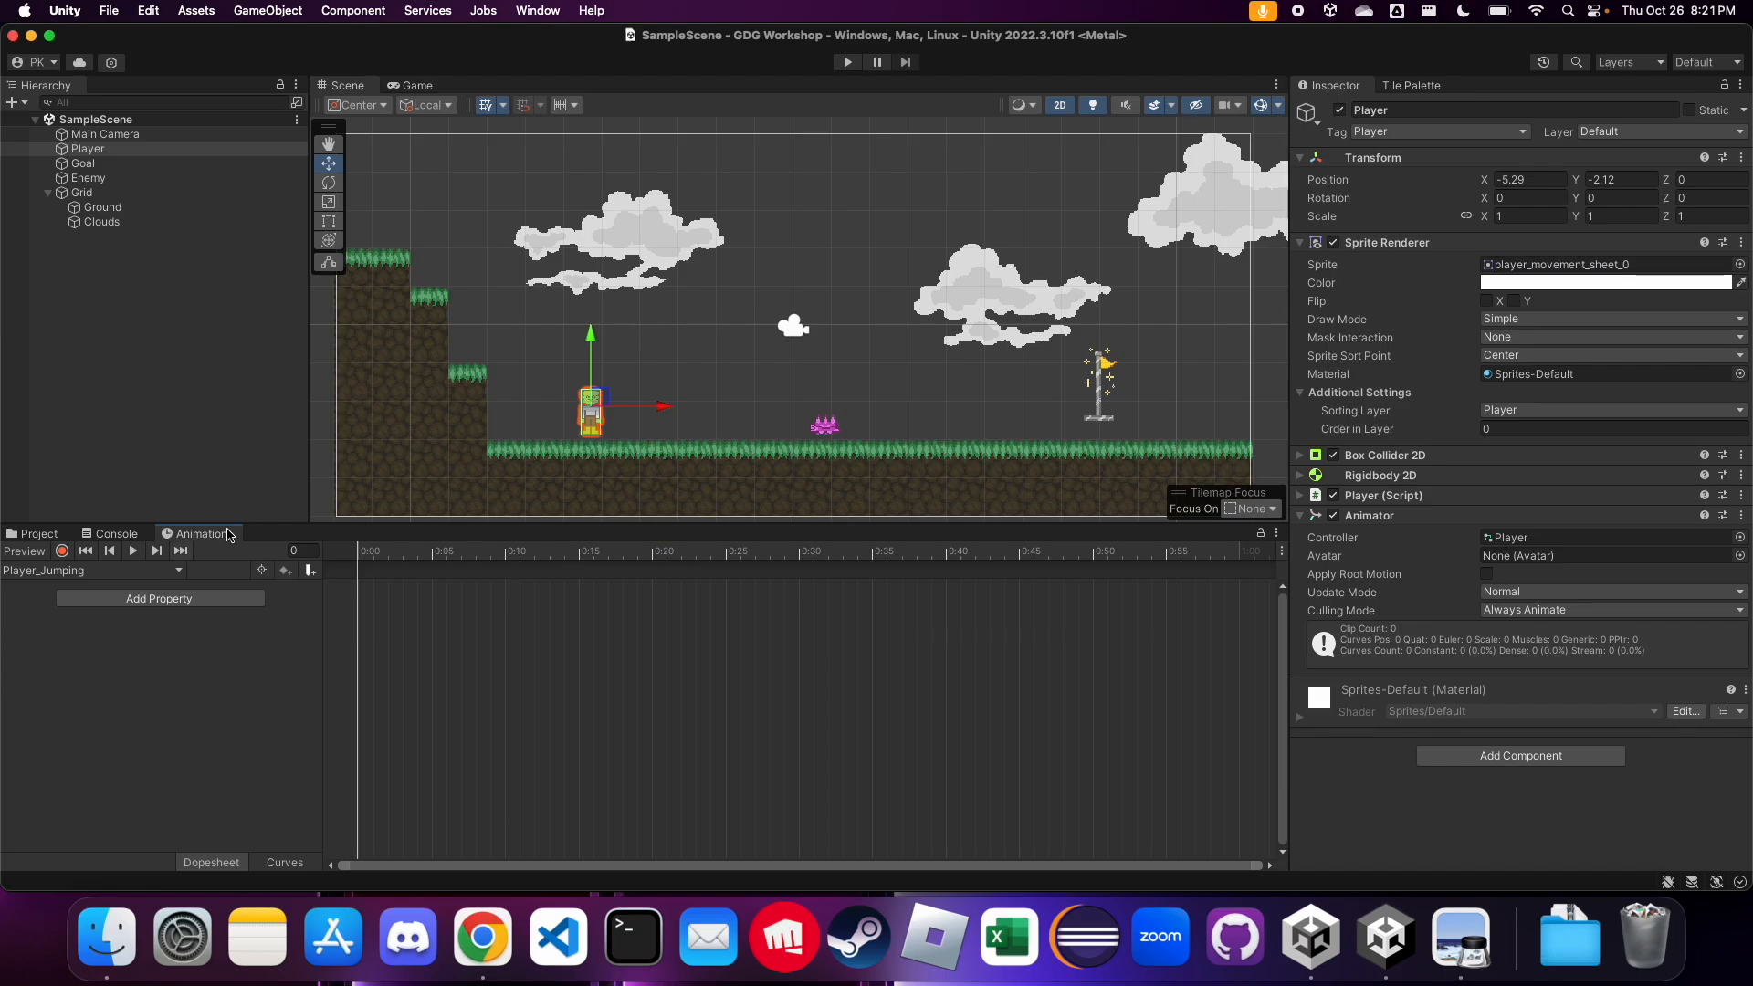
# Add the jump sprite from the player movement sheet at 0:00 of Player_Jumping, and open the Animations folder to check the saved clips
pyautogui.moveTo(194, 537); pyautogui.dragTo(512, 86)
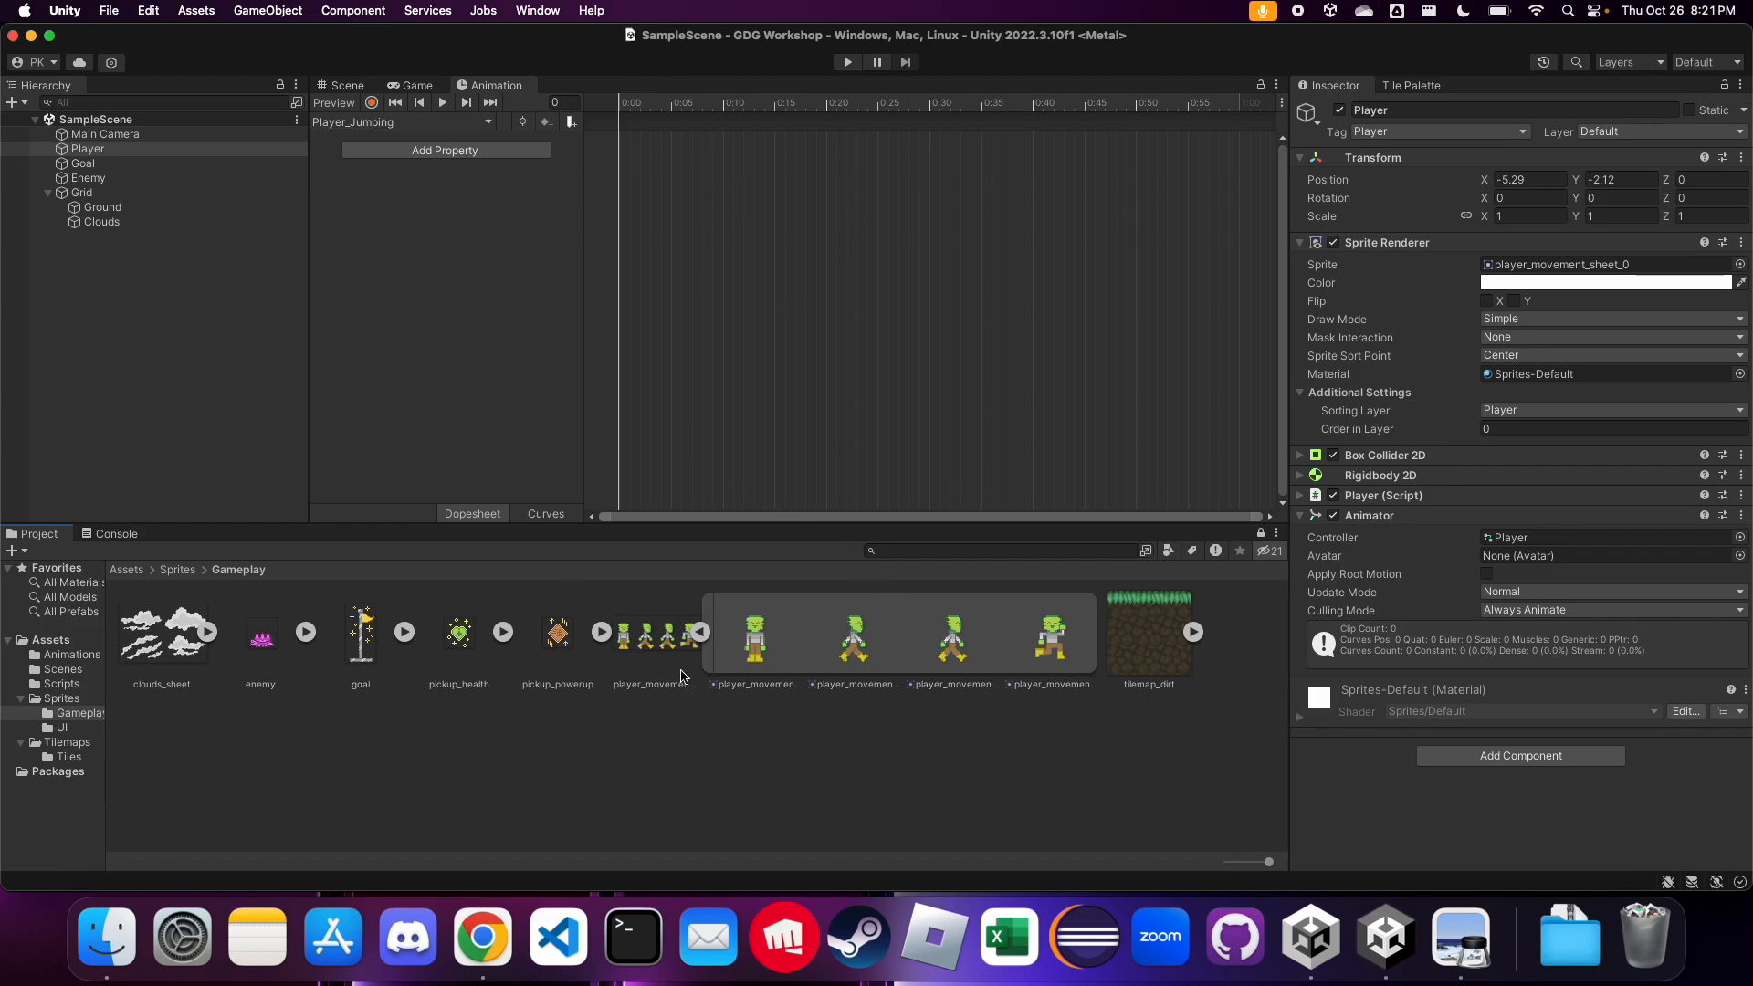
pyautogui.moveTo(950, 630); pyautogui.dragTo(446, 157)
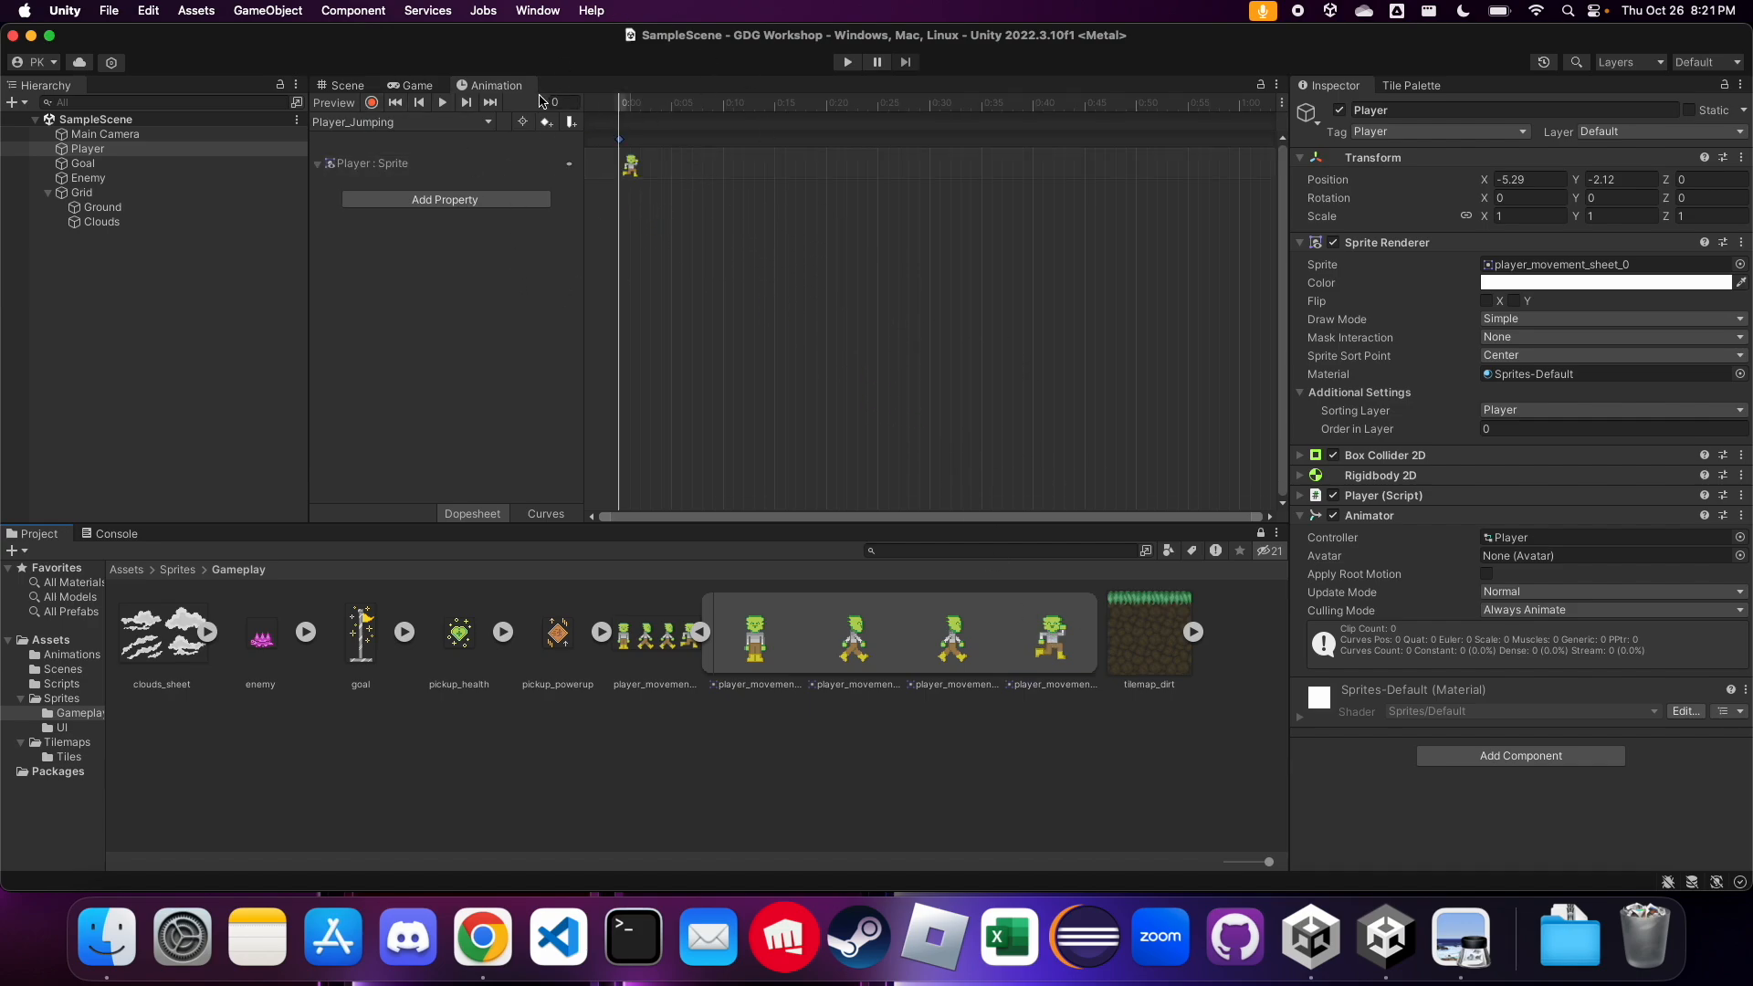
pyautogui.click(73, 655)
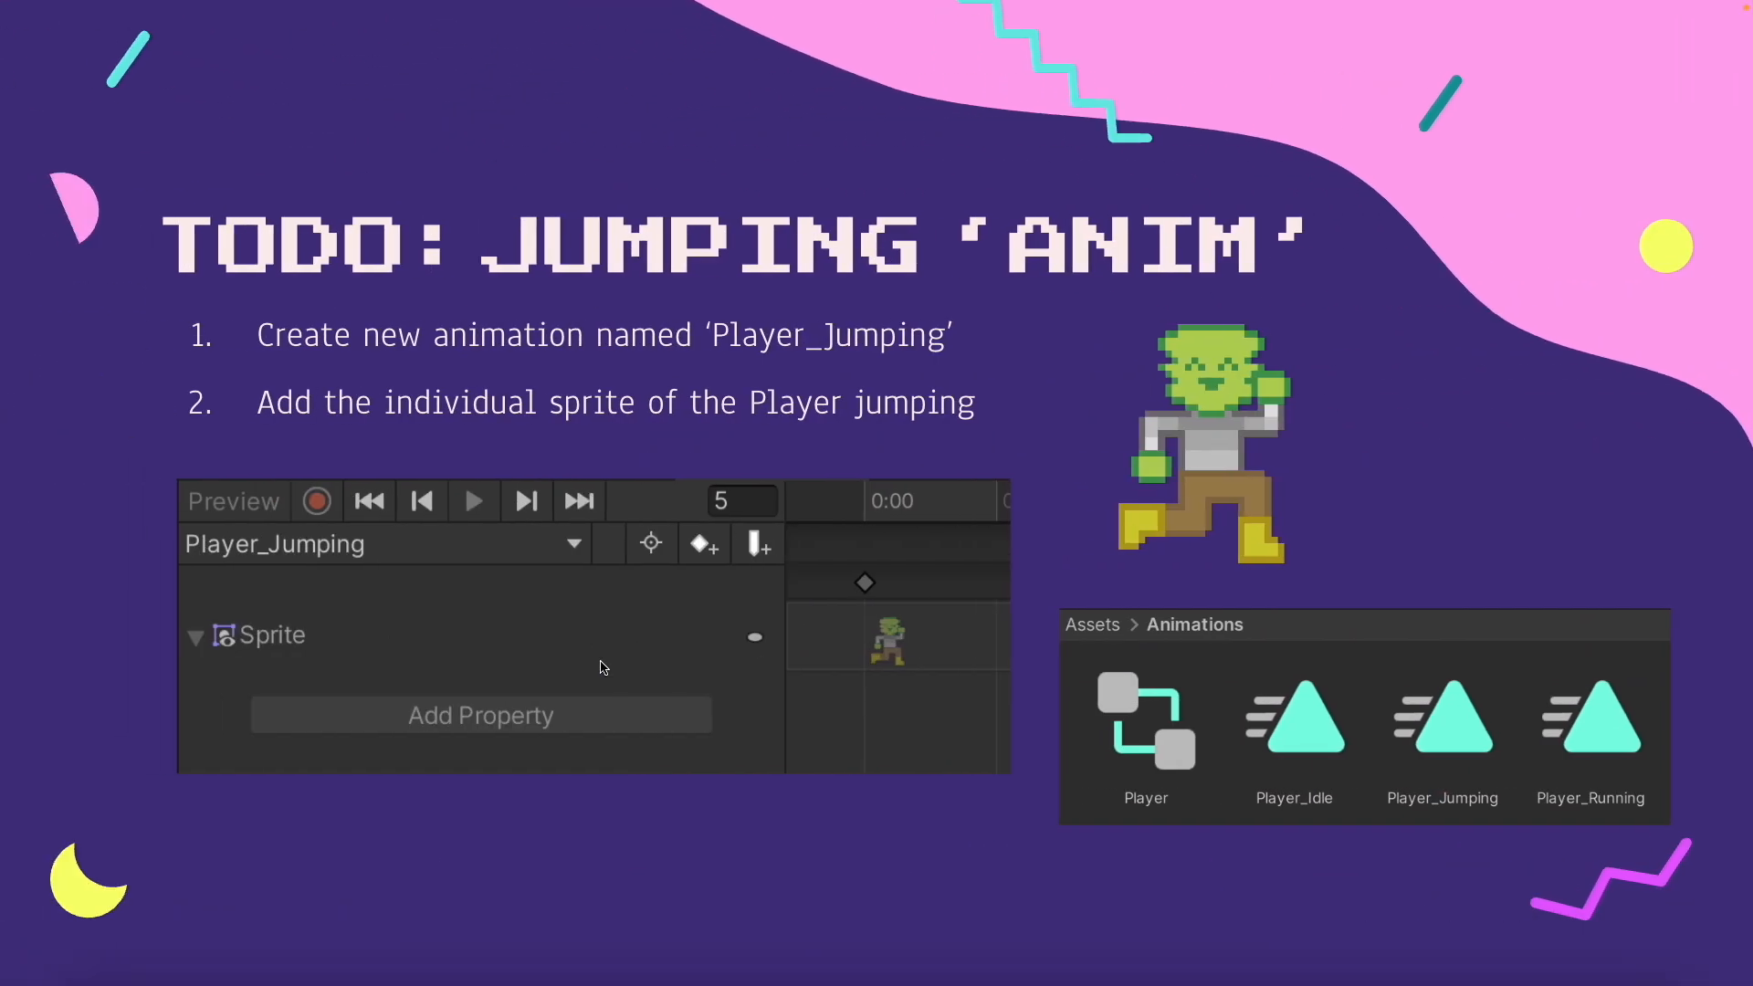
pyautogui.click(447, 836)
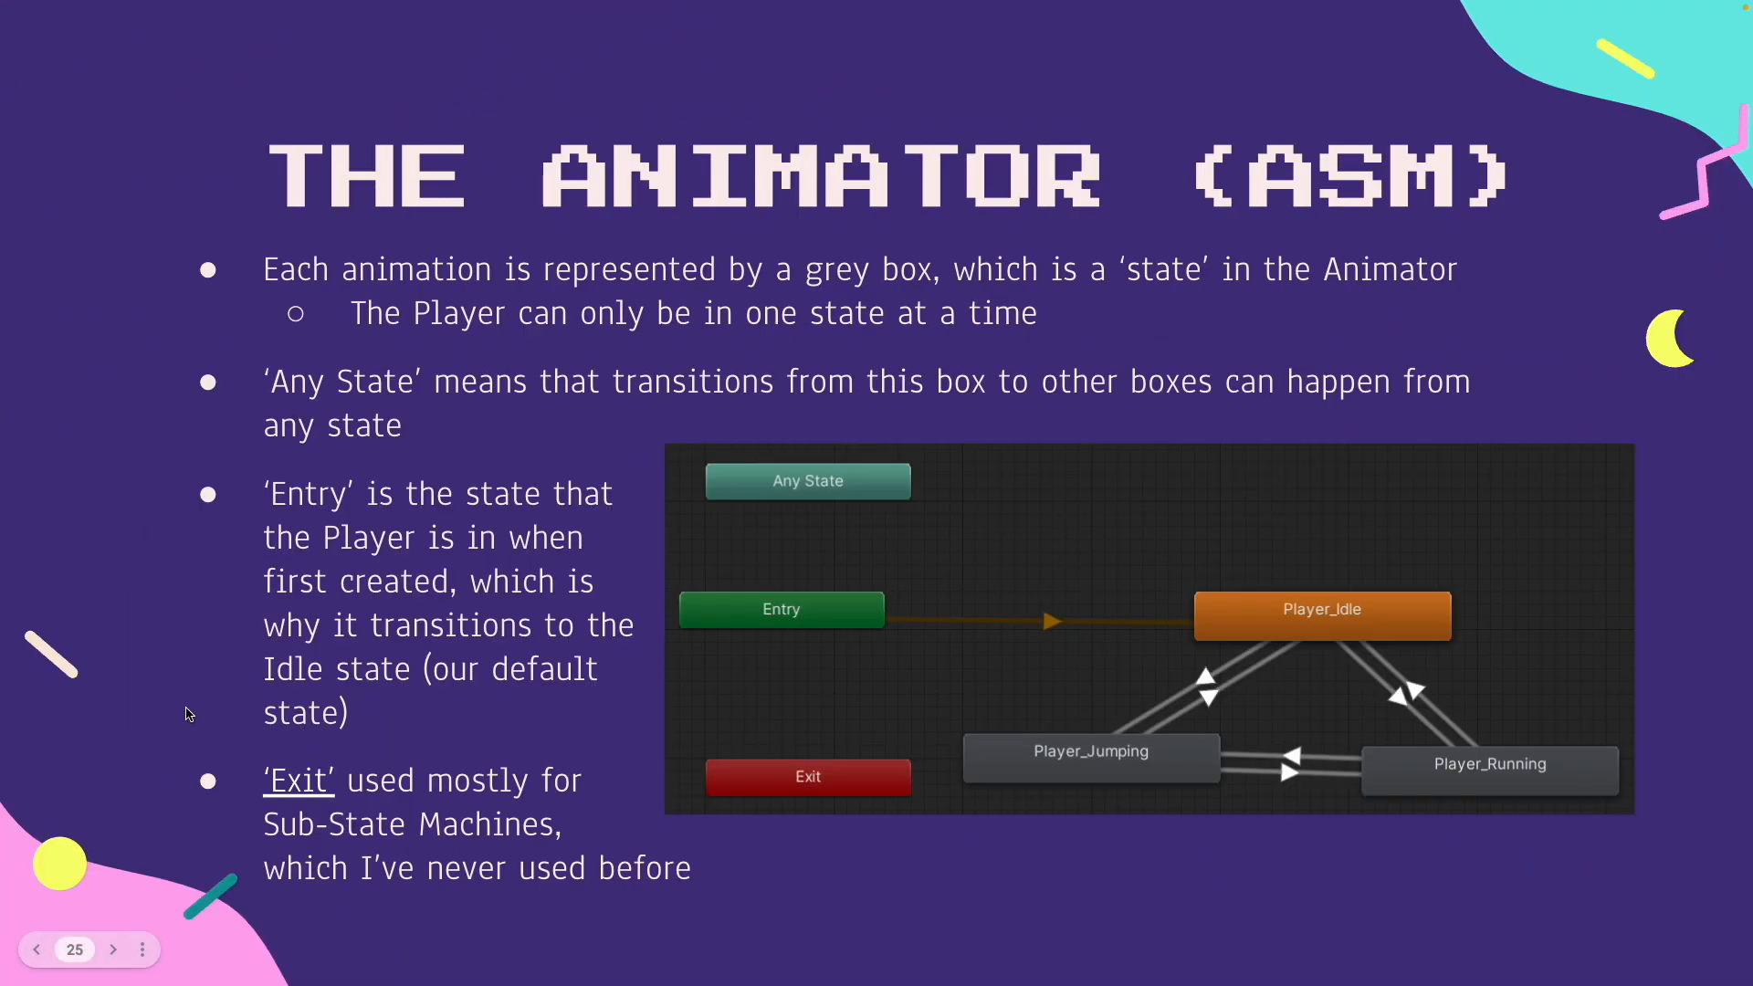
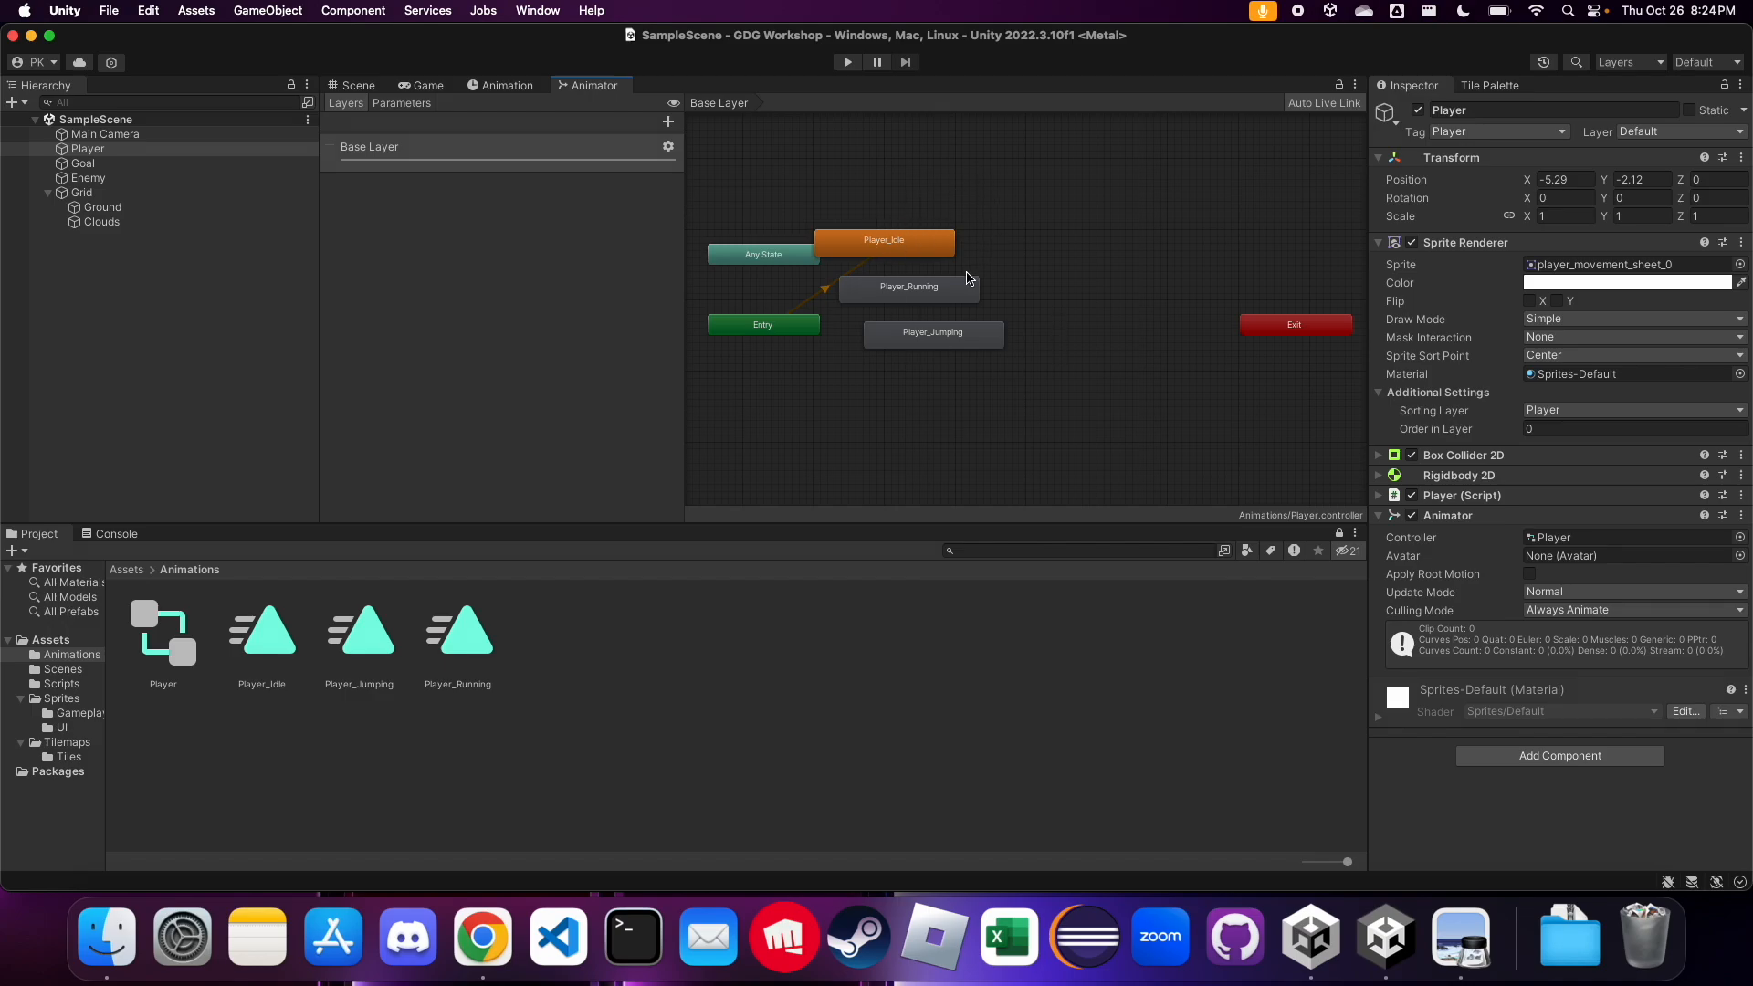
# Arrange the Animator states with Player_Idle beside Entry and Player_Jumping and Player_Running side by side below it
pyautogui.moveTo(960, 353); pyautogui.dragTo(954, 423)
pyautogui.moveTo(945, 304); pyautogui.dragTo(1152, 366)
pyautogui.click(918, 254)
pyautogui.moveTo(918, 254); pyautogui.dragTo(1030, 325)
pyautogui.click(956, 427)
pyautogui.moveTo(937, 418); pyautogui.dragTo(914, 399)
pyautogui.moveTo(1125, 367); pyautogui.dragTo(1109, 396)
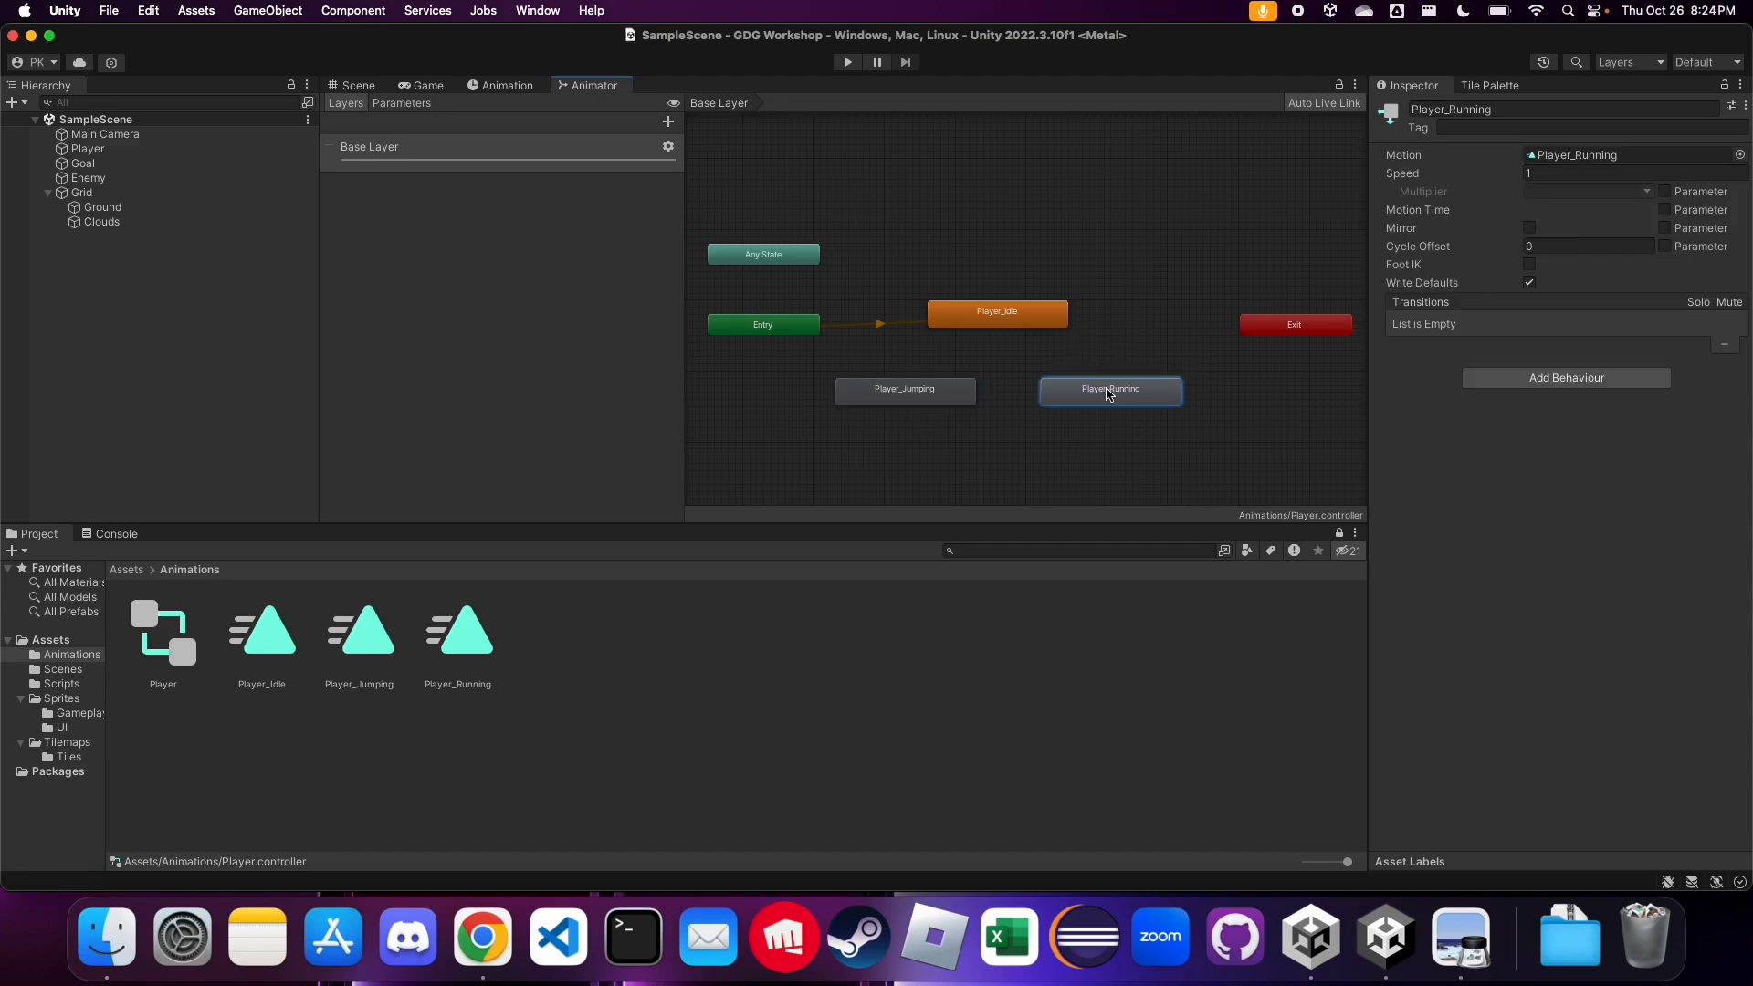
# Make a transition from the Player_Idle state to the Player_Jumping state
pyautogui.click(911, 392)
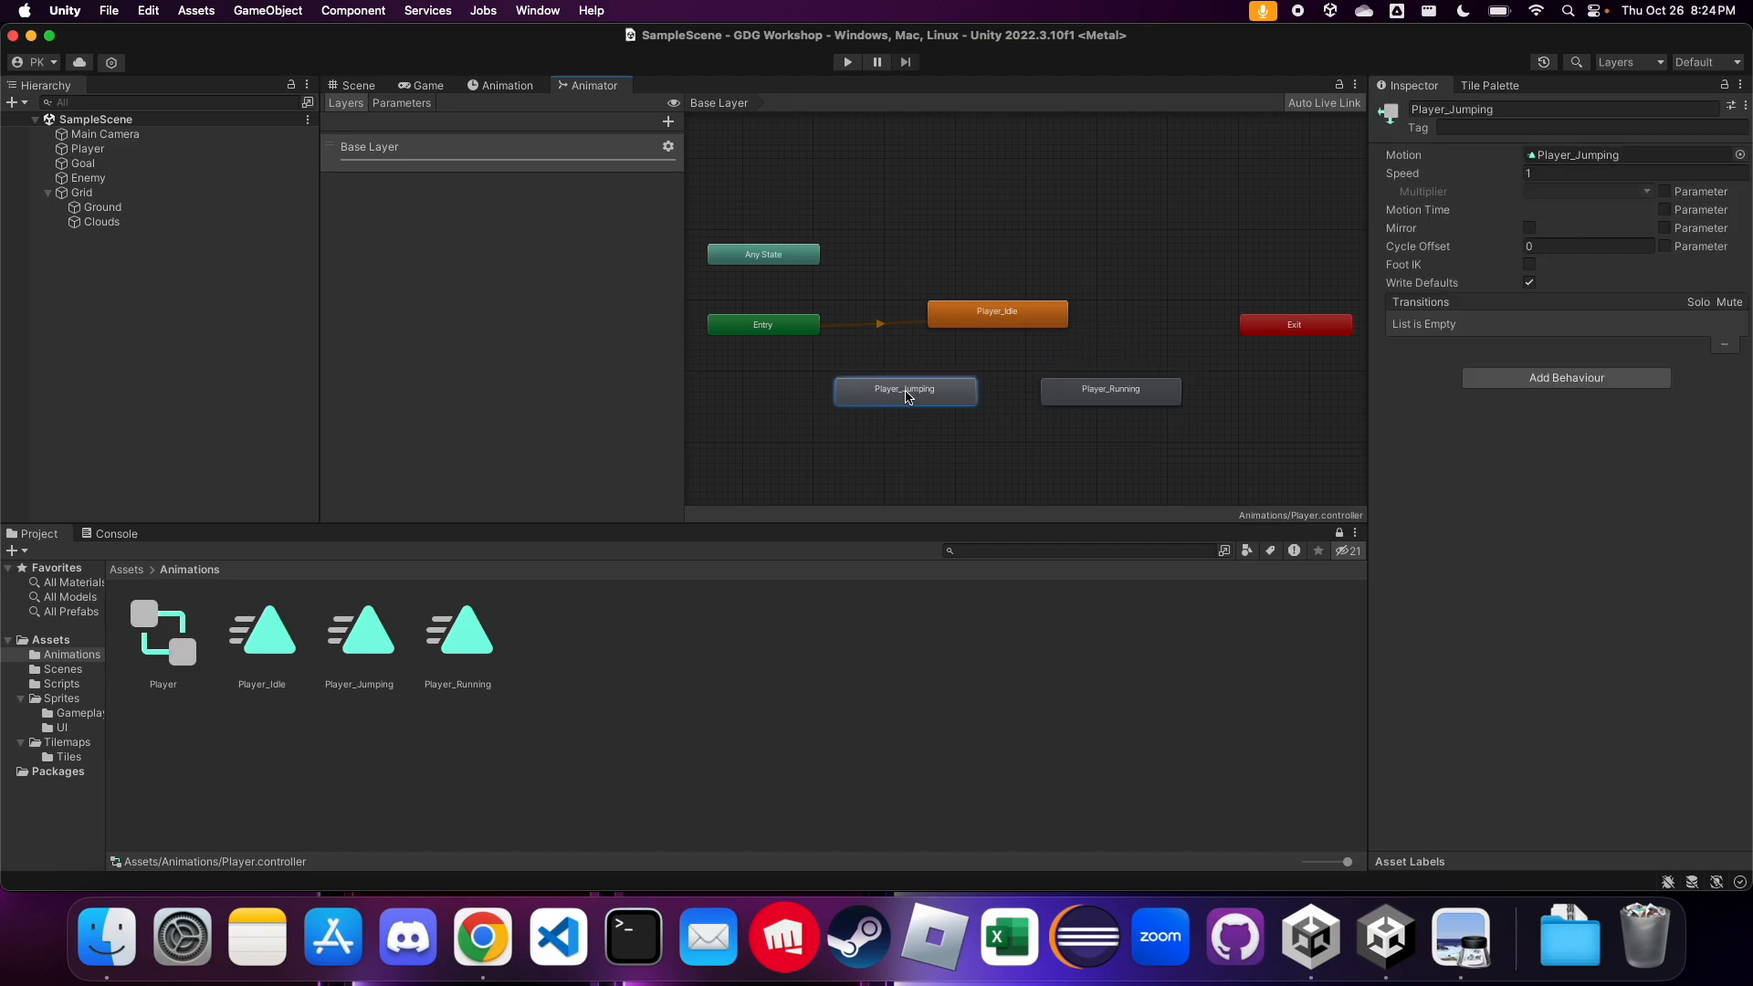
pyautogui.click(994, 324)
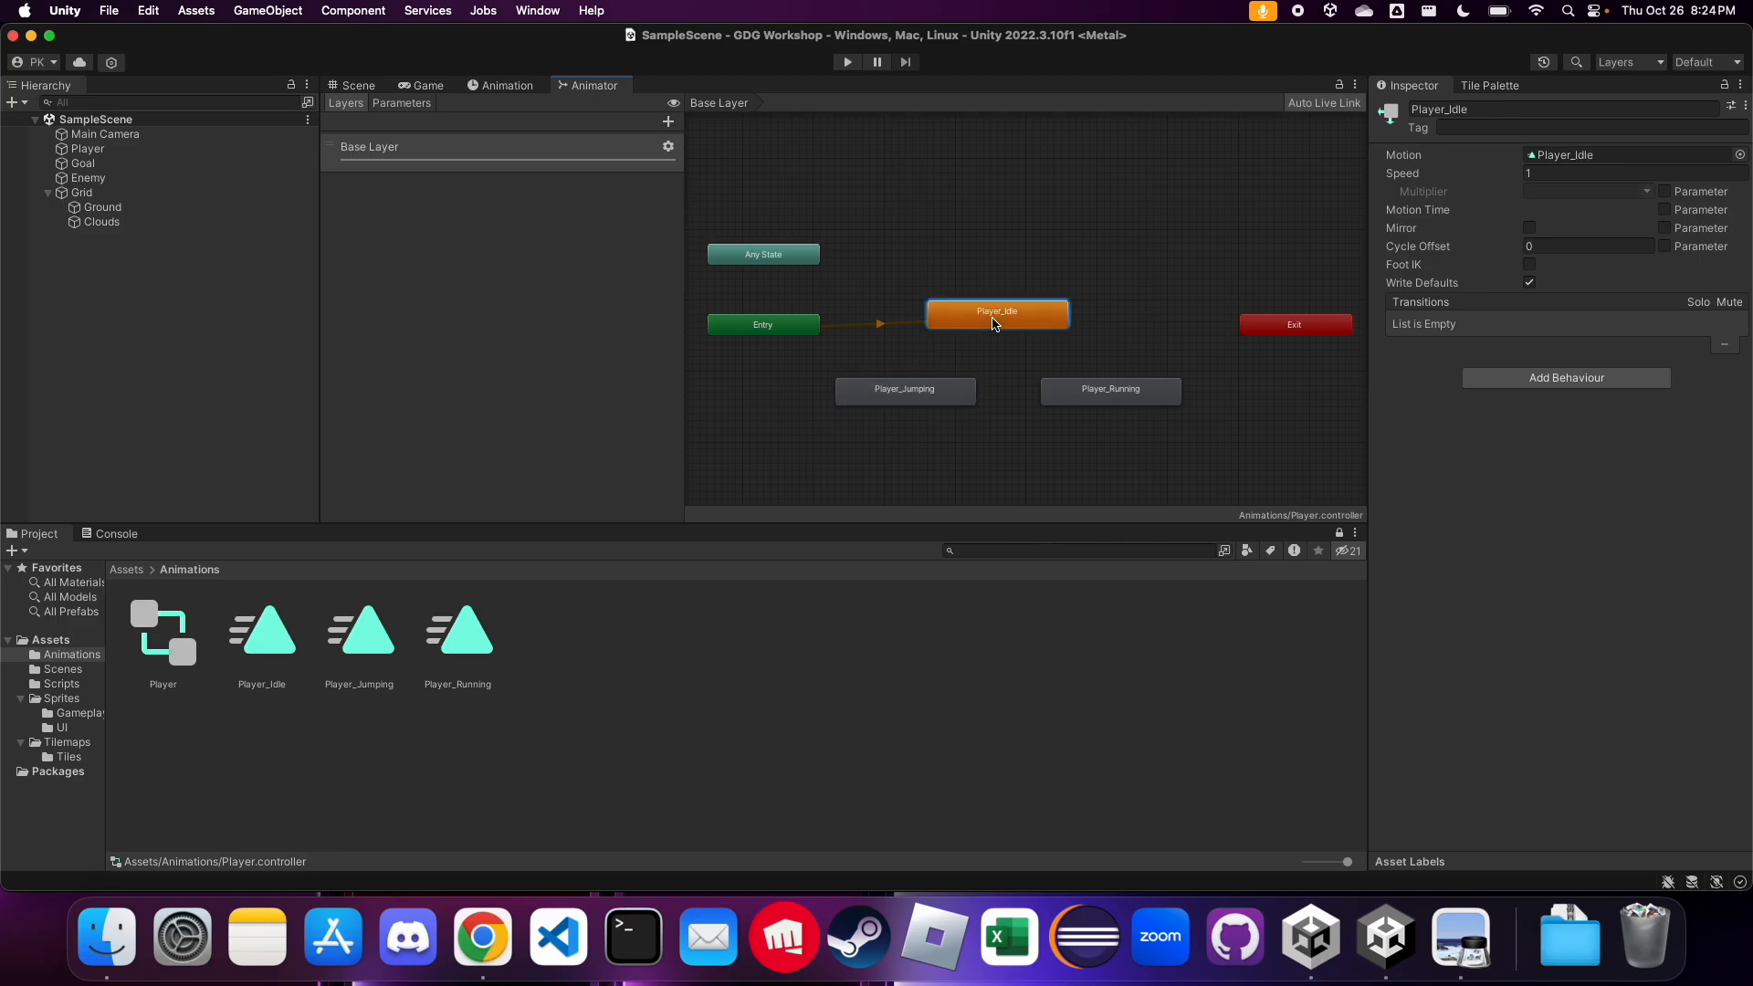
pyautogui.rightClick(994, 324)
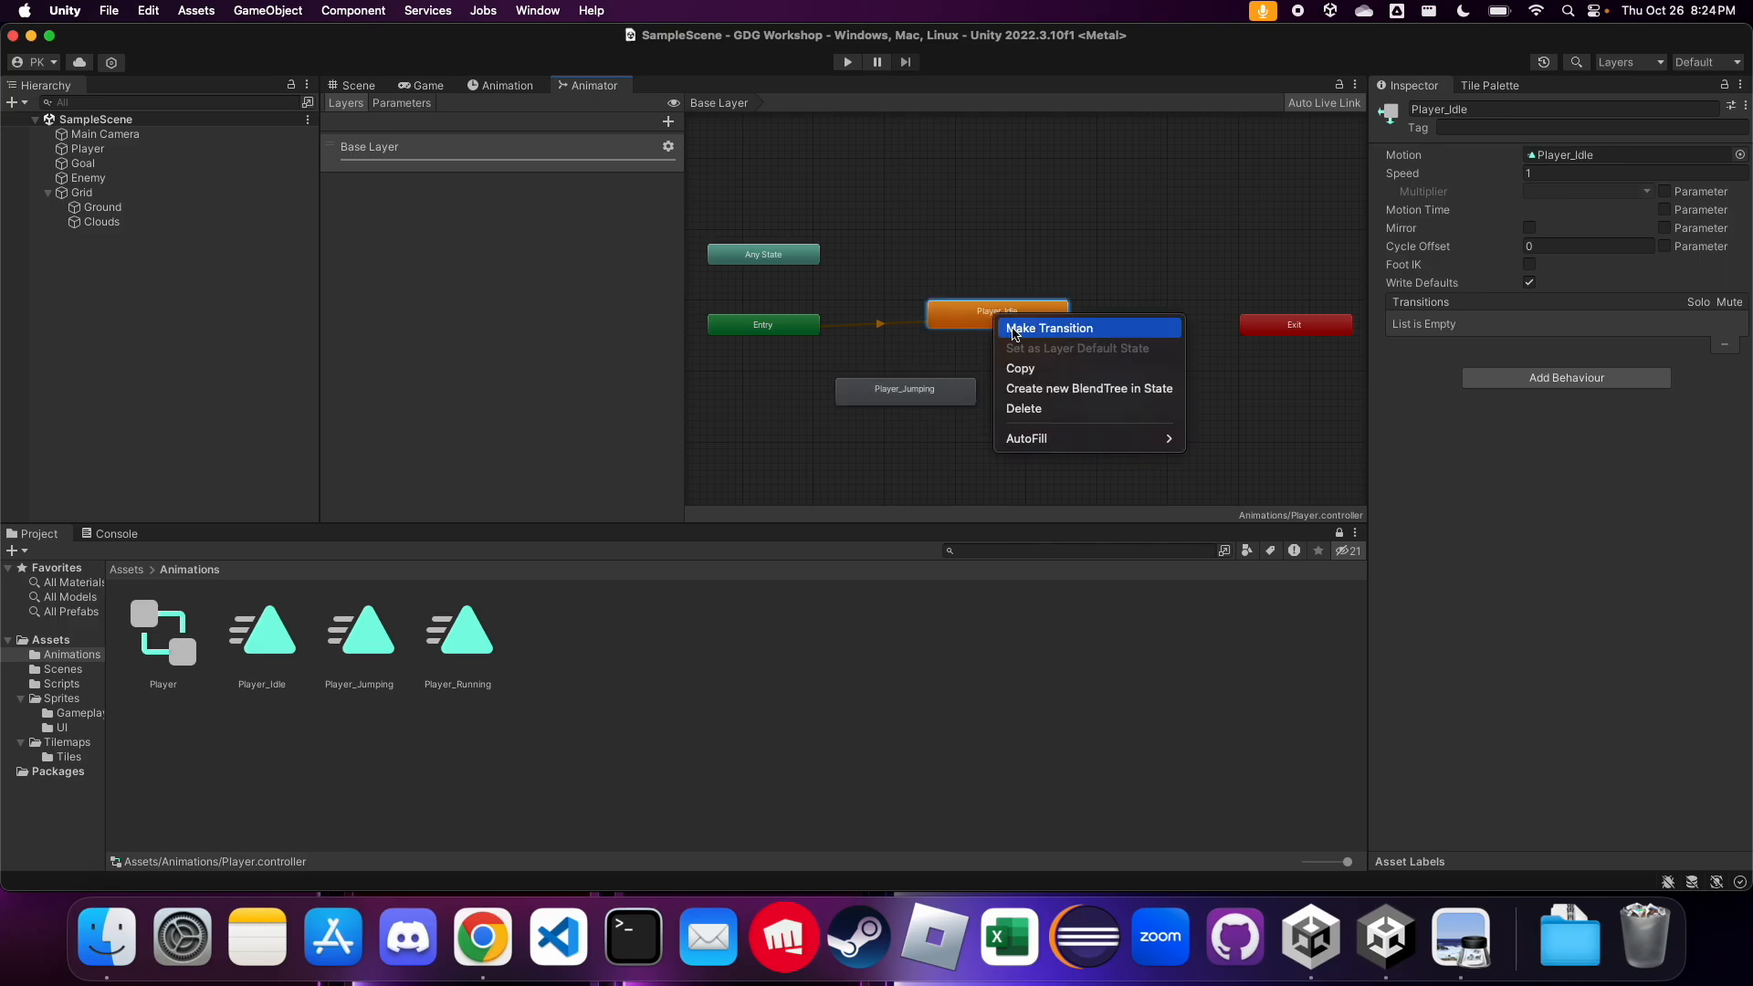
pyautogui.click(1016, 330)
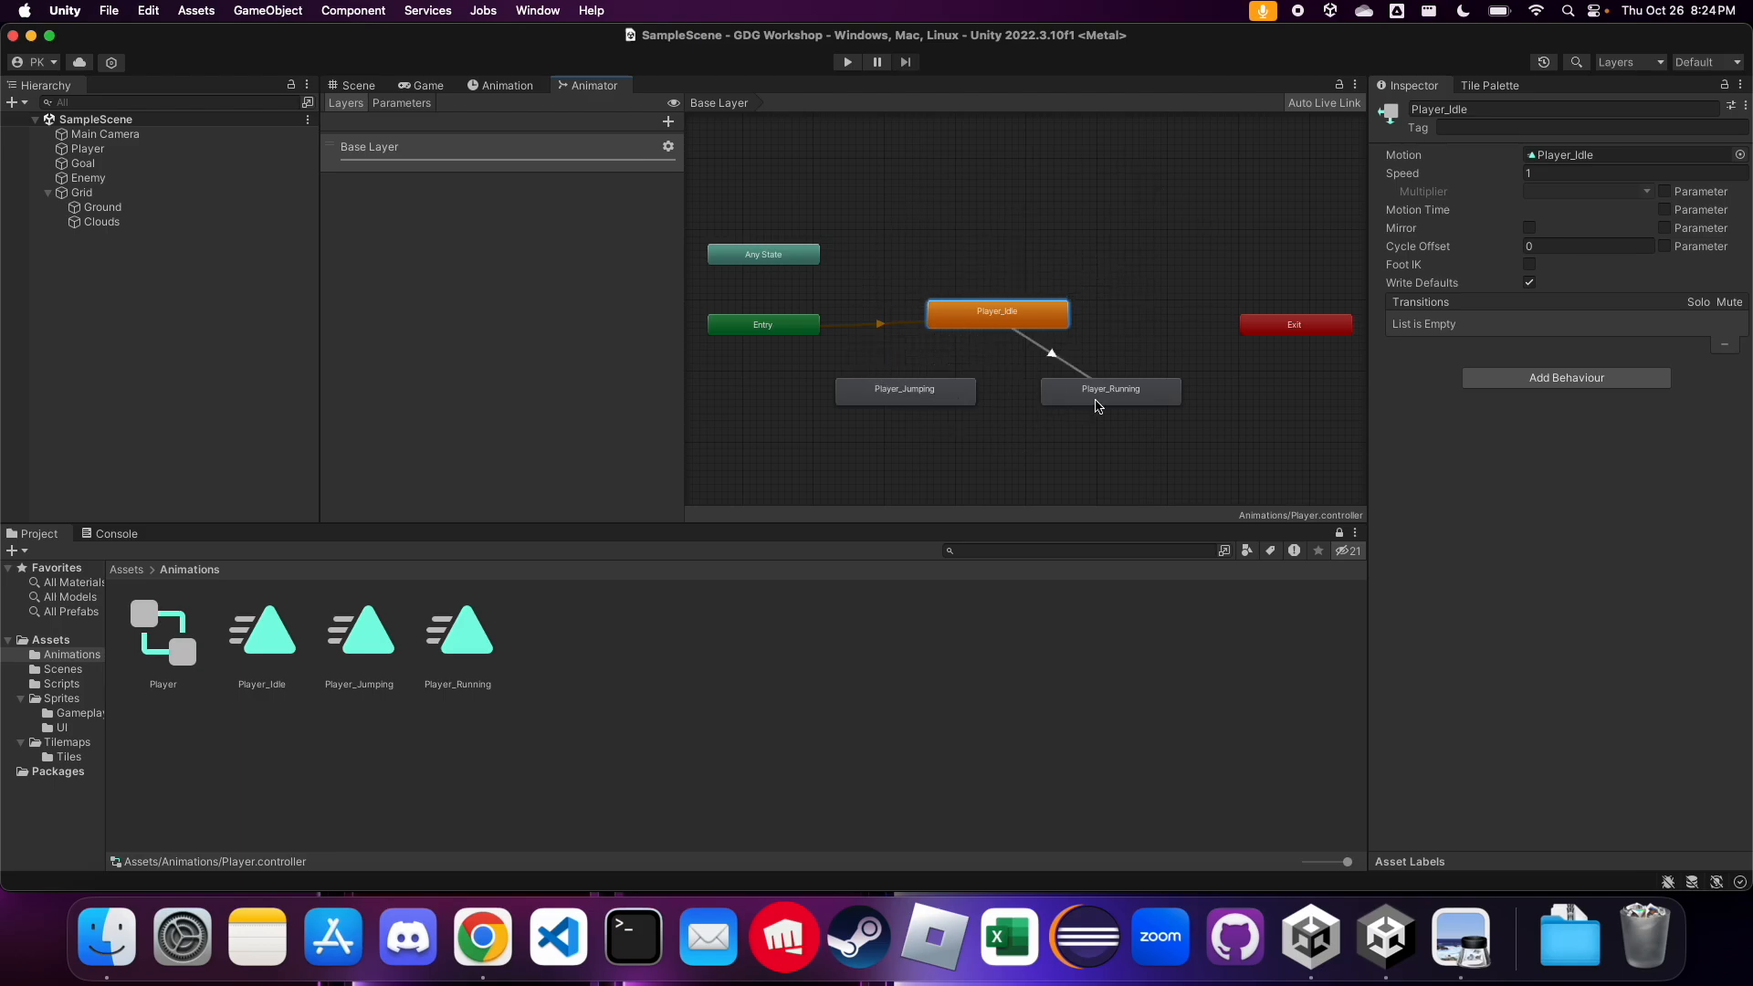
pyautogui.click(941, 402)
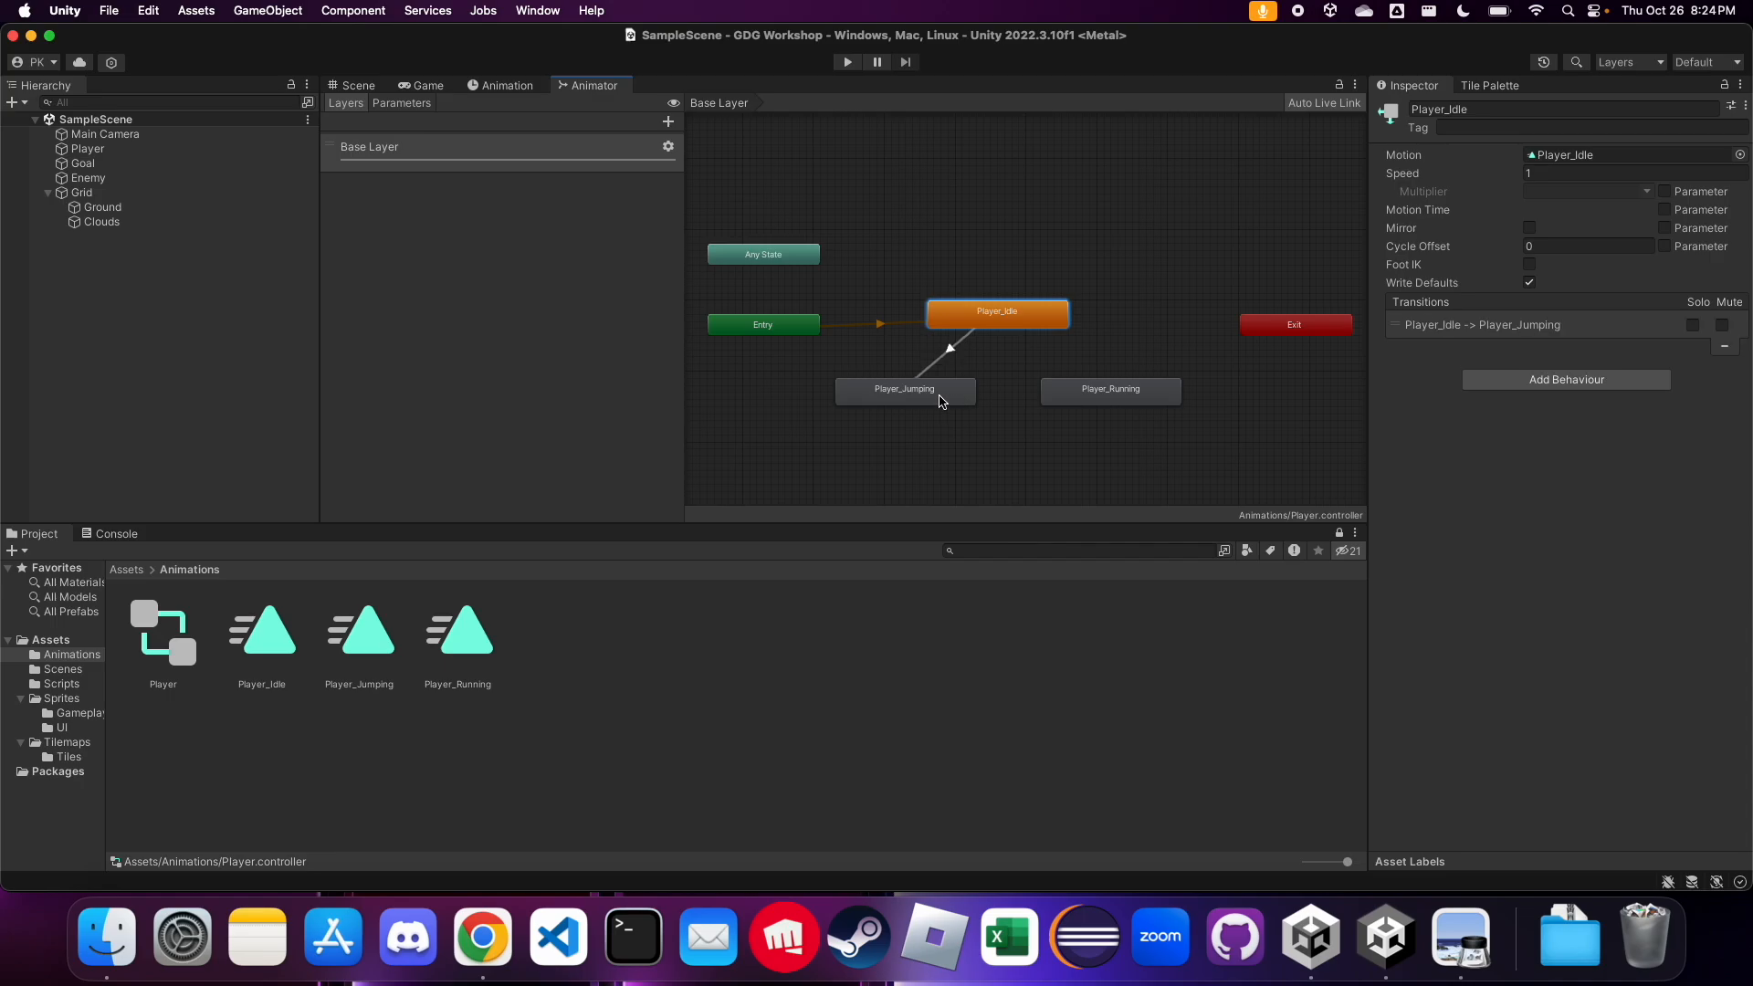
# Select the Player_Idle to Player_Jumping transition and expand its Settings
pyautogui.click(951, 353)
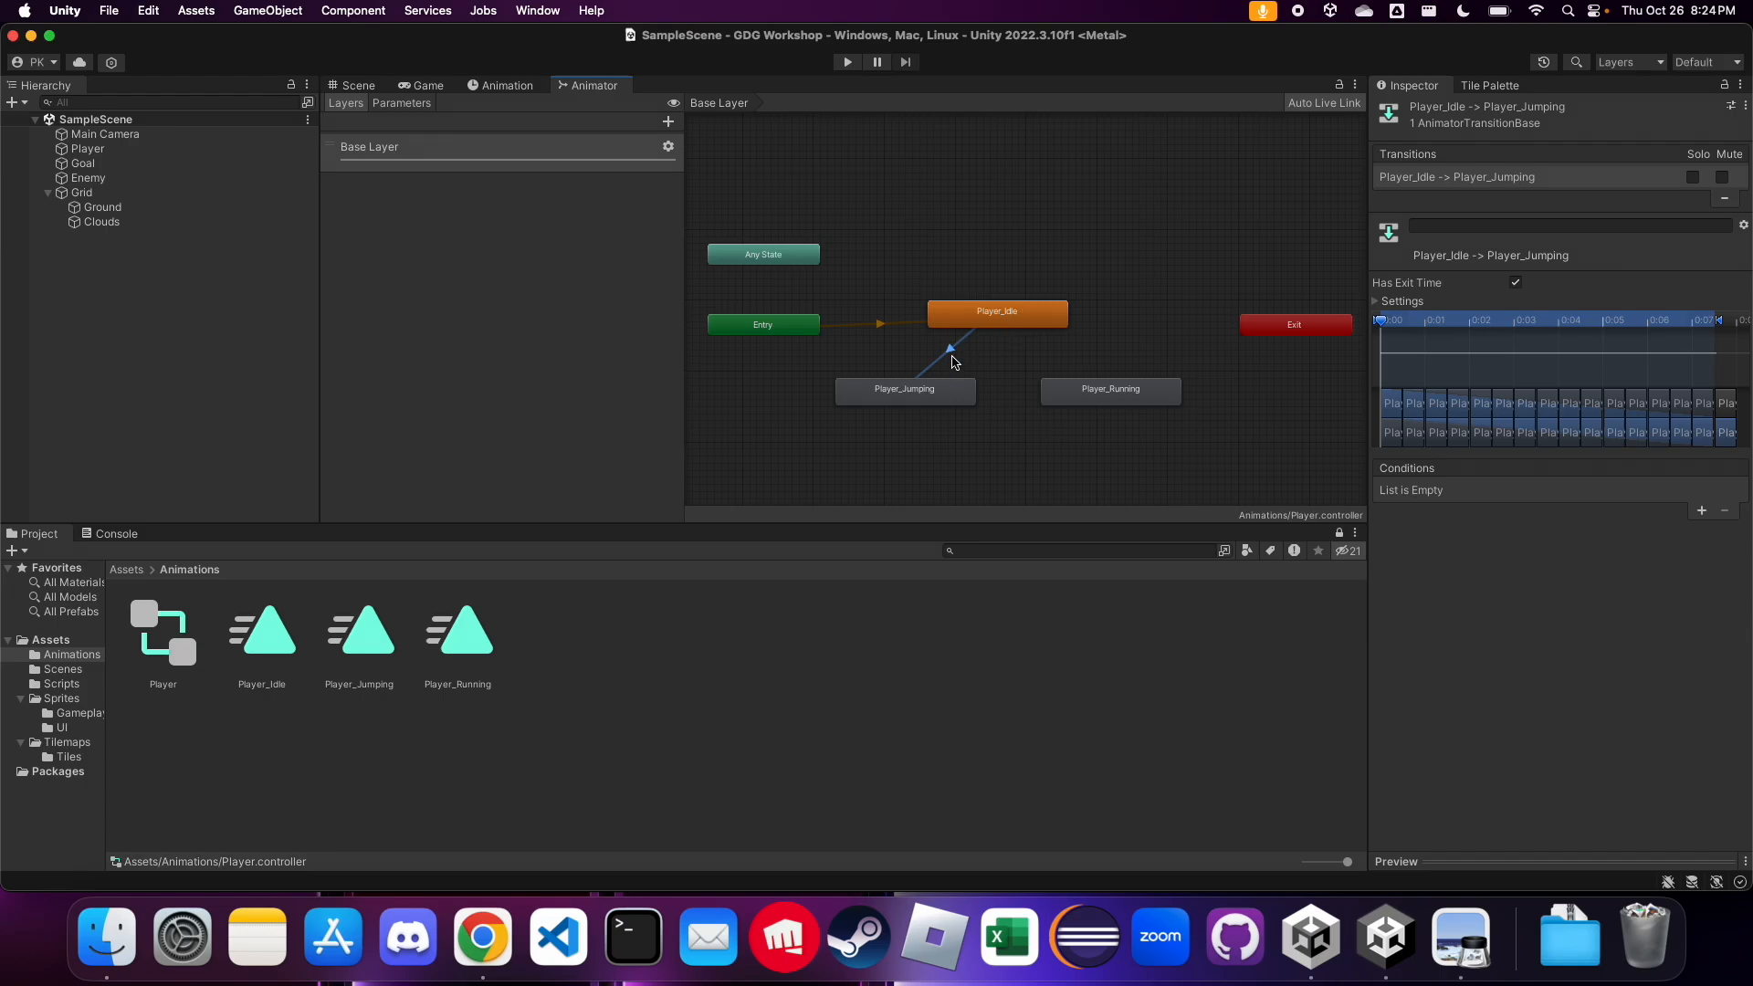
pyautogui.click(952, 358)
pyautogui.click(953, 354)
pyautogui.click(1376, 302)
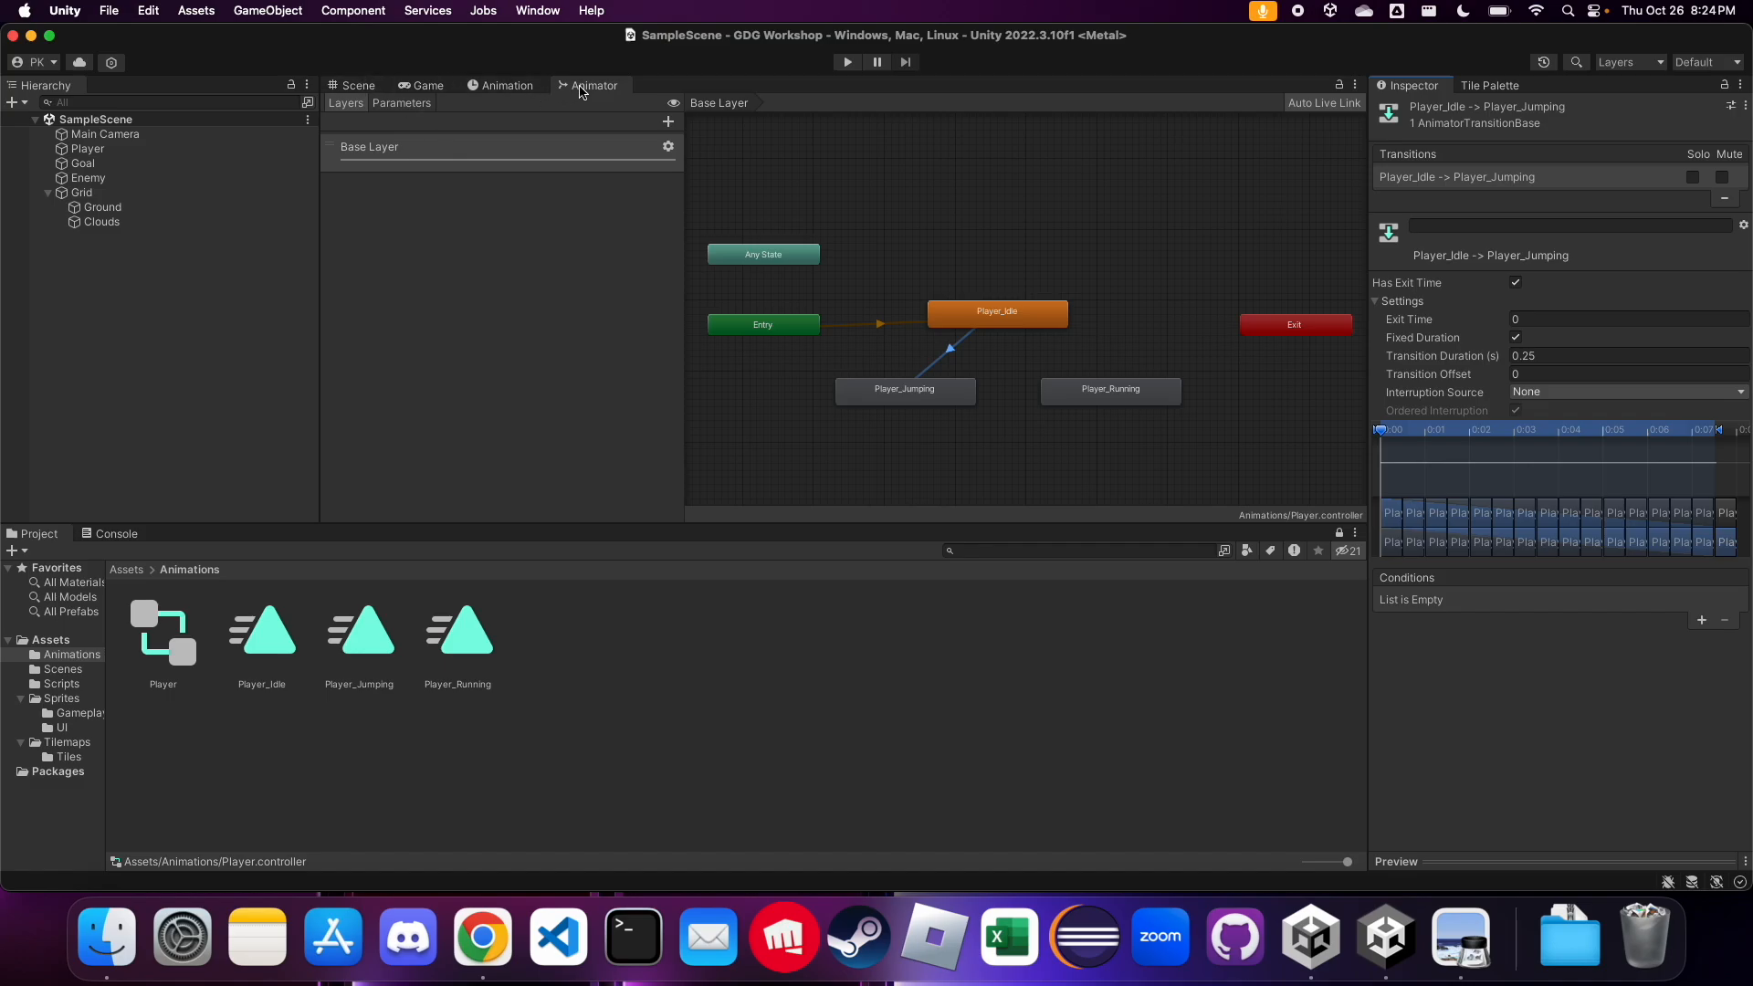
# Add a Bool parameter to the Animator controller, leaving its default name
pyautogui.click(407, 105)
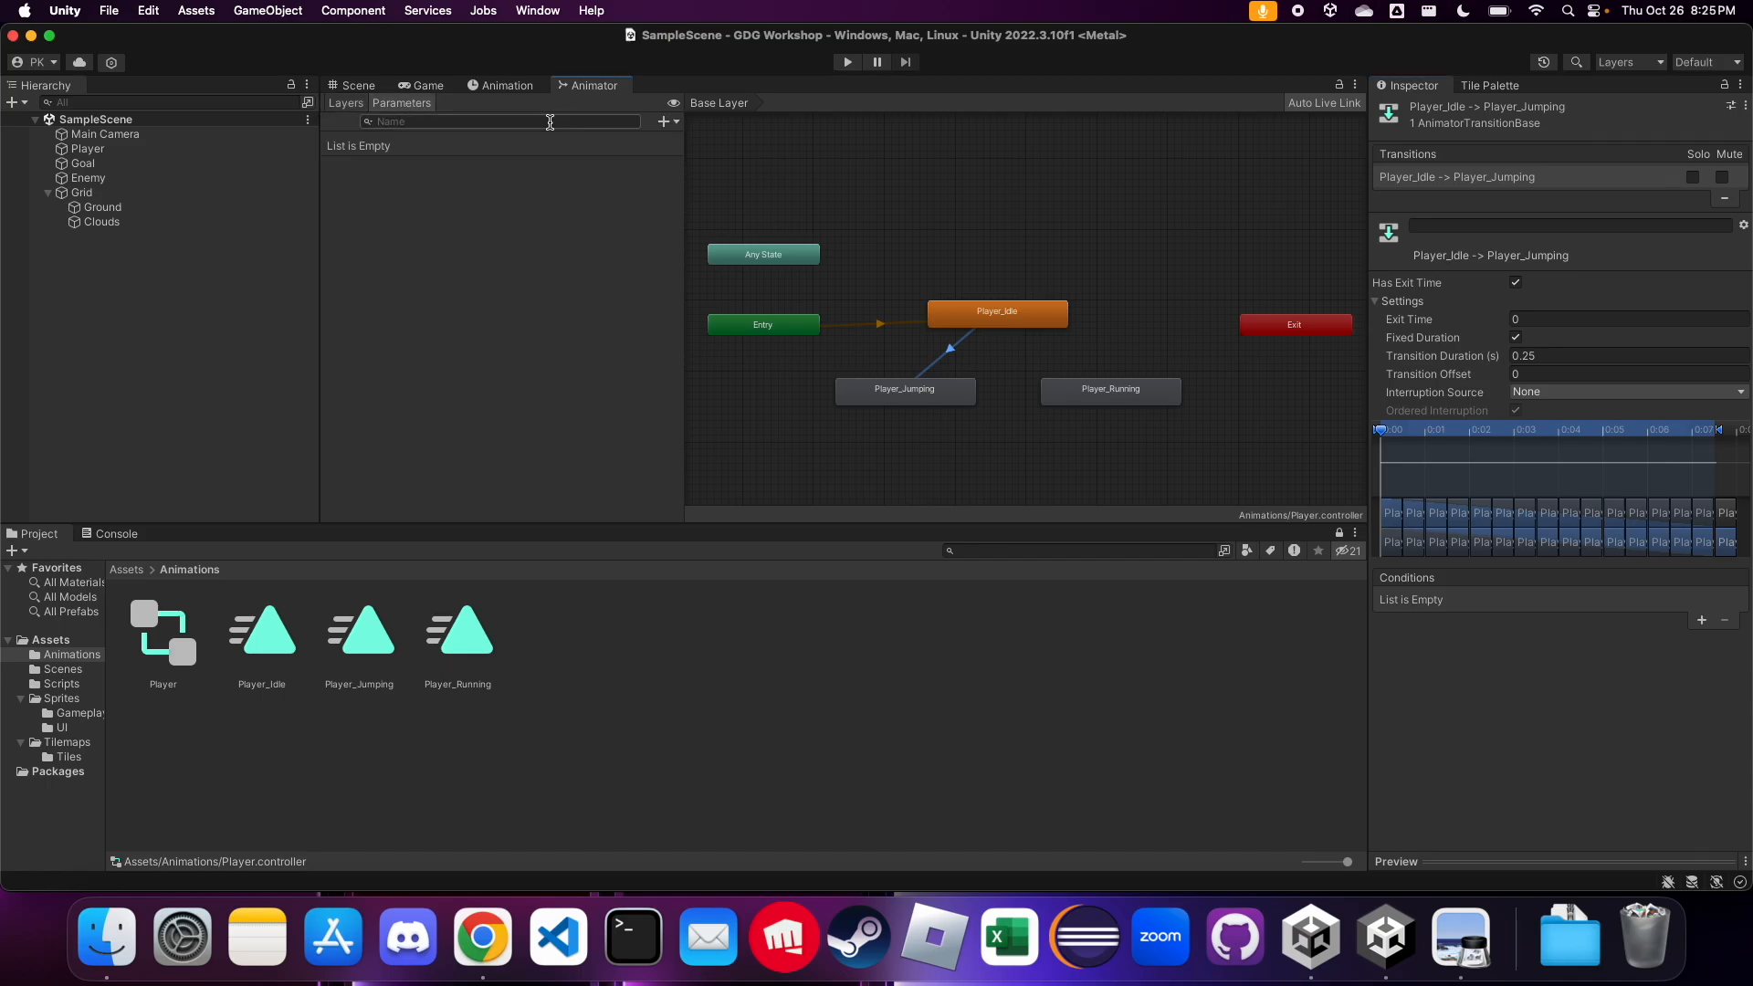
pyautogui.click(664, 121)
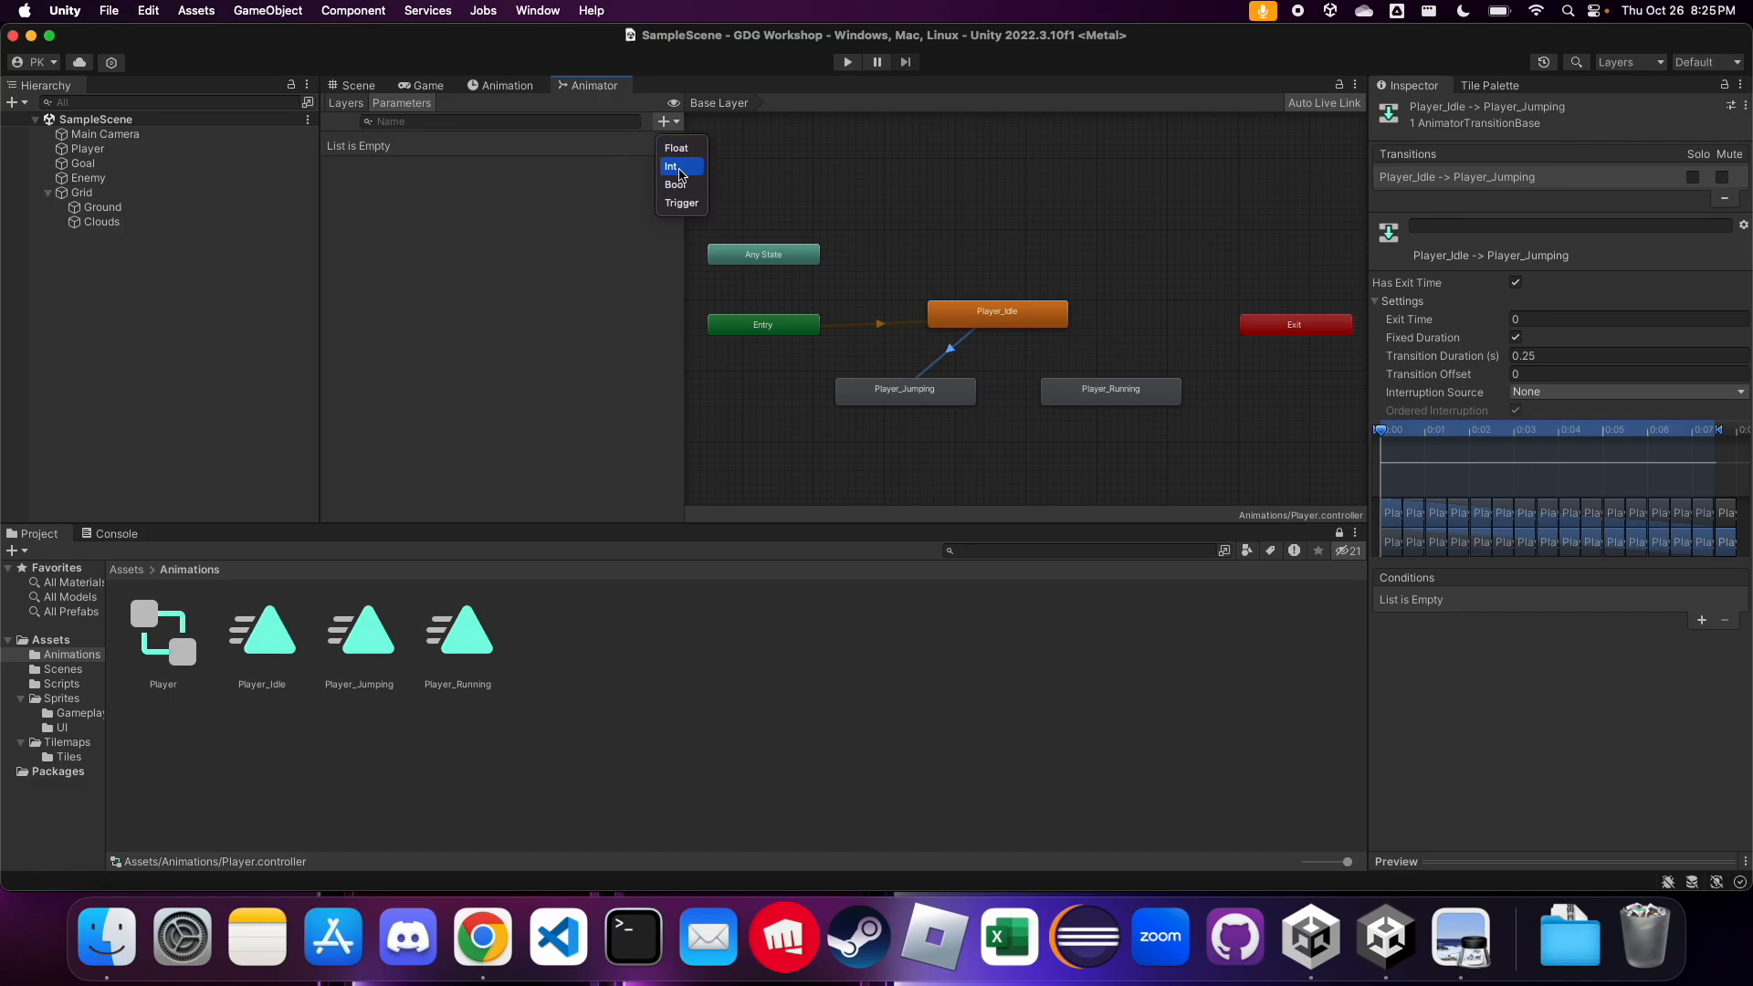
pyautogui.click(661, 126)
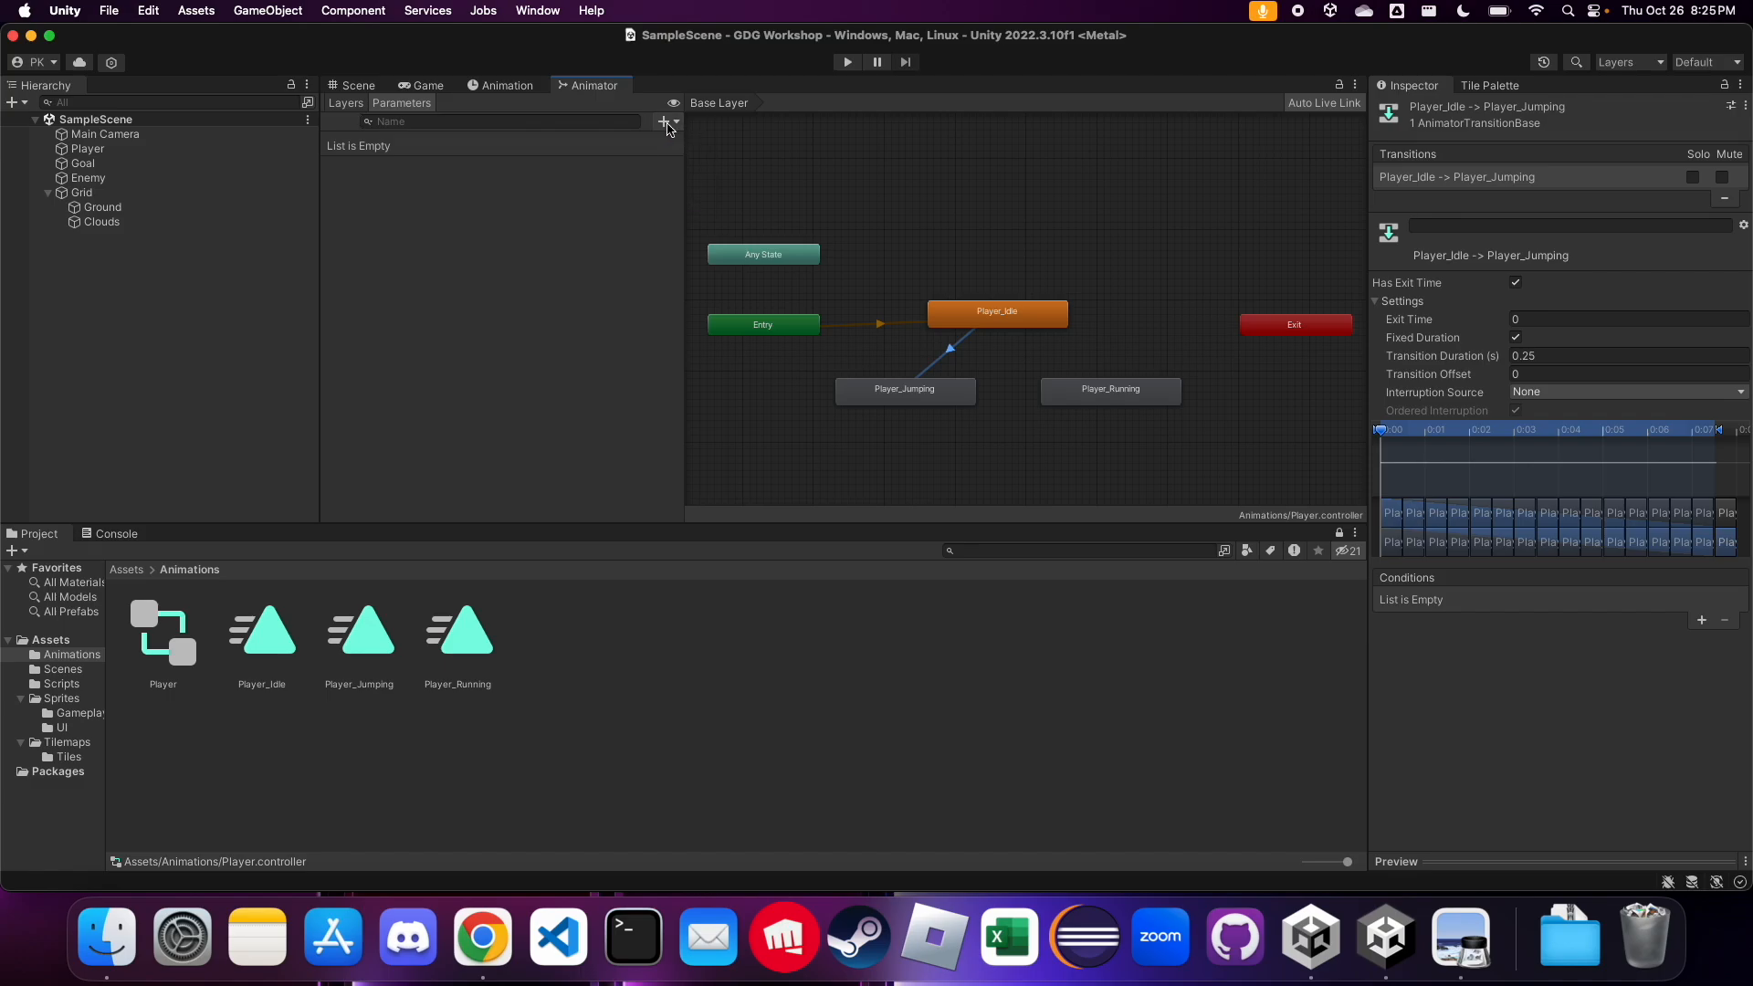
pyautogui.click(664, 122)
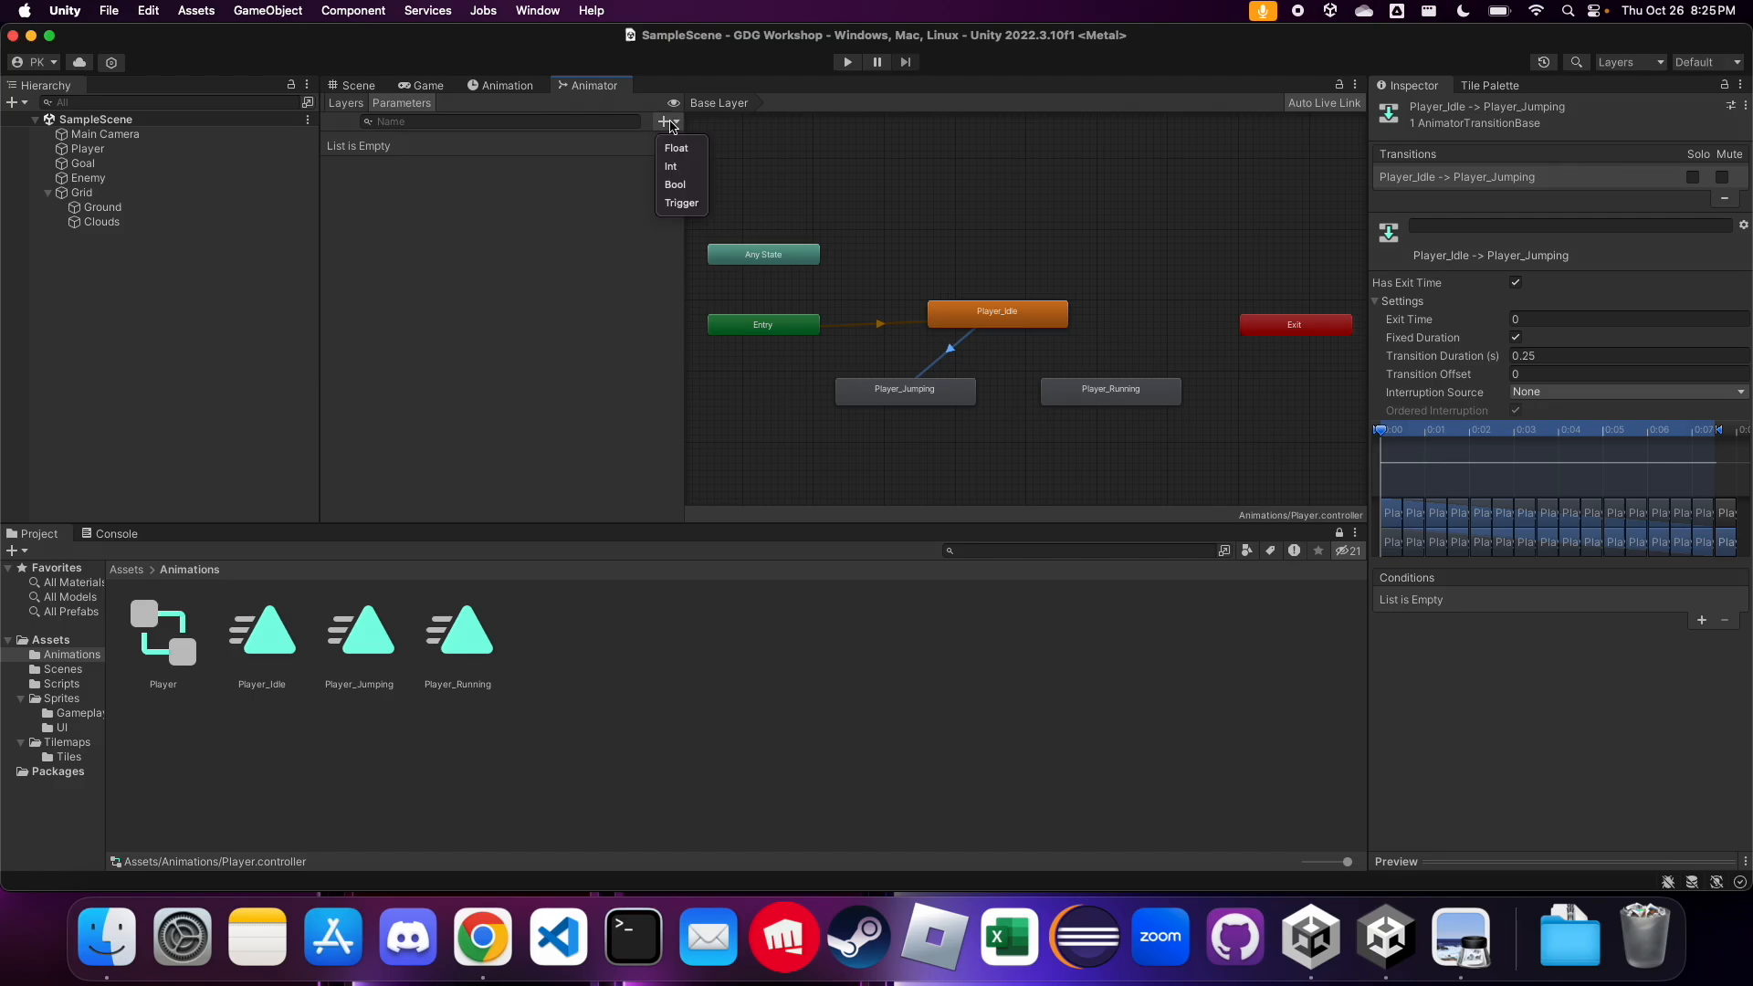
pyautogui.click(697, 185)
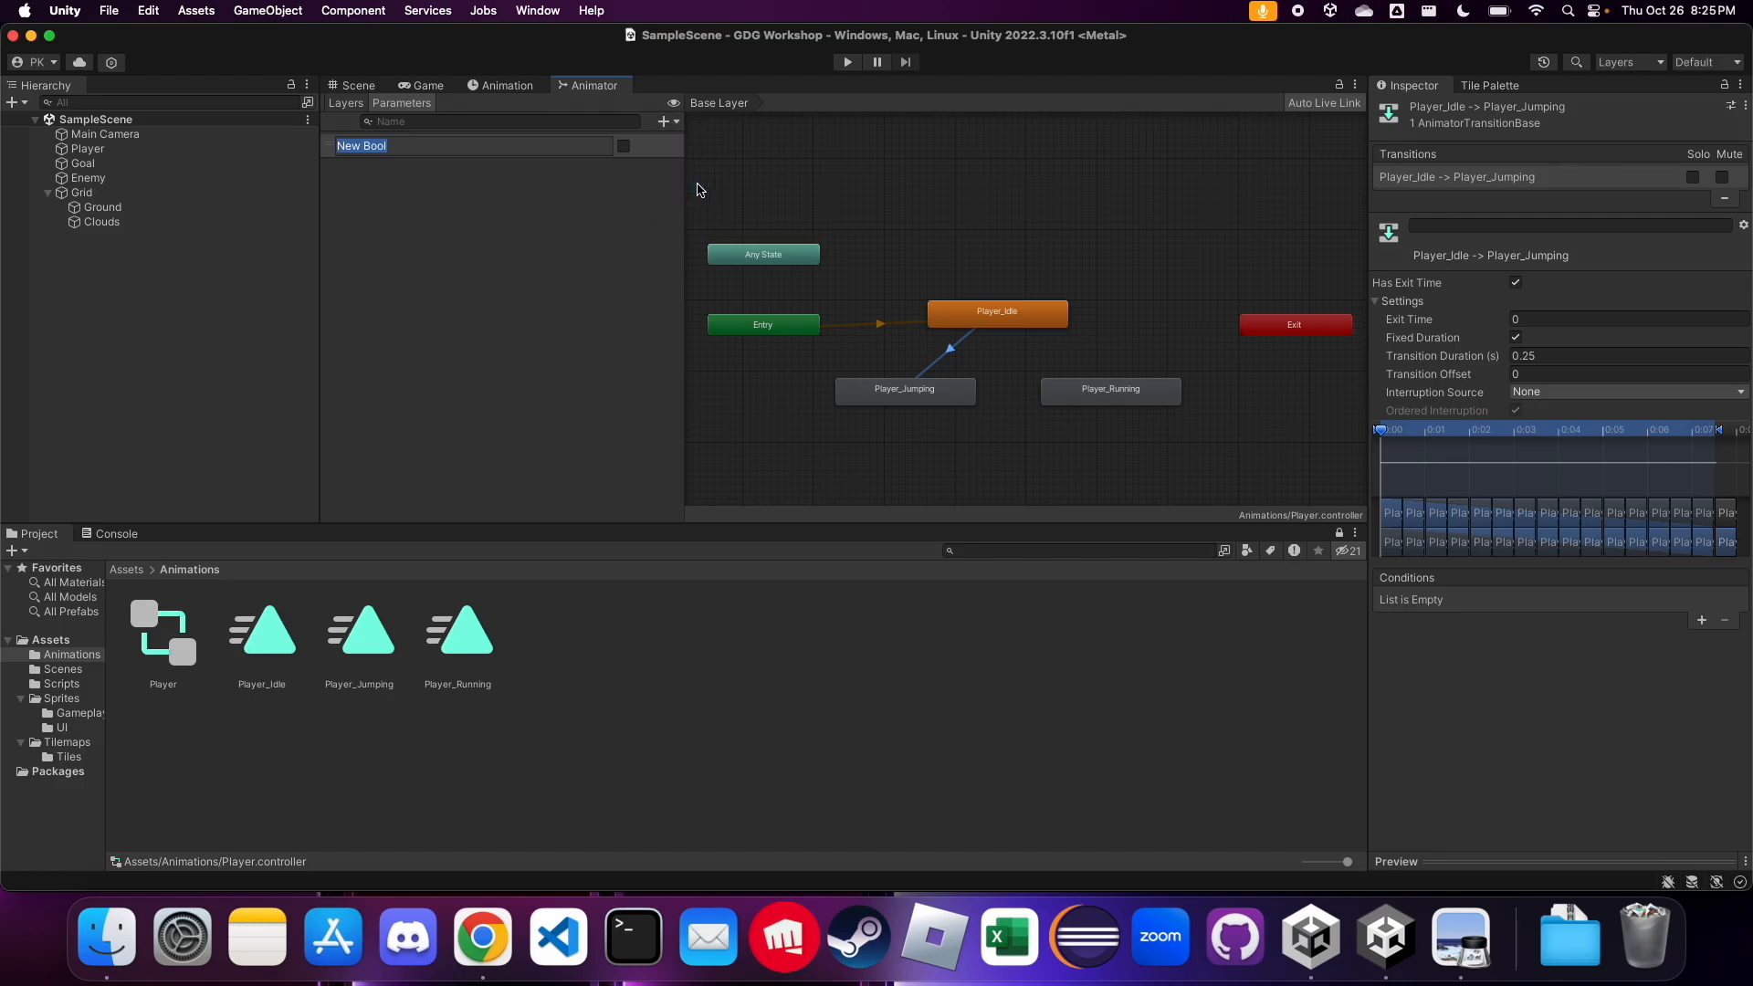
pyautogui.write('is')
pyautogui.press('Escape')
pyautogui.click(955, 357)
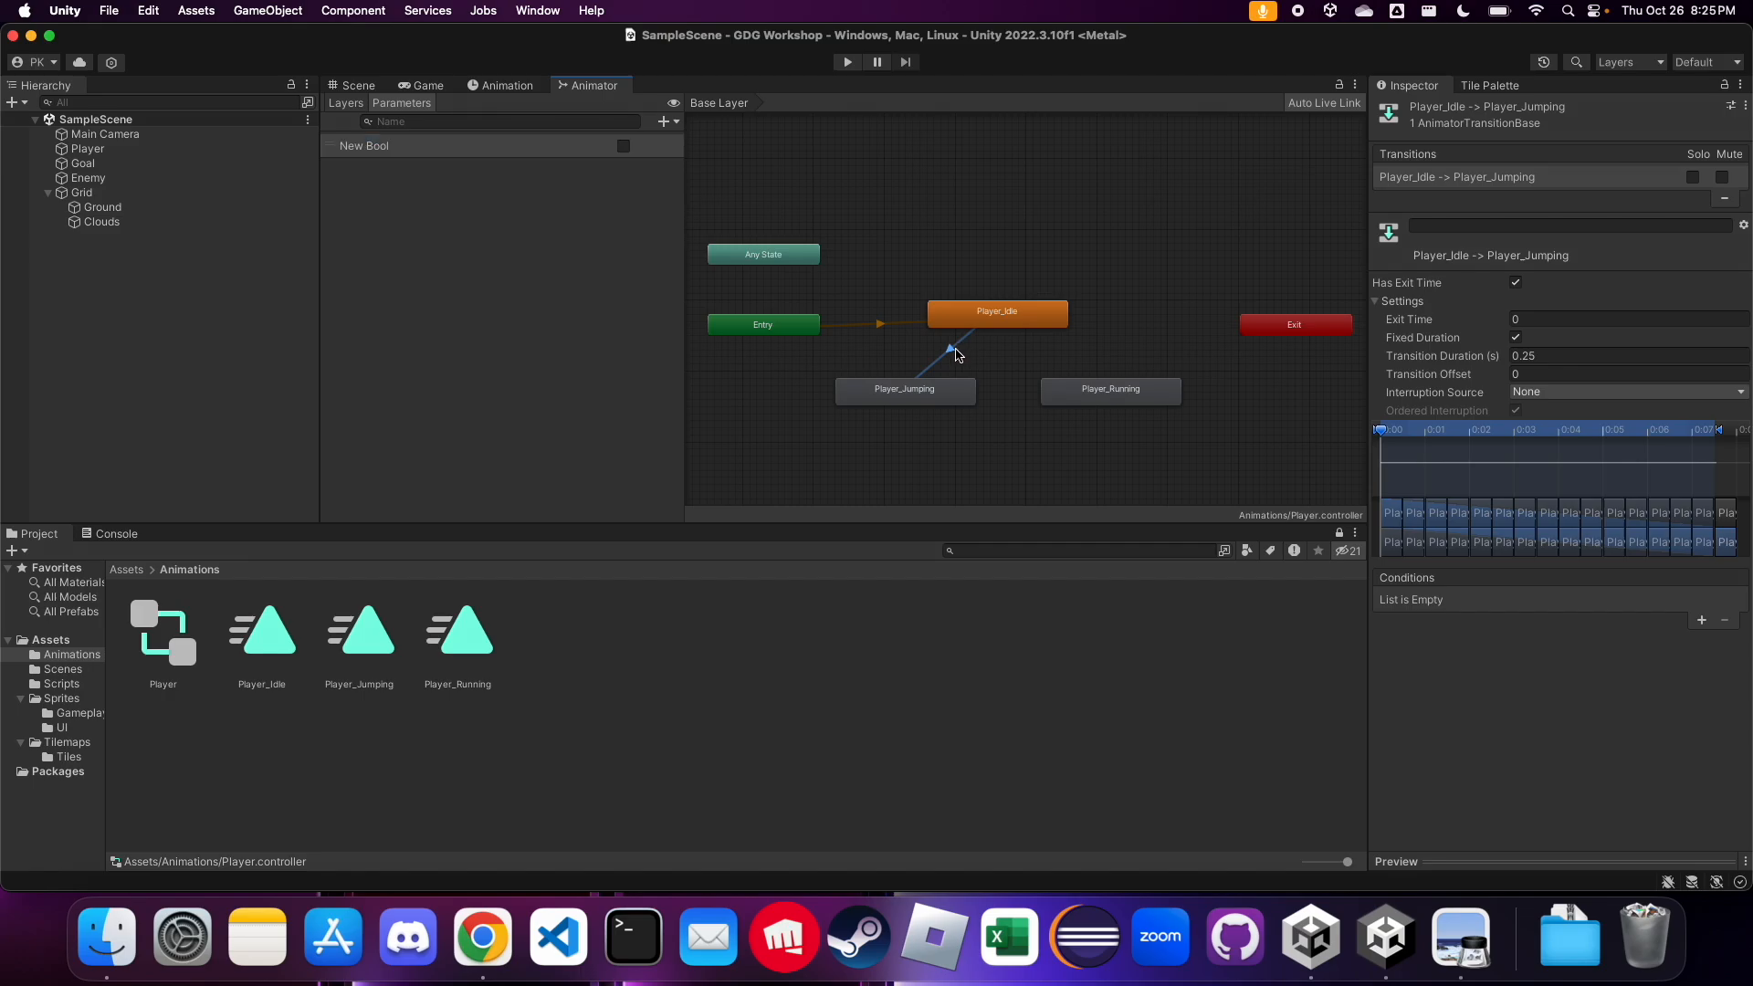
pyautogui.rightClick(955, 354)
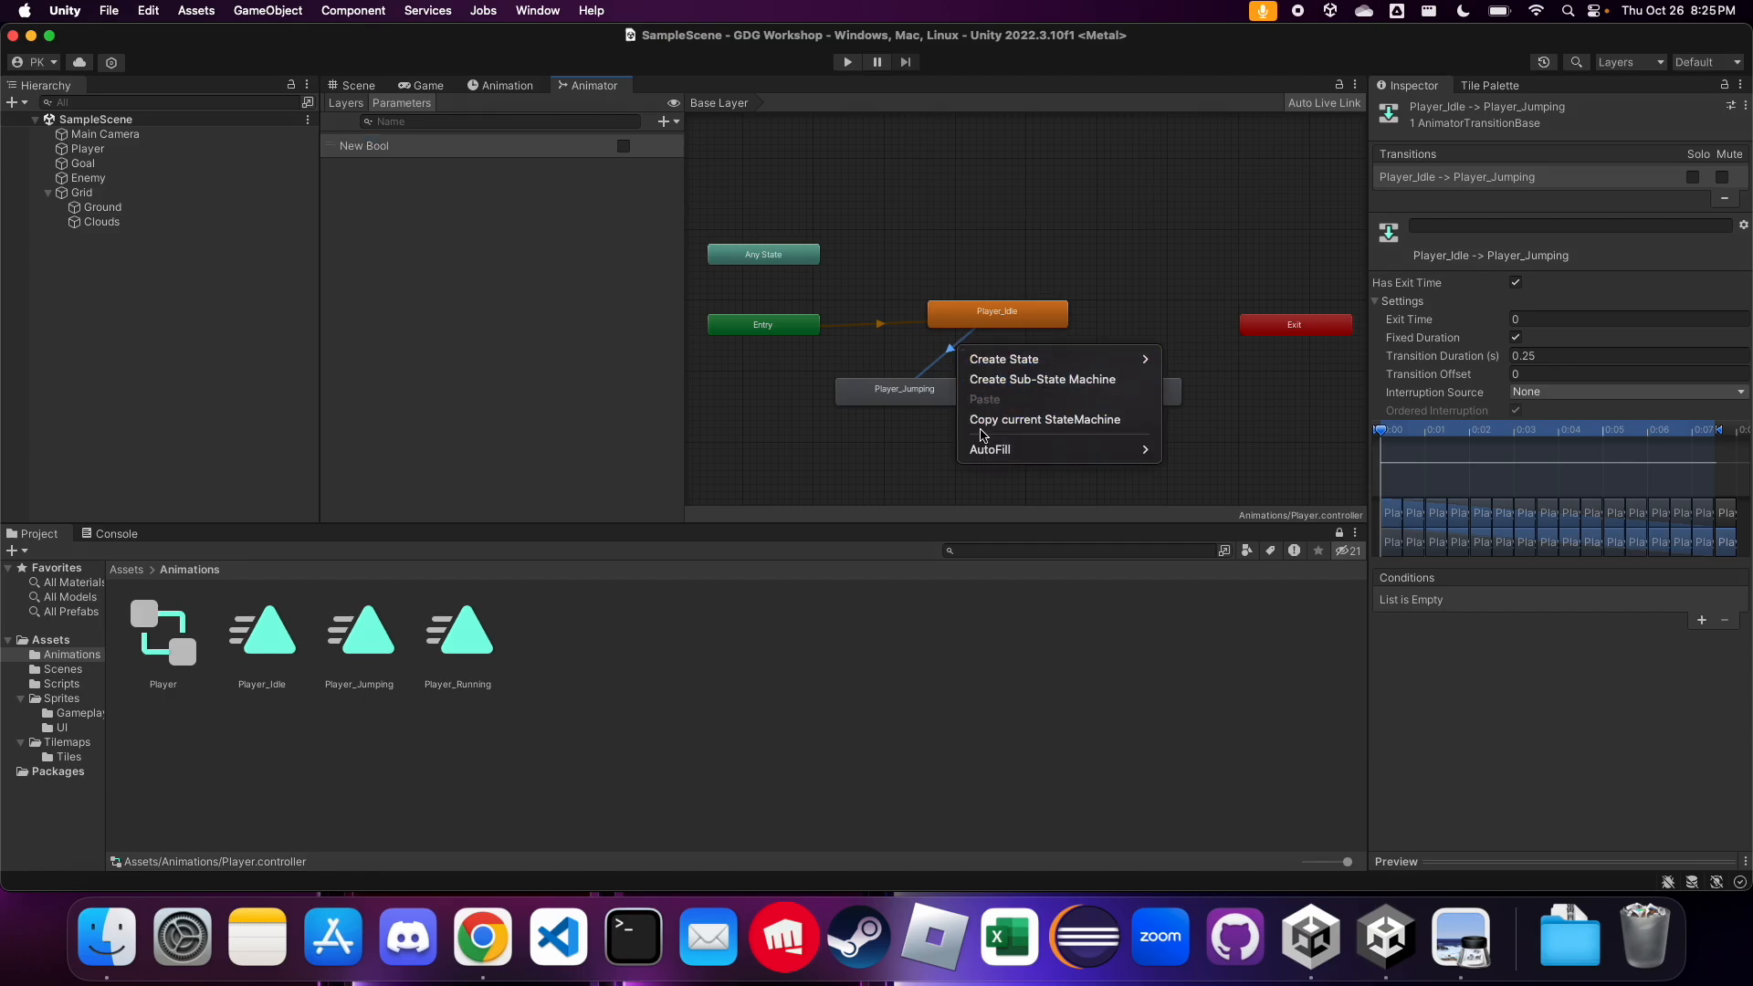
pyautogui.click(953, 358)
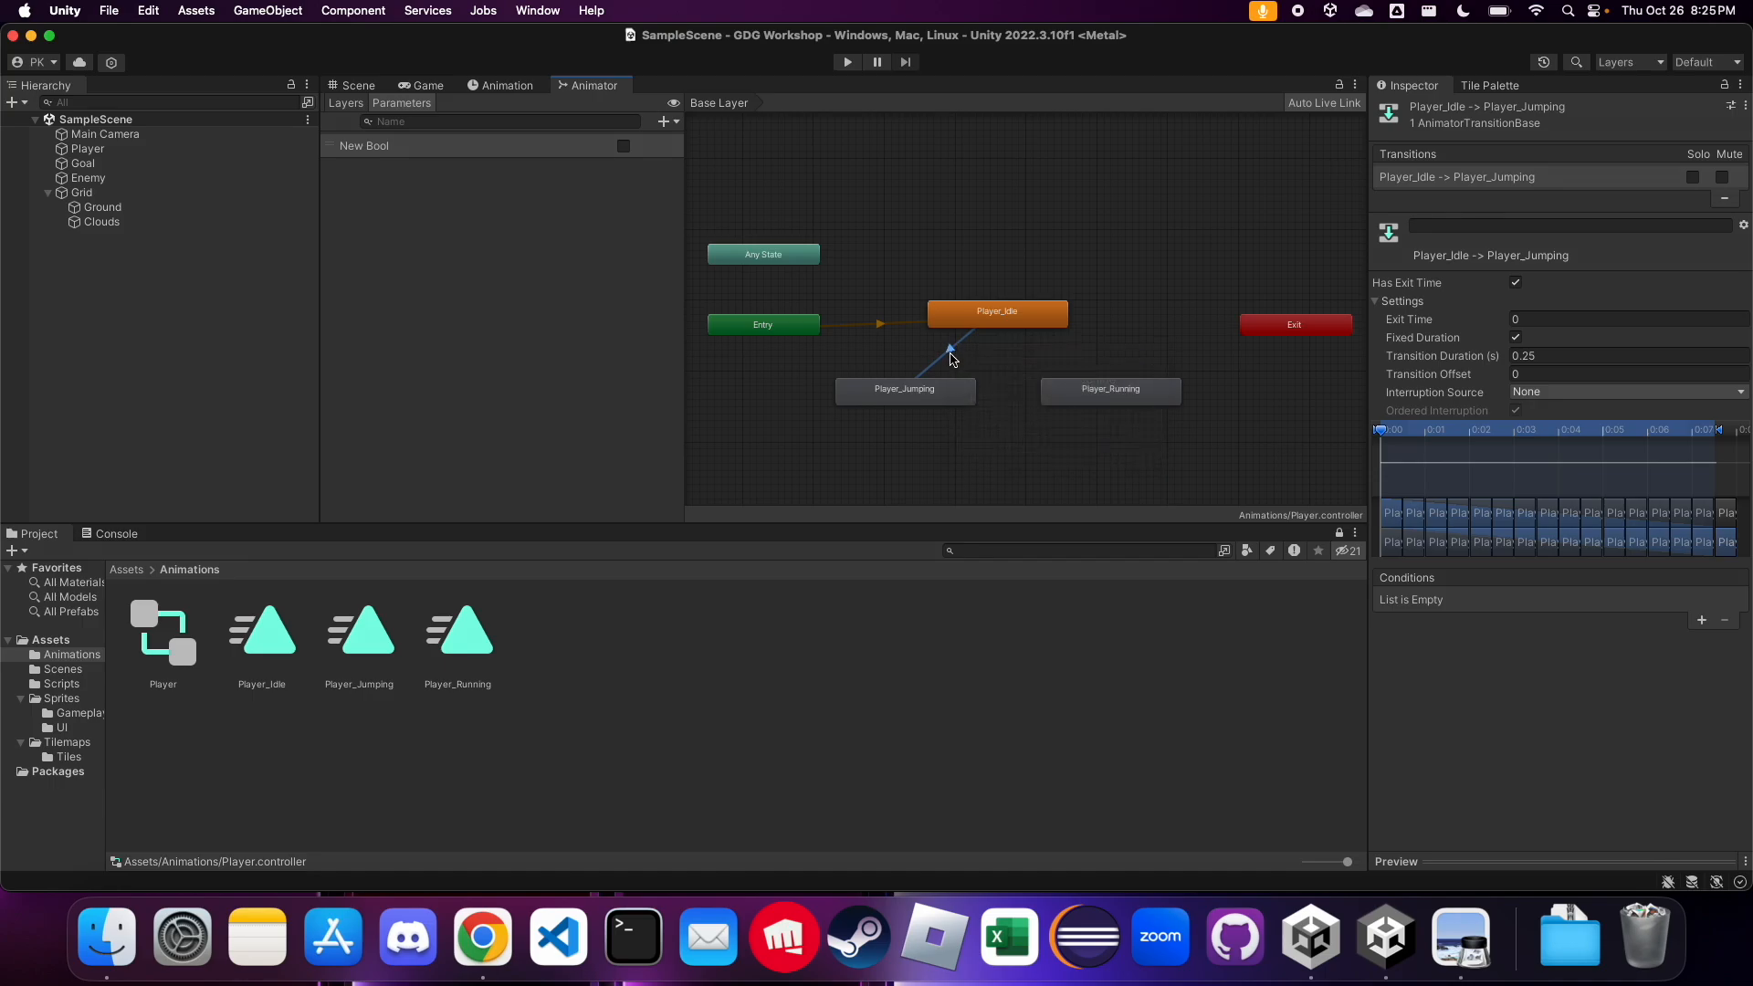
pyautogui.rightClick(951, 355)
pyautogui.click(951, 354)
pyautogui.click(838, 306)
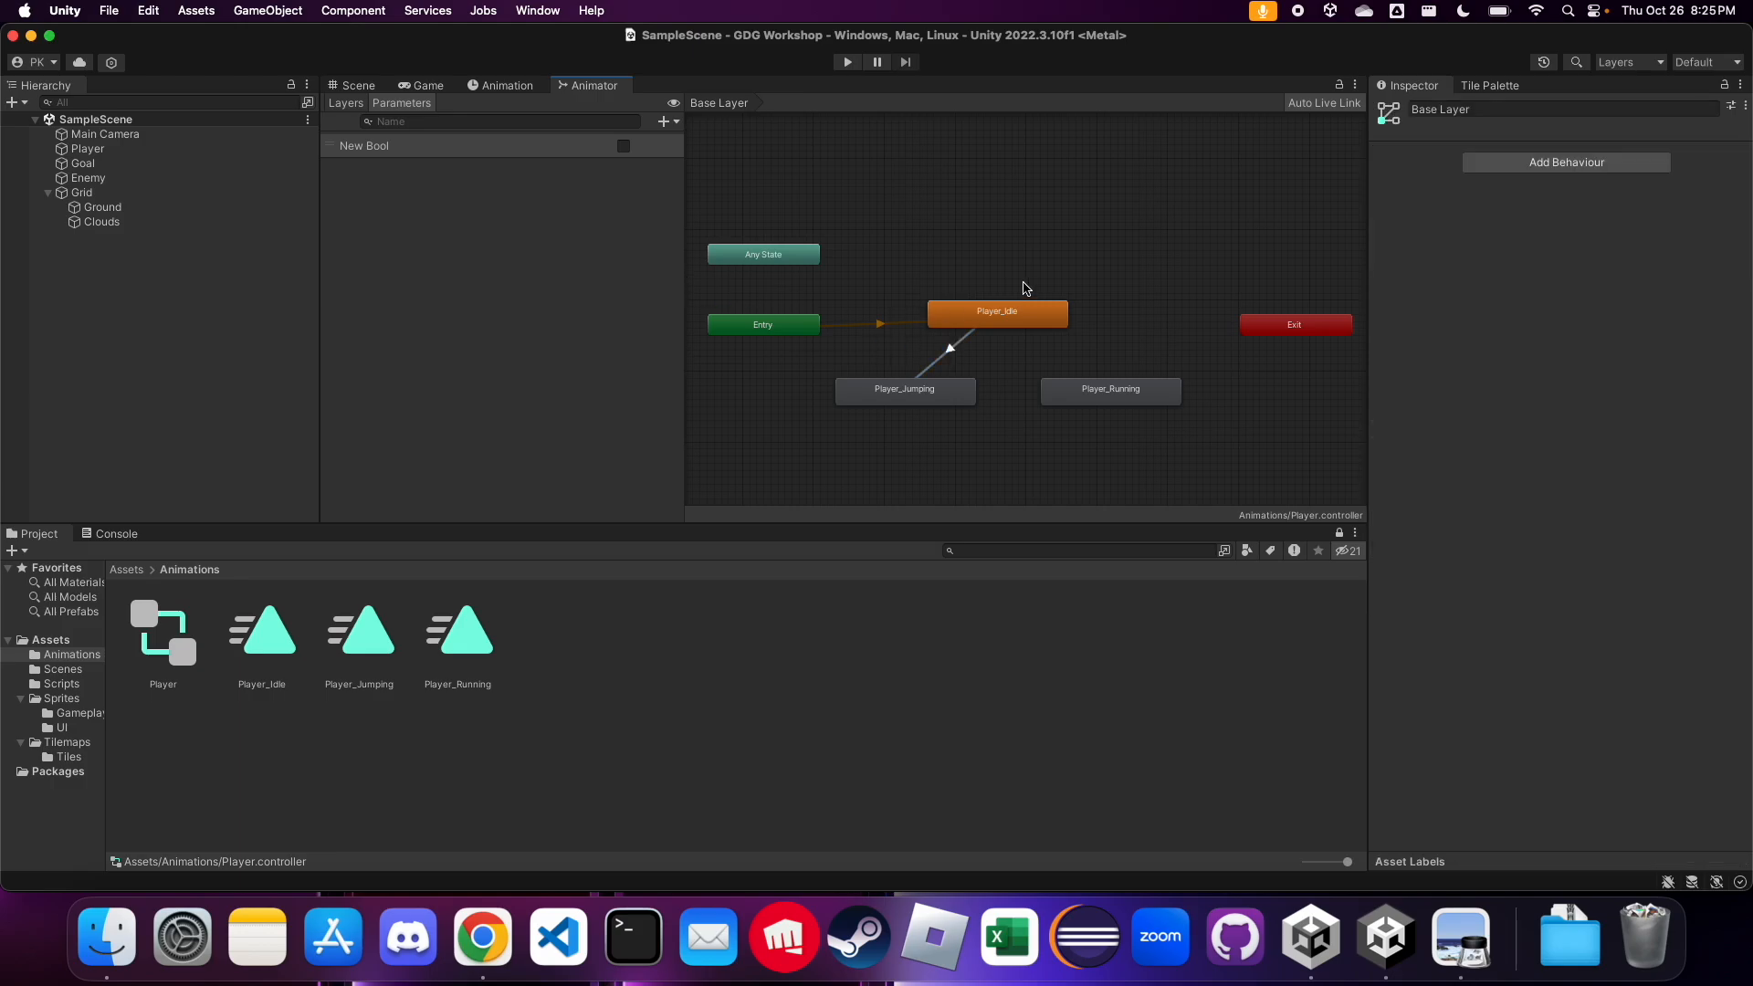
pyautogui.rightClick(1019, 310)
pyautogui.moveTo(1041, 320)
pyautogui.click(1051, 265)
# Make a transition from Player_Idle to Player_Running and select it
pyautogui.click(1023, 315)
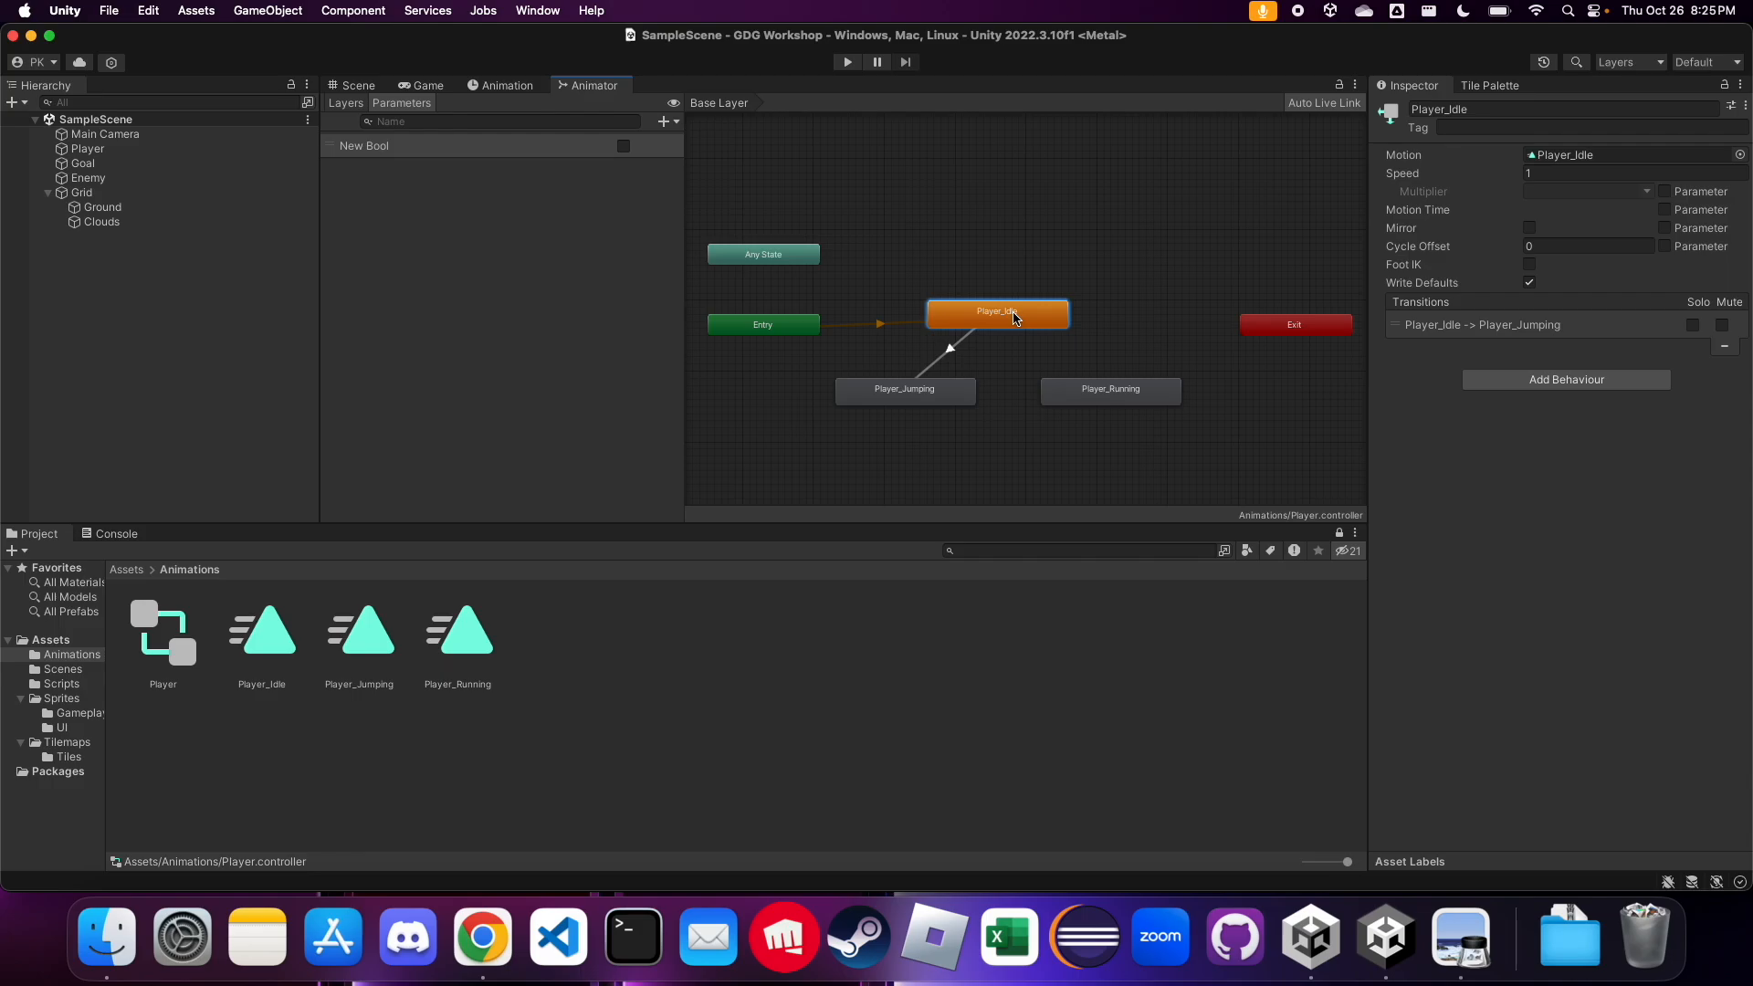
pyautogui.rightClick(1016, 316)
pyautogui.click(1064, 323)
pyautogui.click(1089, 399)
pyautogui.click(1051, 360)
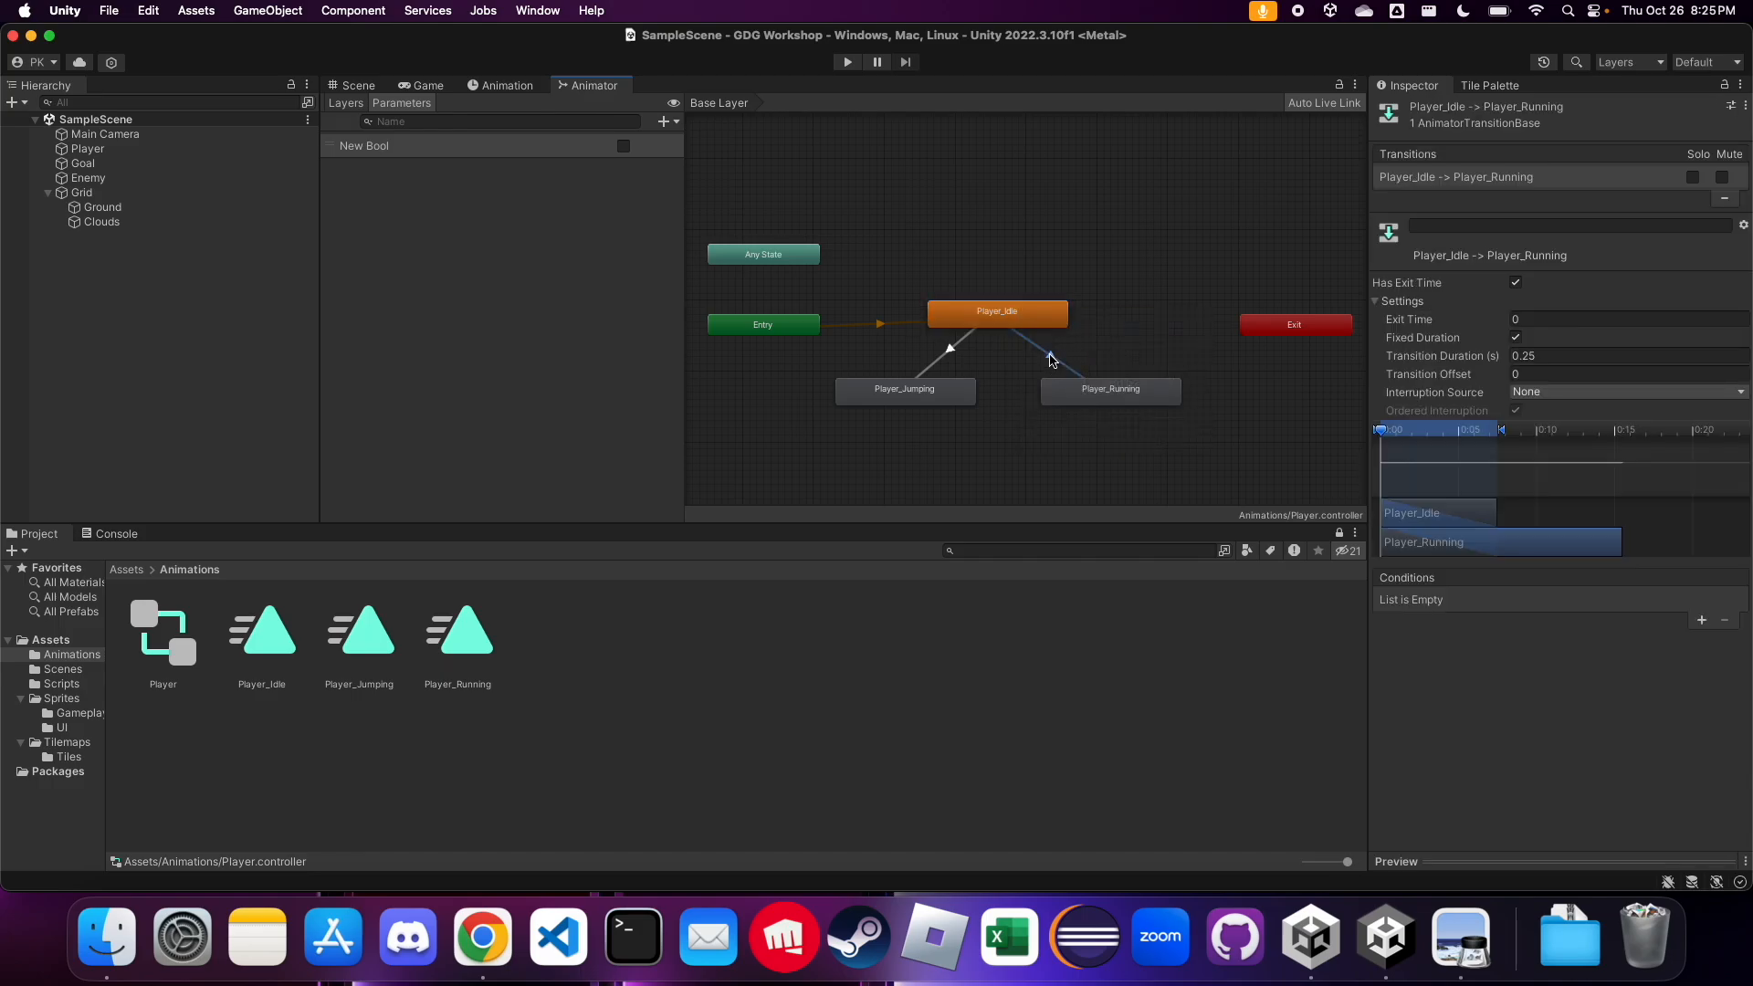
# Rename the new Bool parameter to isRunning
pyautogui.click(664, 121)
pyautogui.click(361, 153)
pyautogui.write('isRUnn')
pyautogui.press('BackSpace')
pyautogui.press('BackSpace')
pyautogui.write('unning')
pyautogui.press('Return')
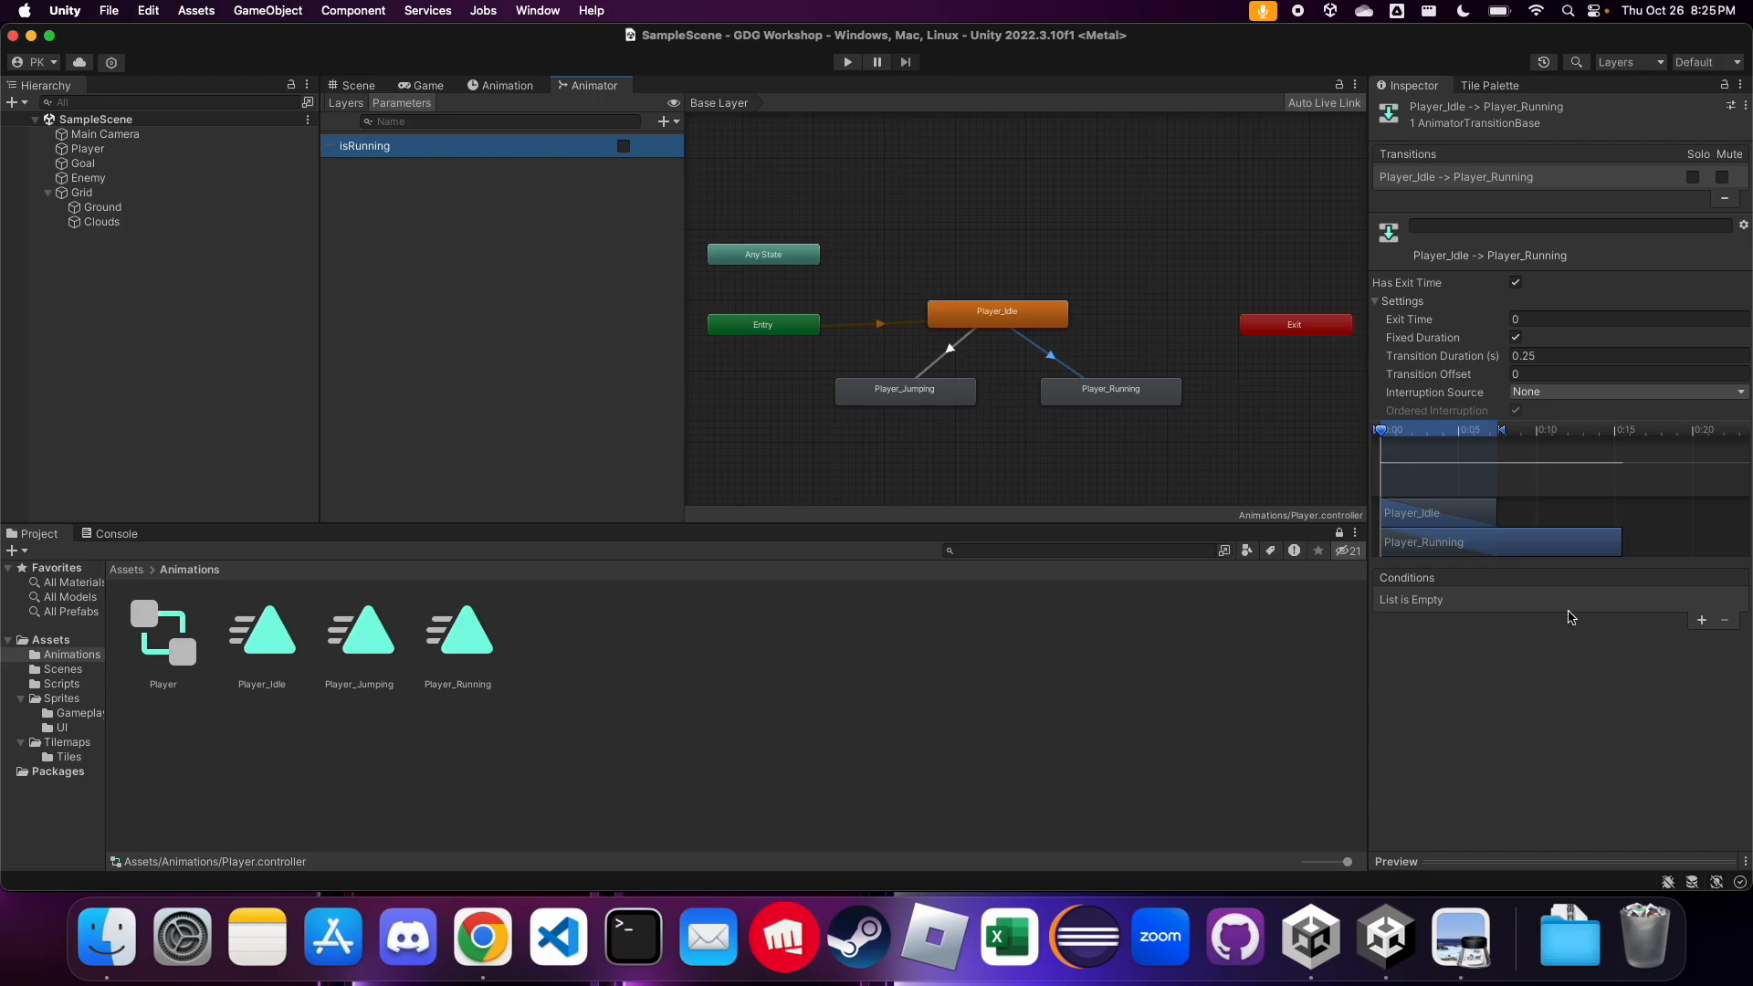
# Configure the Player_Idle to Player_Running transition with the condition isRunning true, no exit time and a transition duration of 0
pyautogui.click(1058, 360)
pyautogui.click(1701, 621)
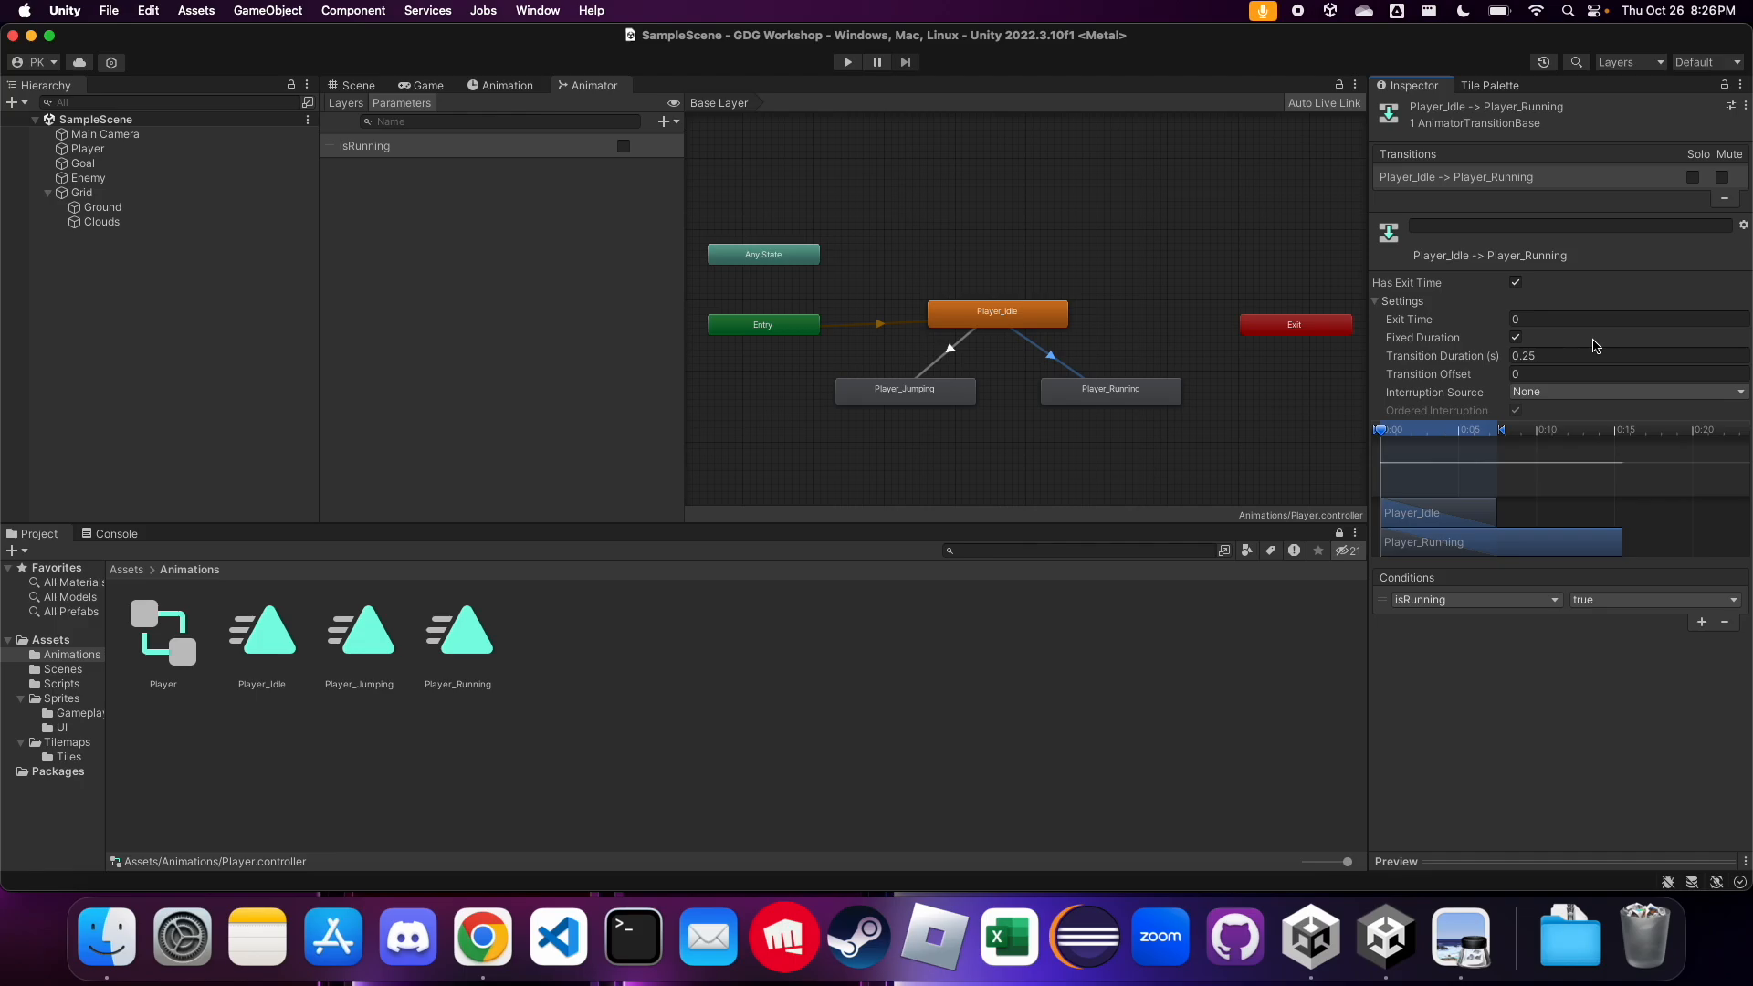
pyautogui.click(1518, 285)
pyautogui.click(1553, 355)
pyautogui.write('0')
pyautogui.press('Return')
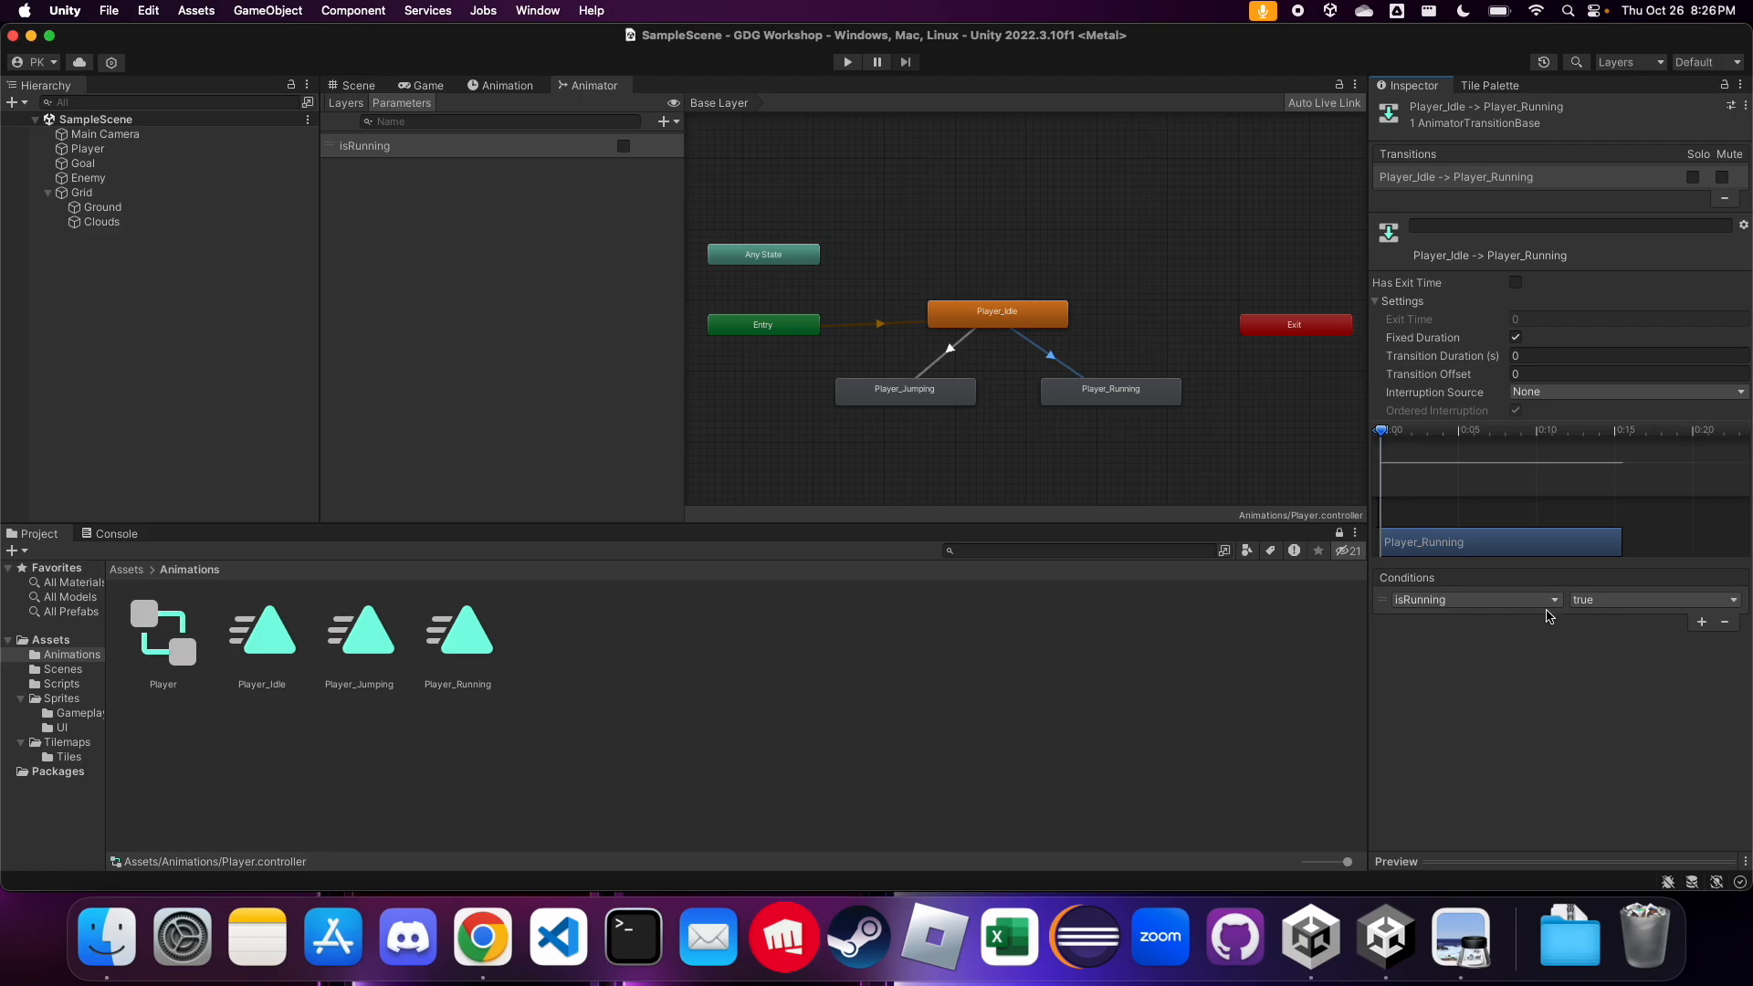
pyautogui.hotkey('ctrl', 'Left')
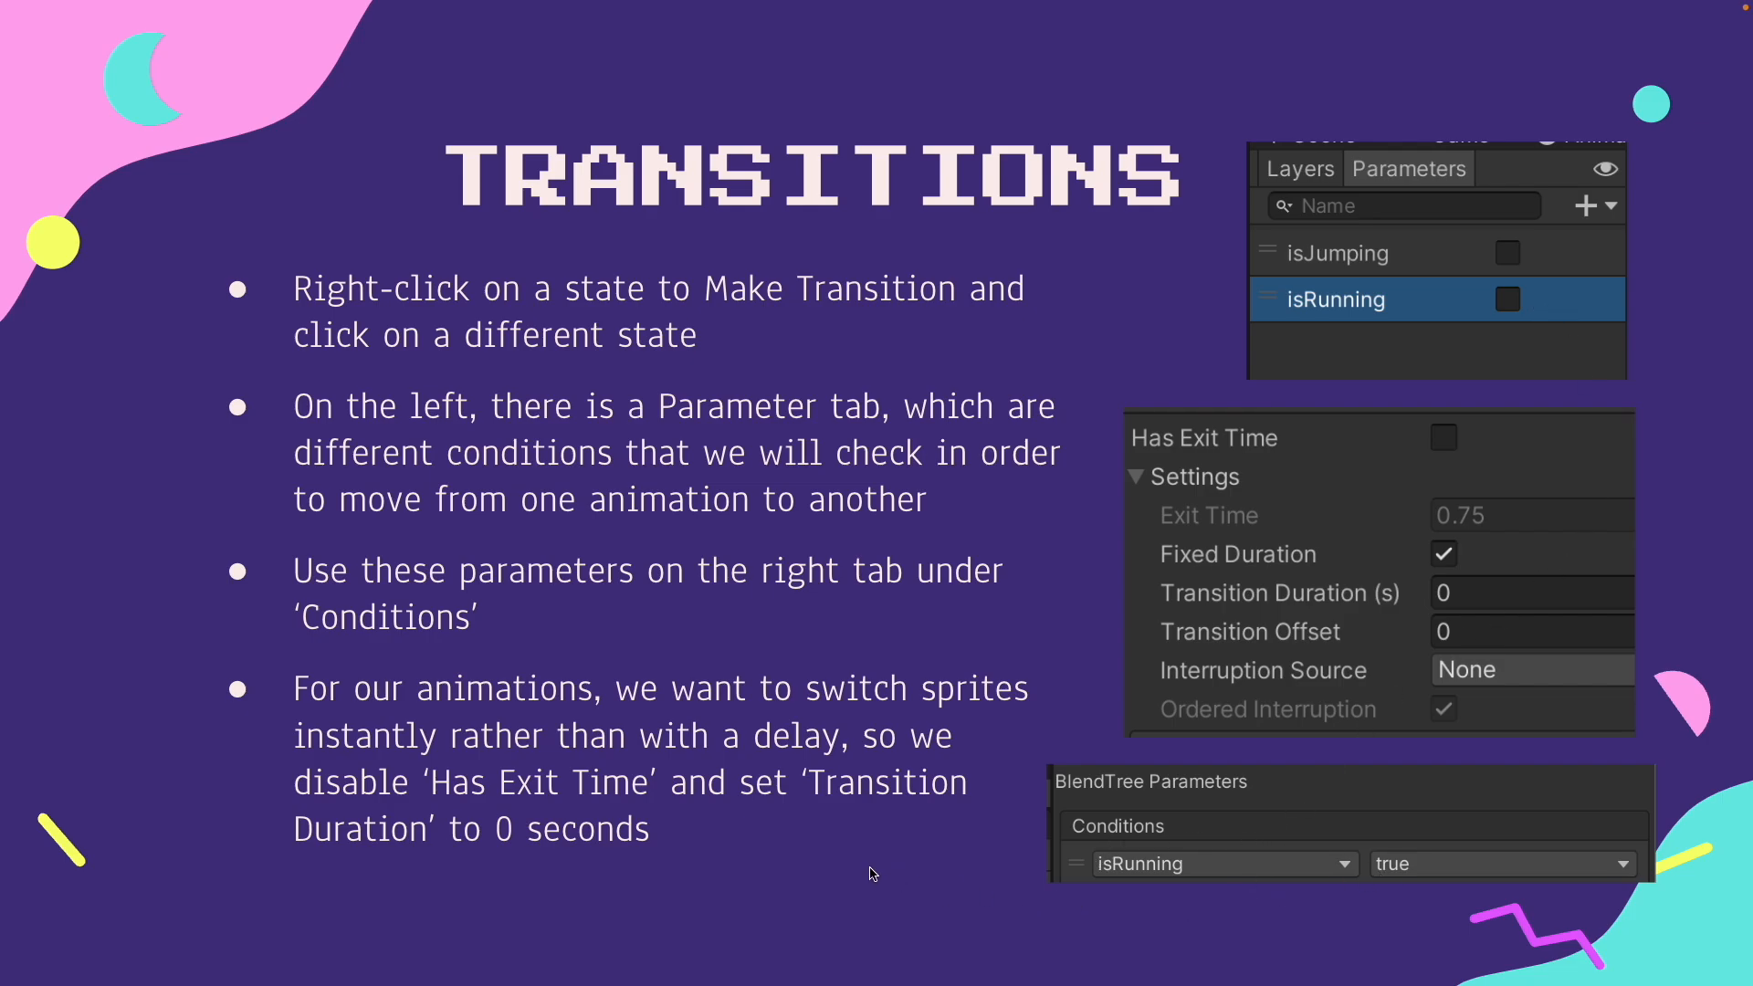
pyautogui.press('Right')
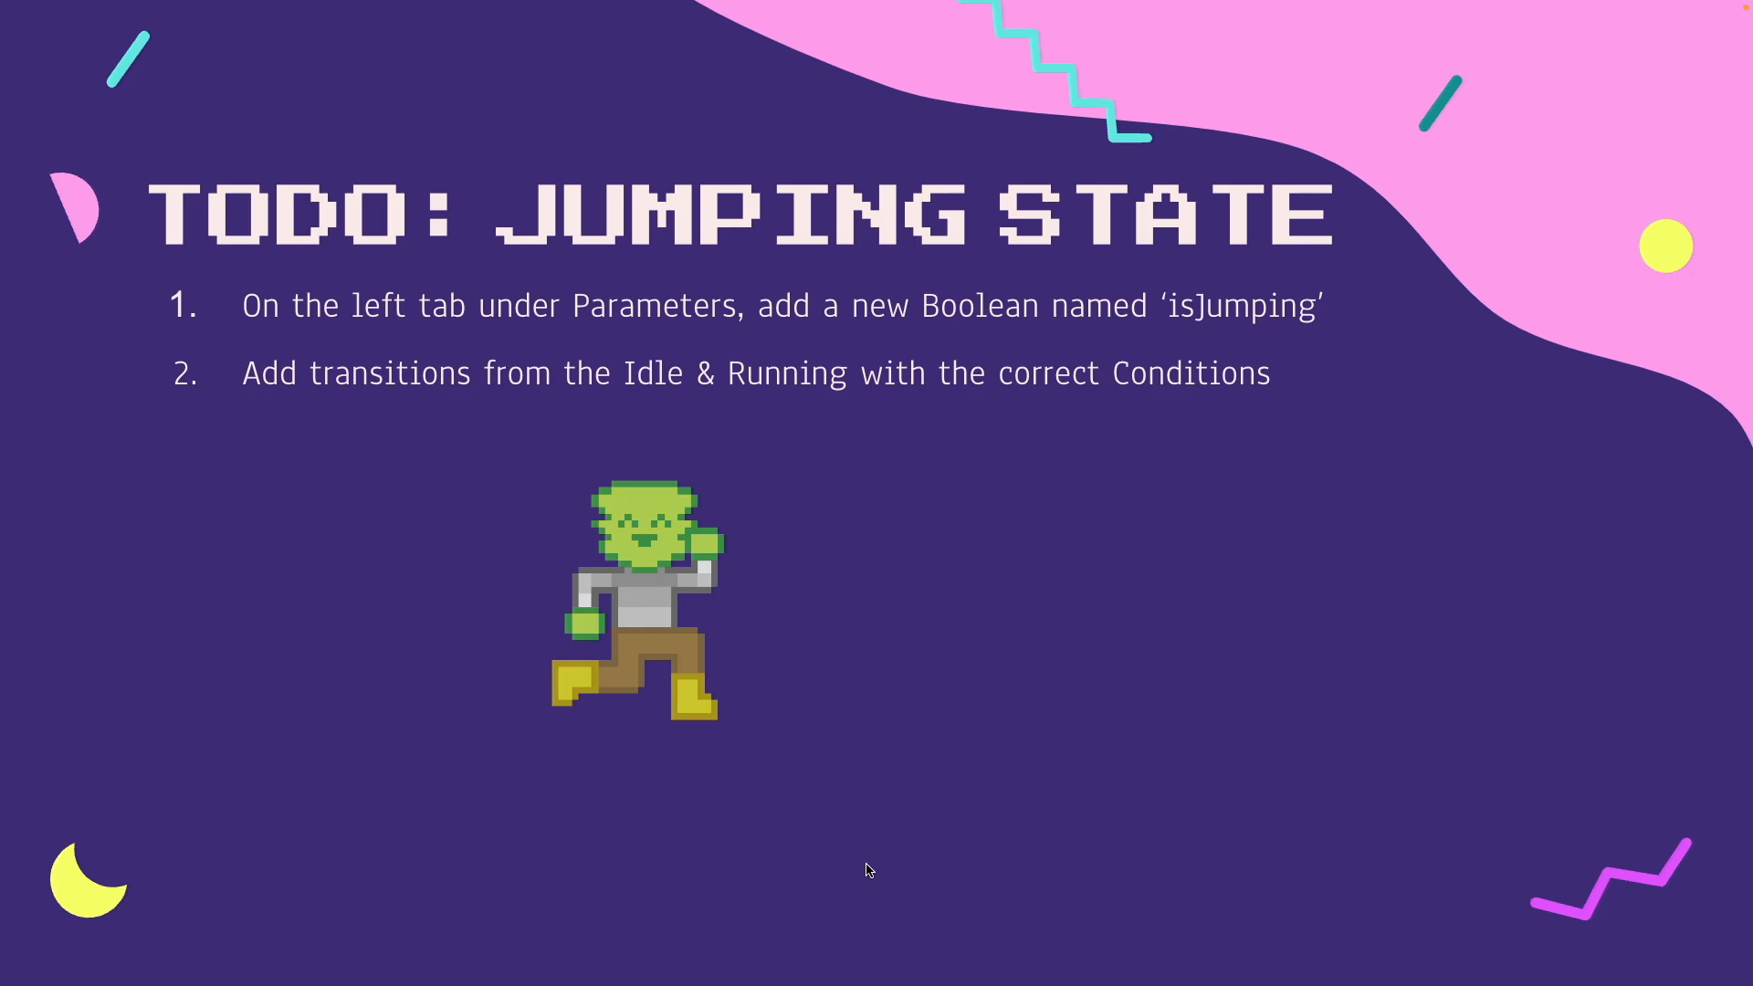
pyautogui.hotkey('ctrl', 'Right')
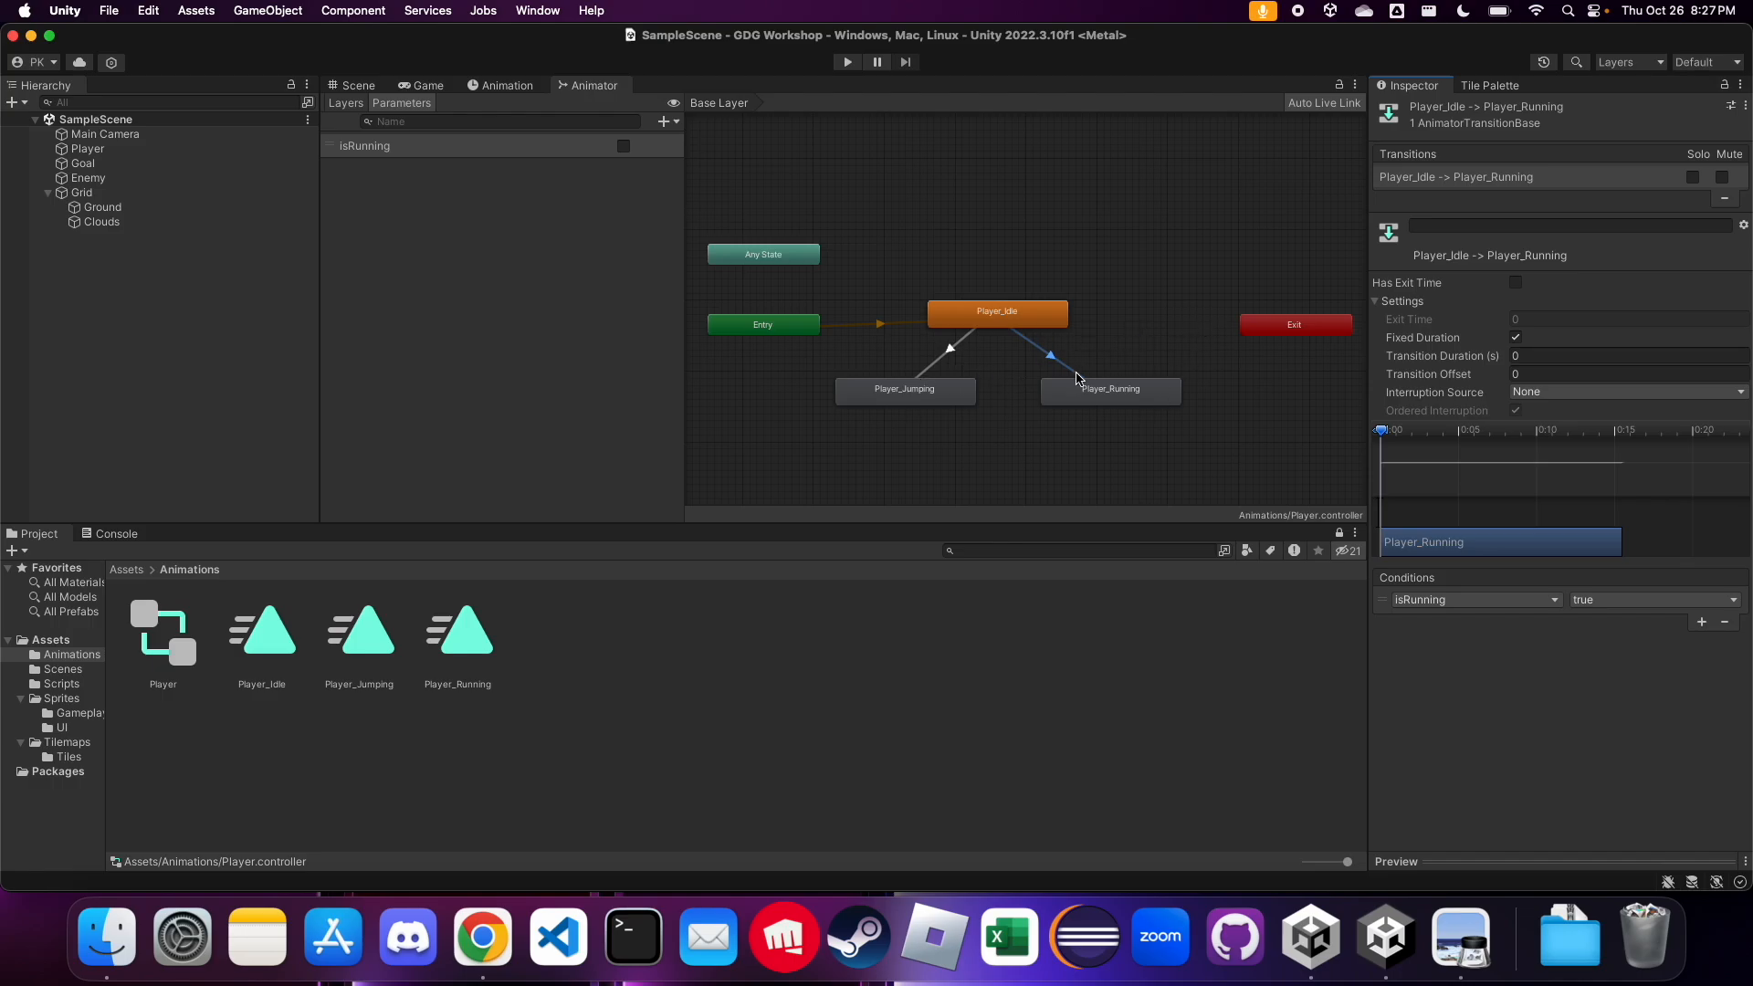
# Make a return transition from Player_Running to Player_Idle and select it
pyautogui.click(1118, 399)
pyautogui.rightClick(1117, 399)
pyautogui.click(1167, 403)
pyautogui.click(1027, 318)
pyautogui.click(1057, 353)
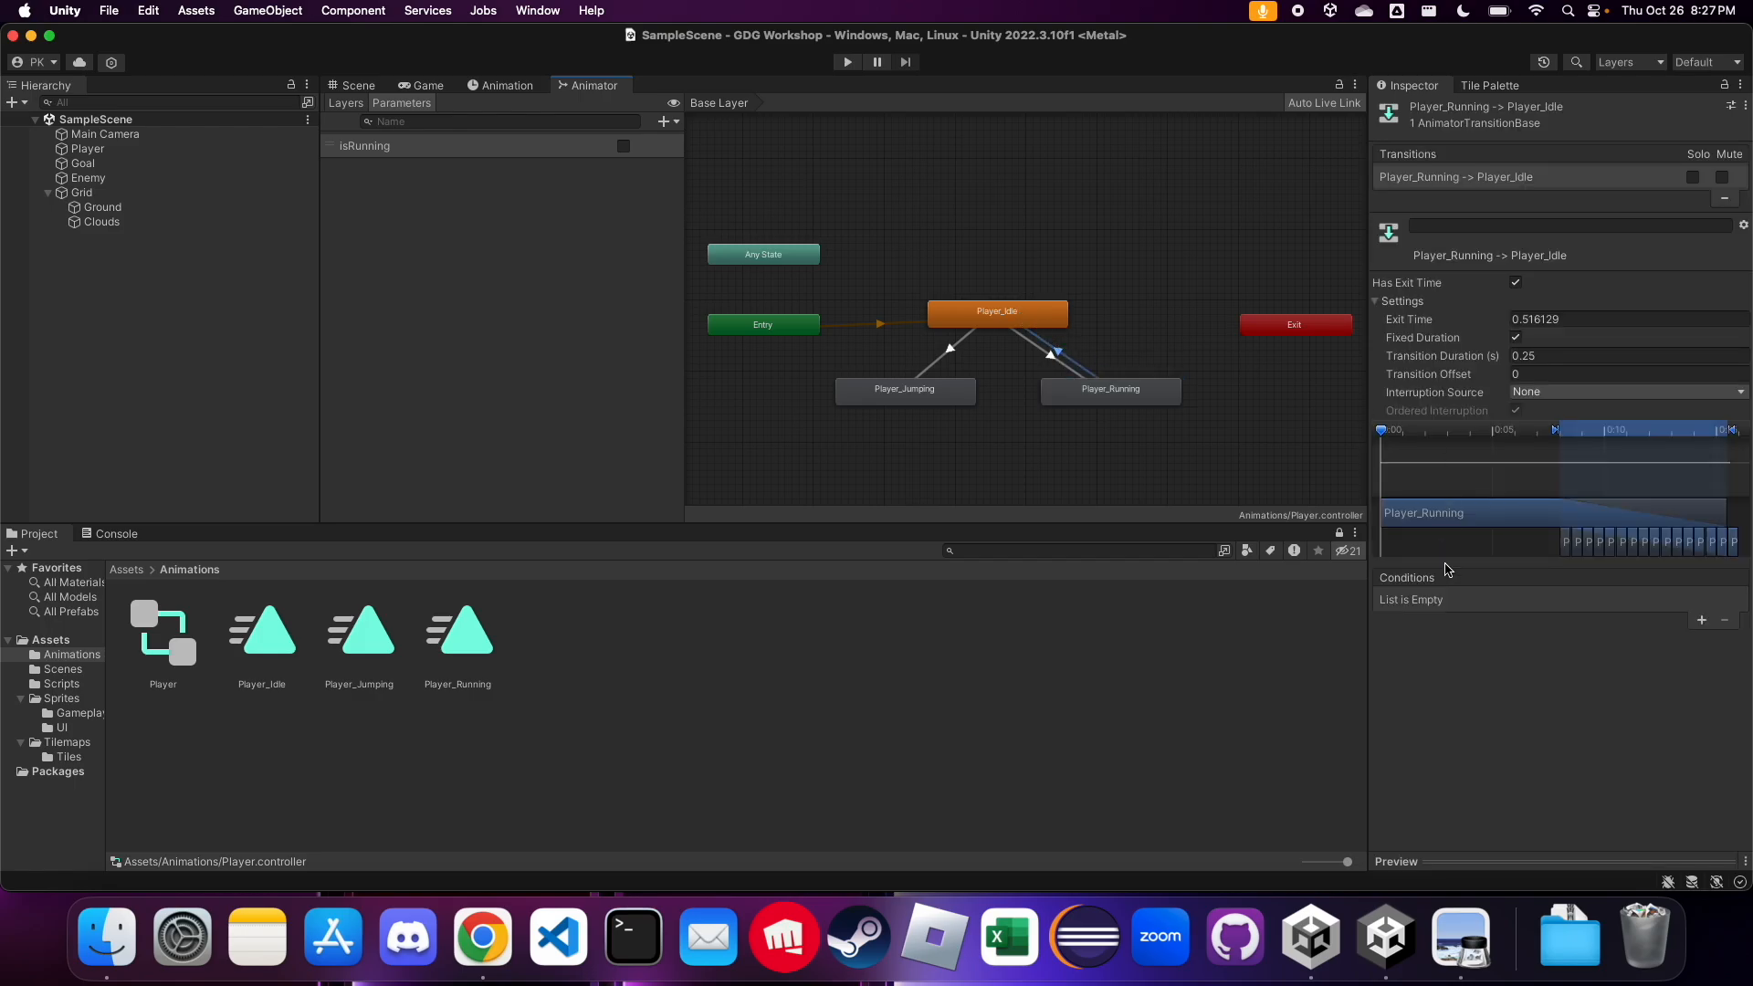
# Give the Player_Running to Player_Idle transition the condition isRunning false, no exit time and a transition duration of 0
pyautogui.click(1701, 621)
pyautogui.click(1596, 601)
pyautogui.click(1604, 627)
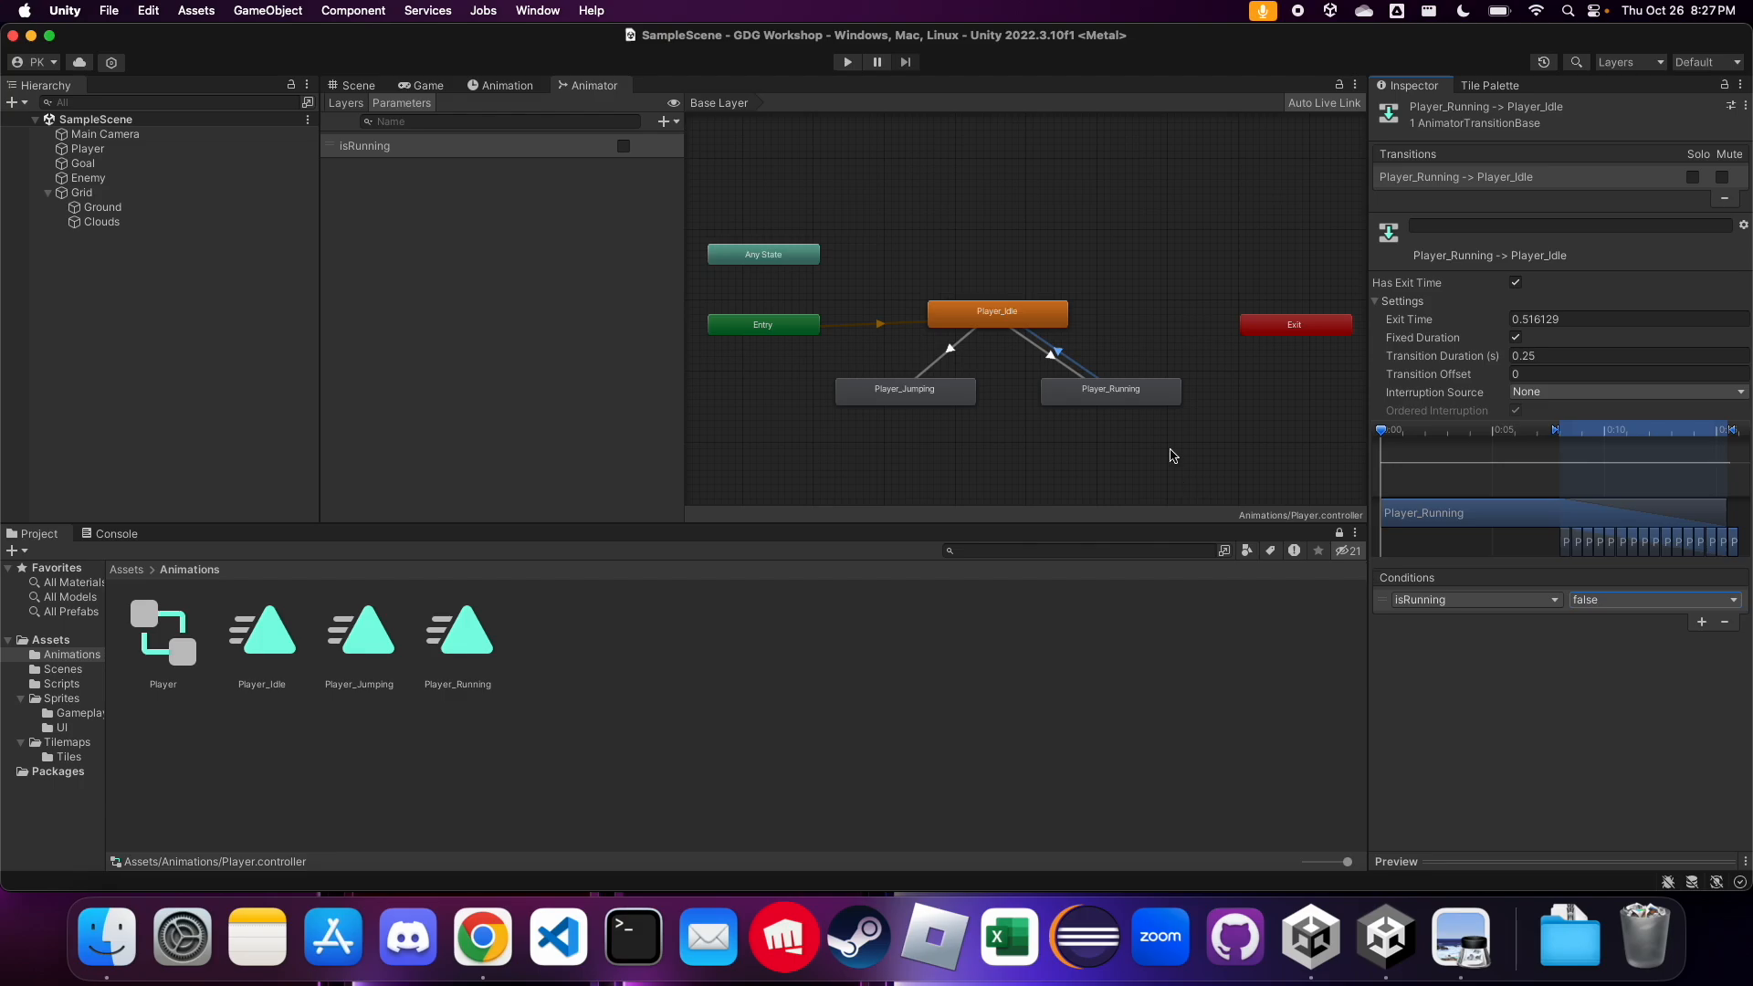
pyautogui.click(1517, 283)
pyautogui.click(1552, 356)
pyautogui.write('0')
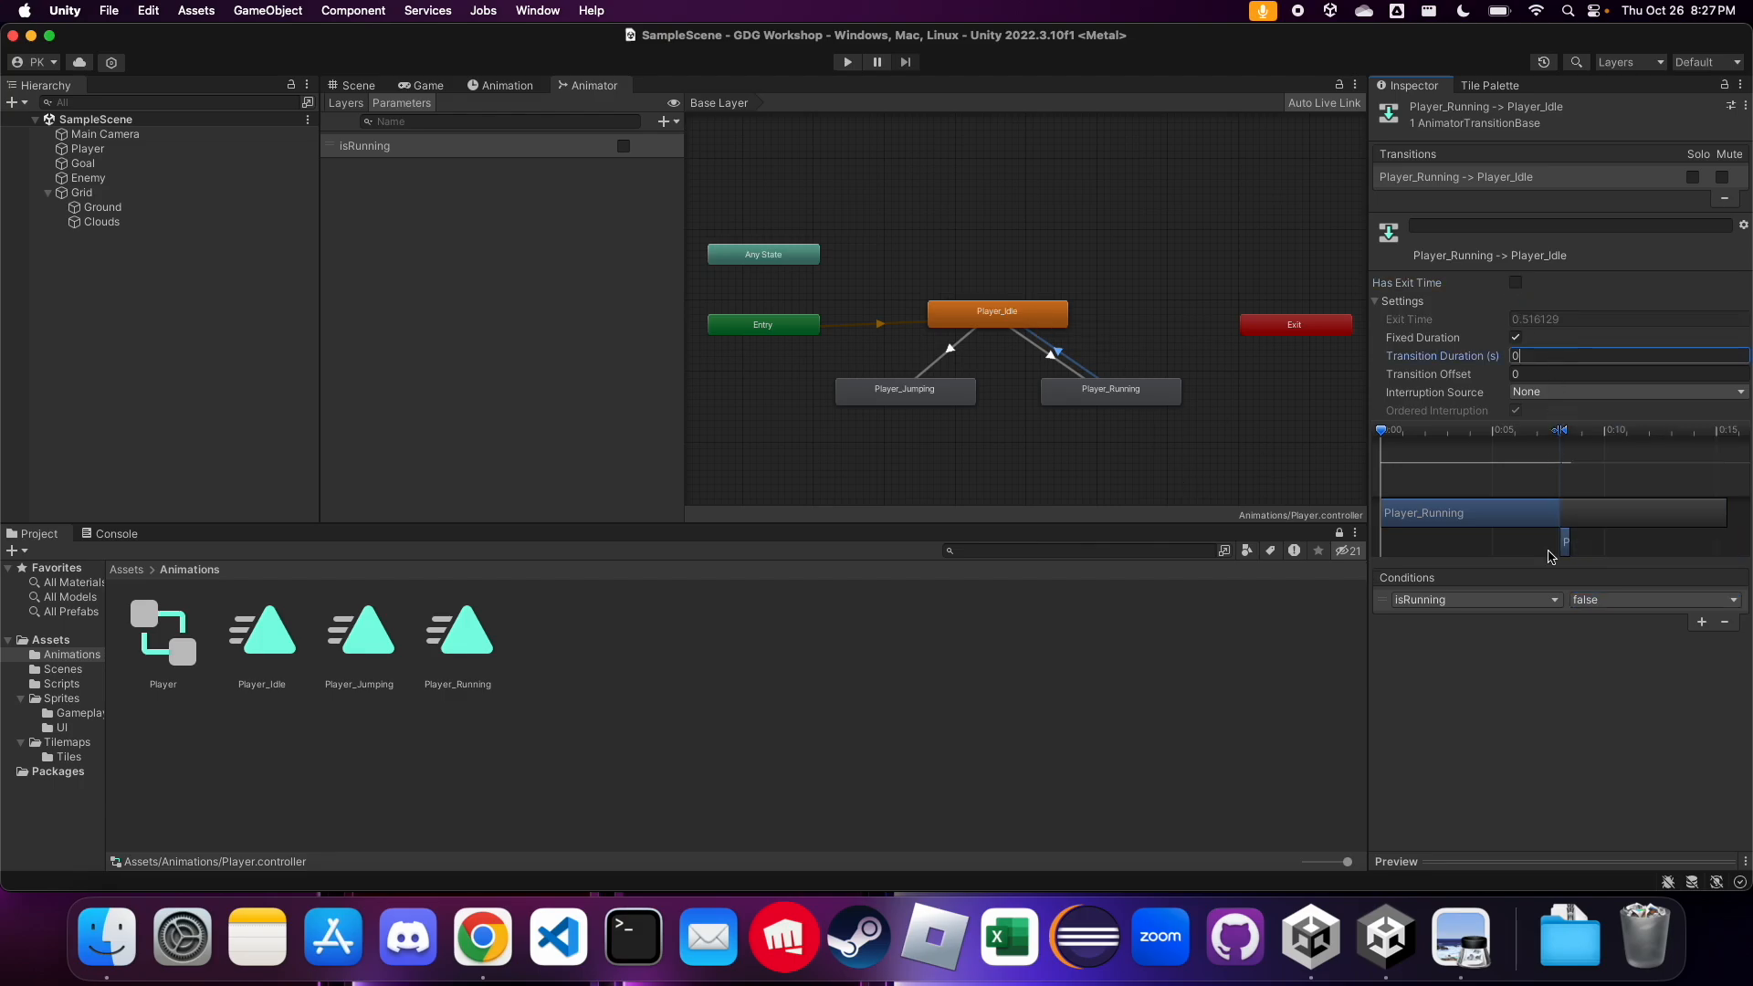
pyautogui.press('Return')
# Disable Has Exit Time on the Player_Idle to Player_Jumping transition and set its transition duration to 0
pyautogui.click(1137, 321)
pyautogui.click(955, 355)
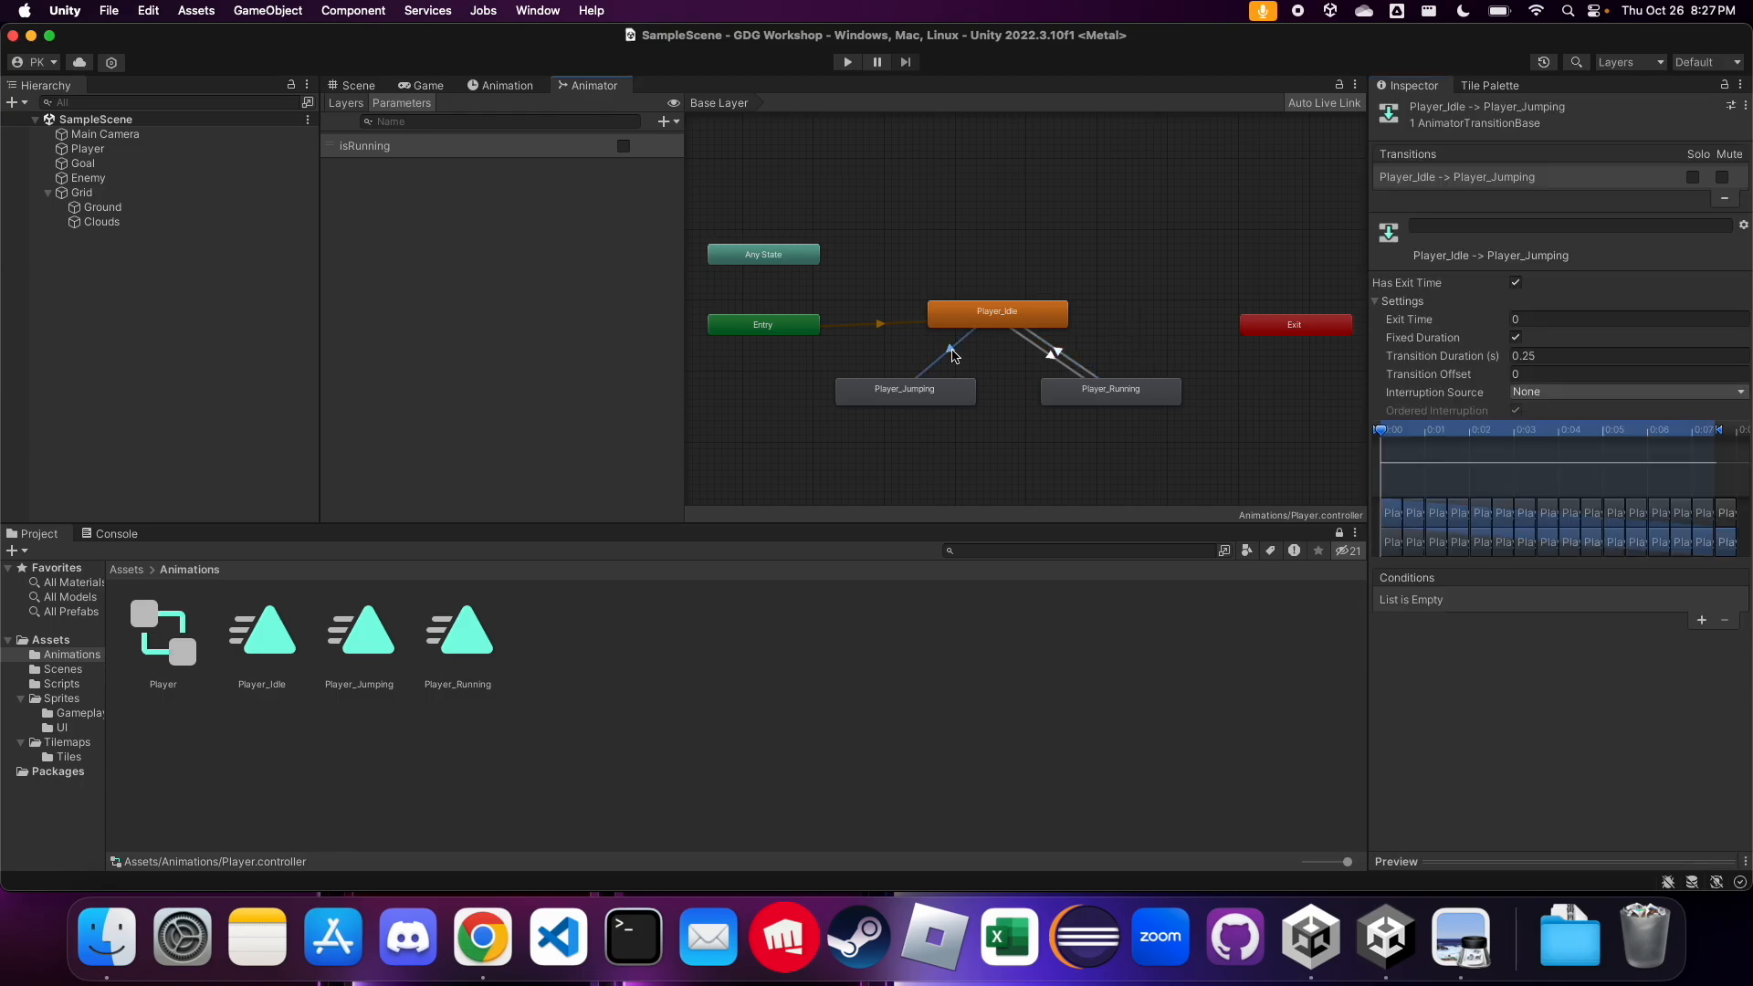
pyautogui.click(1516, 283)
pyautogui.click(1552, 356)
pyautogui.write('0')
pyautogui.press('Return')
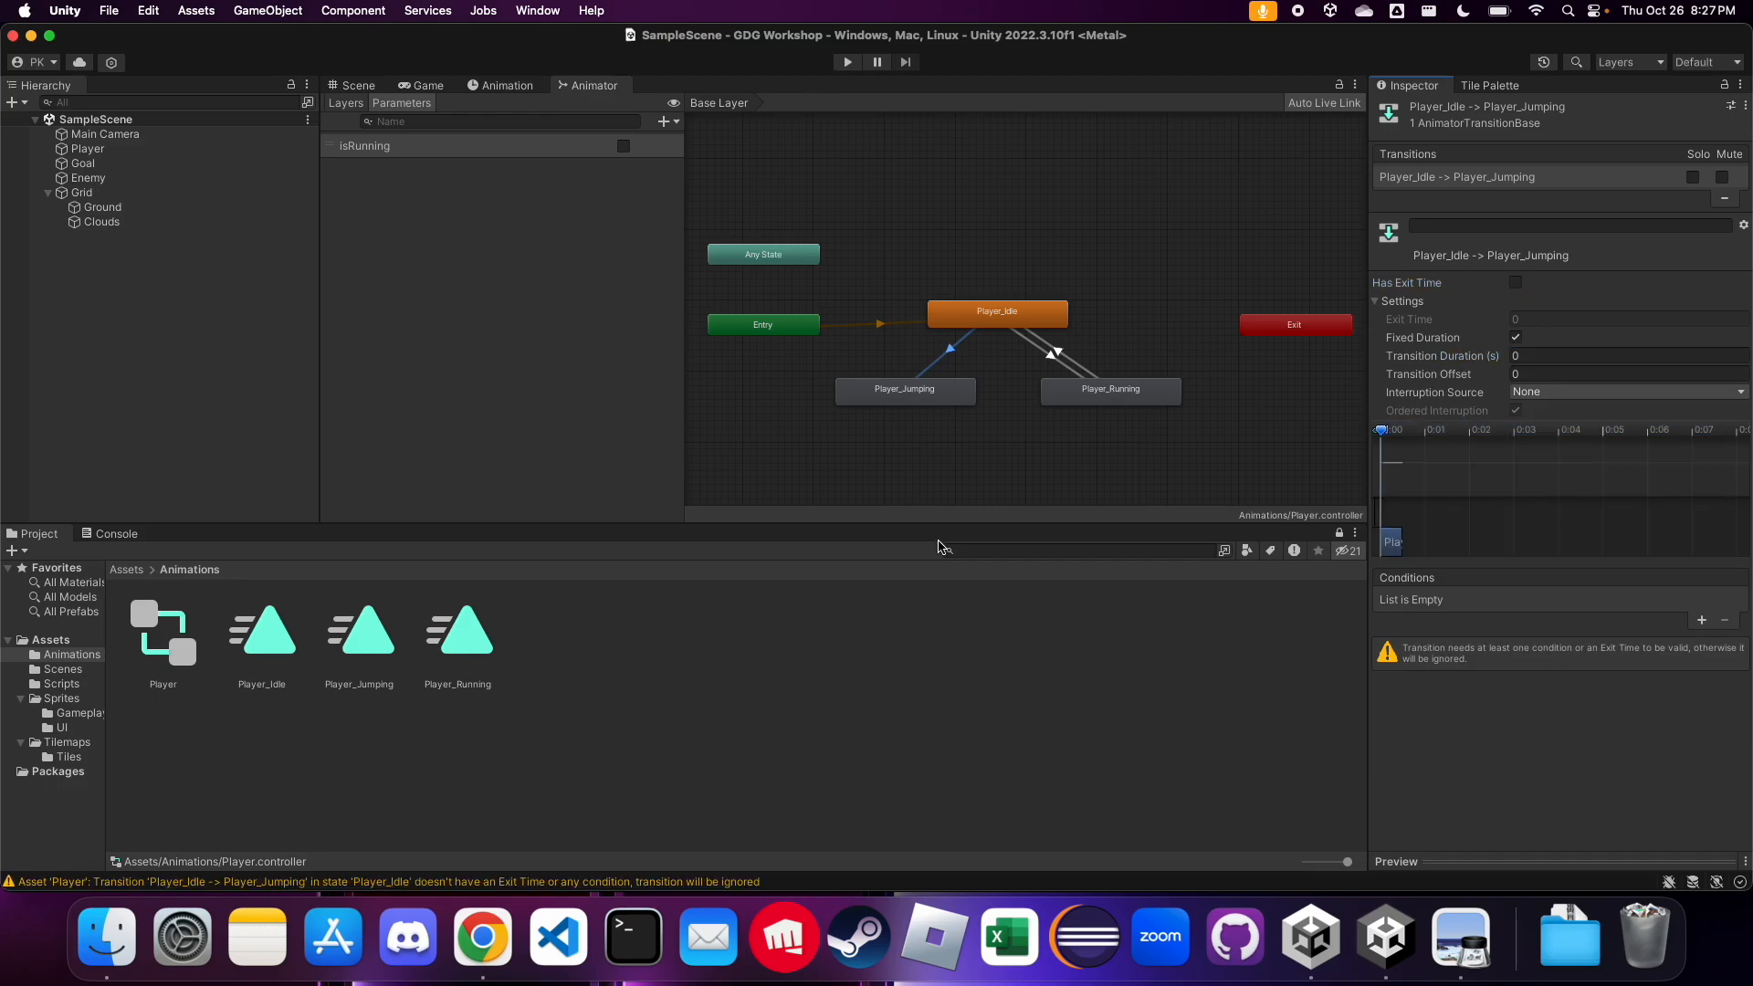
# Add a second Bool parameter named isJumping to the Animator controller
pyautogui.click(573, 286)
pyautogui.click(933, 393)
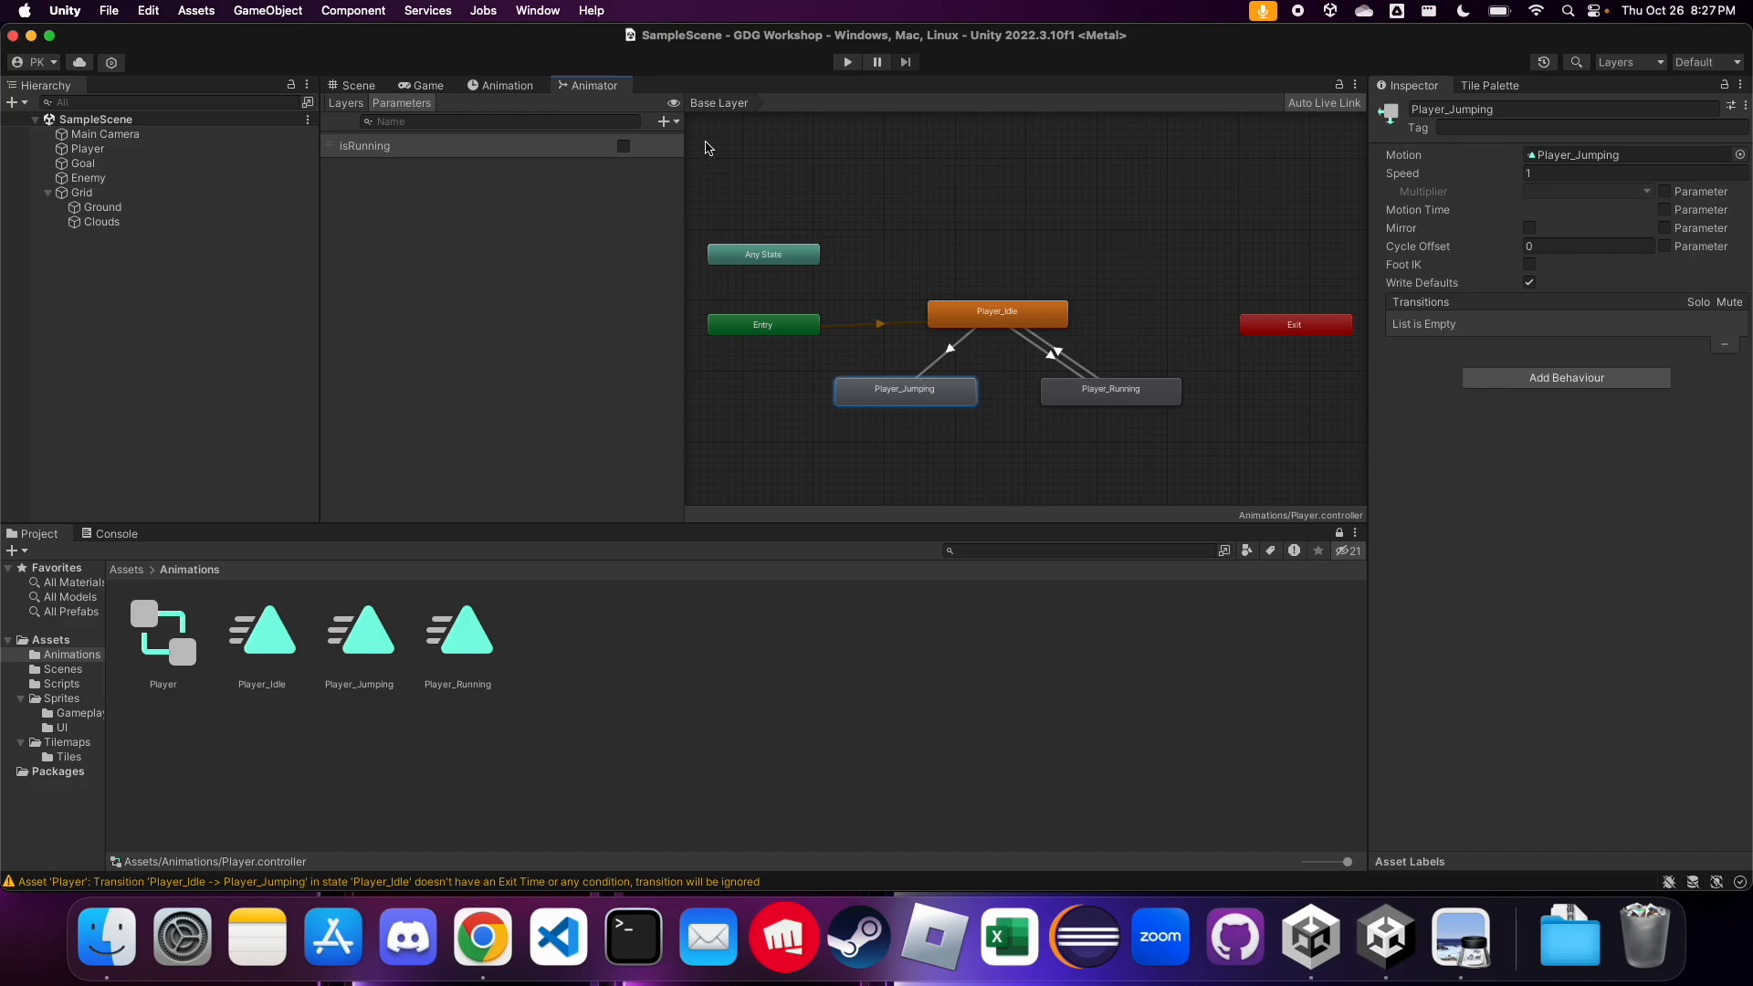
pyautogui.click(671, 121)
pyautogui.click(687, 186)
pyautogui.write('isJu')
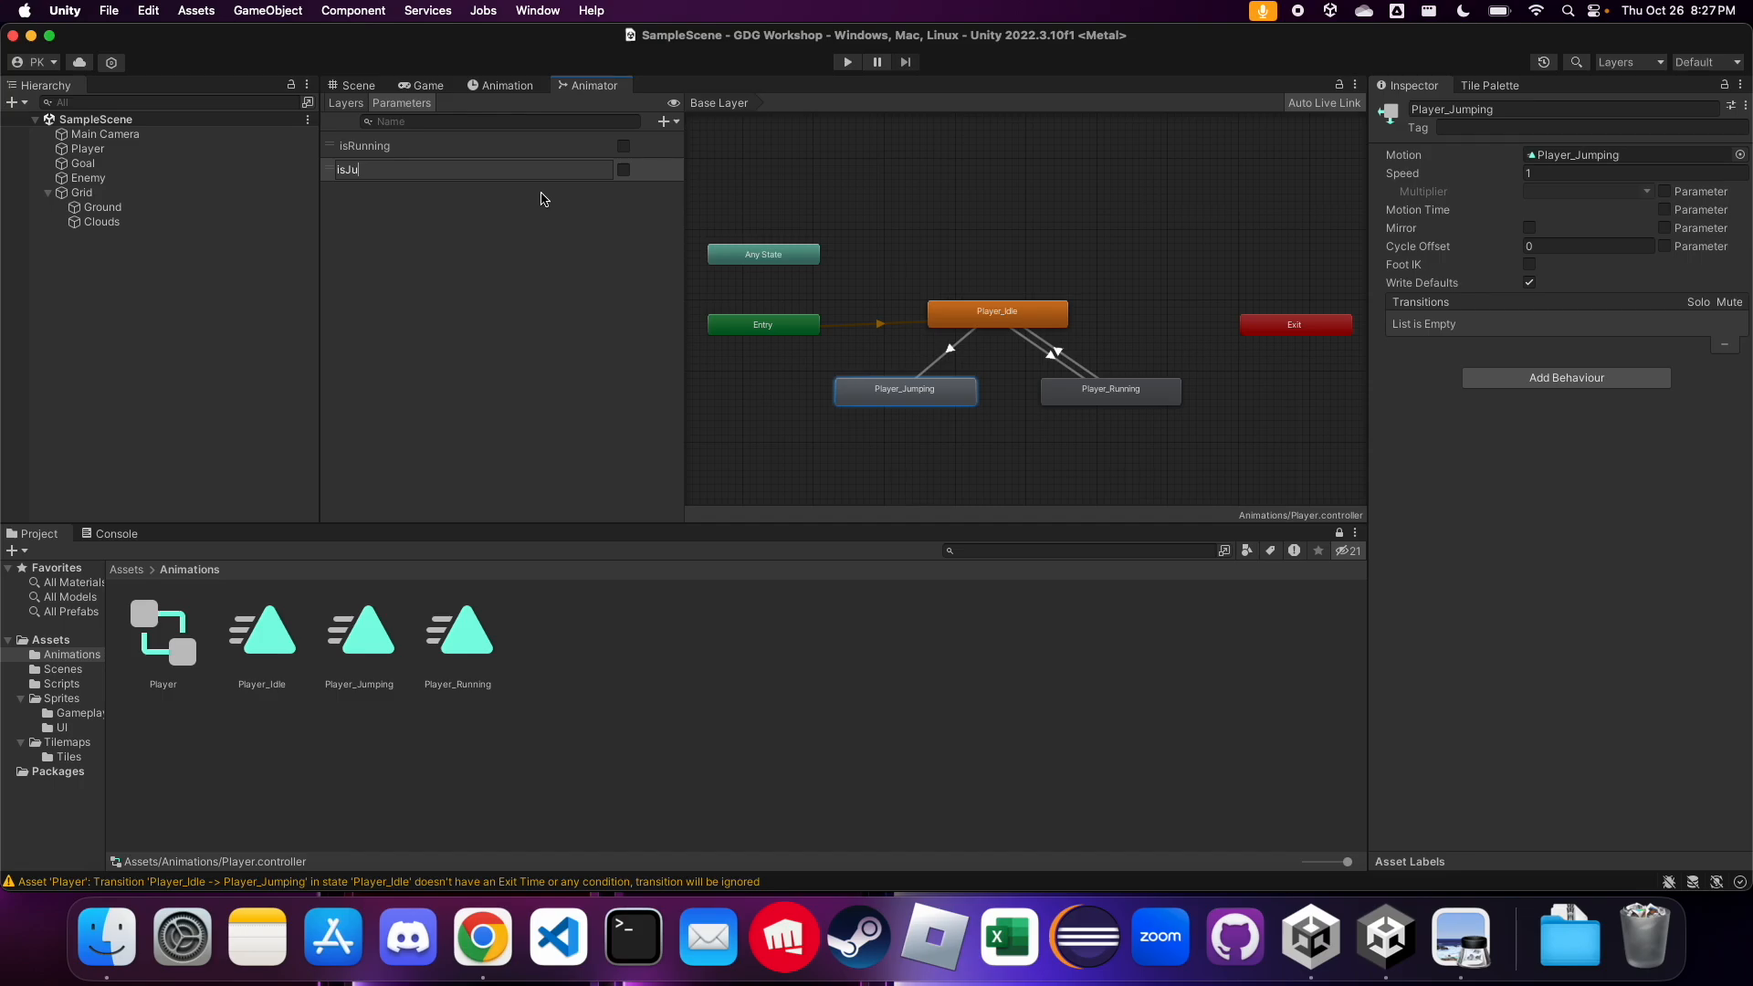
pyautogui.press('Return')
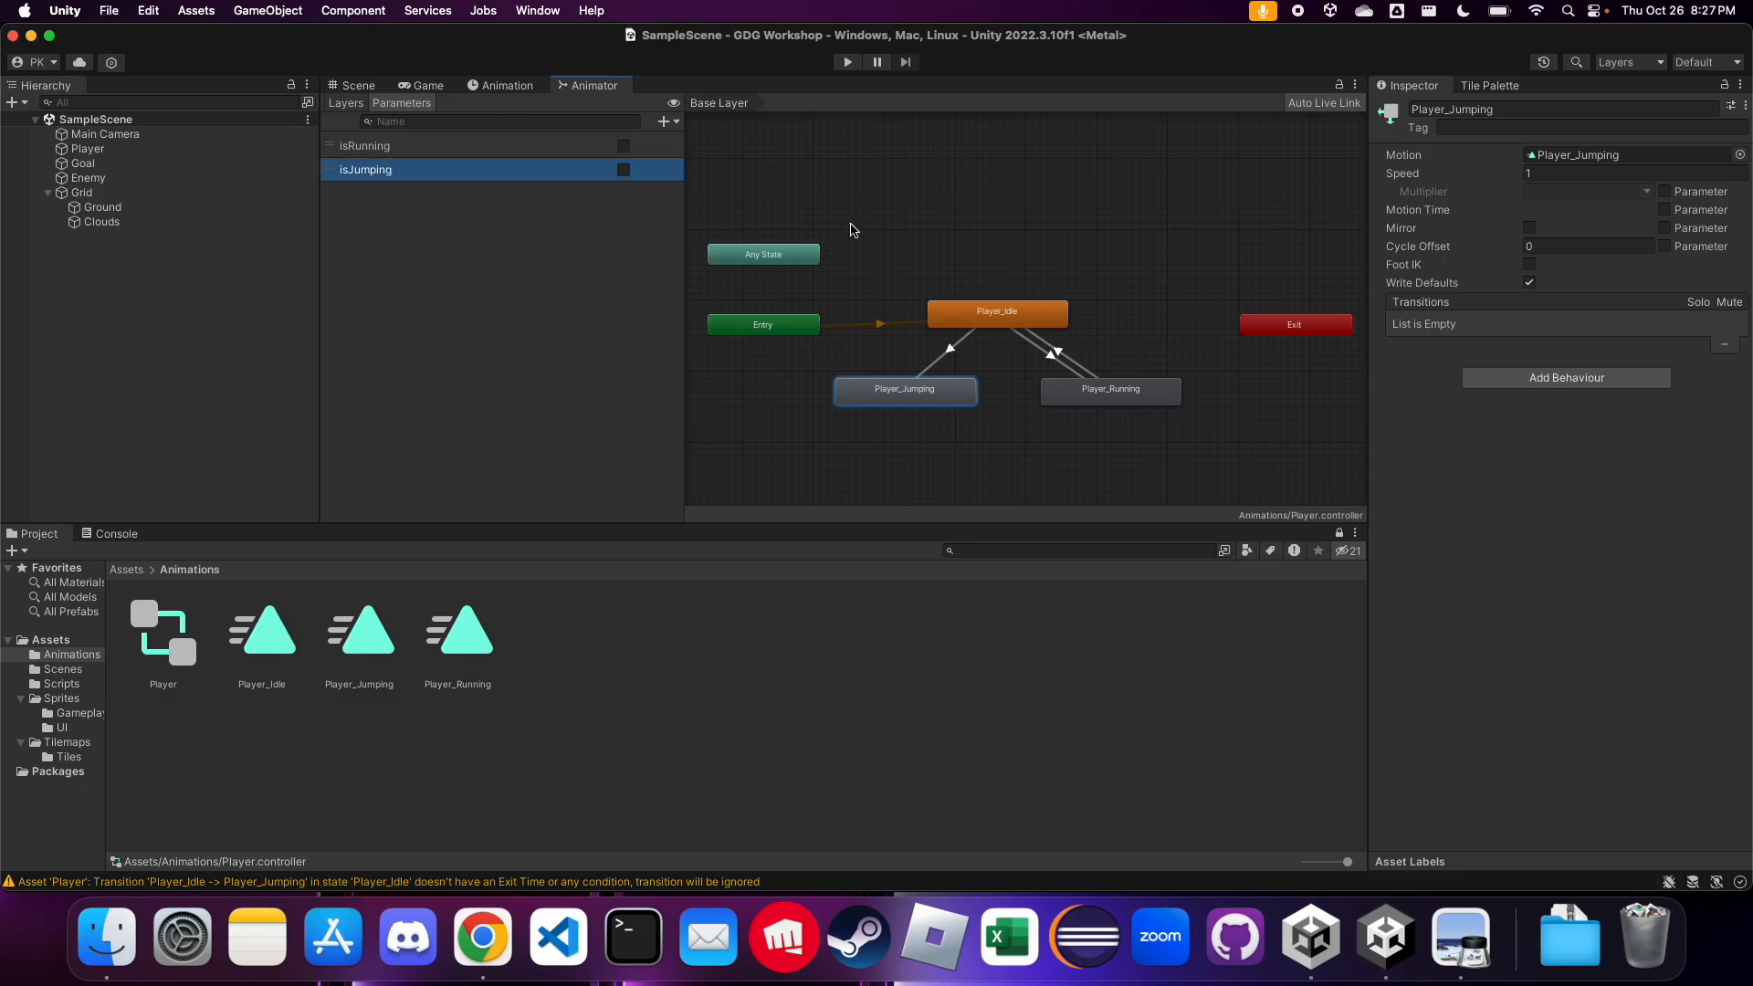
# Add a condition to the Player_Idle to Player_Jumping transition that requires isJumping to be true
pyautogui.click(956, 347)
pyautogui.click(1701, 621)
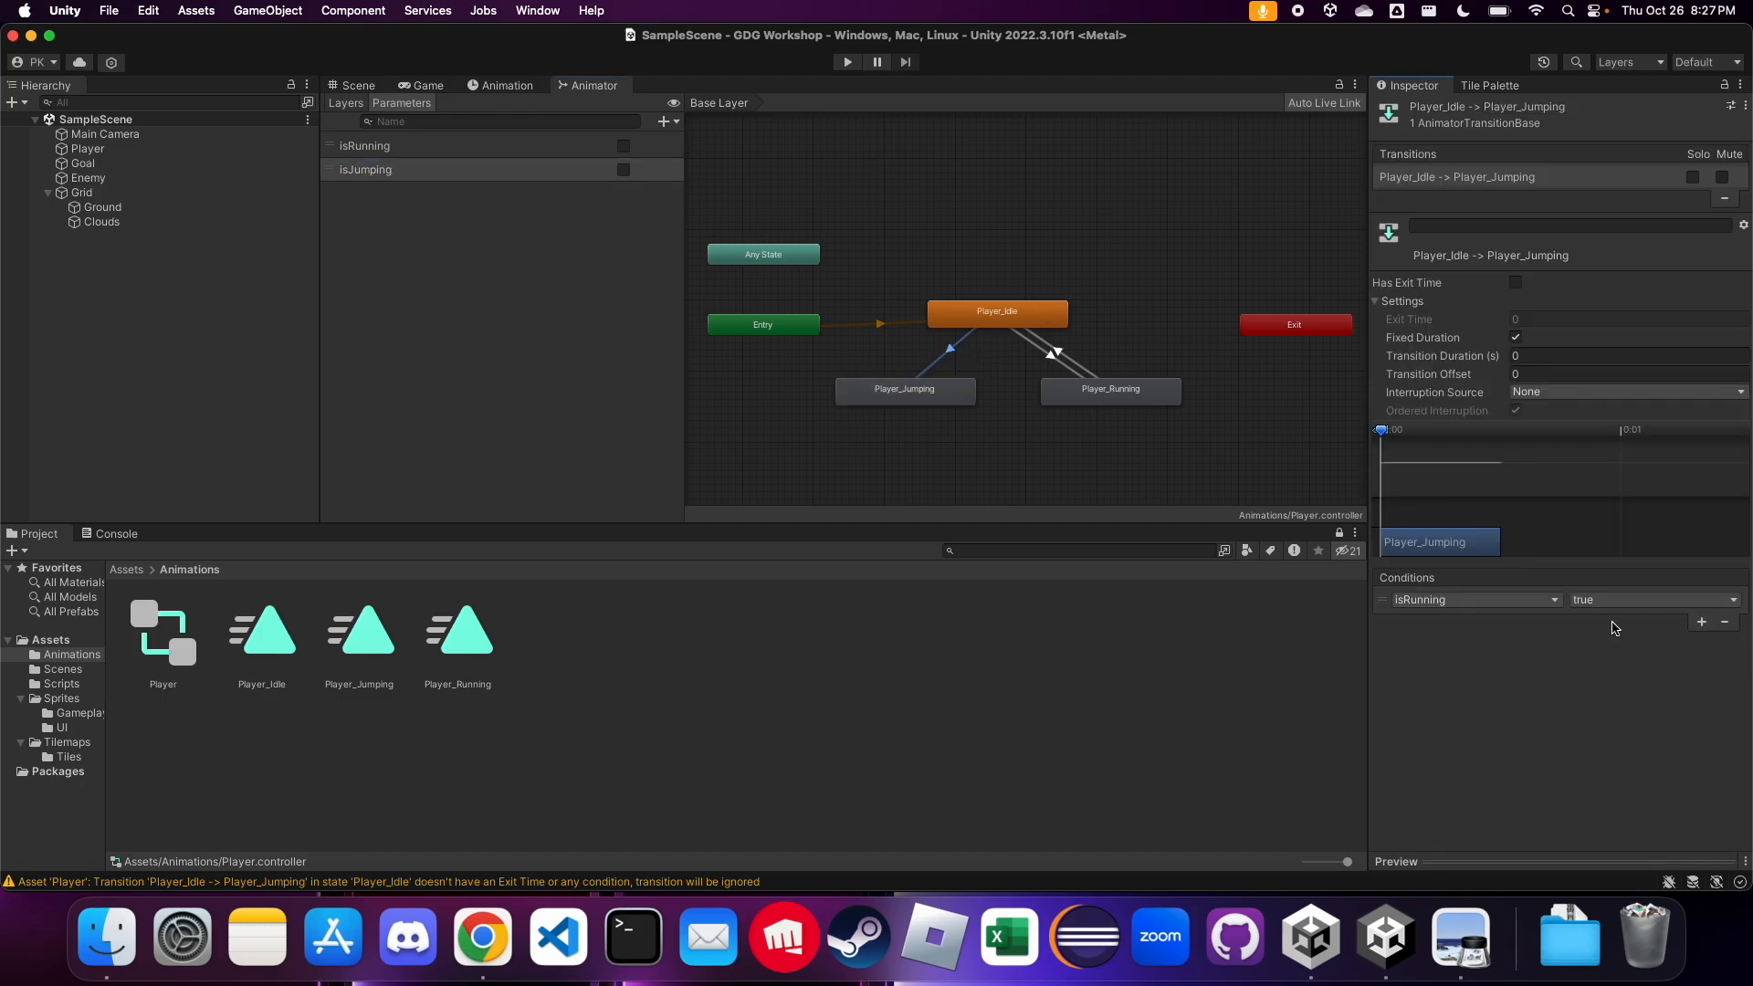
pyautogui.click(1504, 602)
pyautogui.click(1456, 675)
# Make a return transition from the Player_Jumping state to Player_Idle
pyautogui.rightClick(945, 393)
pyautogui.click(920, 393)
pyautogui.rightClick(936, 397)
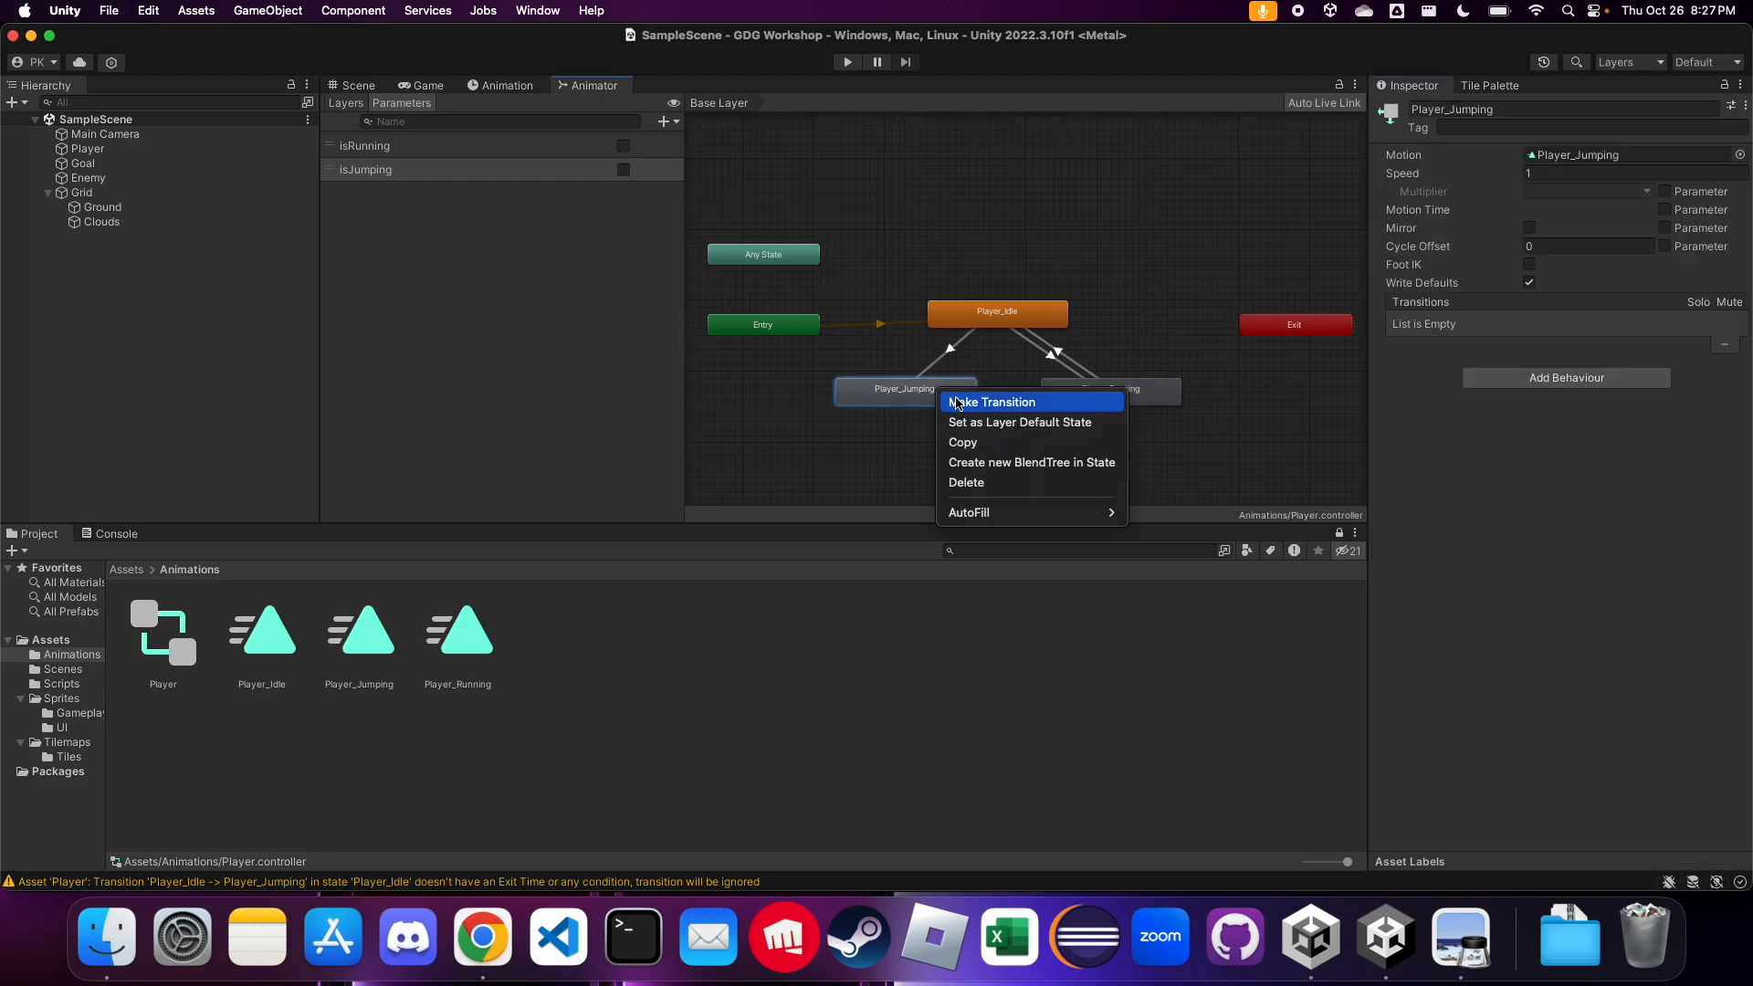
pyautogui.click(950, 402)
pyautogui.click(998, 329)
pyautogui.click(958, 368)
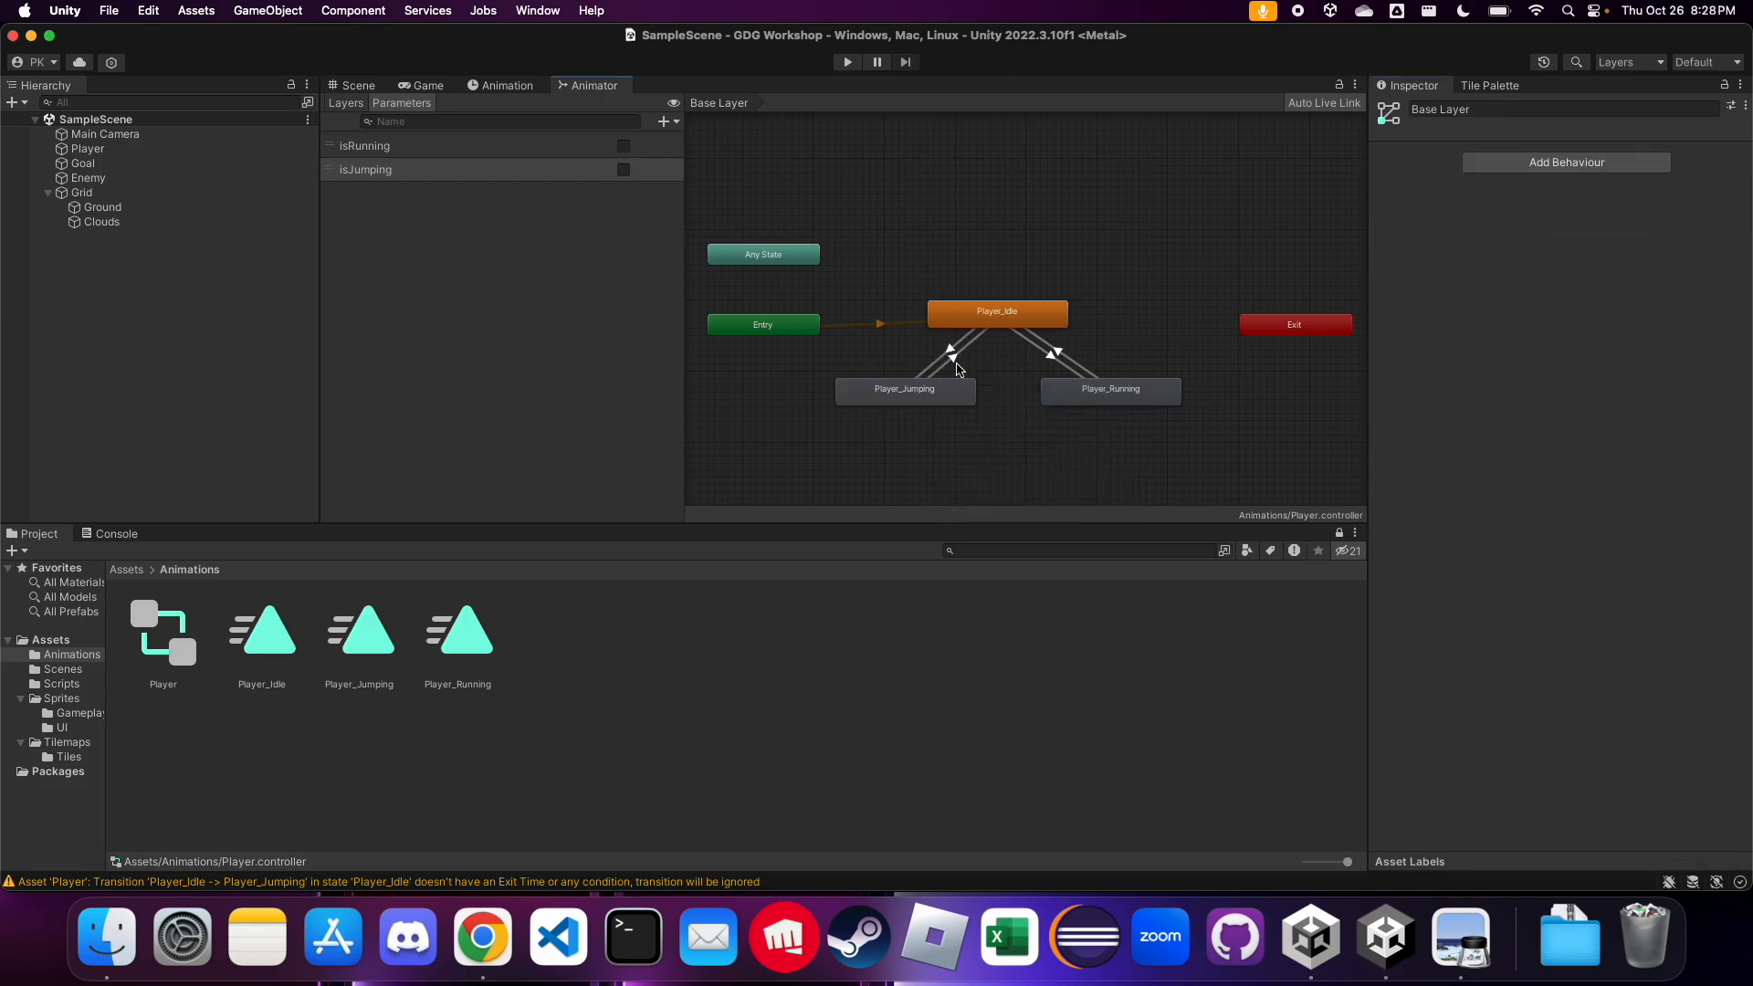
# Disable Has Exit Time on the Player_Jumping to Player_Idle transition and set its transition duration to 0
pyautogui.click(958, 368)
pyautogui.click(1516, 283)
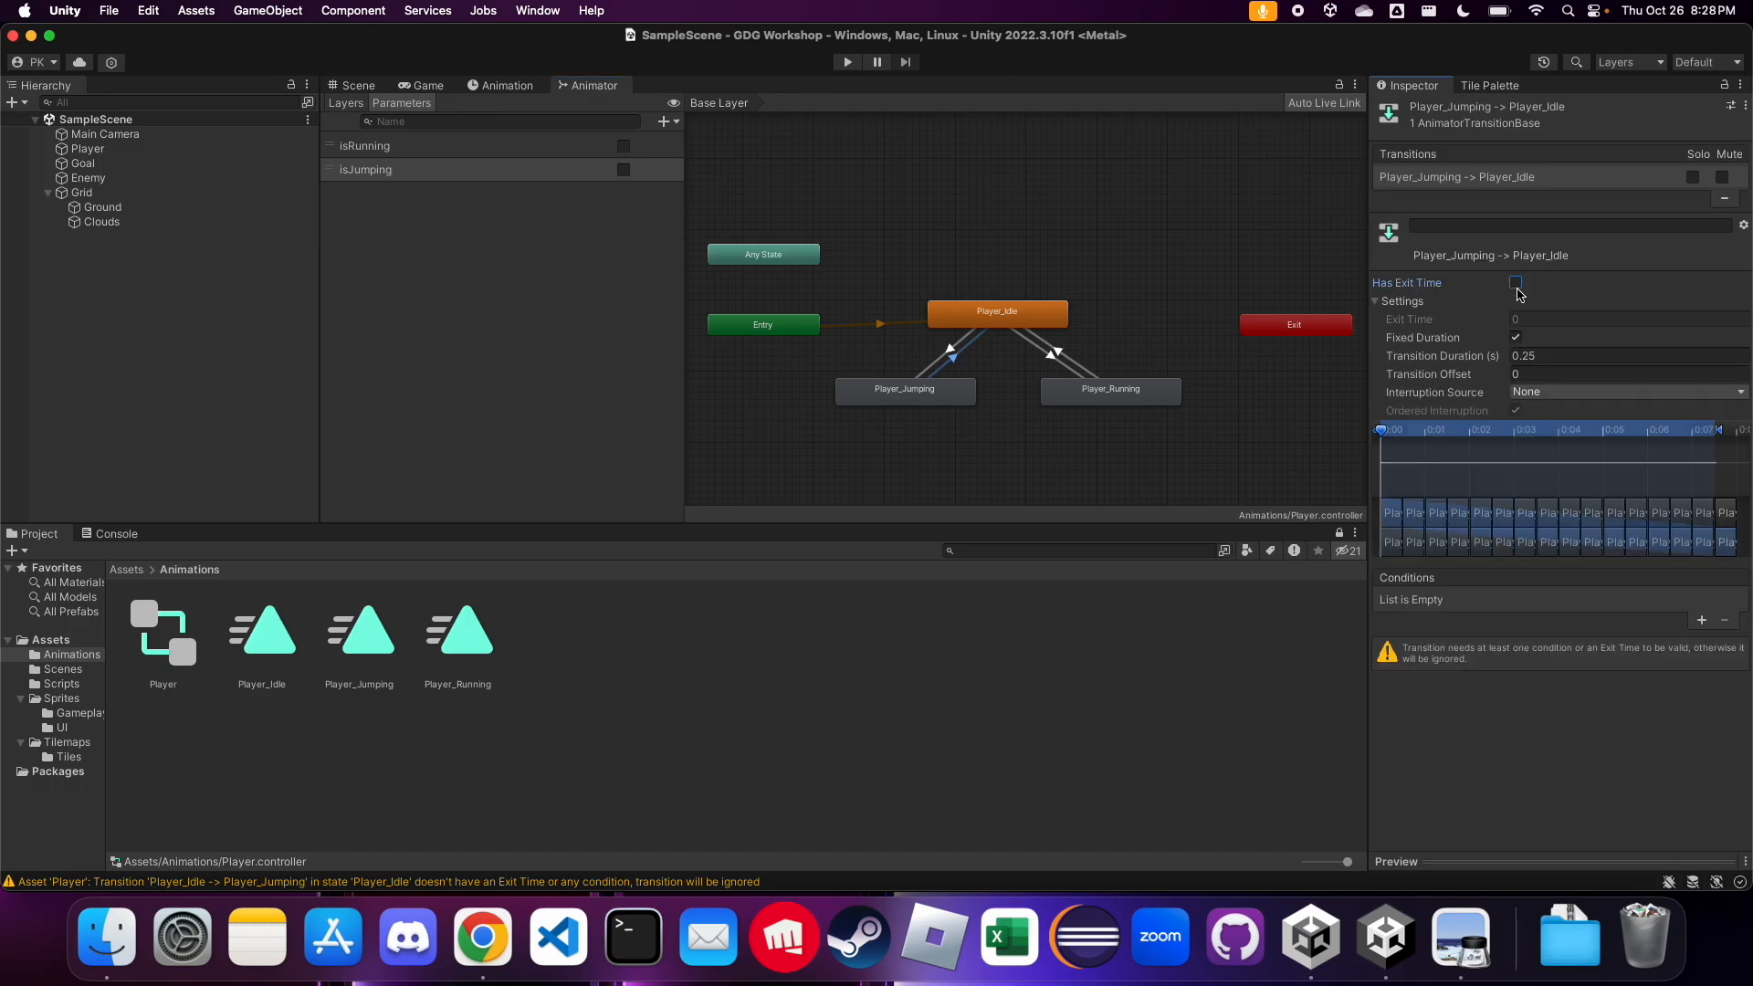
pyautogui.click(1548, 356)
pyautogui.write('0')
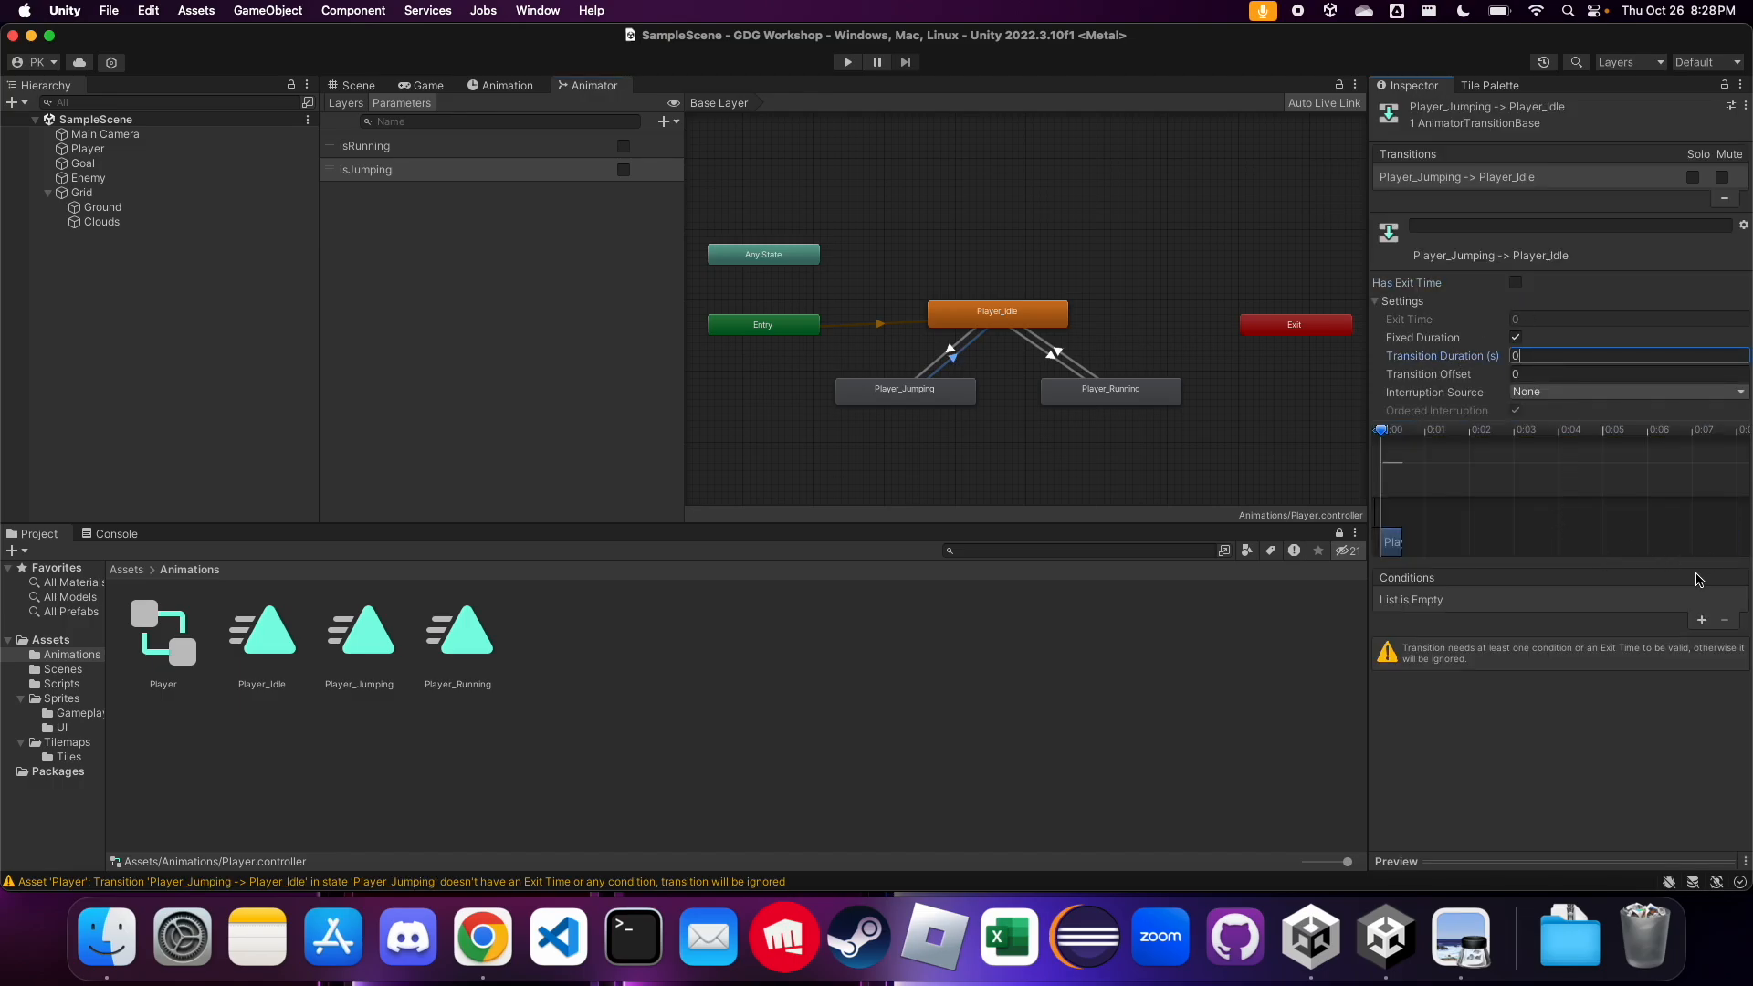
# Add two conditions to the Player_Jumping to Player_Idle transition: isJumping false and isRunning false
pyautogui.click(1703, 622)
pyautogui.click(1552, 600)
pyautogui.click(1516, 673)
pyautogui.click(1598, 603)
pyautogui.click(1587, 627)
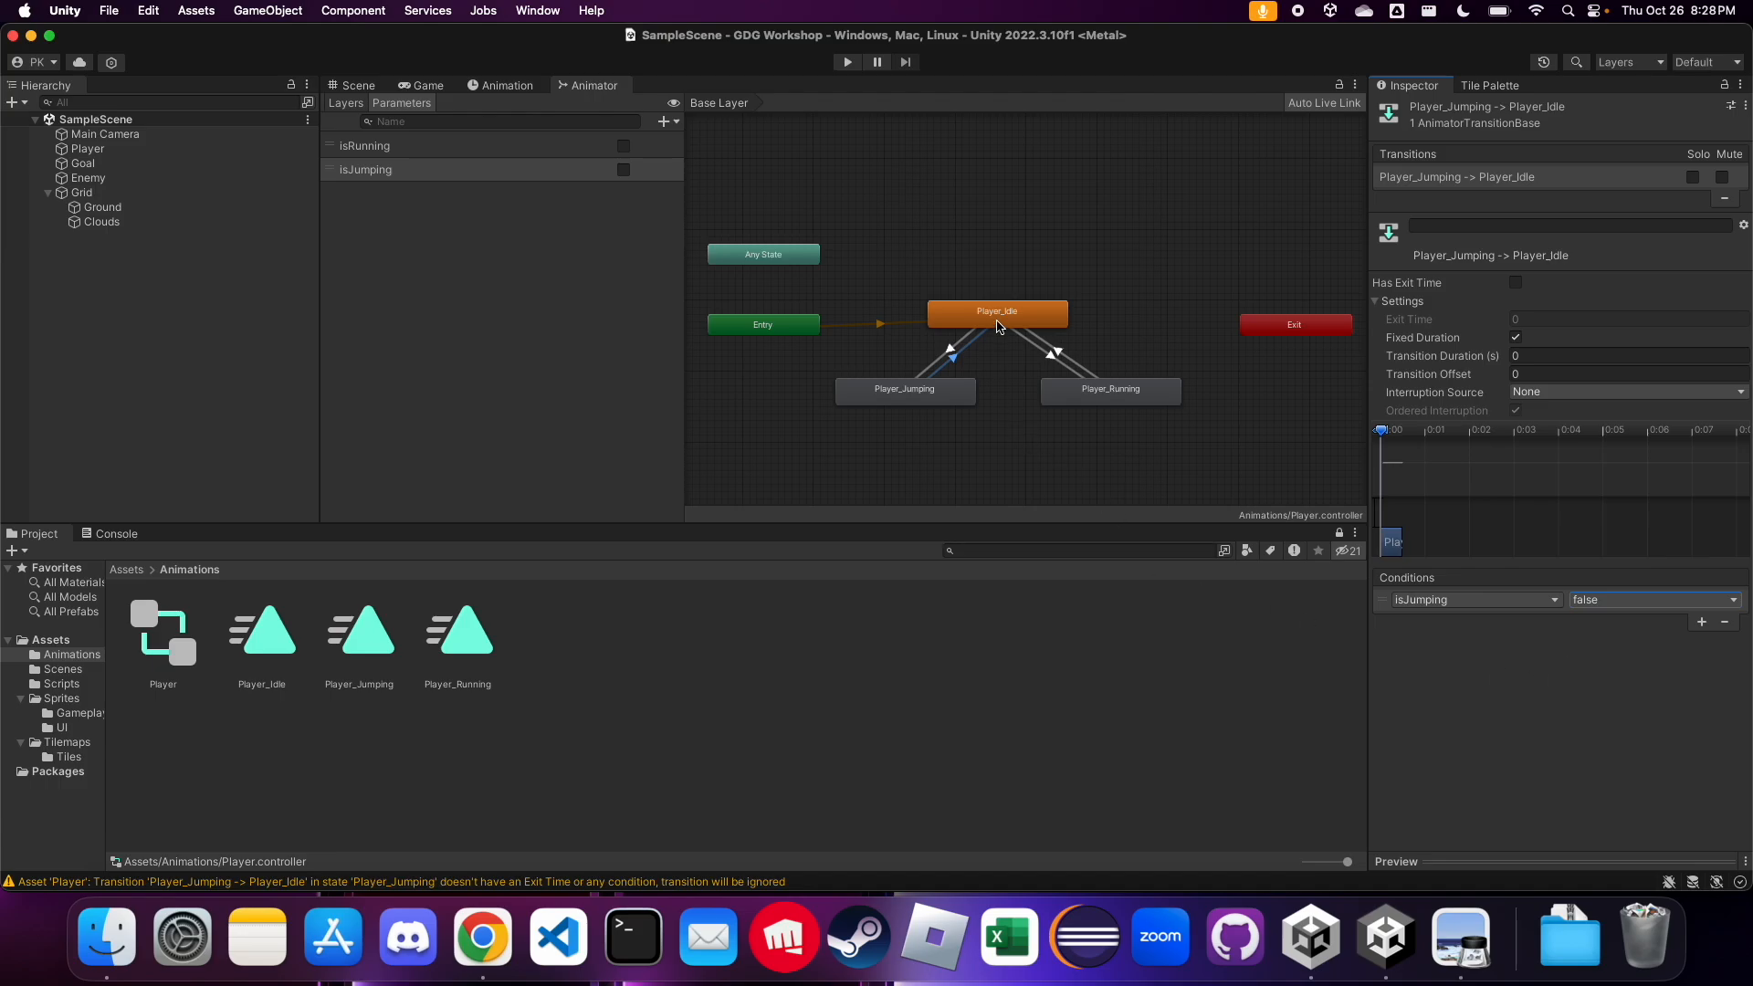
pyautogui.click(1482, 687)
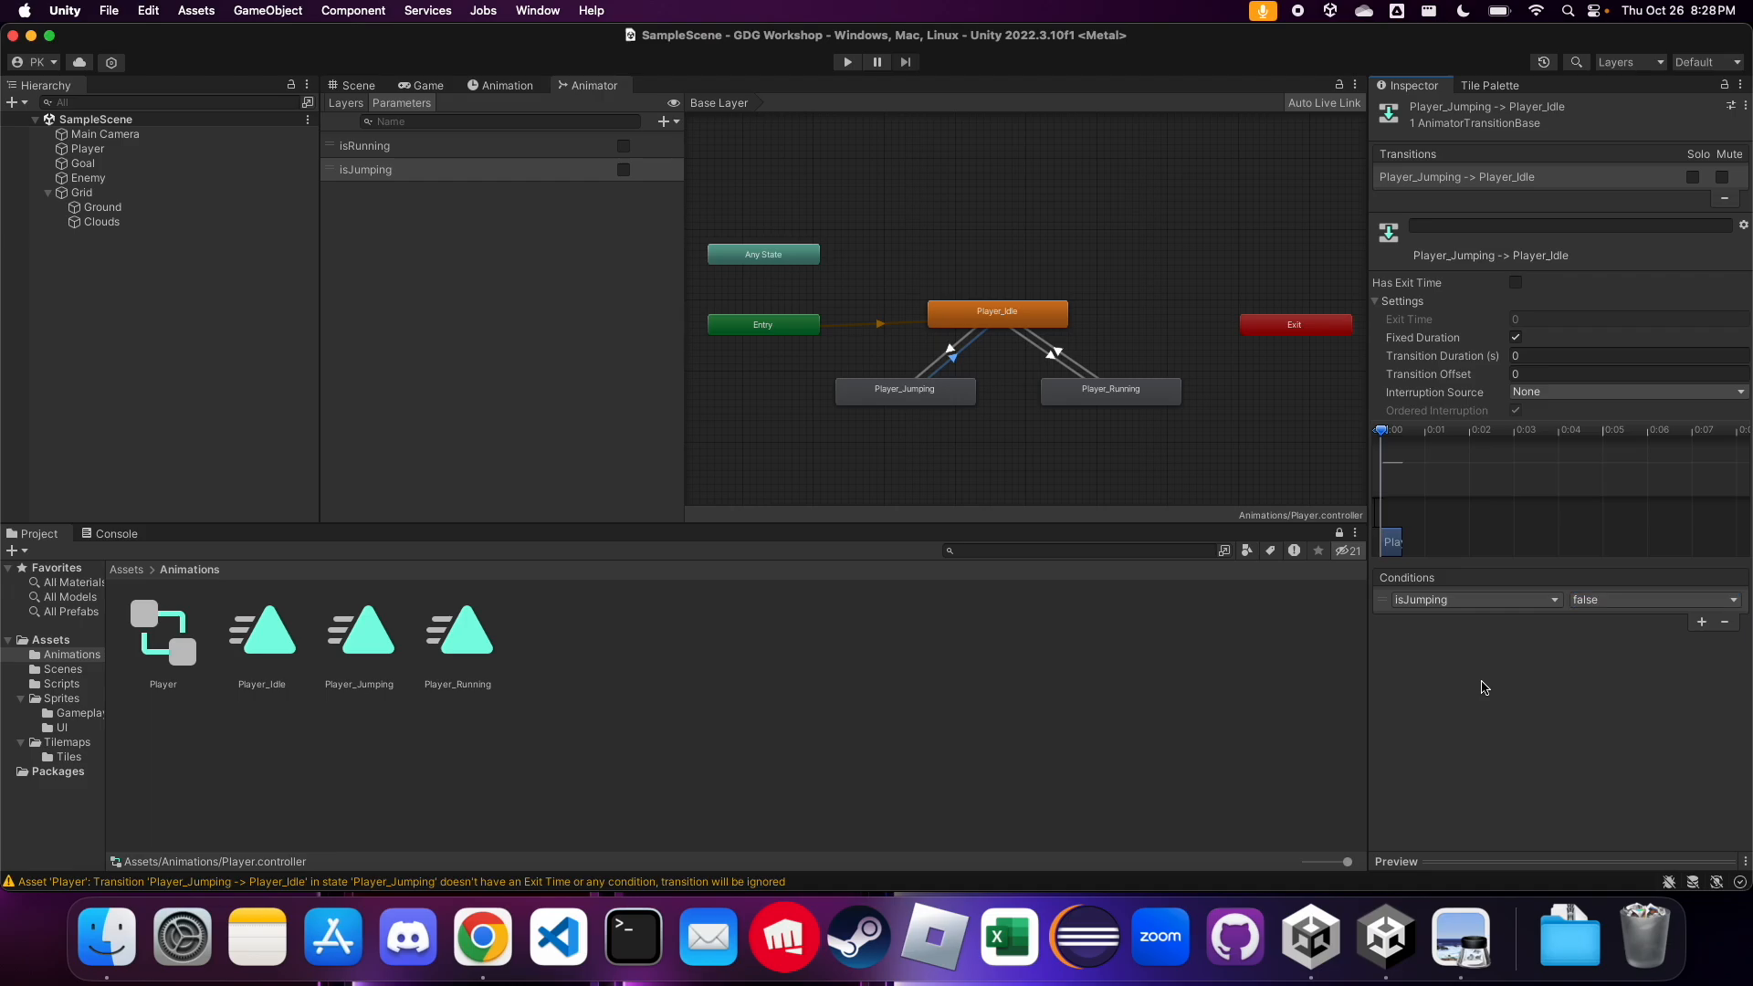
pyautogui.click(1702, 622)
pyautogui.click(1600, 621)
pyautogui.click(1600, 648)
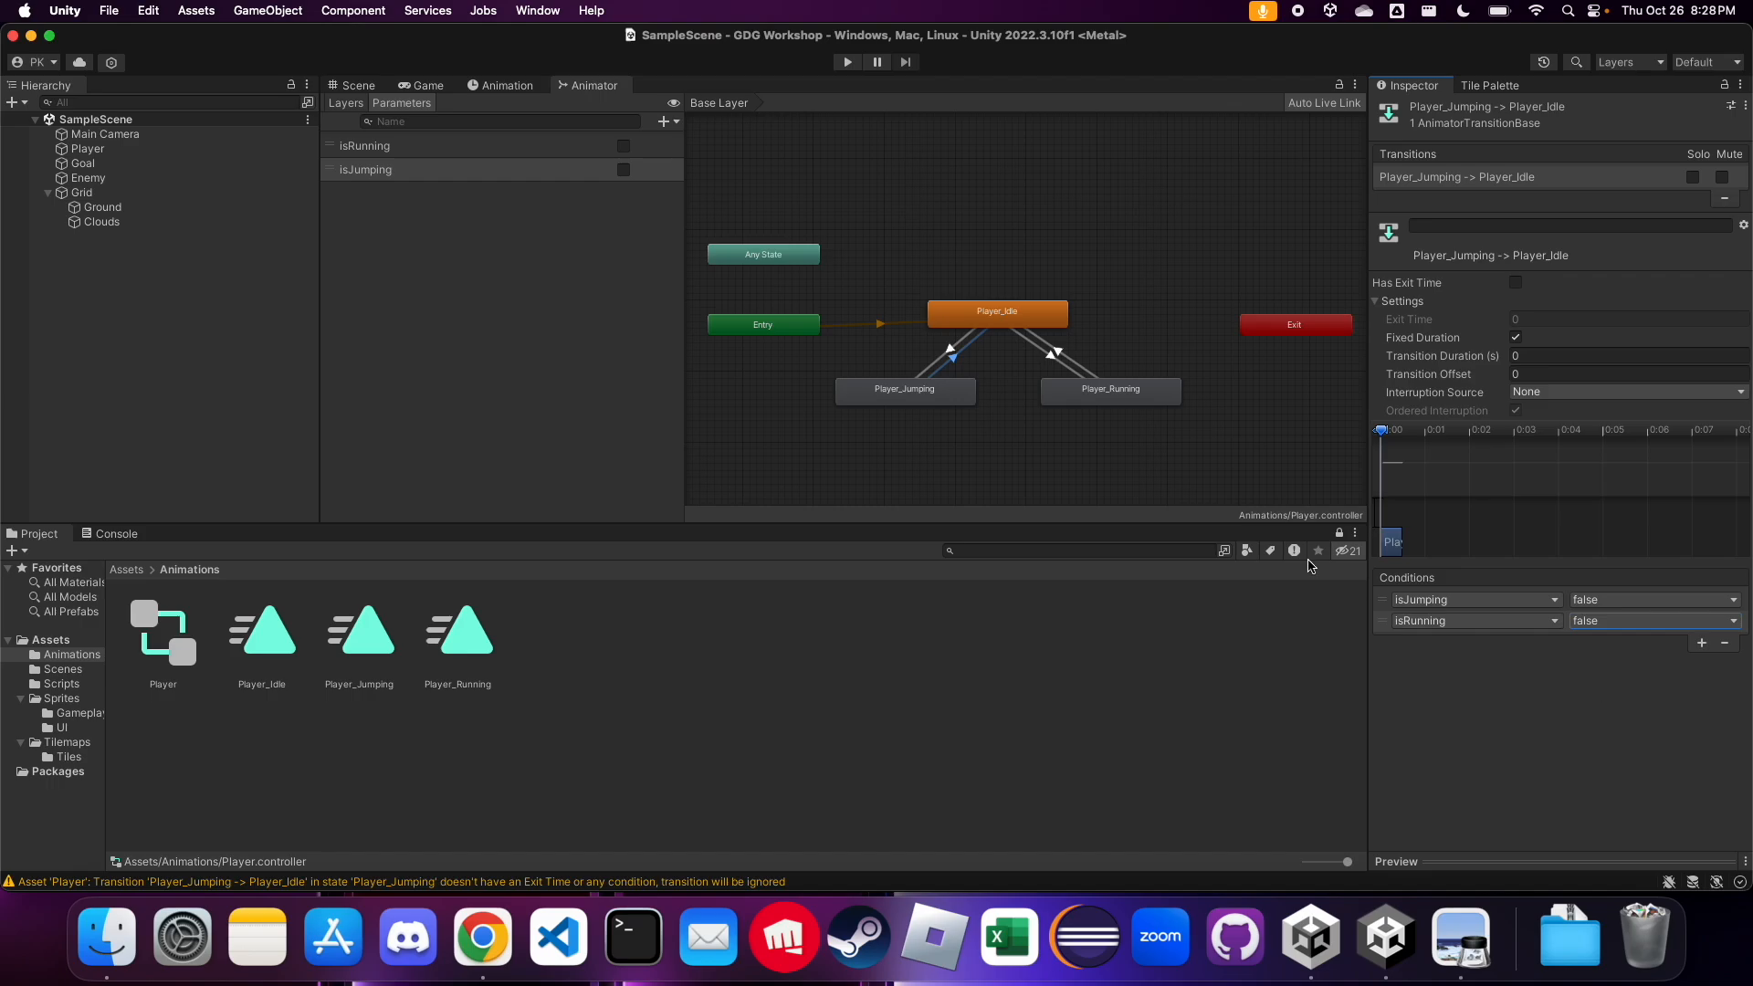
# Make a transition from the Player_Jumping state to Player_Running
pyautogui.click(925, 391)
pyautogui.rightClick(943, 393)
pyautogui.click(980, 401)
pyautogui.click(1075, 393)
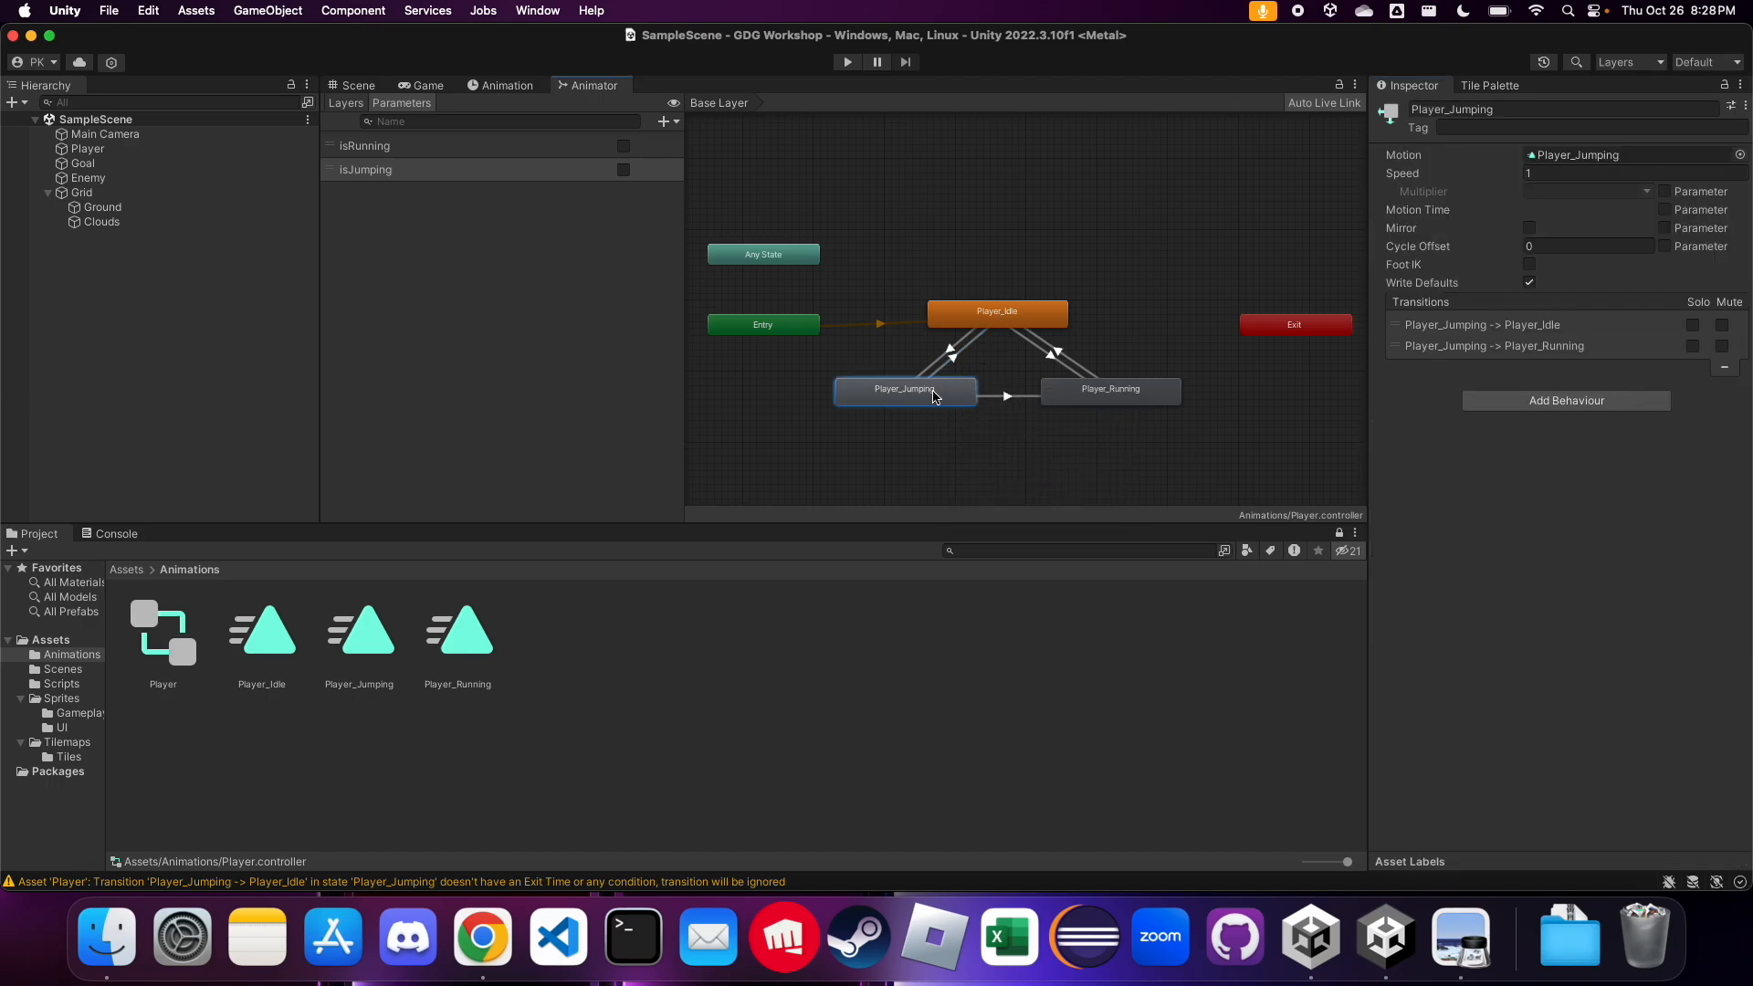
pyautogui.click(1070, 398)
# Disable Has Exit Time on the Player_Jumping to Player_Running transition and set its transition duration to 0
pyautogui.click(1008, 398)
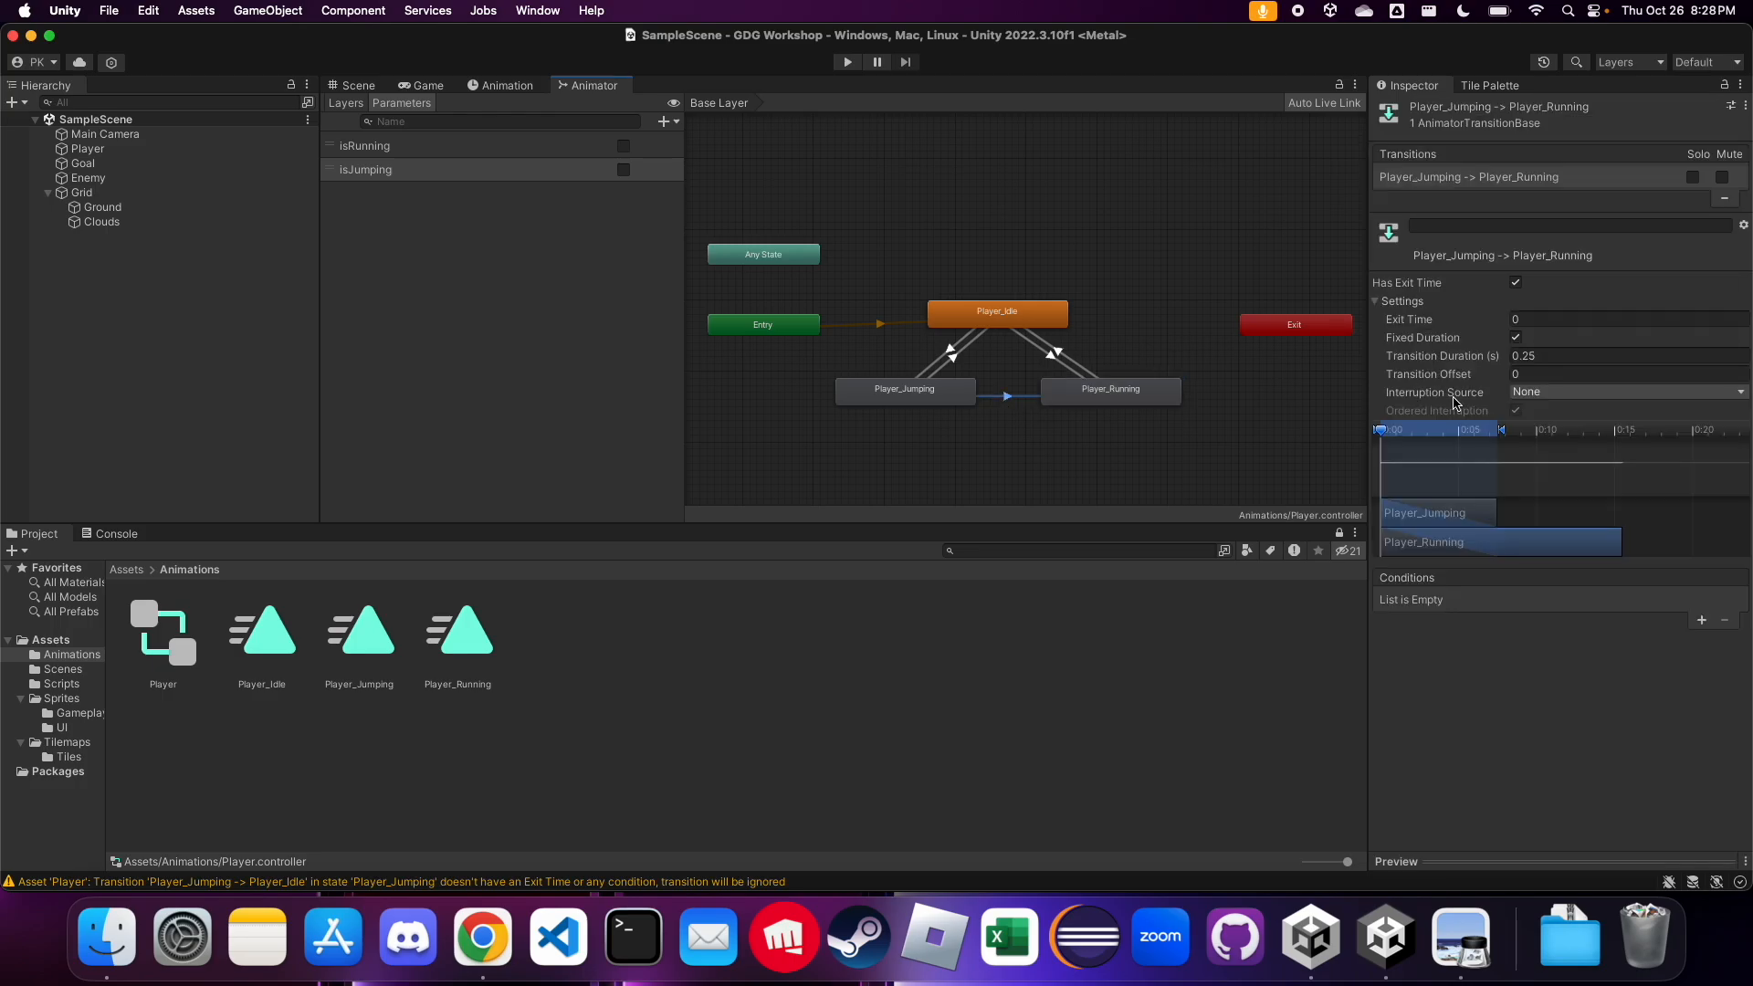
pyautogui.click(1516, 282)
pyautogui.click(1480, 354)
pyautogui.write('0')
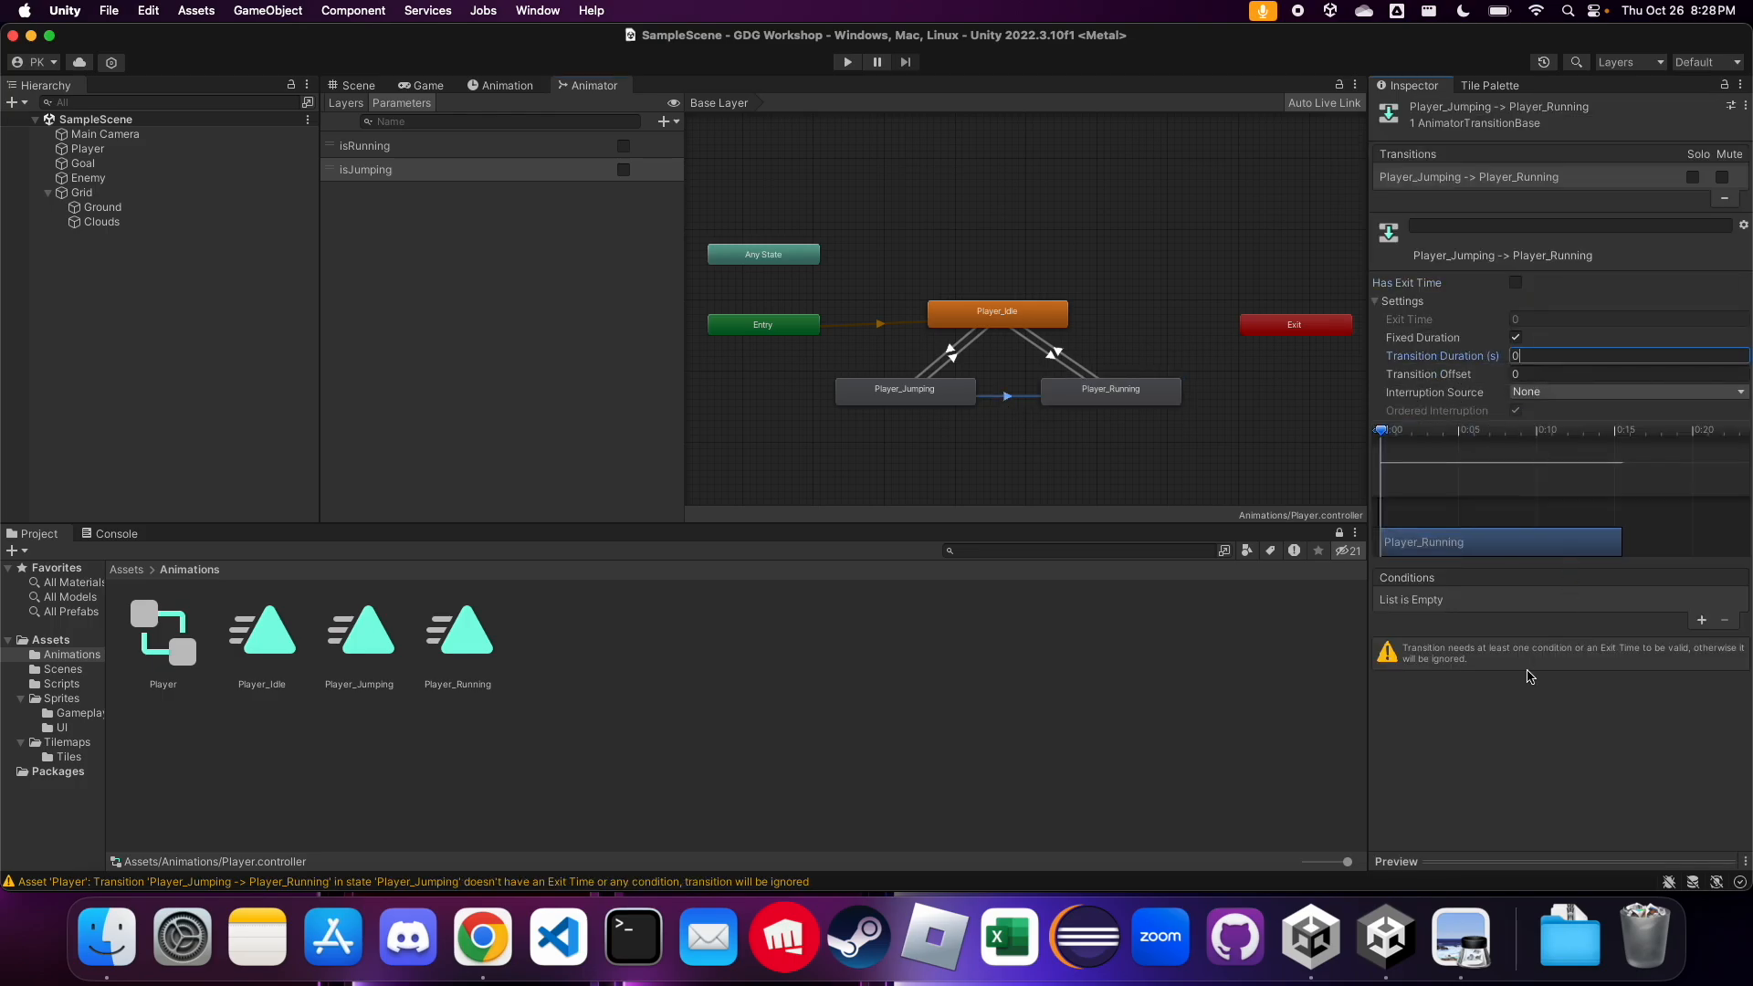
# Add two conditions to the Player_Jumping to Player_Running transition: isJumping false and isRunning true
pyautogui.click(1703, 621)
pyautogui.click(1500, 604)
pyautogui.click(1516, 657)
pyautogui.click(1635, 600)
pyautogui.click(1625, 621)
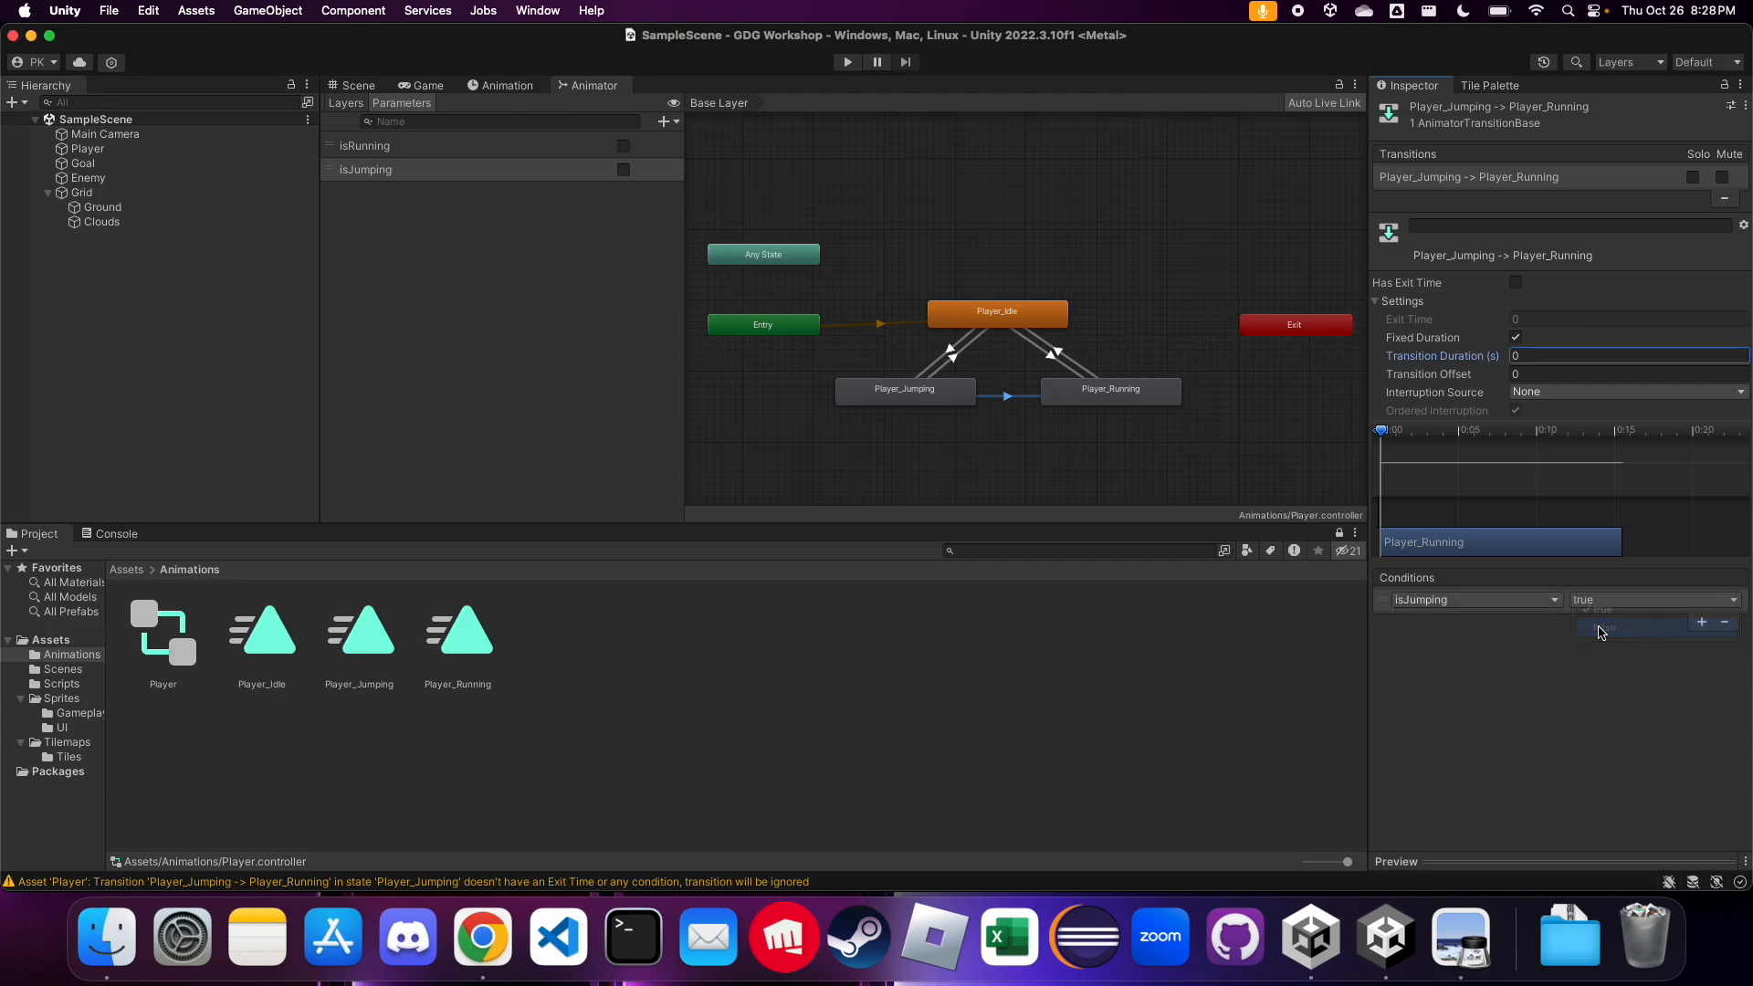
pyautogui.click(1702, 622)
pyautogui.click(1516, 621)
pyautogui.click(1600, 621)
pyautogui.click(1610, 637)
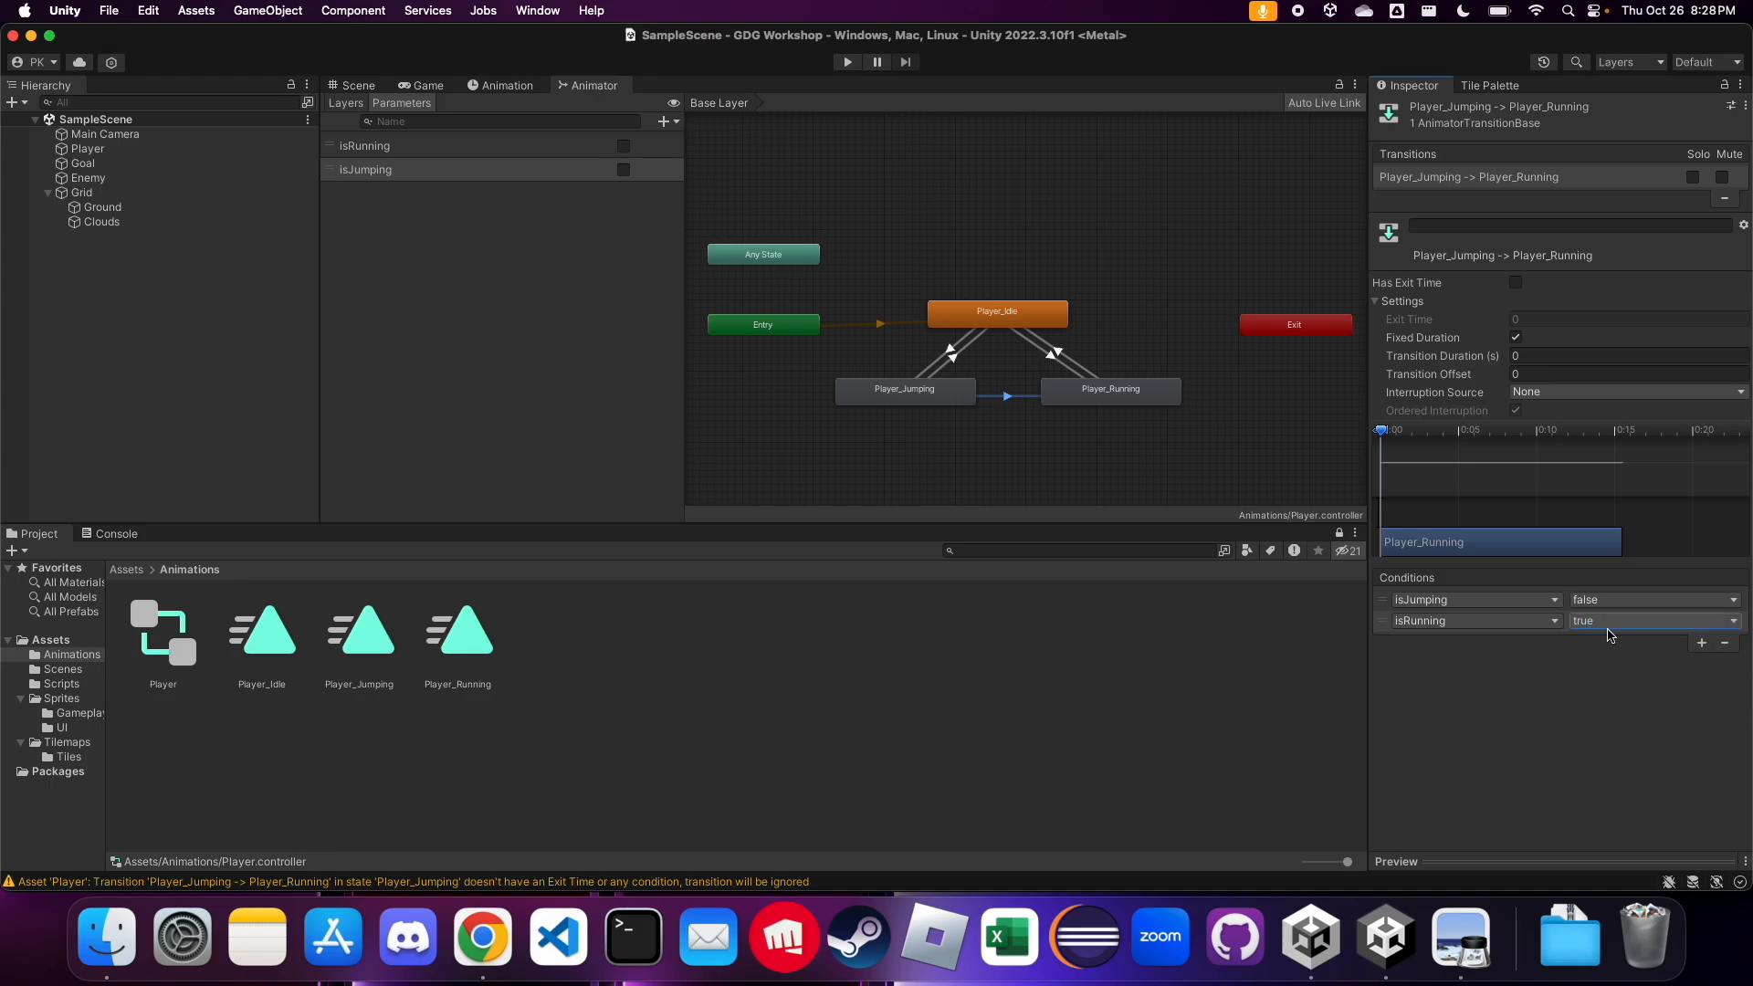
# Make a return transition from the Player_Running state to Player_Jumping
pyautogui.click(1072, 408)
pyautogui.rightClick(1089, 400)
pyautogui.click(1141, 403)
pyautogui.click(949, 394)
# Disable Has Exit Time on the Player_Running to Player_Jumping transition and set its transition duration to 0
pyautogui.click(1014, 392)
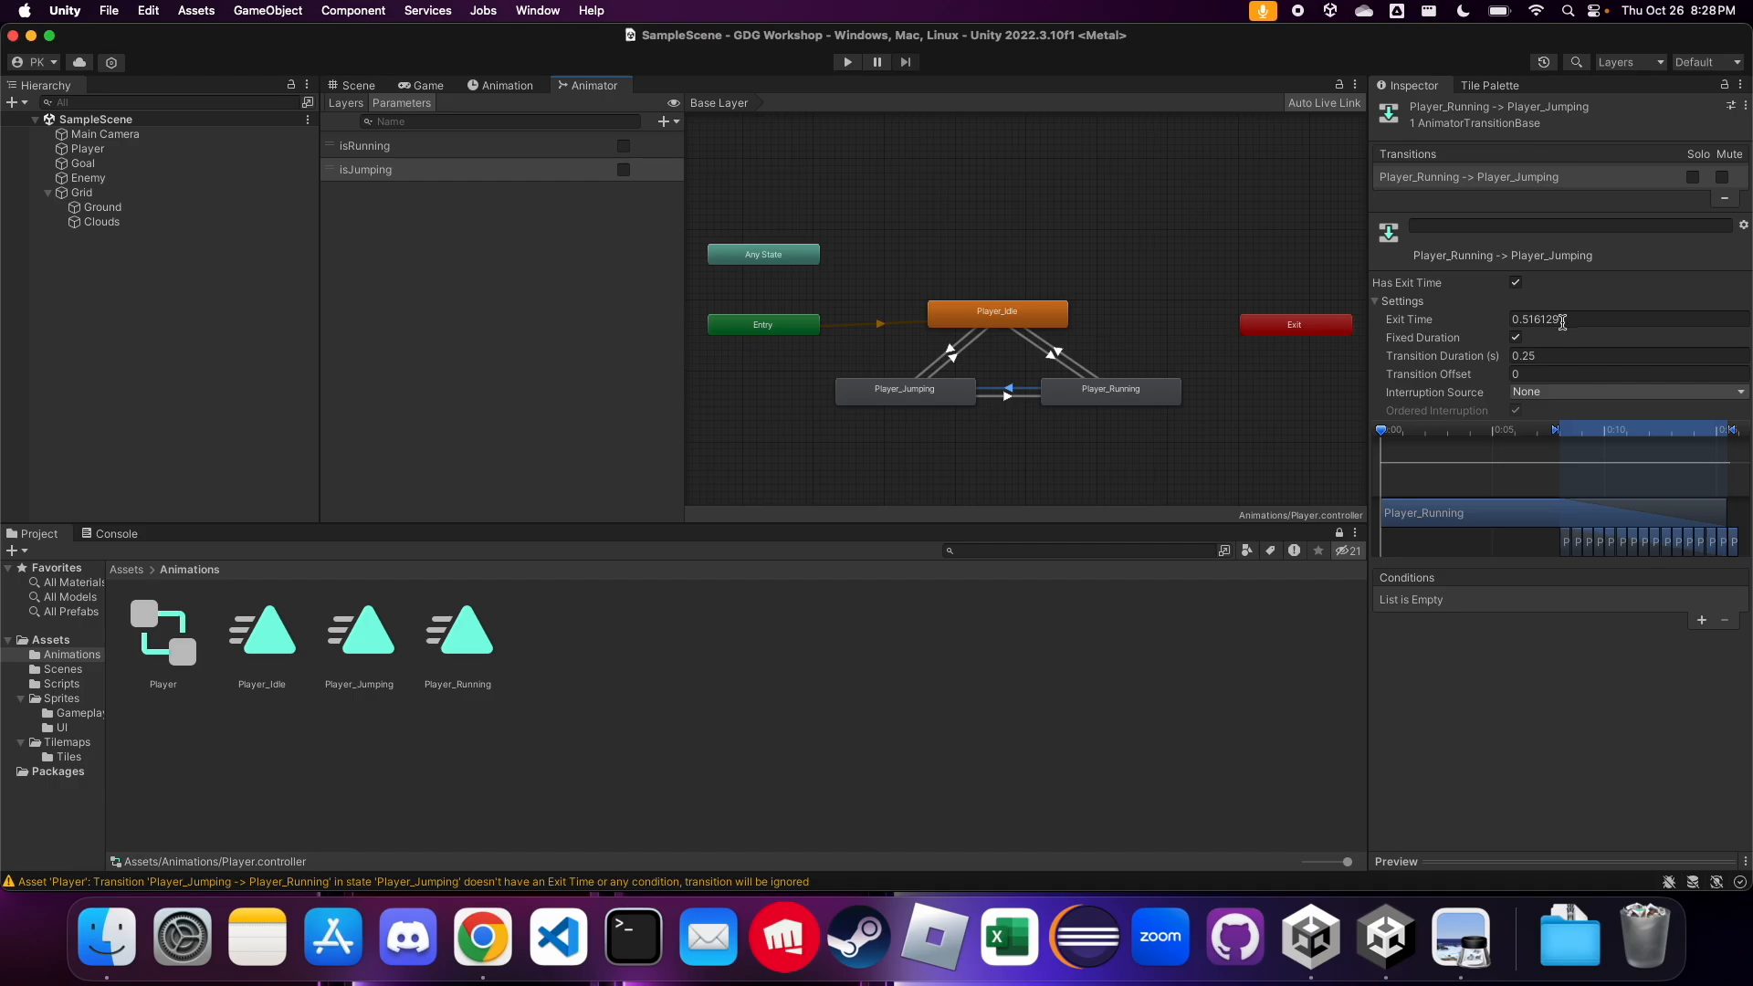
pyautogui.click(1515, 282)
pyautogui.click(1558, 356)
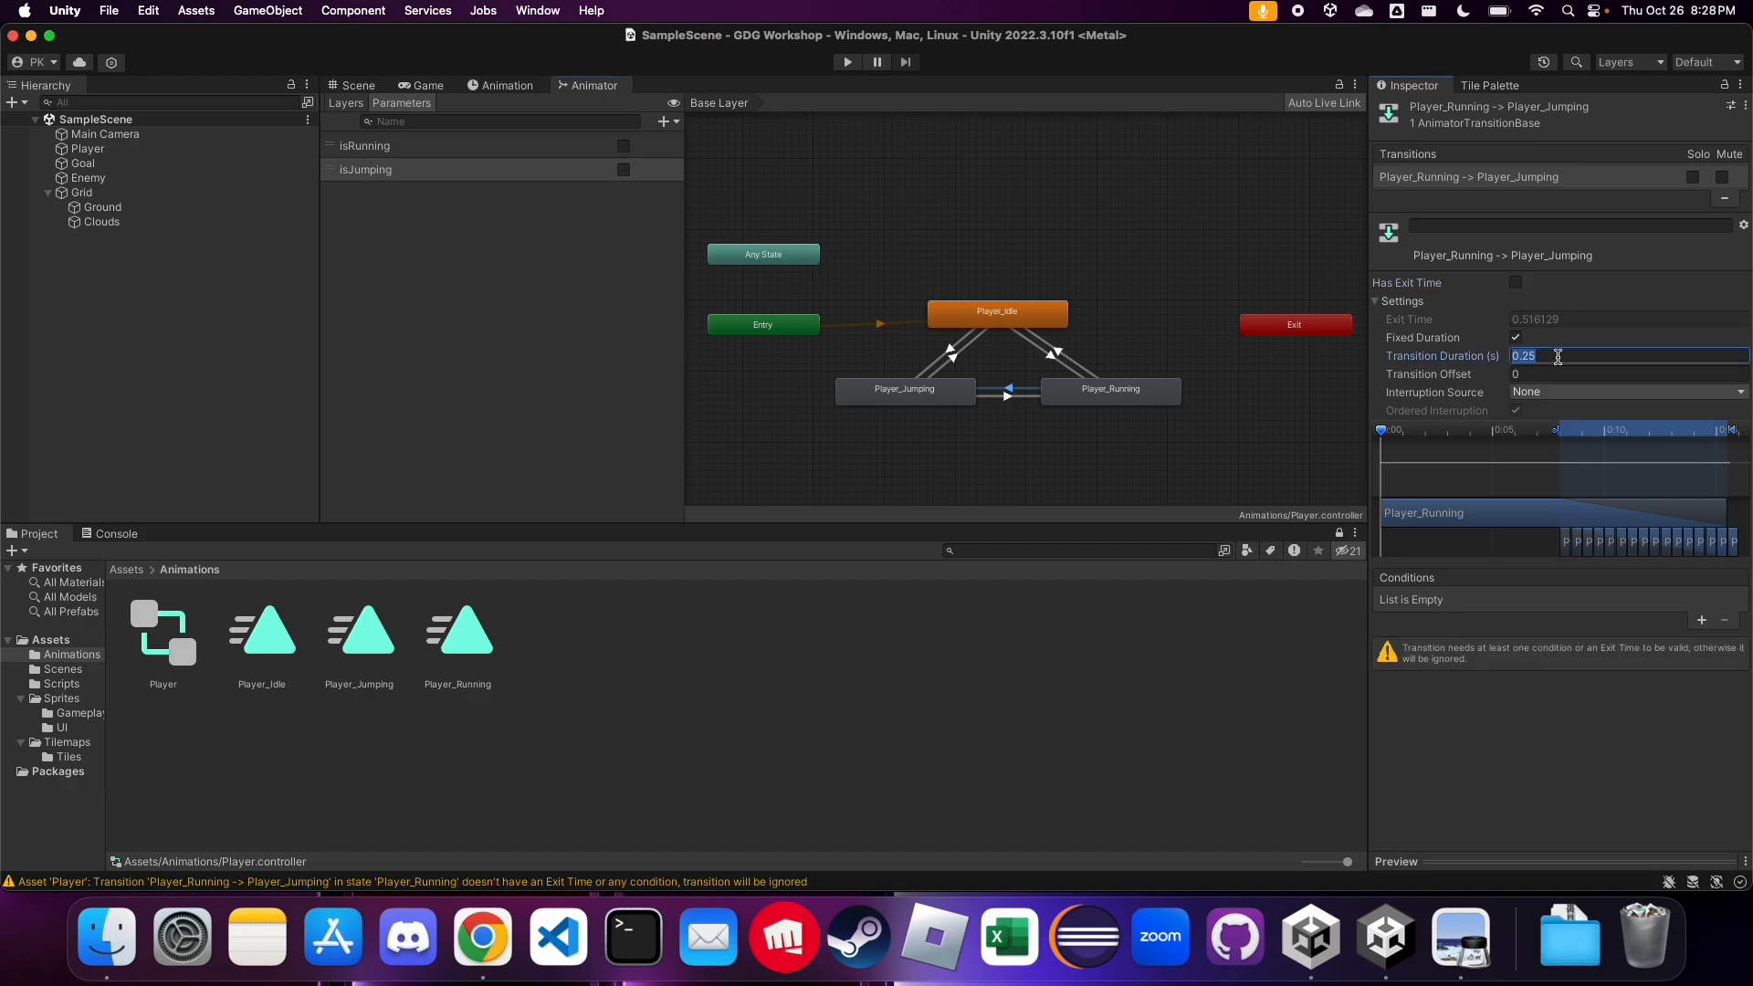
pyautogui.write('0')
pyautogui.press('Return')
# Add two conditions to the Player_Running to Player_Jumping transition: isRunning true and isJumping true
pyautogui.click(1701, 621)
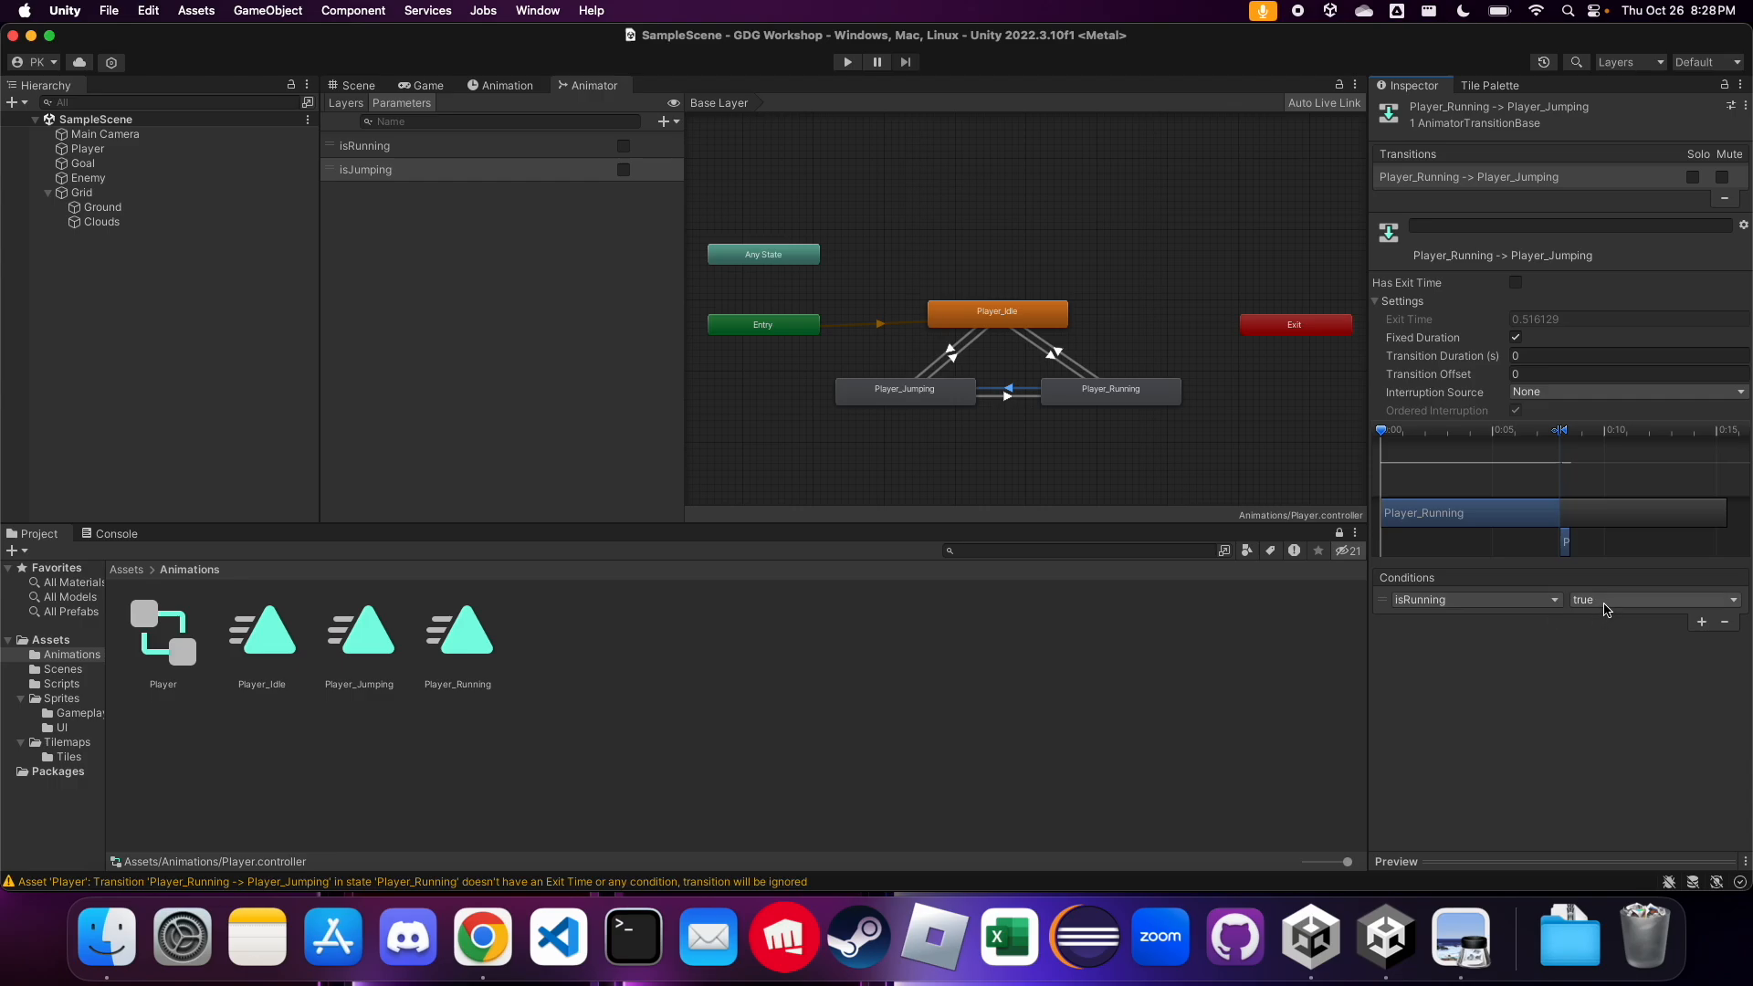
pyautogui.click(1702, 621)
pyautogui.click(1552, 621)
pyautogui.click(1483, 697)
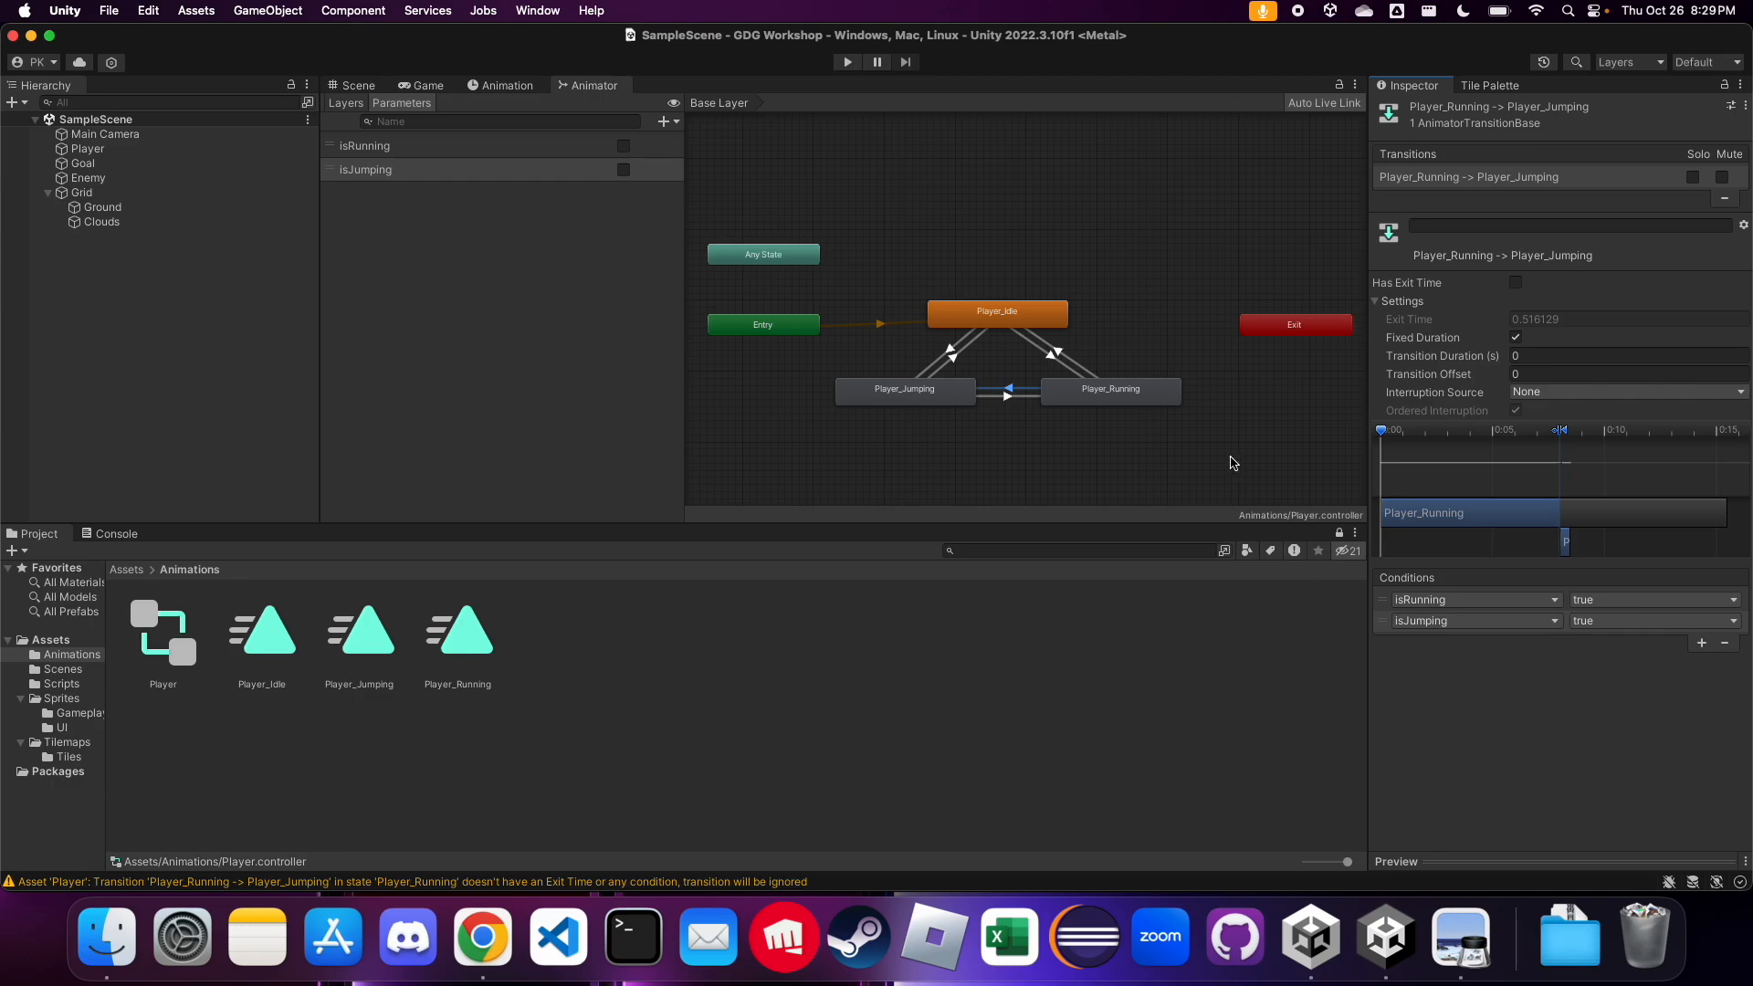
pyautogui.click(1180, 335)
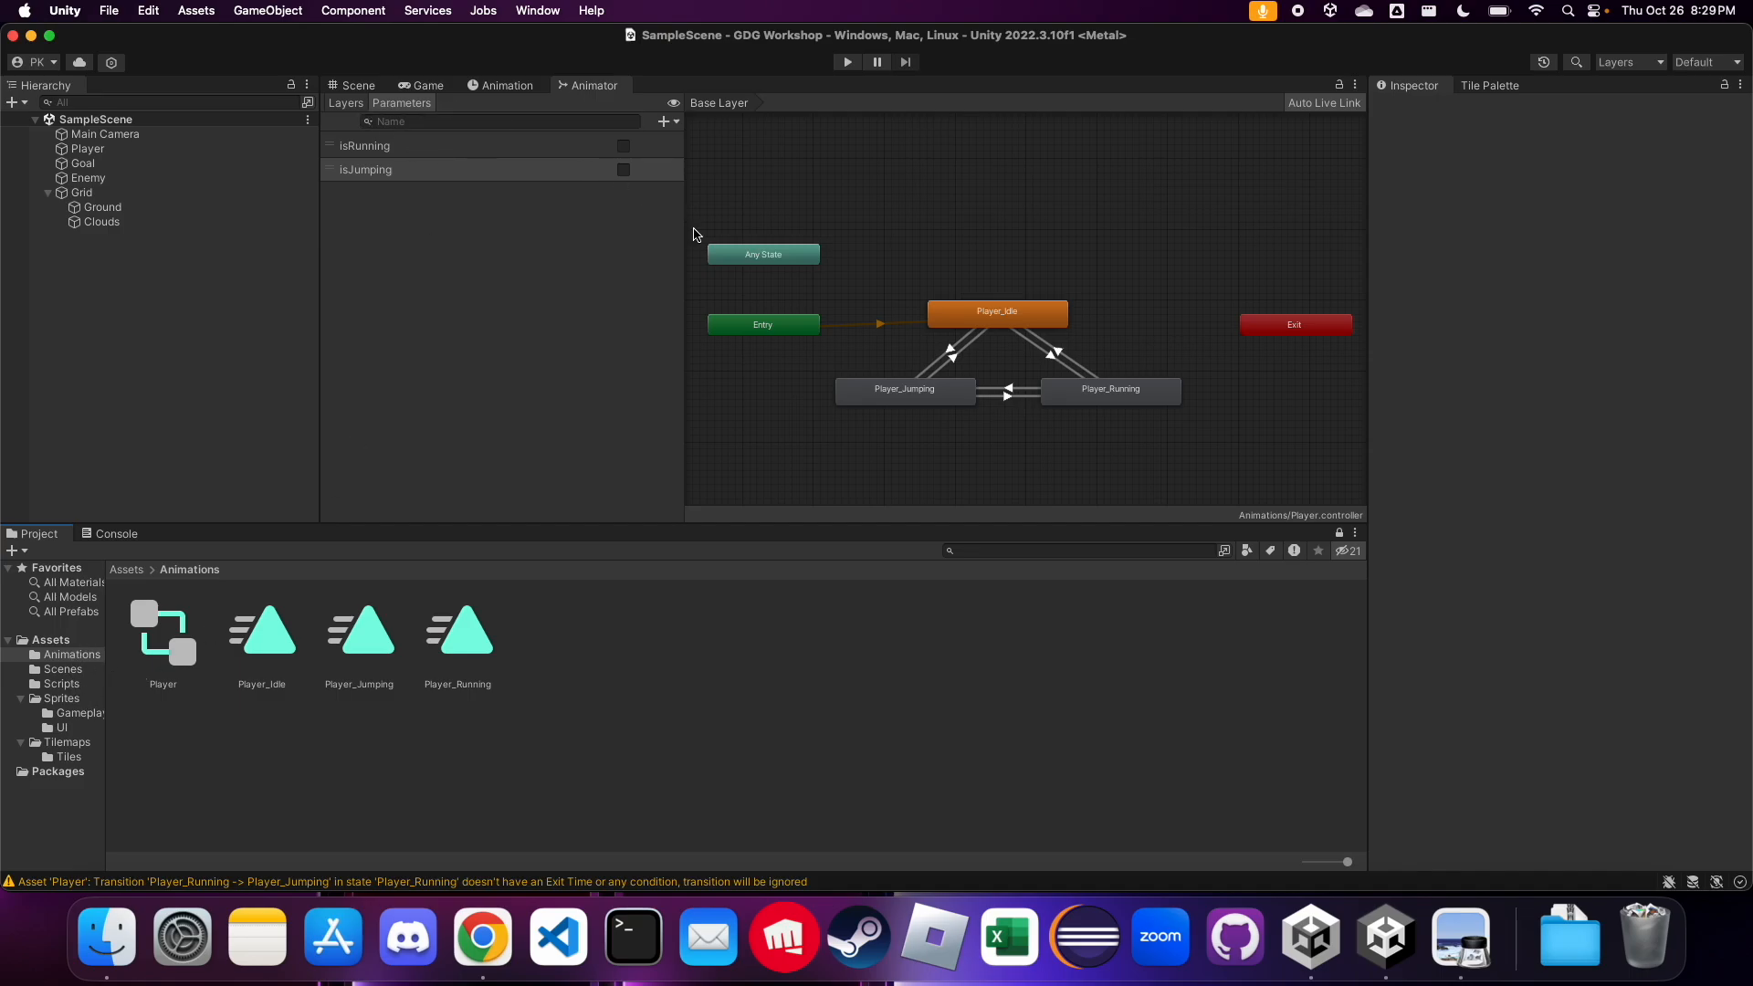
# Play-test the scene by moving the player back and forth and jumping, and stop play mode
pyautogui.click(524, 153)
pyautogui.click(501, 175)
pyautogui.click(353, 86)
pyautogui.click(847, 62)
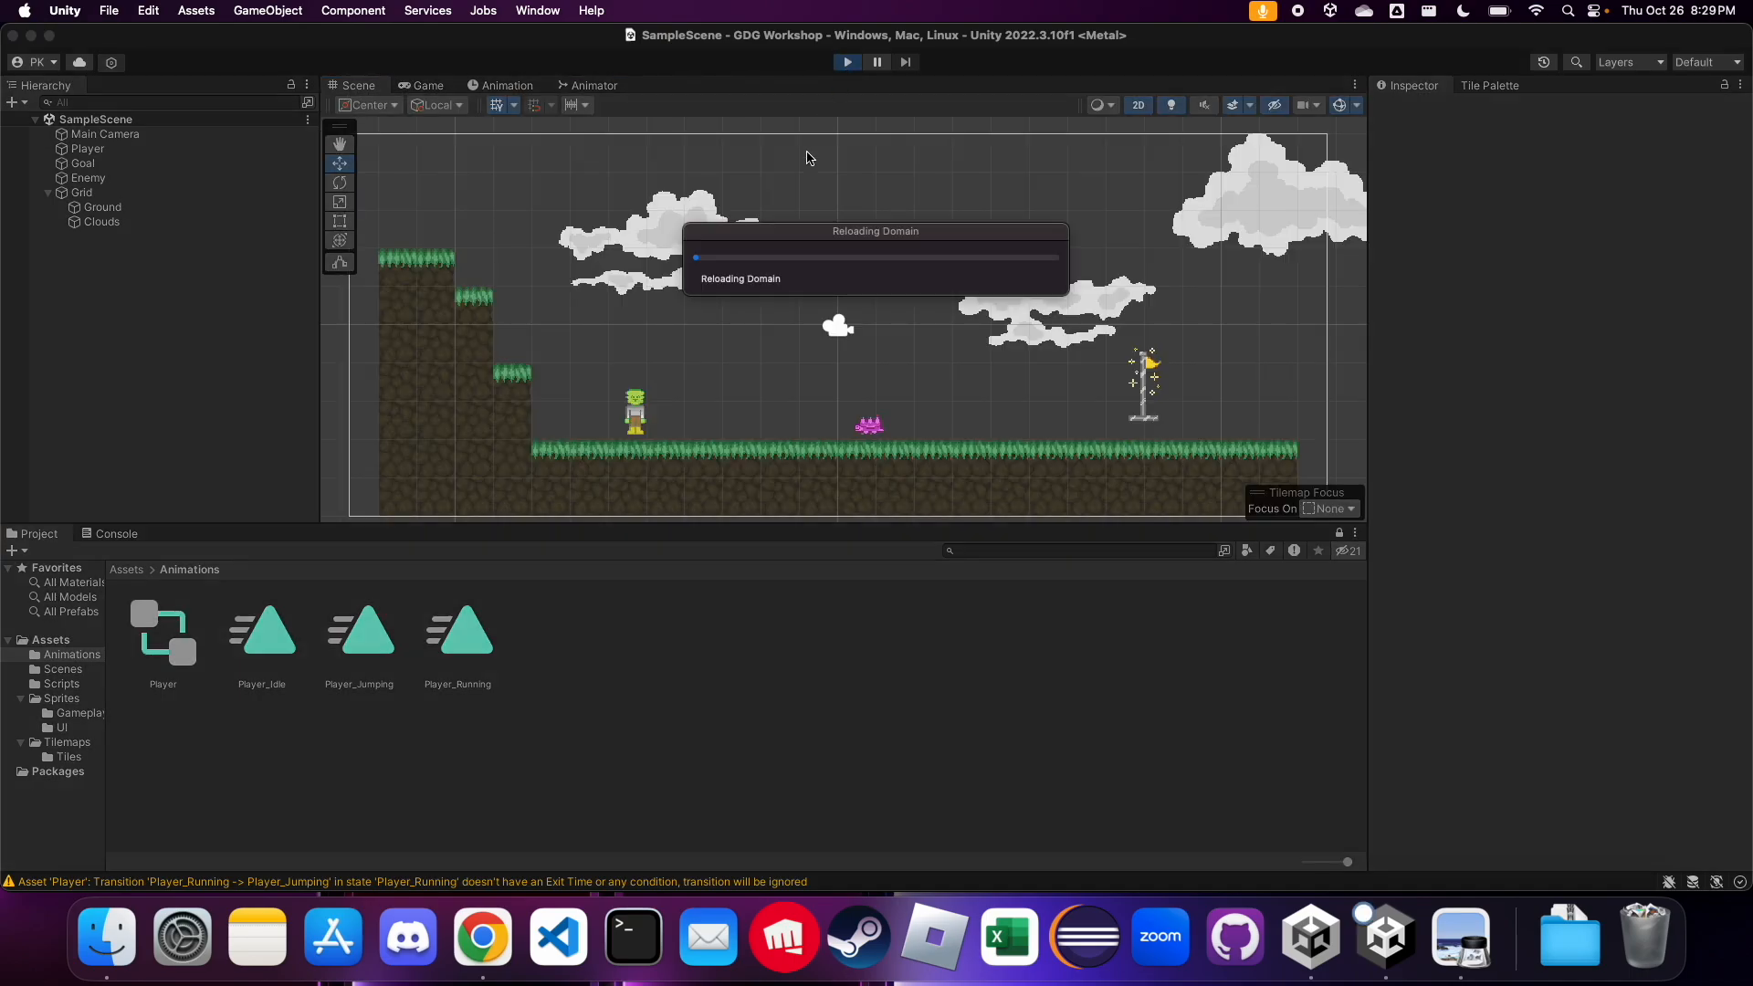
pyautogui.press('d')
pyautogui.press('space')
pyautogui.press('a')
pyautogui.press('d')
pyautogui.press('space')
pyautogui.press('a')
pyautogui.press('d')
pyautogui.press('a')
pyautogui.press('space')
pyautogui.press('d')
pyautogui.press('a')
pyautogui.press('space')
pyautogui.press('d')
pyautogui.press('a')
pyautogui.press('space')
pyautogui.press('d')
pyautogui.press('a')
pyautogui.press('d')
pyautogui.press('a')
pyautogui.press('space')
pyautogui.click(847, 61)
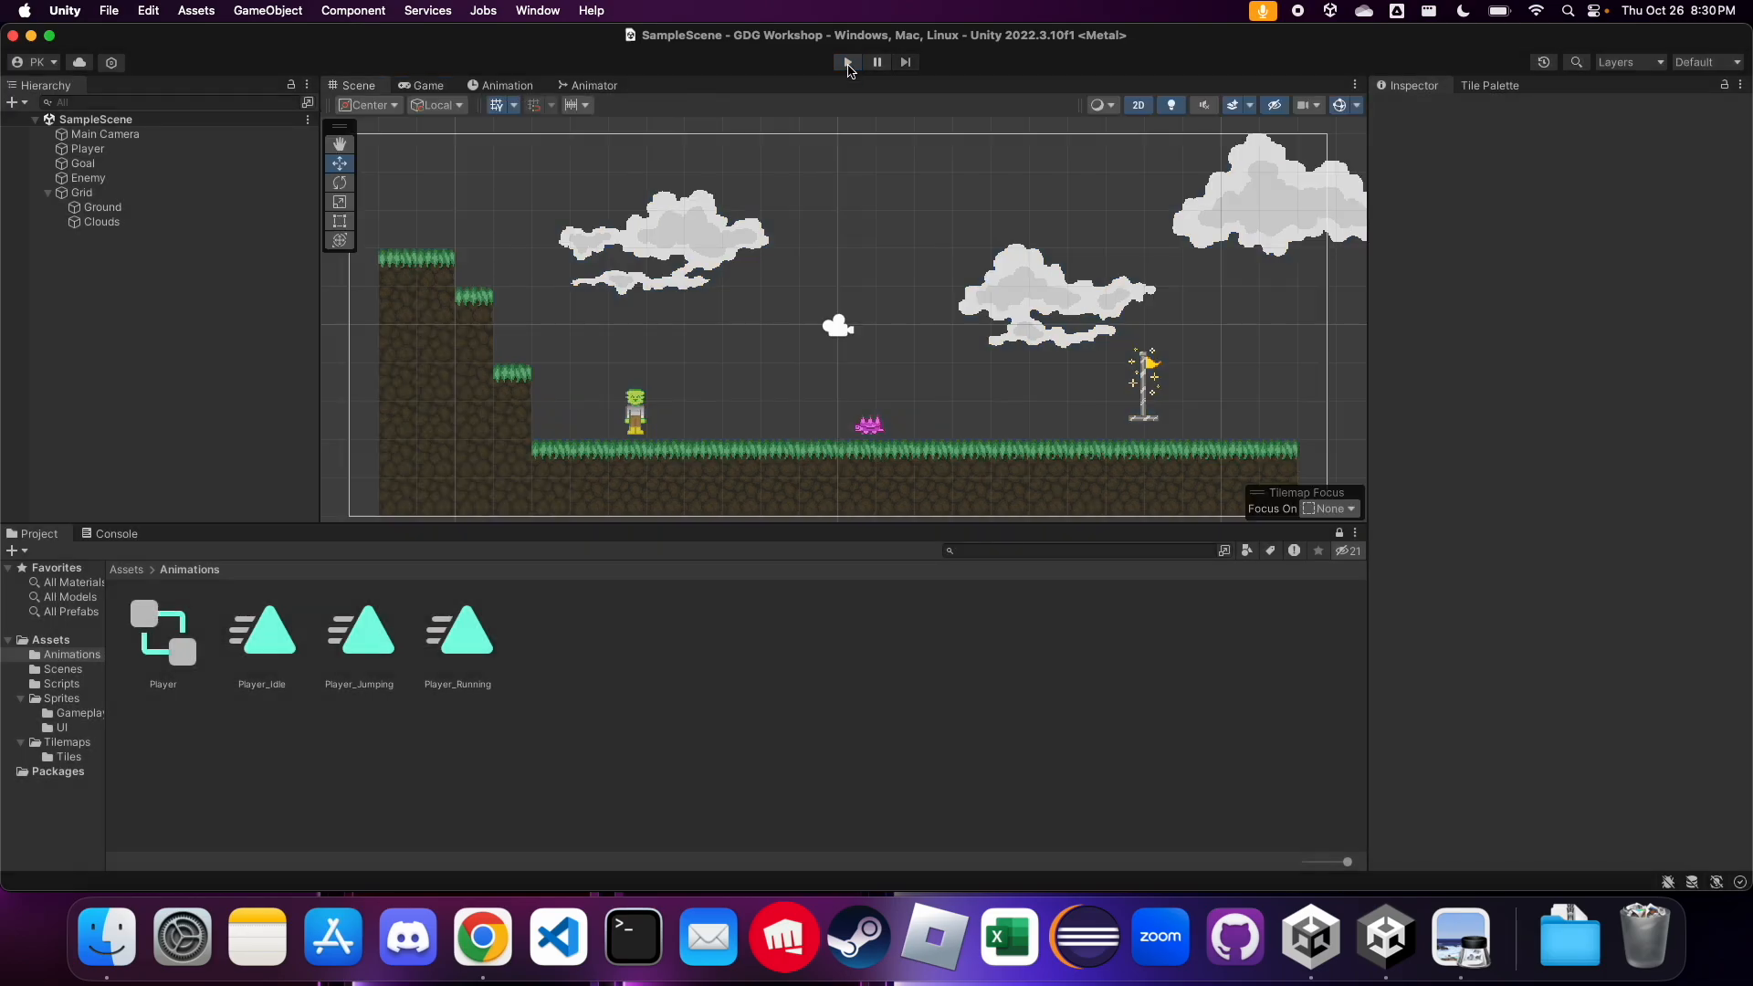
# Open the Player script from the Scripts folder in Visual Studio and enlarge the editor text
pyautogui.click(70, 700)
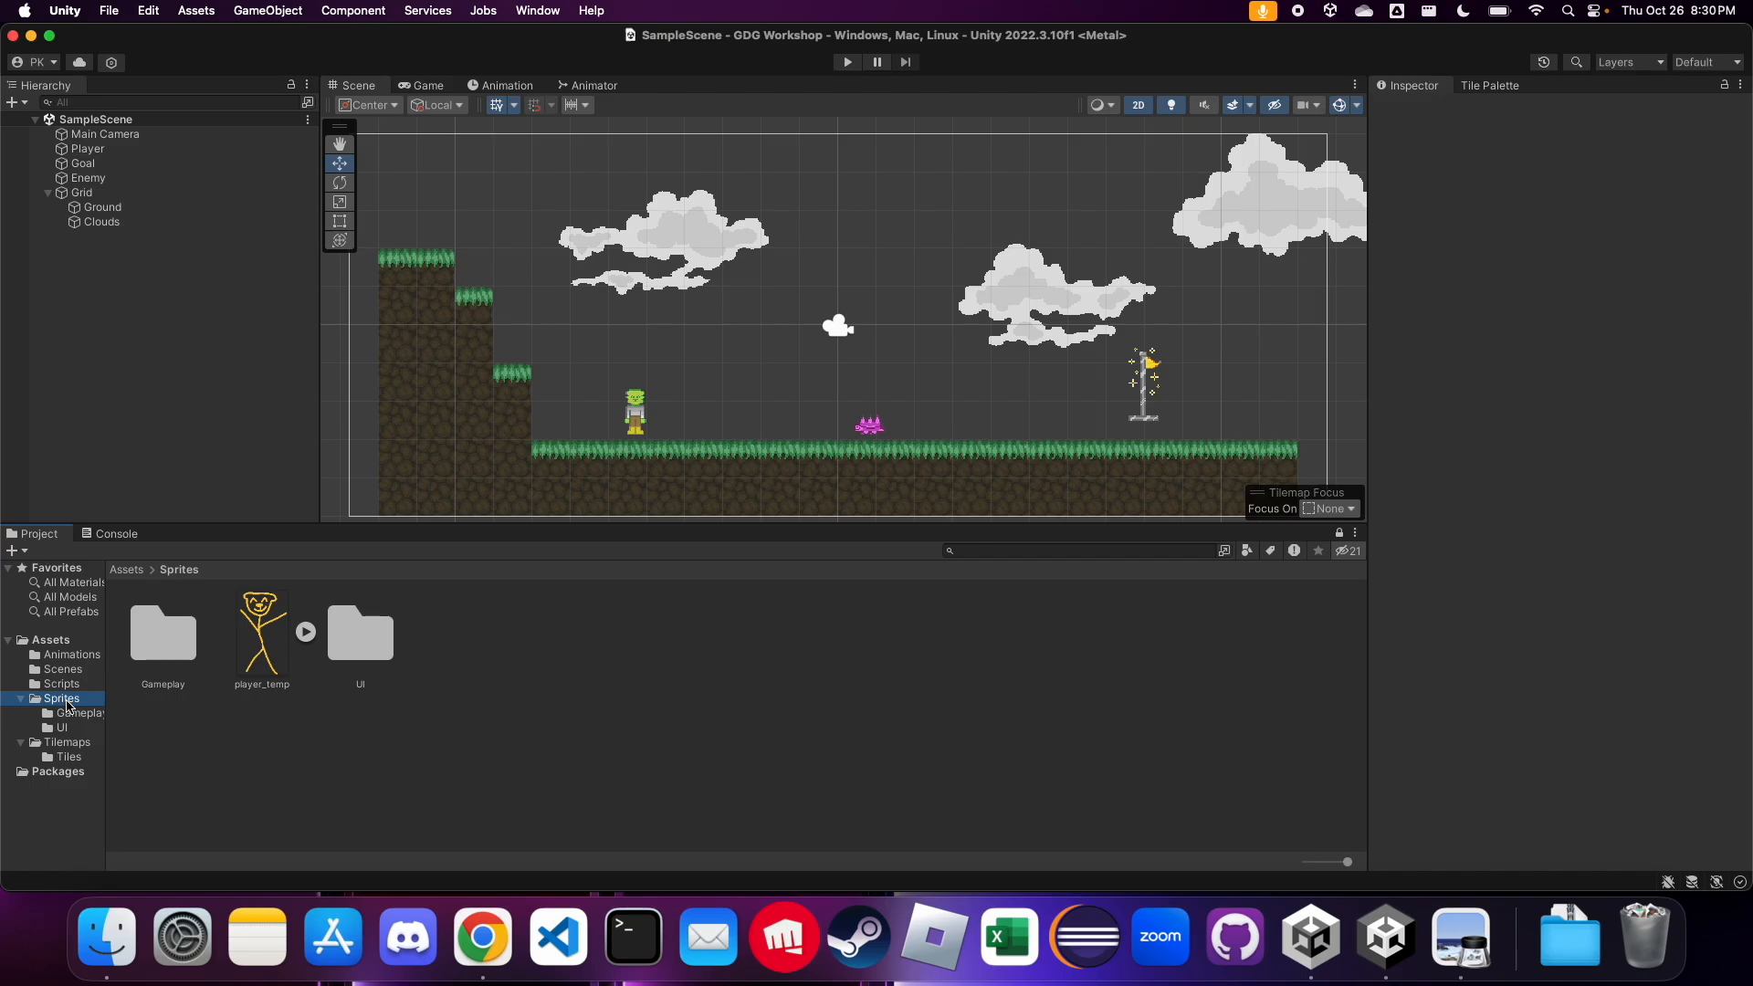
pyautogui.click(62, 684)
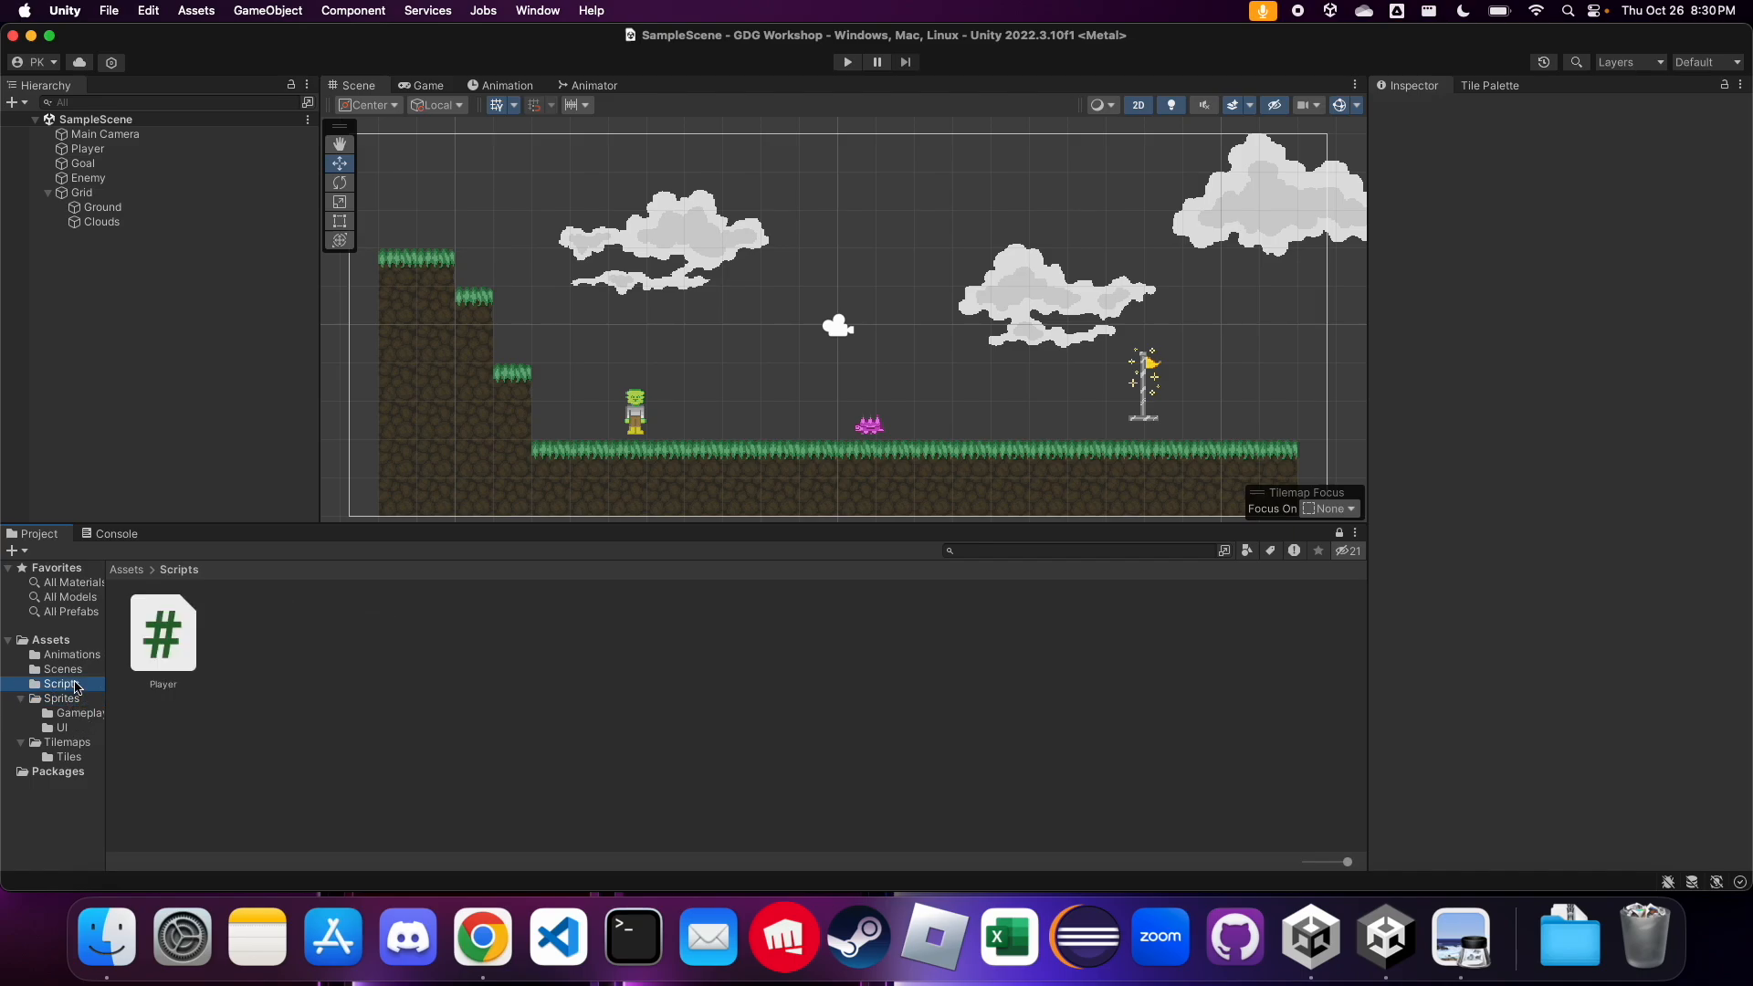
pyautogui.doubleClick(151, 650)
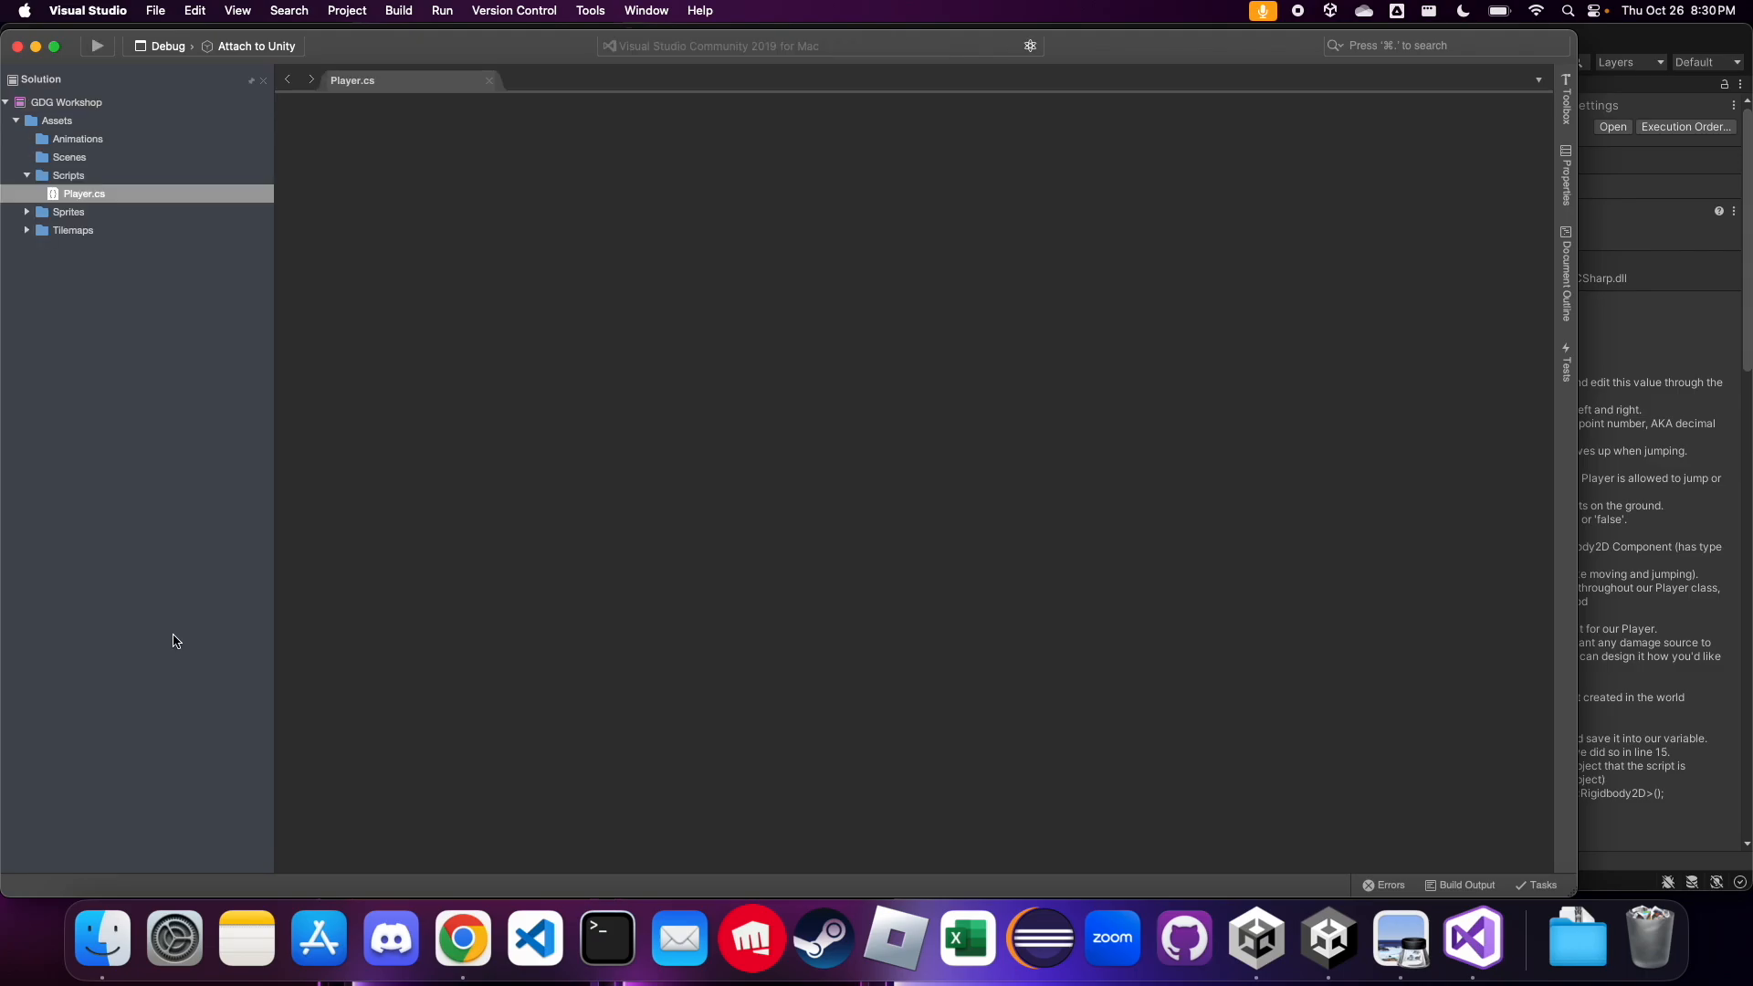
pyautogui.press('super+plus')
pyautogui.press('super+plus')
pyautogui.press('super+plus')
pyautogui.press('super+plus')
pyautogui.press('super+plus')
pyautogui.press('super+plus')
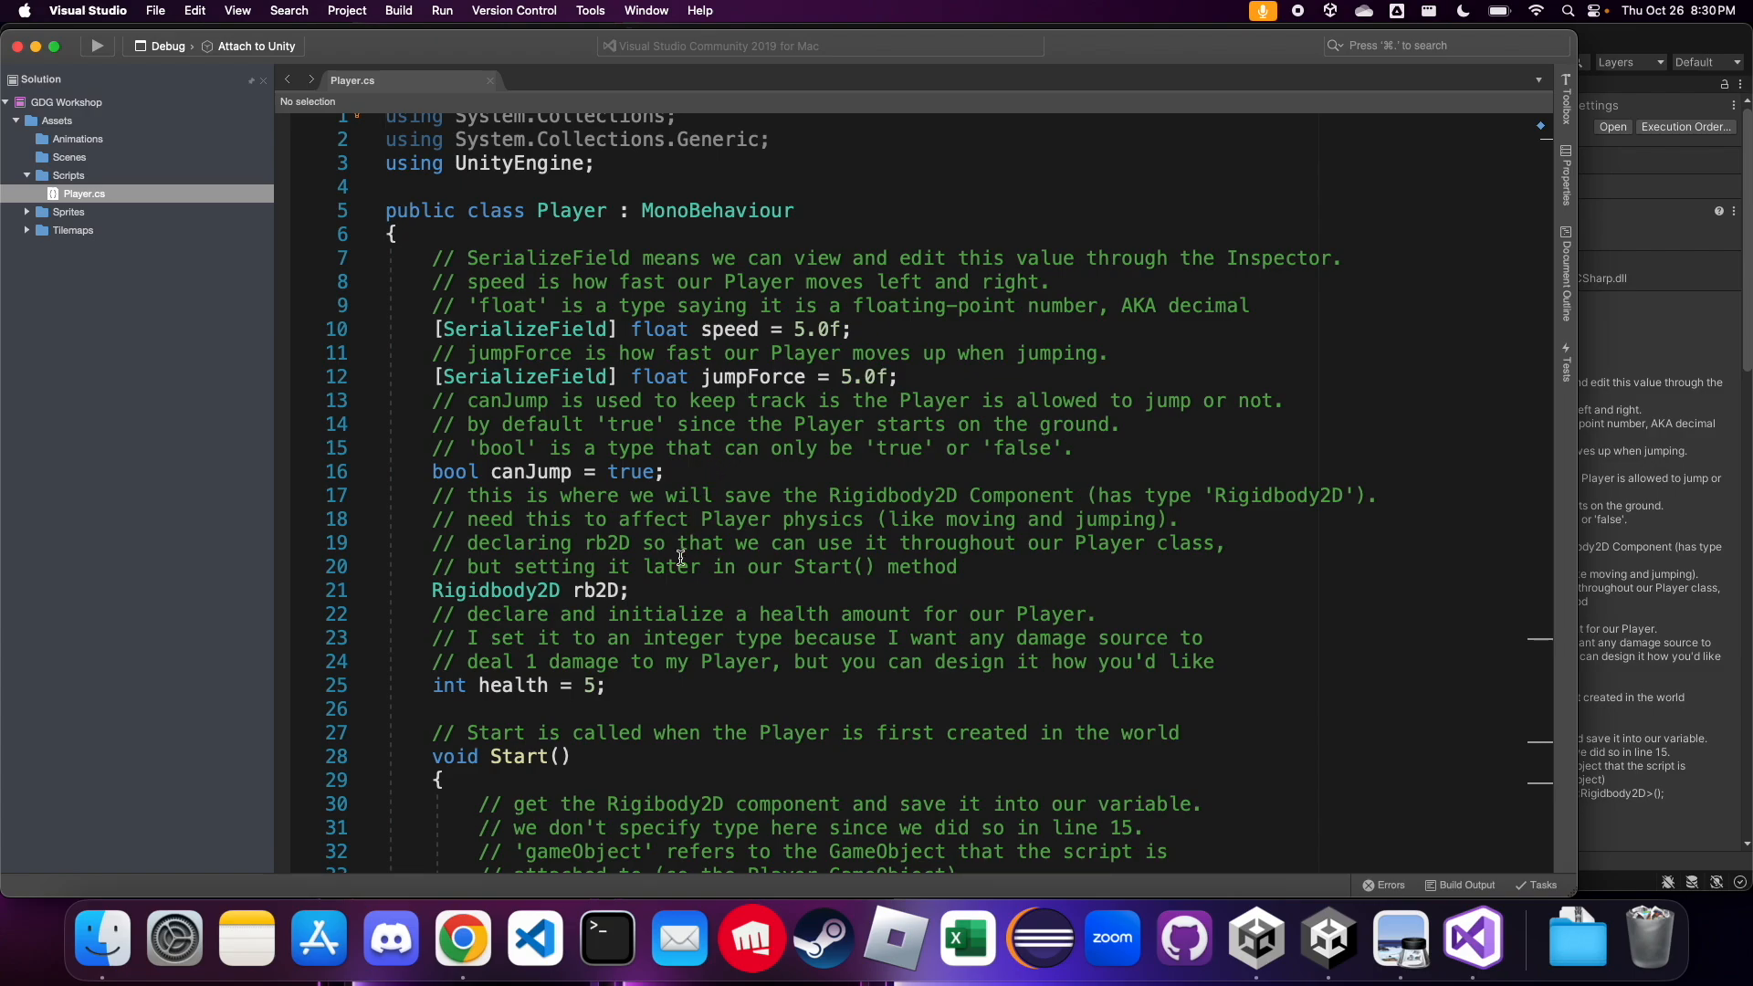
# Declare the field "Animator animator;" below the Rigidbody2D rb2D declaration in the Player class
pyautogui.click(666, 589)
pyautogui.press('Return')
pyautogui.press('Return')
pyautogui.write('Animator anim')
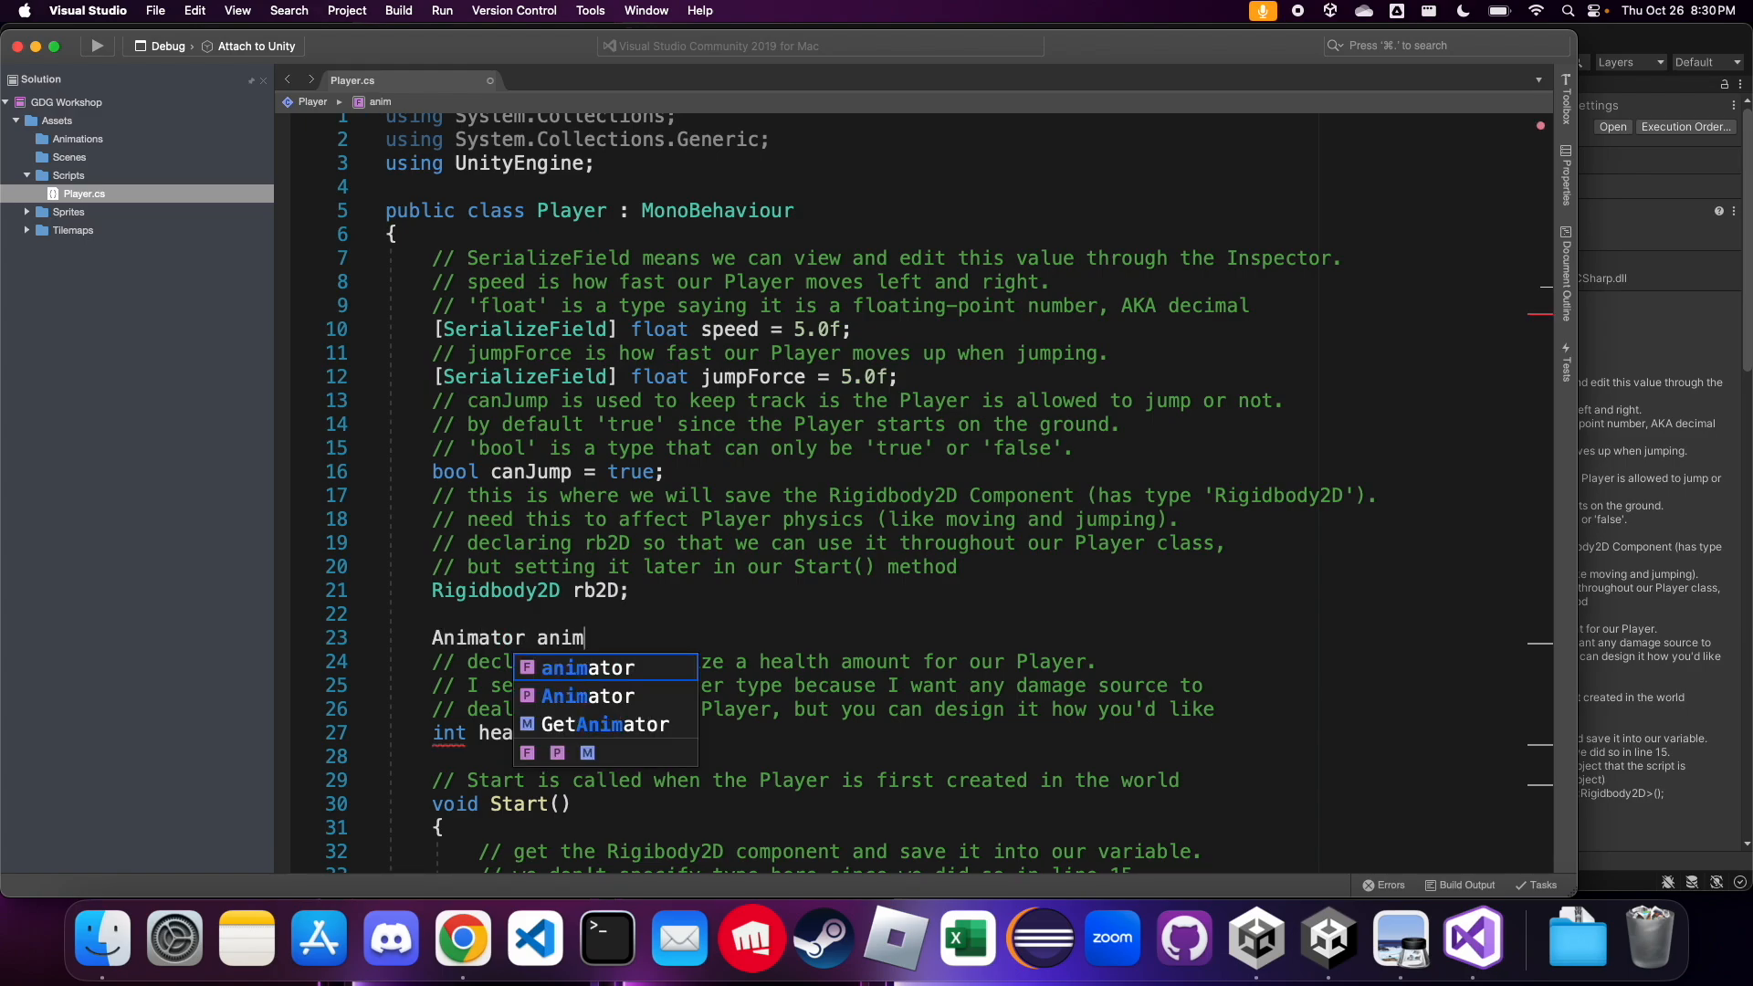
pyautogui.write('ator;')
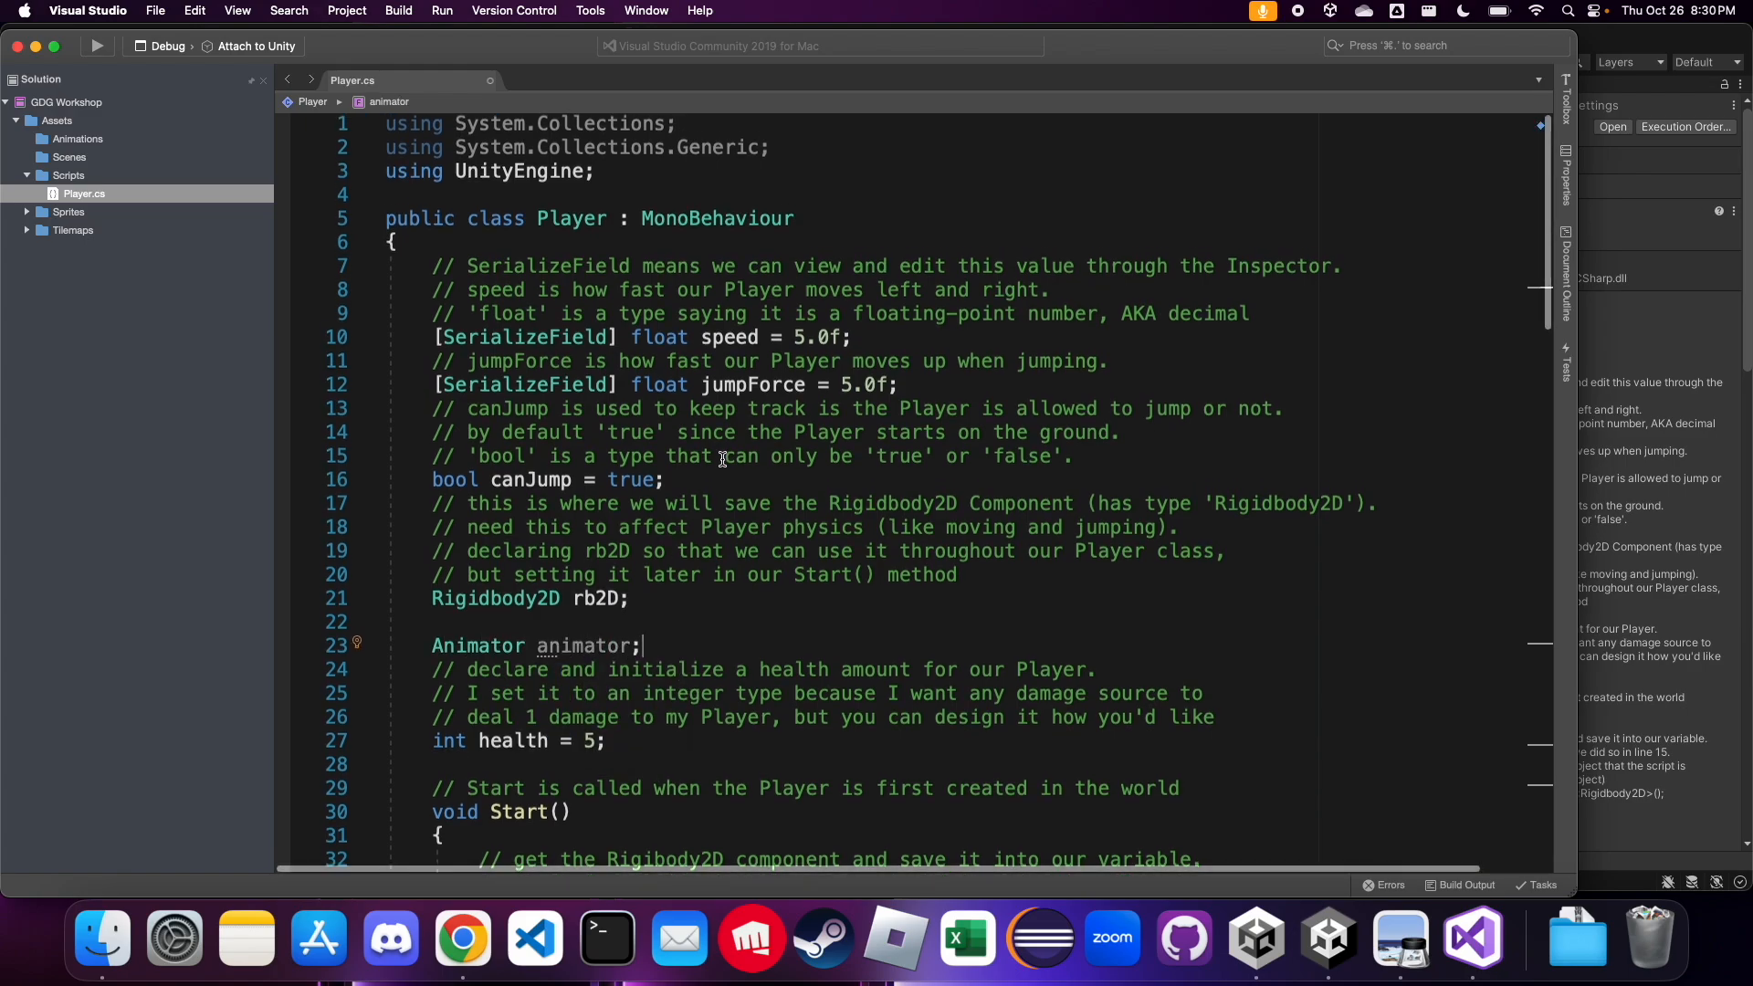
# In Start(), add the line "animator = gameObject.GetComponent<Animator>();" below the rb2D assignment
pyautogui.scroll(-4, 723, 459)
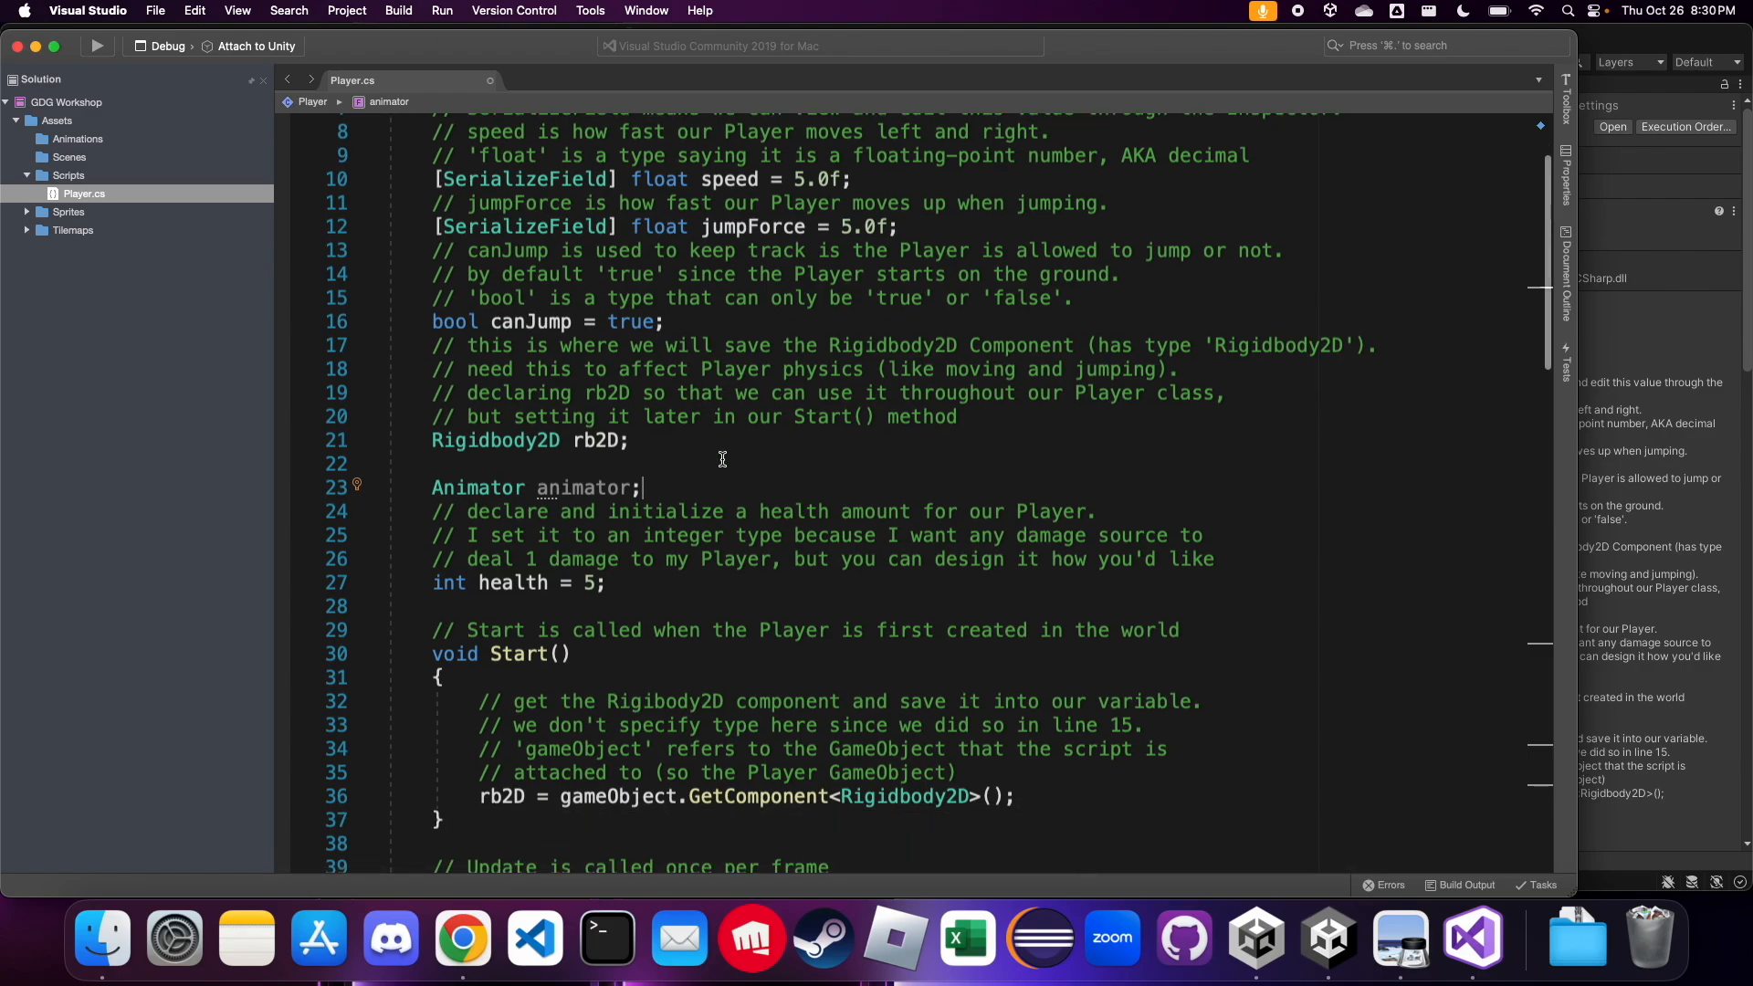
pyautogui.scroll(-5, 731, 494)
pyautogui.click(1041, 623)
pyautogui.press('Return')
pyautogui.press('Return')
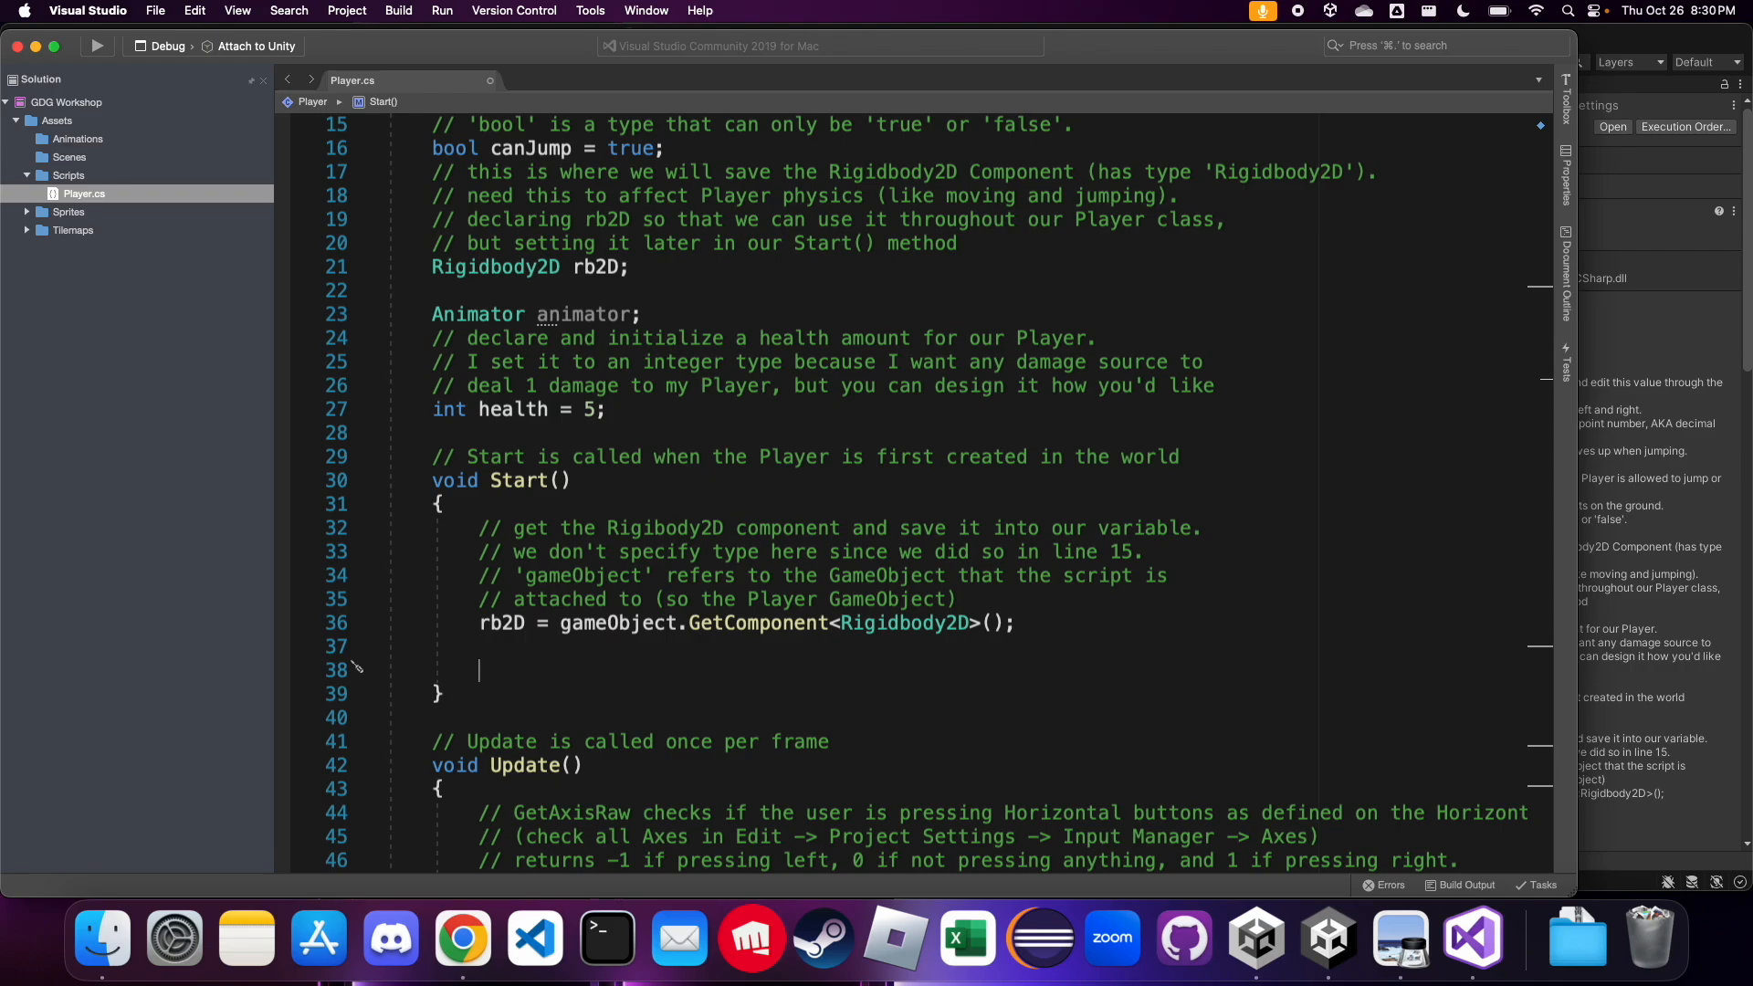
pyautogui.write('animator ')
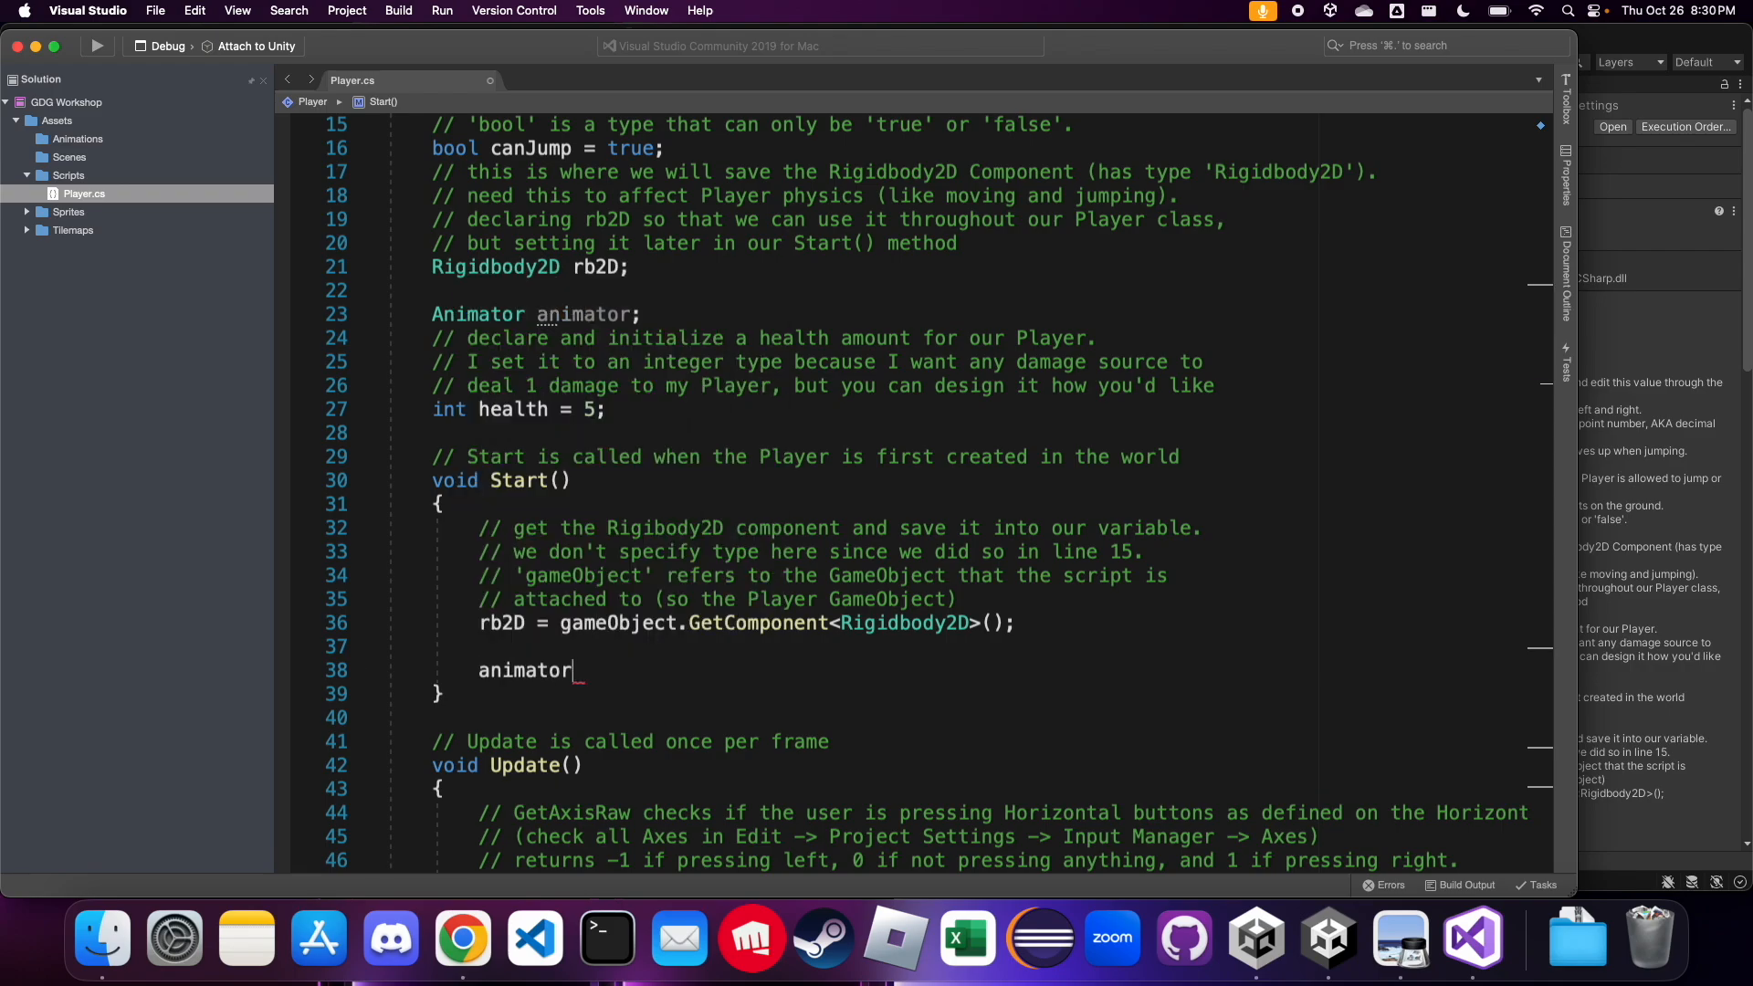
pyautogui.write('= gameObject')
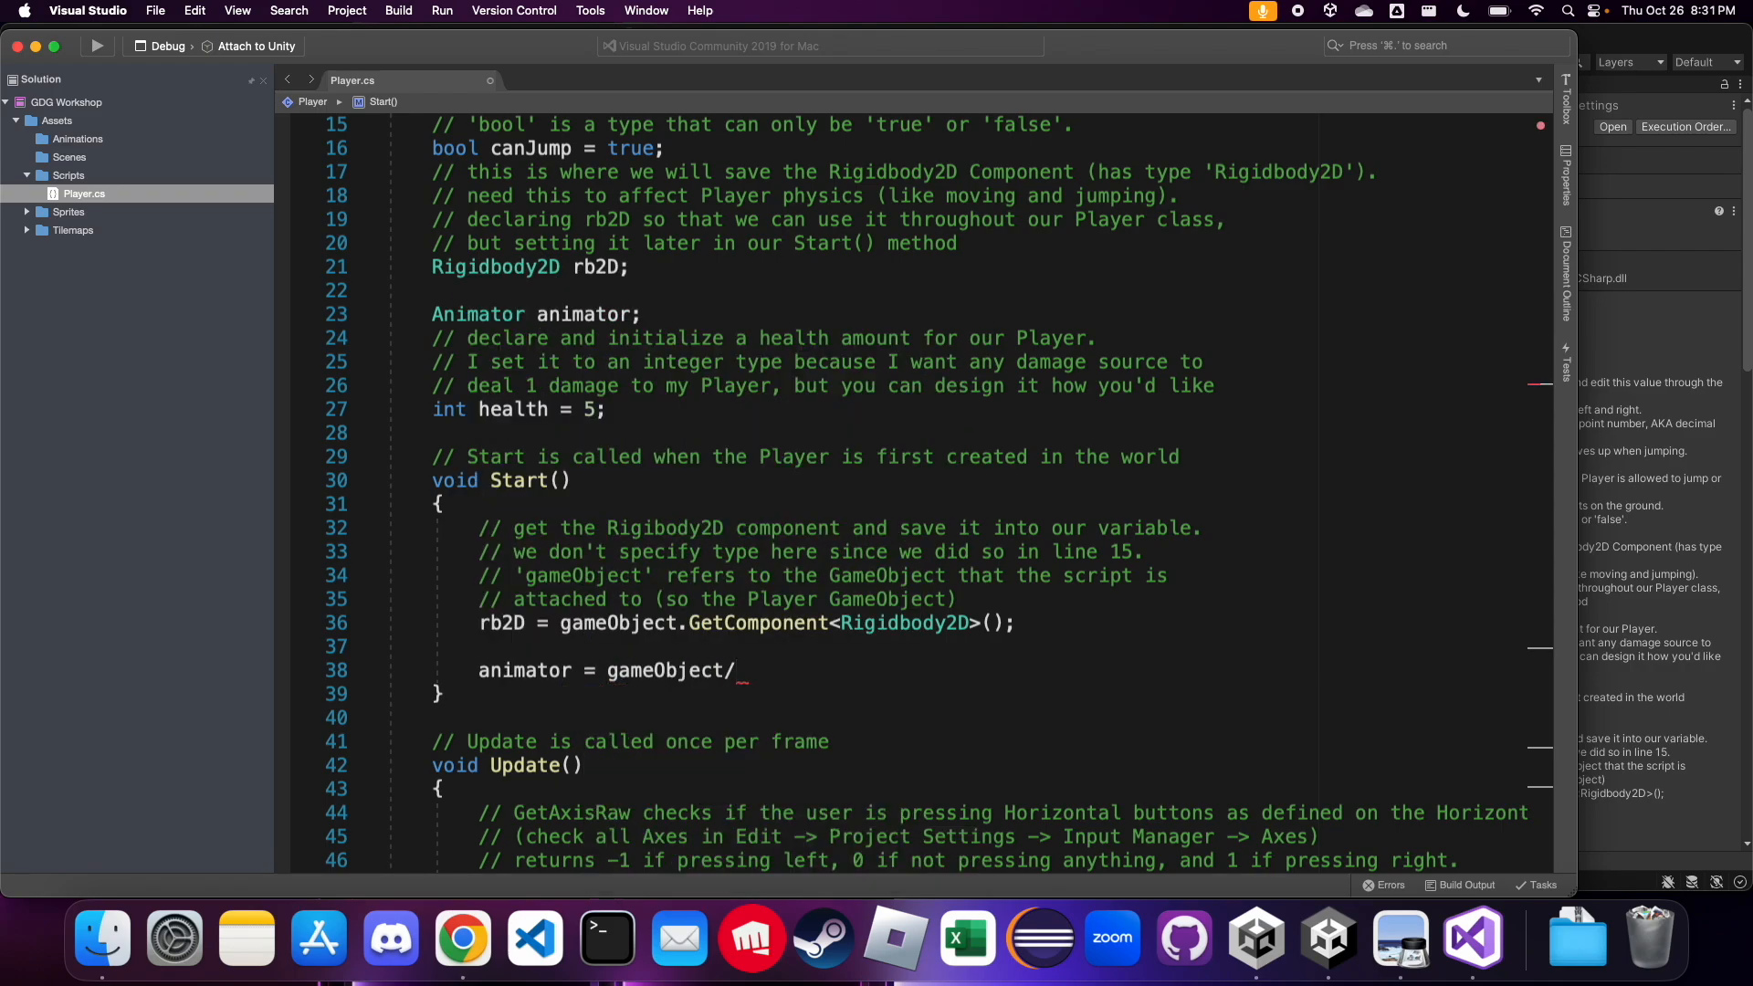
pyautogui.write('.GetComp')
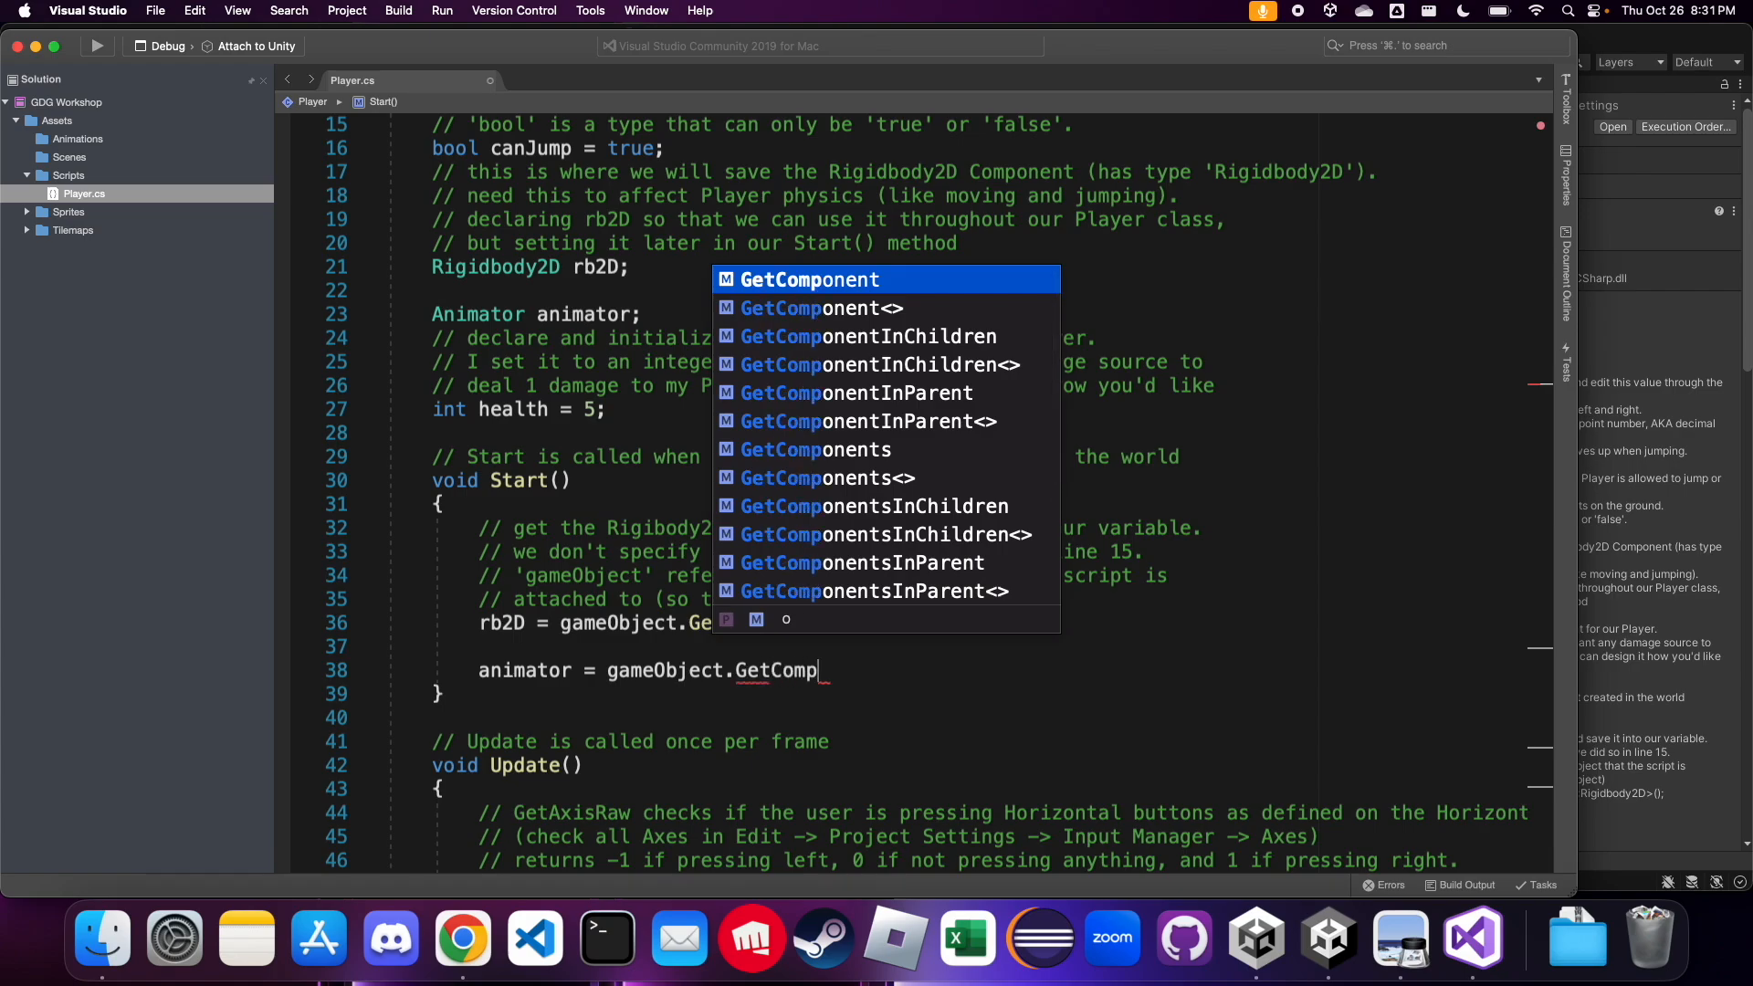
pyautogui.press('Down')
pyautogui.press('Down')
pyautogui.press('Up')
pyautogui.press('Return')
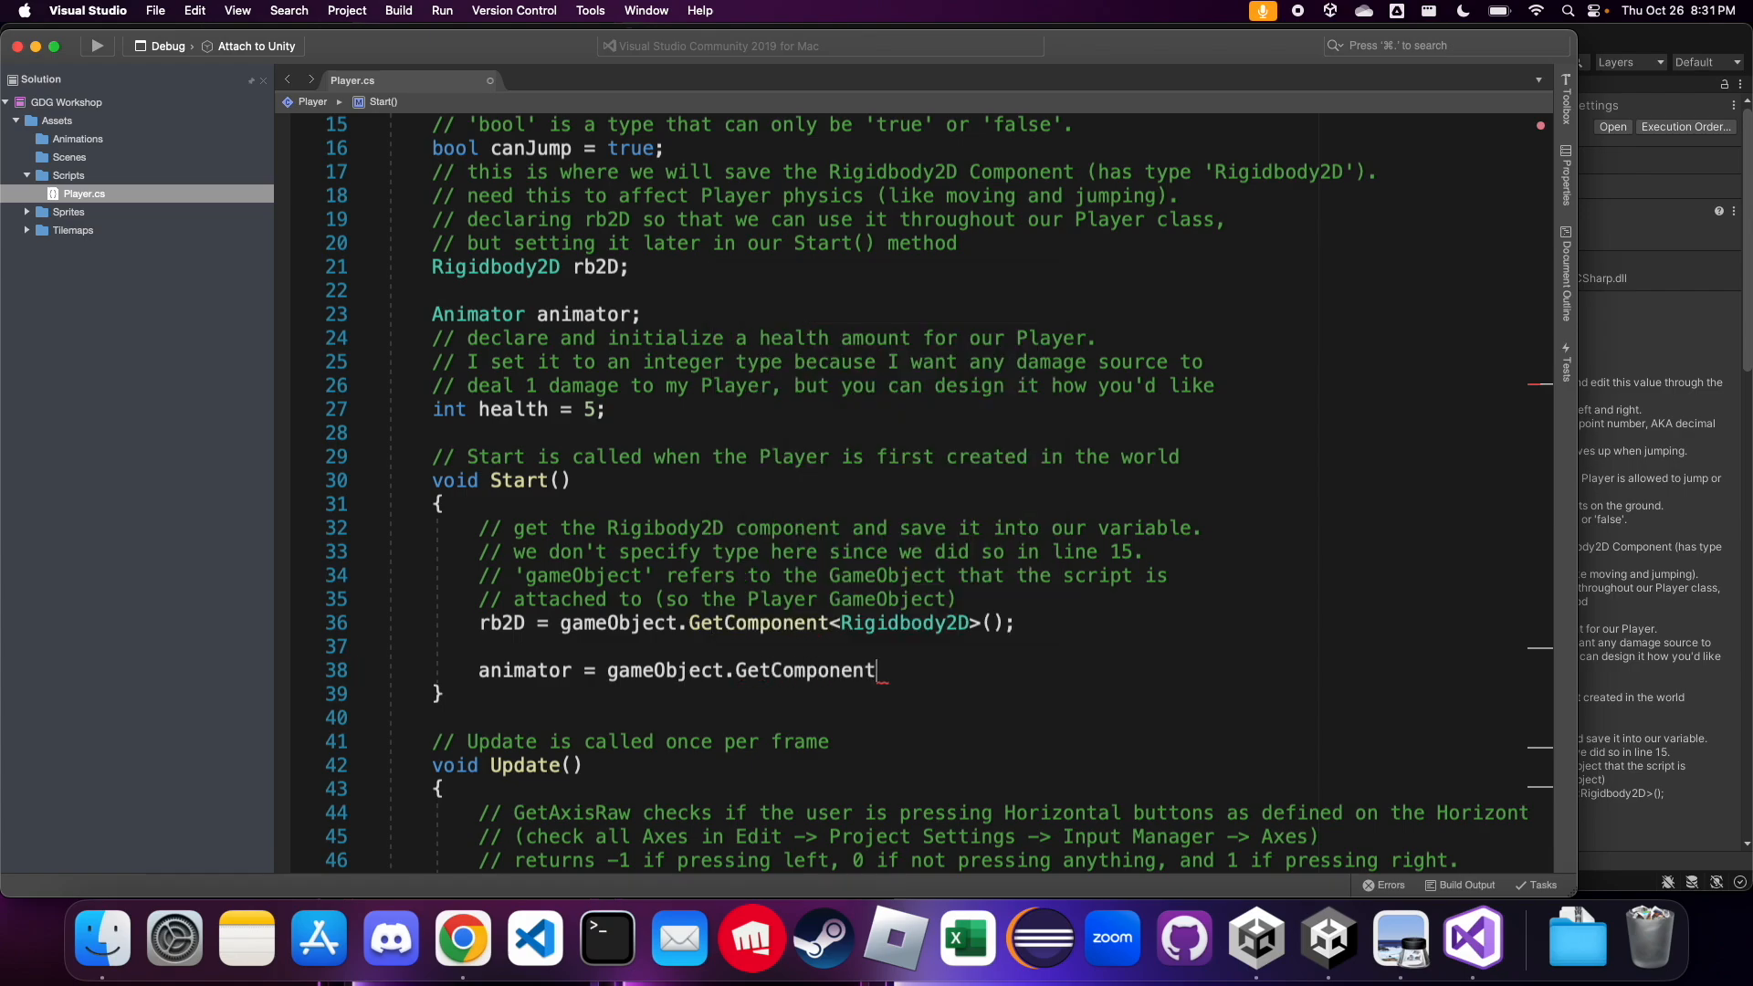
pyautogui.write('<Animatior>')
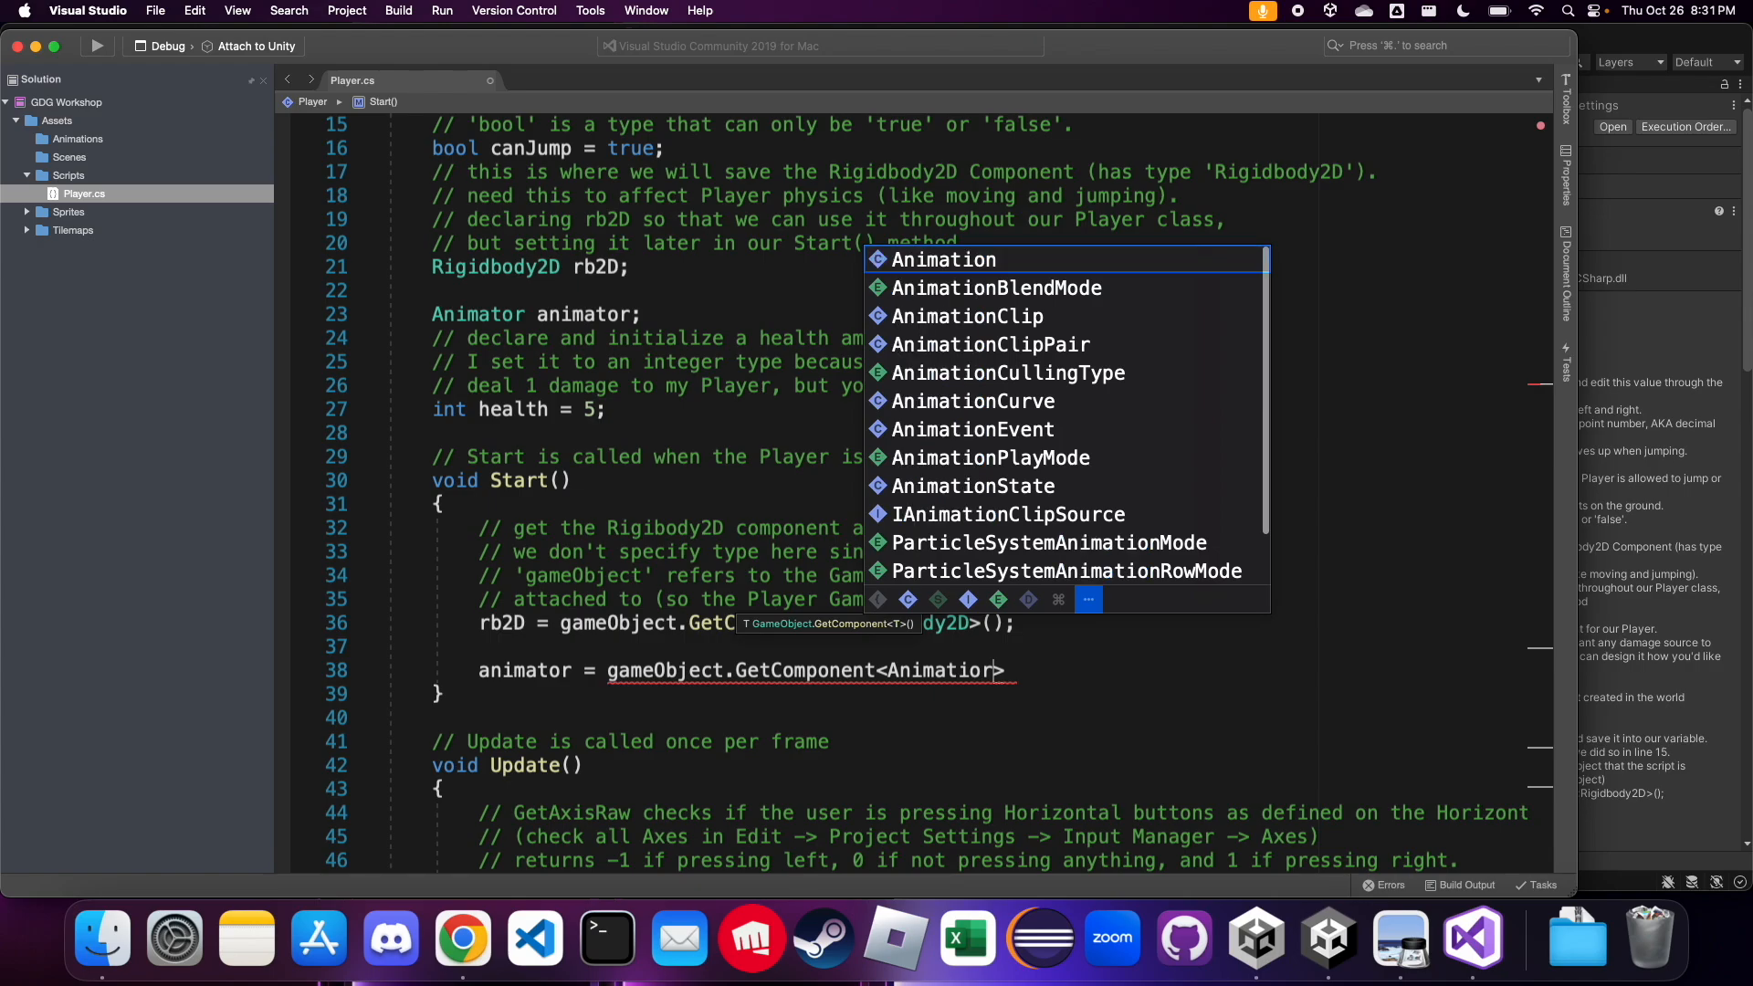
pyautogui.press('BackSpace')
pyautogui.write('or>*(')
pyautogui.press('BackSpace')
pyautogui.press('BackSpace')
pyautogui.write('();')
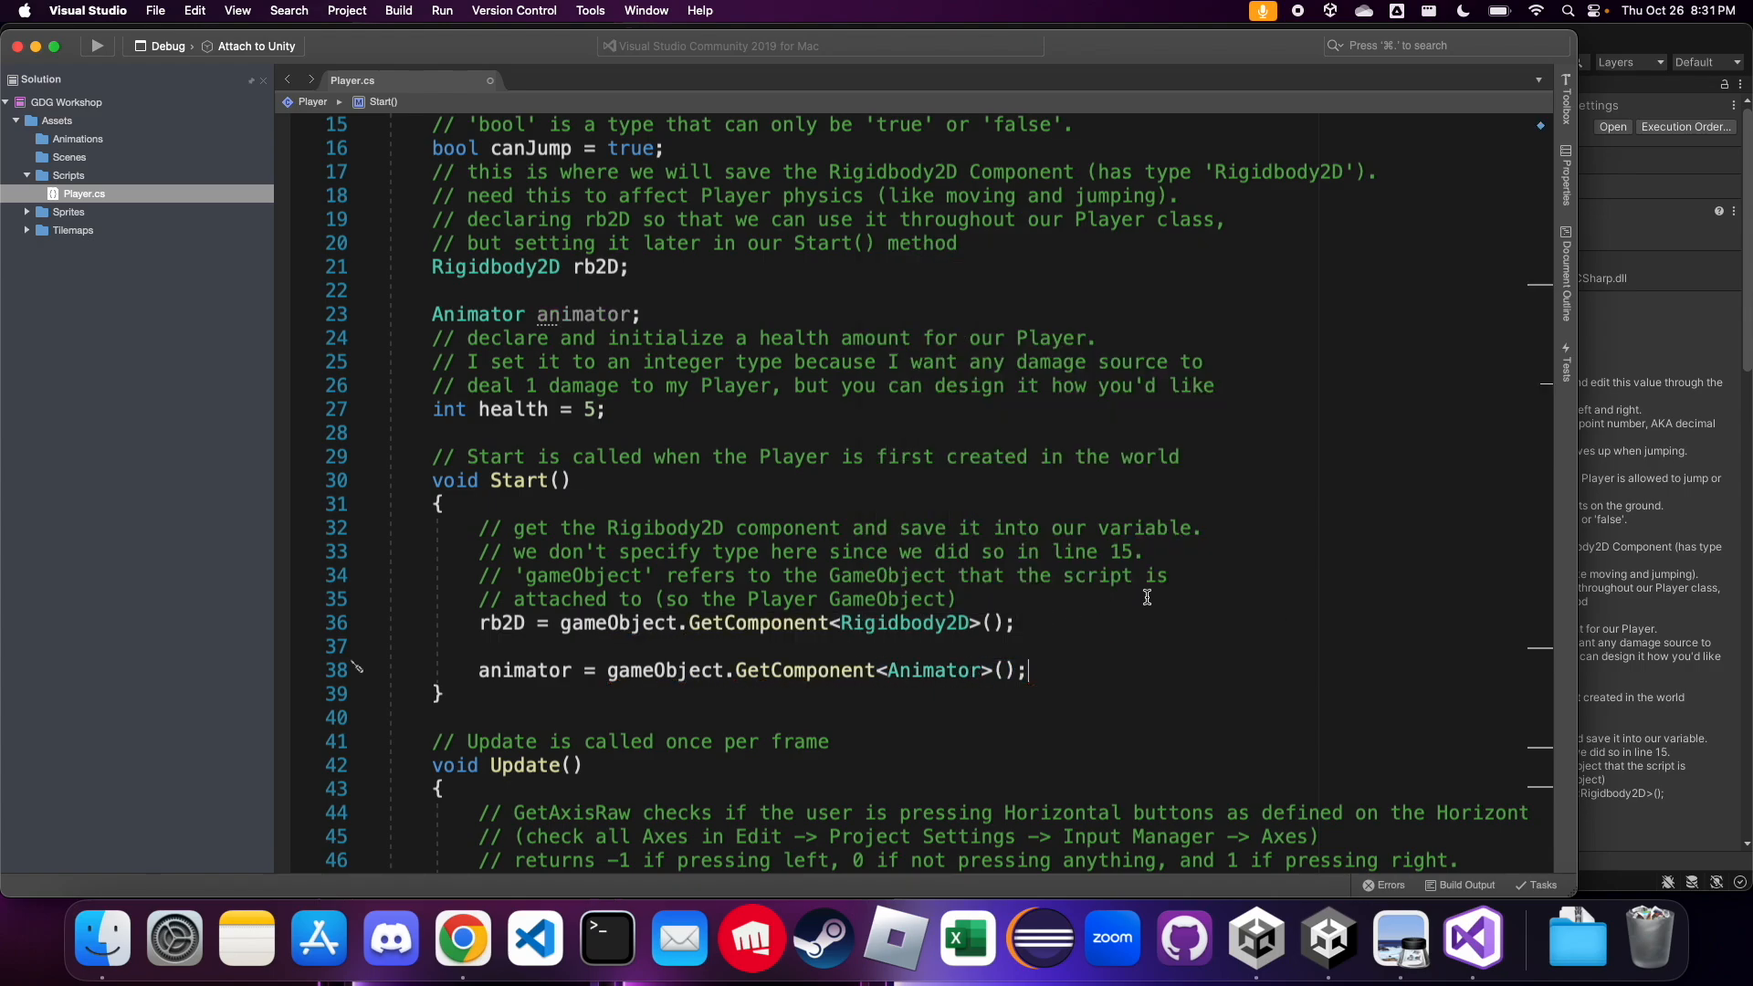
# Examine the Player script's Start() and Update() methods, down to the jump block that applies jumpForce
pyautogui.scroll(-1, 1147, 598)
pyautogui.scroll(-3, 1147, 598)
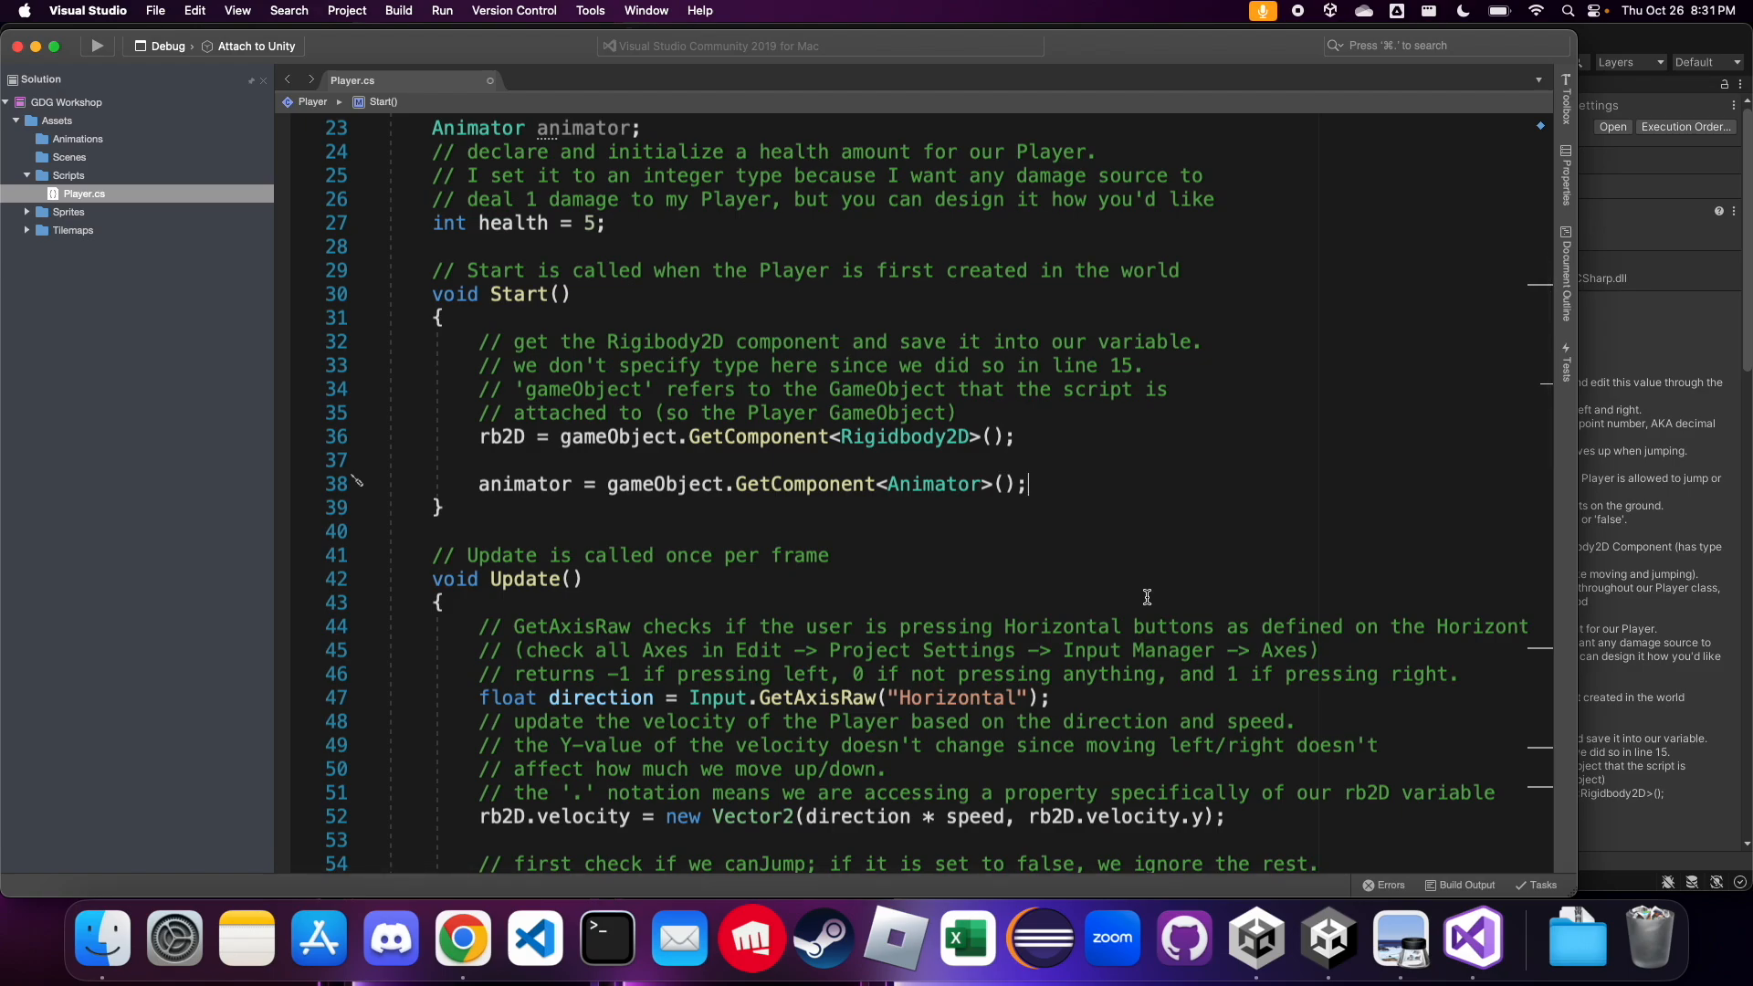
pyautogui.scroll(-2, 1147, 597)
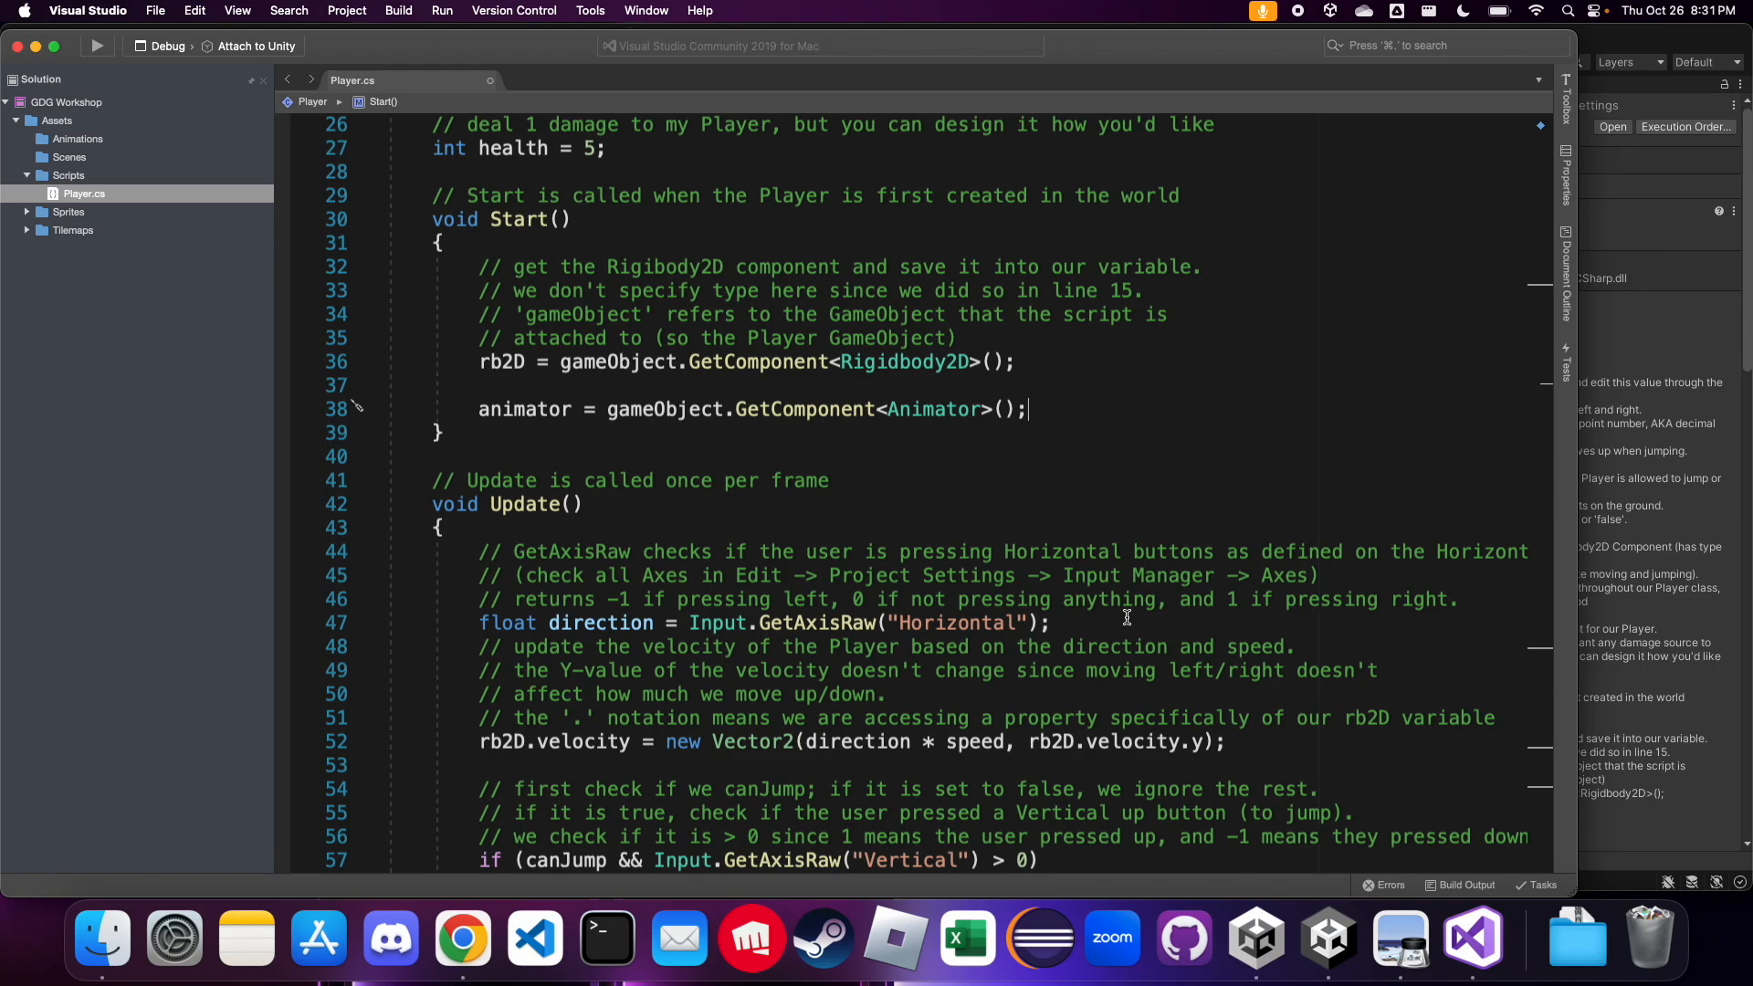
pyautogui.scroll(1, 1127, 572)
pyautogui.scroll(-3, 1127, 572)
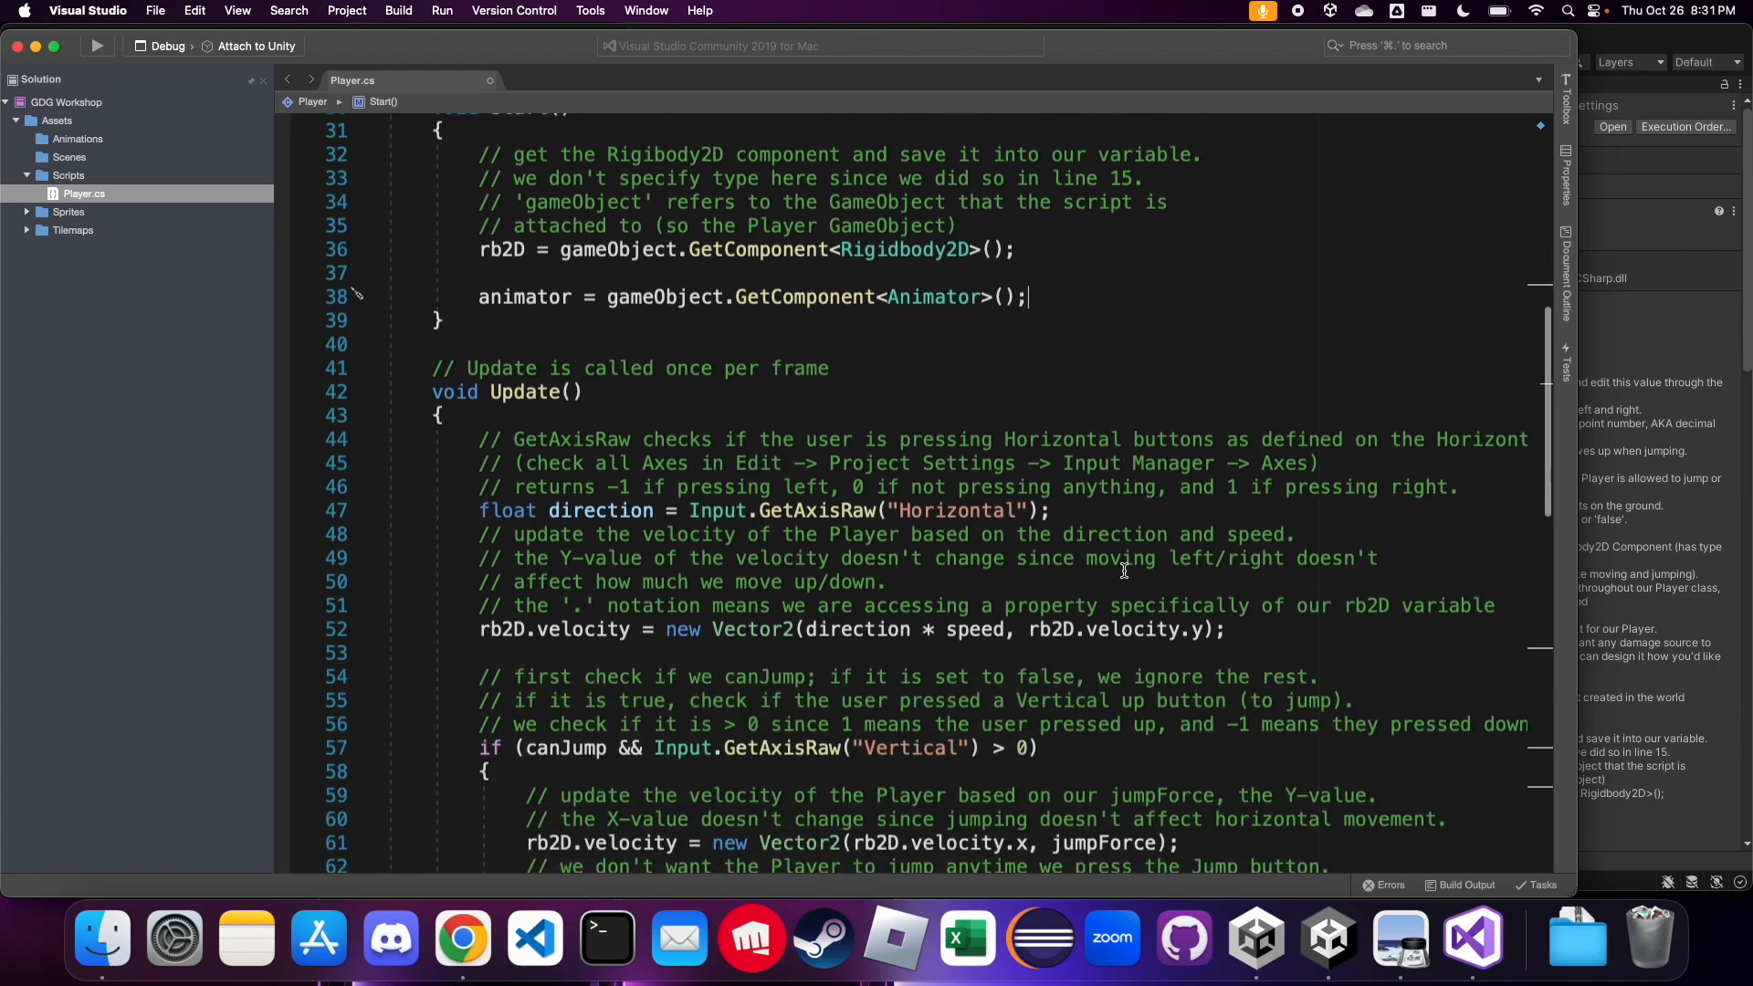
pyautogui.doubleClick(545, 301)
pyautogui.press('super+c')
pyautogui.click(653, 319)
pyautogui.scroll(2, 653, 319)
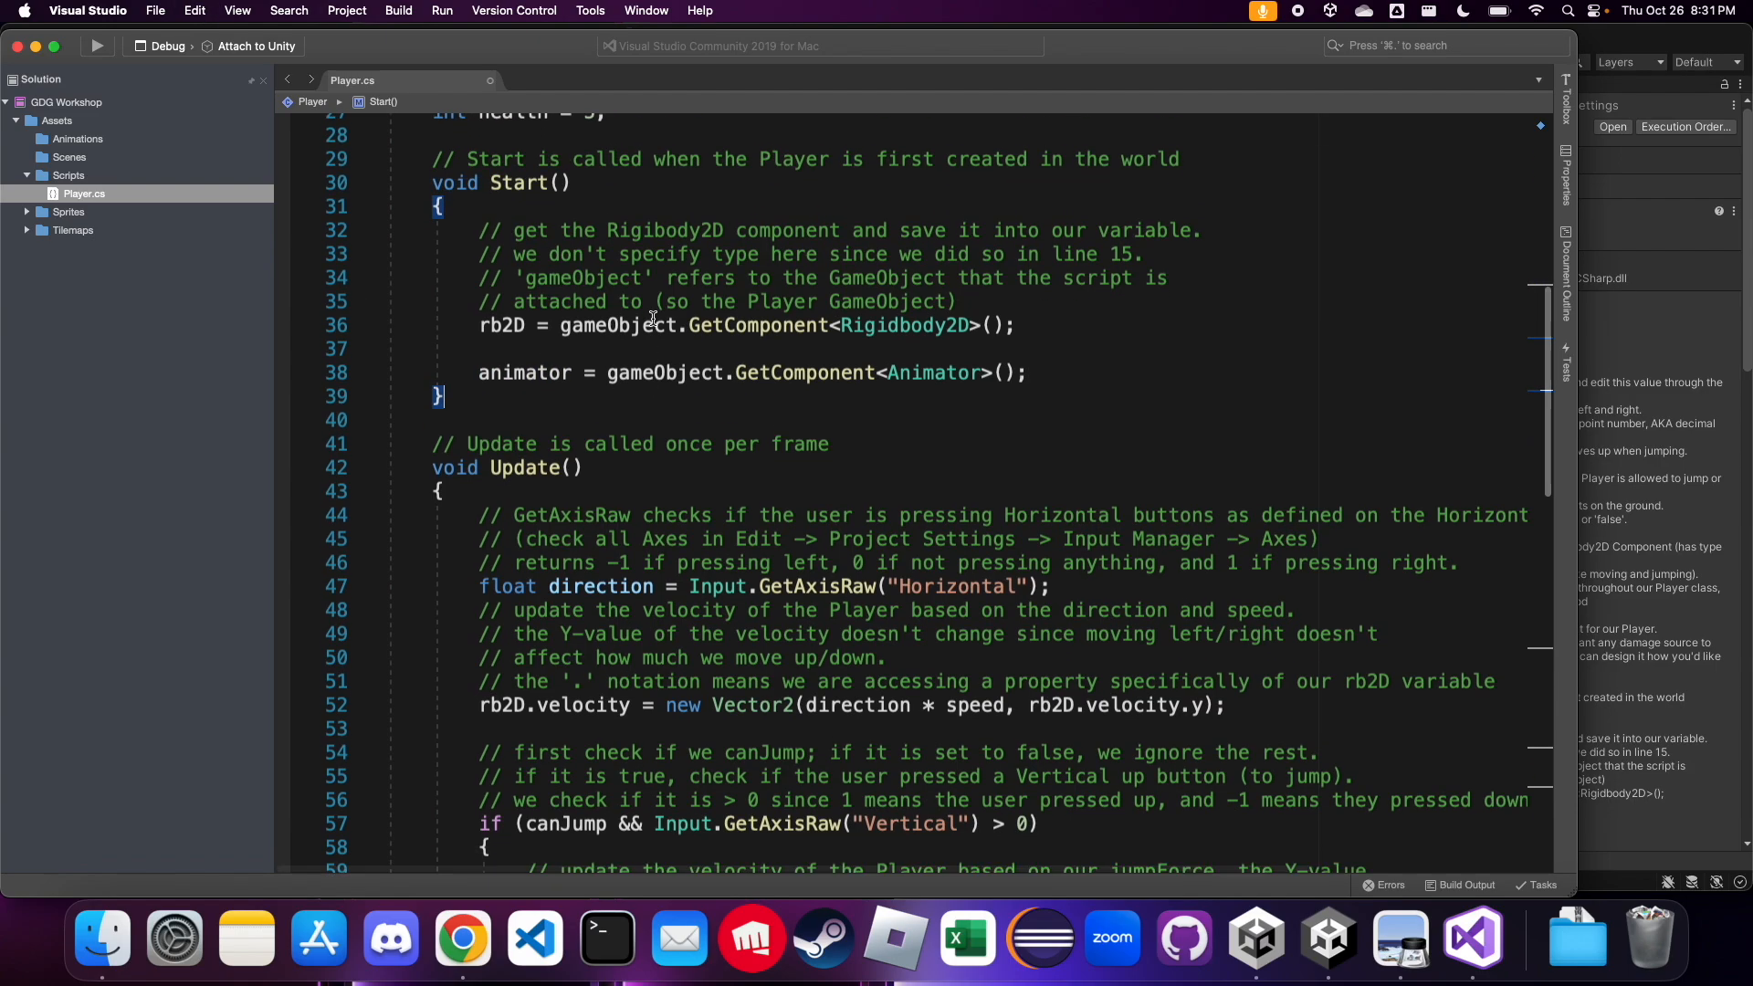
pyautogui.scroll(-4, 653, 319)
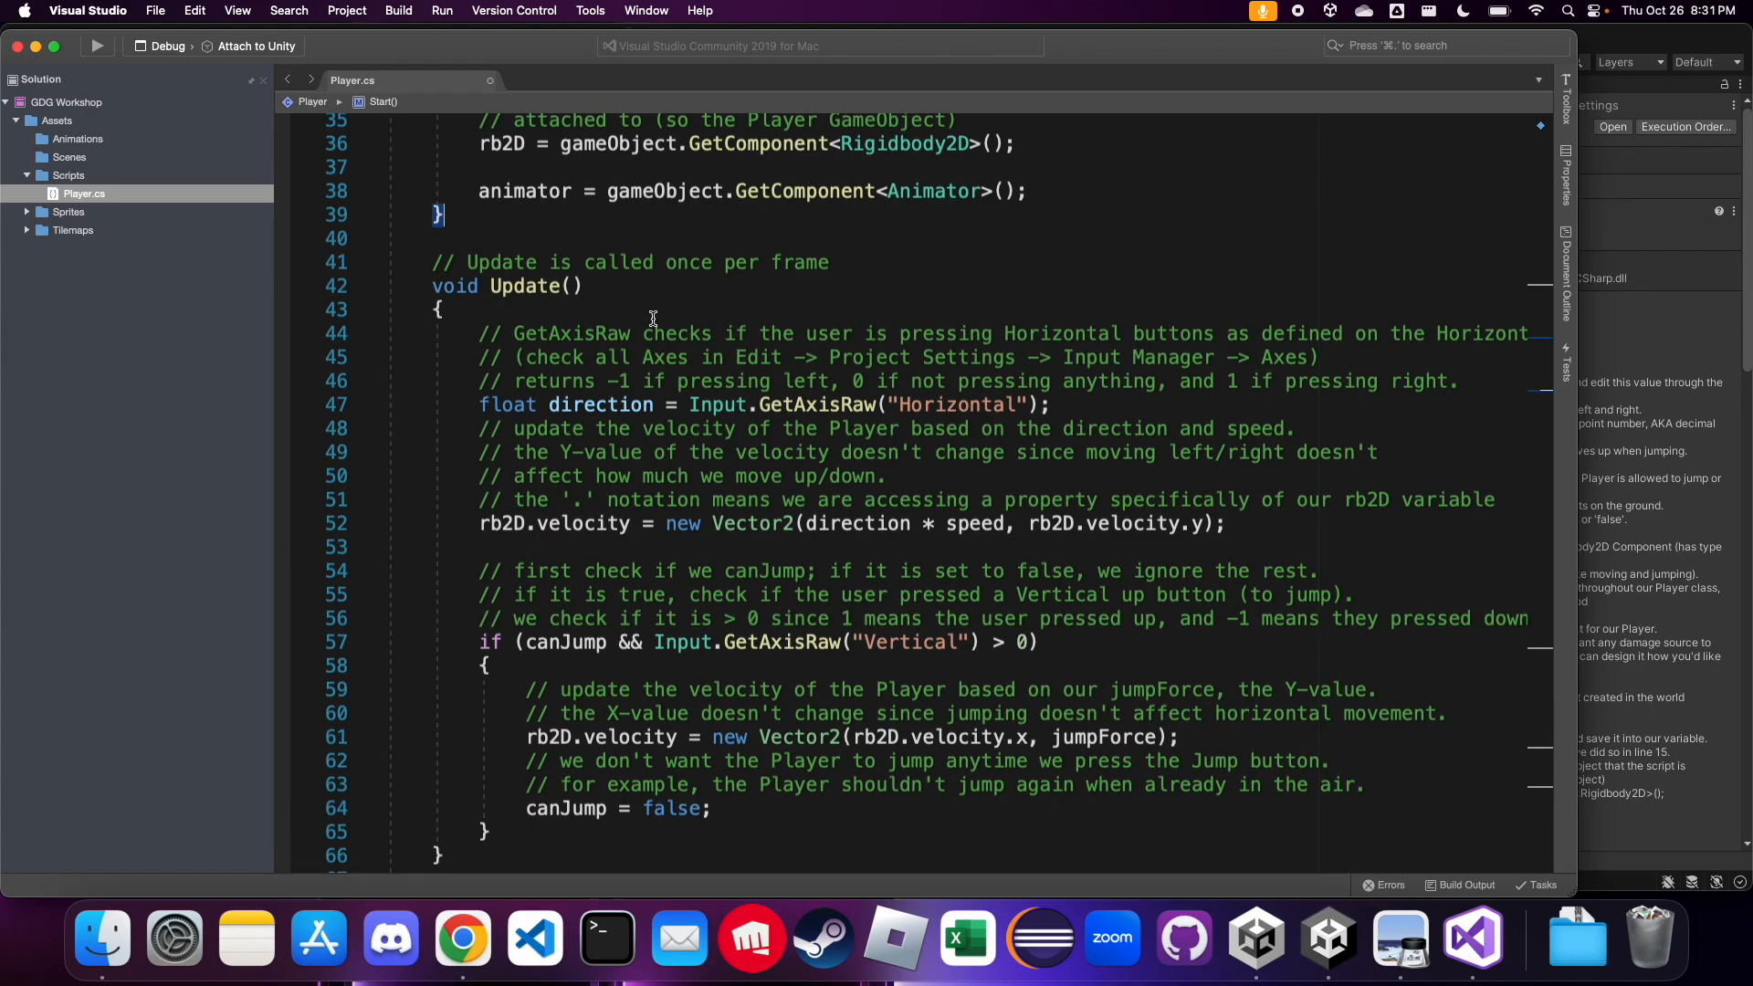
pyautogui.scroll(-3, 653, 318)
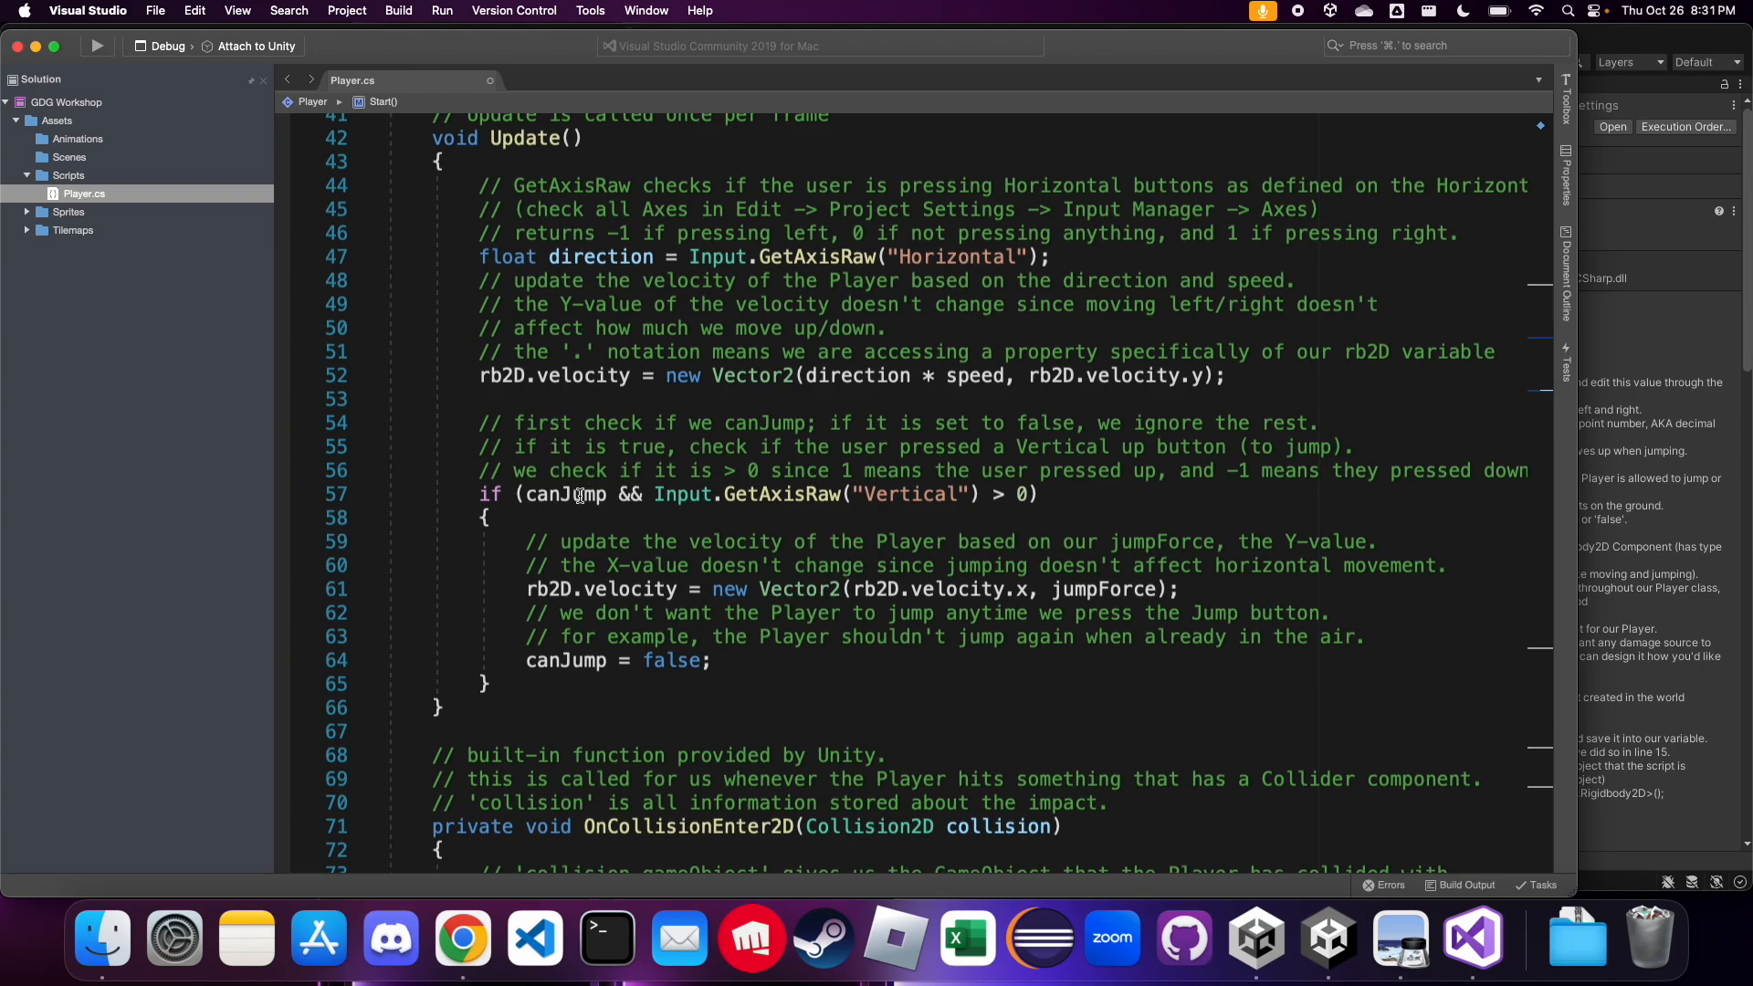
pyautogui.moveTo(1193, 587); pyautogui.dragTo(807, 542)
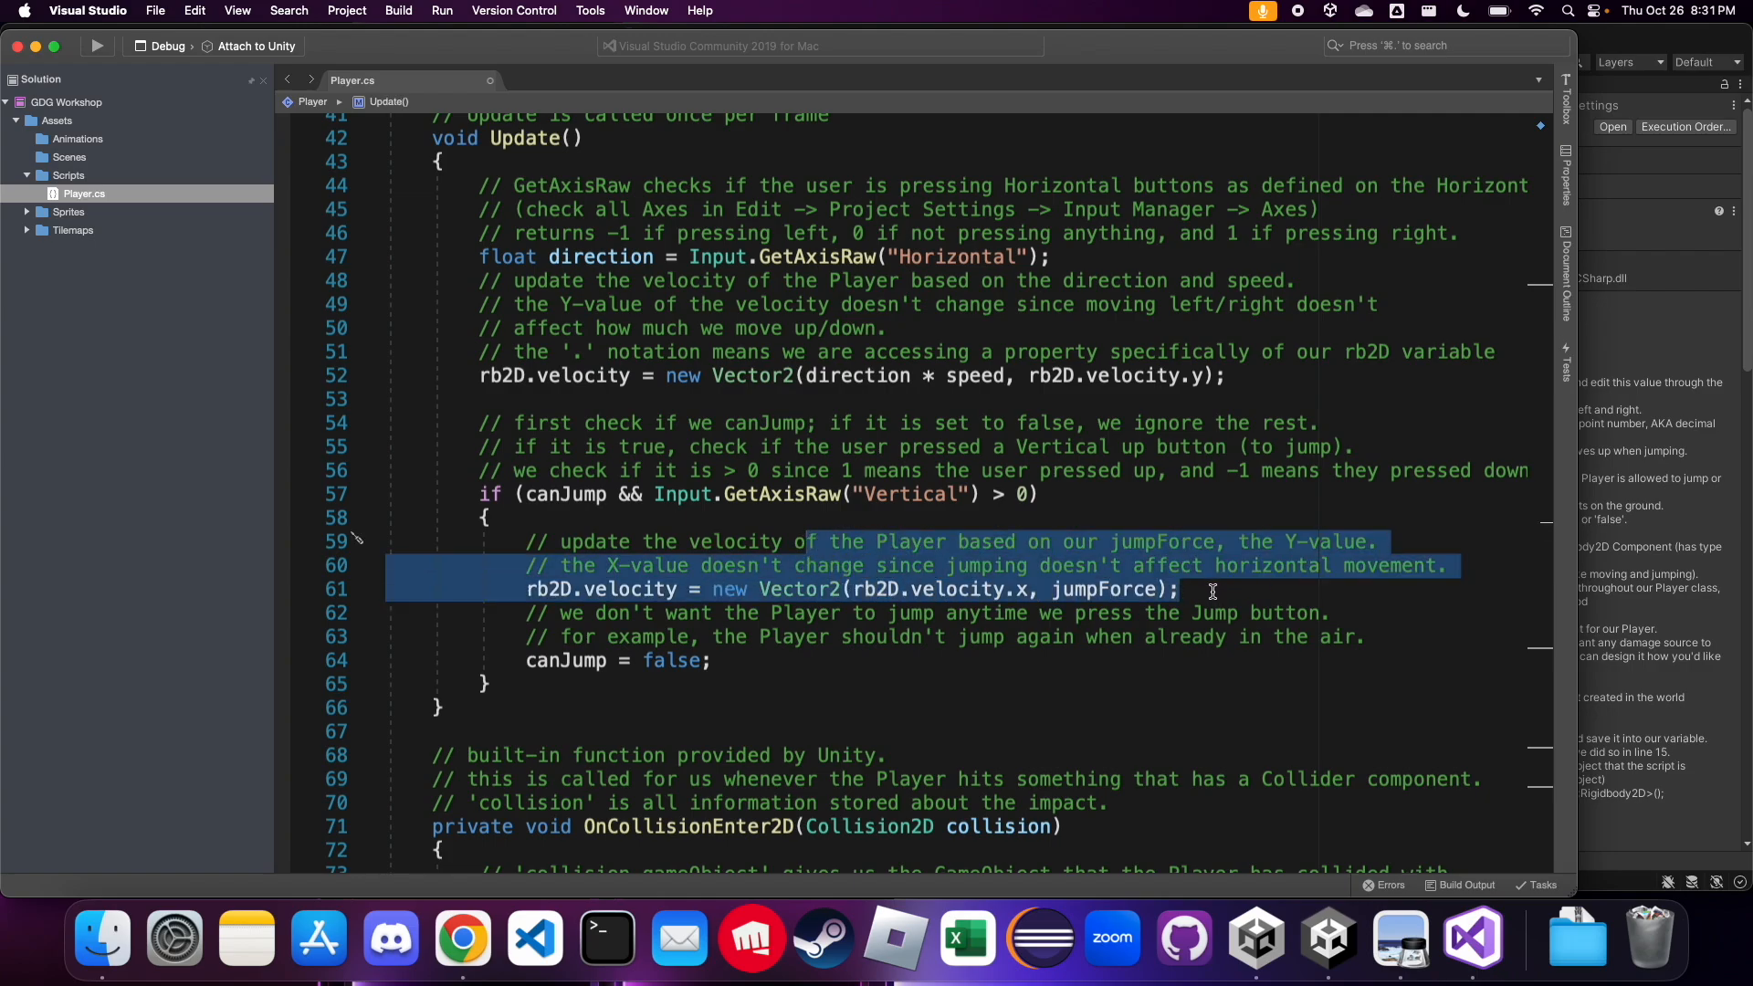
# Add the line "animator.SetBool("isJumping", true);" below "canJump = false;" in the jump block of Update()
pyautogui.click(1283, 666)
pyautogui.press('Return')
pyautogui.press('Return')
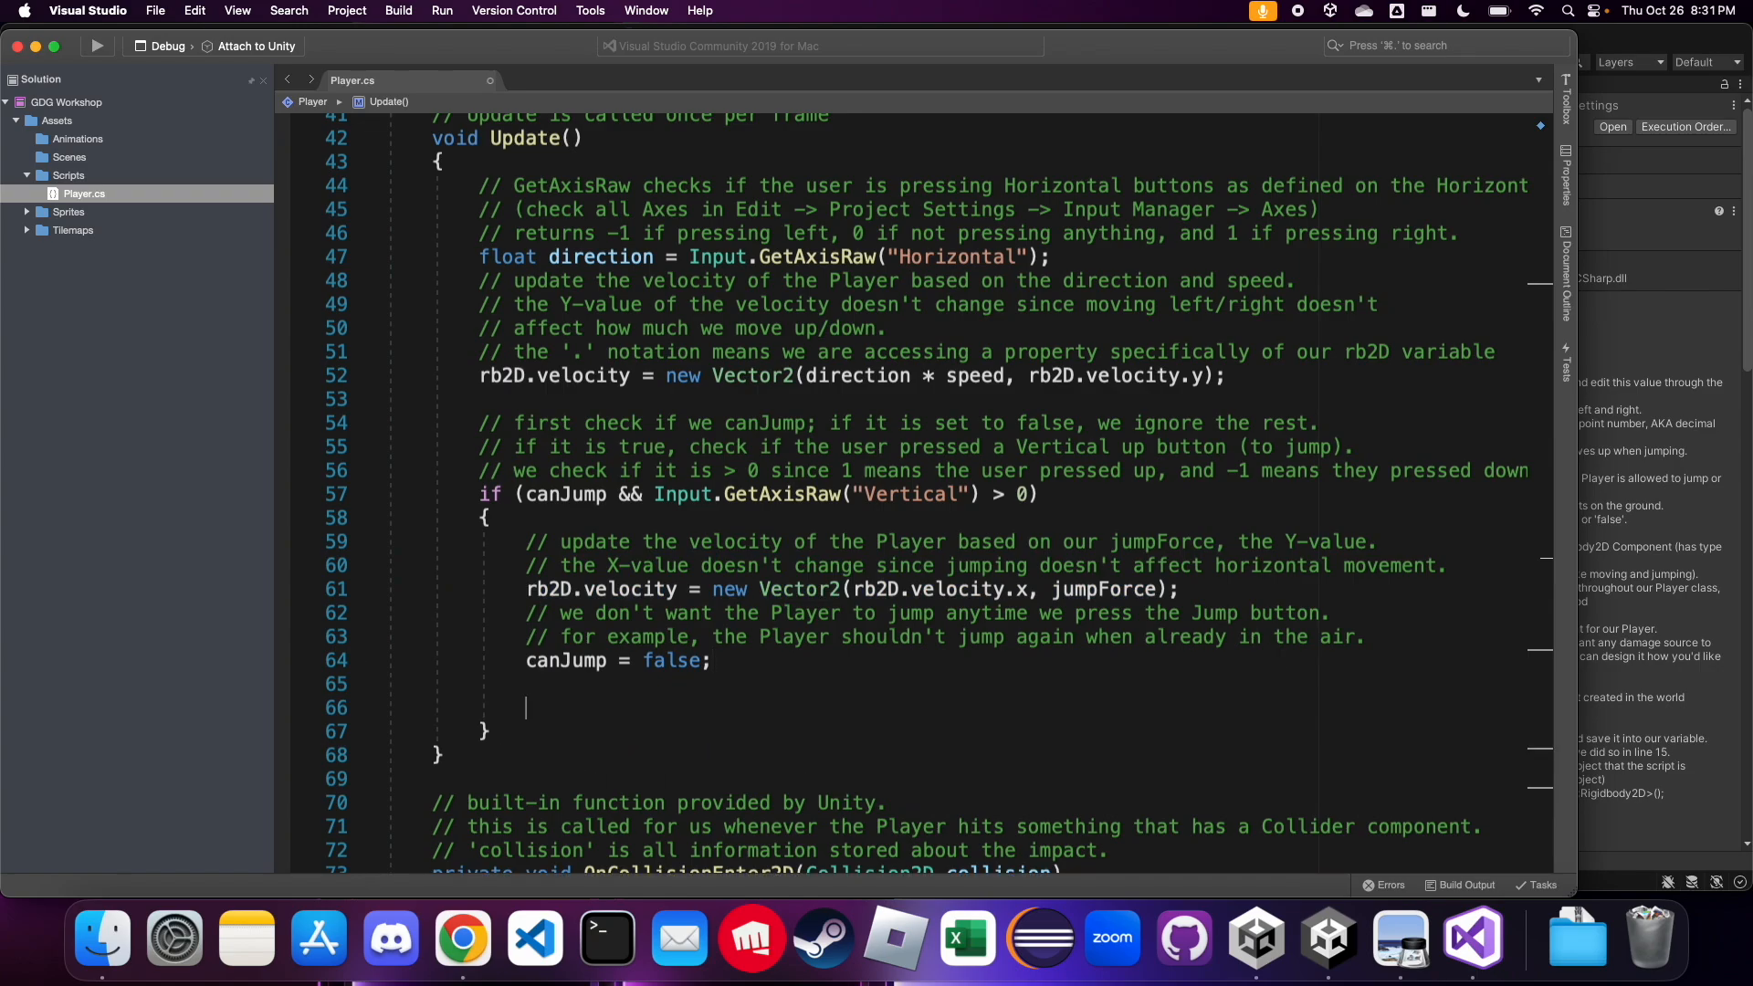
pyautogui.write('animator.Set')
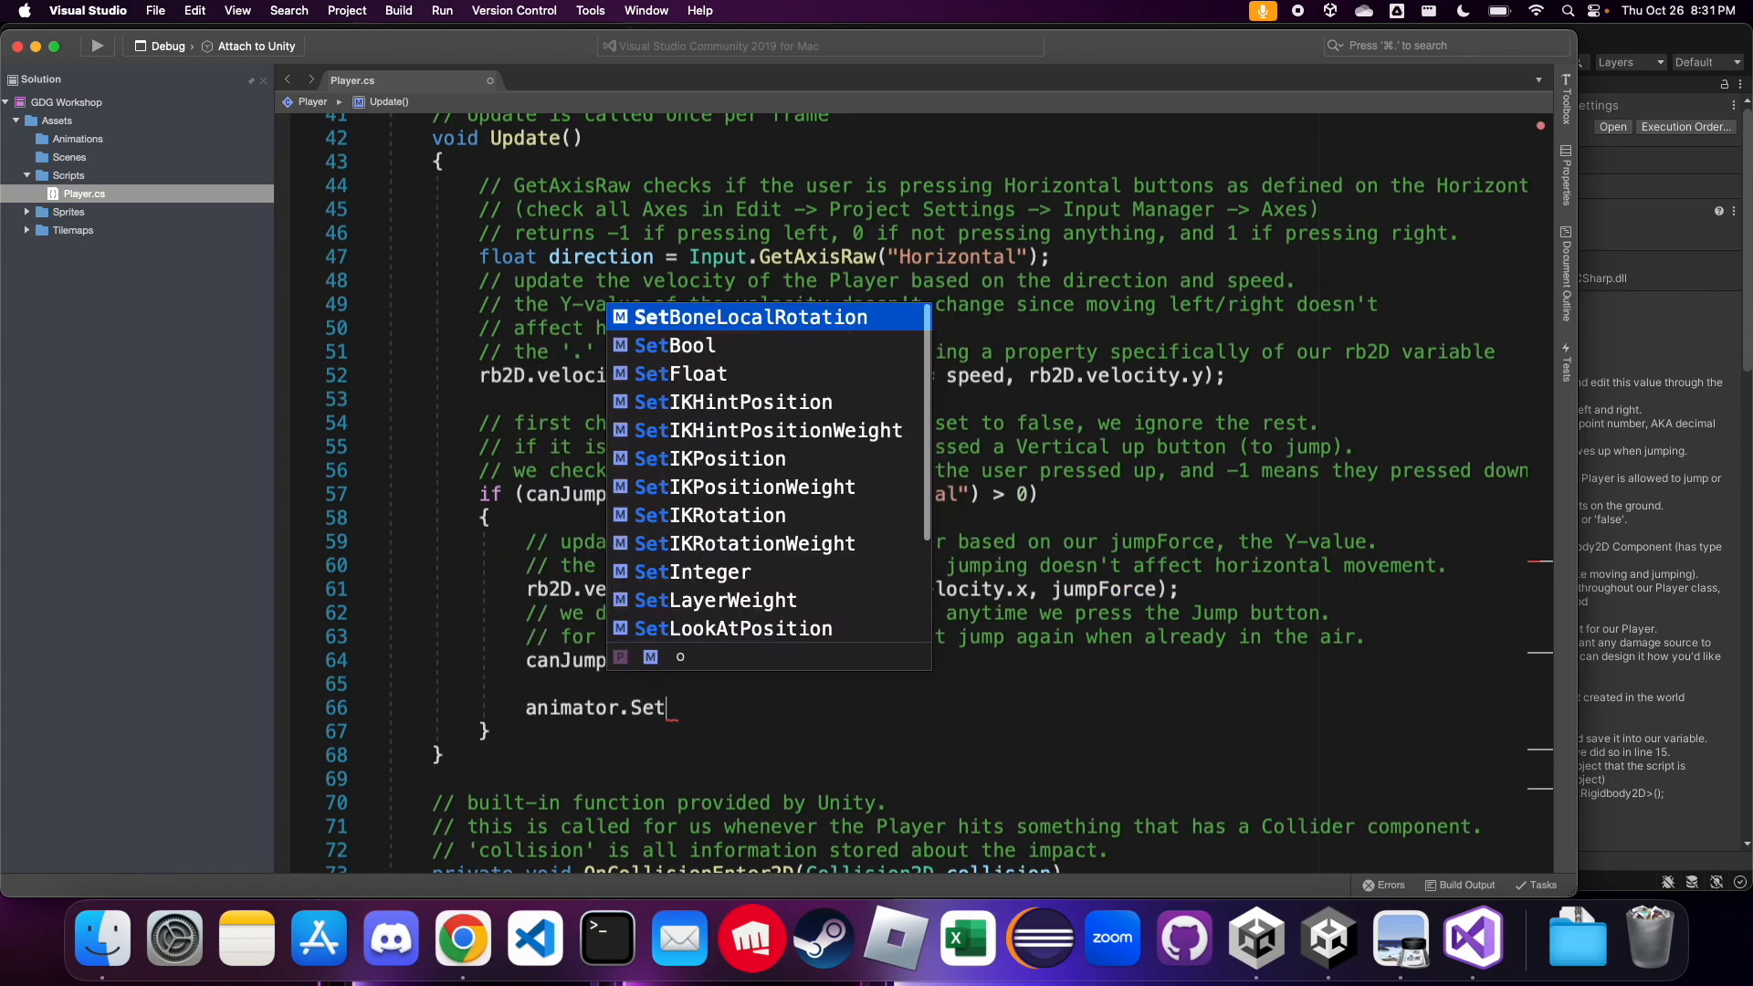
pyautogui.write('Boo')
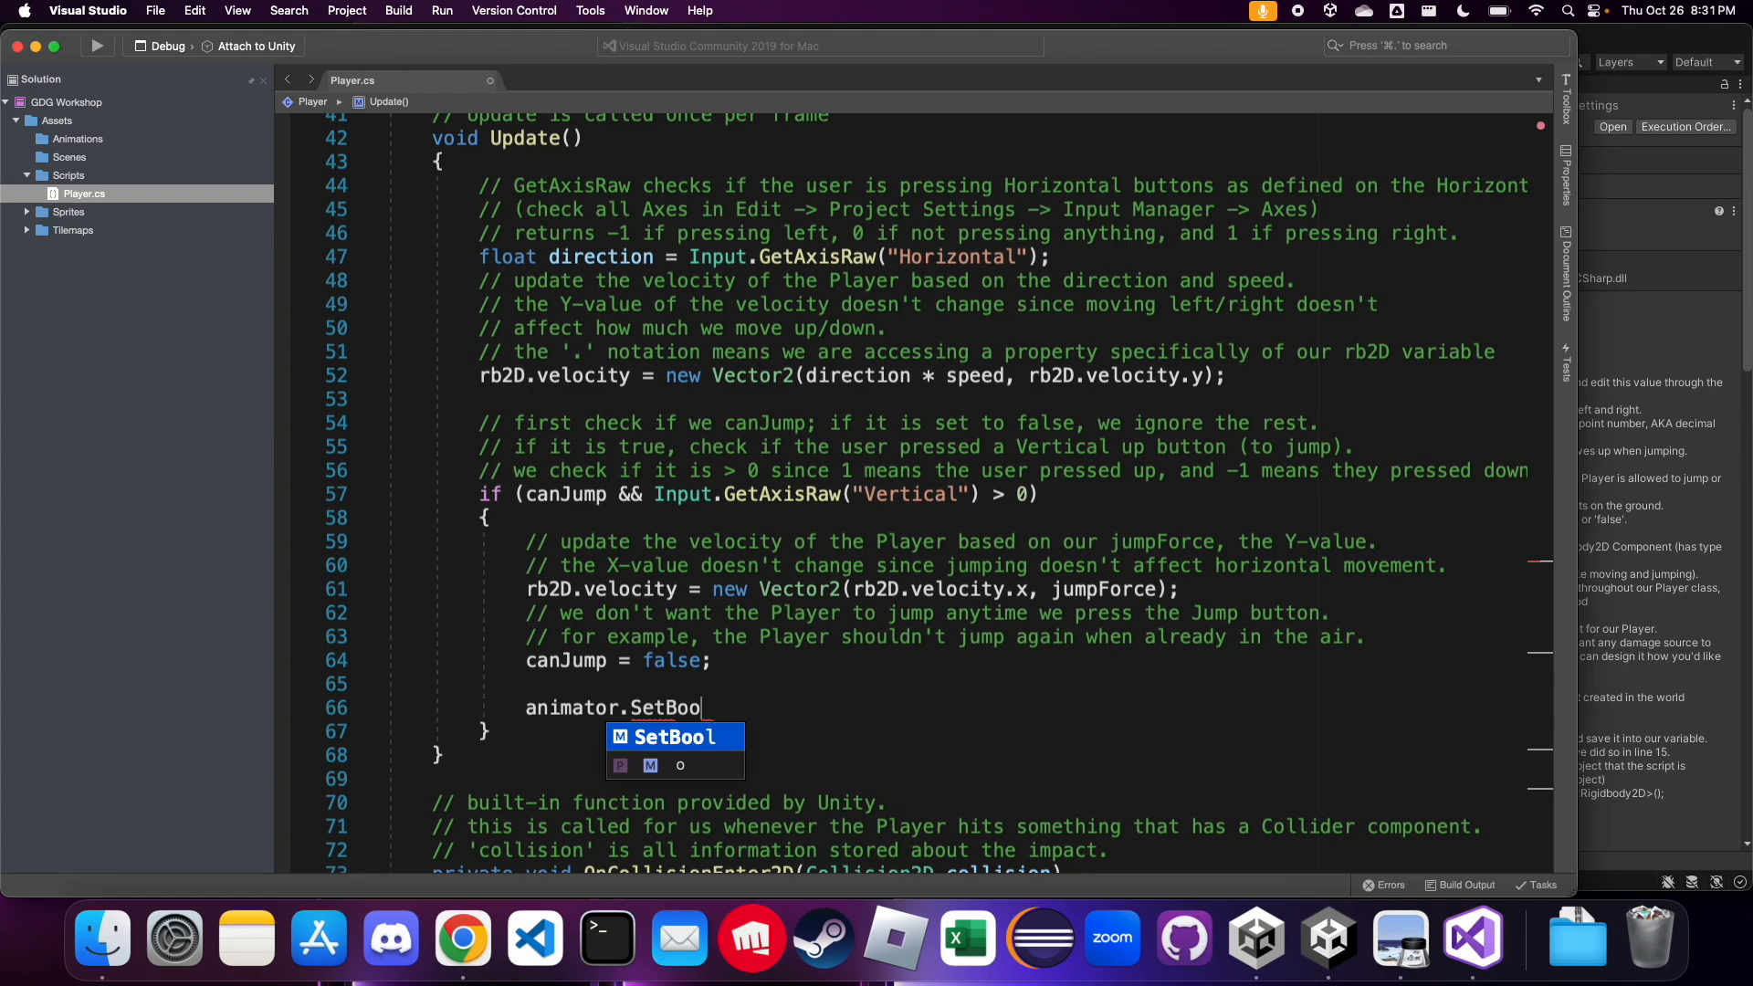
pyautogui.write('l();')
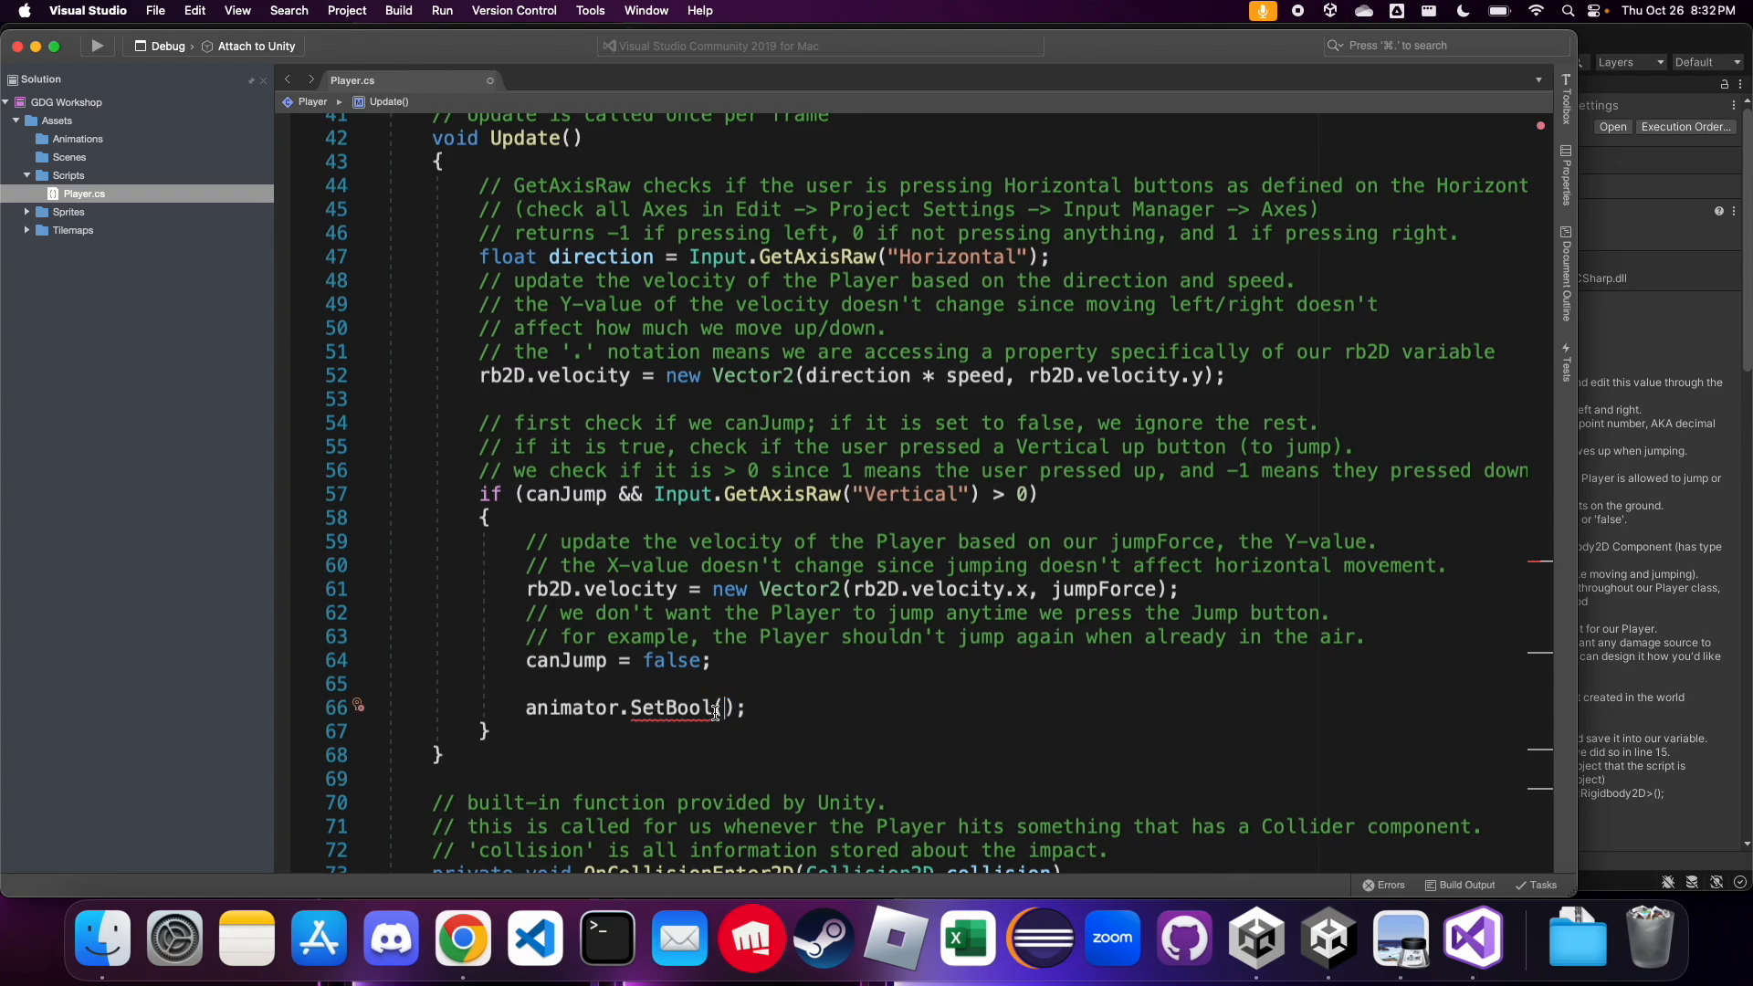
pyautogui.moveTo(702, 704)
pyautogui.write('"isJumping", true')
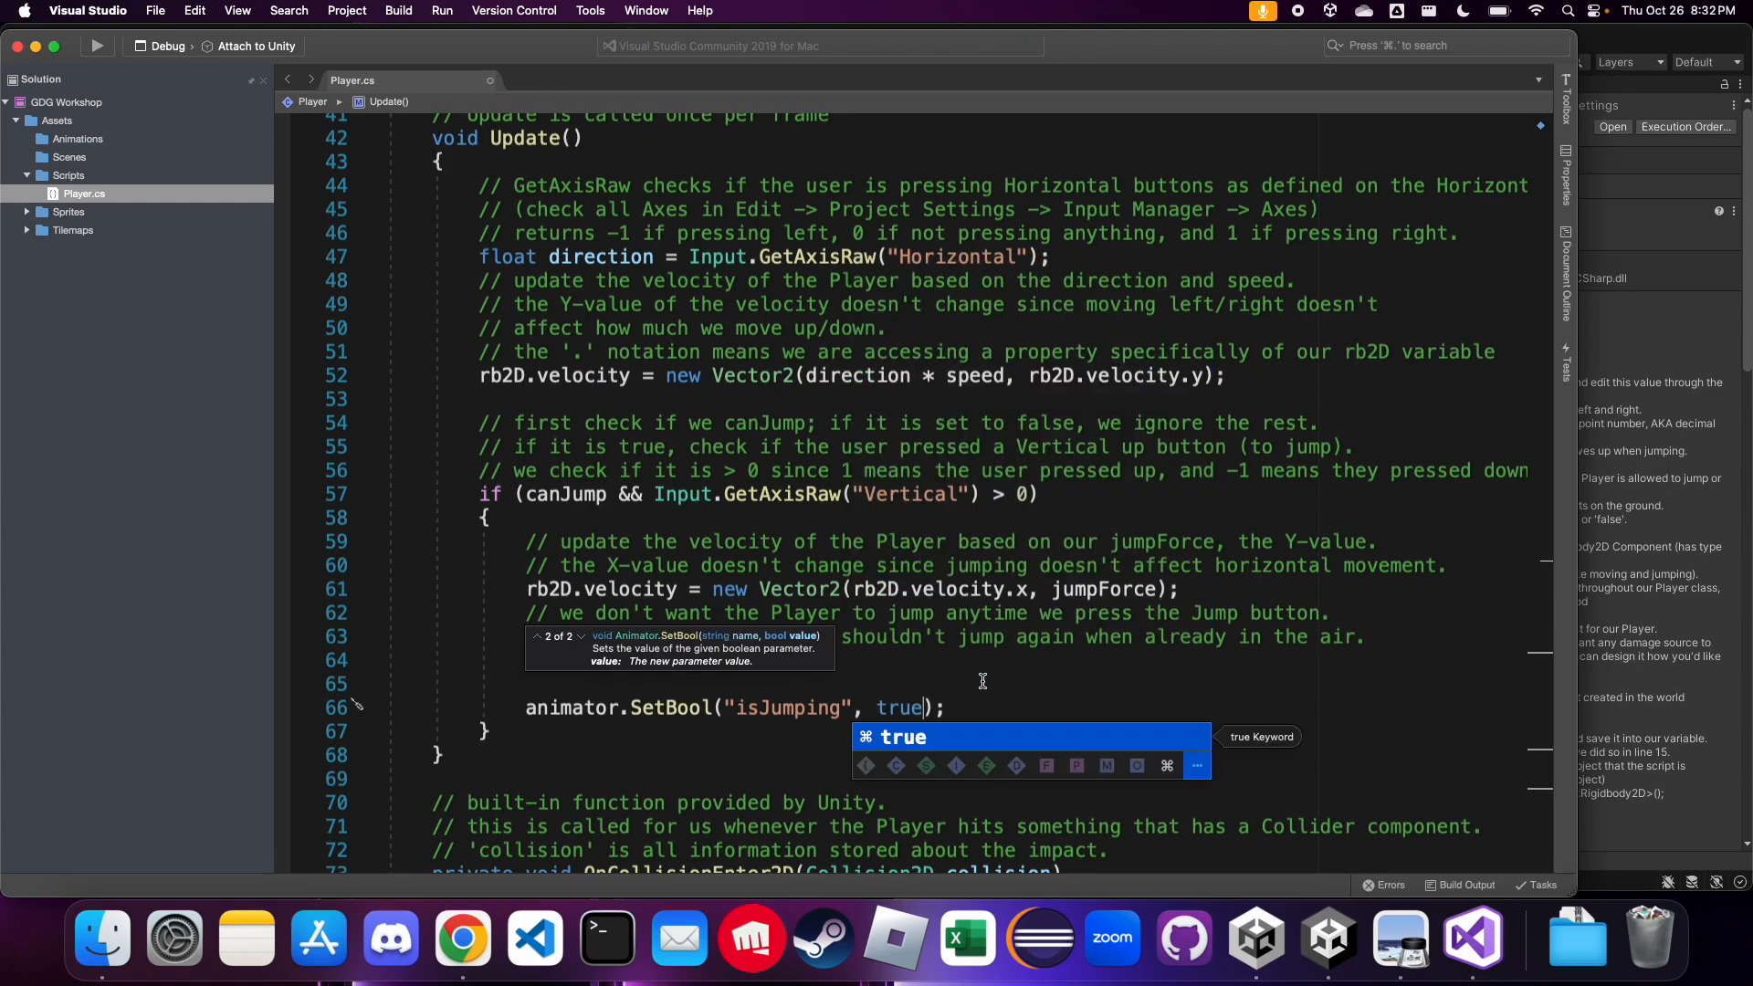
# Copy the isJumping SetBool line to a new line below "canJump = true;" in the Ground check of OnCollisionEnter2D
pyautogui.click(975, 703)
pyautogui.keyDown('shift'); pyautogui.click(527, 717); pyautogui.keyUp('shift')
pyautogui.press('super+c')
pyautogui.click(851, 664)
pyautogui.scroll(1, 850, 664)
pyautogui.scroll(-1, 850, 664)
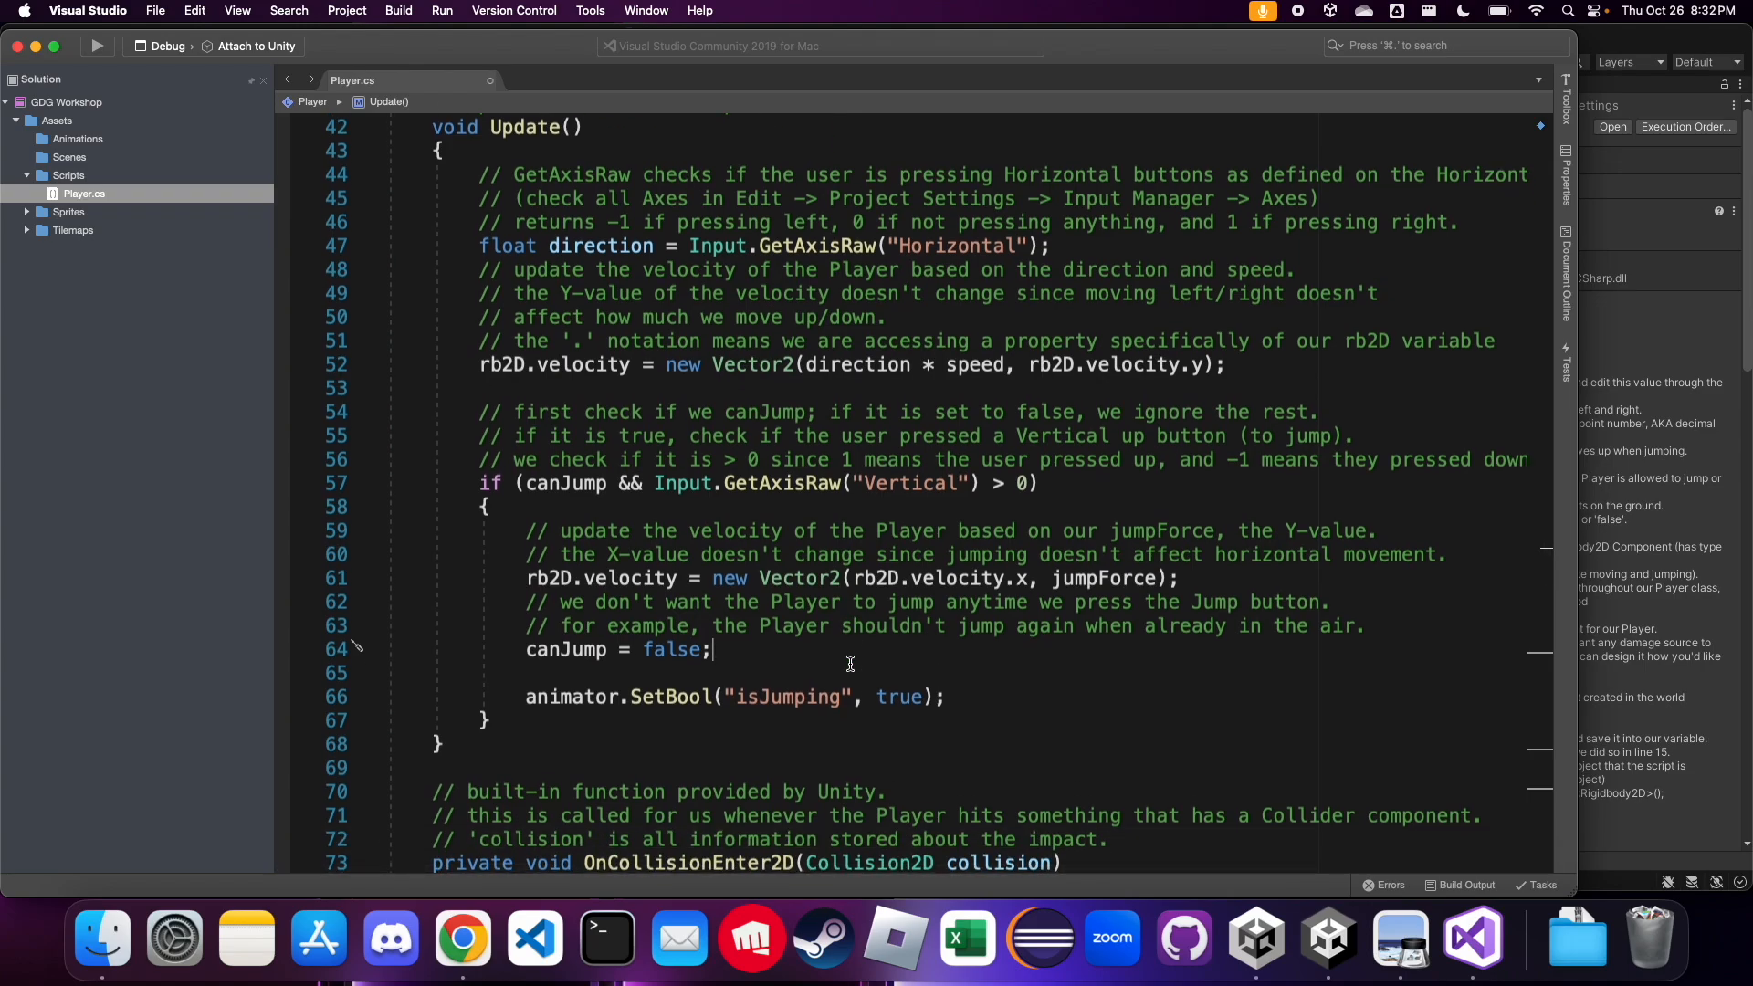
pyautogui.scroll(-10, 850, 664)
pyautogui.scroll(-4, 850, 664)
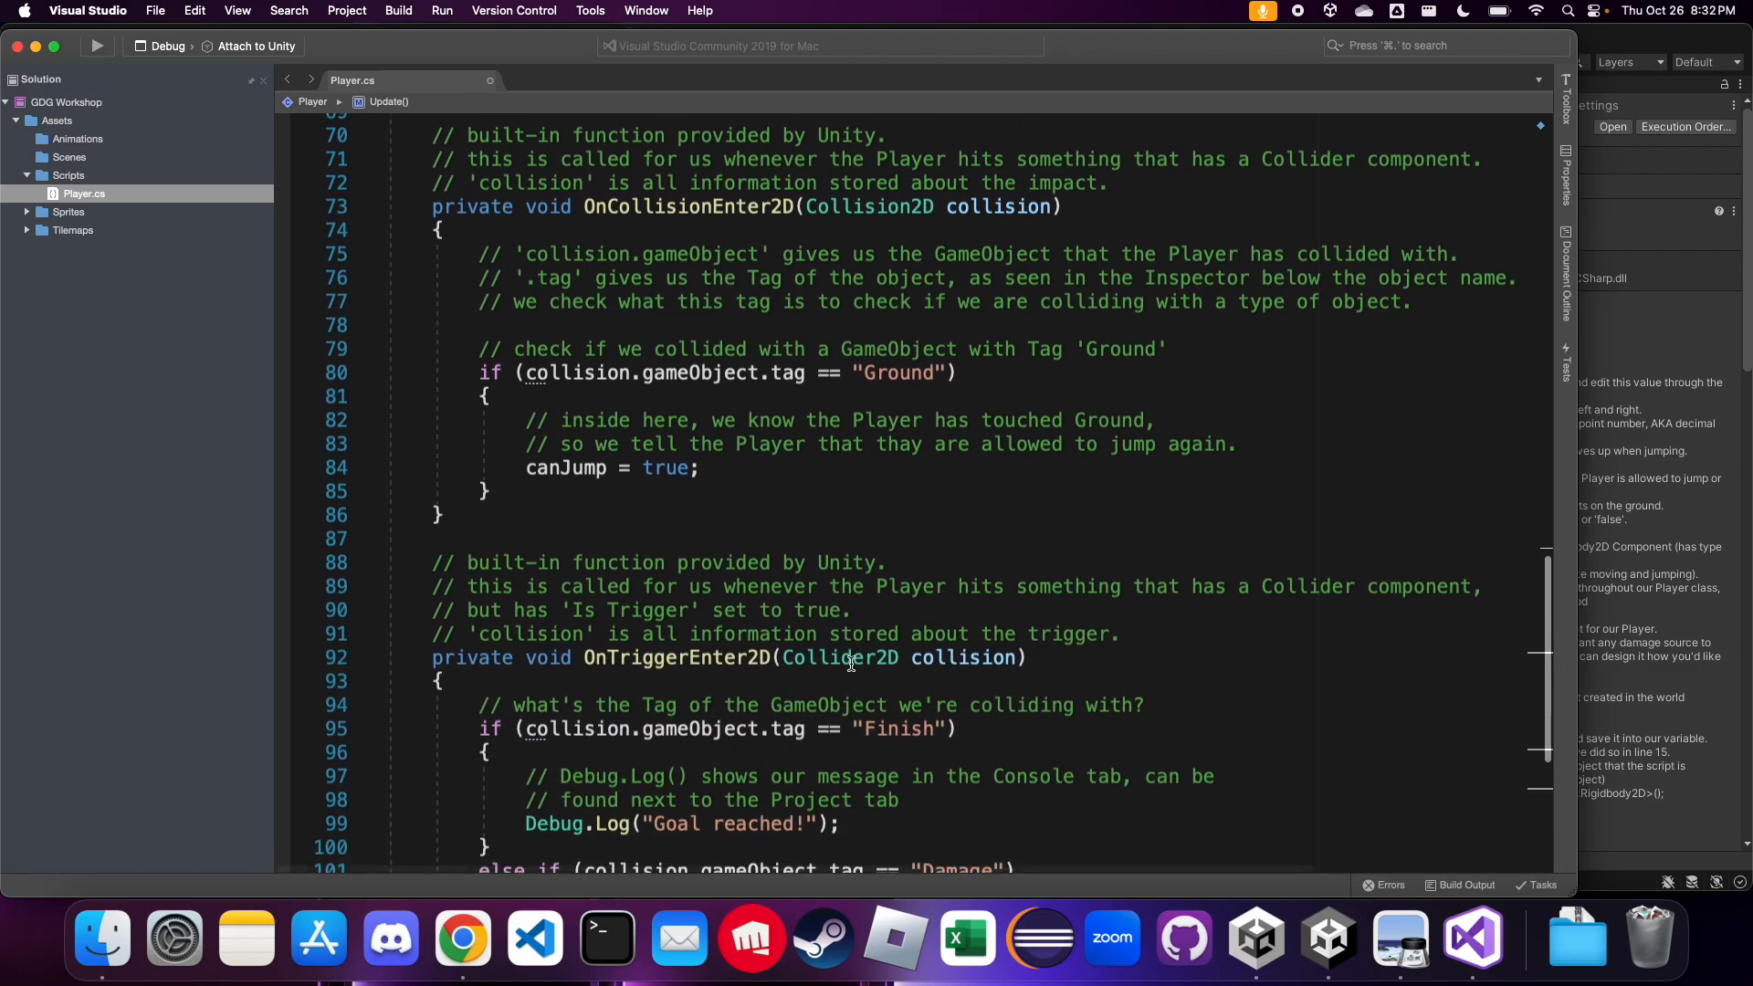
pyautogui.scroll(2, 998, 489)
pyautogui.click(996, 466)
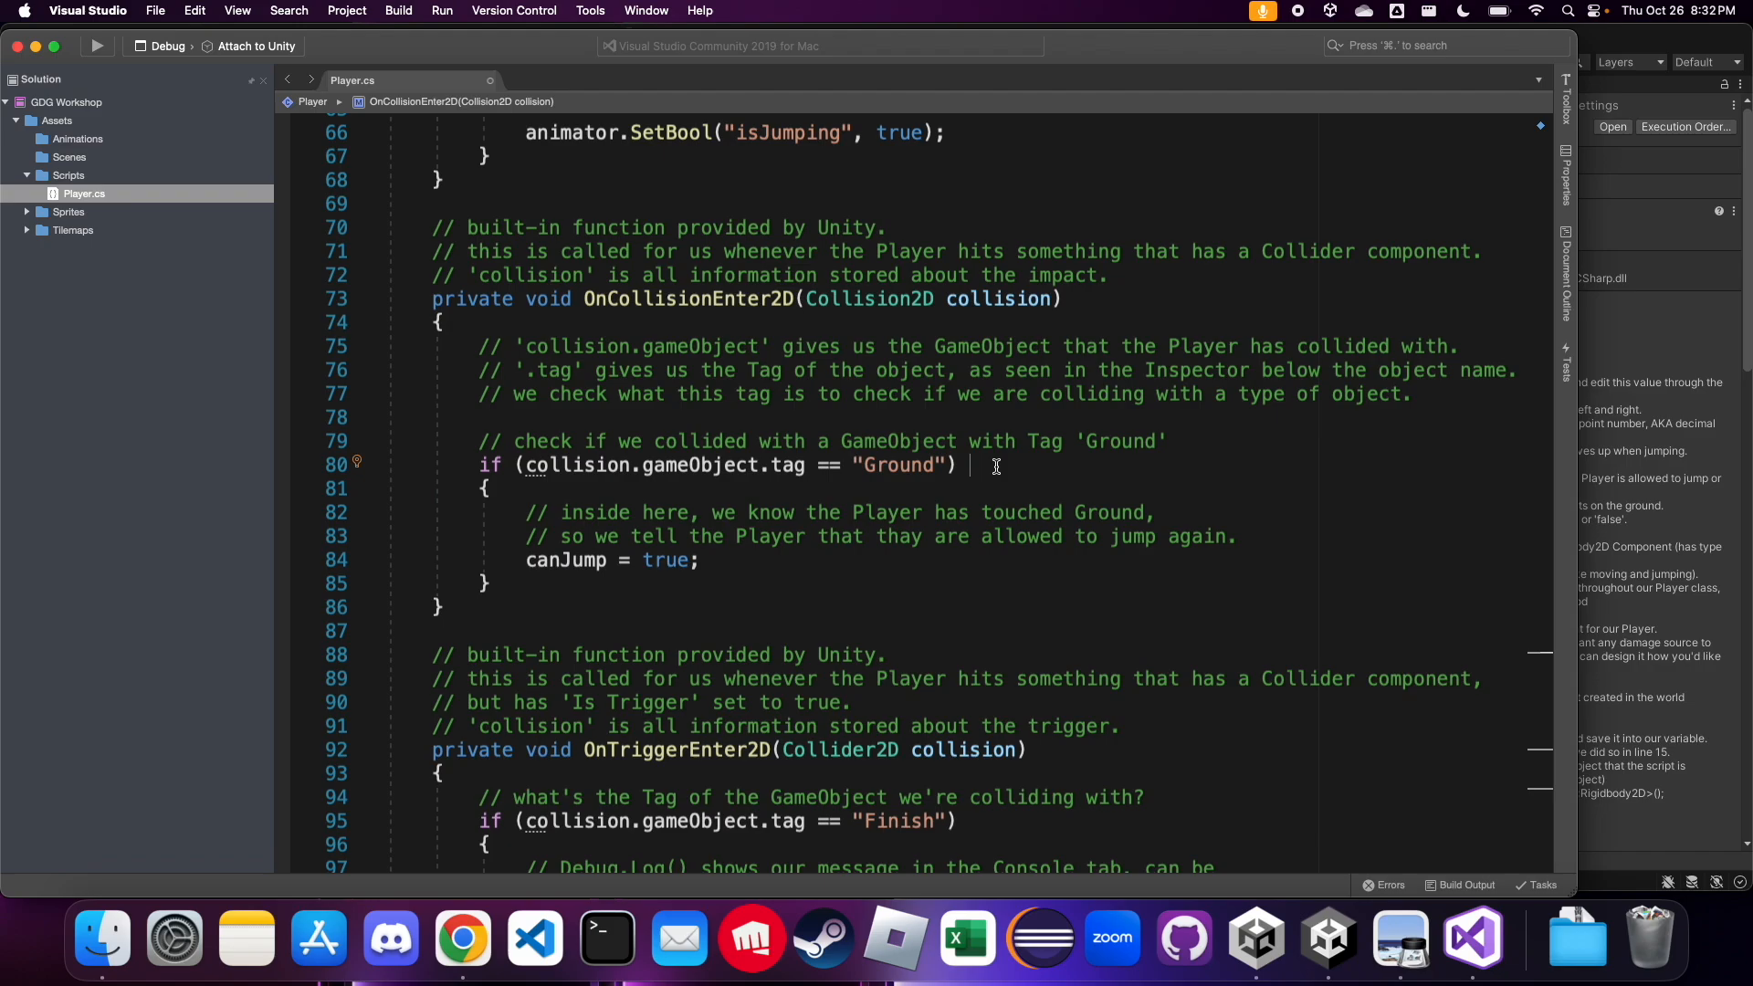
pyautogui.click(802, 559)
pyautogui.press('Return')
pyautogui.press('super+v')
# Change the value in the Ground check's isJumping SetBool line to false
pyautogui.press('Left')
pyautogui.press('Left')
pyautogui.hotkey('alt', 'shift', 'Left')
pyautogui.write('false')
pyautogui.click(977, 577)
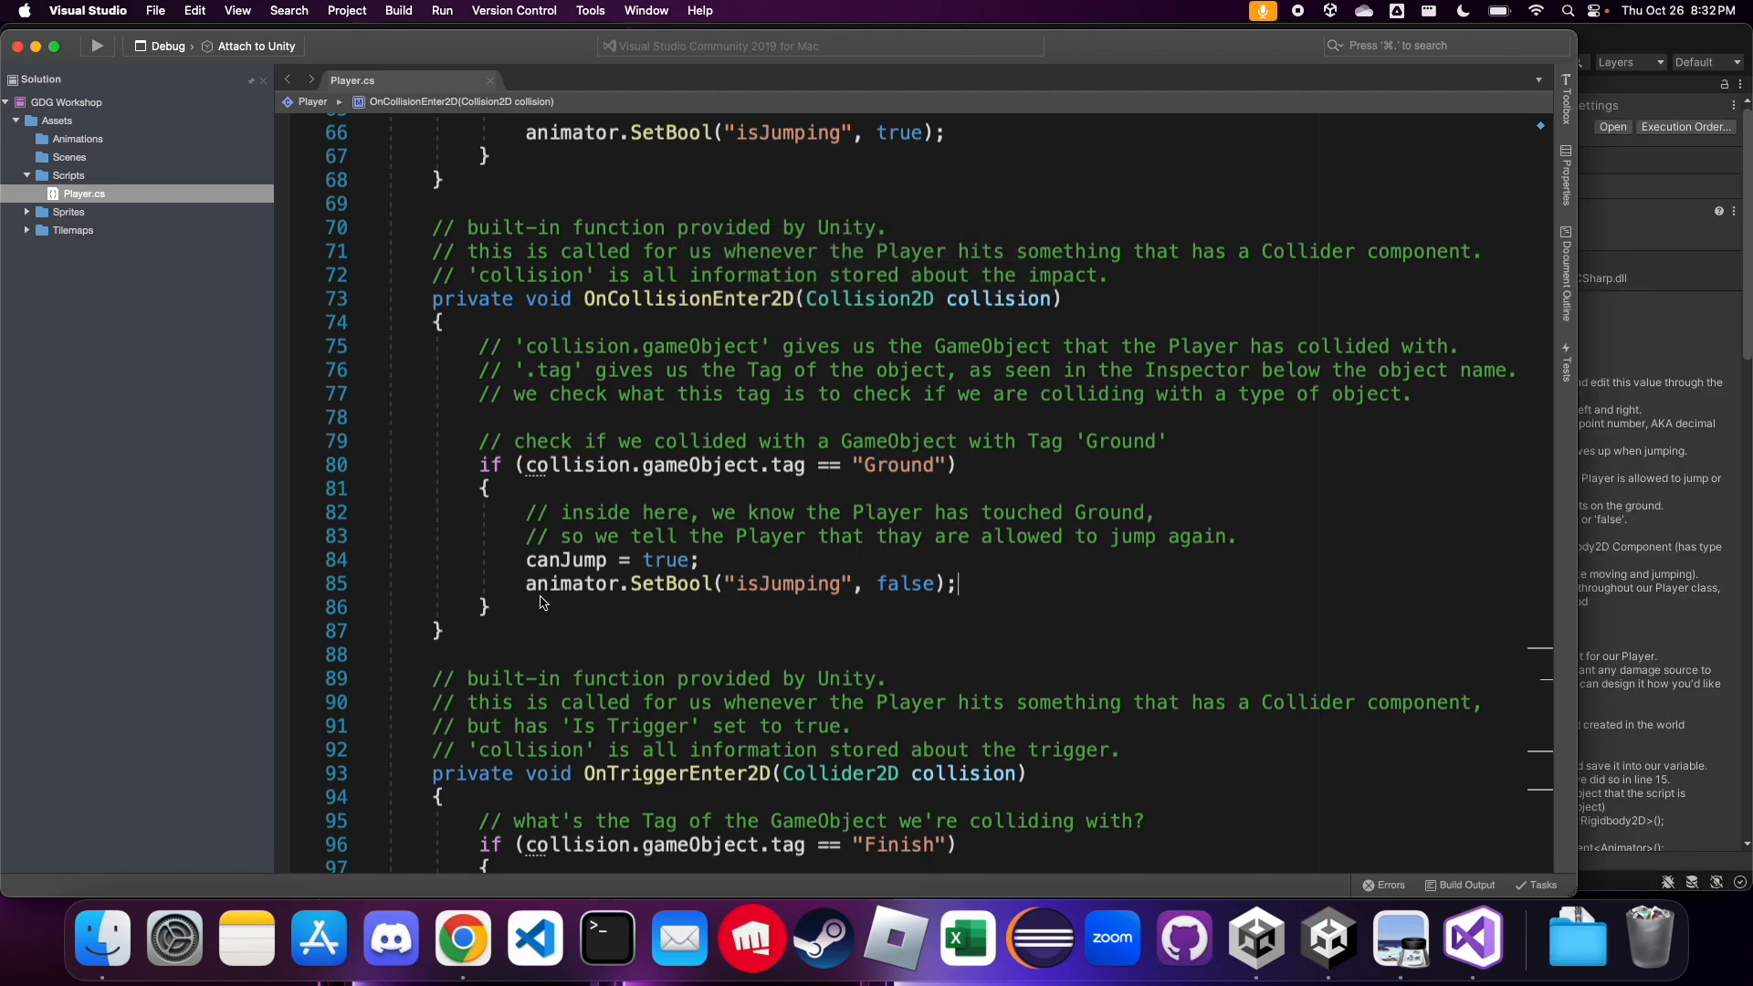
# Add an empty "if (direction != 0)" block below the horizontal rb2D.velocity assignment in Update()
pyautogui.scroll(6, 541, 603)
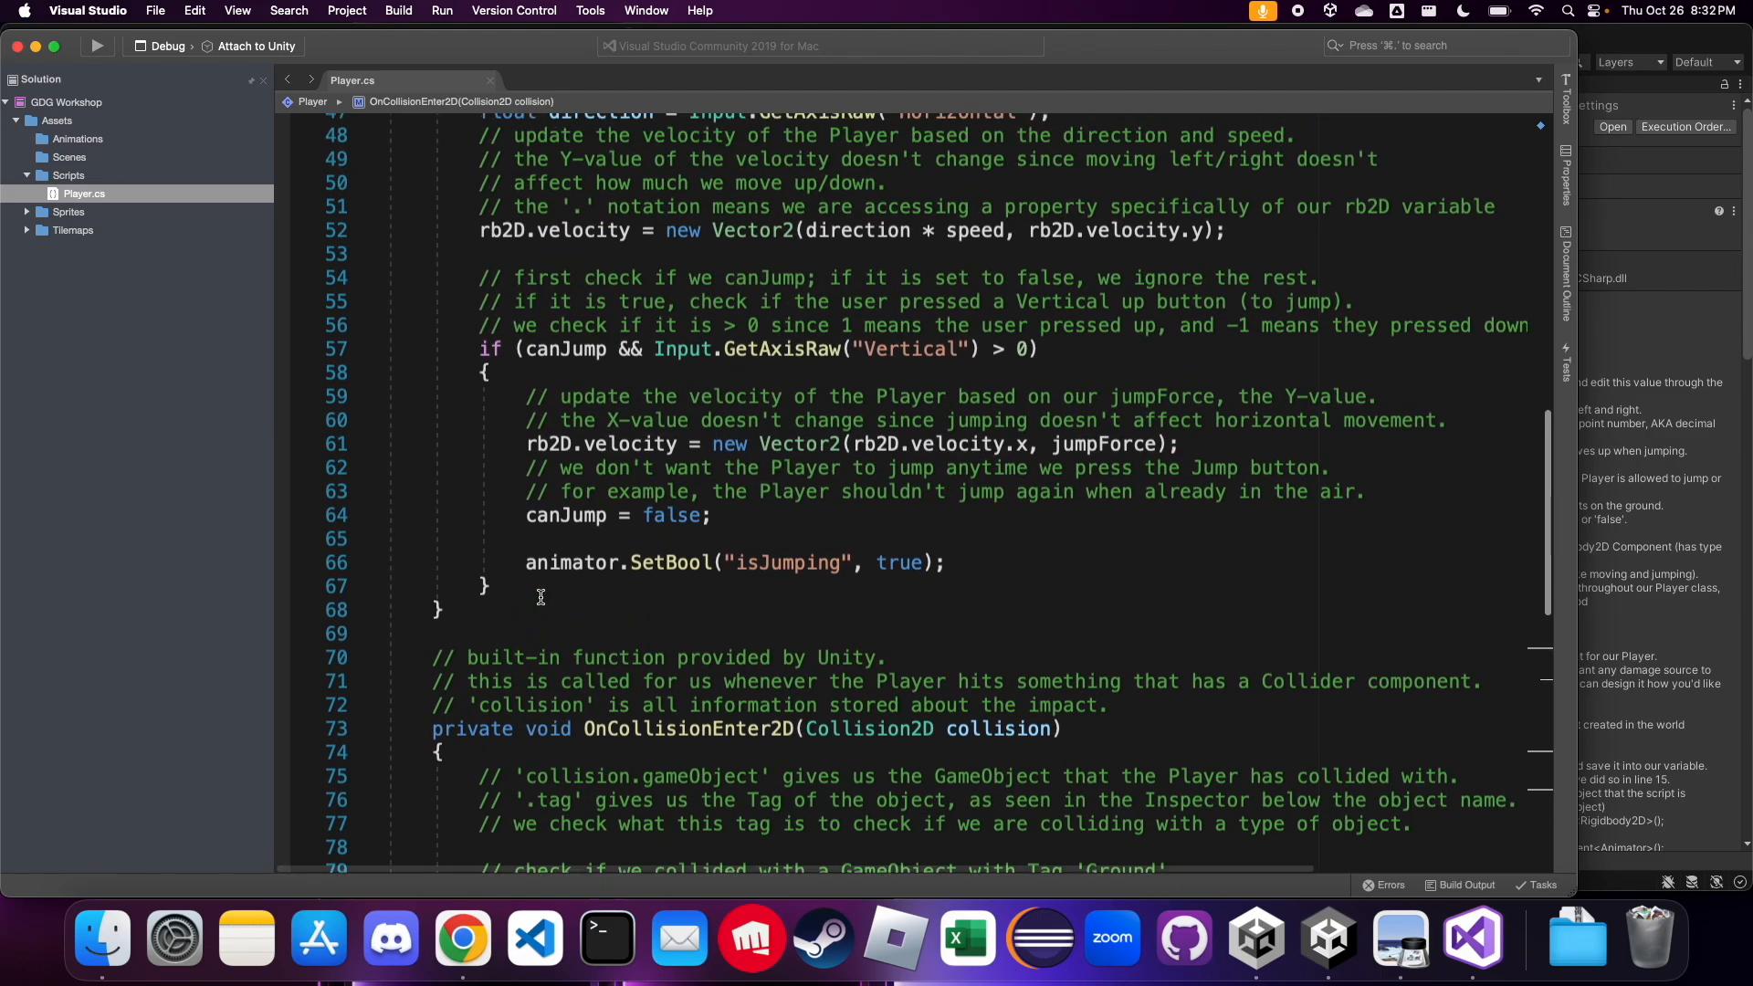
pyautogui.scroll(8, 542, 598)
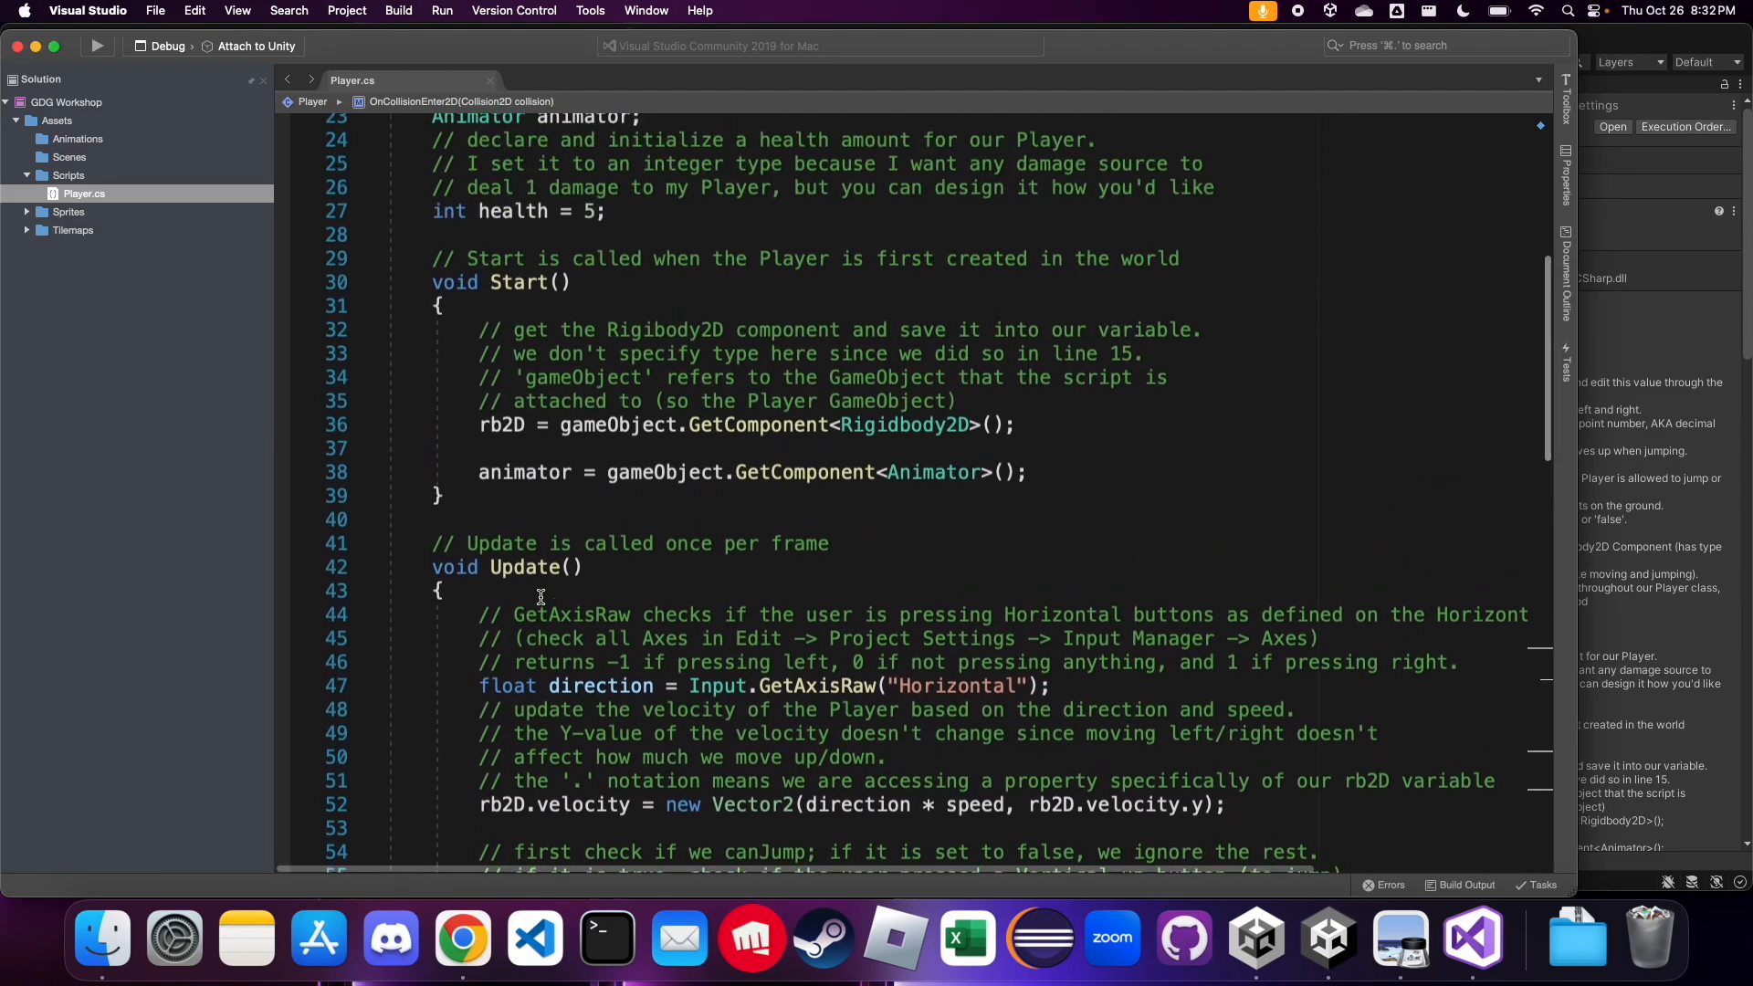
pyautogui.scroll(-6, 541, 598)
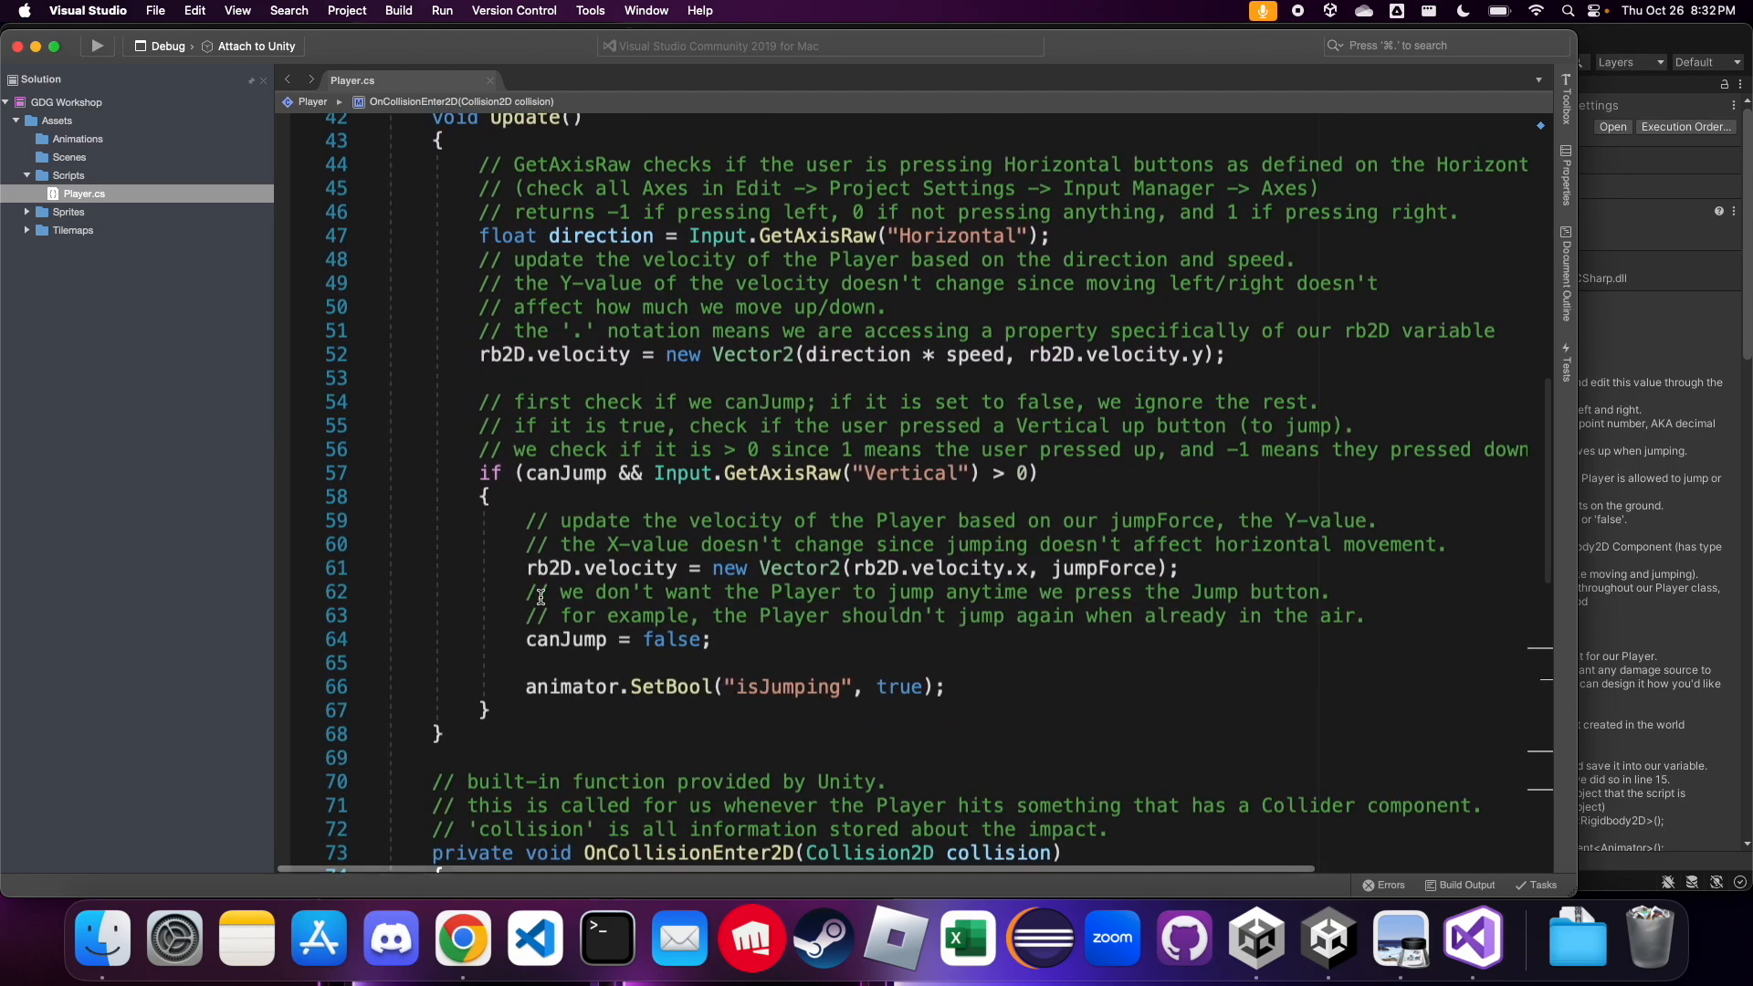
pyautogui.scroll(1, 542, 598)
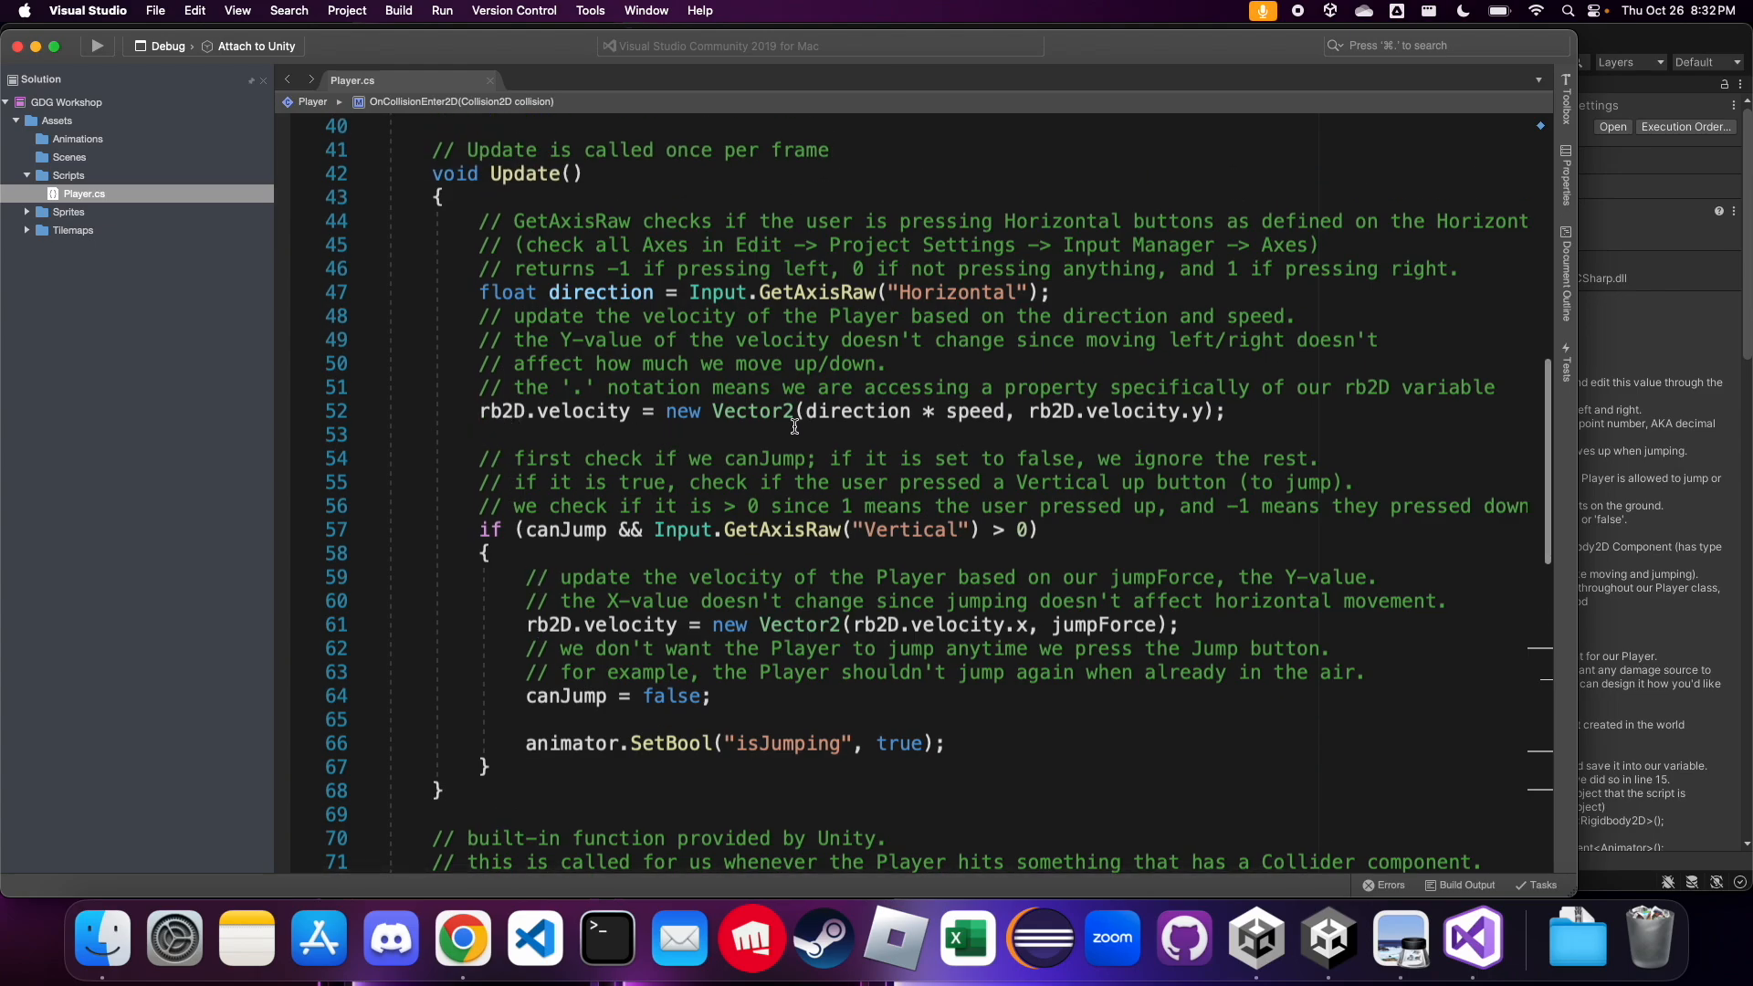
pyautogui.scroll(1, 855, 371)
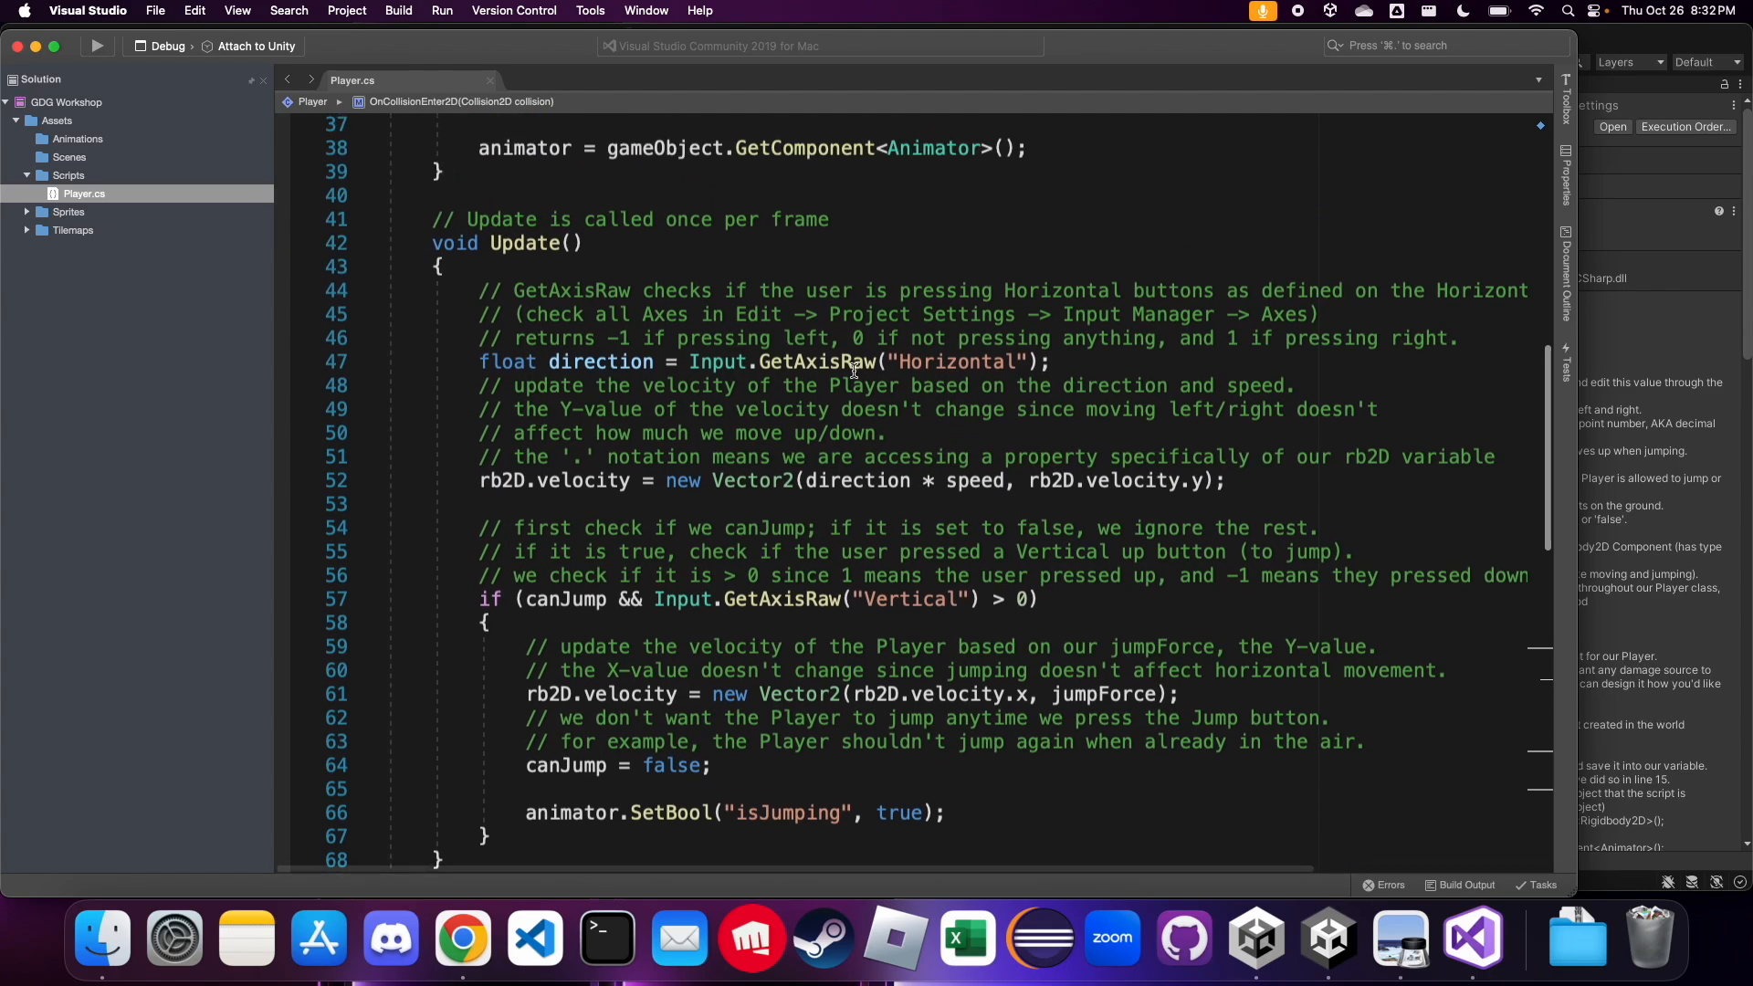
pyautogui.doubleClick(635, 365)
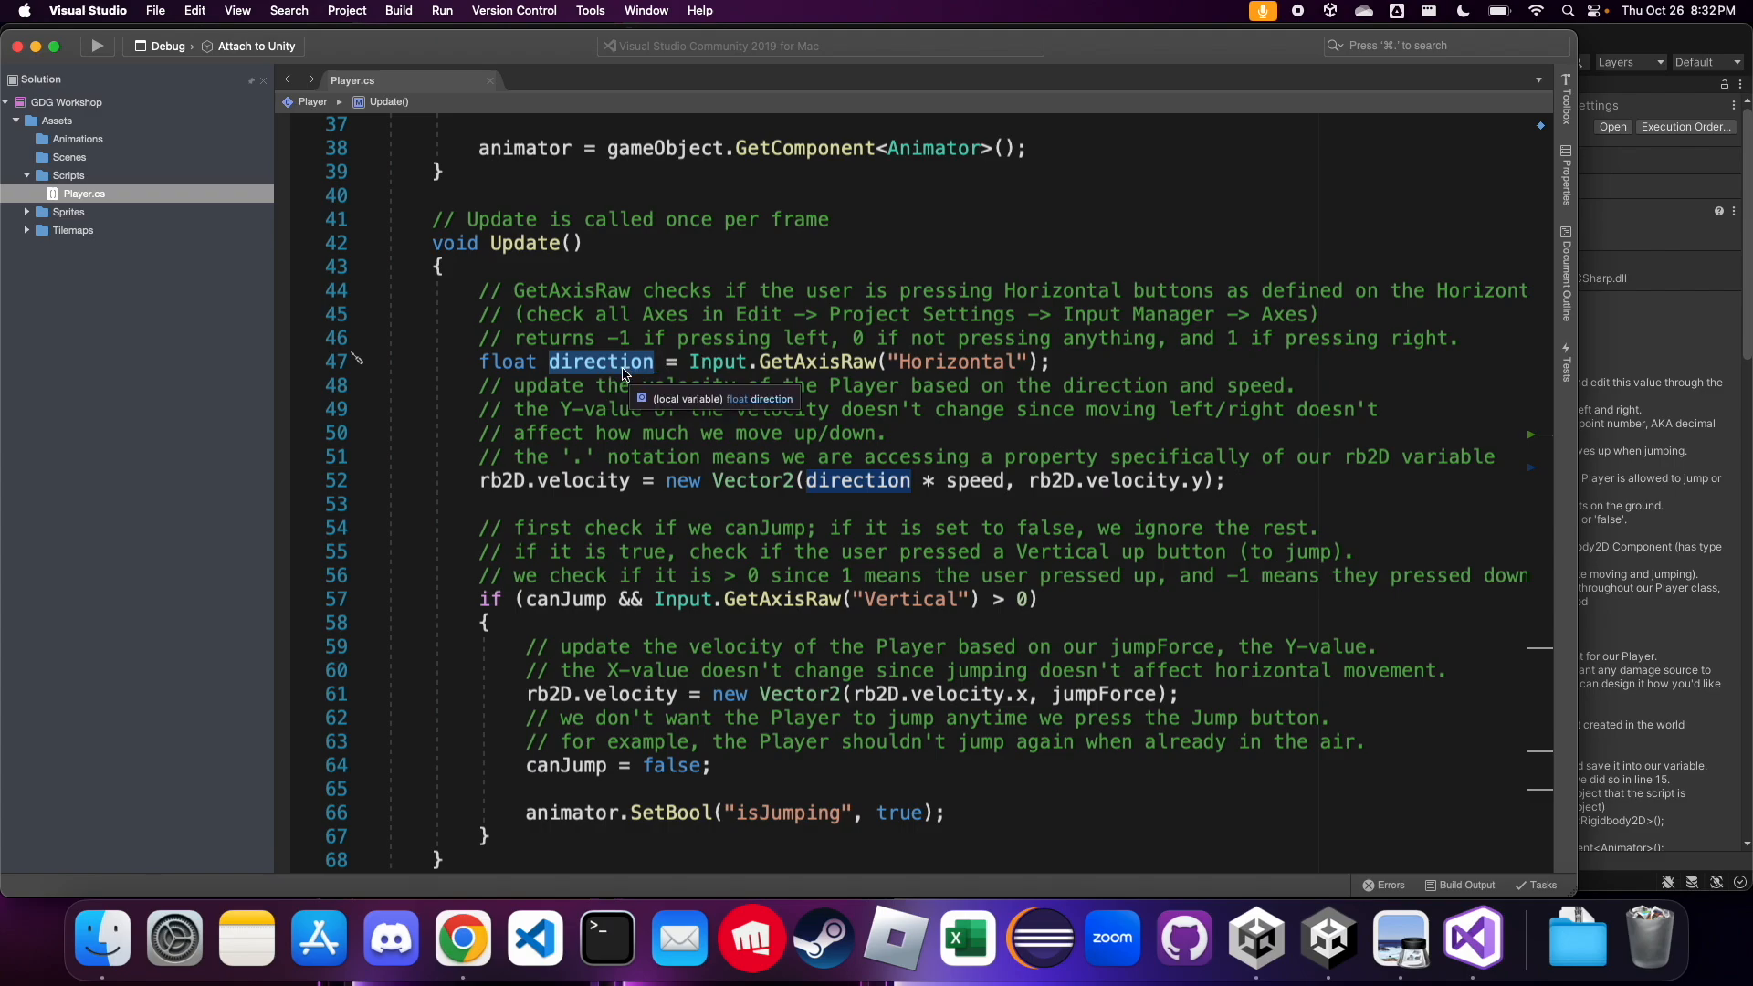
pyautogui.click(566, 511)
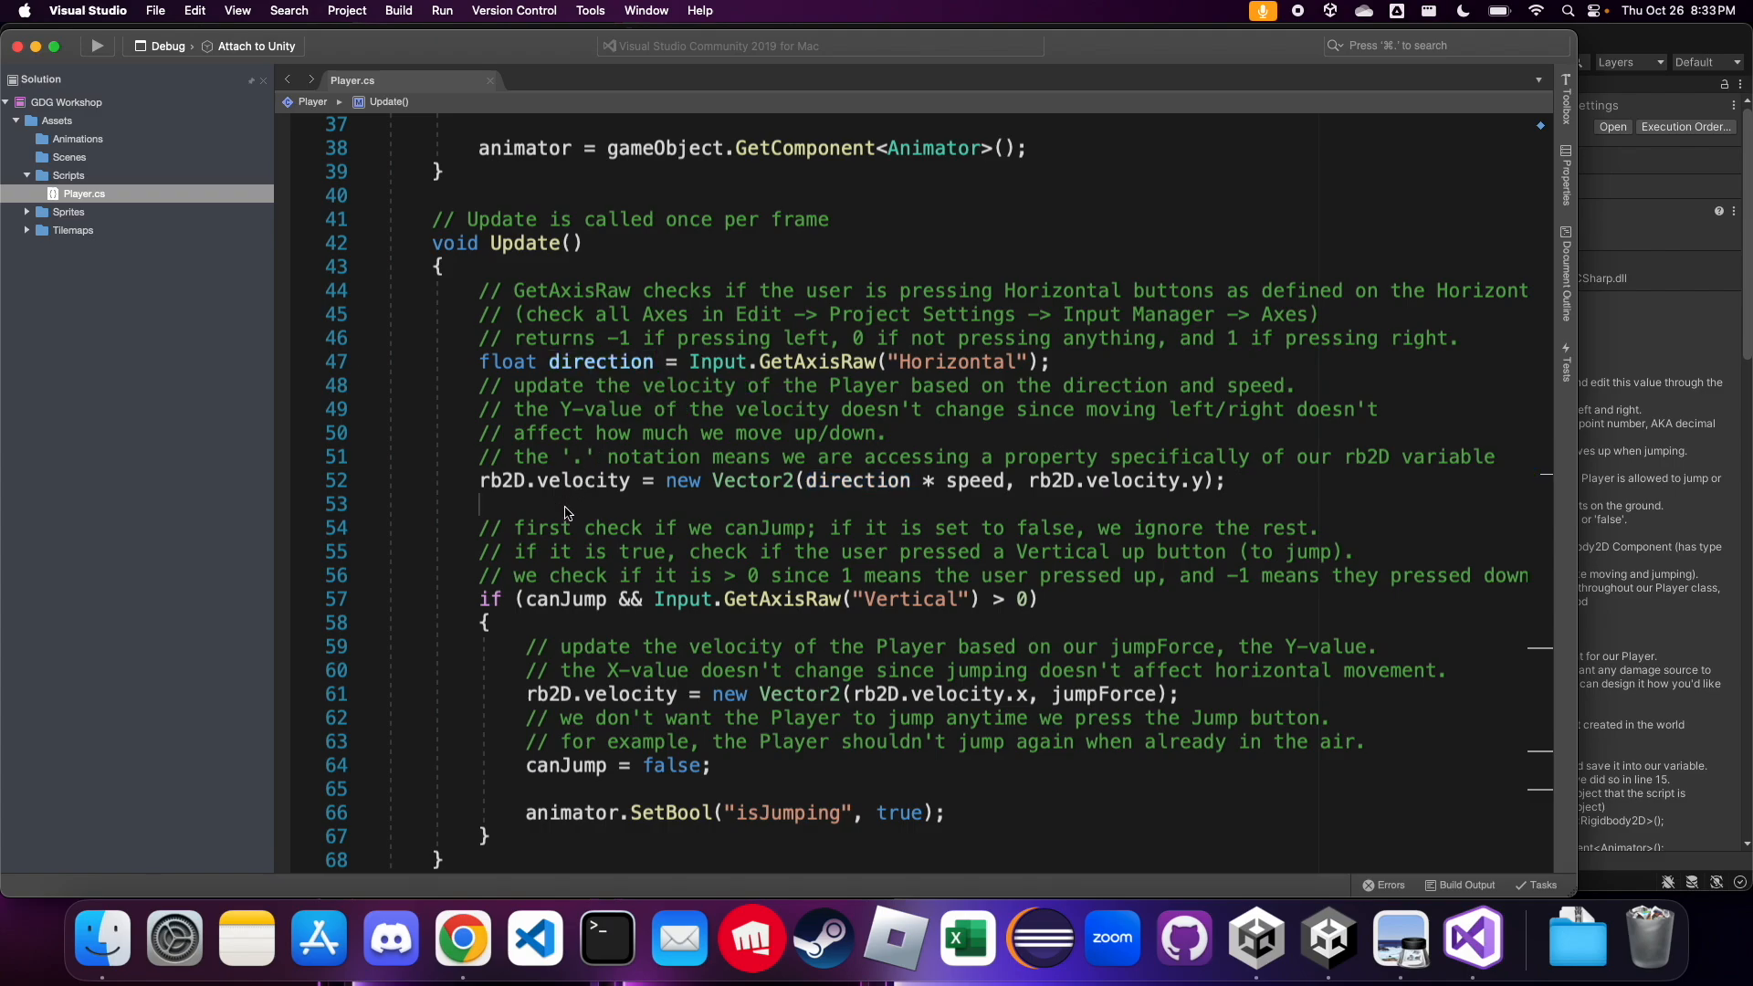
pyautogui.press('Return')
pyautogui.press('Return')
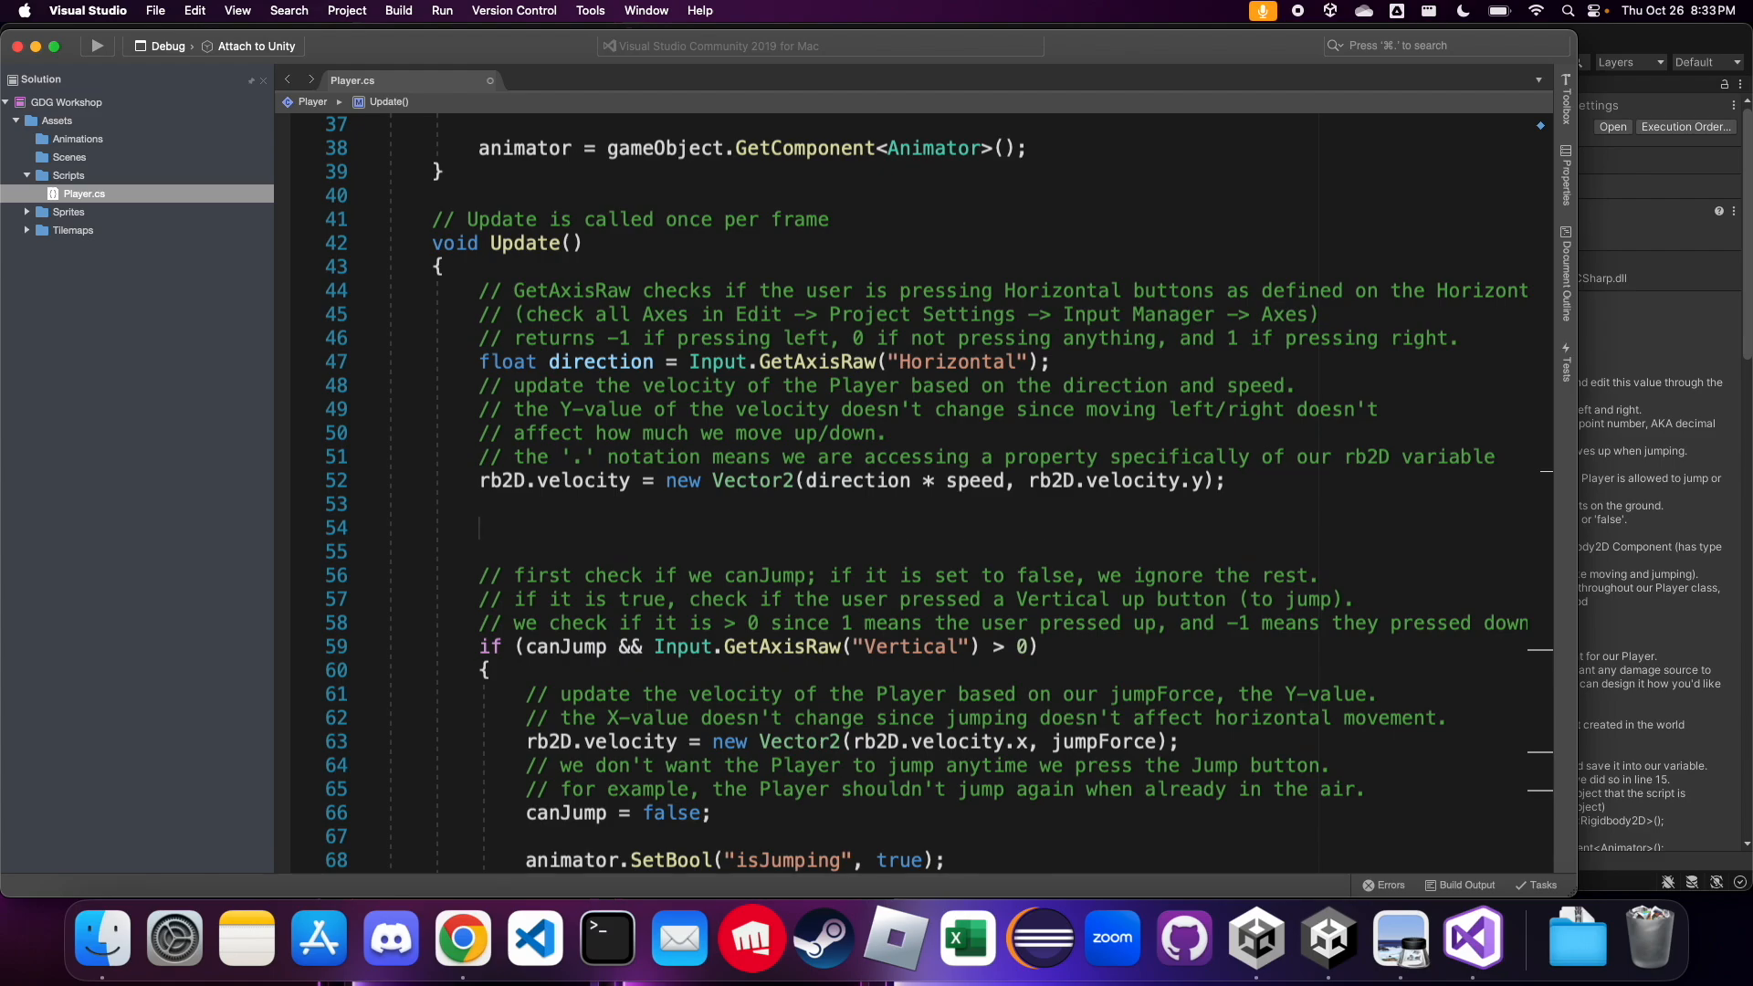
pyautogui.write('if (direction != 0)')
pyautogui.press('BackSpace')
pyautogui.press('BackSpace')
pyautogui.write('= 0) {')
pyautogui.press('Return')
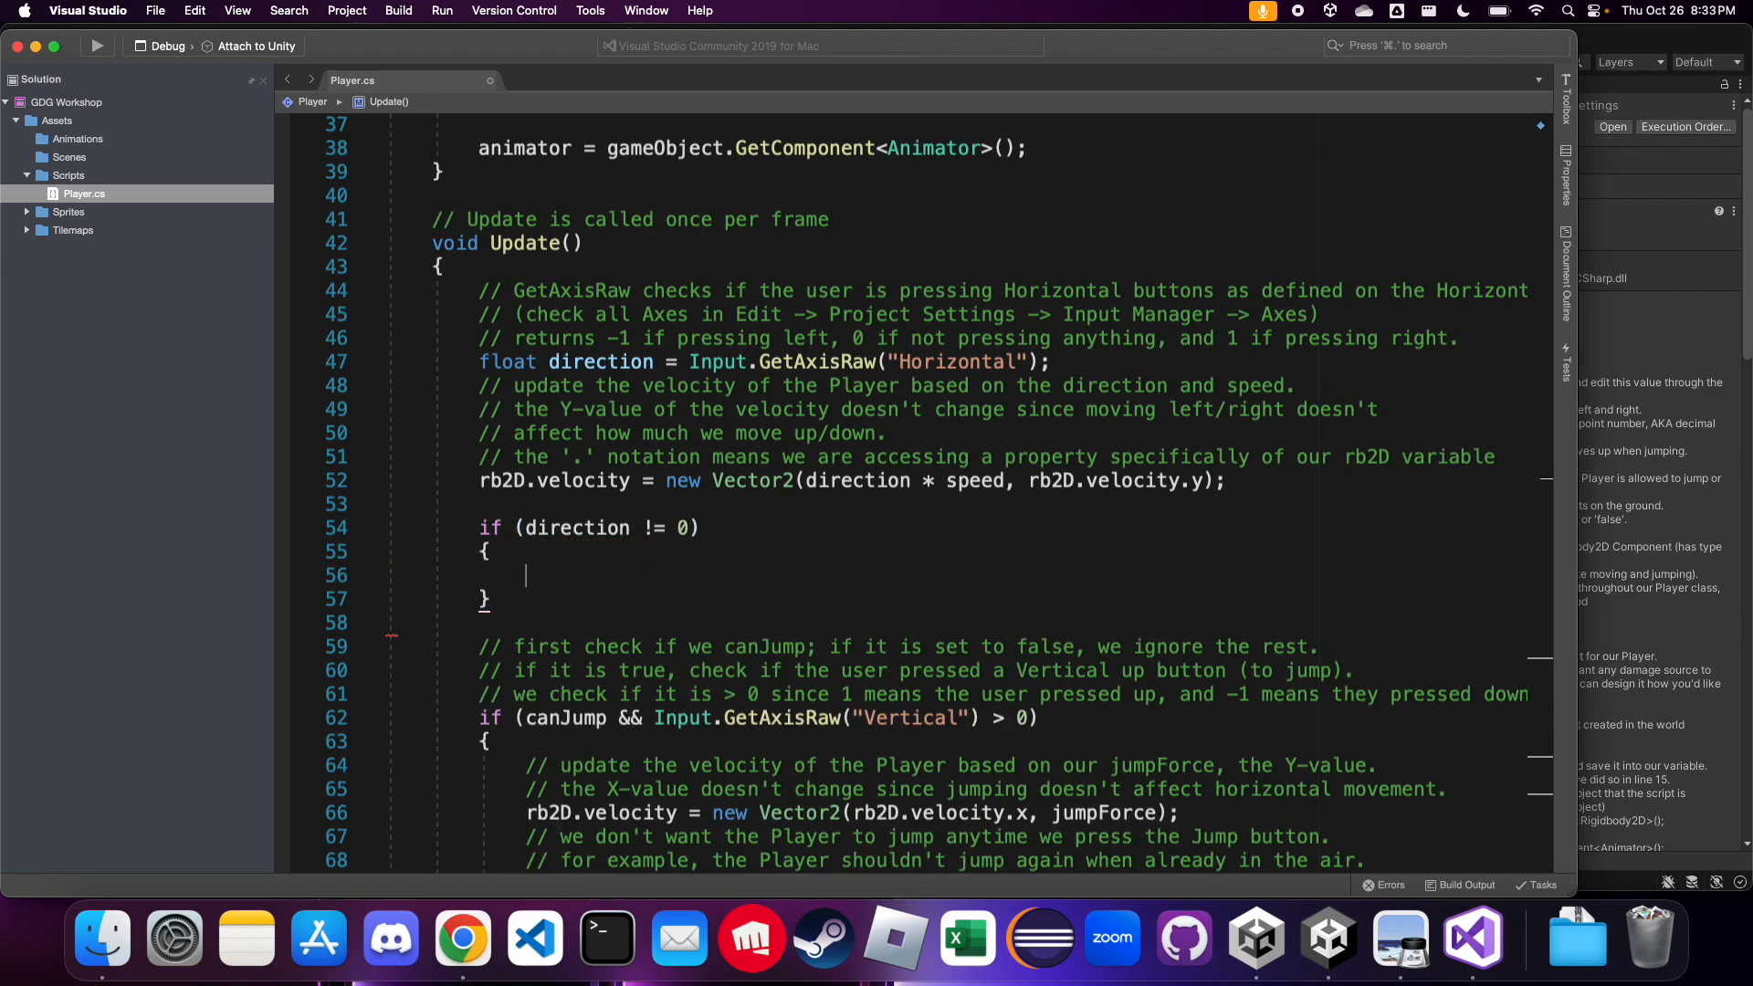
# Paste the copied SetBool line into the direction if block and add the comment "// we are moving" above it
pyautogui.write('animator.SetBool("isJumping", true);')
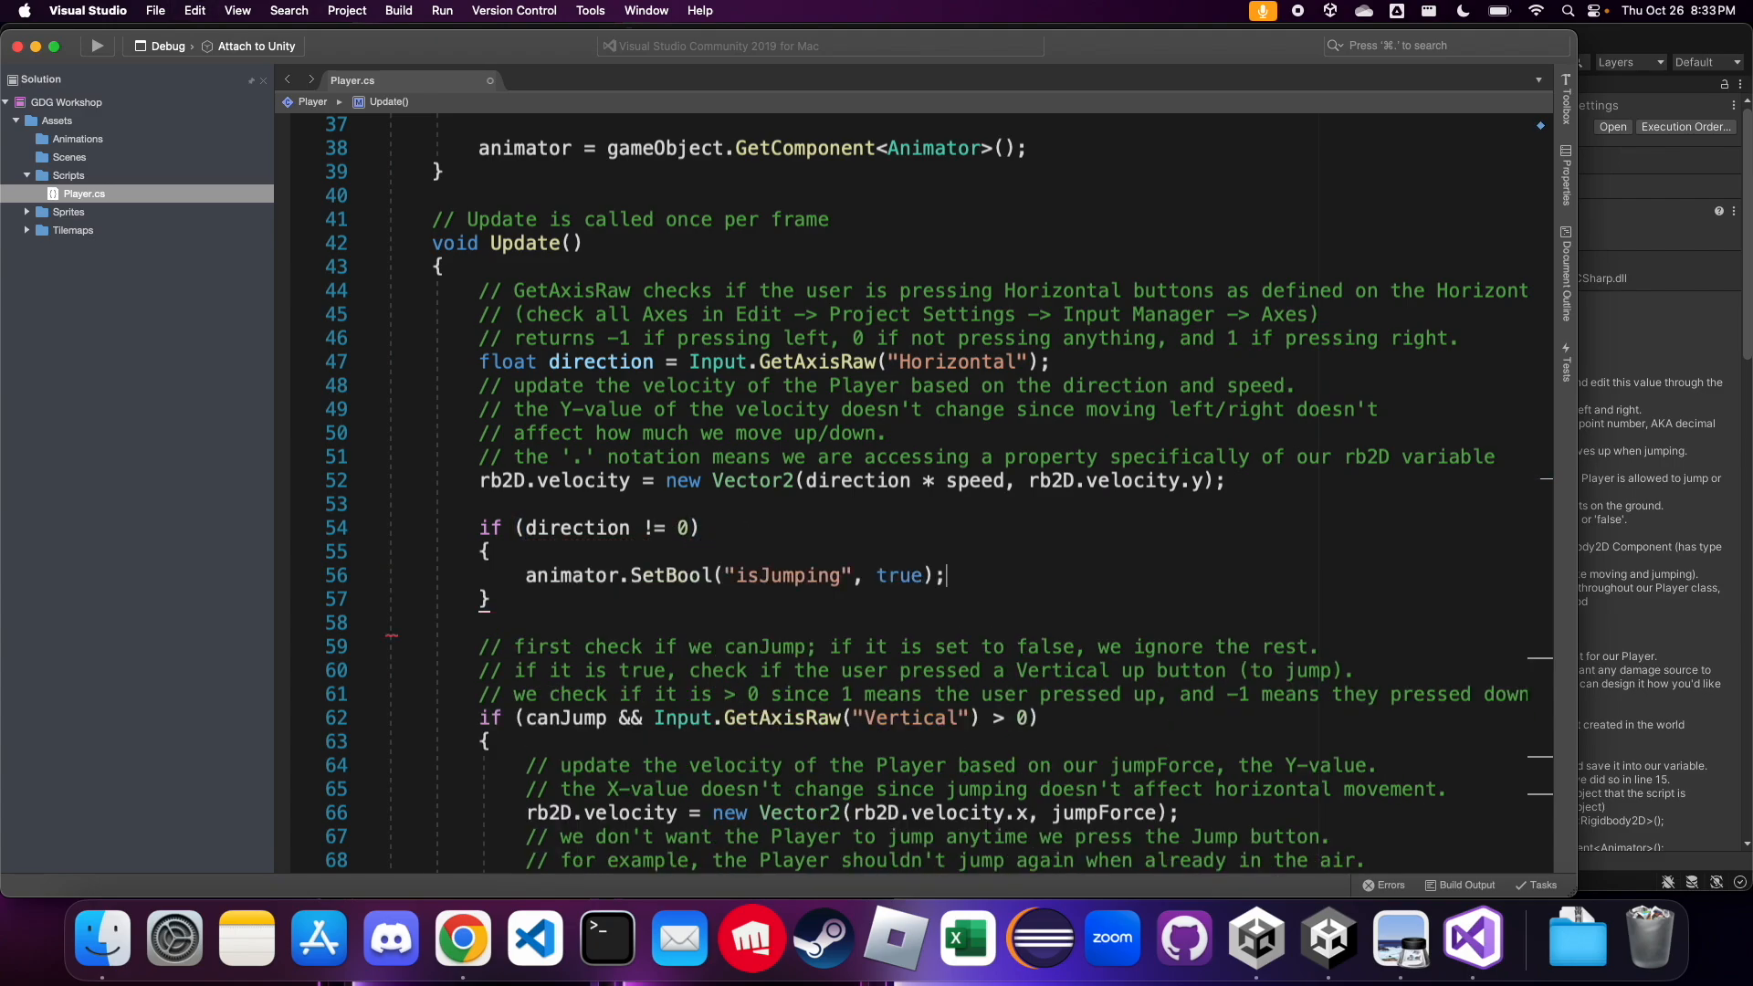
pyautogui.press('super+Left')
pyautogui.press('Return')
pyautogui.press('Up')
pyautogui.write('// ')
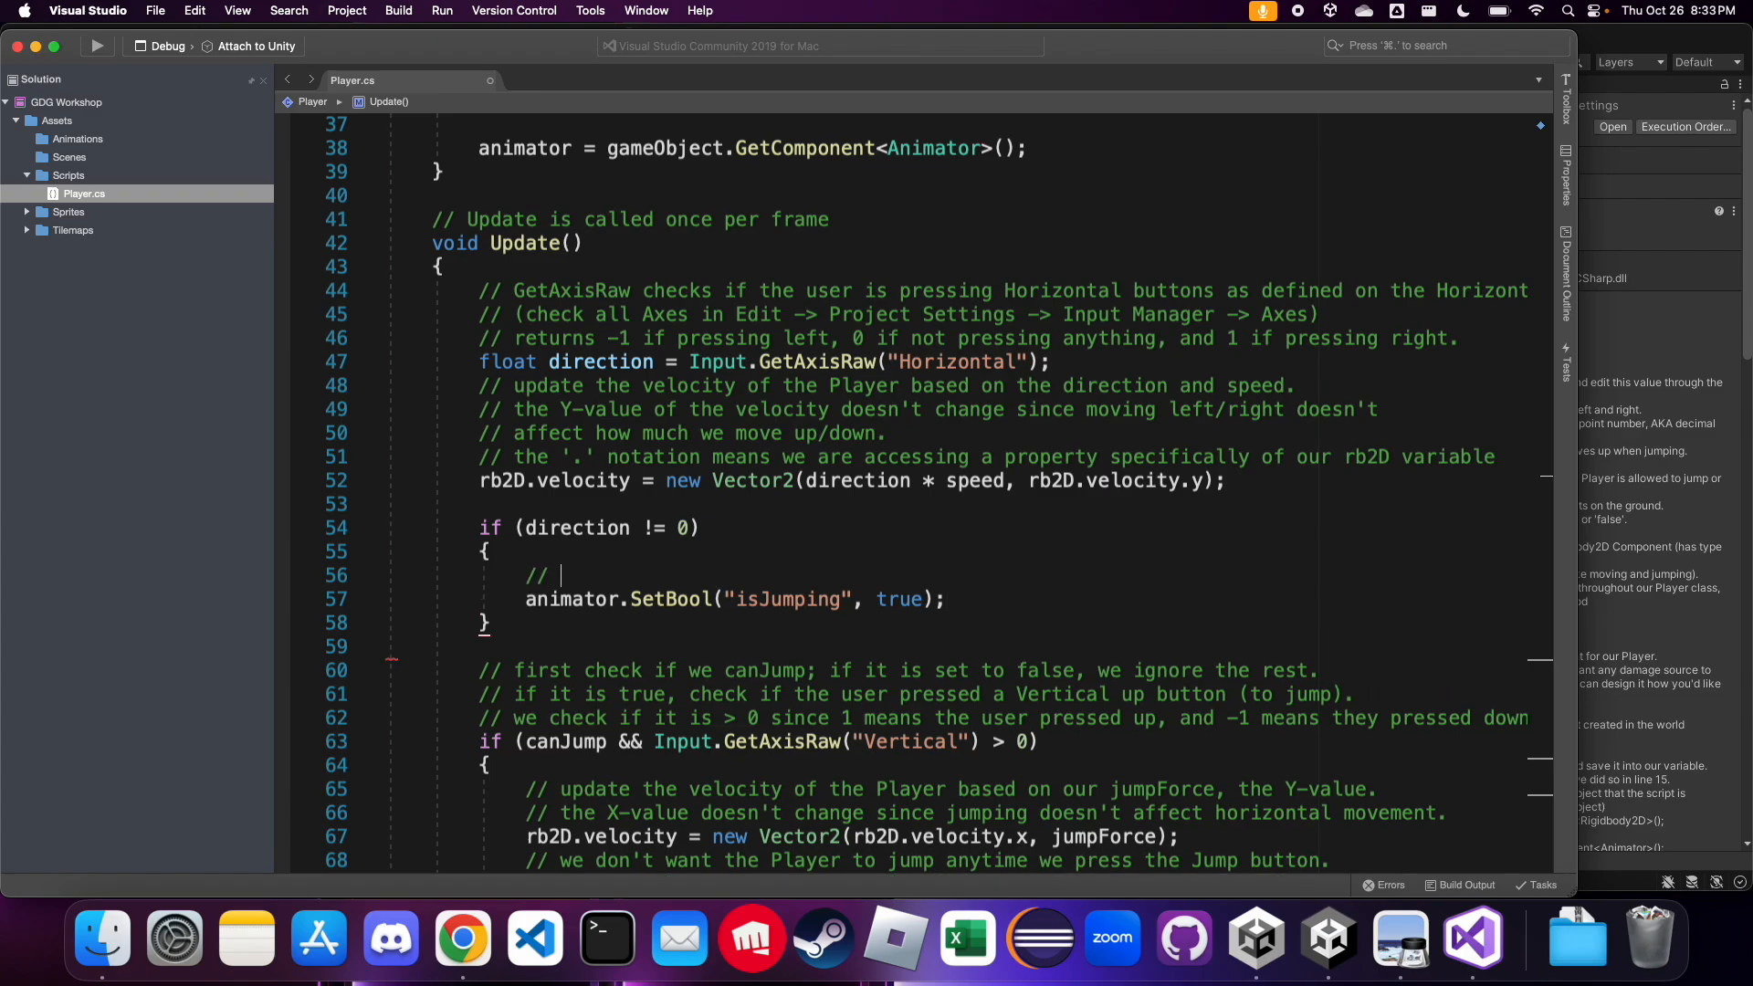
pyautogui.write('we are moving')
# Change the parameter name in the direction block's SetBool line to "isRunning" and save the script
pyautogui.doubleClick(792, 599)
pyautogui.write('isrun')
pyautogui.press('BackSpace')
pyautogui.press('BackSpace')
pyautogui.press('BackSpace')
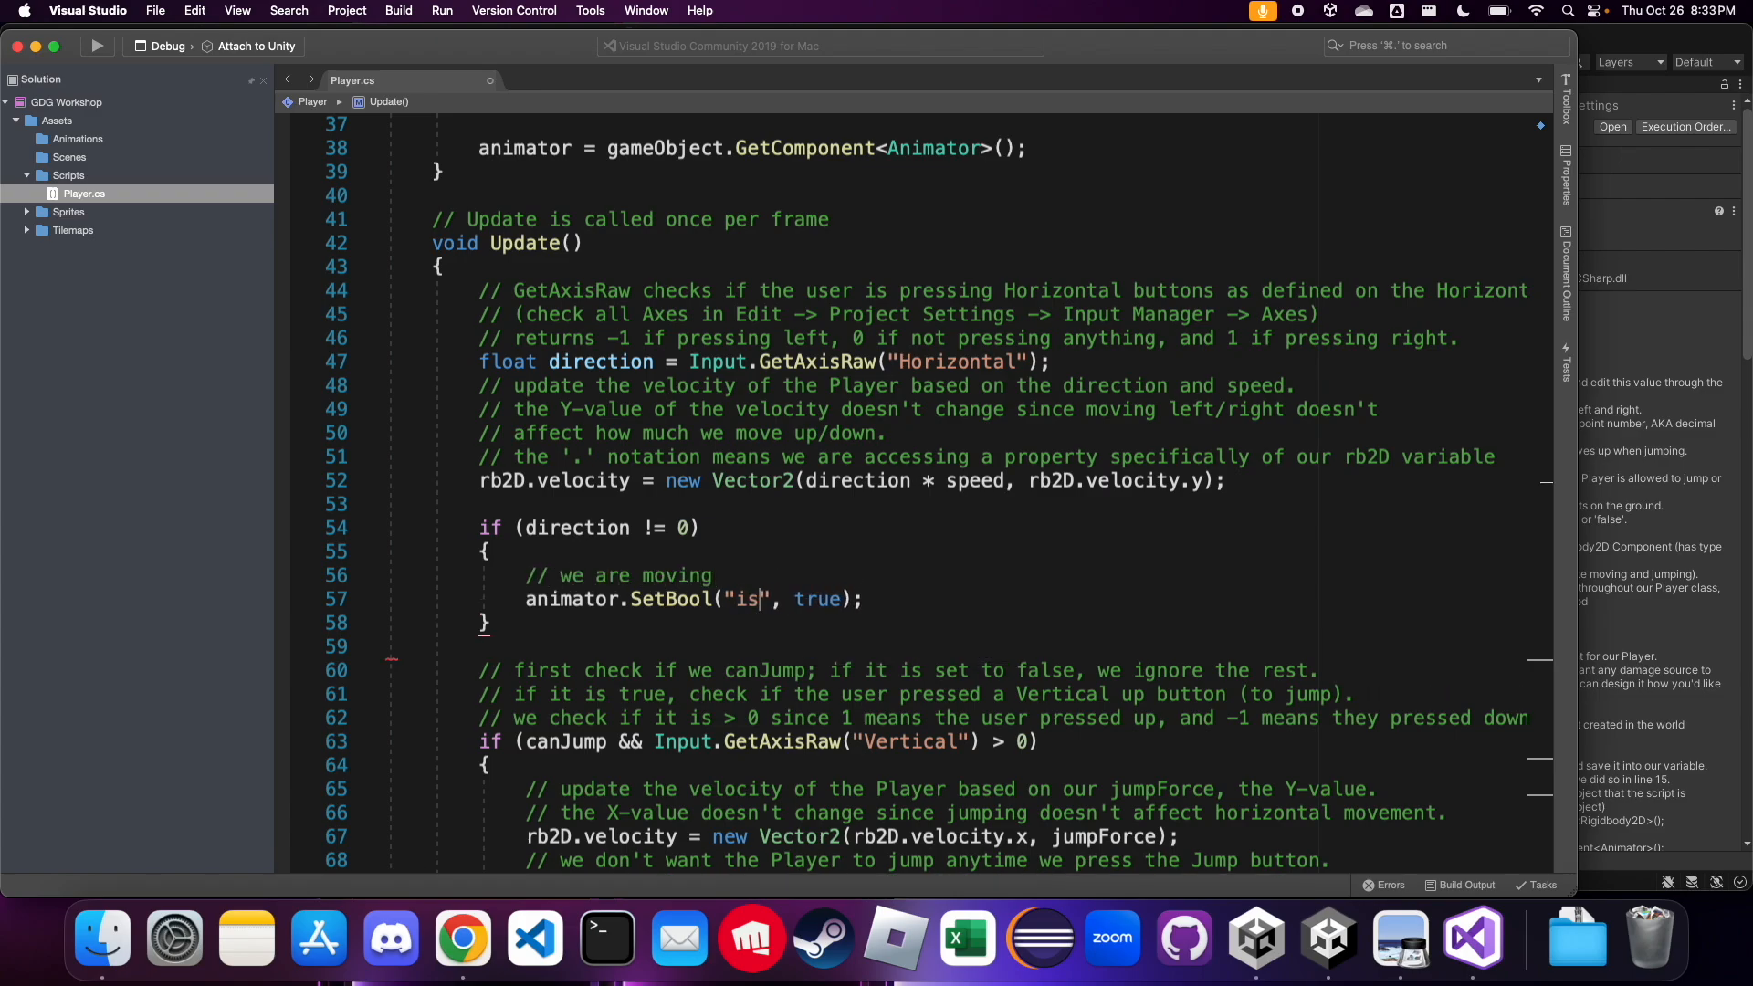
pyautogui.write('Running')
pyautogui.press('super+s')
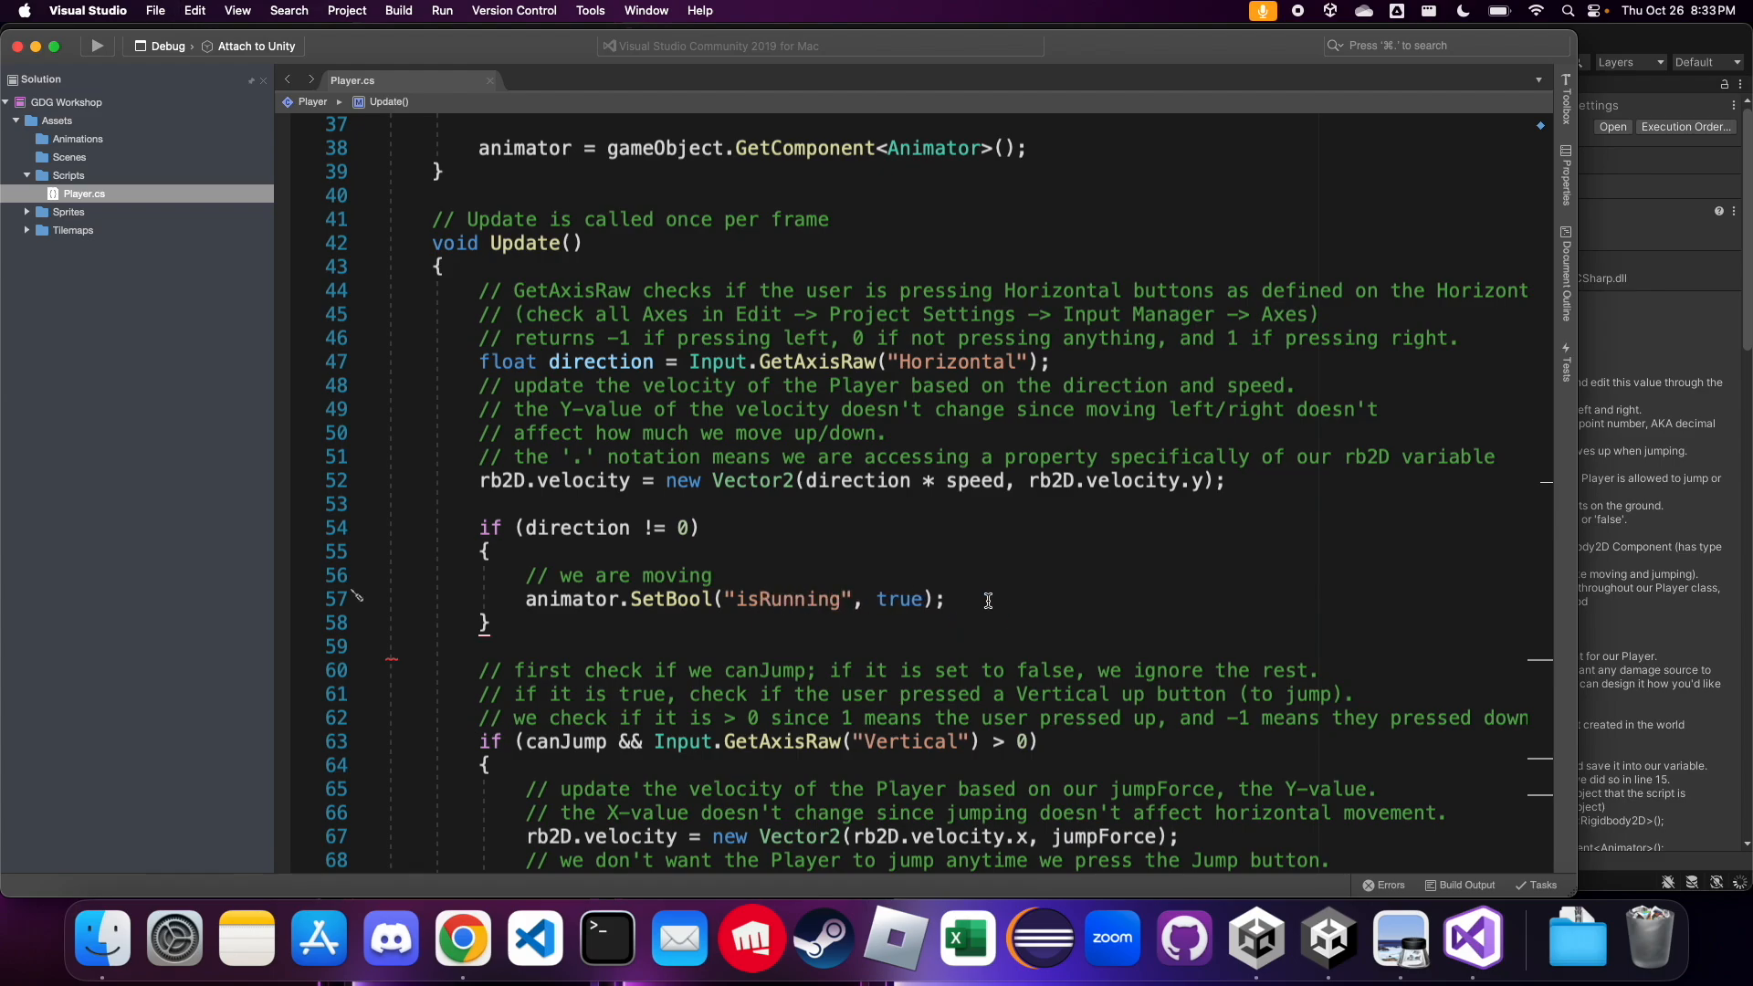
# Add an empty else block directly after the "if (direction != 0)" block
pyautogui.click(989, 600)
pyautogui.click(538, 627)
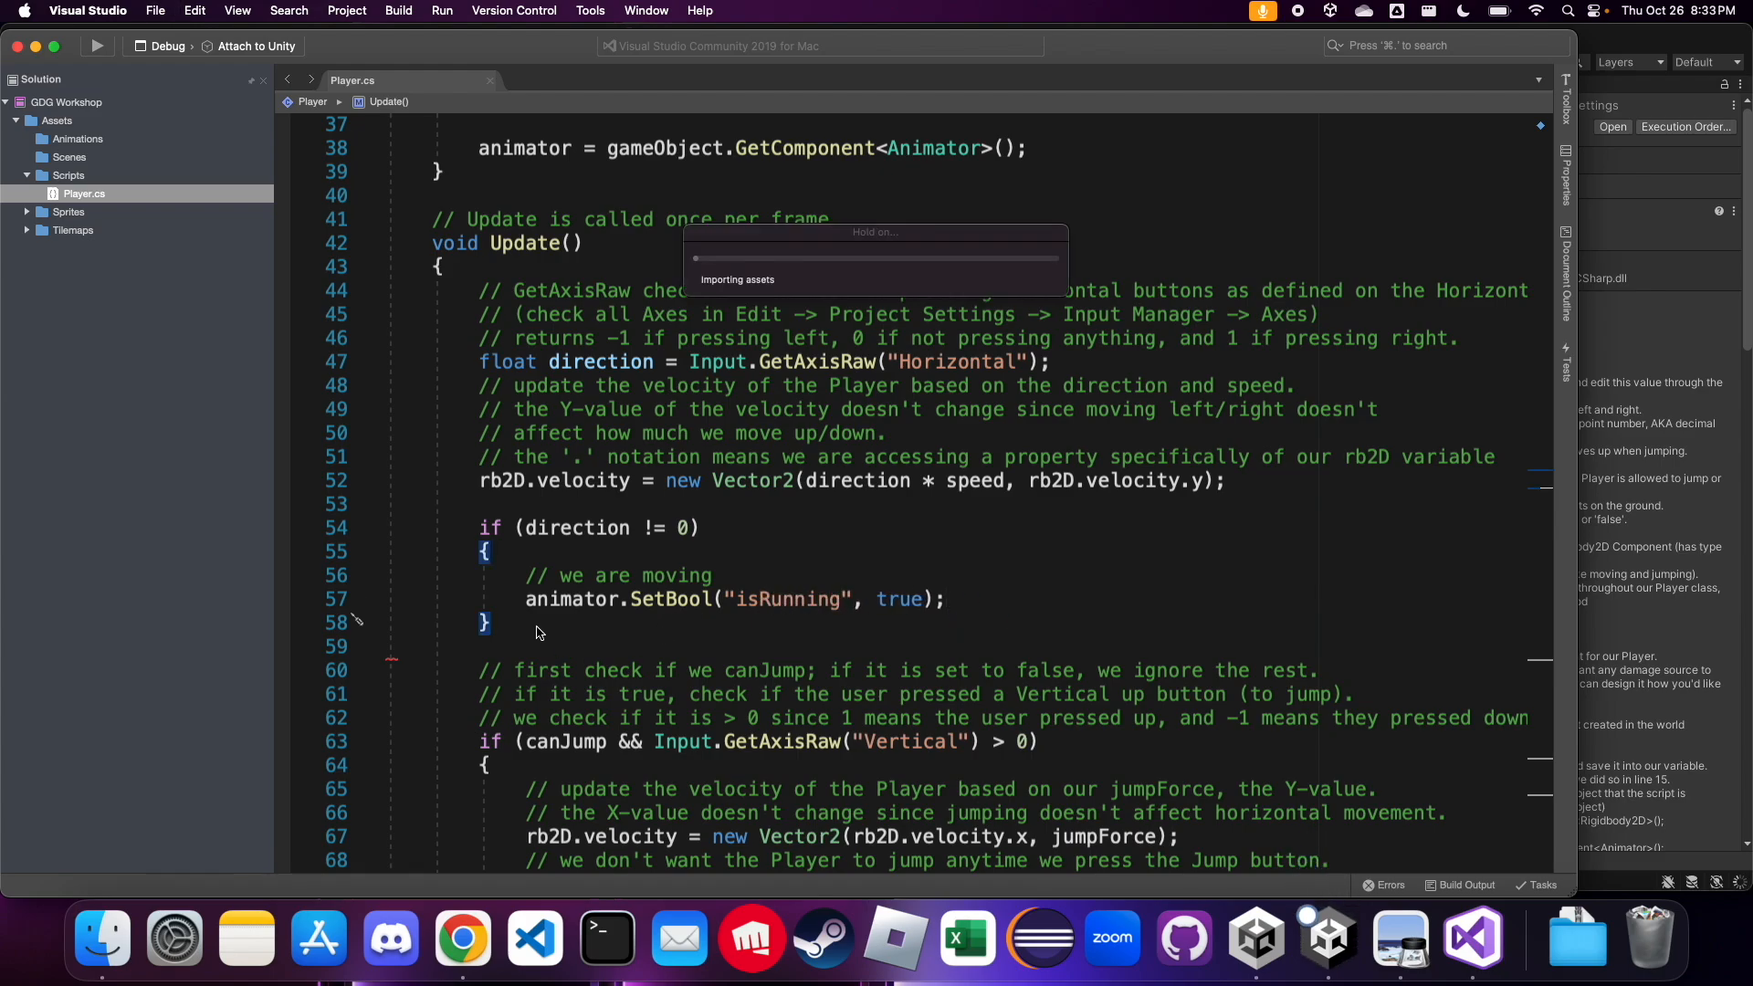
pyautogui.scroll(2, 539, 632)
pyautogui.scroll(-3, 538, 632)
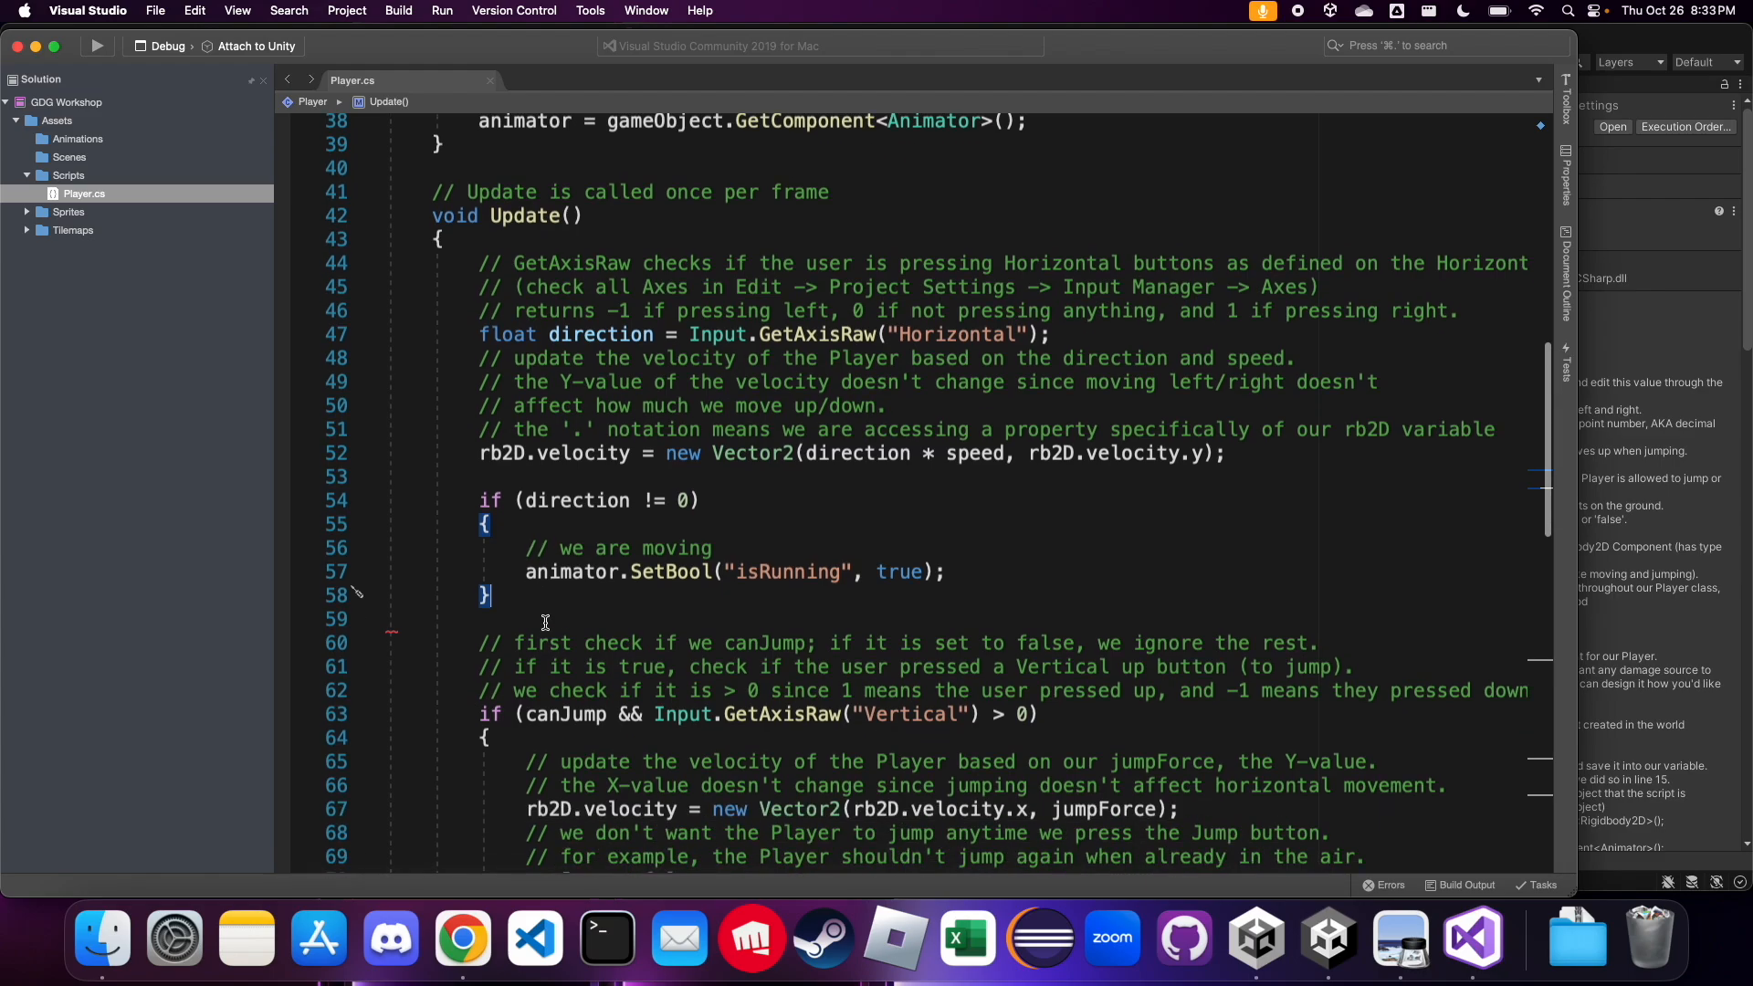
pyautogui.press('Return')
pyautogui.write('else {')
pyautogui.press('Return')
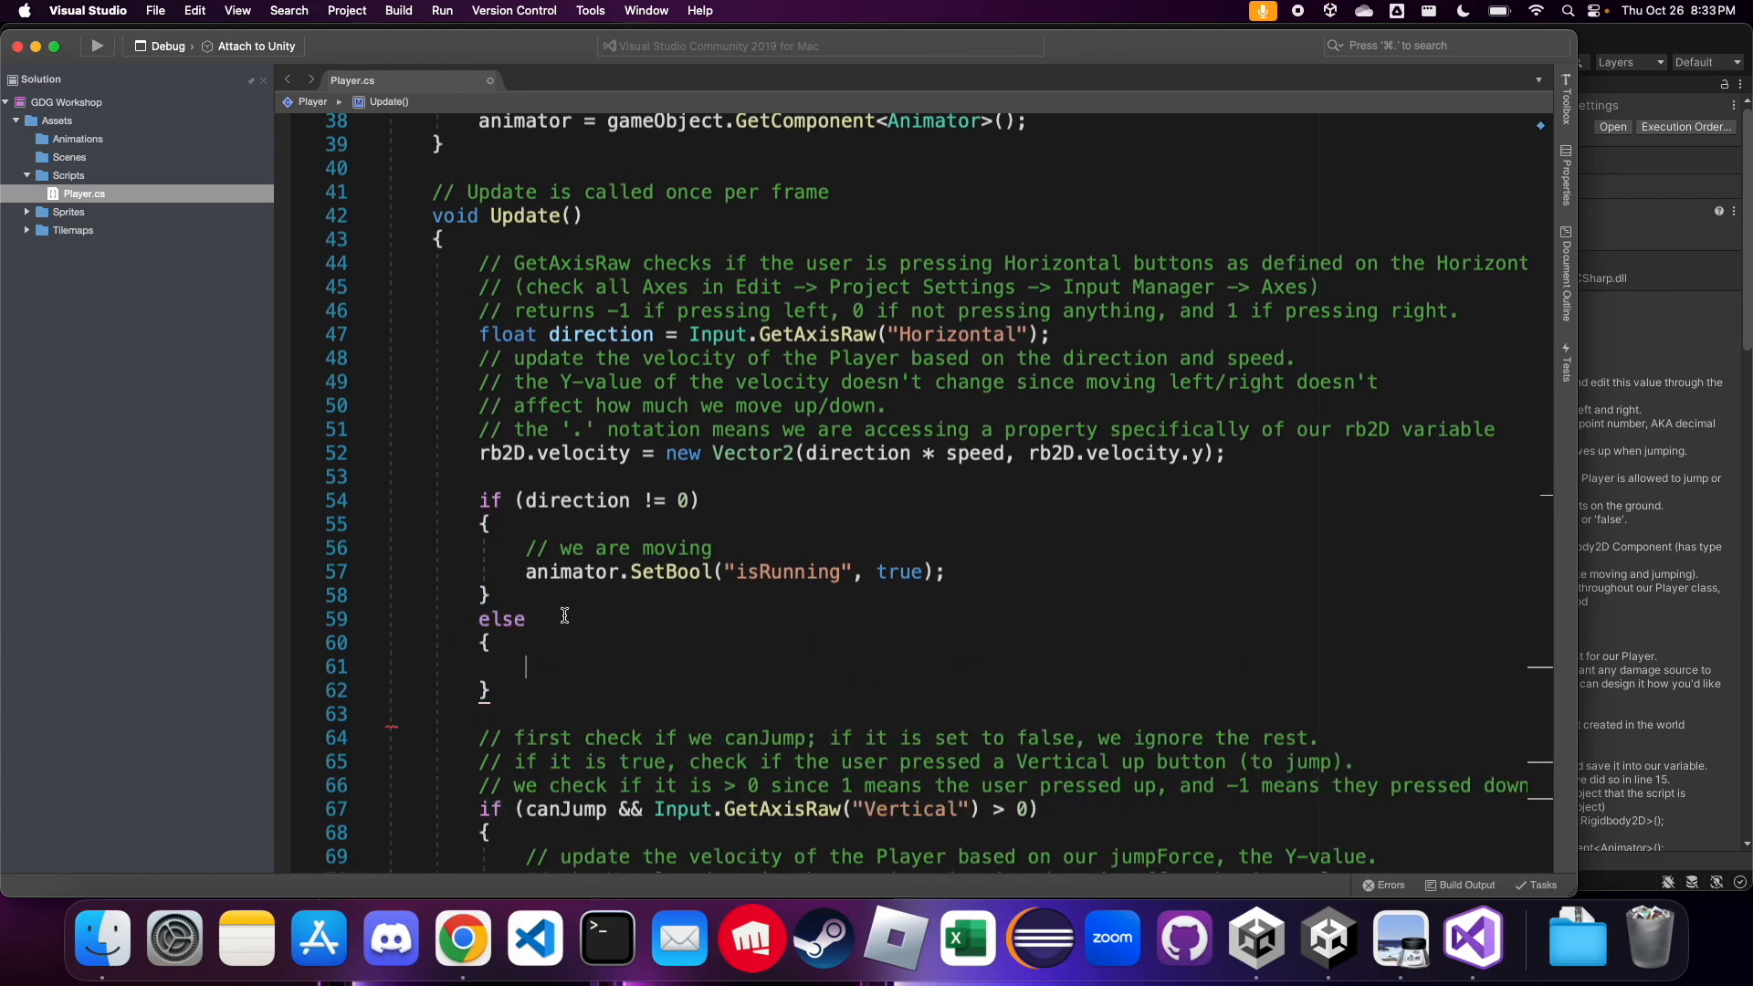
# Copy the line "animator.SetBool("isRunning", true);" into the else block
pyautogui.click(957, 565)
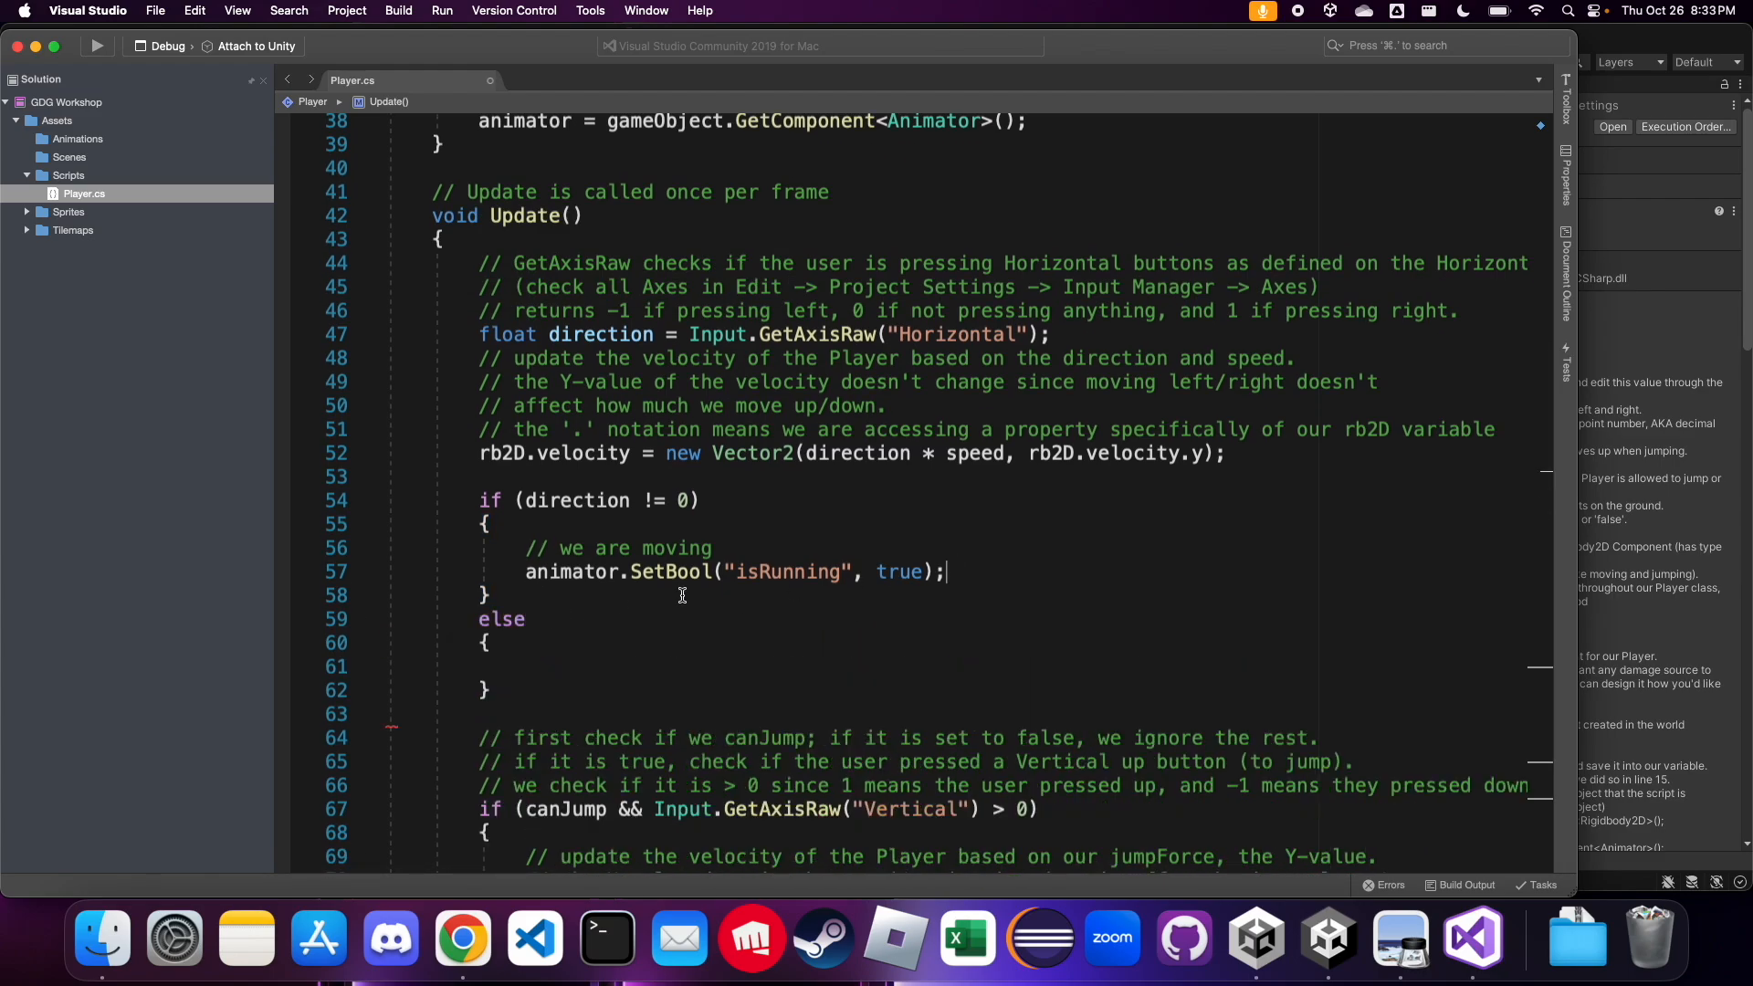
pyautogui.keyDown('shift'); pyautogui.click(526, 569); pyautogui.keyUp('shift')
pyautogui.press('super+c')
pyautogui.click(534, 668)
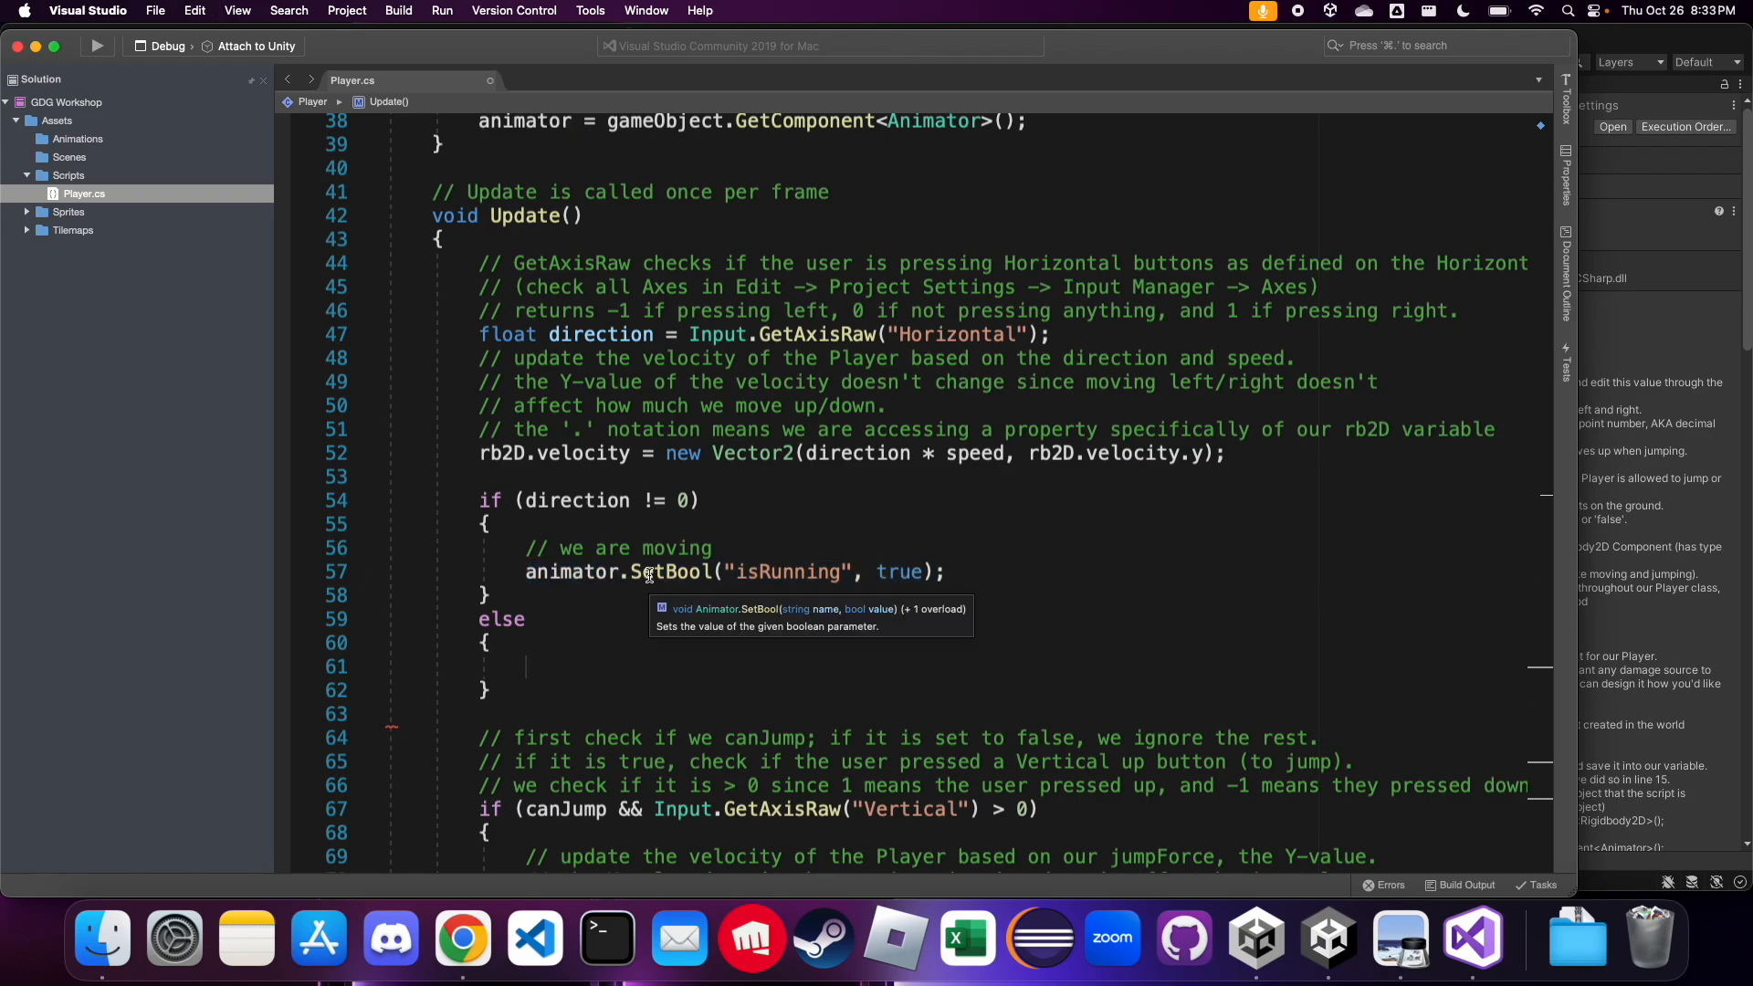
pyautogui.press('super+v')
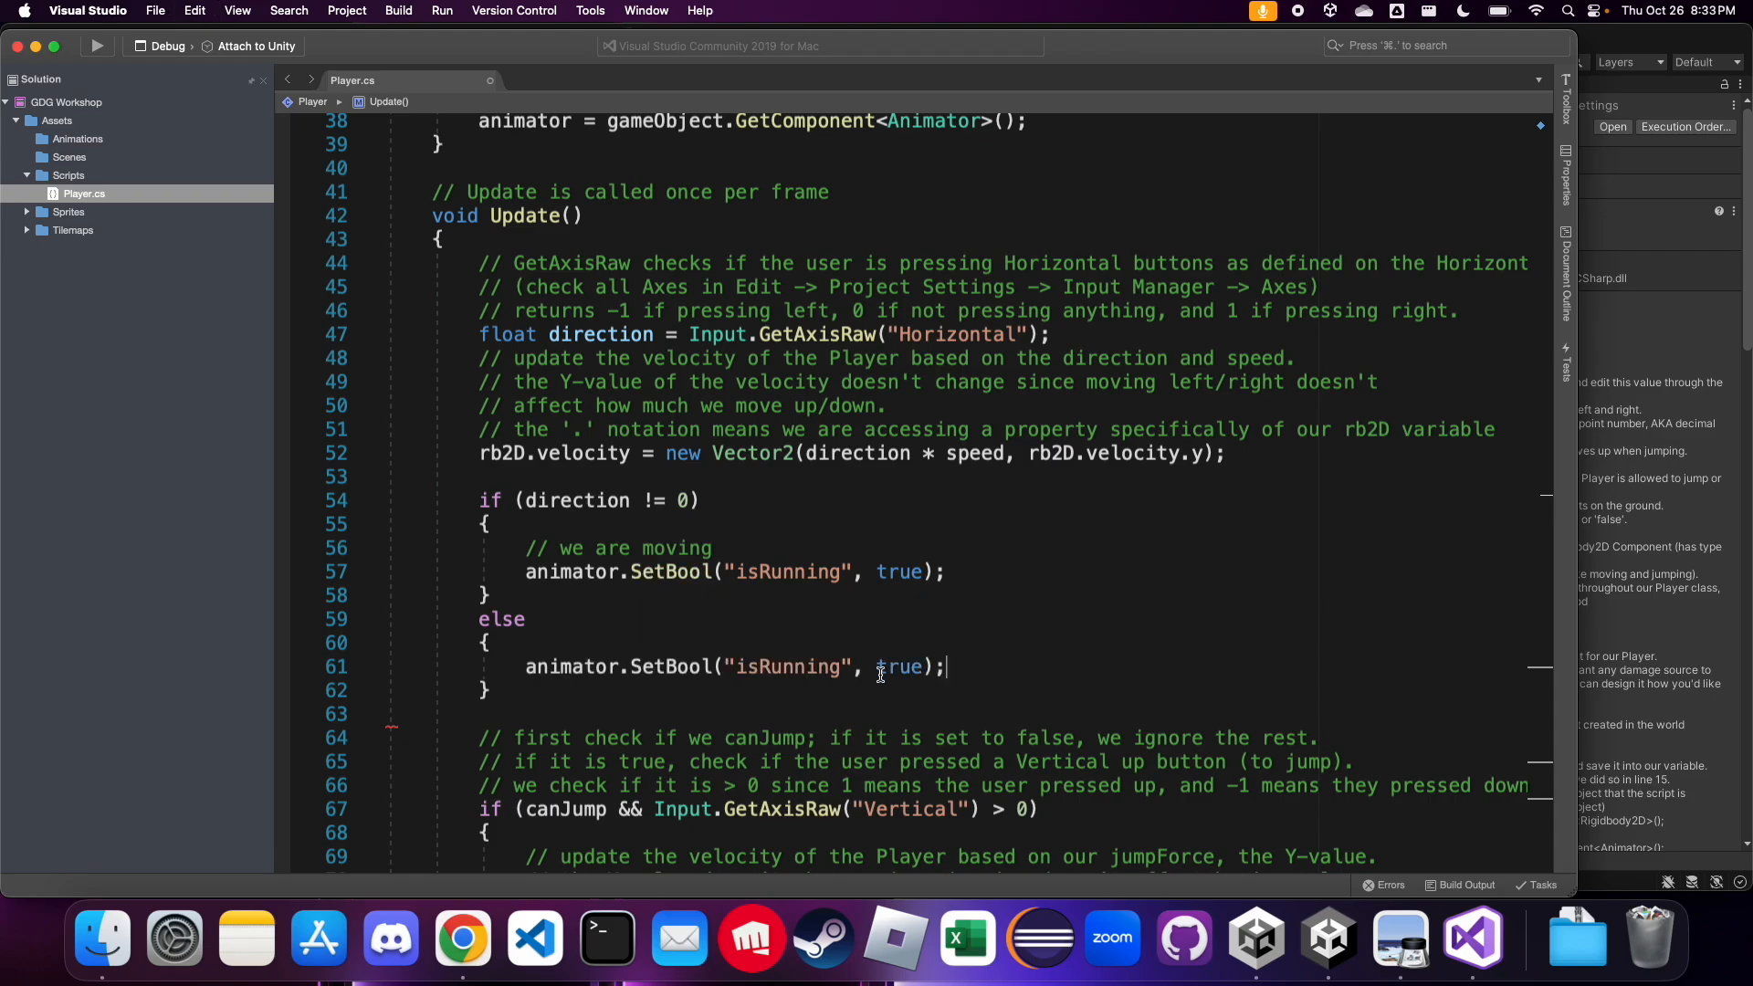
# Change the else block's SetBool value to false and add the comment "// direction is 0 so we are not moving" above that line
pyautogui.doubleClick(902, 669)
pyautogui.write('false')
pyautogui.press('Up')
pyautogui.press('Return')
pyautogui.write('// direction is 0 so we are moving')
pyautogui.press('BackSpace')
pyautogui.press('BackSpace')
pyautogui.press('BackSpace')
pyautogui.press('BackSpace')
pyautogui.press('BackSpace')
pyautogui.press('BackSpace')
pyautogui.write('not moving')
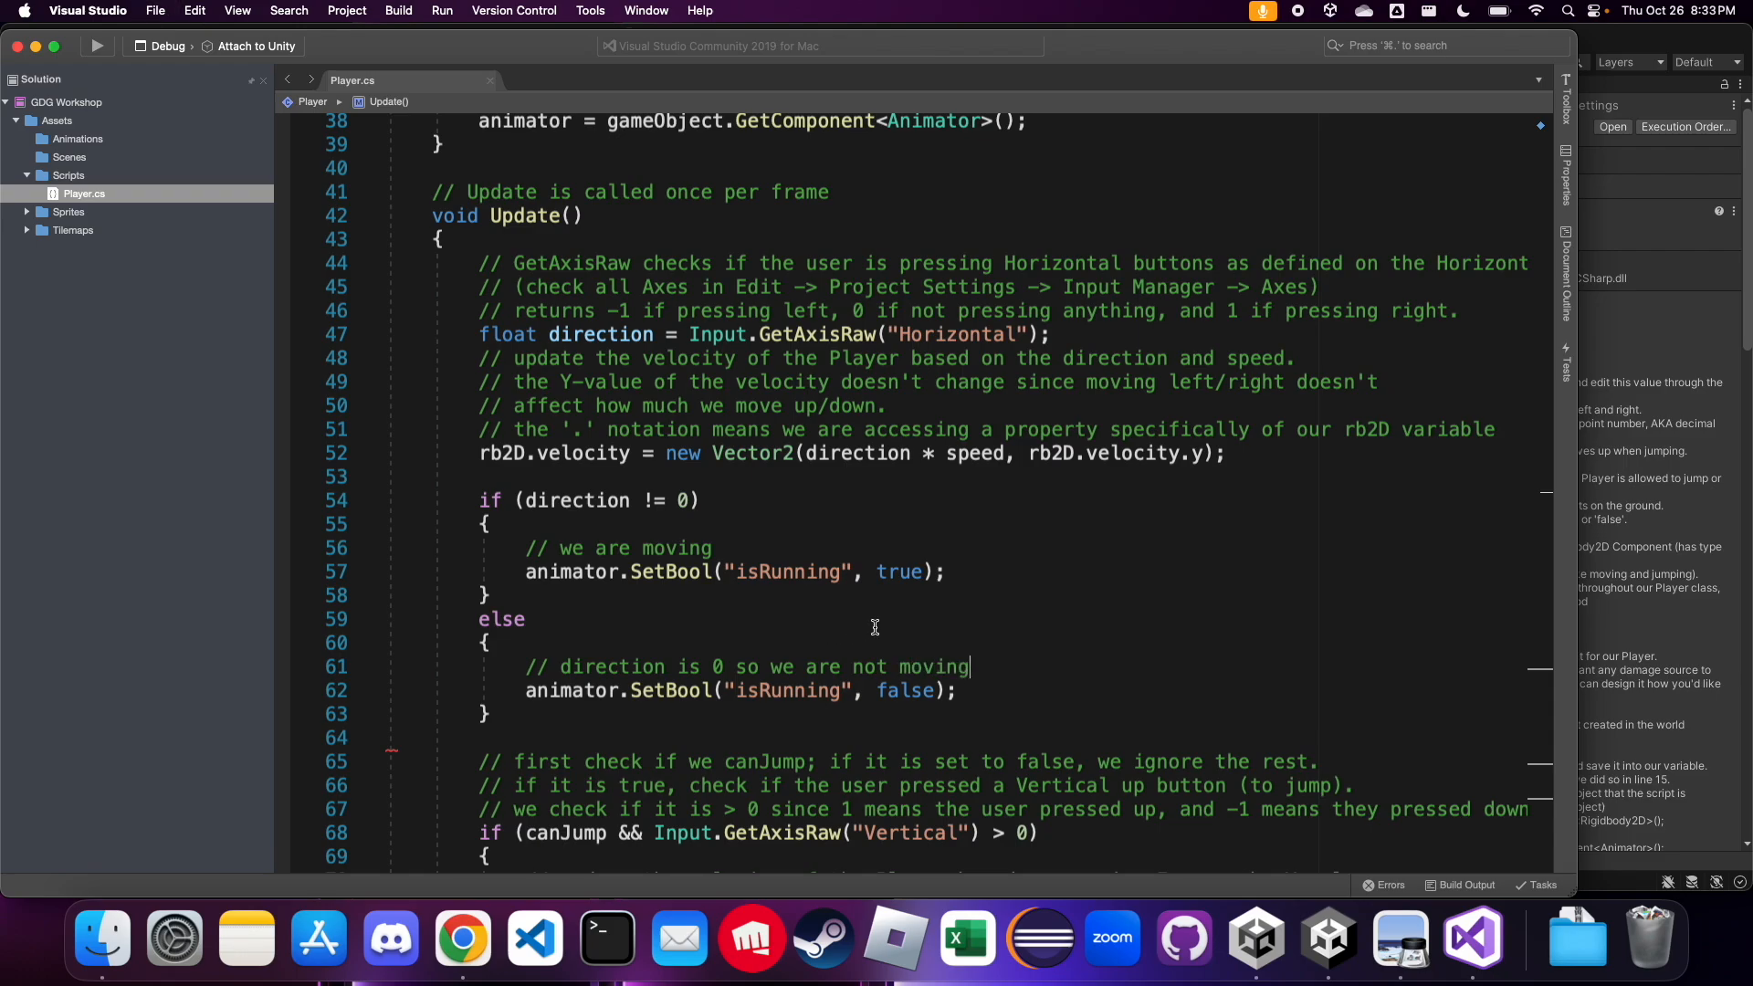
pyautogui.scroll(-3, 890, 624)
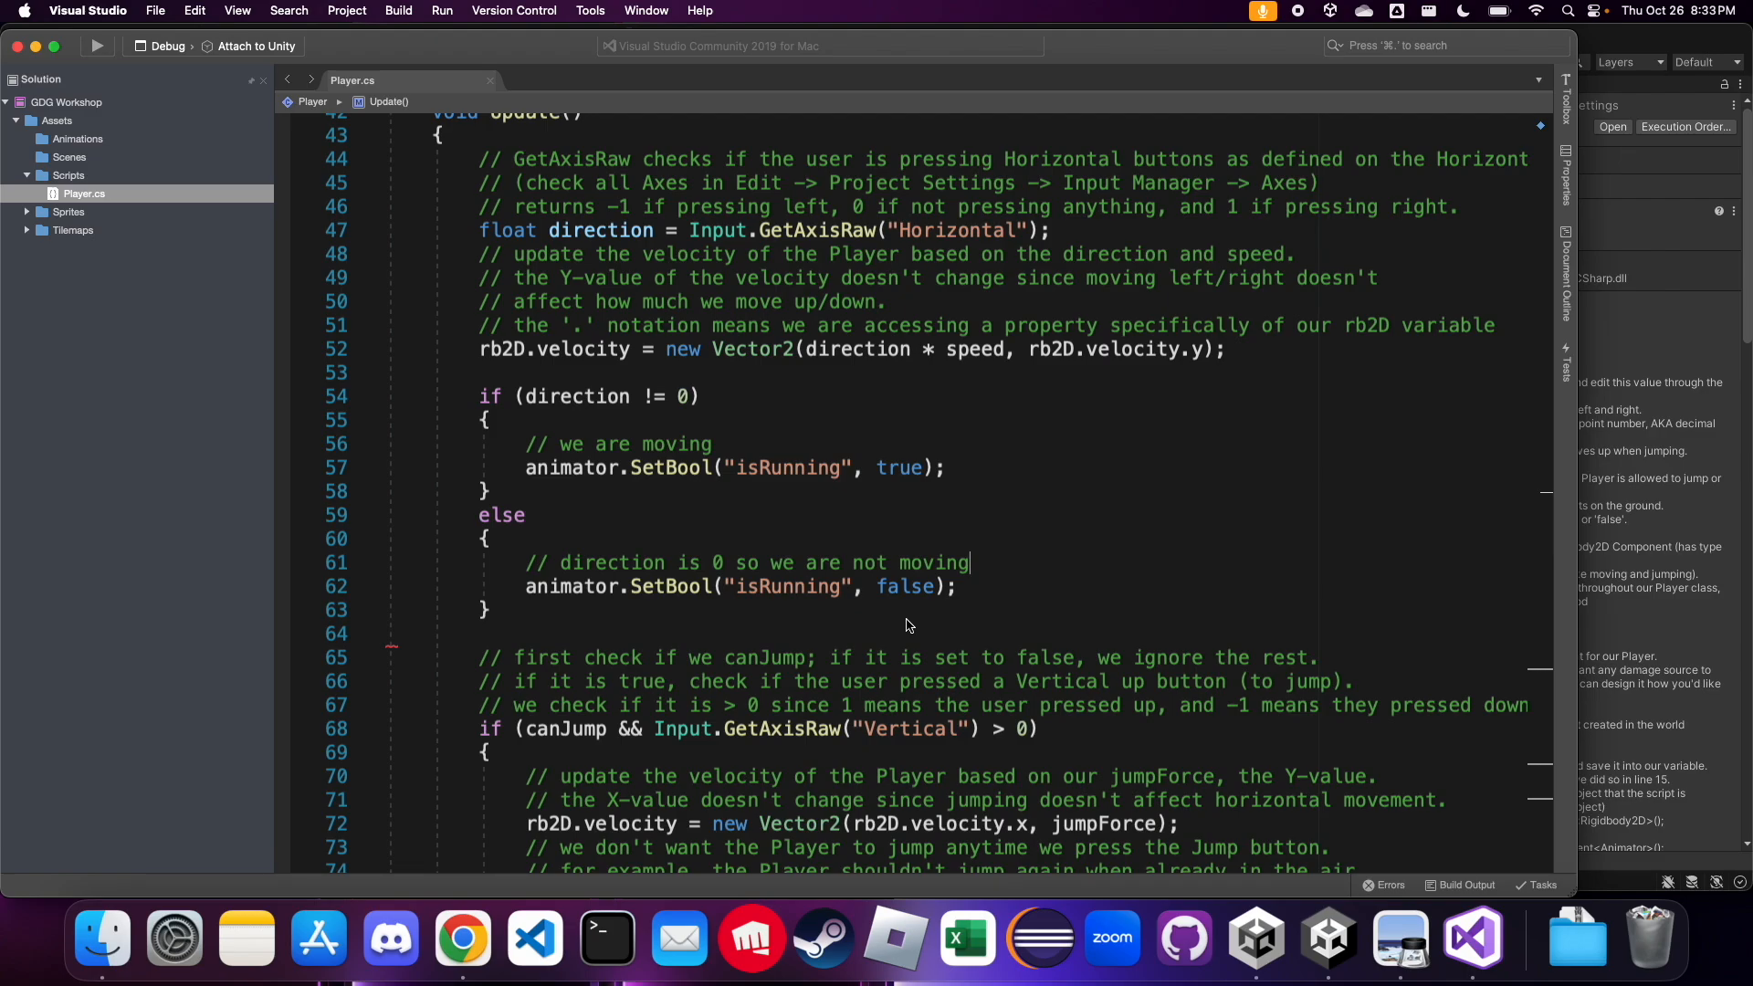
# Switch to Unity and play-test the scene, moving the player left and right to check the running animation
pyautogui.click(1615, 381)
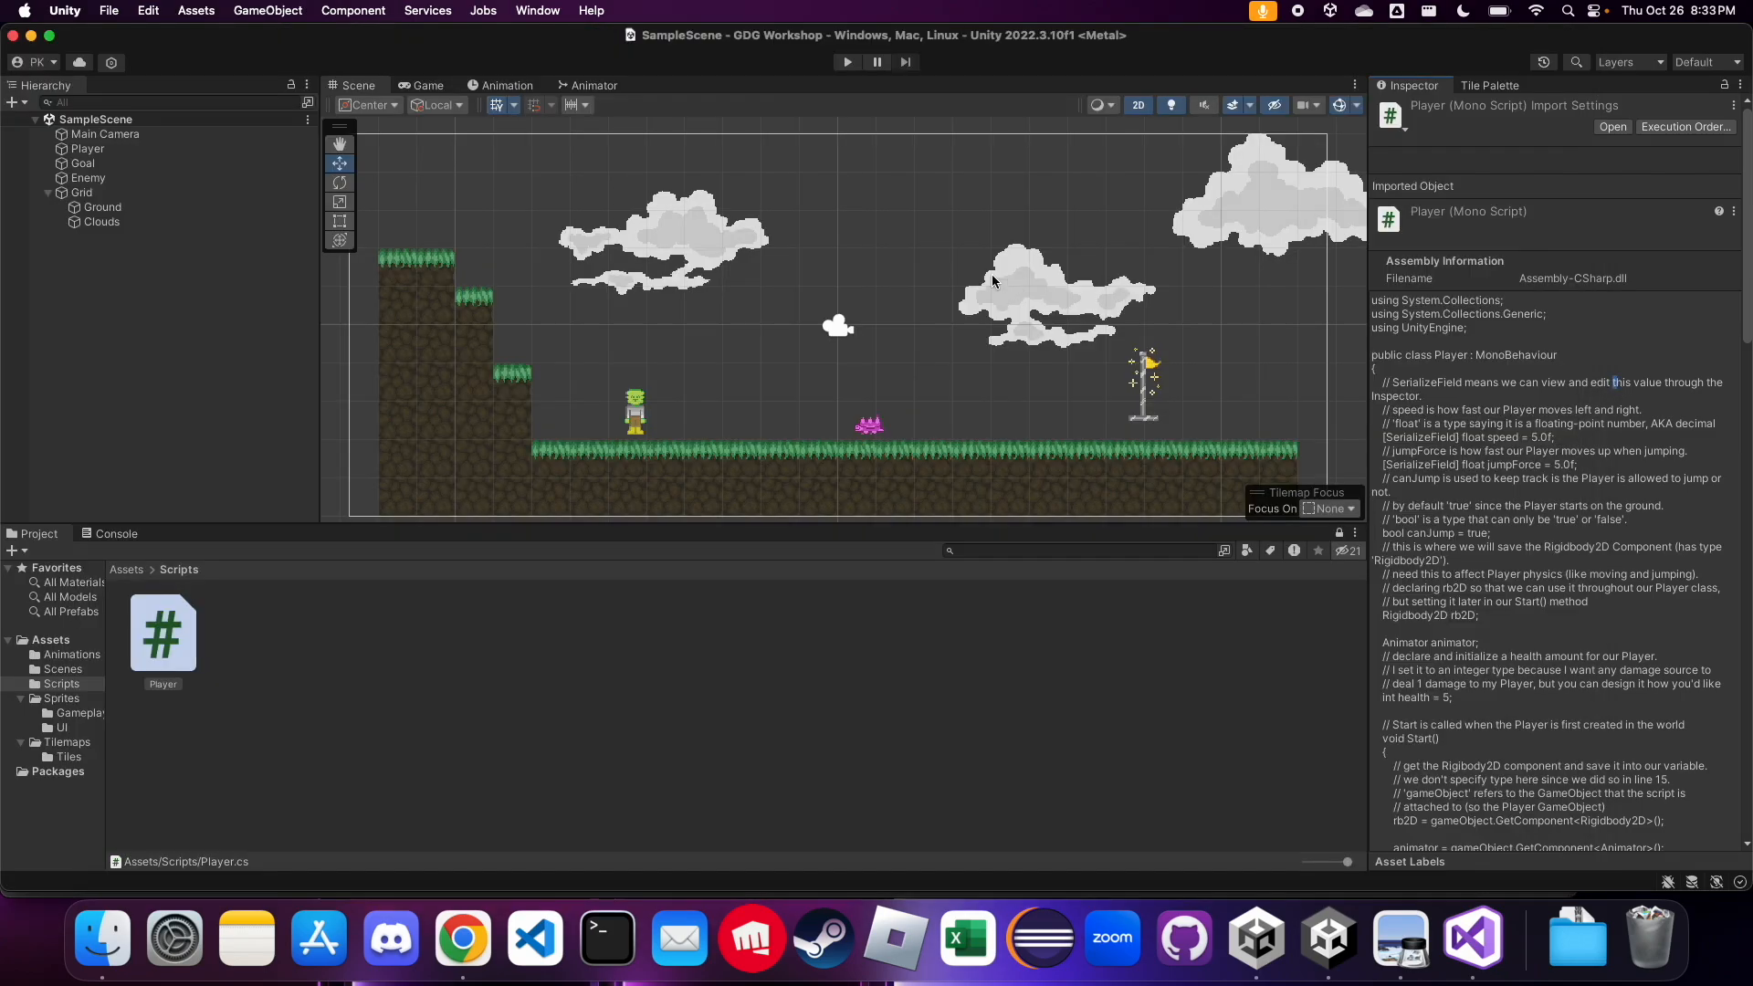
pyautogui.click(847, 62)
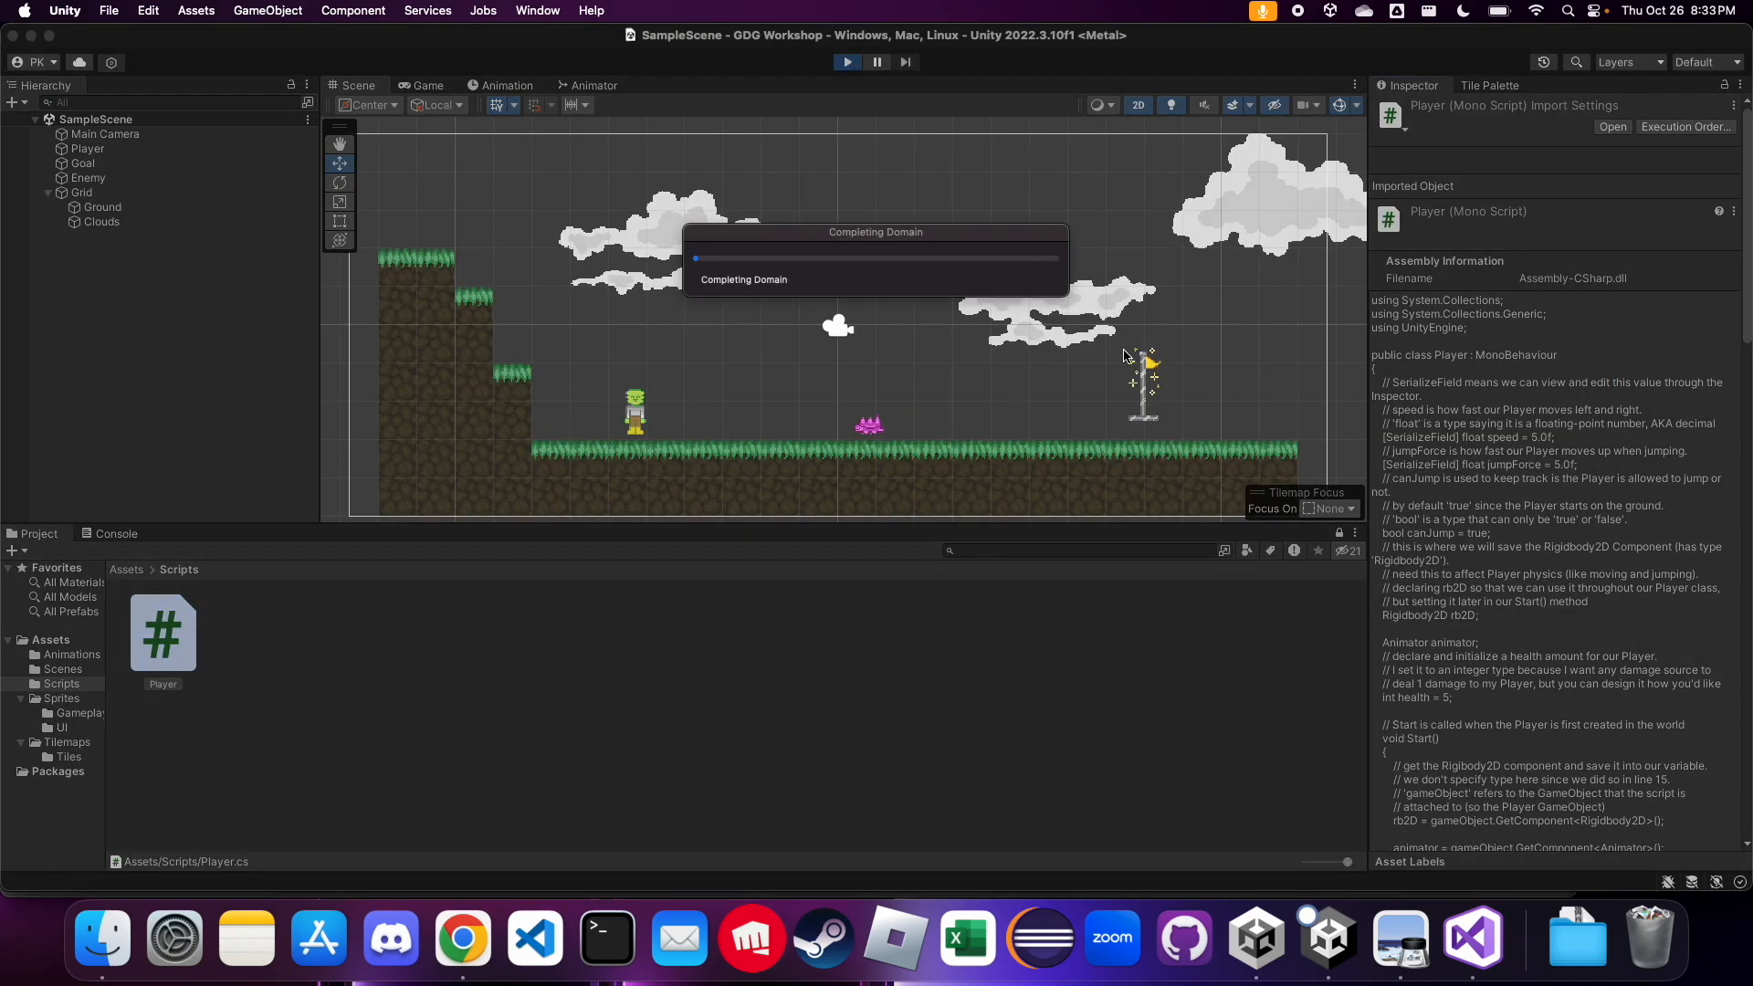
pyautogui.press('Right')
pyautogui.press('Left')
pyautogui.press('Right')
pyautogui.press('Left')
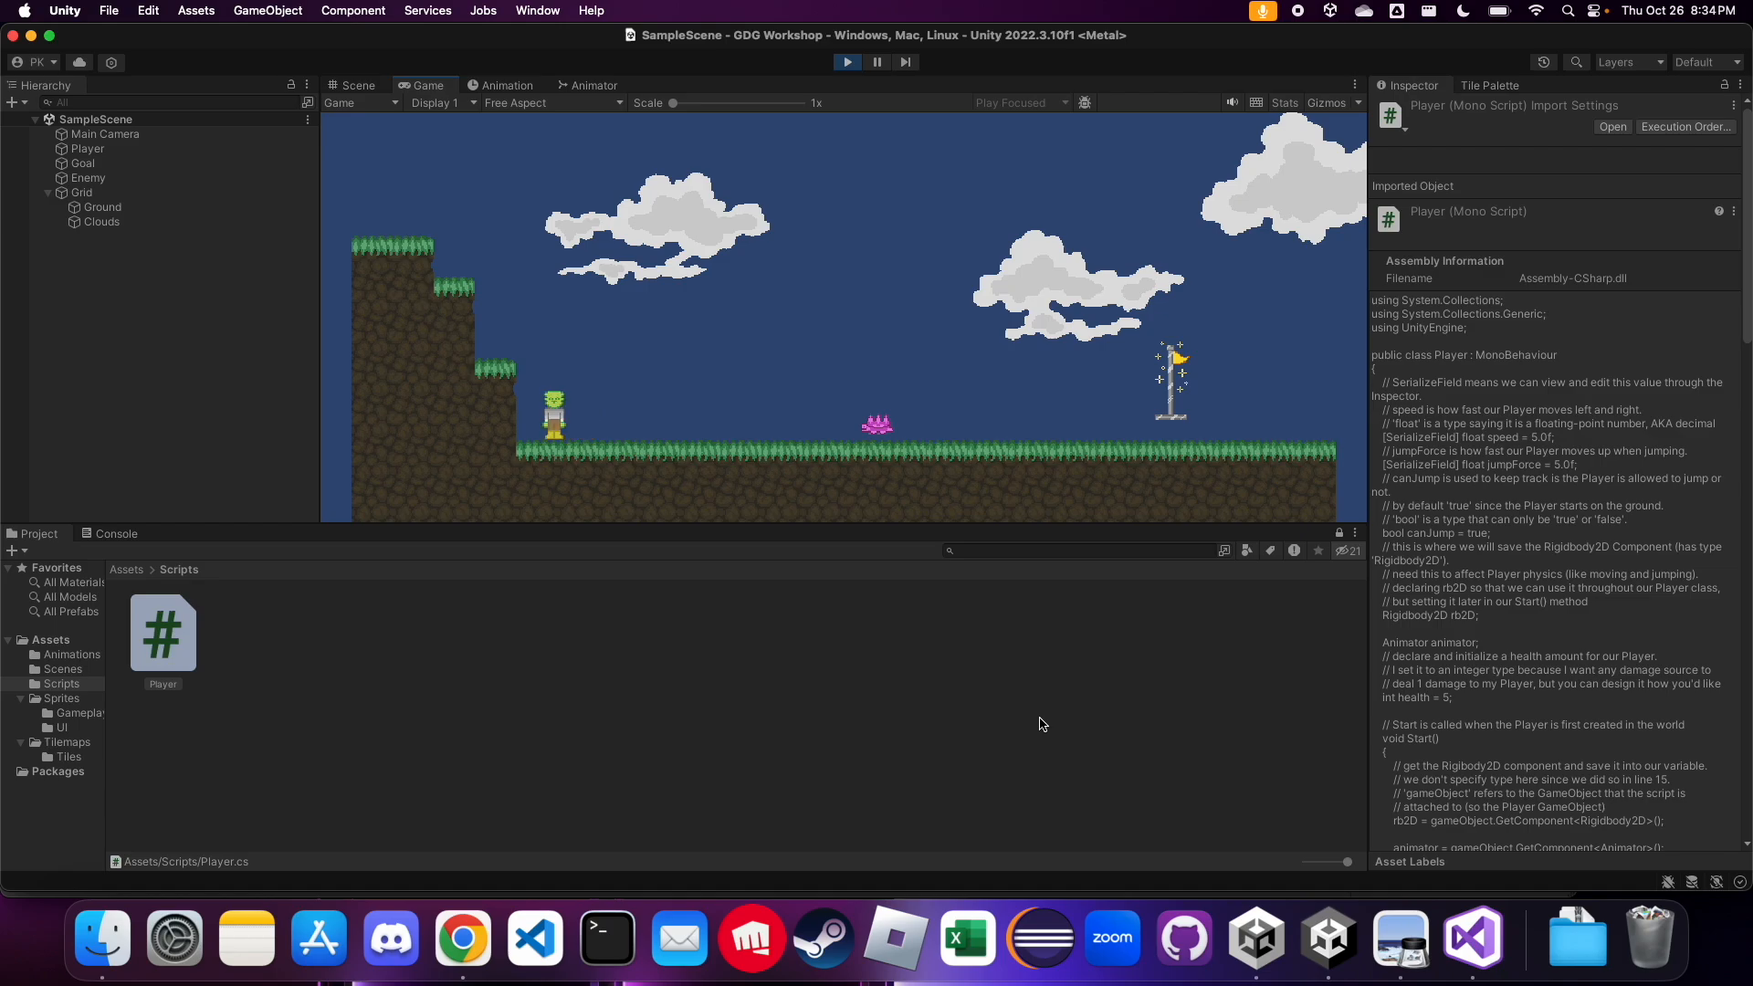
pyautogui.press('Left')
pyautogui.press('Right')
pyautogui.press('Right')
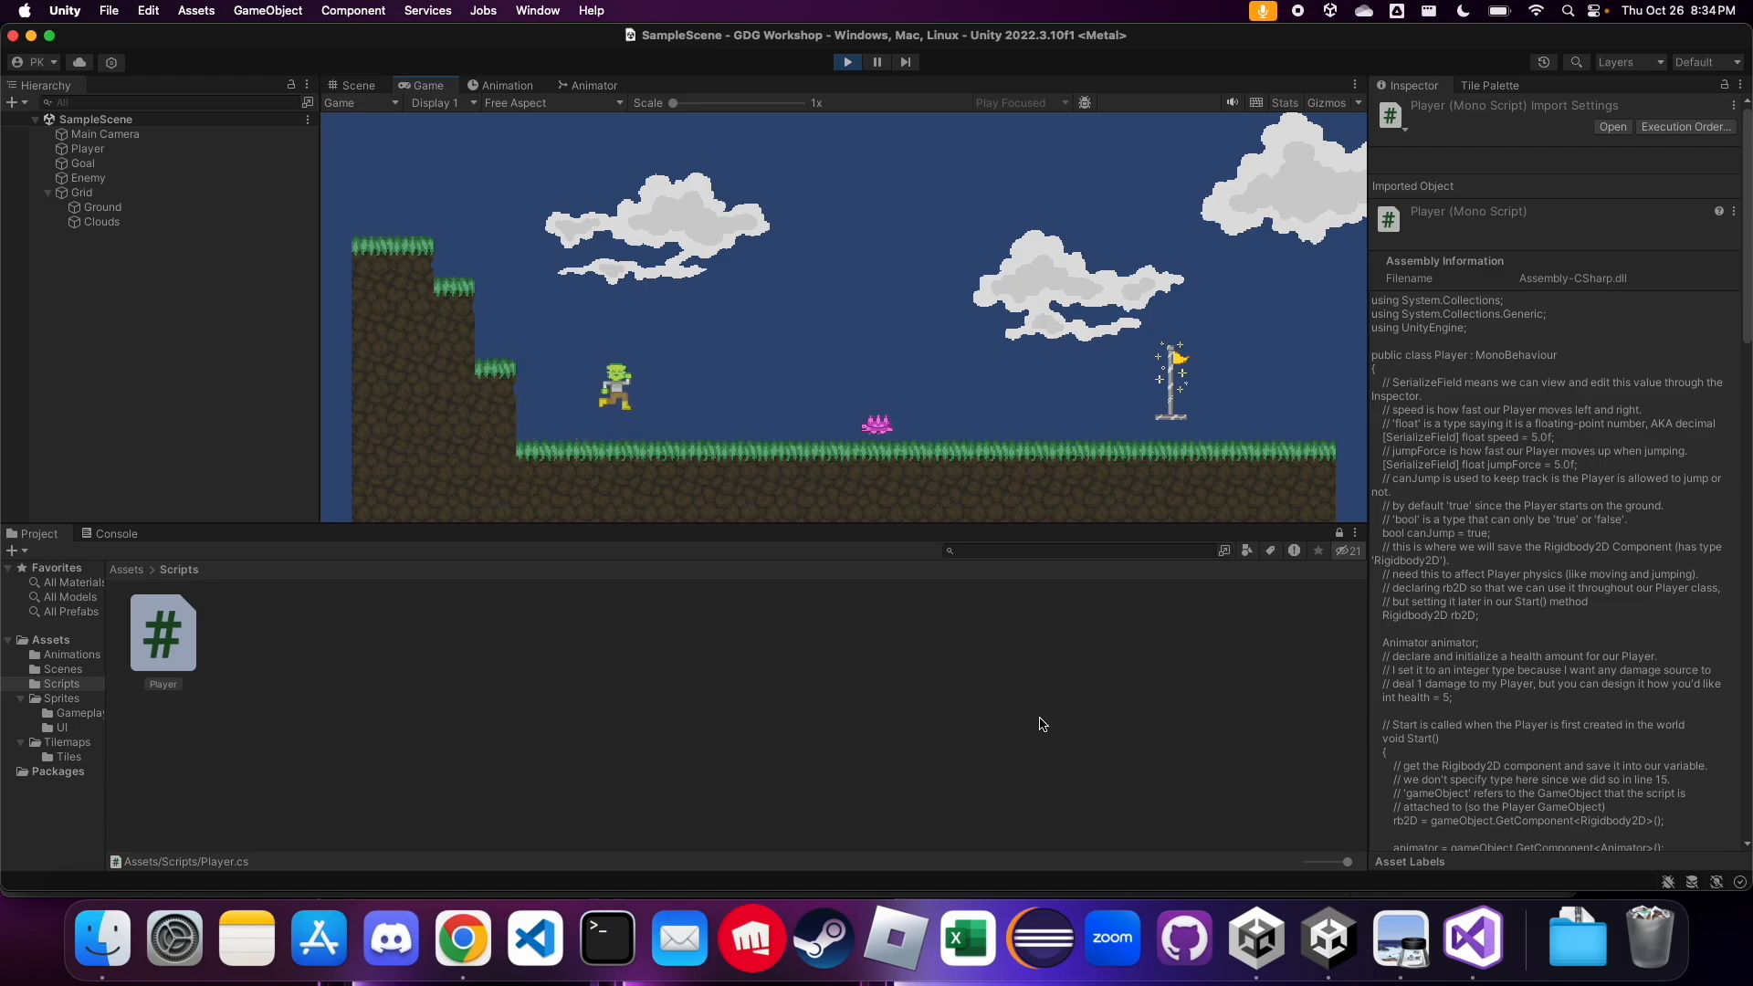
# Run and jump the player back and forth over the pink enemy to test movement and animation together
pyautogui.press('Right')
pyautogui.press('space')
pyautogui.press('space')
pyautogui.press('Left')
pyautogui.press('Right')
pyautogui.press('Left')
pyautogui.press('space')
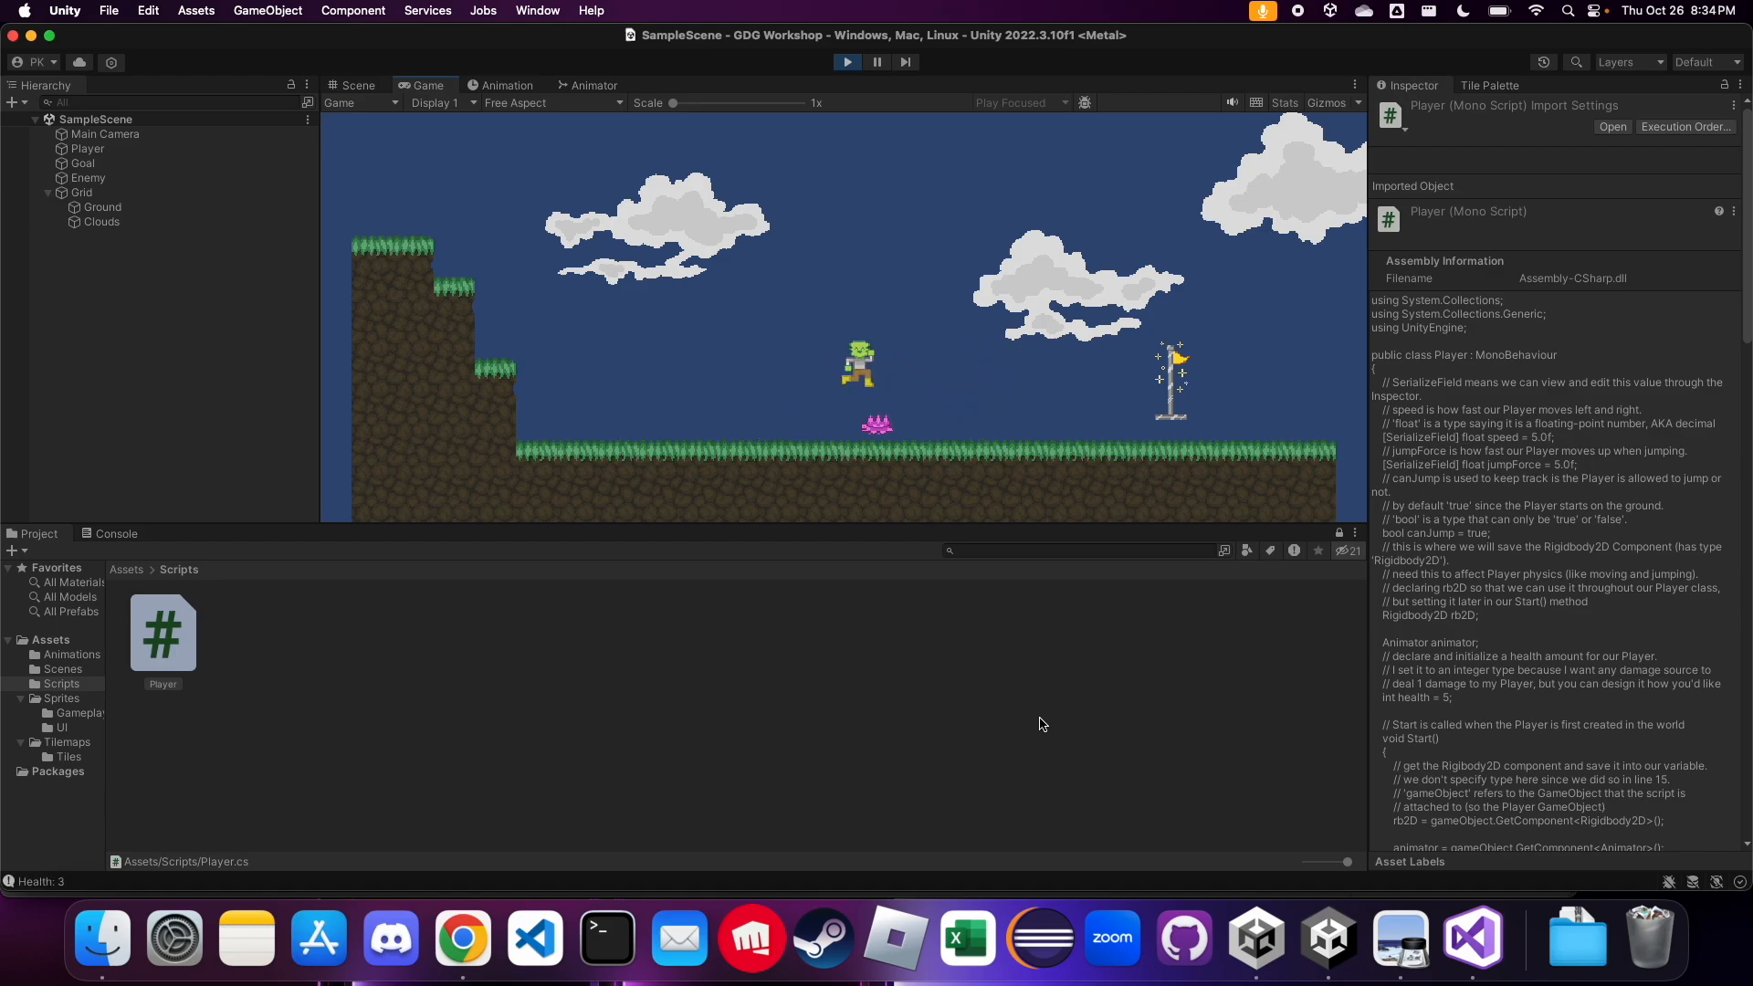
pyautogui.press('space')
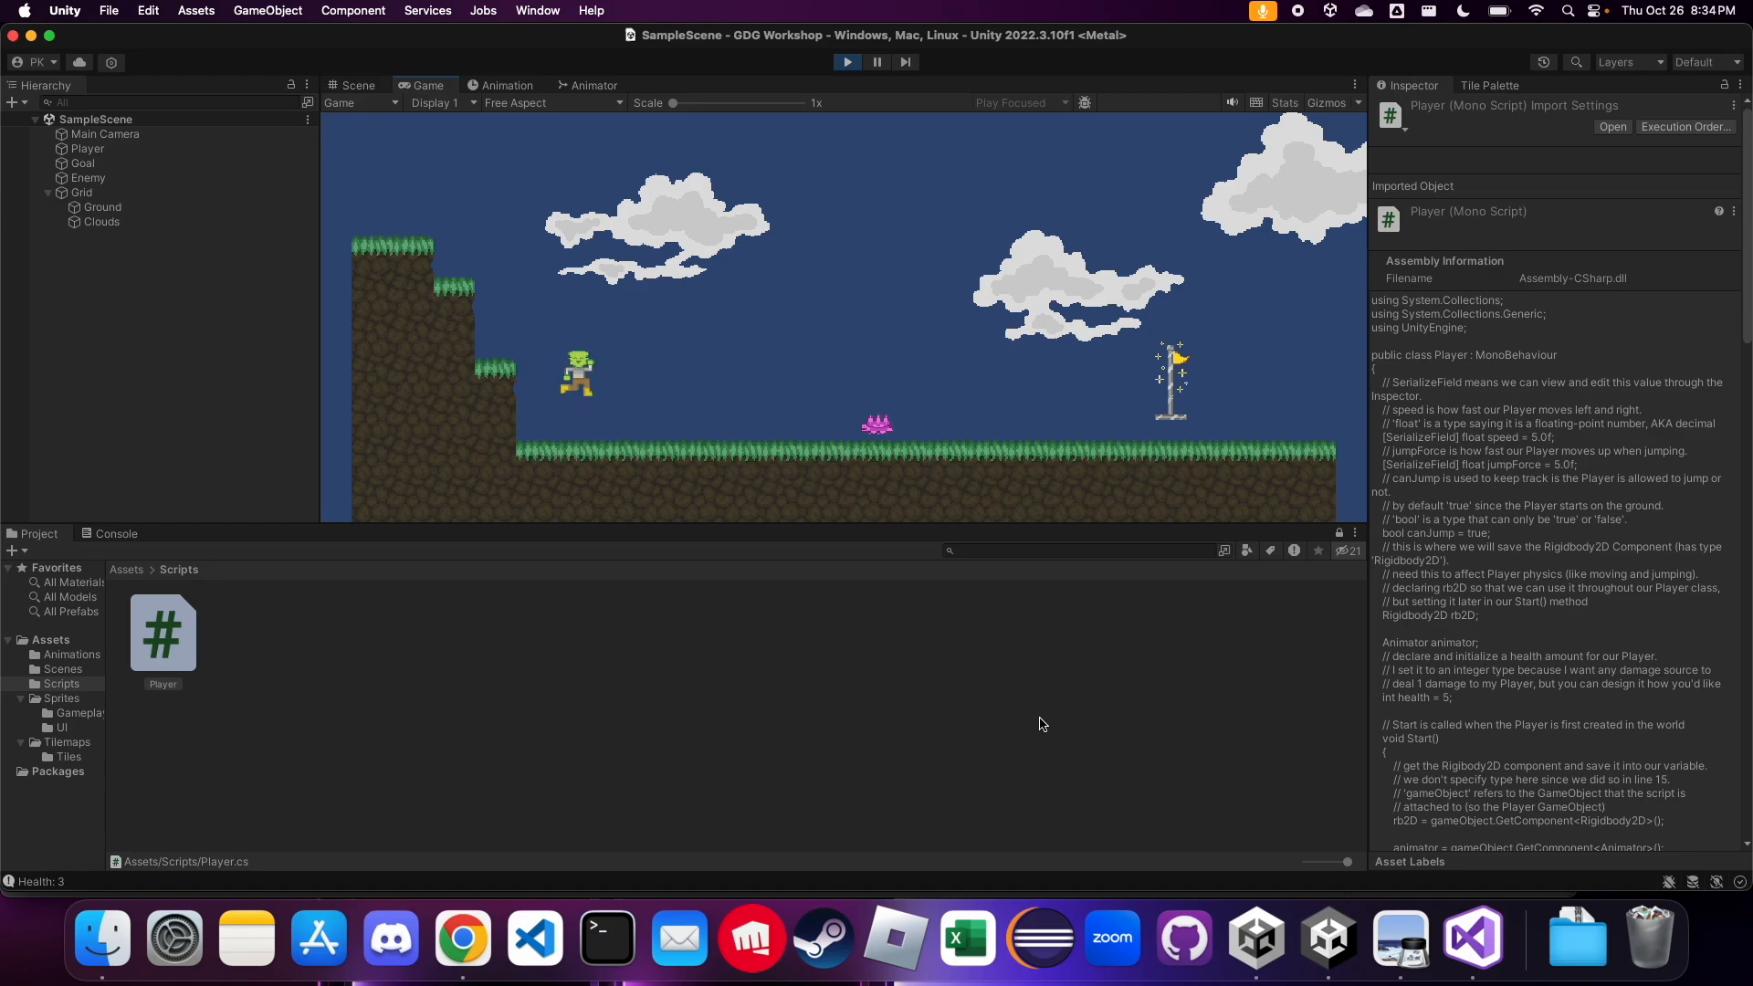
pyautogui.press('Right')
pyautogui.press('space')
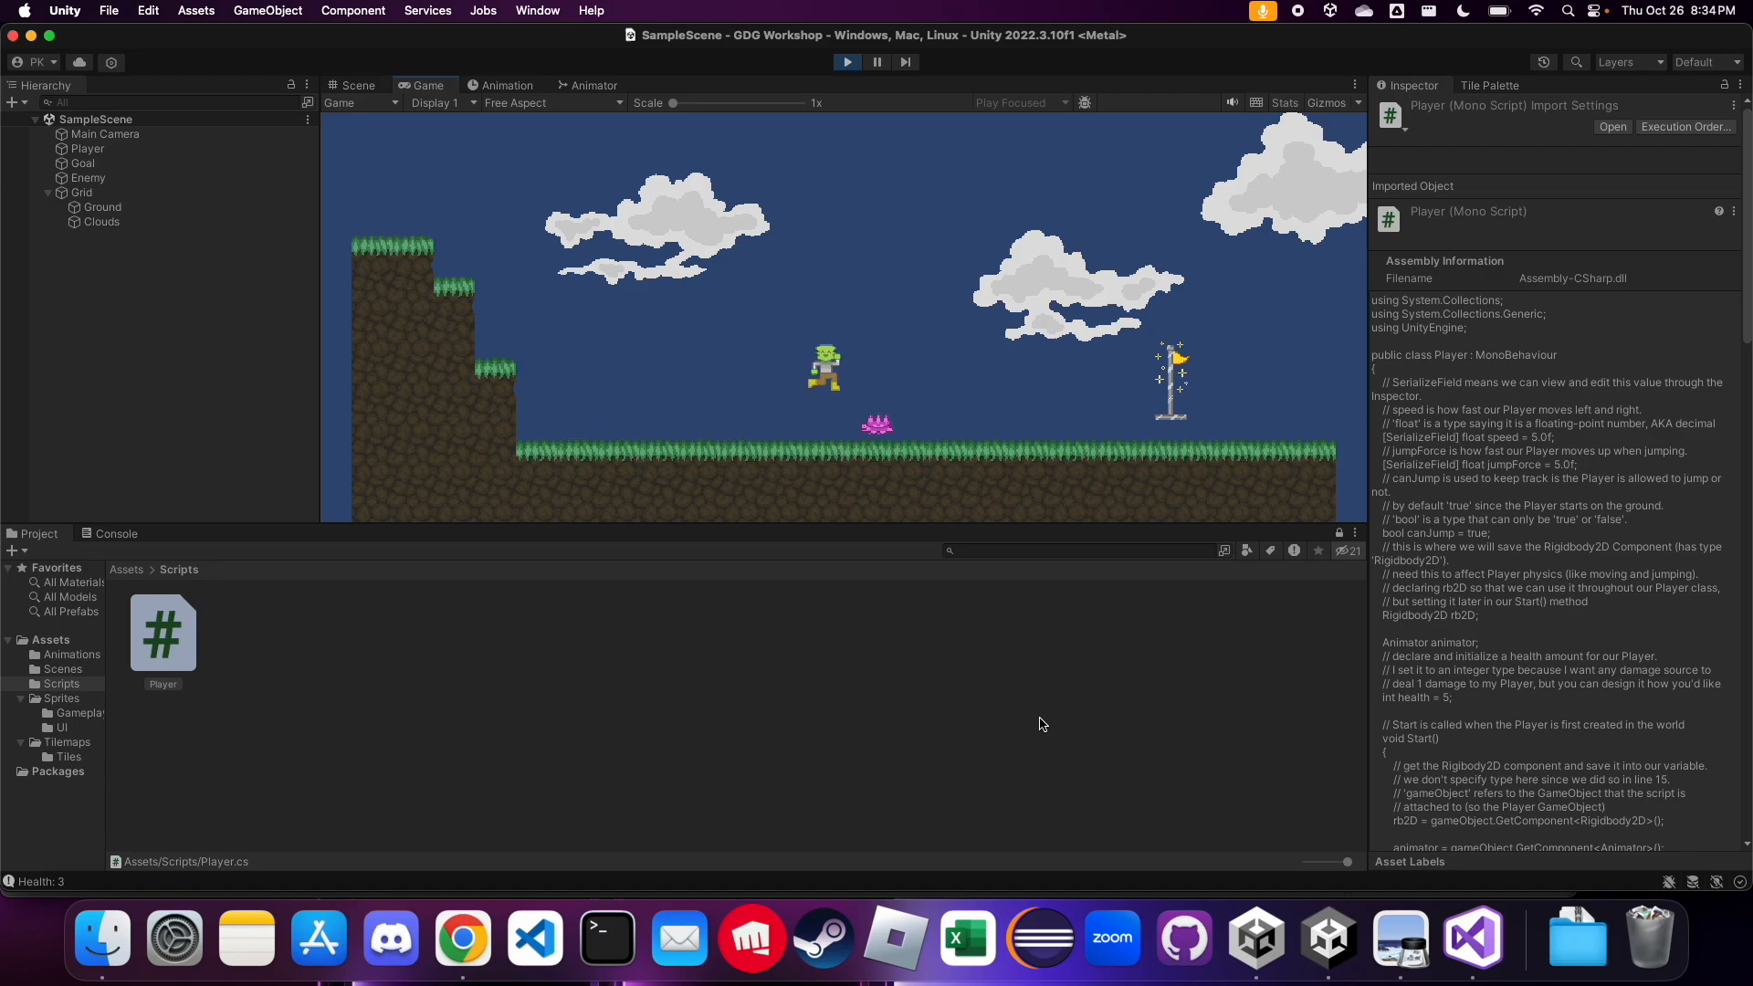
pyautogui.press('space')
pyautogui.press('Left')
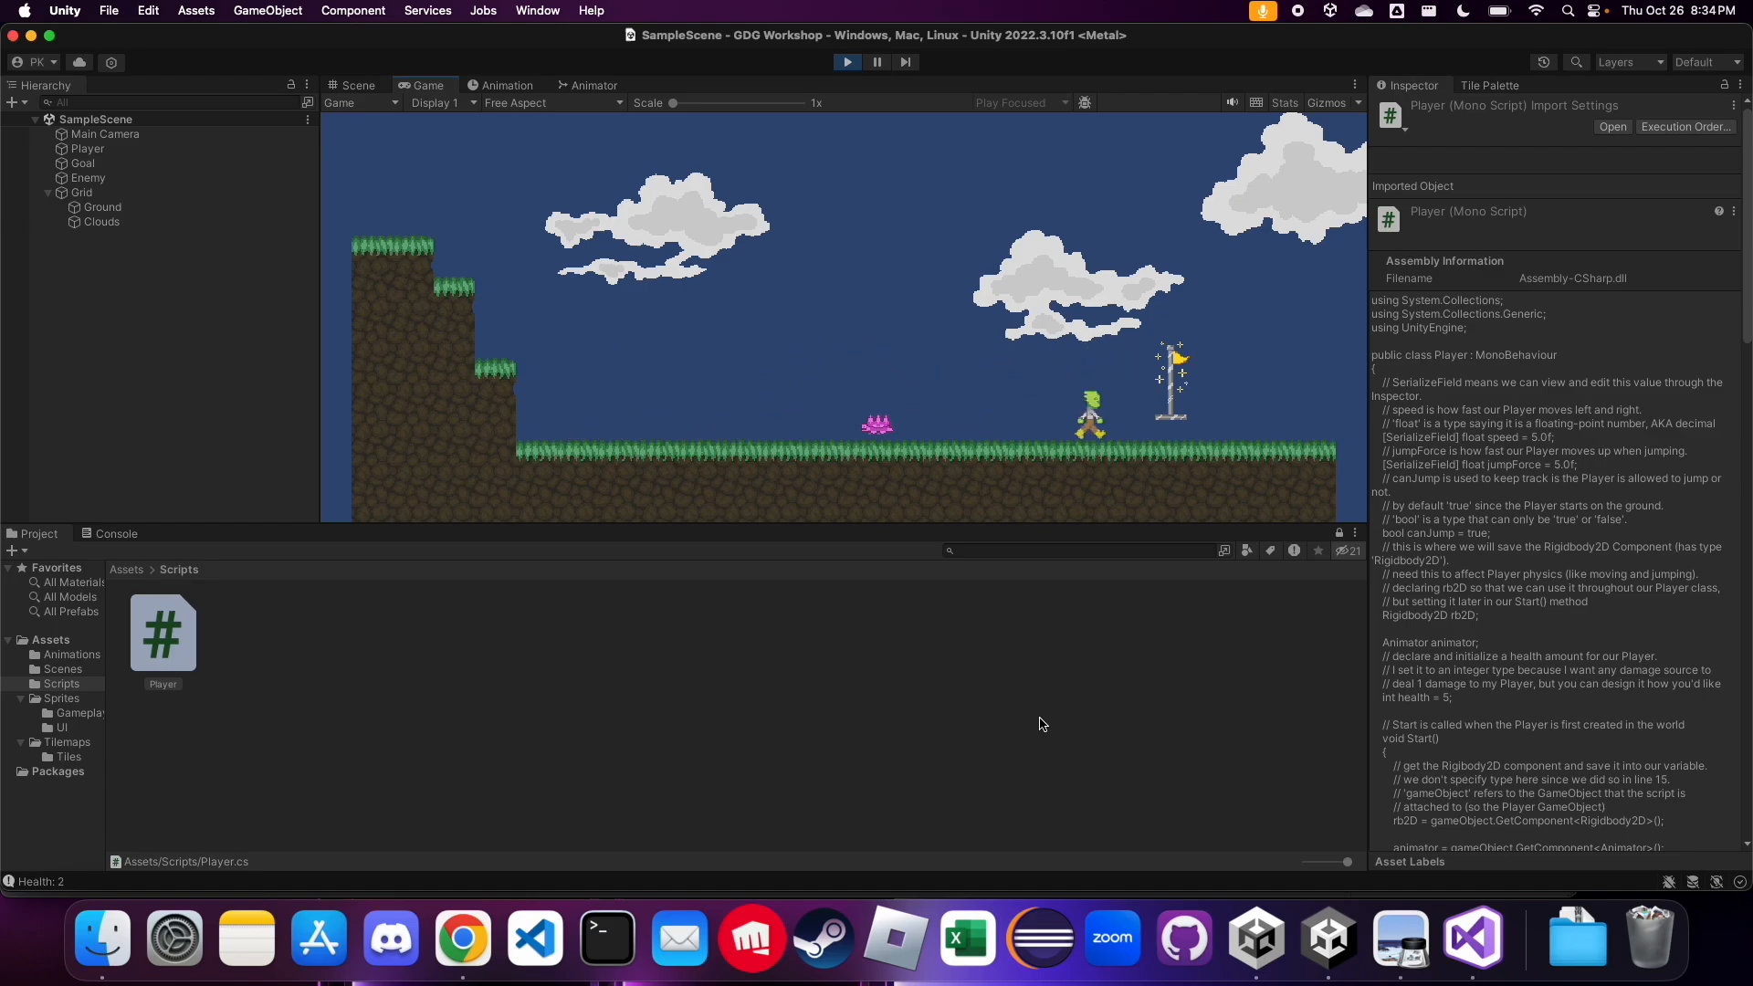
pyautogui.press('space')
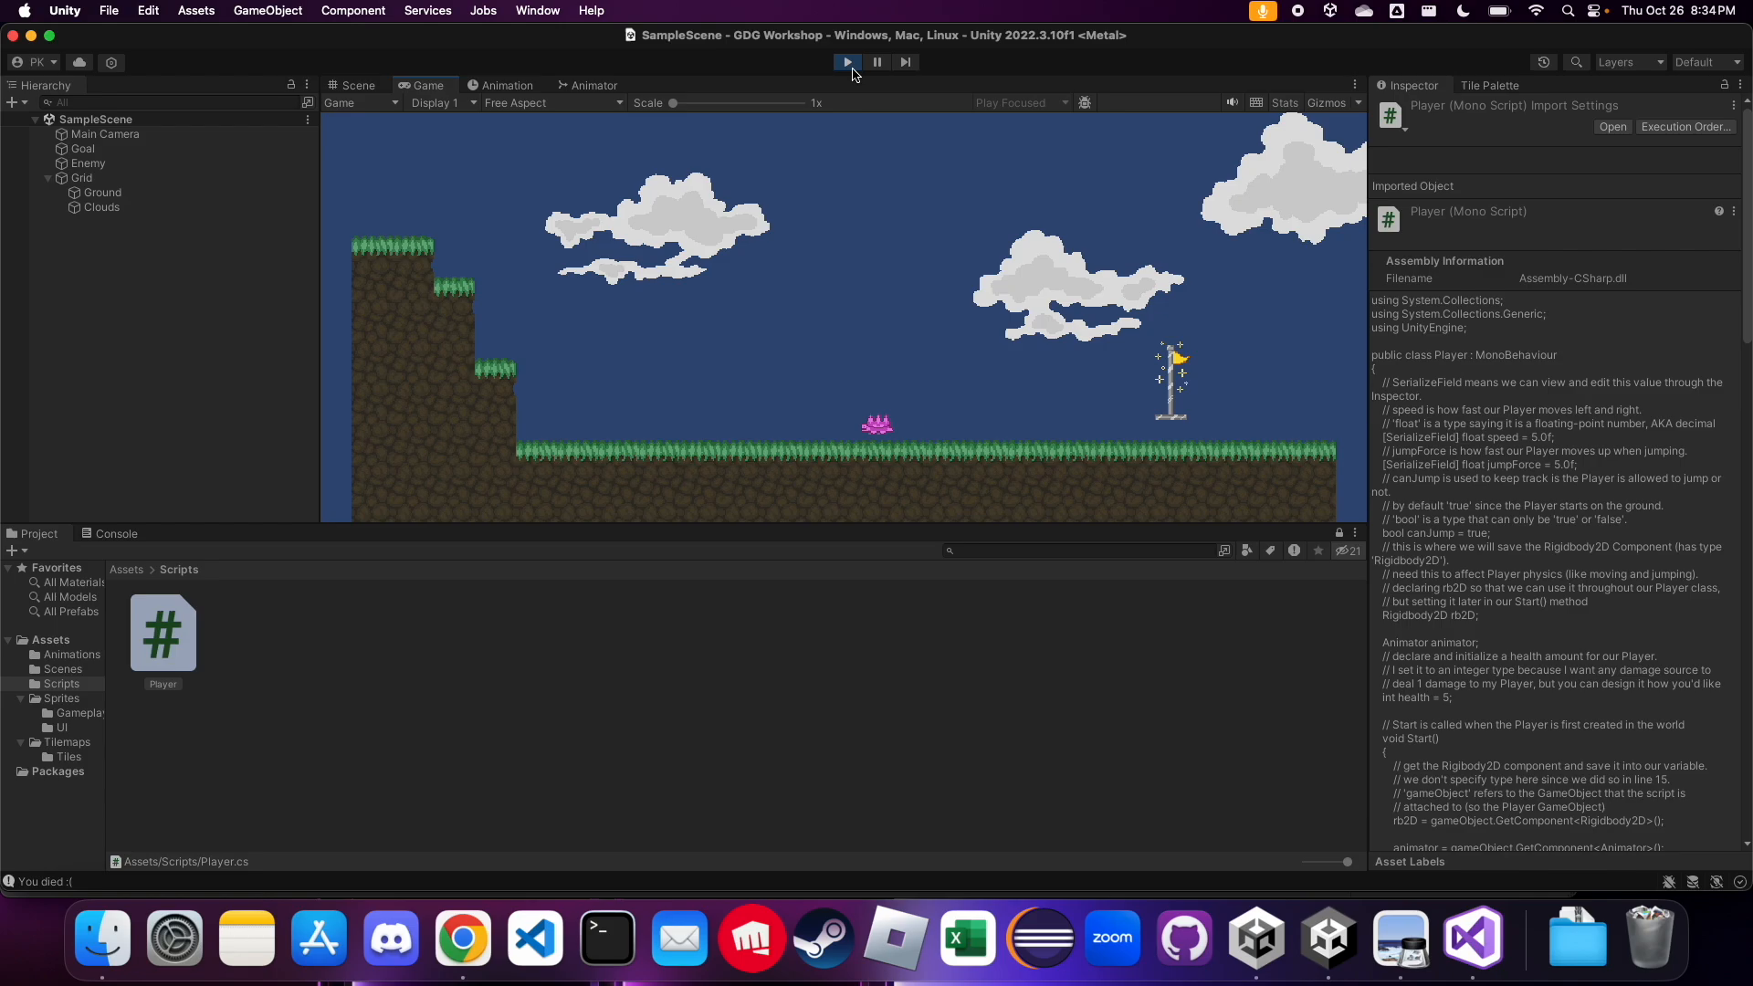
# Show the Animator graph with the player's idle, jumping and running states and its parameters
pyautogui.click(590, 102)
pyautogui.click(584, 87)
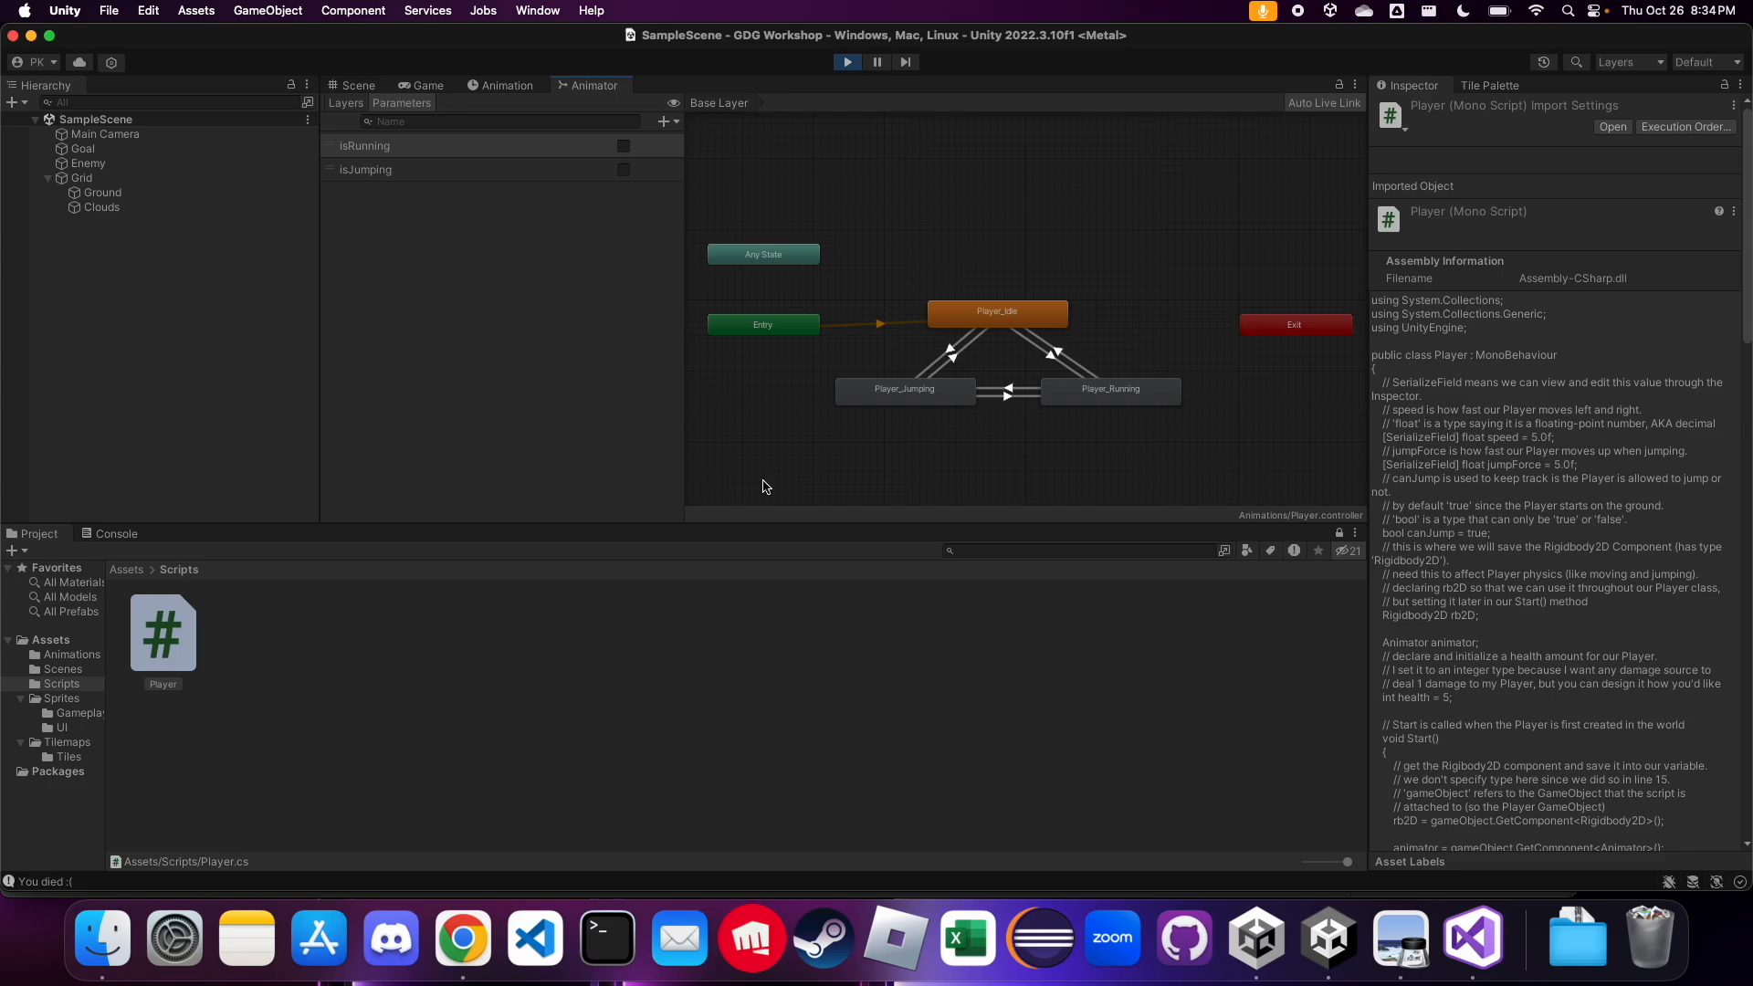
# Switch to the workshop presentation in Chrome and present the "Further Reading" slide in full screen
pyautogui.hotkey('ctrl', 'Left')
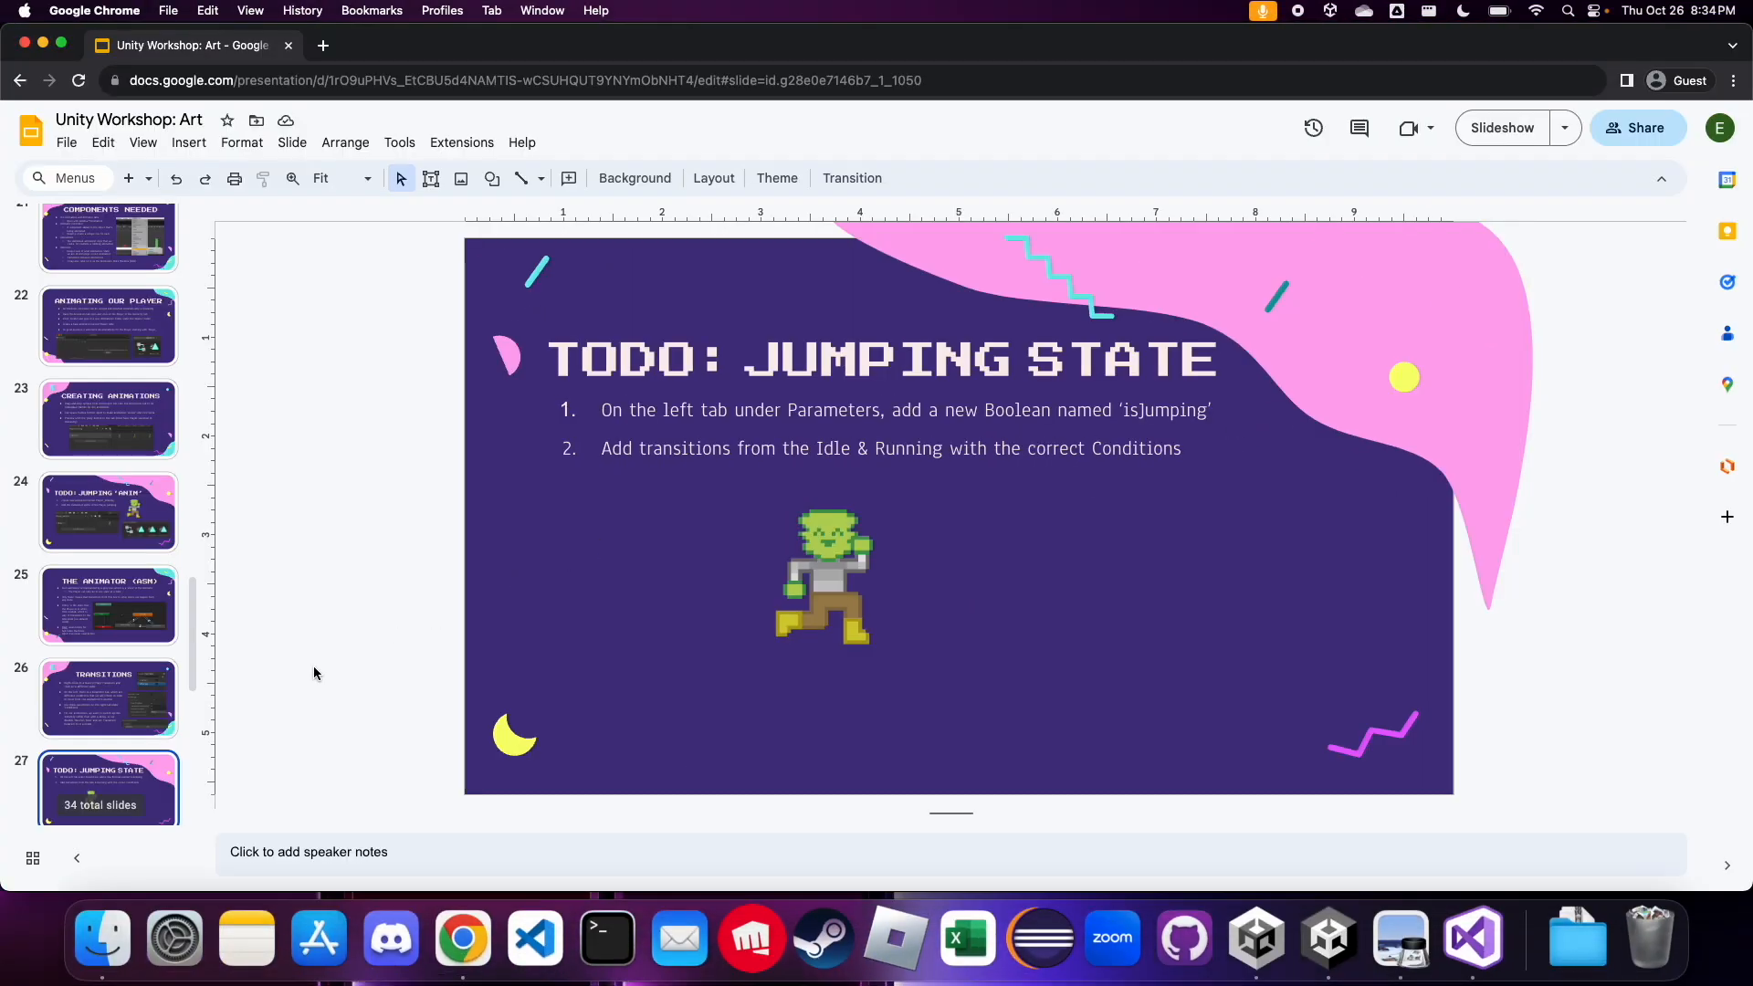
pyautogui.scroll(-5, 151, 642)
pyautogui.click(148, 623)
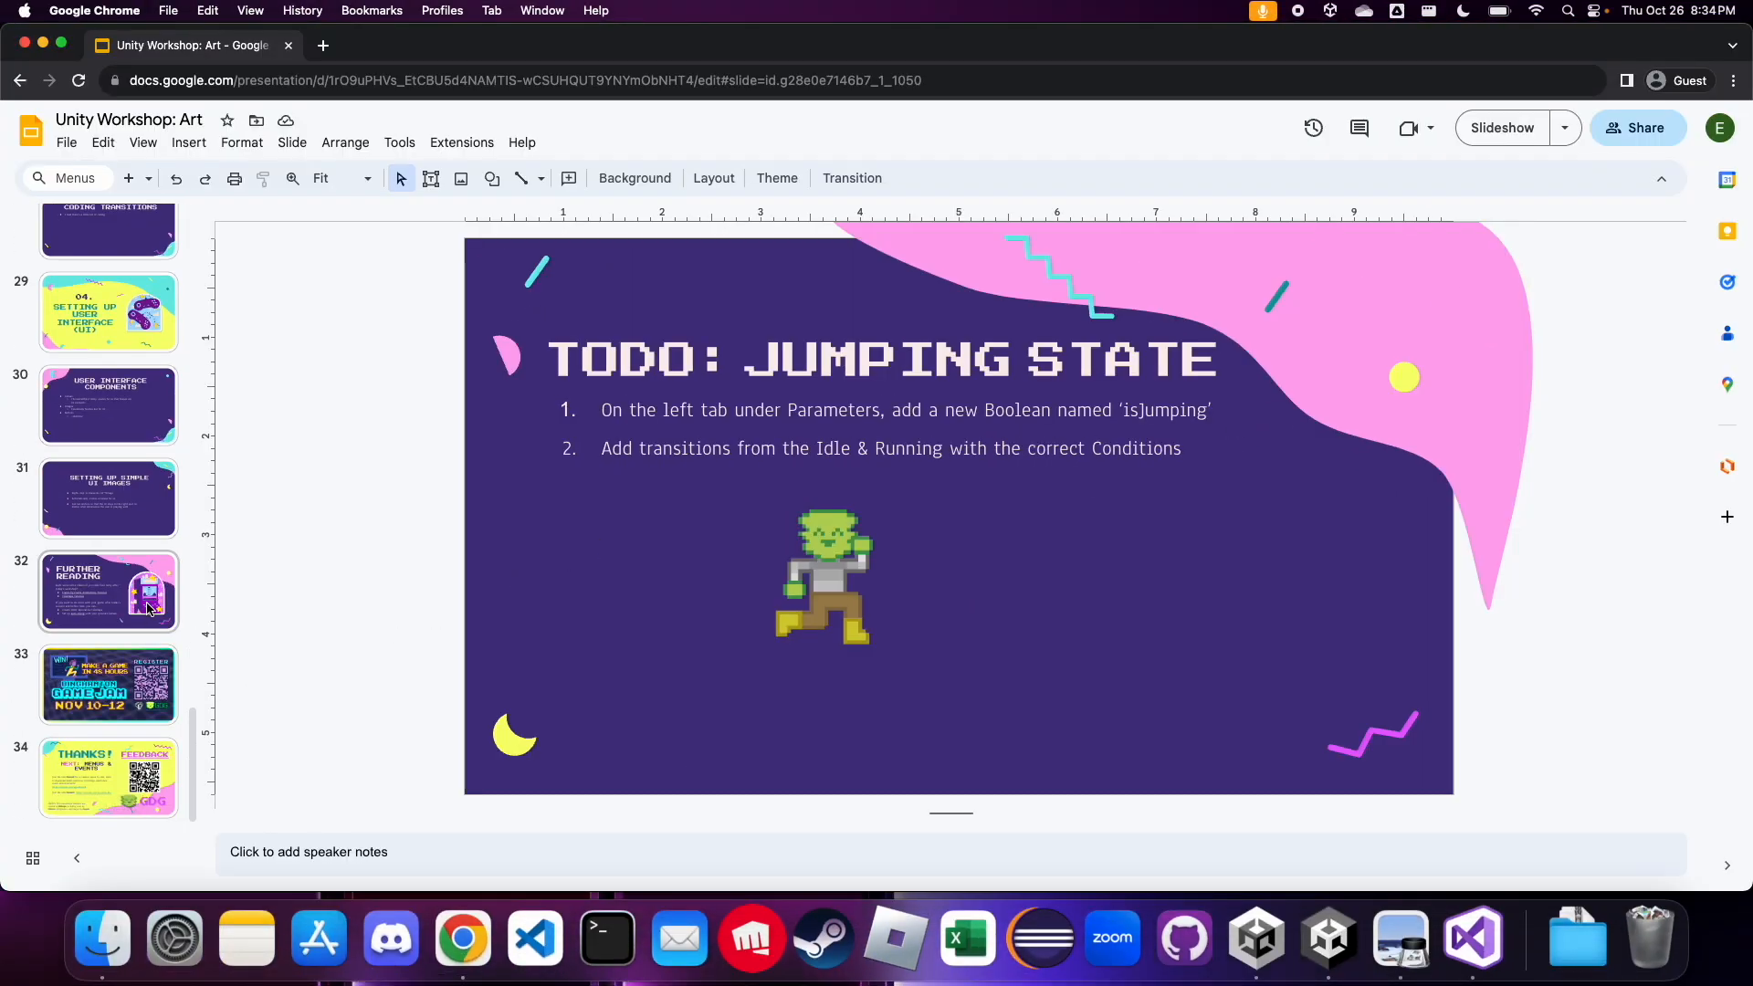
pyautogui.click(1474, 135)
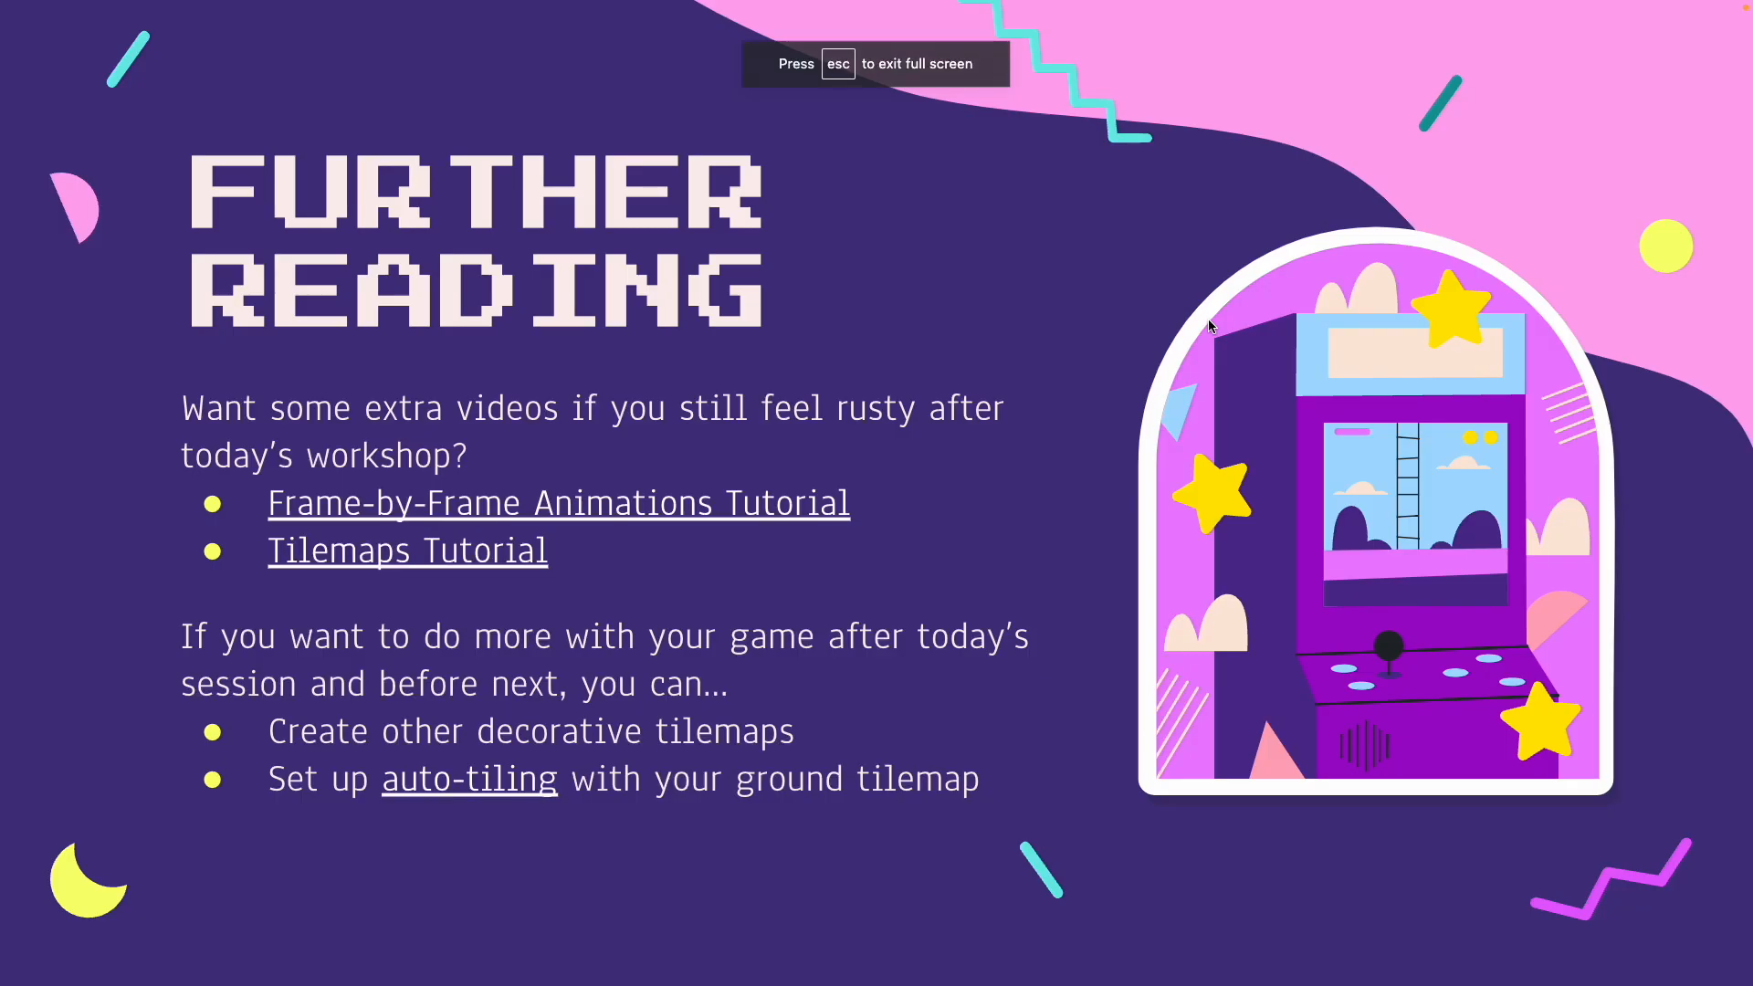